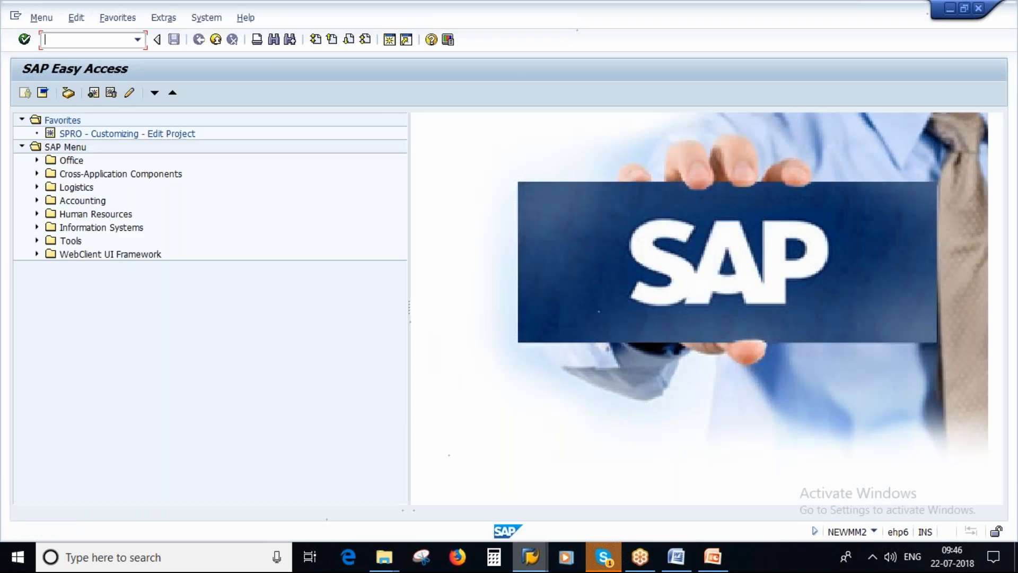
Switch to a new Notepad document and write the heading line "Material - ABC123"
{"action": "left_click", "coordinate": [18, 558]}
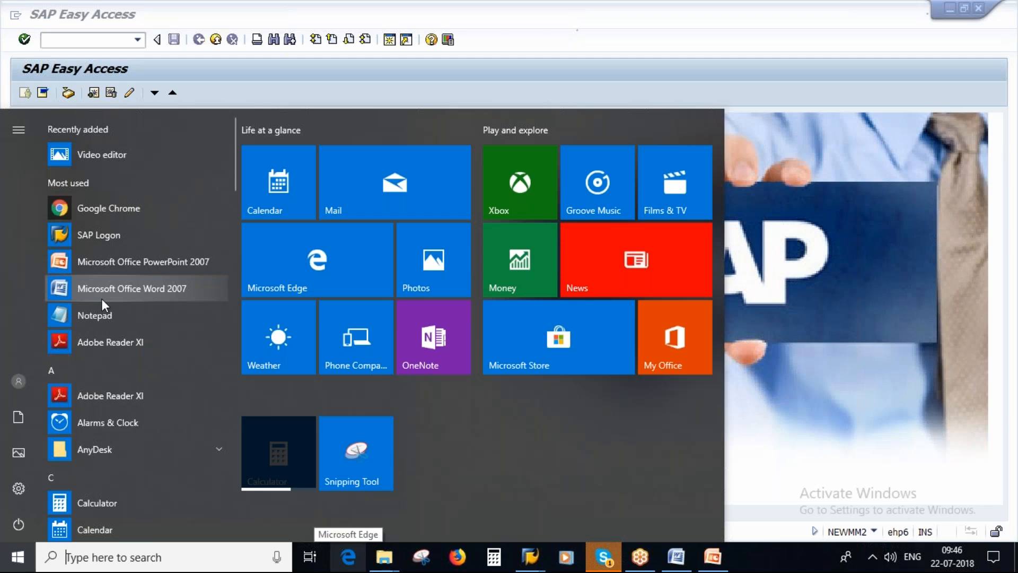
{"action": "left_click", "coordinate": [101, 312]}
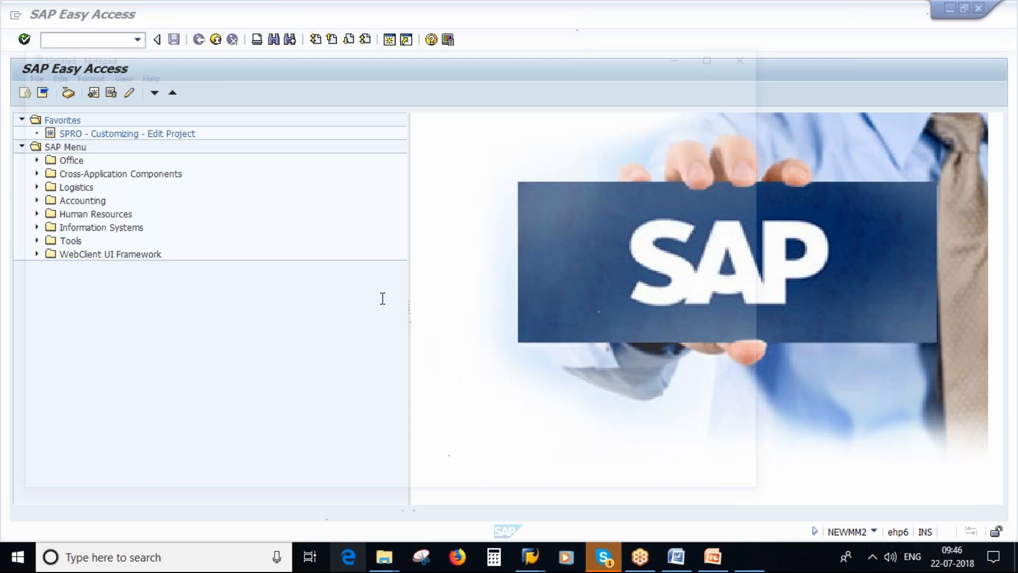
{"action": "type", "text": "Material"}
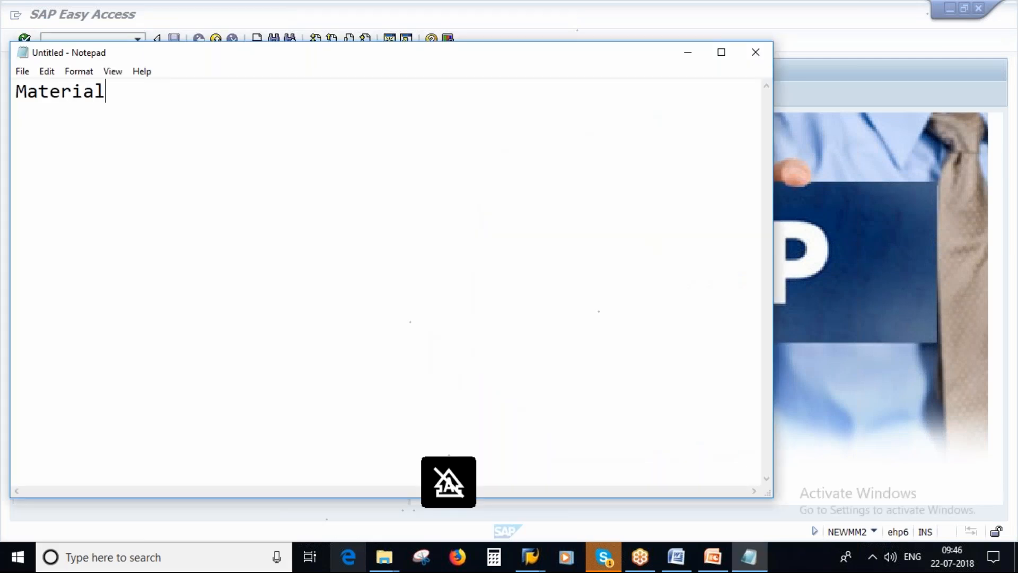
{"action": "type", "text": "  - ABC123"}
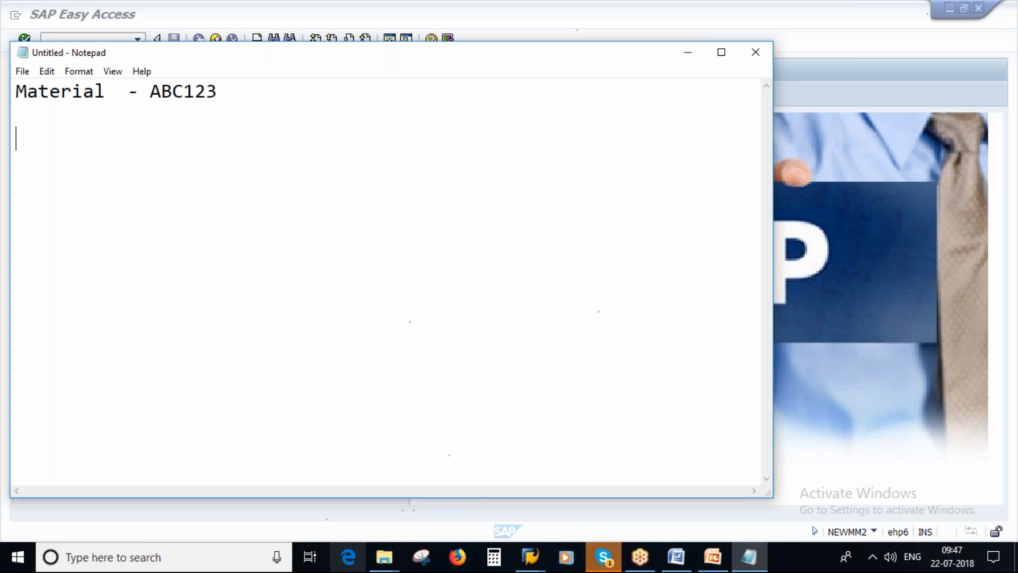
Add the line "Vendor - A" below the material line, leaving a blank line between them
{"action": "type", "text": "VEN"}
{"action": "key", "text": "BackSpace"}
{"action": "key", "text": "BackSpace"}
{"action": "key", "text": "Caps_Lock"}
{"action": "type", "text": "endor -"}
{"action": "key", "text": "Caps_Lock"}
{"action": "type", "text": "A"}
{"action": "key", "text": "Return"}
Add the lines "vendor - B" and "Vendor - C" to complete the vendor list
{"action": "key", "text": "Caps_Lock"}
{"action": "type", "text": "v"}
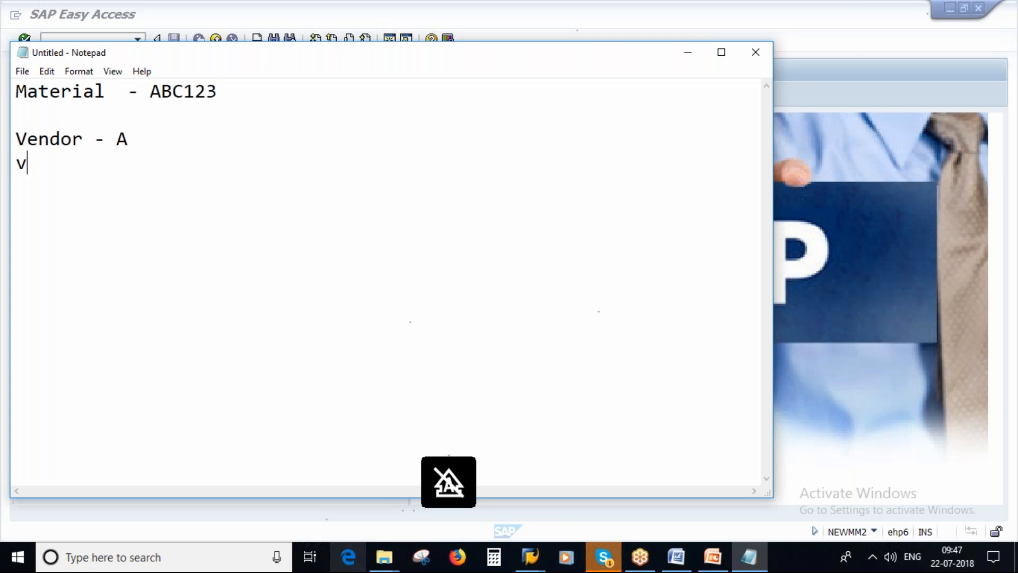
{"action": "type", "text": "endor -"}
{"action": "key", "text": "Caps_Lock"}
{"action": "type", "text": "B"}
{"action": "key", "text": "Return"}
{"action": "key", "text": "Caps_Lock"}
{"action": "key", "text": "Caps_Lock"}
{"action": "type", "text": "V"}
{"action": "key", "text": "Caps_Lock"}
{"action": "type", "text": "endor "}
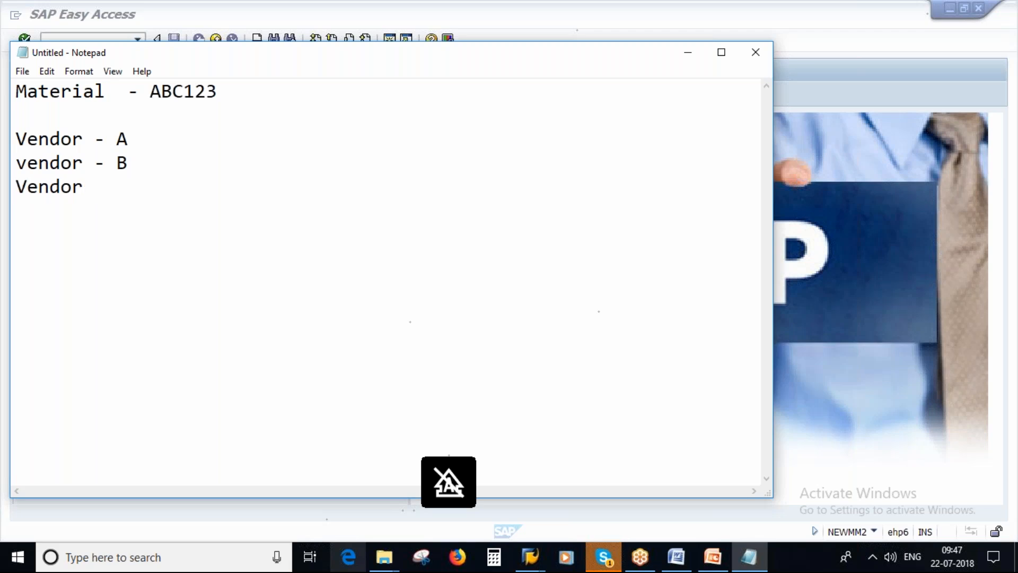
{"action": "type", "text": "-"}
{"action": "key", "text": "Caps_Lock"}
{"action": "type", "text": "C"}
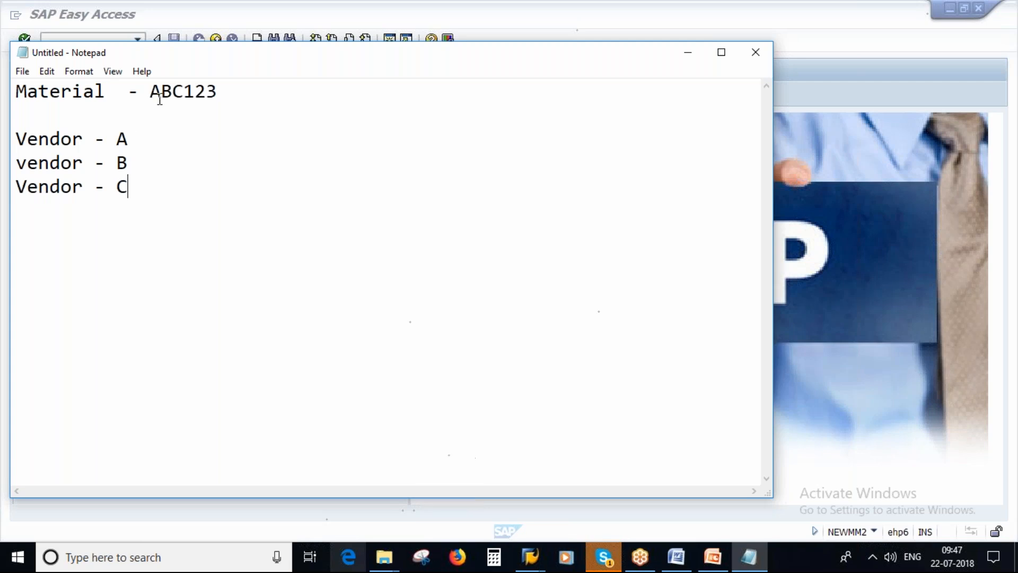
{"action": "left_click_drag", "start_coordinate": [155, 94], "coordinate": [217, 94]}
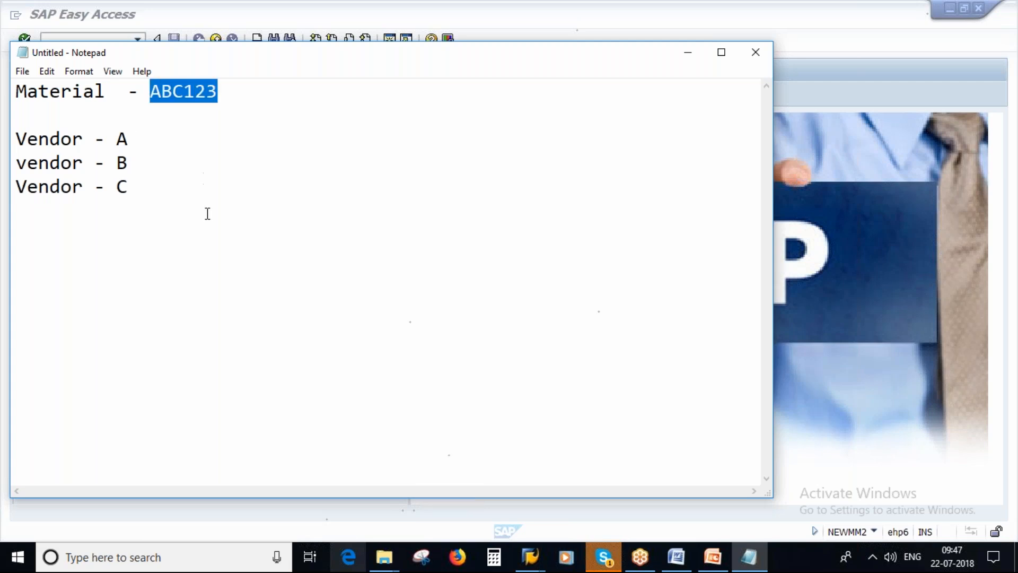
{"action": "left_click", "coordinate": [138, 186]}
{"action": "left_click", "coordinate": [139, 164]}
{"action": "key", "text": "Up"}
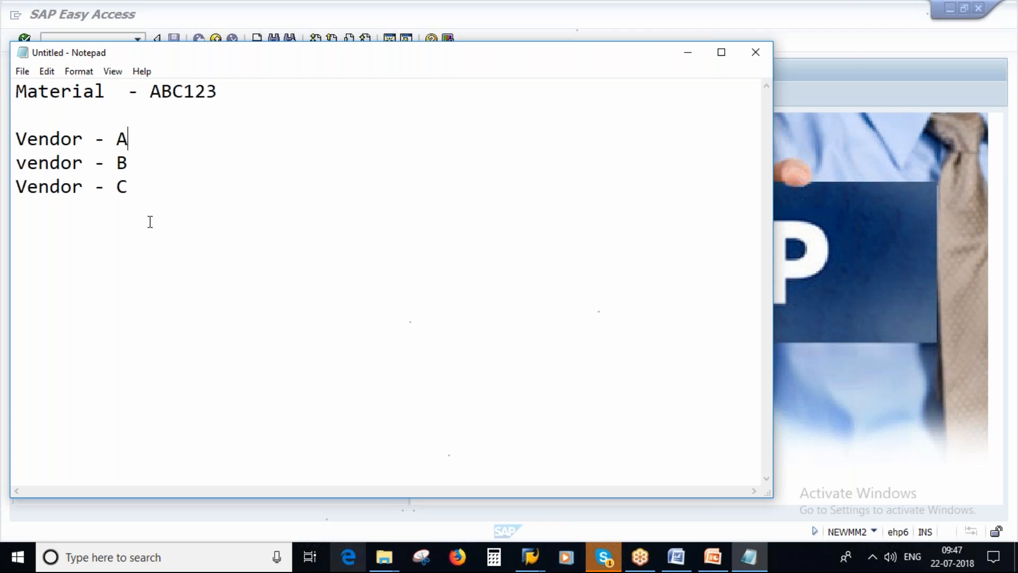
{"action": "left_click_drag", "start_coordinate": [151, 91], "coordinate": [216, 91]}
{"action": "left_click", "coordinate": [217, 91]}
{"action": "left_click_drag", "start_coordinate": [172, 92], "coordinate": [217, 91]}
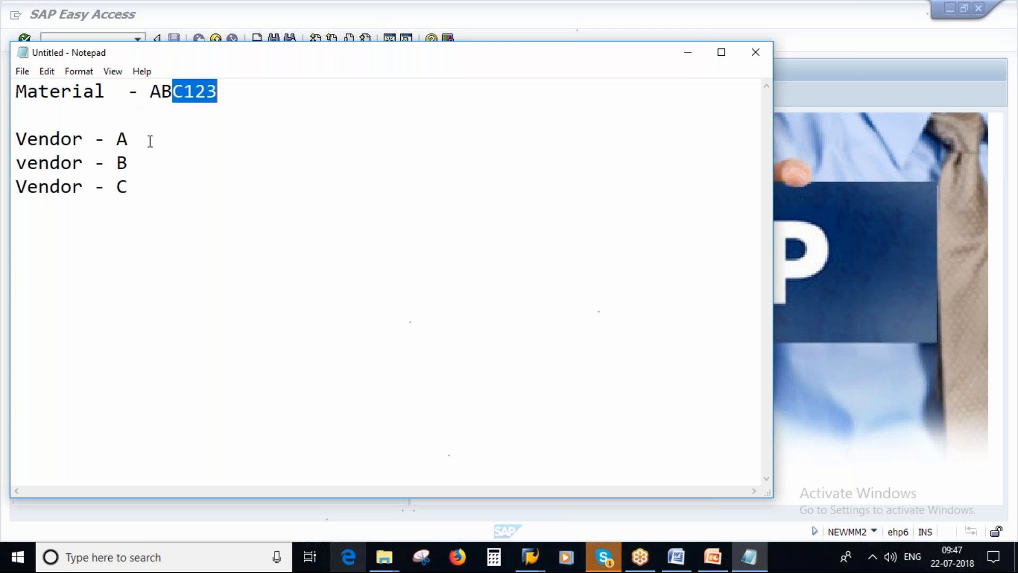
{"action": "left_click", "coordinate": [150, 141]}
{"action": "left_click", "coordinate": [134, 187]}
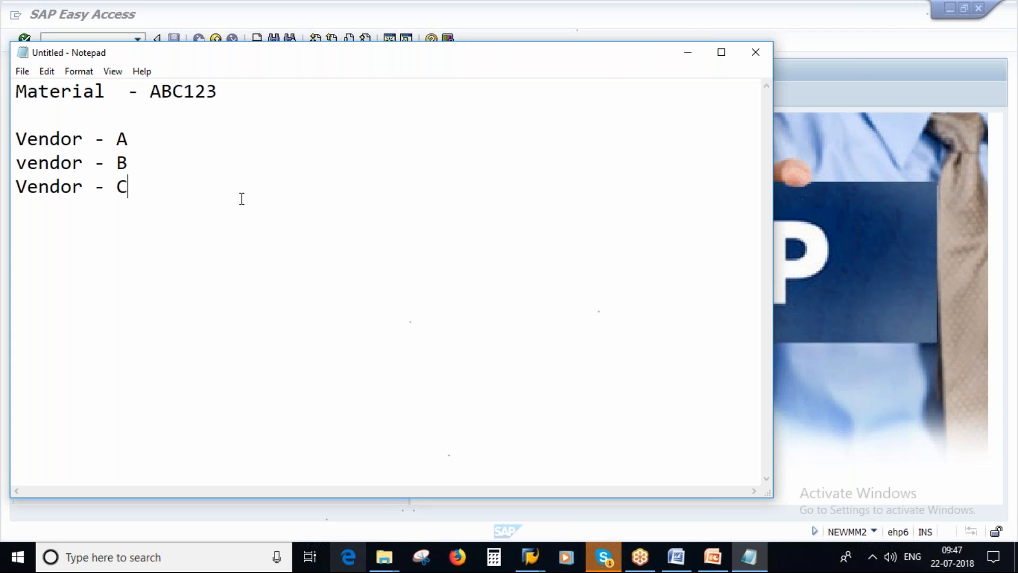
Switch to SAP Easy Access and open source list maintenance (ME01) in the purchasing master data of Materials Management
{"action": "left_click", "coordinate": [530, 556]}
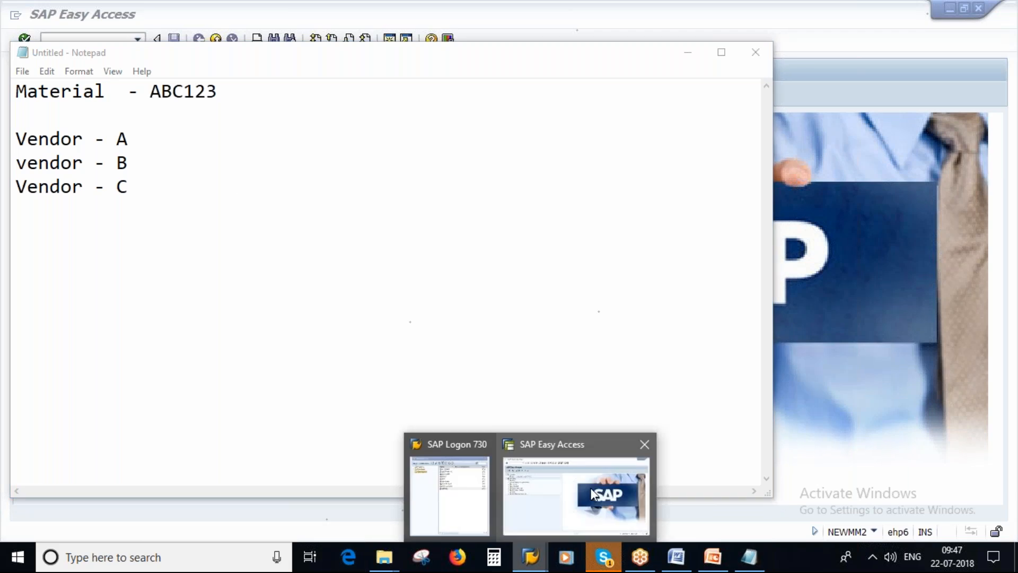
{"action": "left_click", "coordinate": [594, 495]}
{"action": "left_click", "coordinate": [37, 186]}
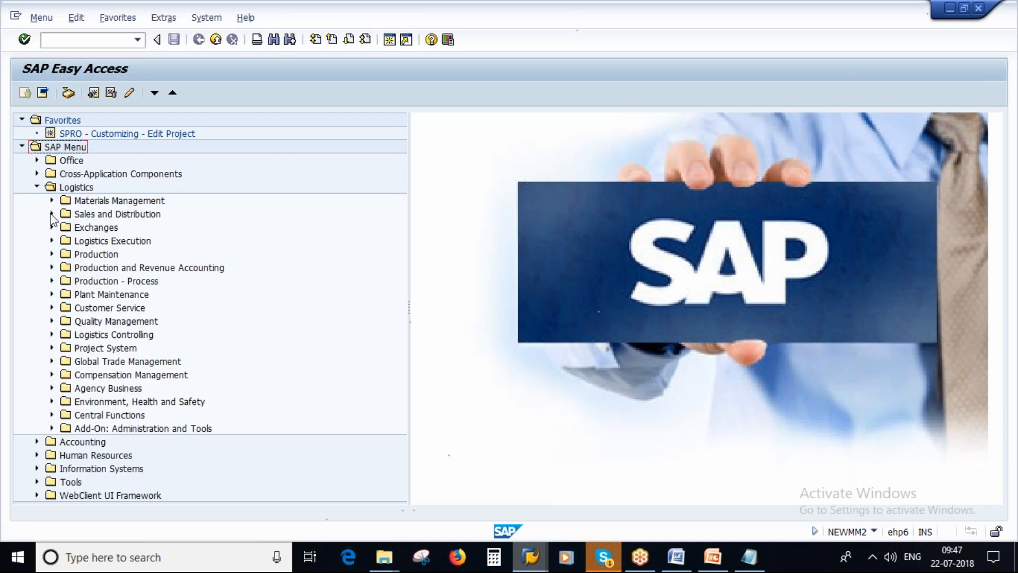
{"action": "left_click", "coordinate": [52, 201]}
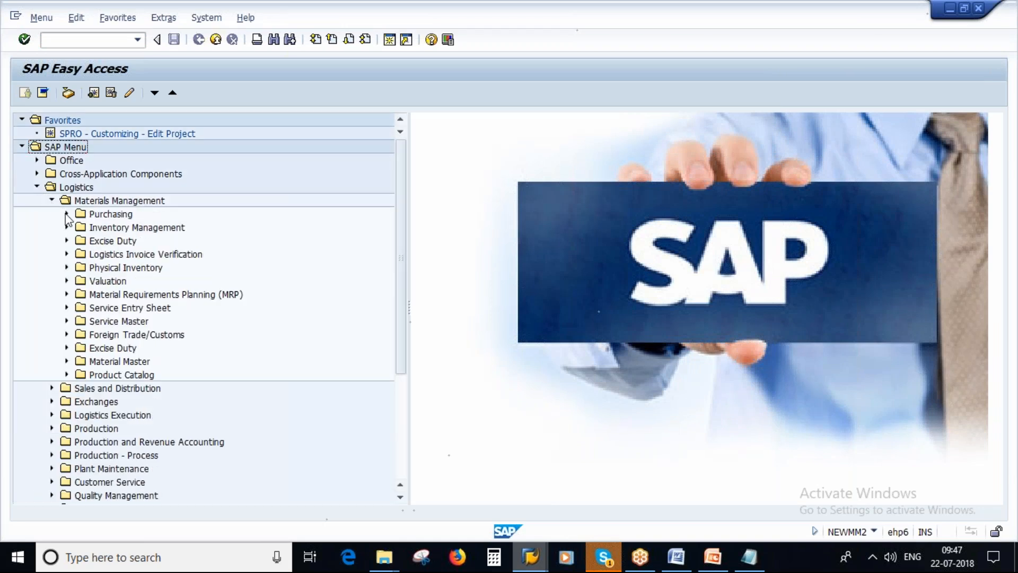
{"action": "left_click", "coordinate": [66, 213]}
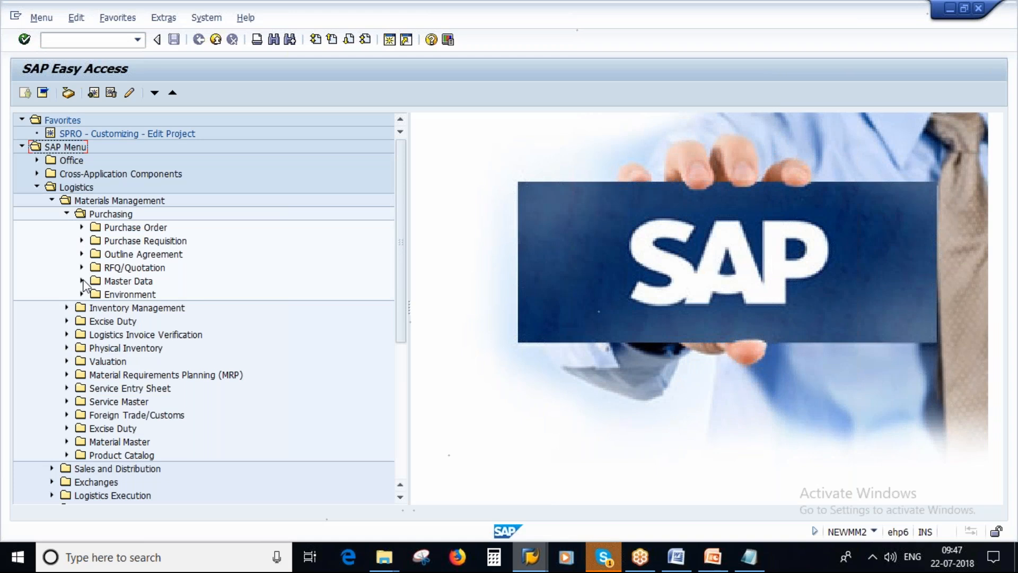
{"action": "left_click", "coordinate": [82, 281]}
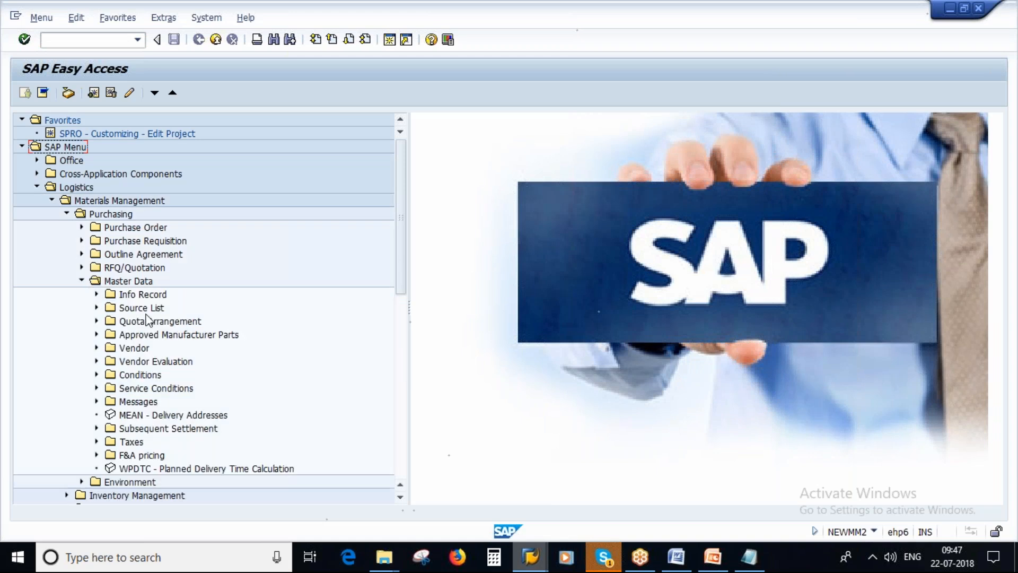
{"action": "left_click", "coordinate": [146, 311]}
{"action": "double_click", "coordinate": [145, 308]}
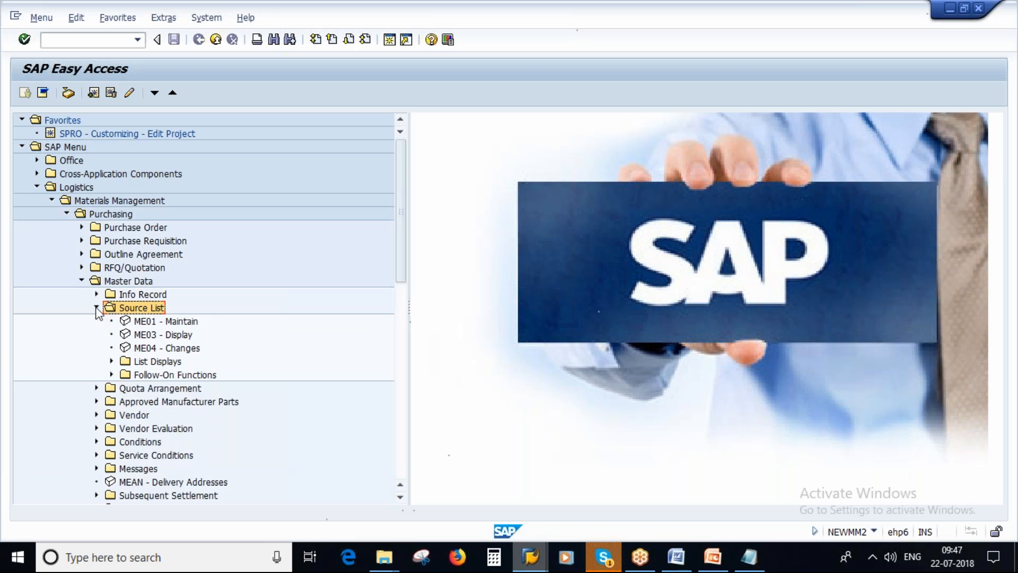
{"action": "double_click", "coordinate": [149, 322]}
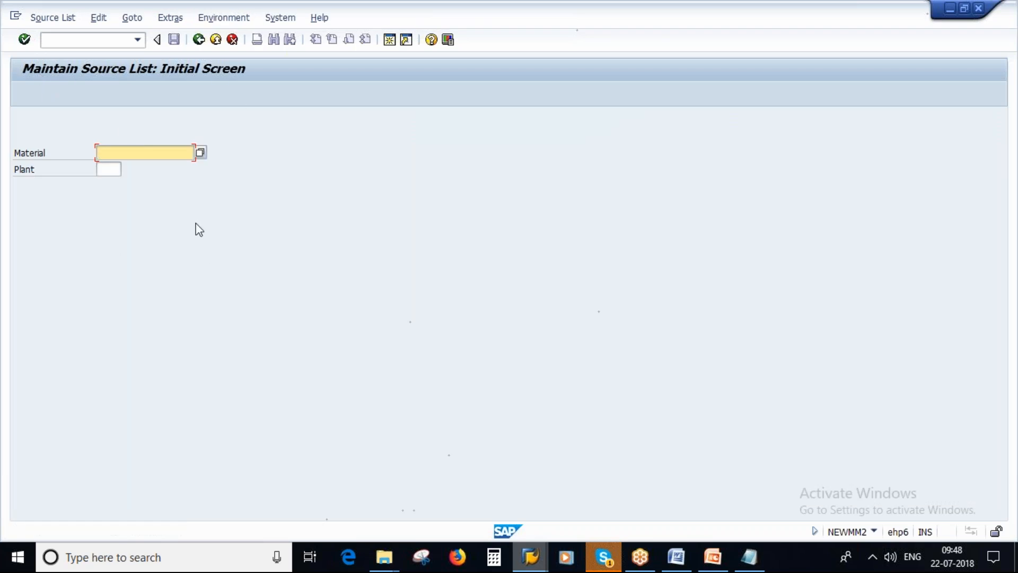
Open a second SAP session and start material creation with transaction MM01
{"action": "left_click", "coordinate": [389, 39]}
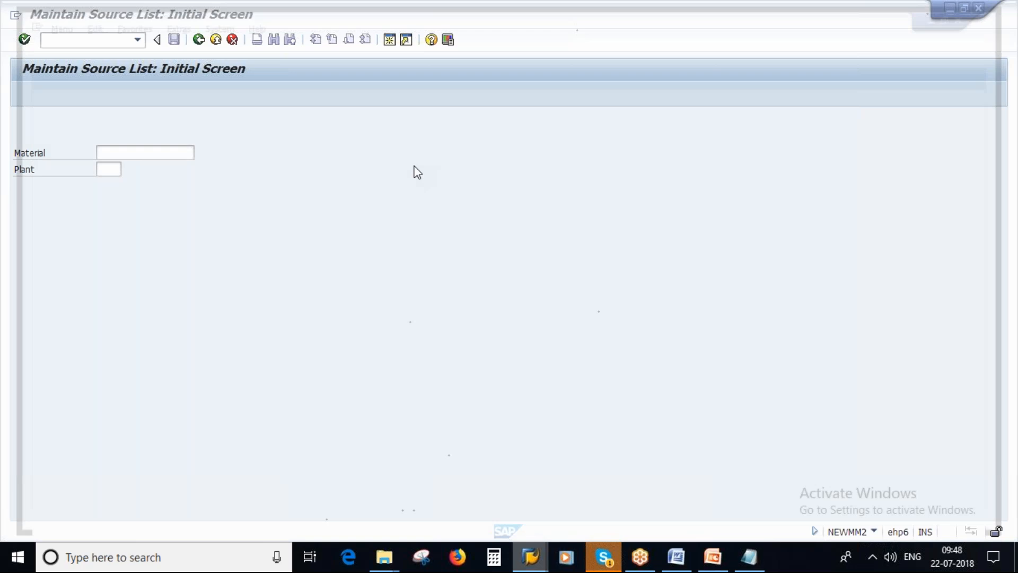
{"action": "type", "text": "me01"}
{"action": "key", "text": "Return"}
{"action": "type", "text": "MM60"}
{"action": "key", "text": "BackSpace"}
{"action": "key", "text": "BackSpace"}
{"action": "key", "text": "BackSpace"}
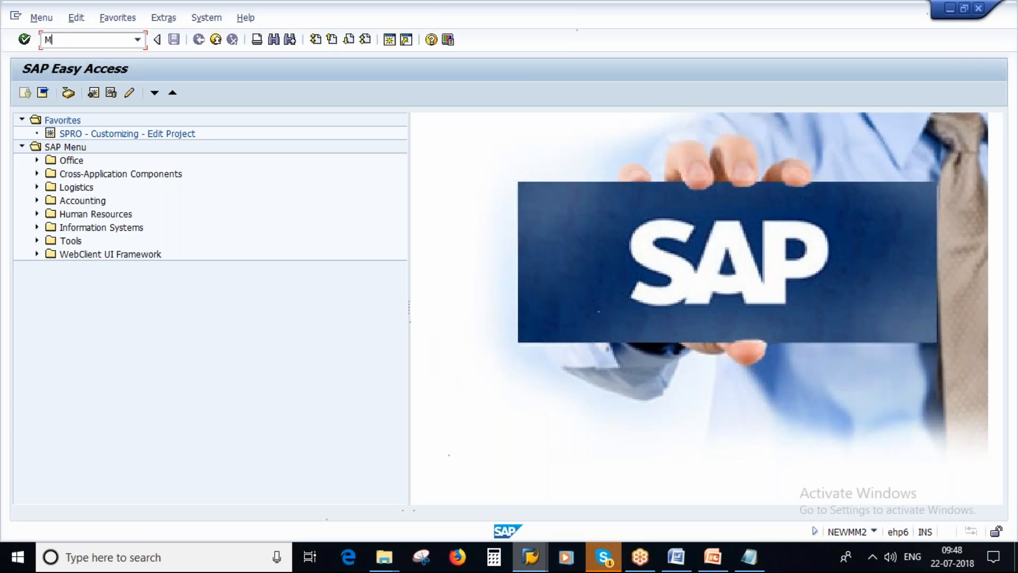
{"action": "type", "text": "M01"}
{"action": "key", "text": "Return"}
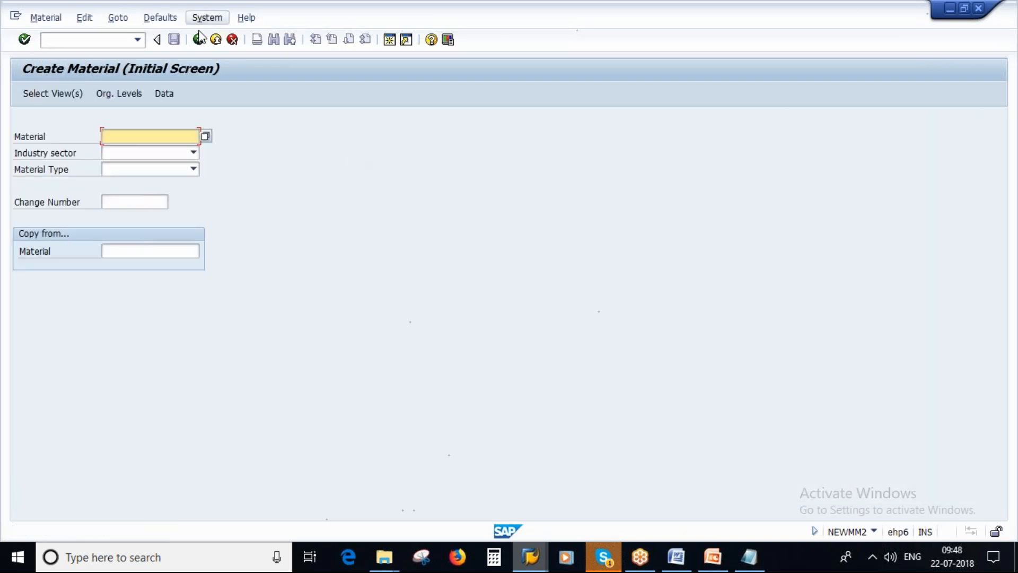
Leave material creation and run the Materials List (MM60) for plant 1000 and creator newmm2, then return to the start screen
{"action": "key", "text": "F3"}
{"action": "type", "text": "MM60"}
{"action": "key", "text": "Return"}
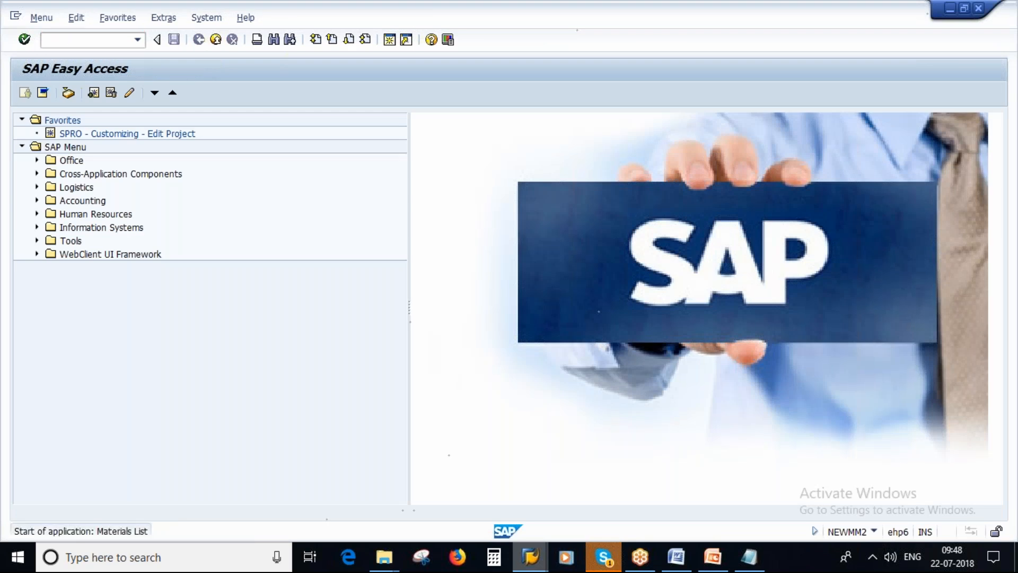
{"action": "double_click", "coordinate": [213, 158]}
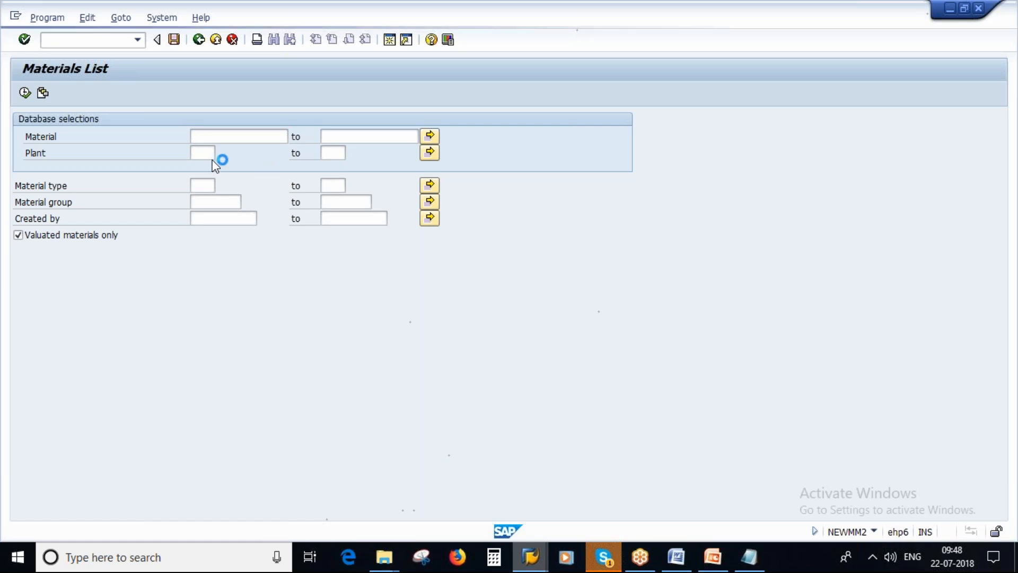
{"action": "left_click", "coordinate": [227, 415]}
{"action": "type", "text": "1000"}
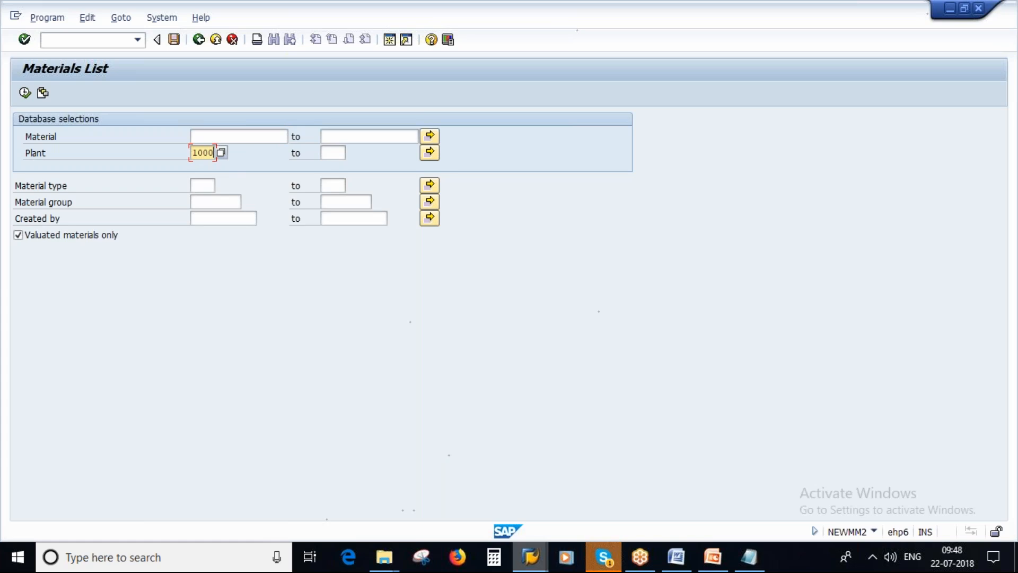
{"action": "left_click", "coordinate": [227, 220]}
{"action": "type", "text": "newmm2"}
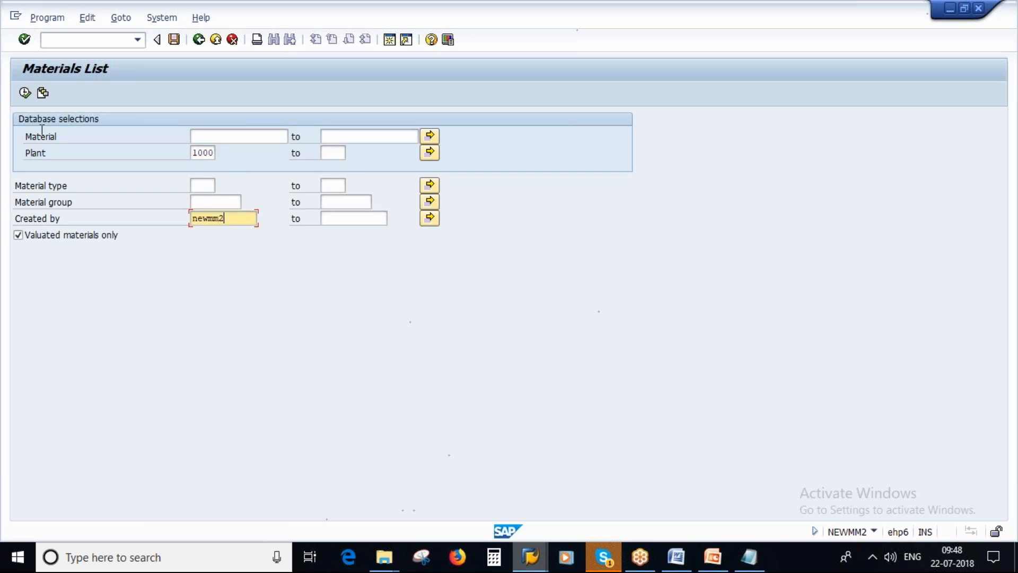
{"action": "left_click", "coordinate": [24, 92]}
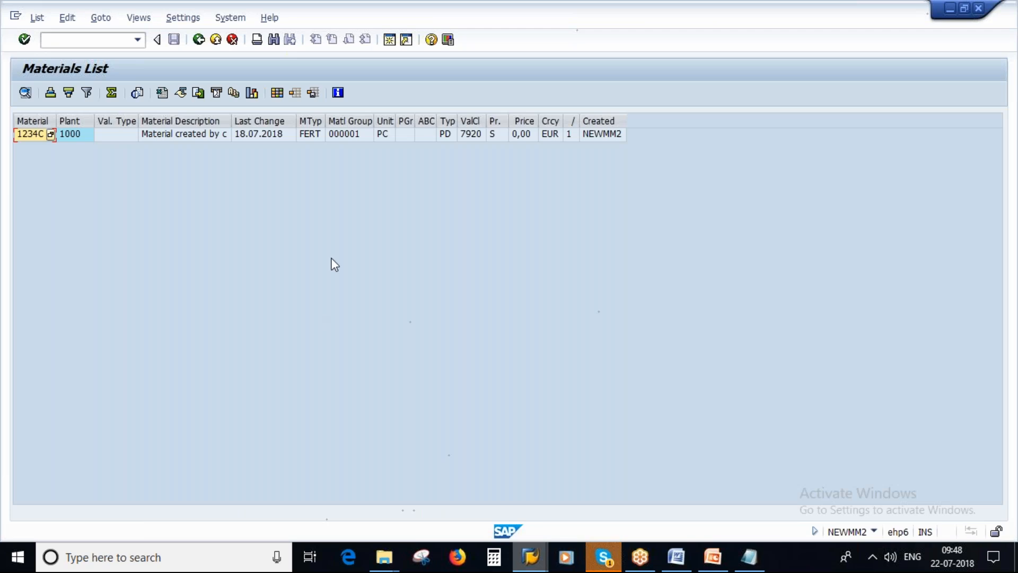
{"action": "left_click", "coordinate": [199, 40]}
{"action": "left_click", "coordinate": [199, 39]}
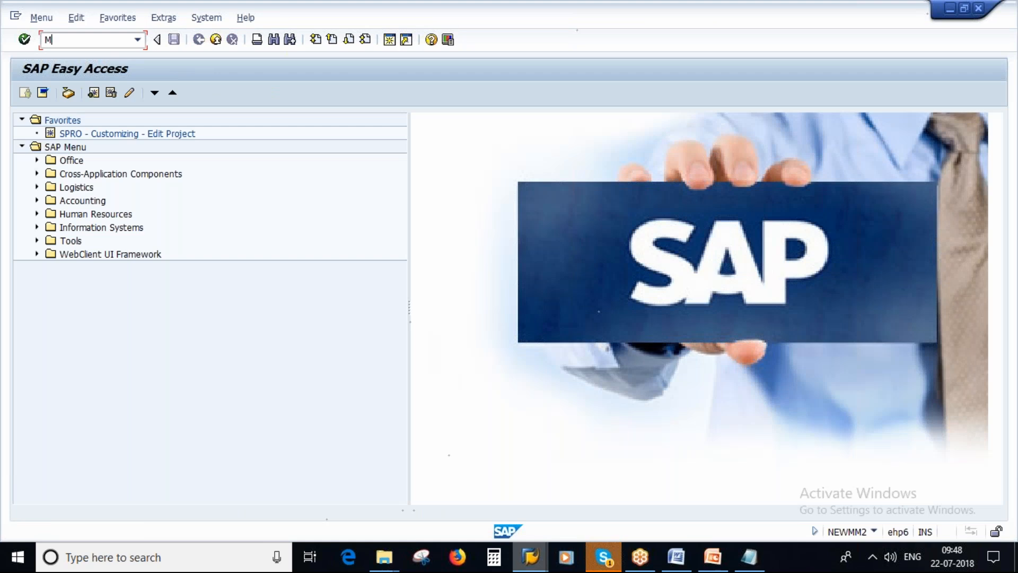
Start creating a material and set its industry sector to Mechanical Engineering
{"action": "key", "text": "Return"}
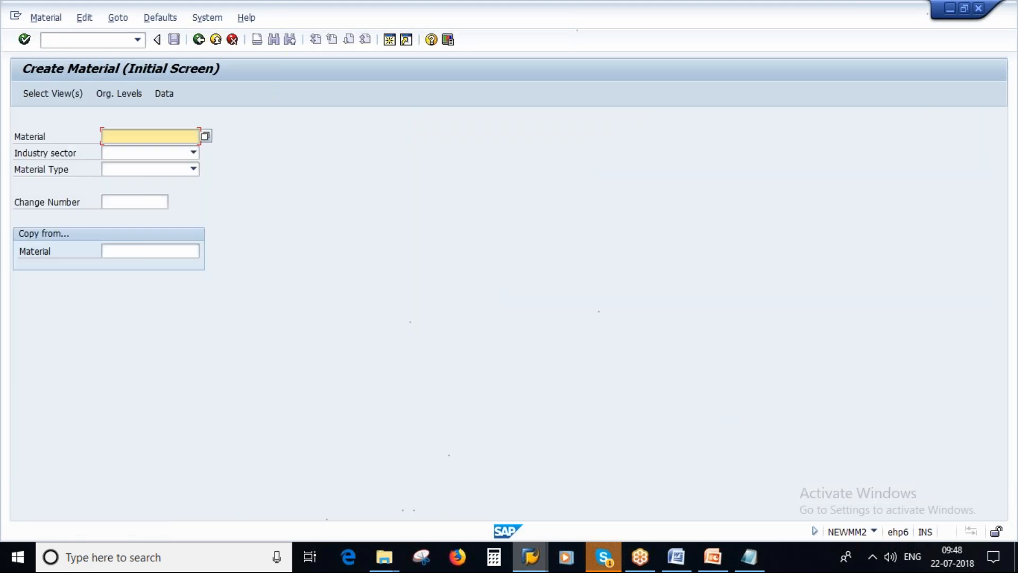
{"action": "left_click", "coordinate": [193, 152]}
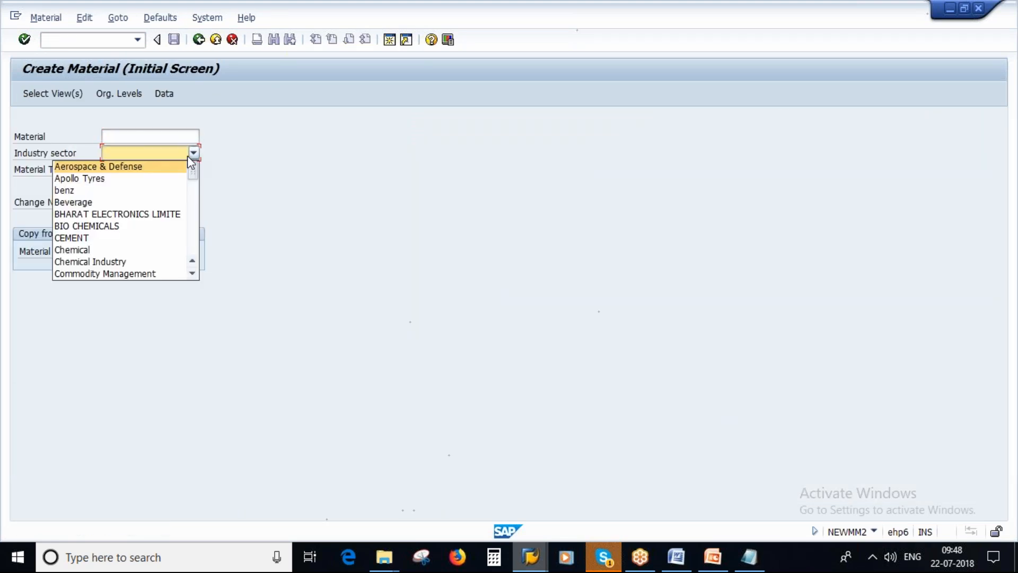
{"action": "scroll", "coordinate": [137, 262], "scroll_direction": "down", "scroll_amount": 3}
{"action": "scroll", "coordinate": [117, 237], "scroll_direction": "down", "scroll_amount": 3}
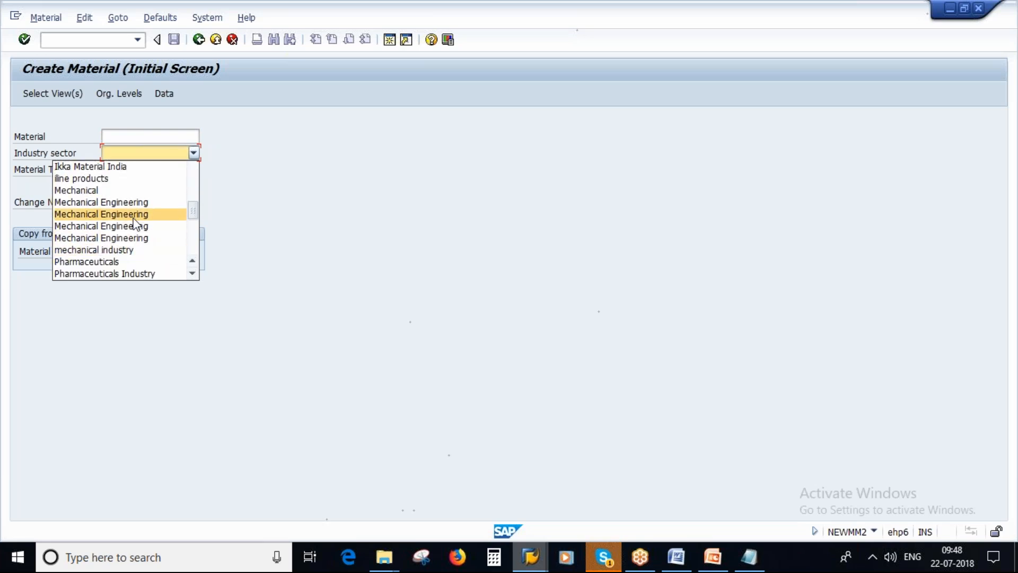
{"action": "left_click", "coordinate": [117, 214]}
Set the new material's type to Raw material
{"action": "left_click", "coordinate": [183, 174]}
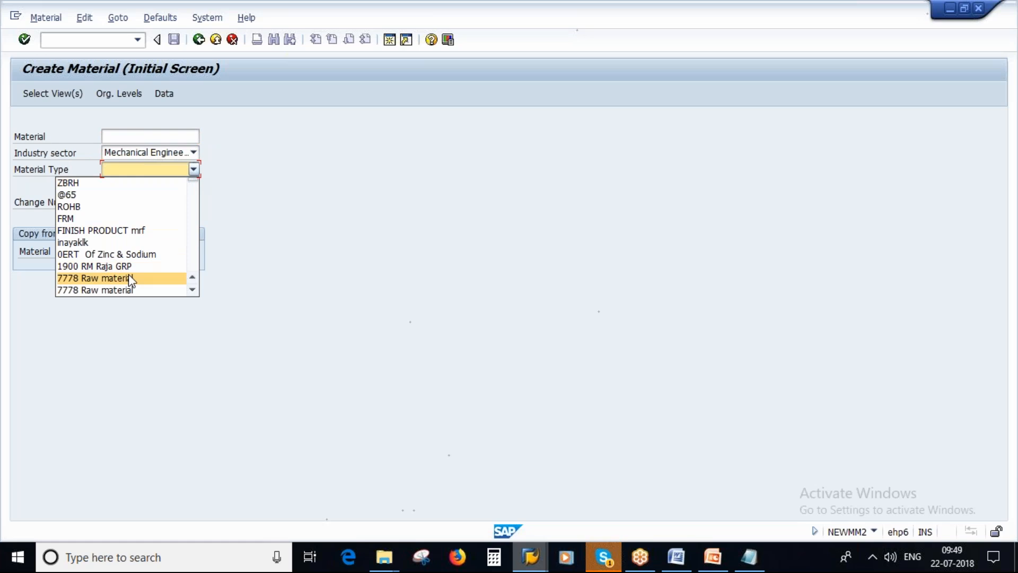
{"action": "scroll", "coordinate": [130, 278], "scroll_direction": "down", "scroll_amount": 5}
{"action": "scroll", "coordinate": [130, 278], "scroll_direction": "down", "scroll_amount": 5}
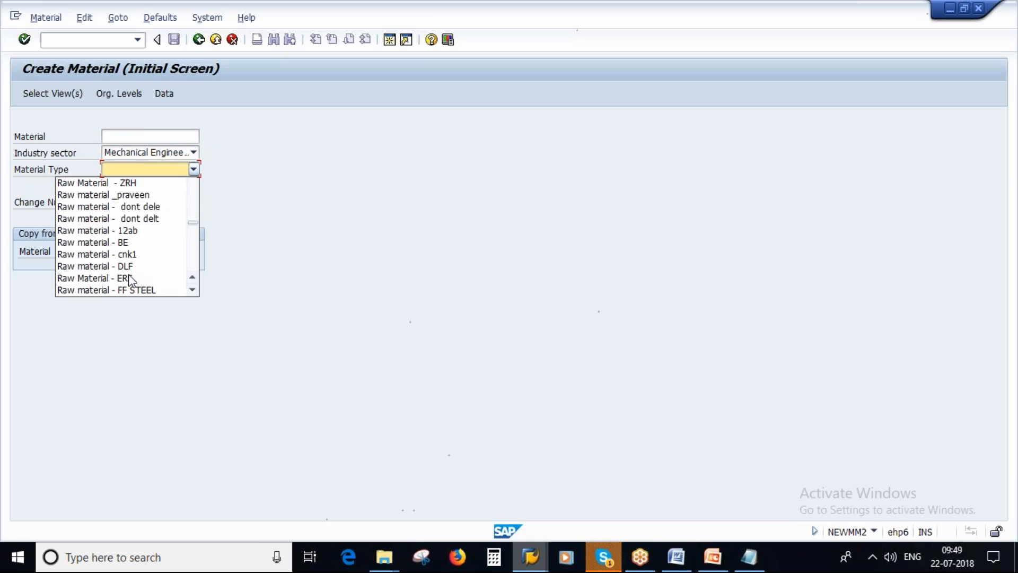
{"action": "left_click", "coordinate": [193, 278]}
{"action": "left_click", "coordinate": [192, 278]}
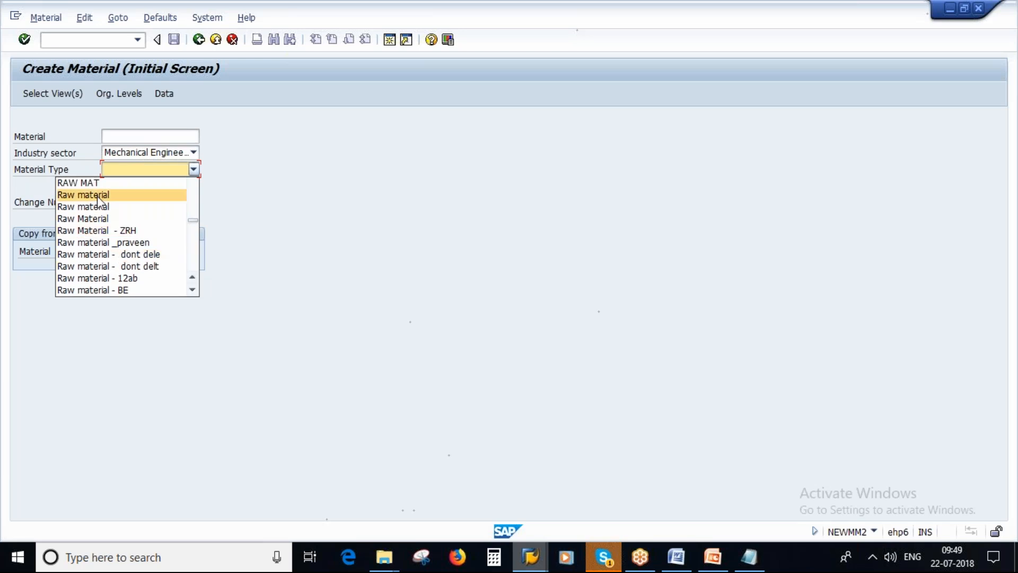
{"action": "left_click", "coordinate": [107, 218]}
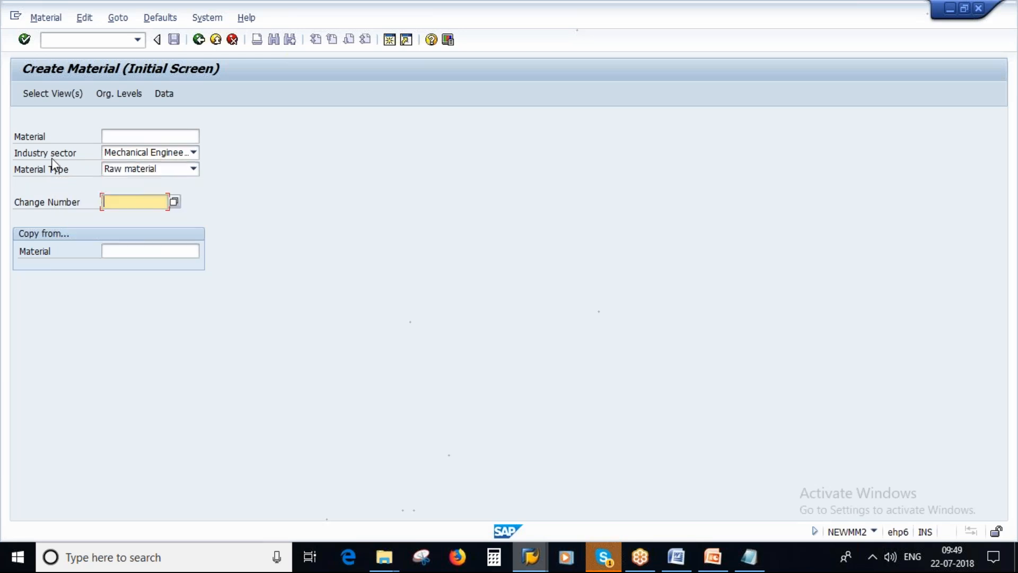
Add the Purchasing, General Plant Data / Storage 1 and 2 and Quality Management views, and exclude Work Scheduling from the view selection
{"action": "left_click", "coordinate": [33, 92]}
{"action": "left_click", "coordinate": [224, 222]}
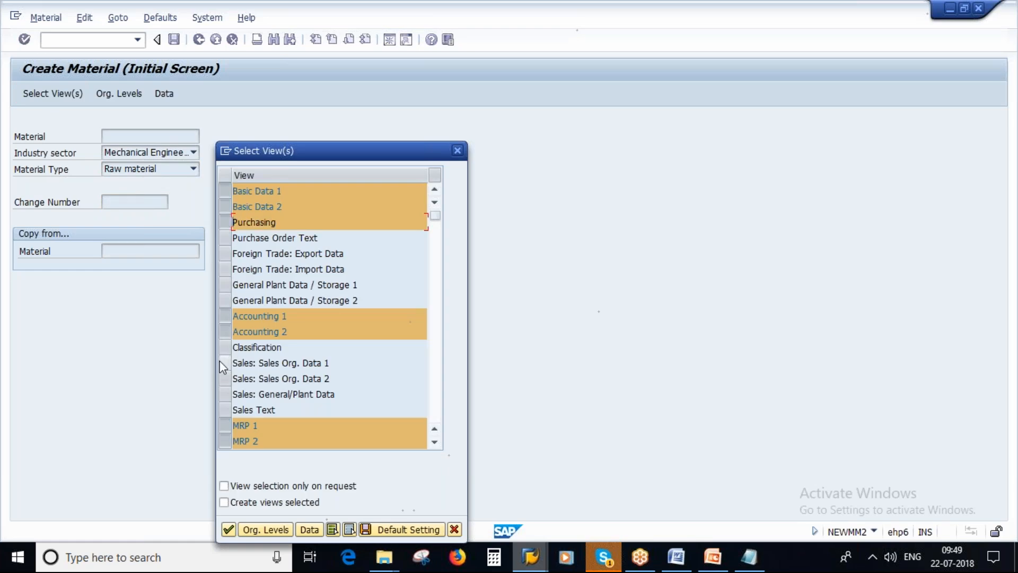
{"action": "left_click", "coordinate": [226, 286]}
{"action": "left_click", "coordinate": [225, 300]}
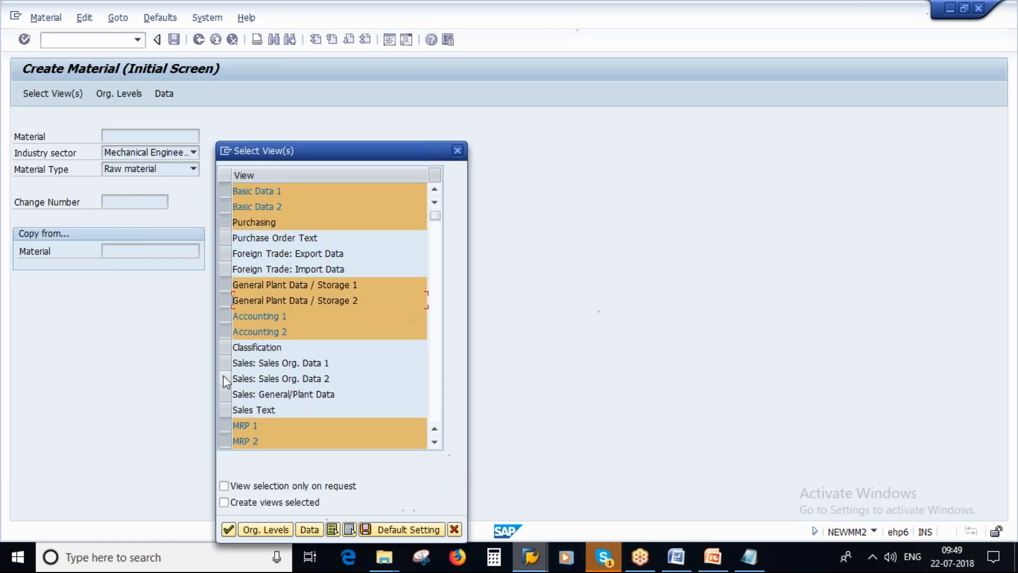
{"action": "scroll", "coordinate": [263, 395], "scroll_direction": "down", "scroll_amount": 2}
{"action": "scroll", "coordinate": [221, 361], "scroll_direction": "down", "scroll_amount": 1}
{"action": "left_click", "coordinate": [221, 361]}
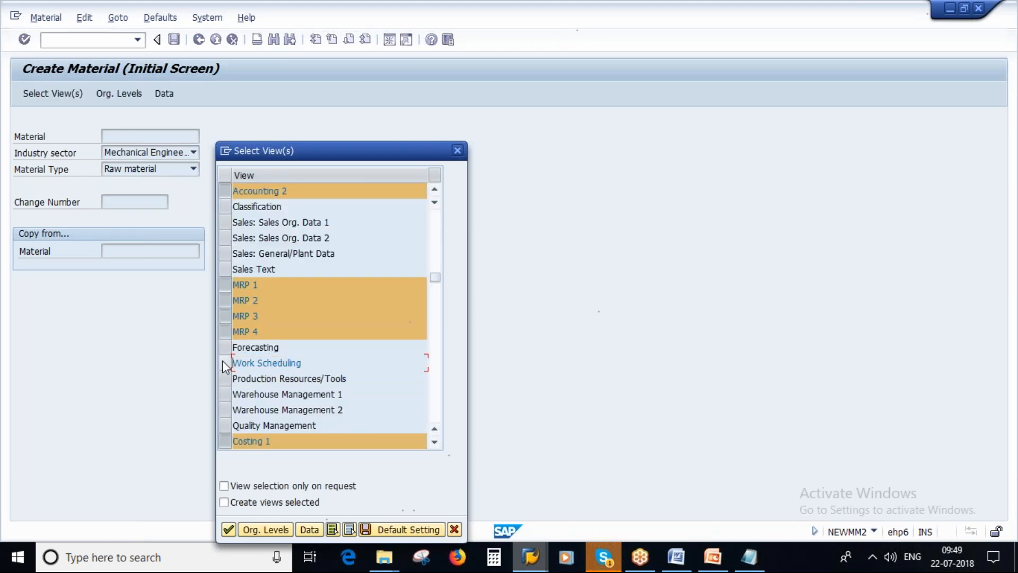
{"action": "scroll", "coordinate": [221, 361], "scroll_direction": "down", "scroll_amount": 1}
{"action": "left_click", "coordinate": [225, 380]}
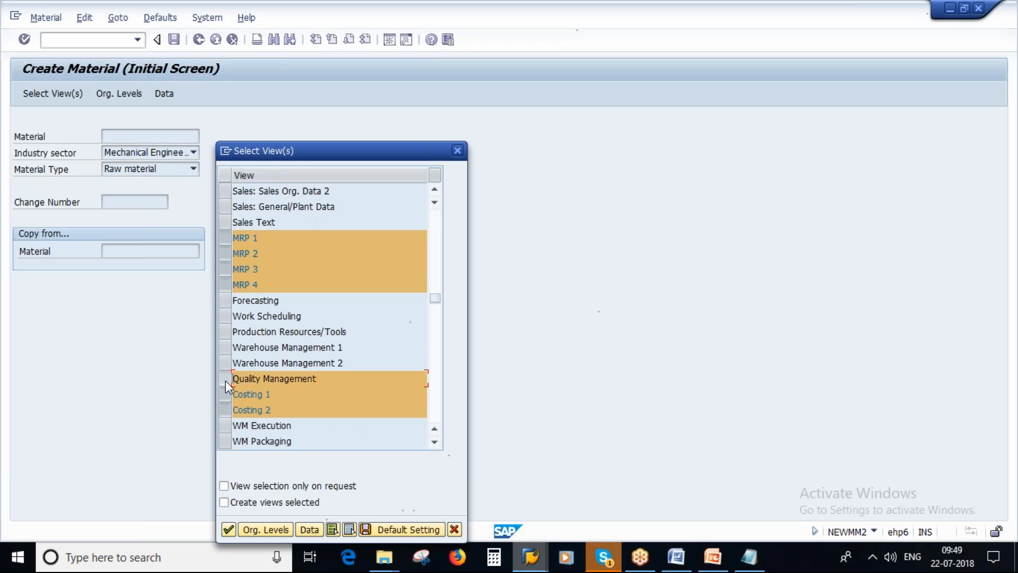
{"action": "left_click", "coordinate": [227, 530]}
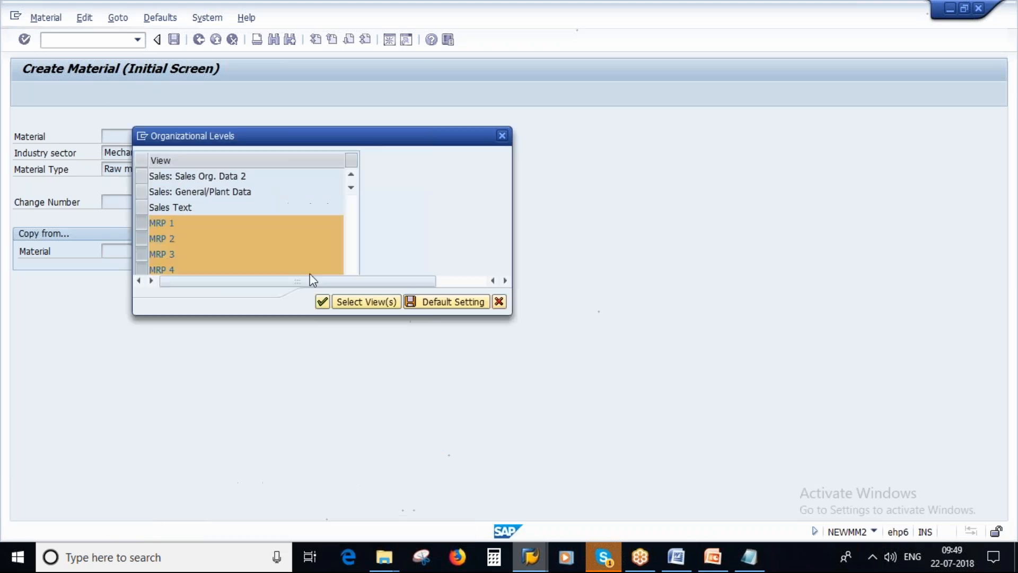
Set the material's organizational level to plant 1000 and continue to its basic data
{"action": "type", "text": "1000"}
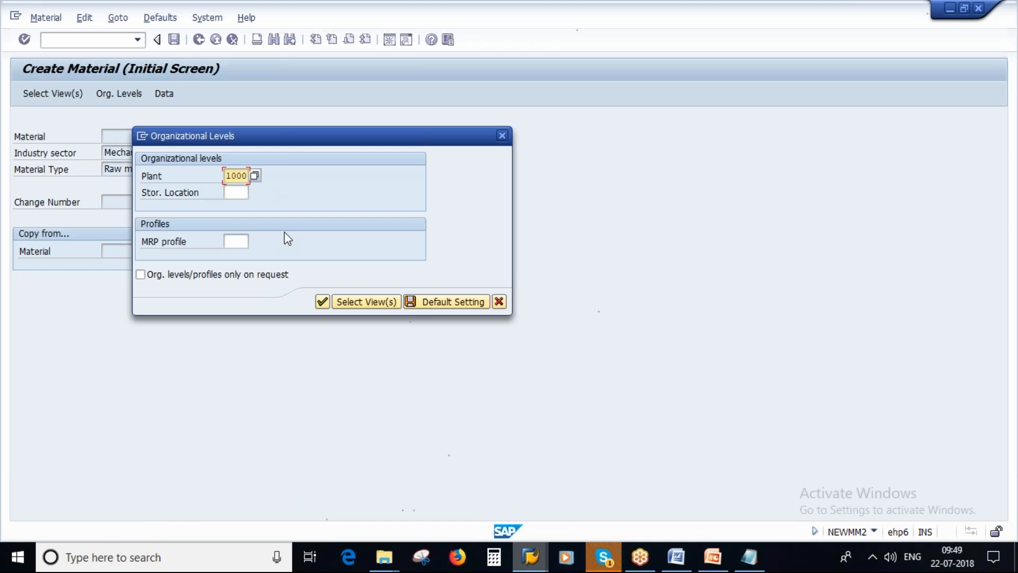
{"action": "left_click", "coordinate": [322, 302]}
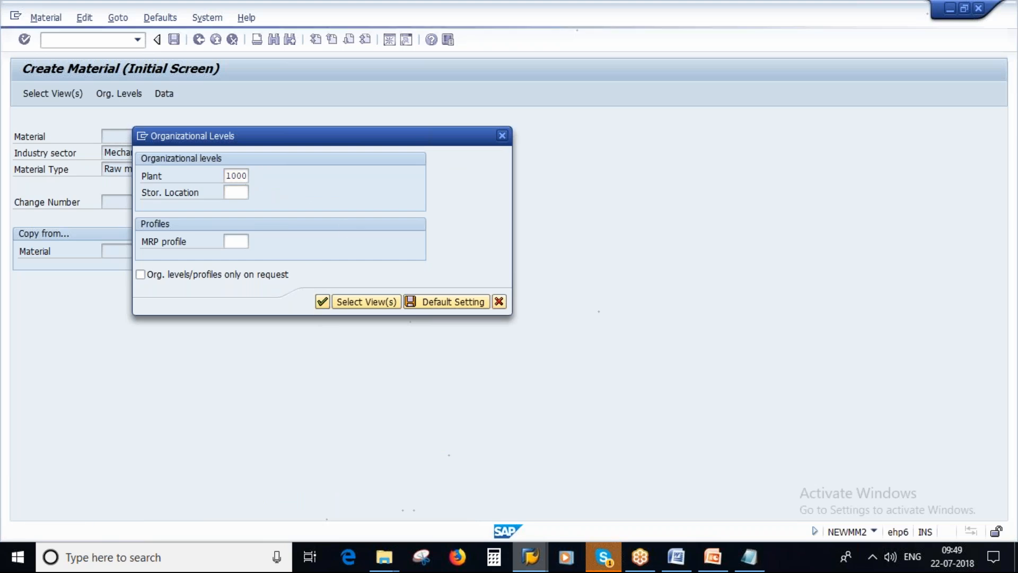
Enter "Test for source list" as the material description
{"action": "key", "text": "Caps_Lock"}
{"action": "type", "text": "t"}
{"action": "key", "text": "Caps_Lock"}
{"action": "type", "text": "E"}
{"action": "key", "text": "BackSpace"}
{"action": "key", "text": "BackSpace"}
{"action": "key", "text": "Caps_Lock"}
{"action": "key", "text": "Caps_Lock"}
{"action": "type", "text": "T"}
{"action": "key", "text": "BackSpace"}
{"action": "type", "text": "T"}
{"action": "key", "text": "Caps_Lock"}
{"action": "type", "text": "est "}
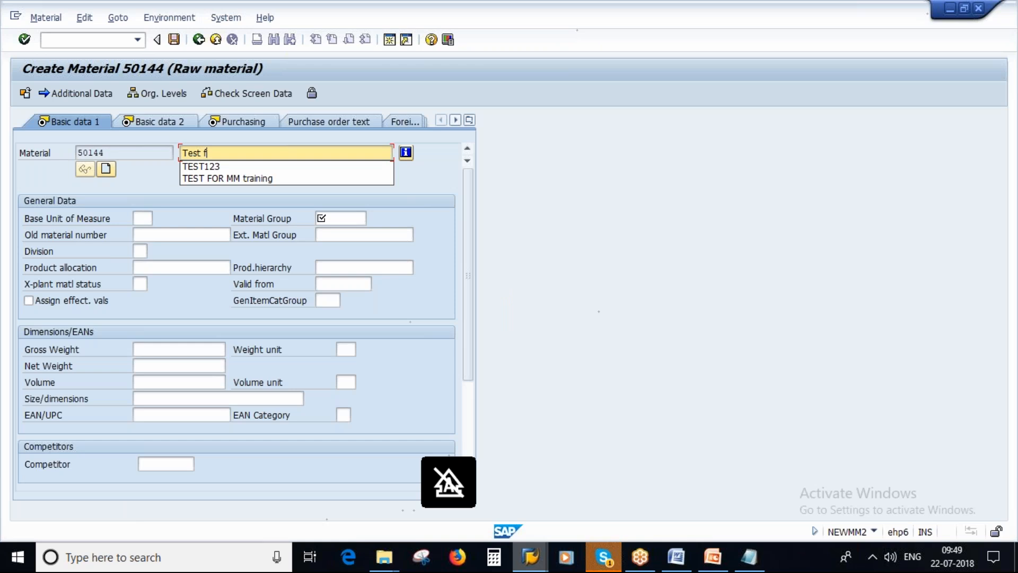
{"action": "type", "text": "for sour"}
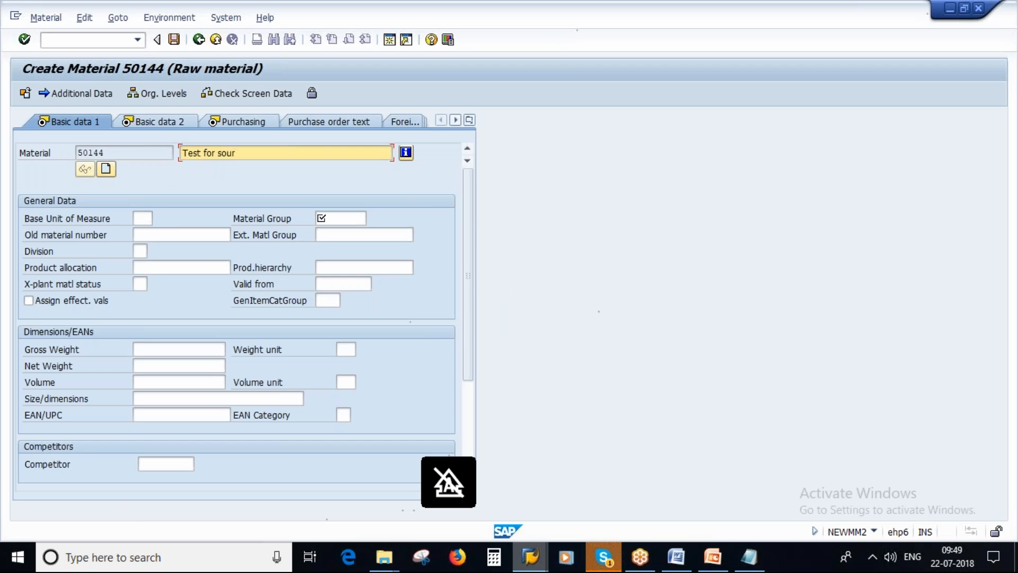
{"action": "type", "text": "ce list"}
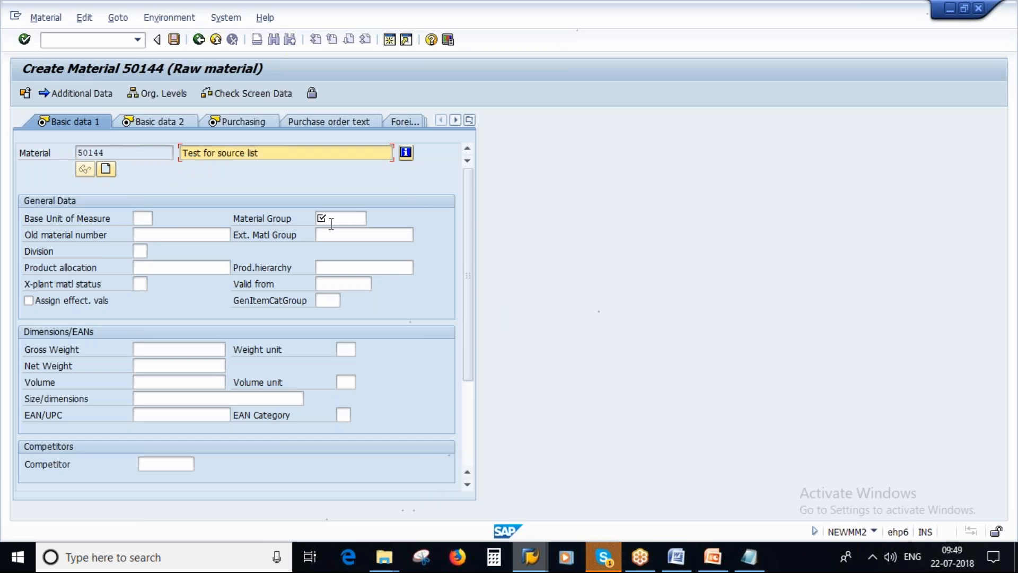
Set the base unit of measure to PC and the material group to 01005, and continue to the Purchasing view
{"action": "left_click", "coordinate": [139, 219]}
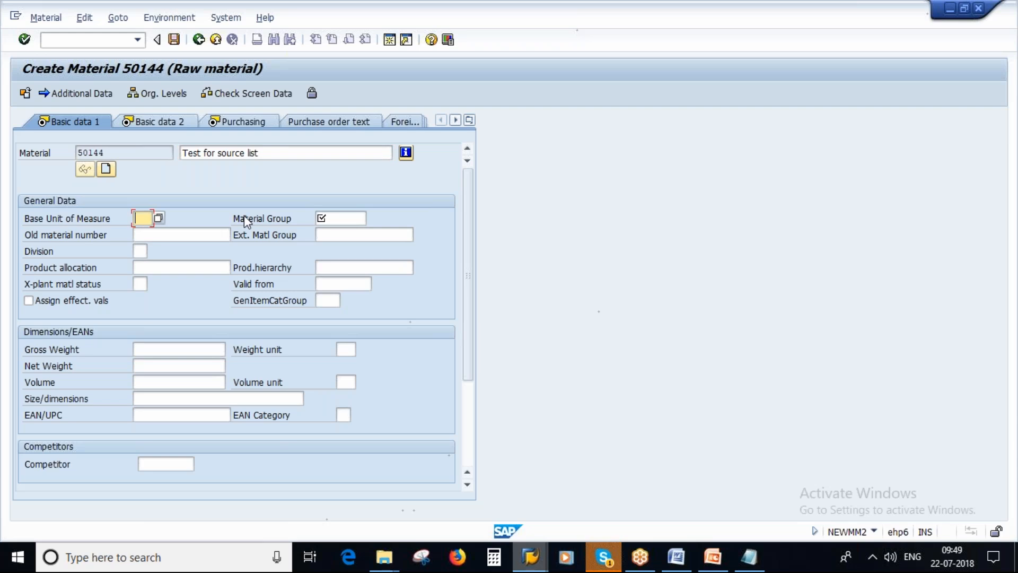
{"action": "key", "text": "Caps_Lock"}
{"action": "type", "text": "PC"}
{"action": "key", "text": "BackSpace"}
{"action": "key", "text": "BackSpace"}
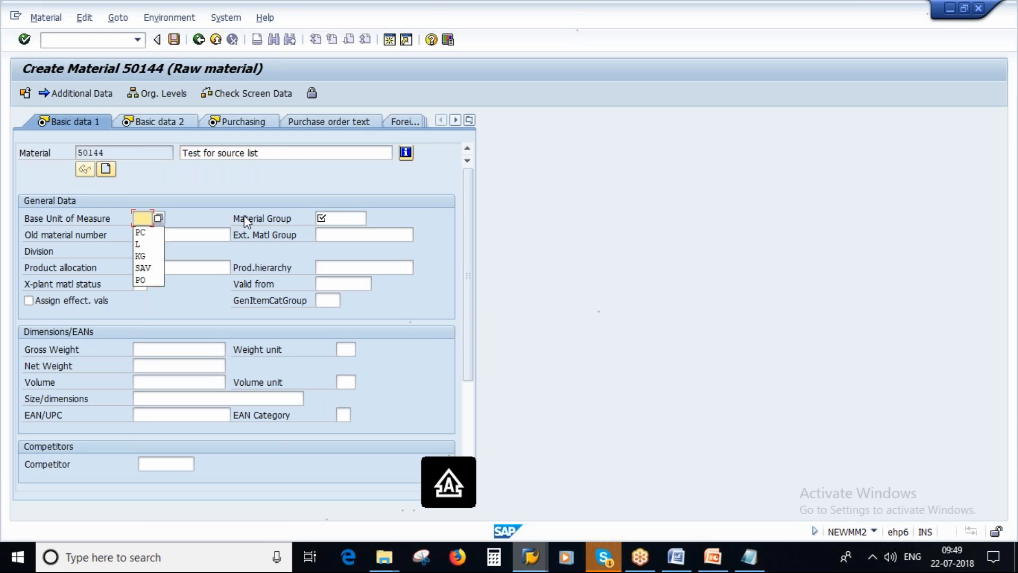
{"action": "type", "text": "PC"}
{"action": "key", "text": "Tab"}
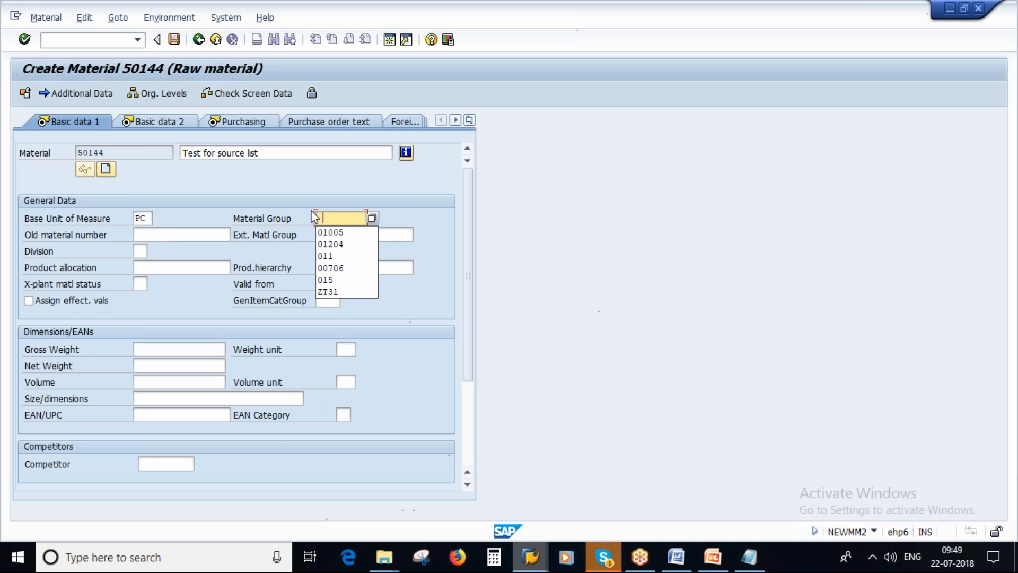
{"action": "key", "text": "Down"}
{"action": "key", "text": "Return"}
{"action": "key", "text": "Return"}
Activate batch management and assign purchasing group 000 (nissan purch grp), and continue to the Accounting 1 view
{"action": "key", "text": "Return"}
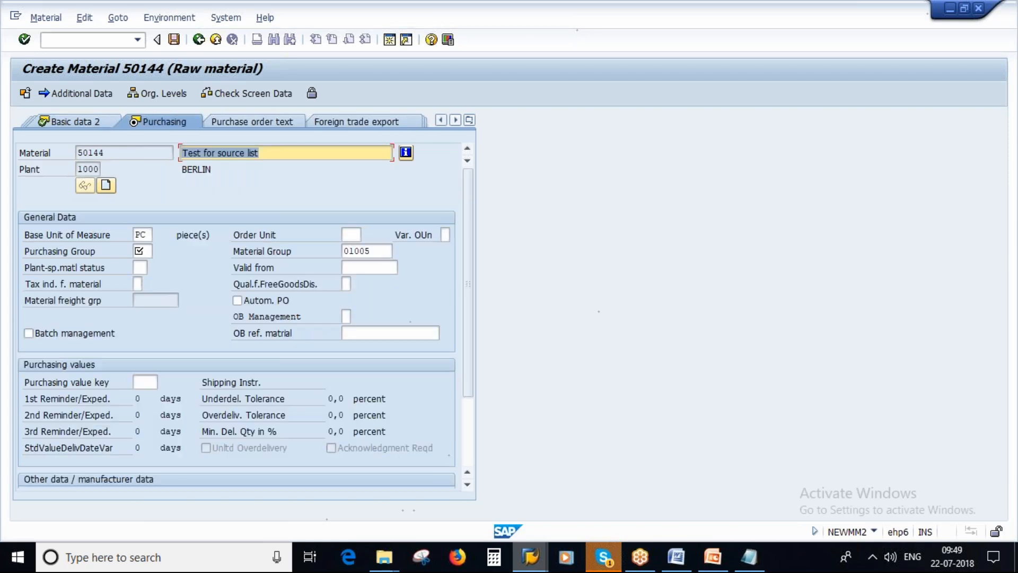
{"action": "left_click", "coordinate": [147, 250]}
{"action": "key", "text": "Down"}
{"action": "left_click", "coordinate": [138, 267]}
{"action": "left_click", "coordinate": [67, 336]}
{"action": "left_click", "coordinate": [69, 340]}
{"action": "left_click", "coordinate": [148, 250]}
{"action": "key", "text": "Return"}
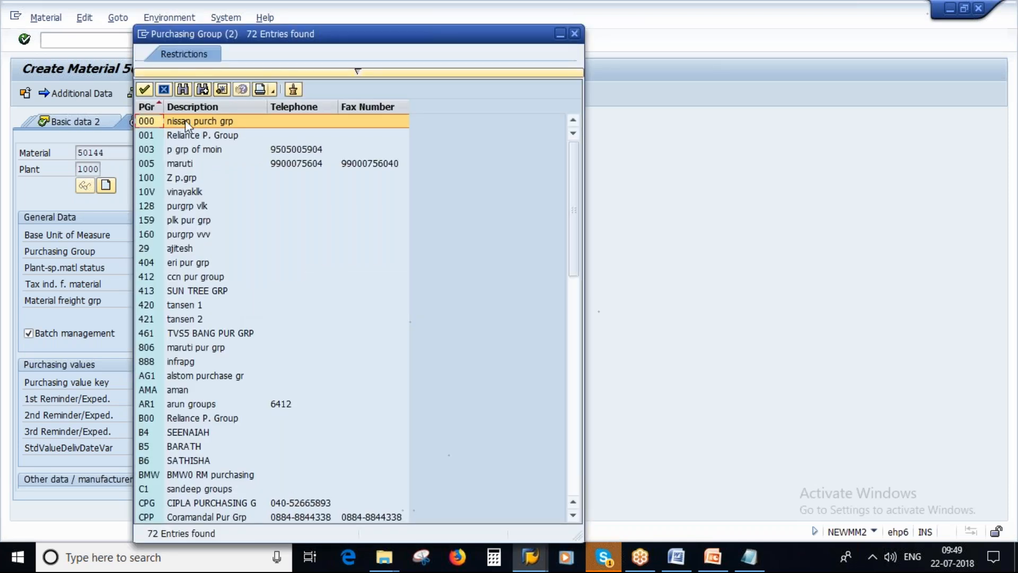
{"action": "double_click", "coordinate": [186, 120]}
{"action": "key", "text": "Return"}
{"action": "key", "text": "Return"}
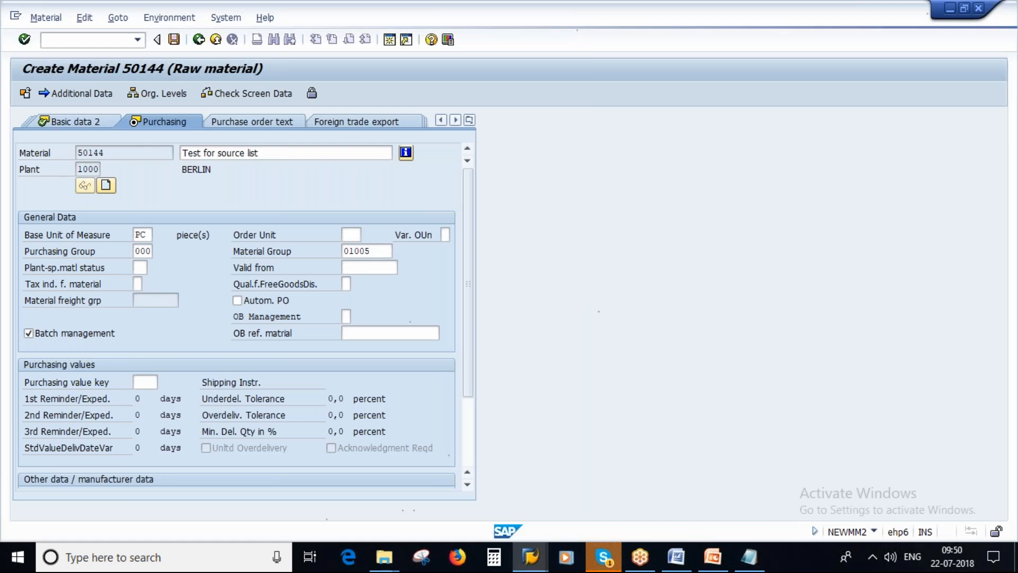
{"action": "key", "text": "Return"}
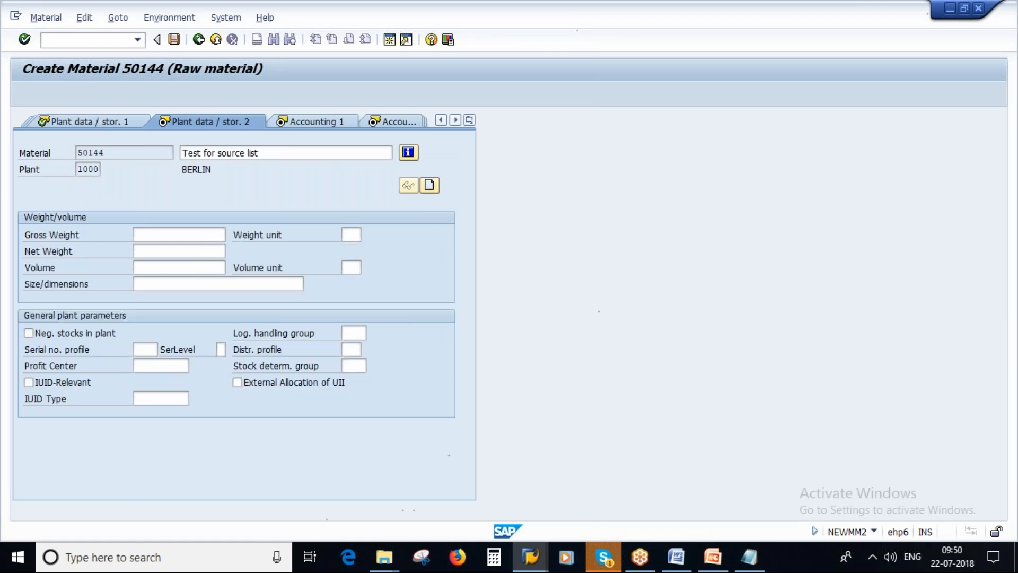
Set valuation class 3000 (Raw materials 1) and a moving price of 5,00 EUR, and continue to the MRP 1 view
{"action": "left_click", "coordinate": [151, 317]}
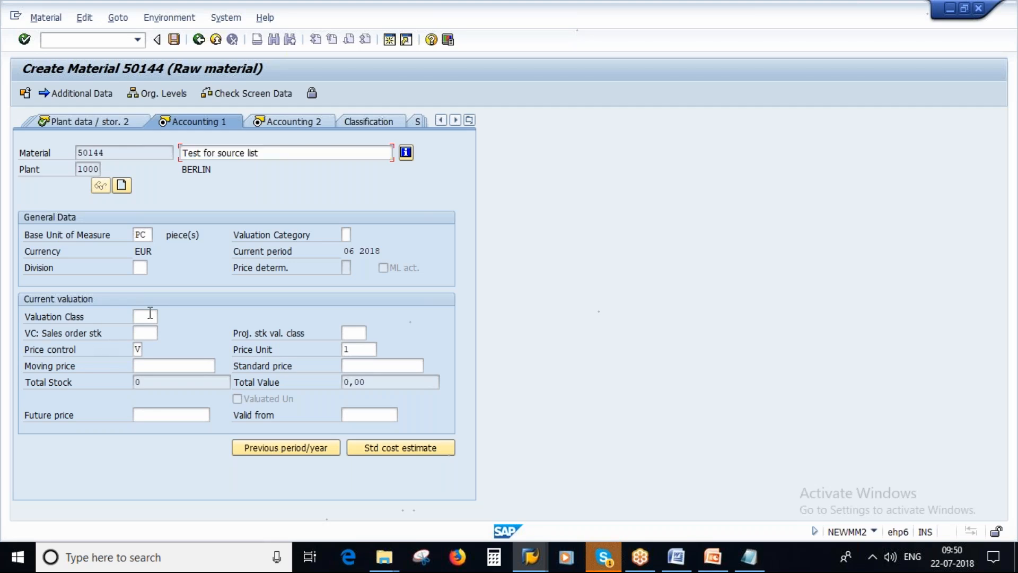
{"action": "key", "text": "F4"}
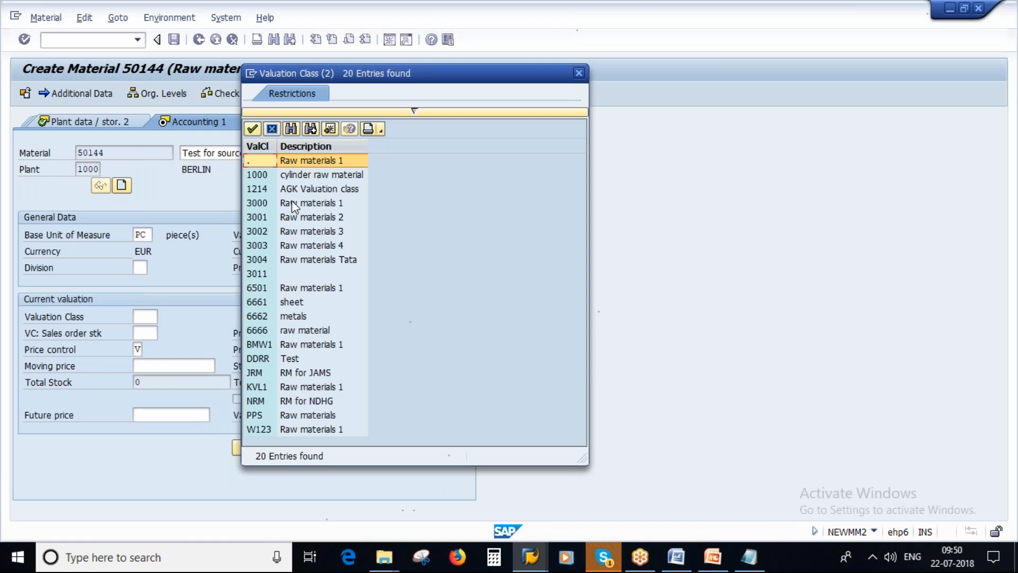
{"action": "double_click", "coordinate": [295, 207]}
{"action": "left_click", "coordinate": [184, 366]}
{"action": "key", "text": "Return"}
{"action": "key", "text": "Return"}
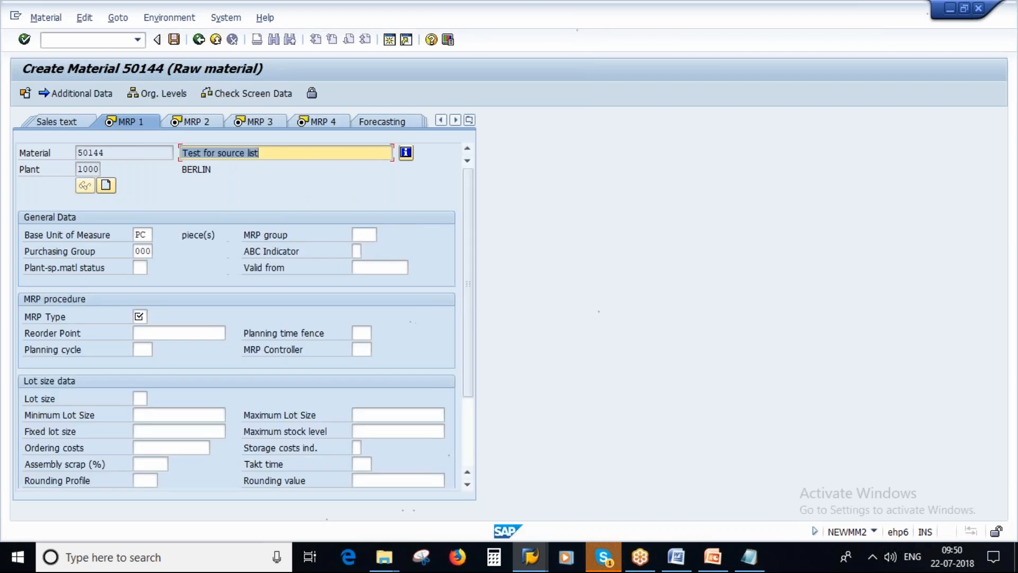
Fill the MRP 1 view with MRP type PD, MRP controller 000 and lot size EX
{"action": "left_click", "coordinate": [139, 317]}
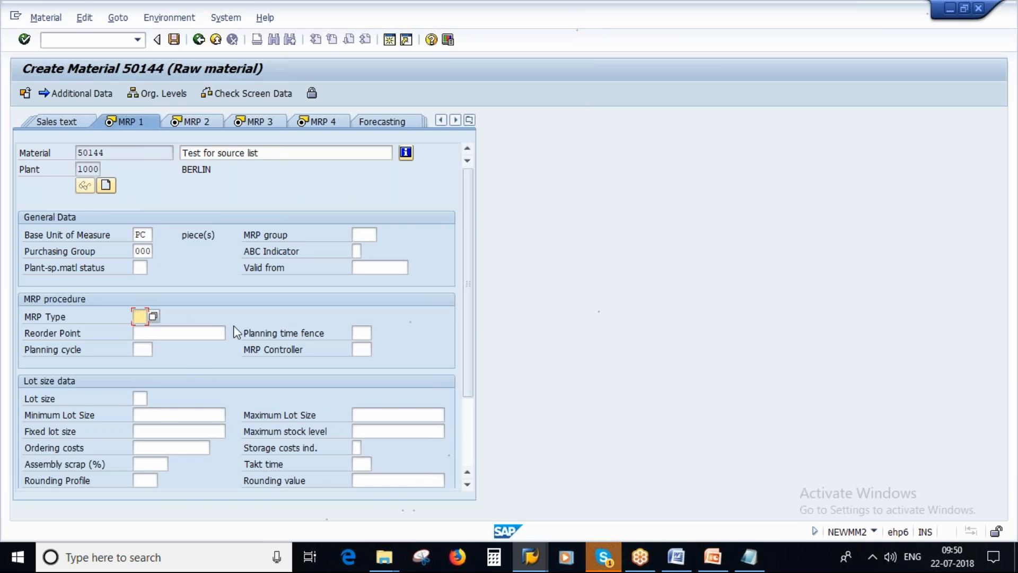
{"action": "key", "text": "Tab"}
{"action": "key", "text": "Tab"}
{"action": "key", "text": "Tab"}
{"action": "key", "text": "Tab"}
{"action": "type", "text": "000"}
{"action": "key", "text": "Tab"}
{"action": "type", "text": "EX"}
{"action": "key", "text": "Return"}
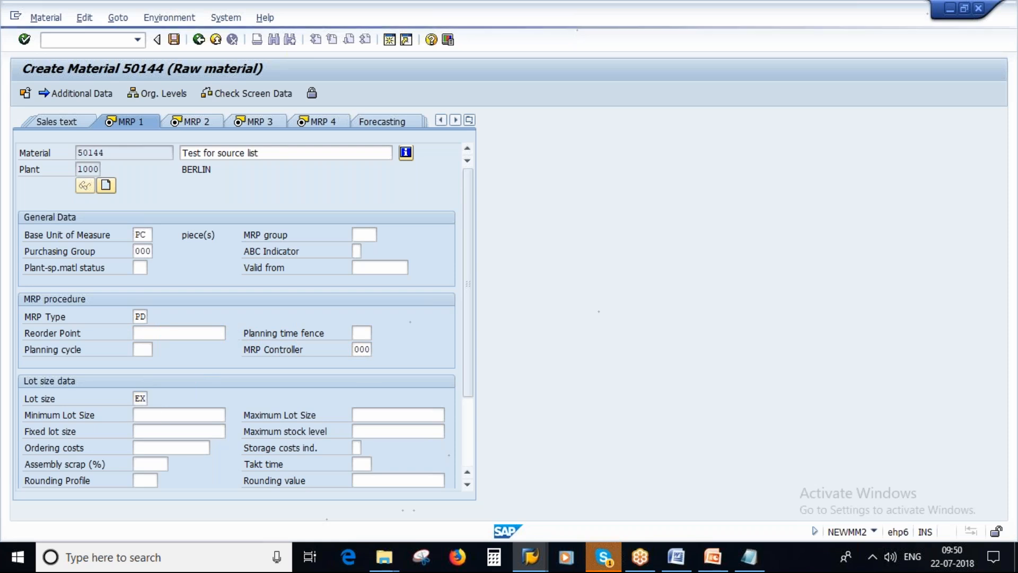
Set the planned delivery time to 5 days and the scheduling margin key to 000 in the MRP 2 view
{"action": "left_click", "coordinate": [363, 368]}
{"action": "type", "text": "5"}
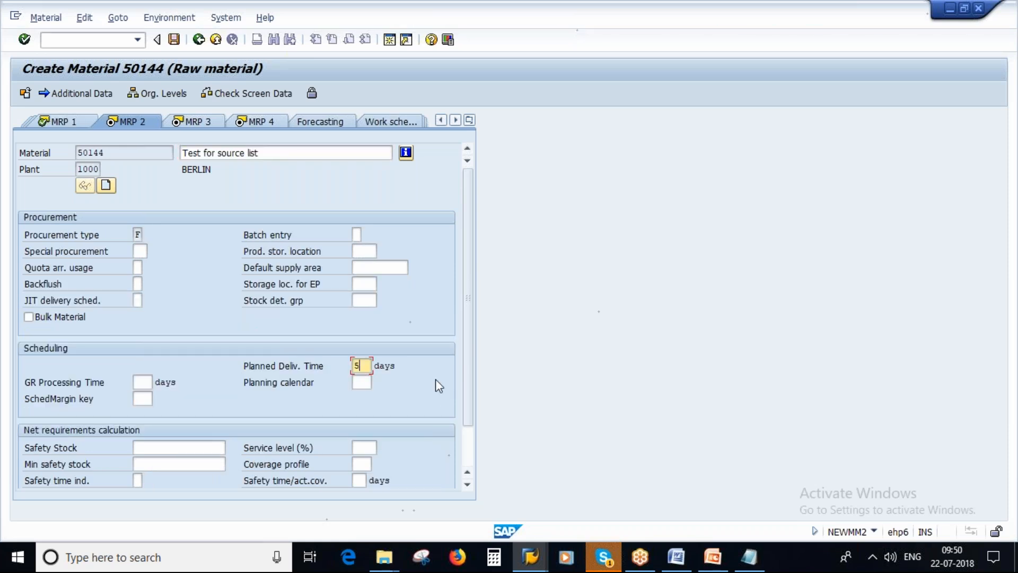
{"action": "left_click", "coordinate": [143, 400]}
{"action": "type", "text": "000"}
{"action": "key", "text": "Return"}
Enter 02 as the availability check in the MRP 3 view and continue to the Quality management view
{"action": "left_click", "coordinate": [141, 400]}
{"action": "type", "text": "02"}
{"action": "key", "text": "Return"}
Pass through the remaining costing views and save the new raw material
{"action": "key", "text": "Return"}
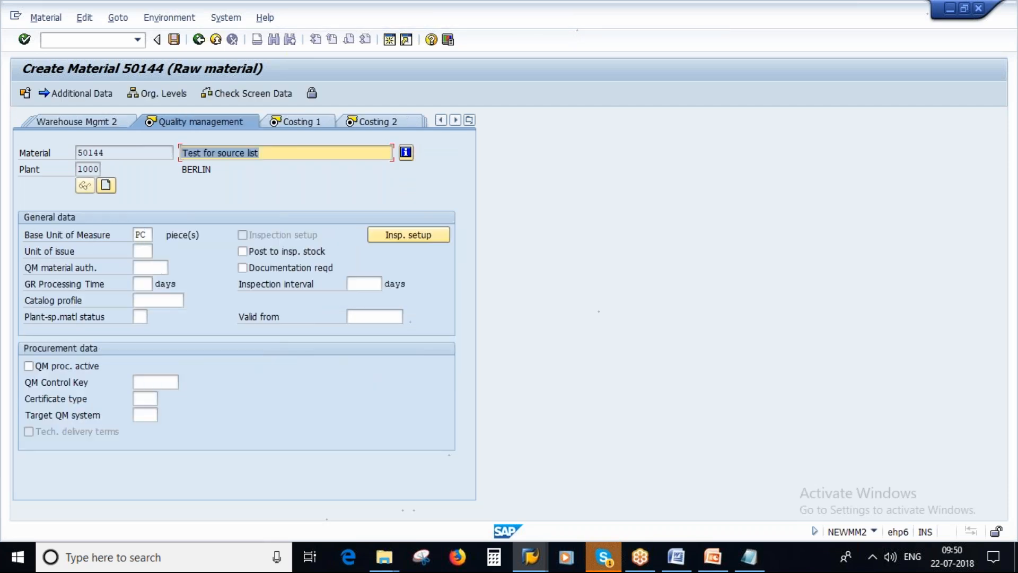
{"action": "key", "text": "Return"}
{"action": "key", "text": "Return"}
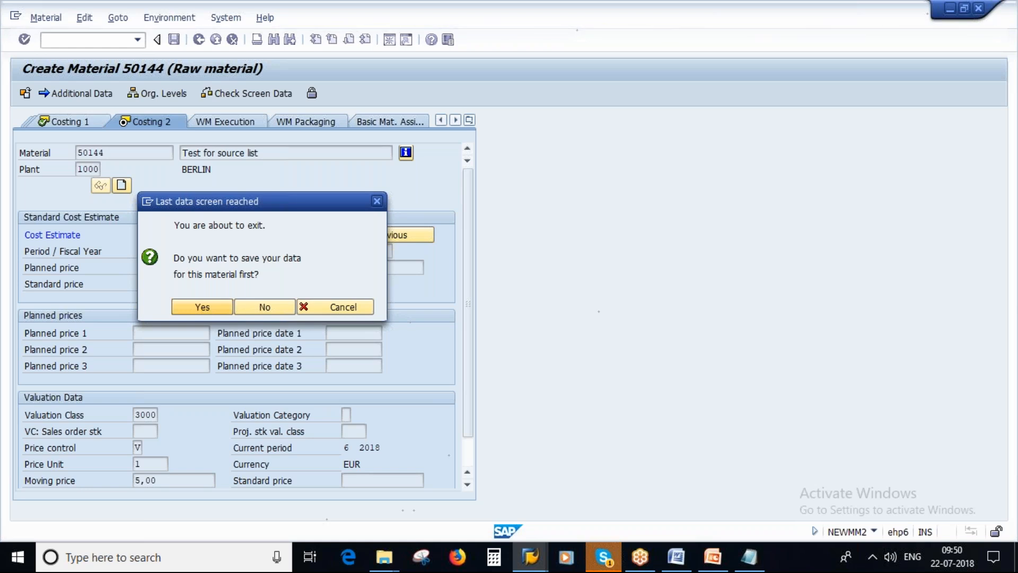
{"action": "key", "text": "Return"}
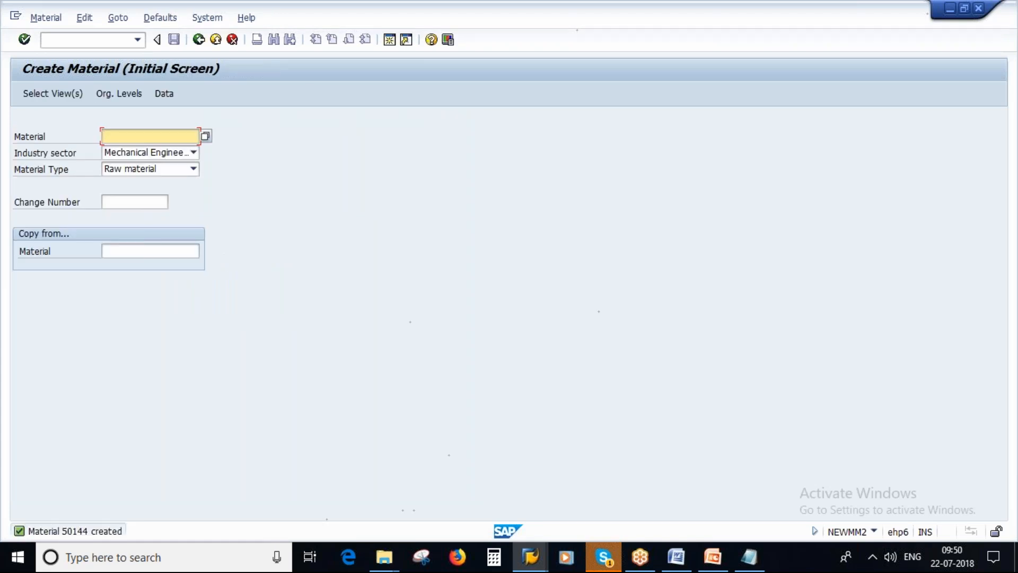
Open the immediate change function for the newly created material
{"action": "left_click", "coordinate": [50, 18]}
{"action": "mouse_move", "coordinate": [58, 72]}
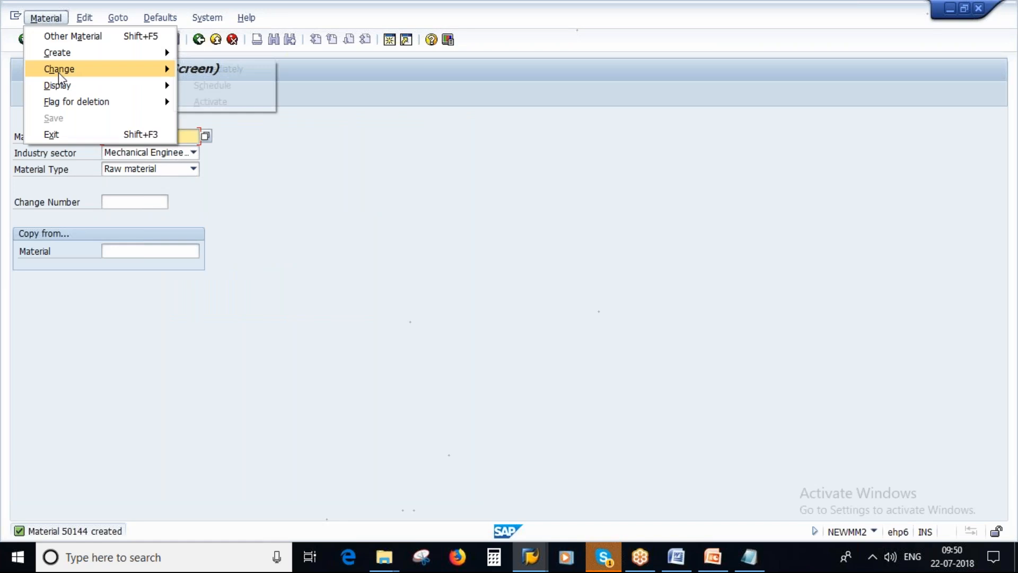
{"action": "left_click", "coordinate": [205, 69]}
Switch to the Notepad note and replace its material number with 50144
{"action": "mouse_move", "coordinate": [676, 557]}
{"action": "mouse_move", "coordinate": [749, 557]}
{"action": "left_click", "coordinate": [698, 490]}
{"action": "key", "text": "BackSpace"}
{"action": "key", "text": "BackSpace"}
{"action": "key", "text": "BackSpace"}
{"action": "key", "text": "BackSpace"}
{"action": "key", "text": "BackSpace"}
{"action": "key", "text": "BackSpace"}
{"action": "type", "text": "501"}
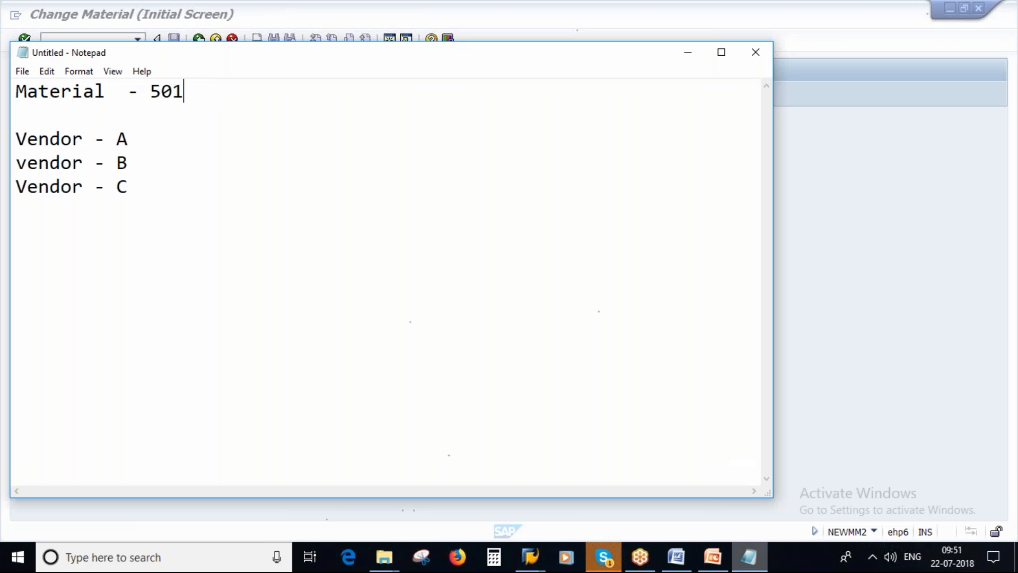
{"action": "type", "text": "44"}
Return to the SAP source list session and open the source list for material 50144 in plant 1000, ready for the first vendor
{"action": "key", "text": "alt+Tab"}
{"action": "left_click", "coordinate": [528, 561]}
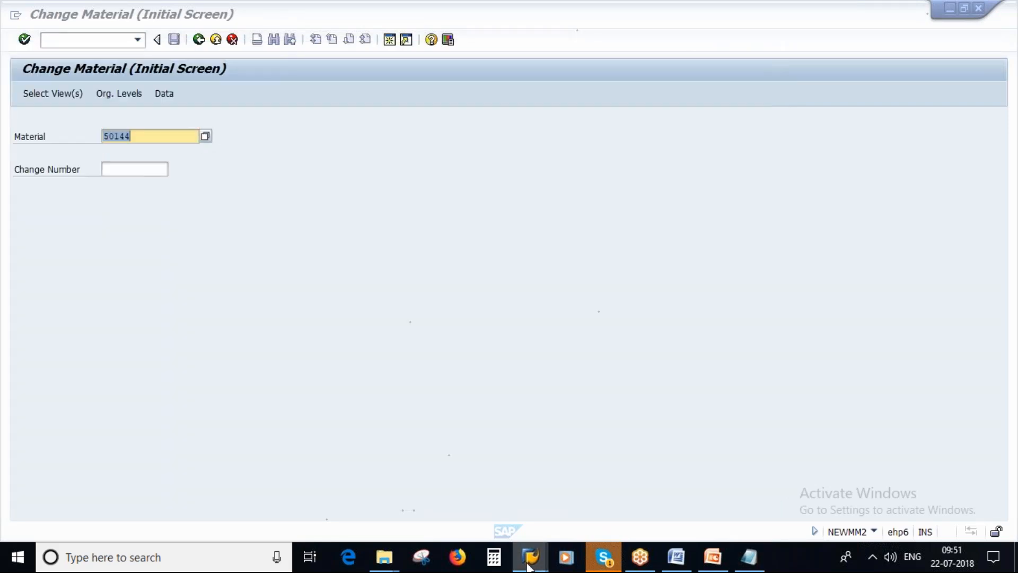
{"action": "left_click", "coordinate": [485, 503]}
{"action": "type", "text": "501"}
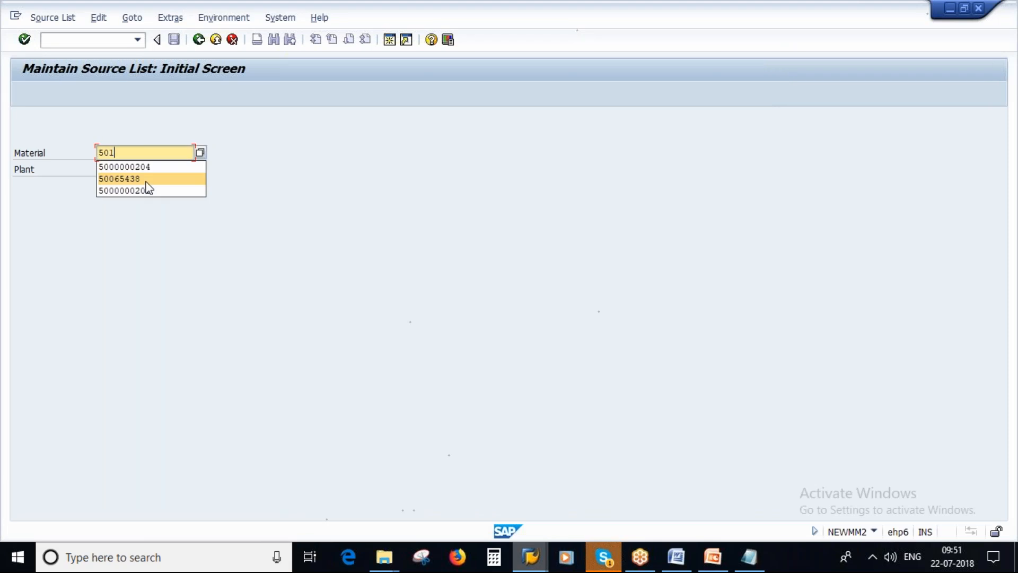
{"action": "type", "text": "44"}
{"action": "key", "text": "Tab"}
{"action": "type", "text": "1000"}
{"action": "key", "text": "Return"}
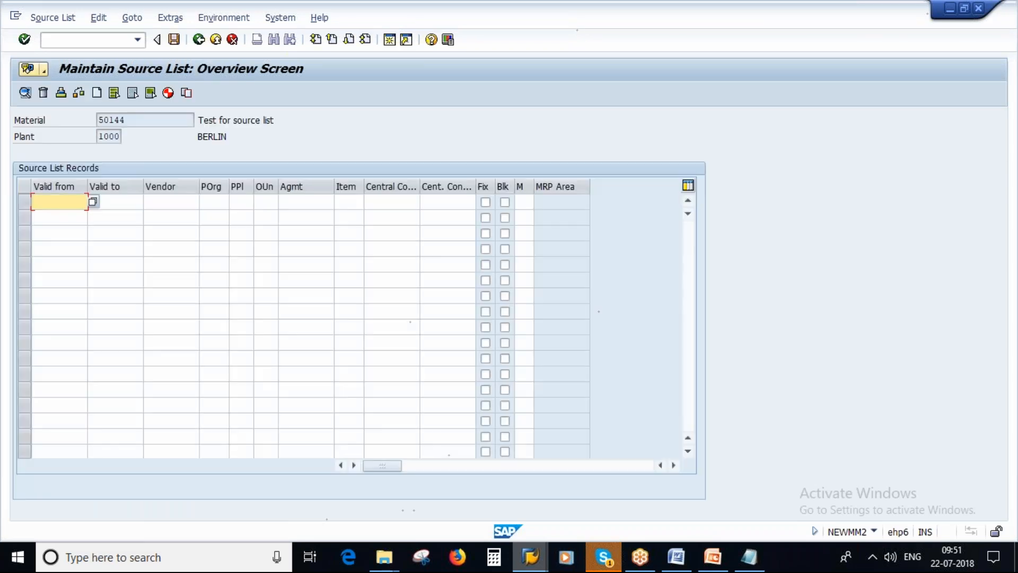
{"action": "left_click", "coordinate": [159, 201]}
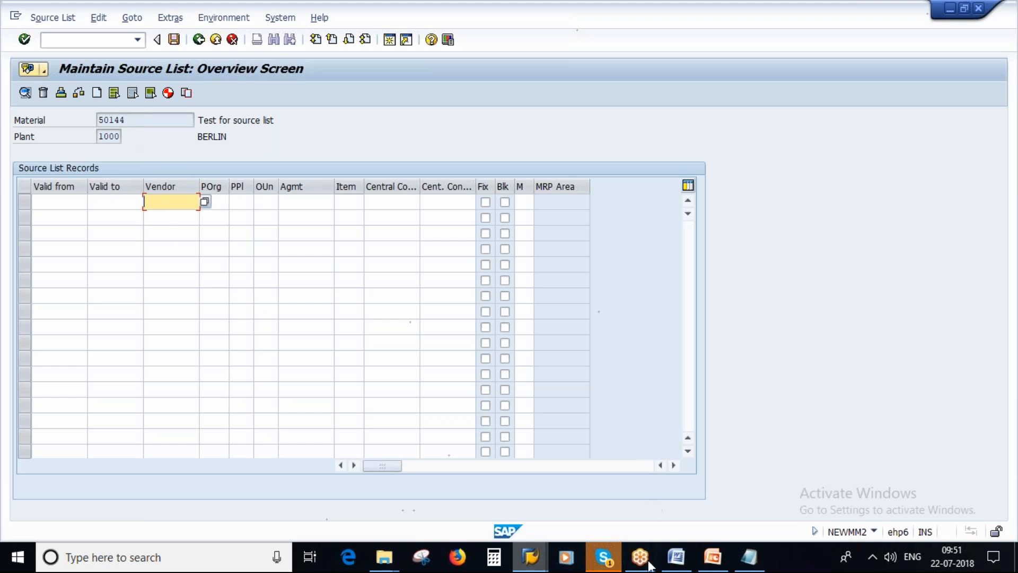
Switch to the other SAP session, leave Change Material and start source list maintenance with transaction ME01
{"action": "mouse_move", "coordinate": [531, 556]}
{"action": "left_click", "coordinate": [620, 481]}
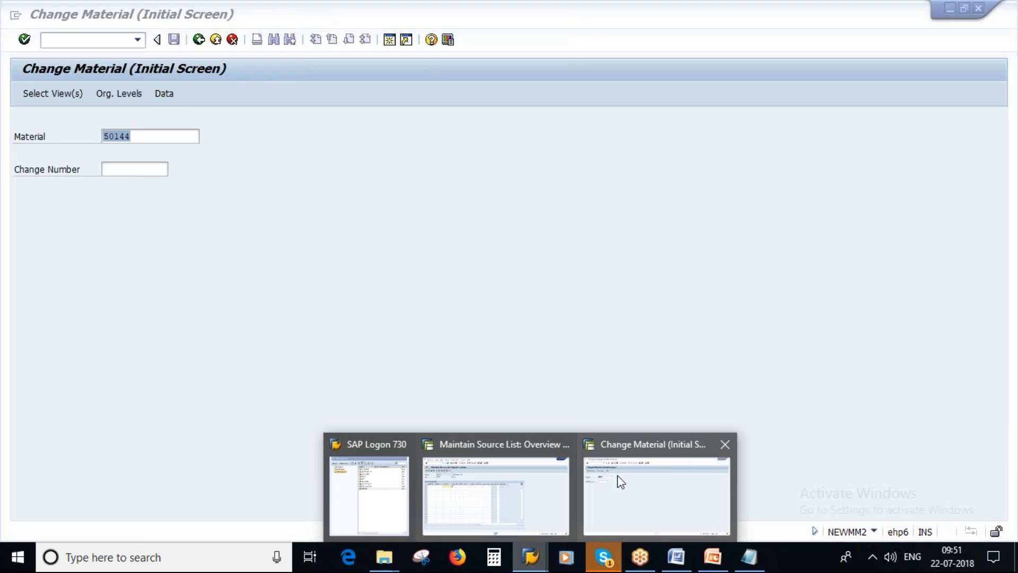
{"action": "left_click", "coordinate": [199, 40]}
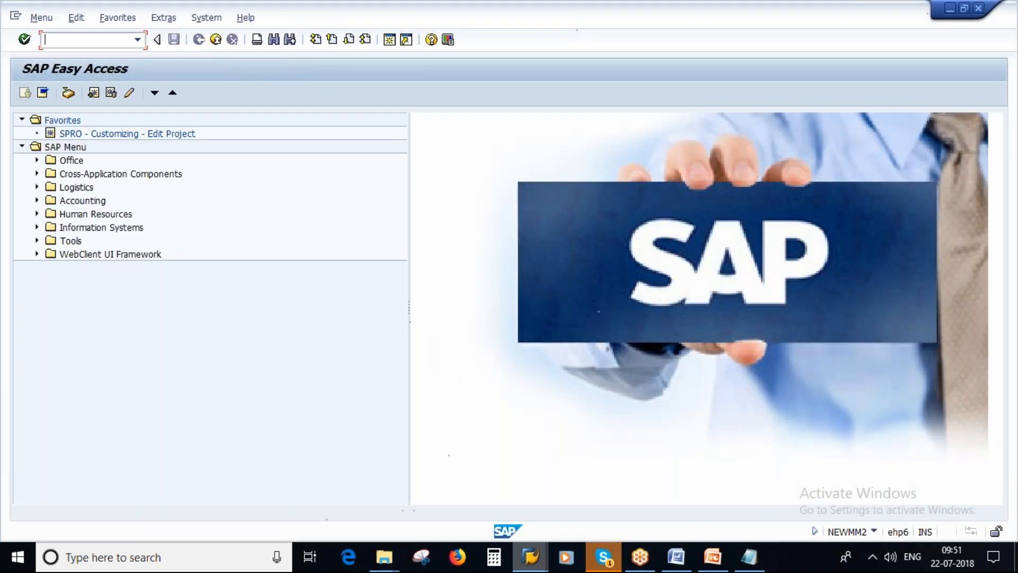
{"action": "type", "text": "ME01"}
{"action": "key", "text": "Return"}
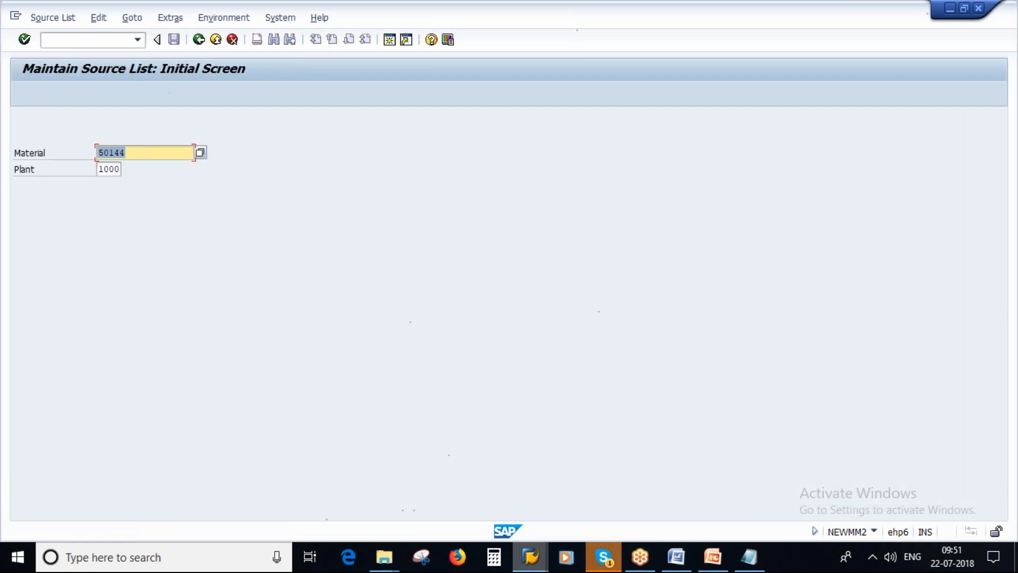
Leave the source list maintenance and start creating a purchasing info record with transaction ME1
{"action": "left_click", "coordinate": [198, 39]}
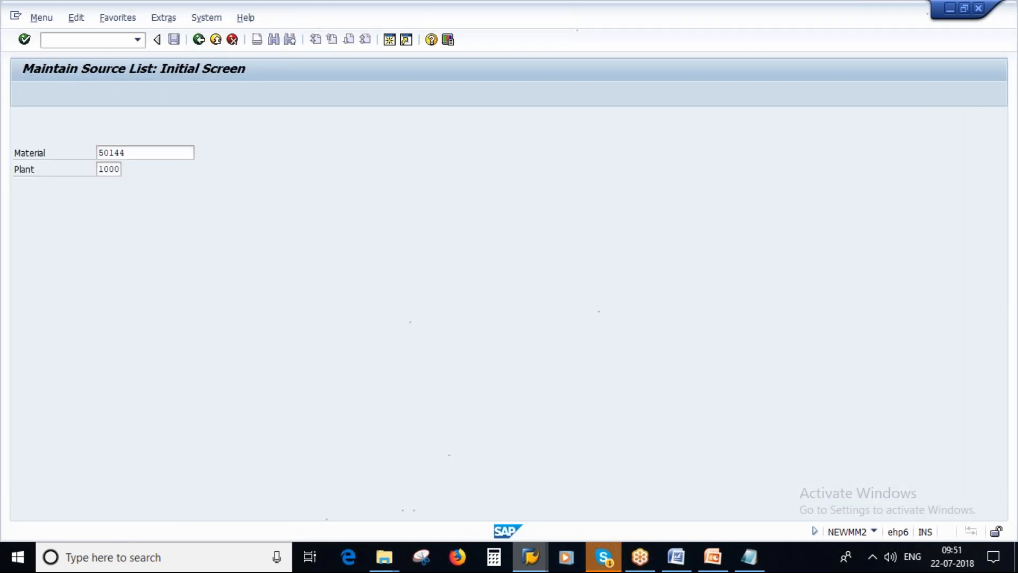
{"action": "type", "text": "ME11"}
{"action": "key", "text": "Return"}
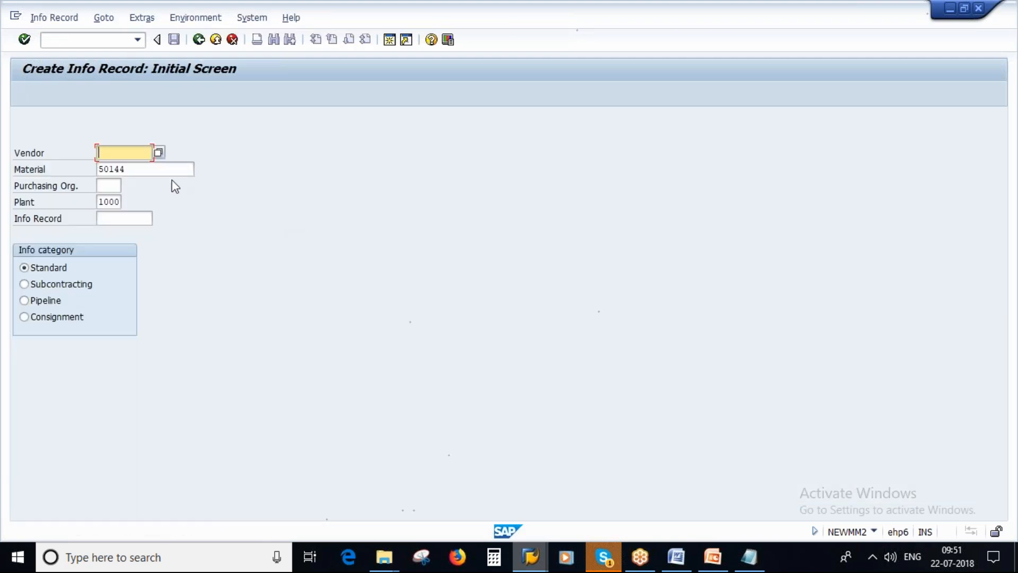
Search the vendors by purchasing data for purchasing organization 1000 and sort the hit list by vendor number
{"action": "left_click", "coordinate": [158, 153]}
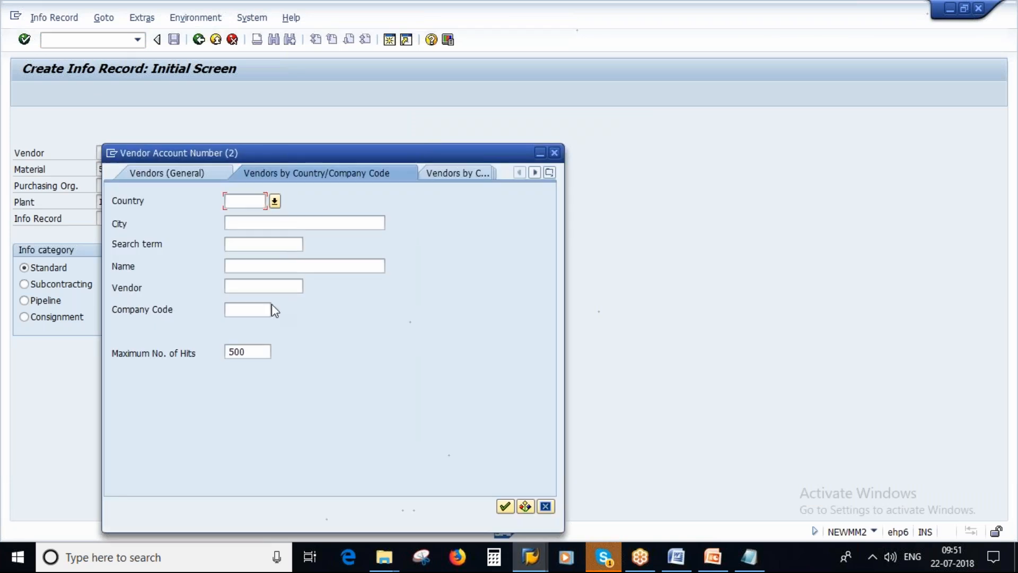
{"action": "left_click", "coordinate": [549, 173]}
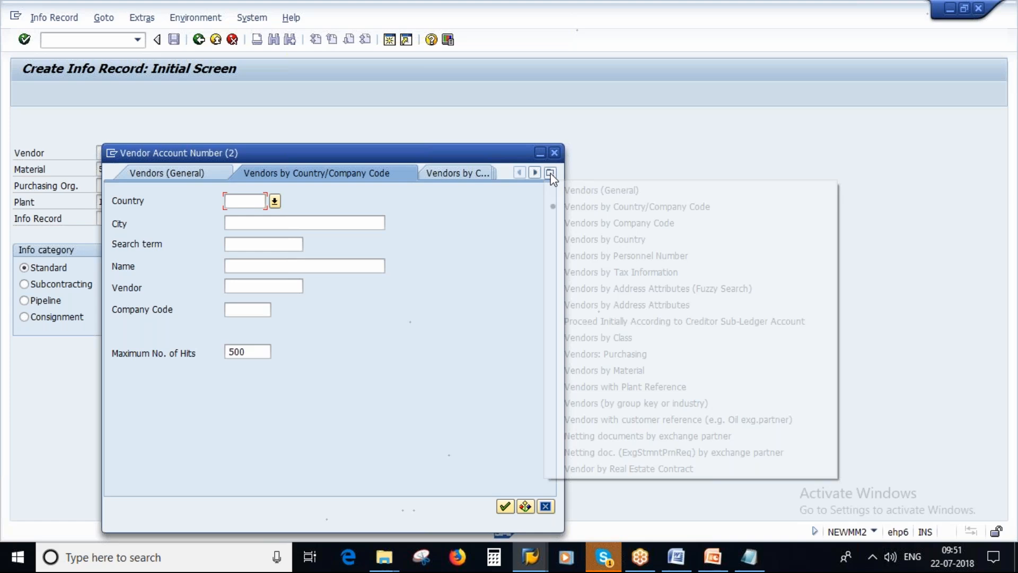
{"action": "left_click", "coordinate": [628, 353]}
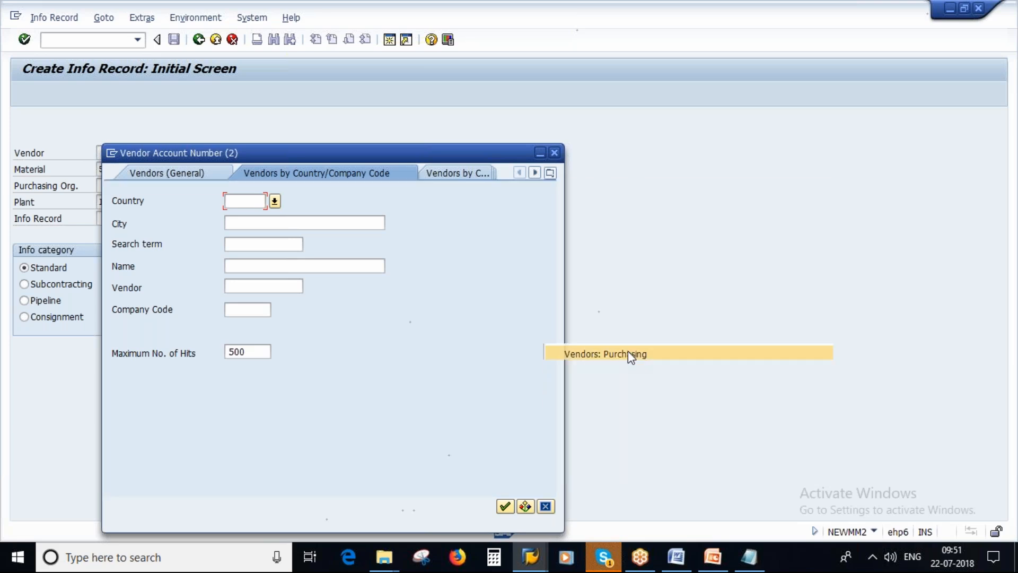
{"action": "type", "text": "1000"}
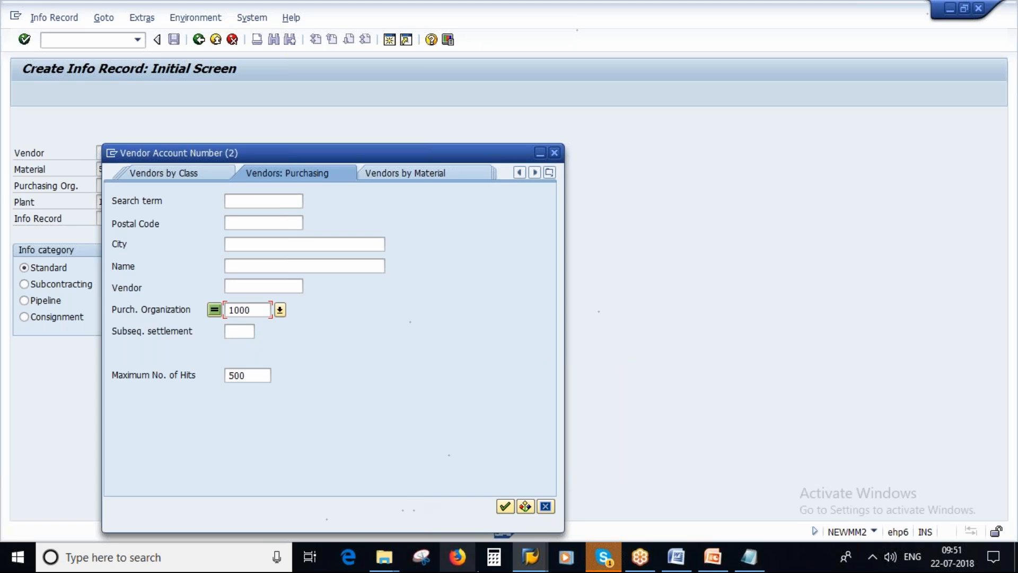
{"action": "left_click", "coordinate": [505, 506]}
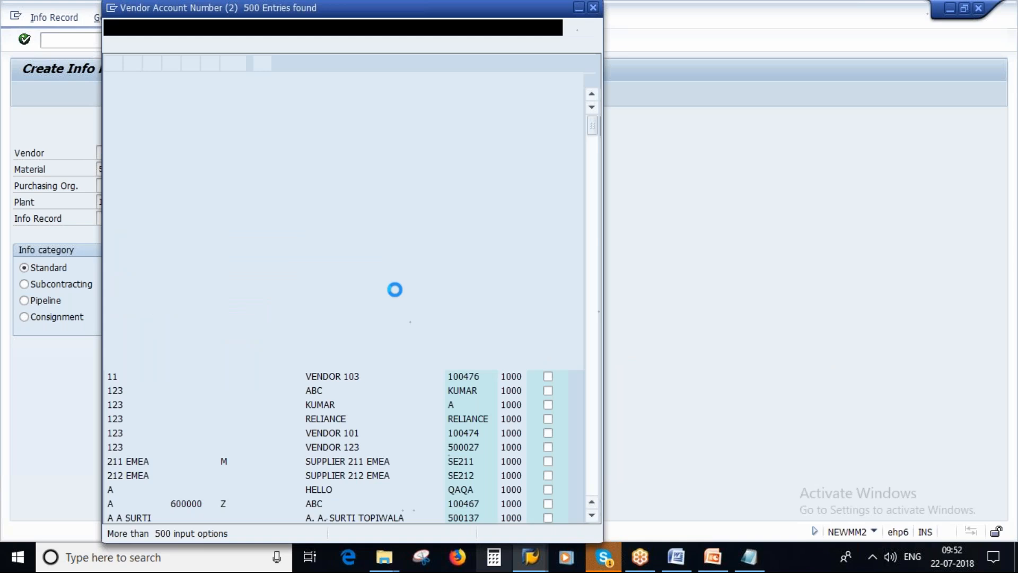
{"action": "left_click", "coordinate": [463, 81]}
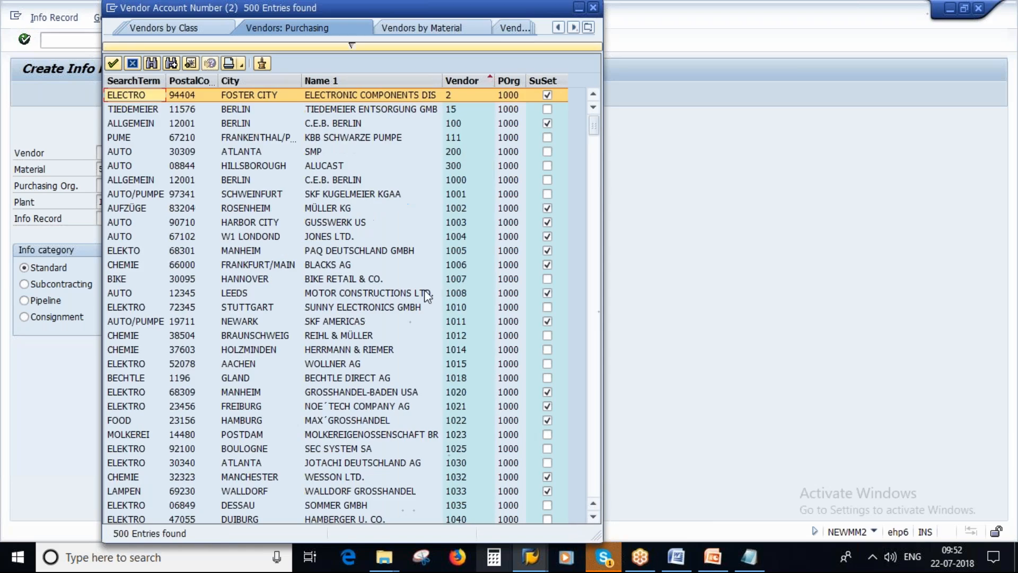
Look through the sorted vendor list and choose vendor 1001, SKF Kugelmeier KGaA, for the info record
{"action": "scroll", "coordinate": [487, 336], "scroll_direction": "down", "scroll_amount": 1}
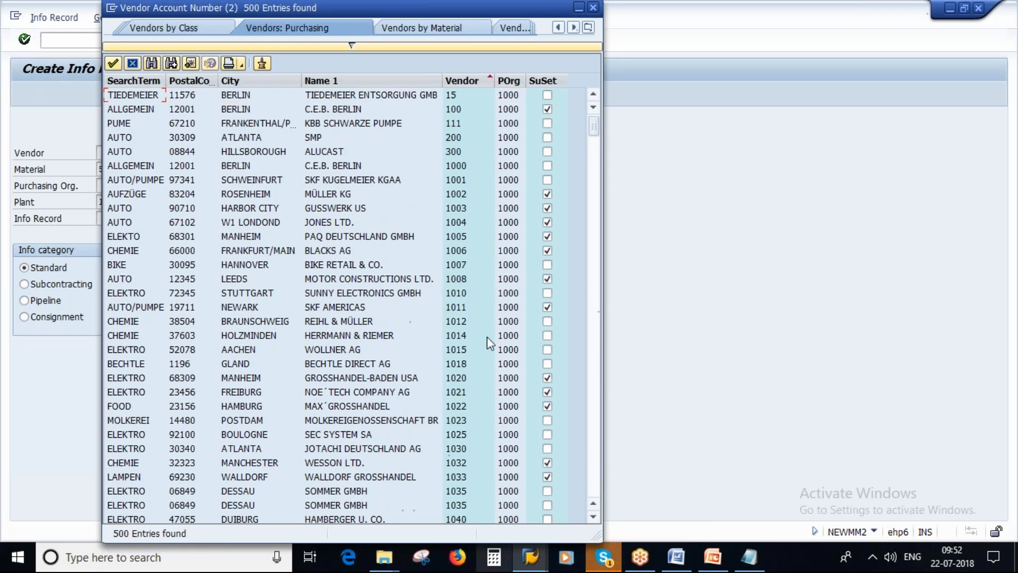
{"action": "scroll", "coordinate": [487, 336], "scroll_direction": "down", "scroll_amount": 10}
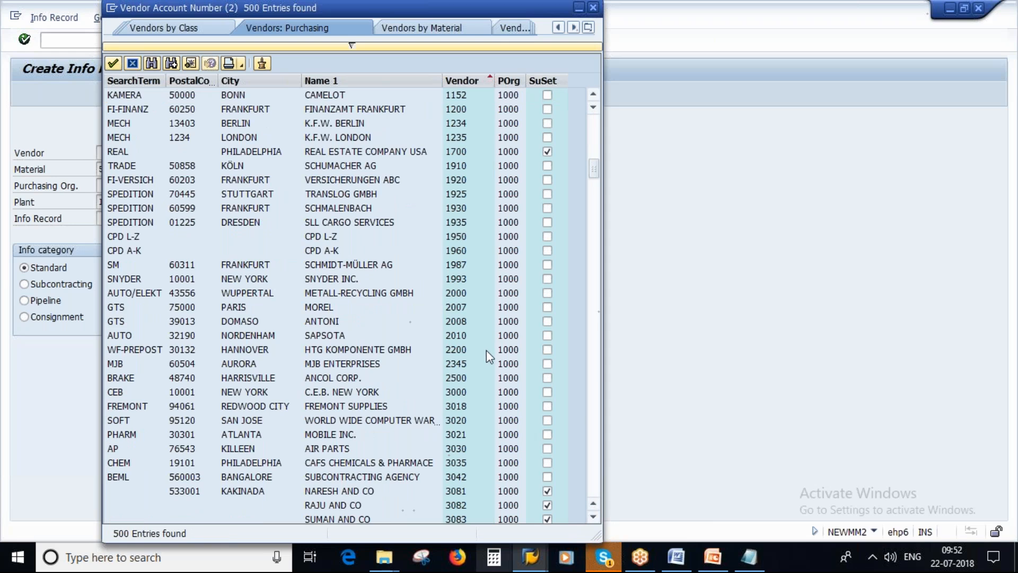
{"action": "scroll", "coordinate": [460, 370], "scroll_direction": "down", "scroll_amount": 3}
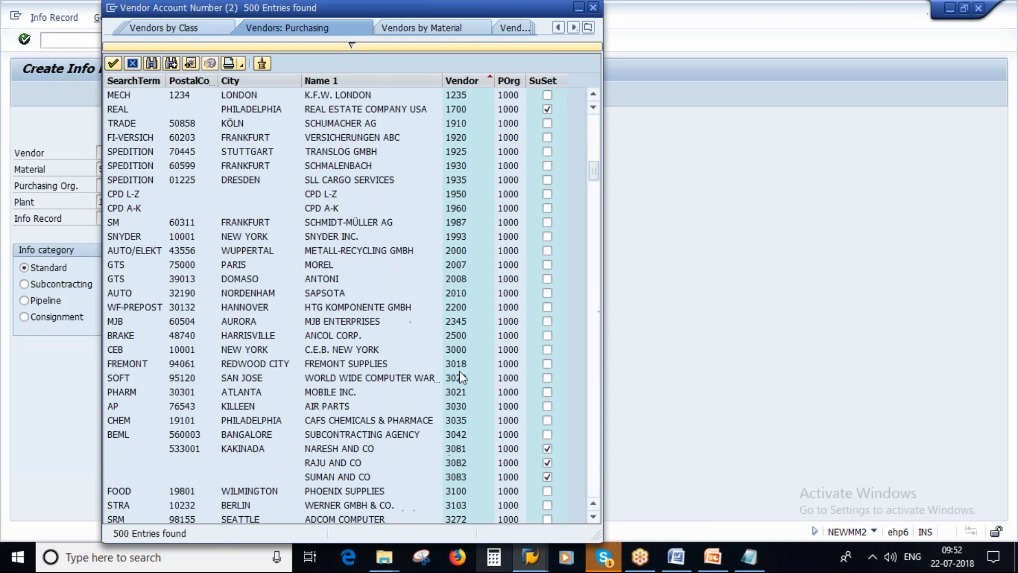
{"action": "scroll", "coordinate": [460, 371], "scroll_direction": "down", "scroll_amount": 6}
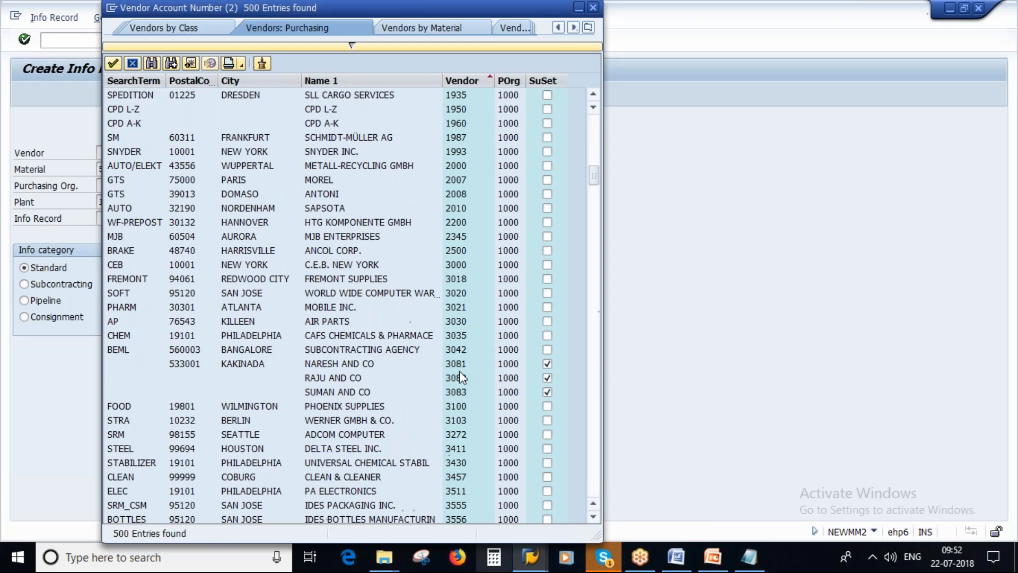
{"action": "scroll", "coordinate": [459, 374], "scroll_direction": "down", "scroll_amount": 2}
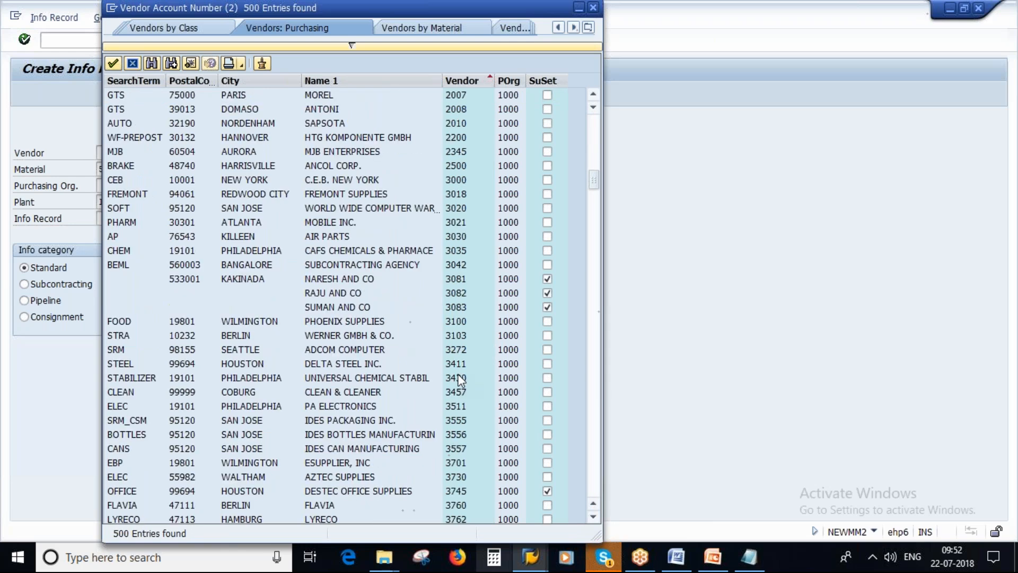
{"action": "scroll", "coordinate": [459, 378], "scroll_direction": "down", "scroll_amount": 3}
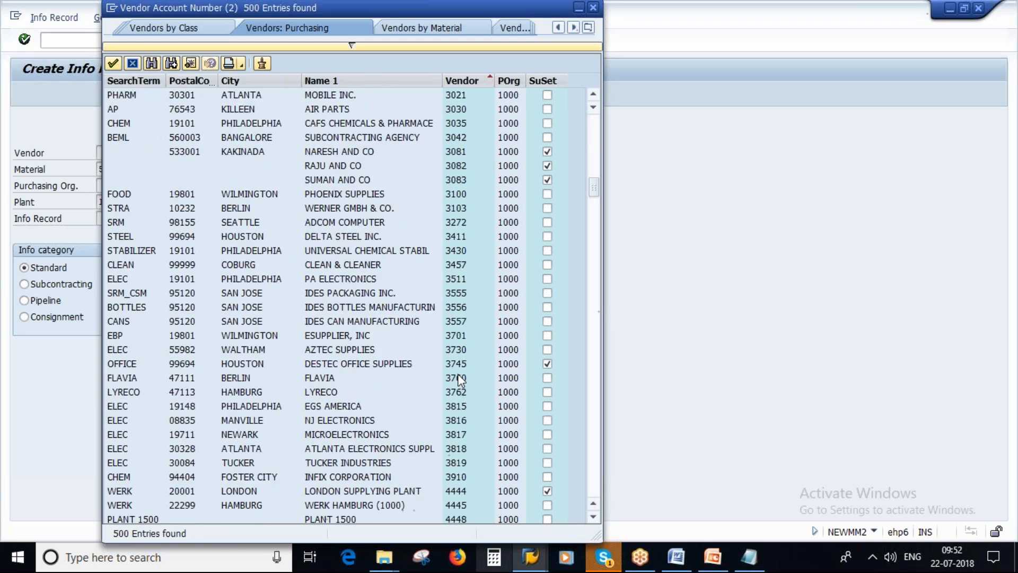
{"action": "scroll", "coordinate": [460, 378], "scroll_direction": "up", "scroll_amount": 10}
{"action": "scroll", "coordinate": [460, 378], "scroll_direction": "up", "scroll_amount": 11}
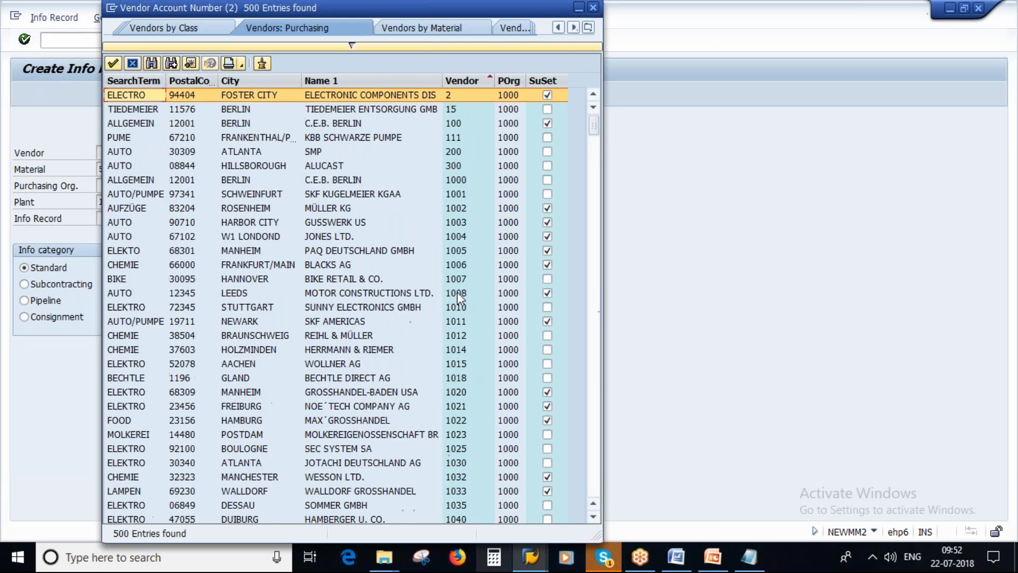
{"action": "left_click", "coordinate": [462, 195]}
Switch to the Notepad note and replace the first vendor's placeholder letter with 1001
{"action": "left_click", "coordinate": [748, 557]}
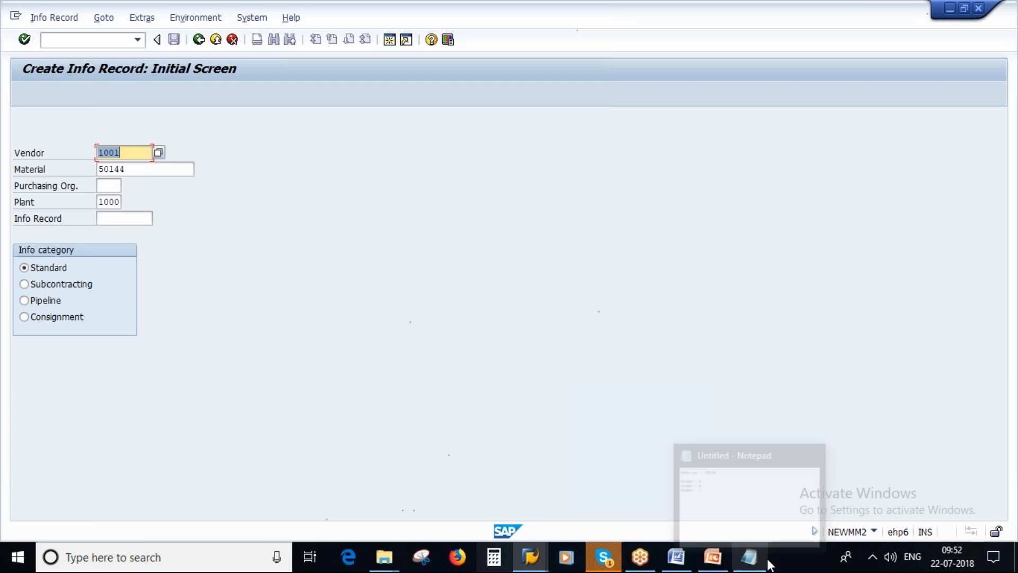
{"action": "left_click", "coordinate": [129, 138]}
{"action": "key", "text": "BackSpace"}
{"action": "key", "text": "BackSpace"}
{"action": "type", "text": "1001"}
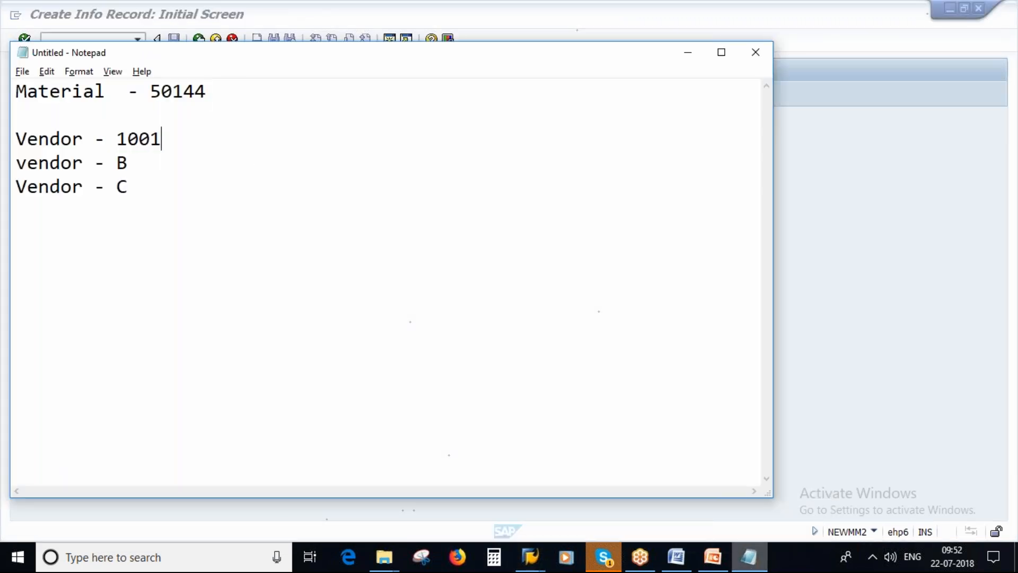
Replace the placeholders B and C in the note with vendors 1002 and 1003, keeping each vendor on its own line
{"action": "key", "text": "Delete"}
{"action": "key", "text": "Delete"}
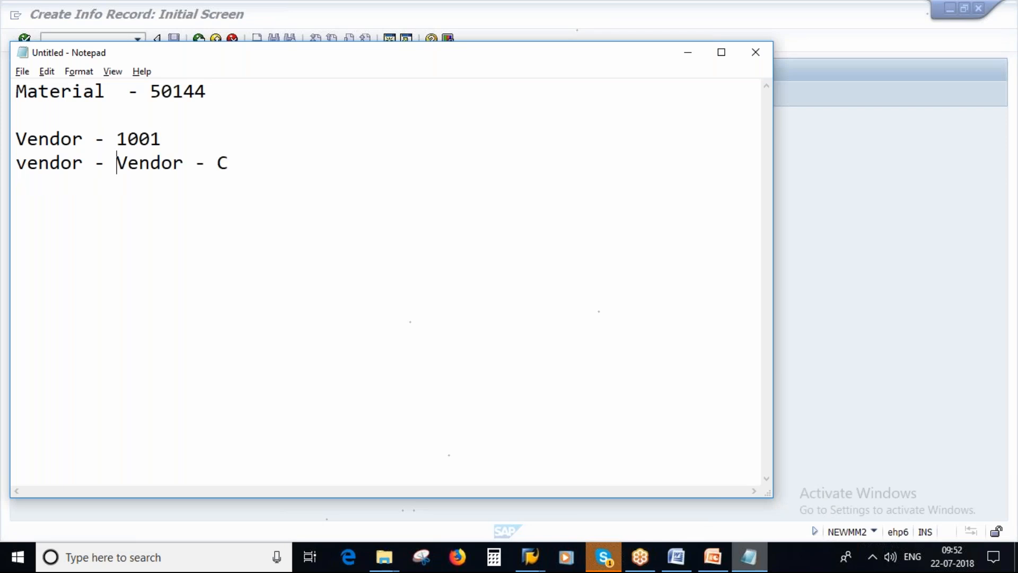
{"action": "key", "text": "Return"}
{"action": "key", "text": "Up"}
{"action": "key", "text": "Right"}
{"action": "key", "text": "Right"}
{"action": "key", "text": "Right"}
{"action": "key", "text": "Right"}
{"action": "key", "text": "Right"}
{"action": "key", "text": "Right"}
{"action": "key", "text": "Right"}
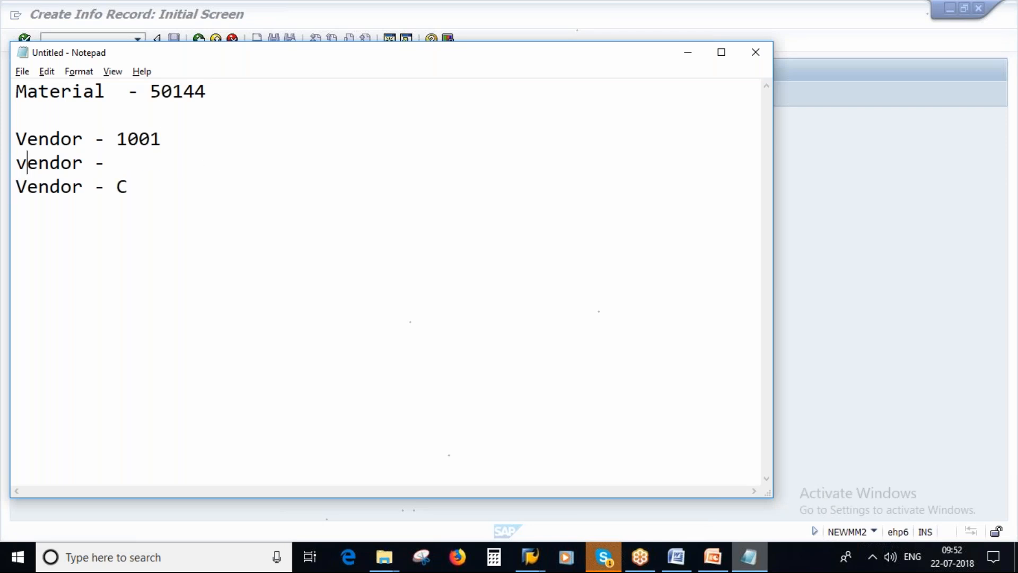
{"action": "type", "text": "1002"}
{"action": "key", "text": "Delete"}
{"action": "type", "text": "1003"}
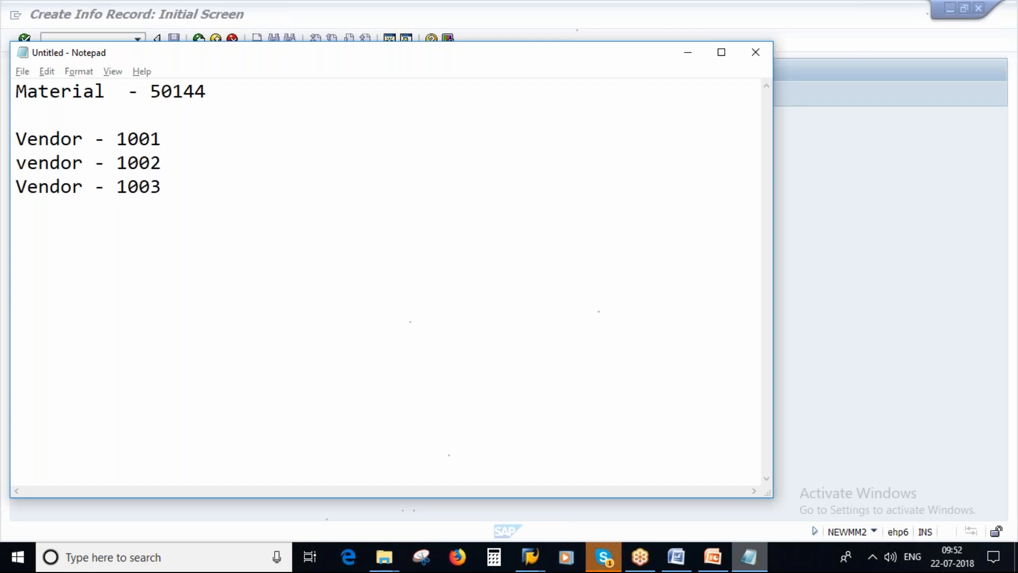
Return to the SAP info record, set the purchasing organization to 1000 and open the record's general data
{"action": "key", "text": "alt+Tab"}
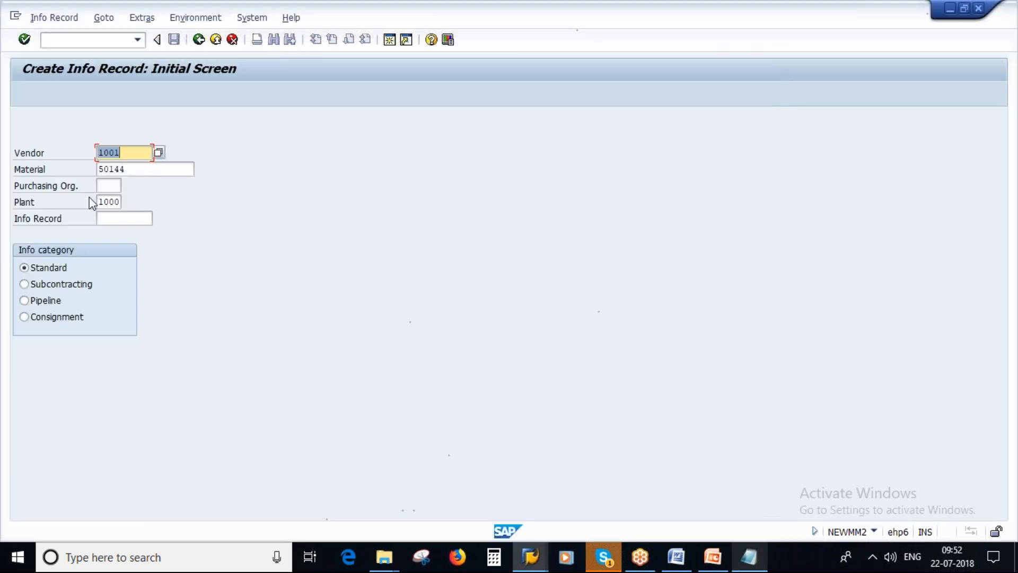
{"action": "left_click", "coordinate": [108, 188]}
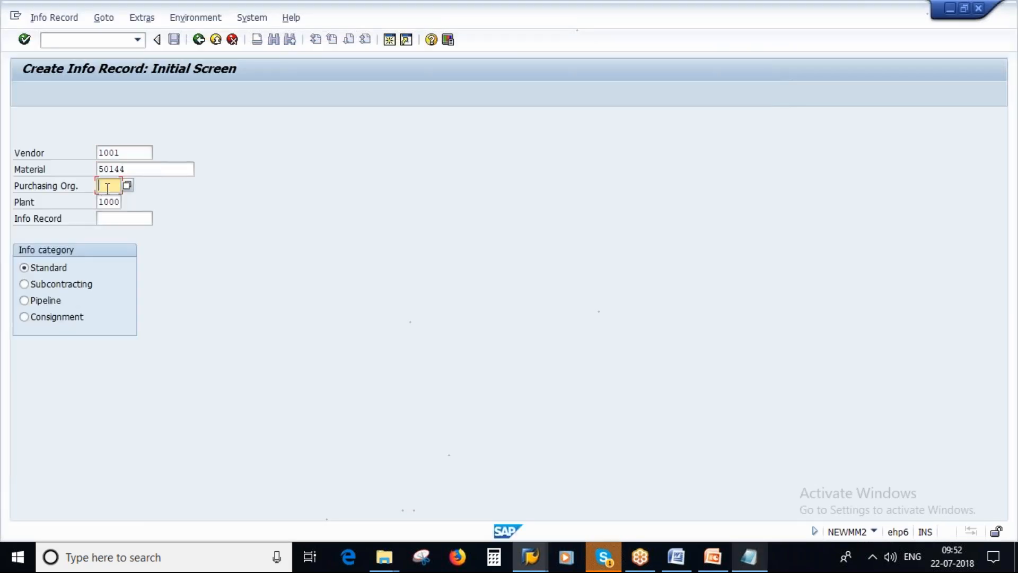
{"action": "type", "text": "1000"}
{"action": "key", "text": "Return"}
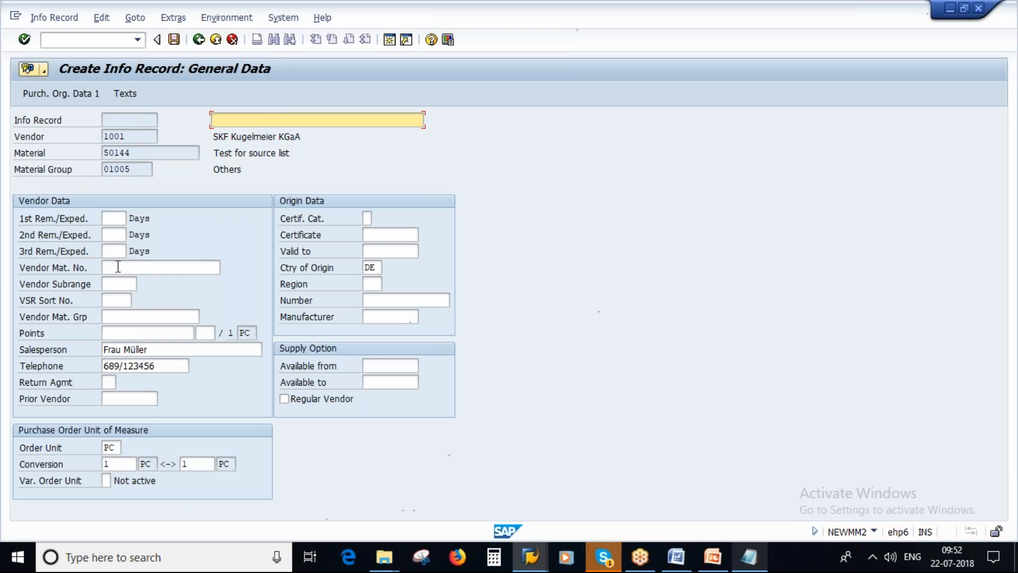
Open the info record's purchasing organization data 1 and try to set the net price to 10 EUR per piece
{"action": "left_click", "coordinate": [43, 91]}
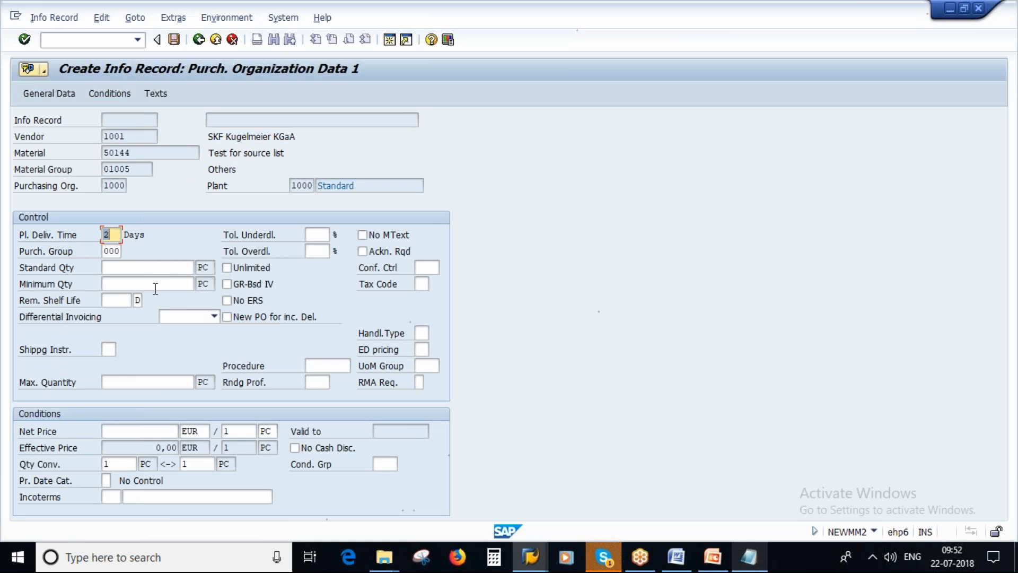
{"action": "left_click", "coordinate": [165, 431]}
{"action": "type", "text": "10"}
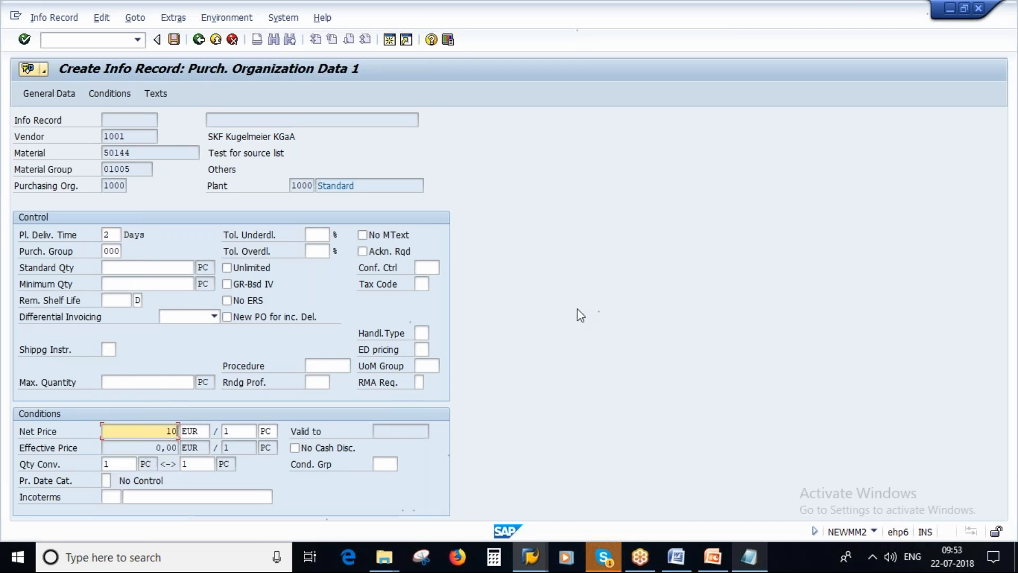
{"action": "key", "text": "Return"}
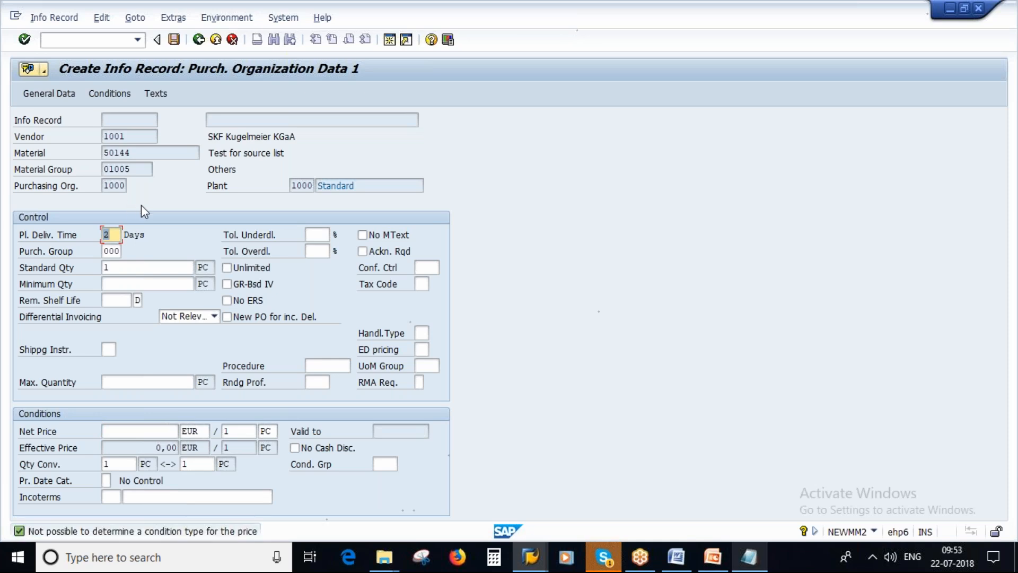
{"action": "left_click", "coordinate": [152, 429]}
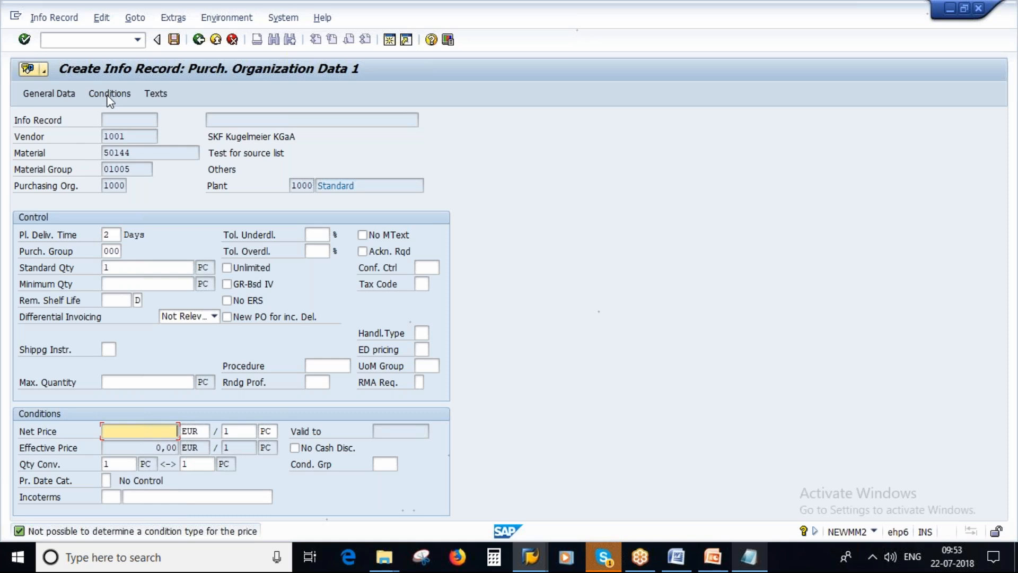
{"action": "key", "text": "Return"}
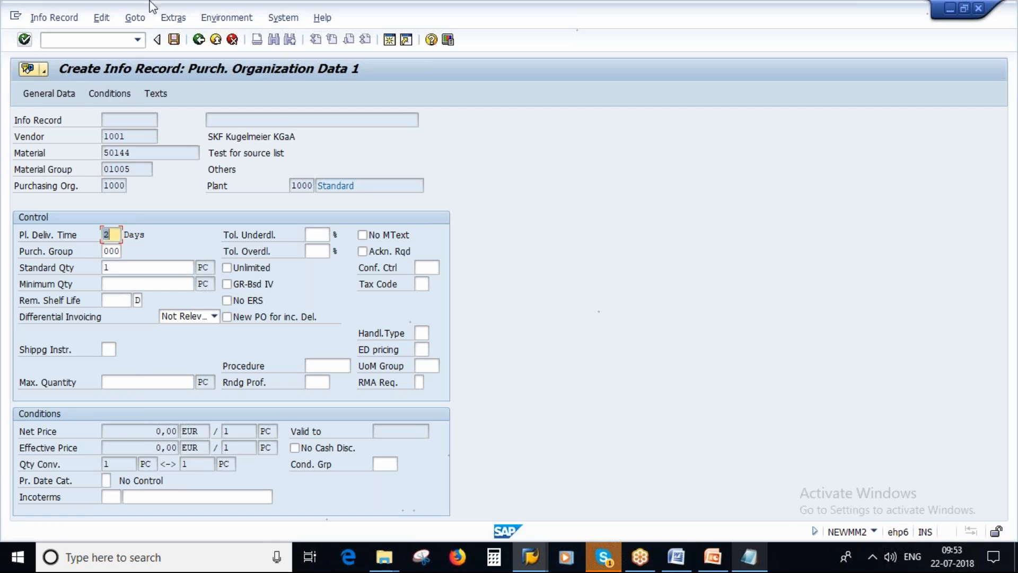
Log off from the SAP system without saving the info record
{"action": "left_click", "coordinate": [278, 18]}
{"action": "left_click", "coordinate": [336, 234]}
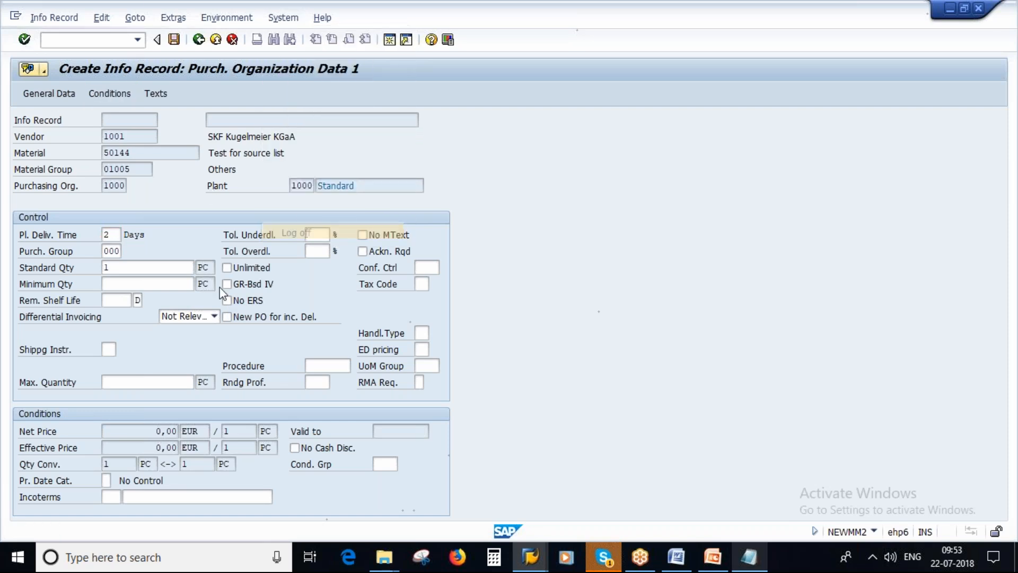
{"action": "left_click", "coordinate": [155, 274]}
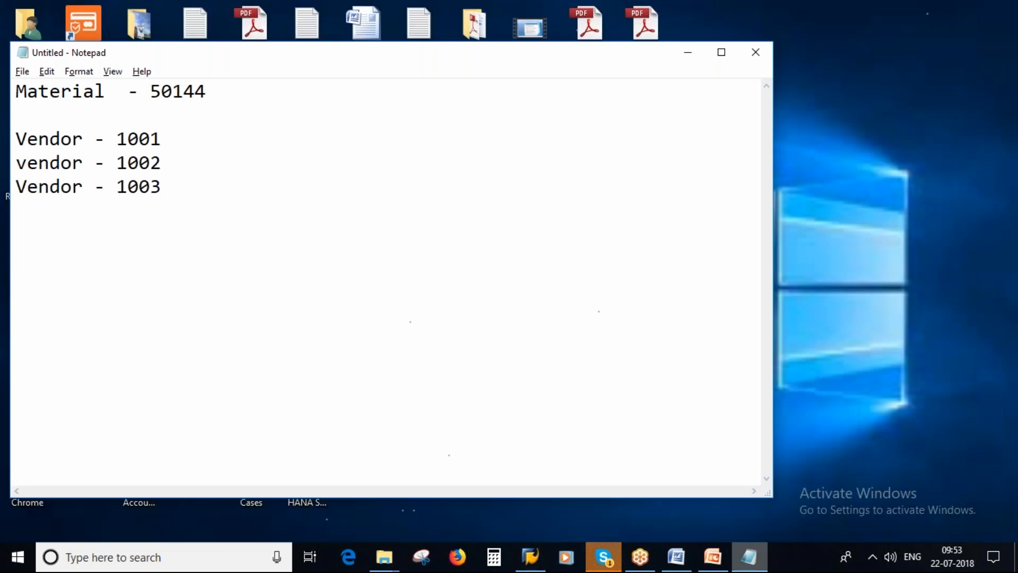
Switch to SAP Logon, open a system connection for client 800 and try to log on with the account password
{"action": "left_click", "coordinate": [530, 558]}
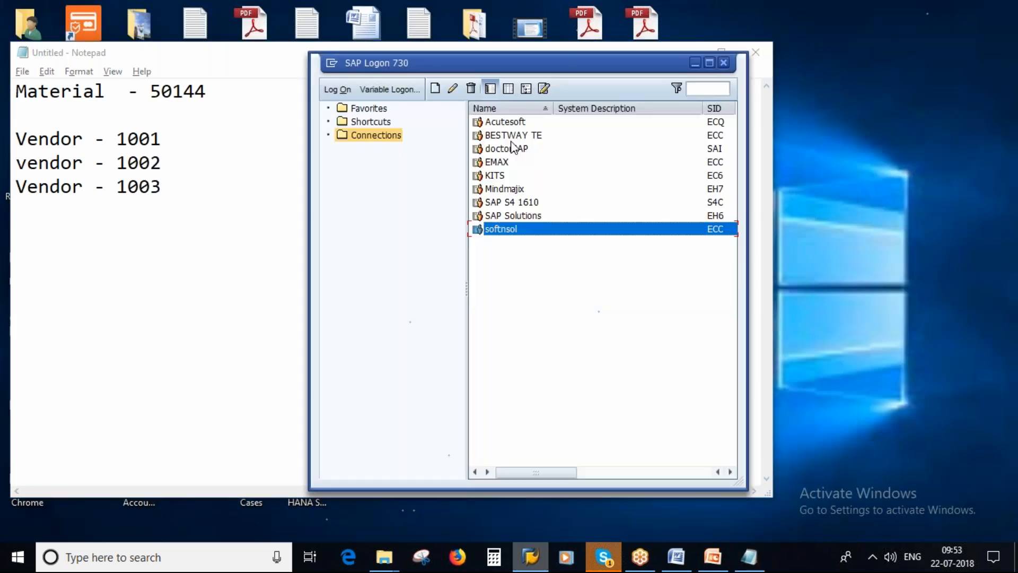
{"action": "key", "text": "Return"}
{"action": "key", "text": "space"}
{"action": "left_click", "coordinate": [132, 192]}
{"action": "left_click", "coordinate": [134, 170]}
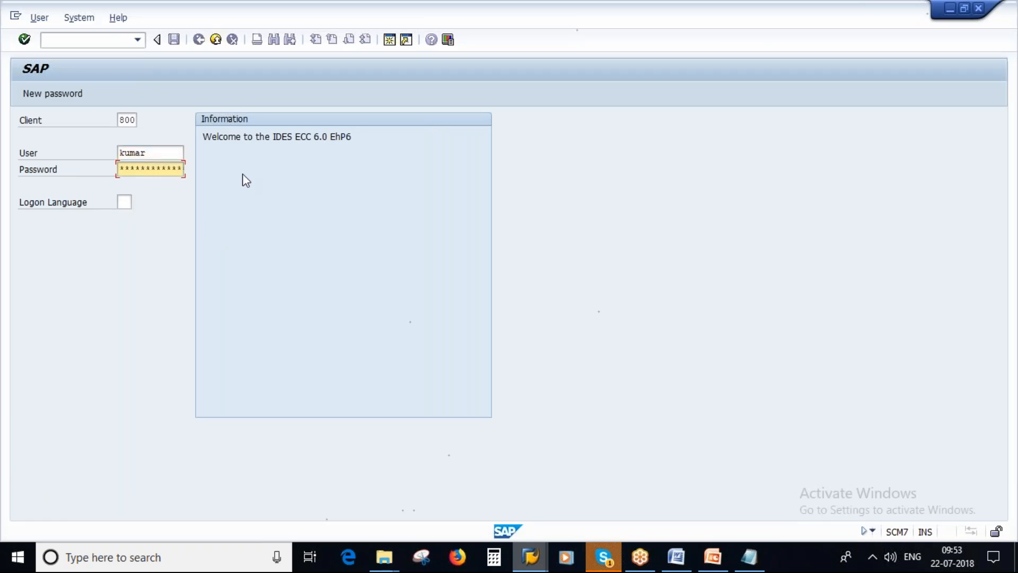
{"action": "type", "text": "******"}
{"action": "key", "text": "Return"}
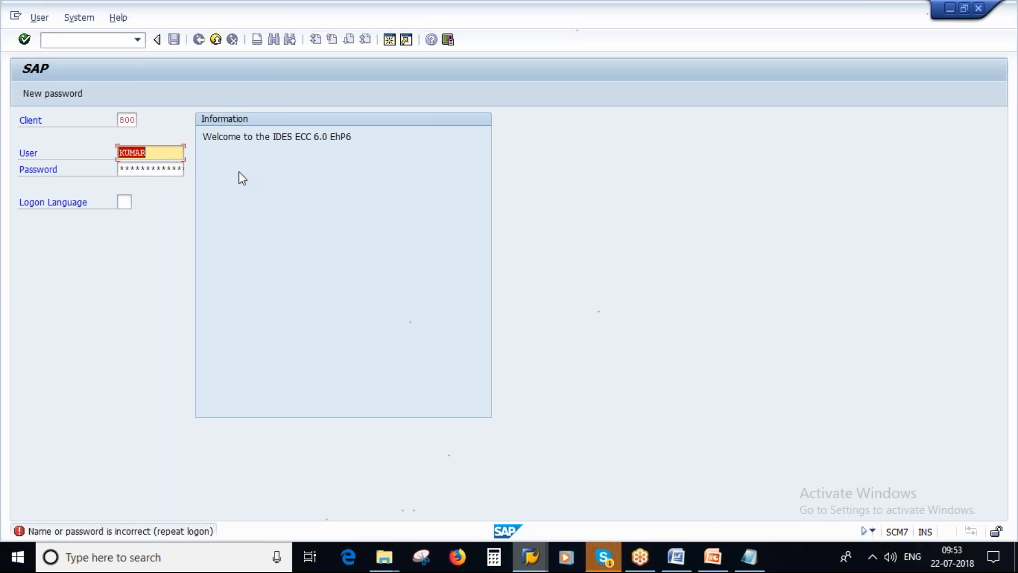
Re-enter the account password, log on to client 800 and close the logon information message
{"action": "left_click", "coordinate": [215, 39]}
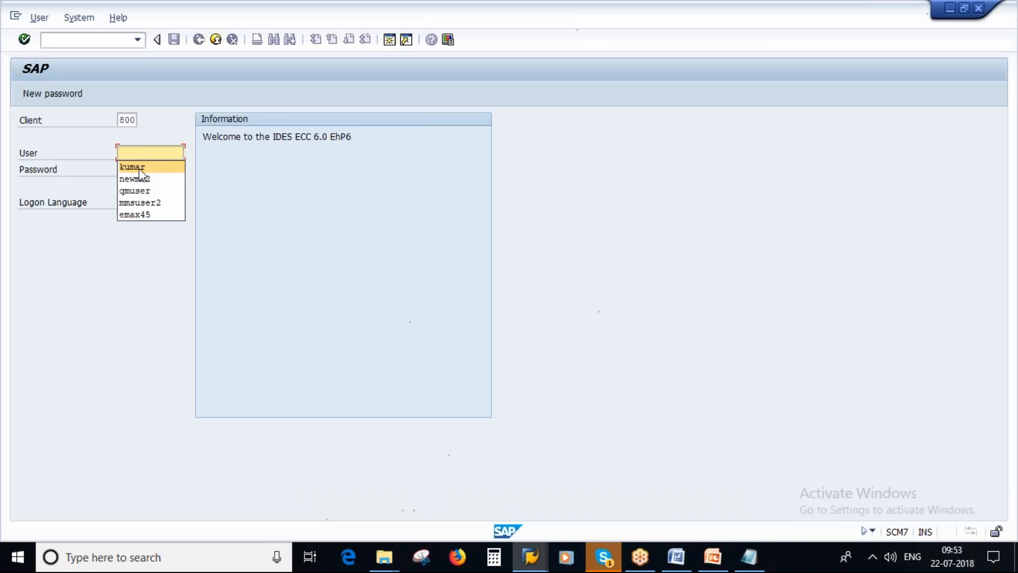
{"action": "left_click", "coordinate": [139, 169]}
{"action": "left_click", "coordinate": [127, 170]}
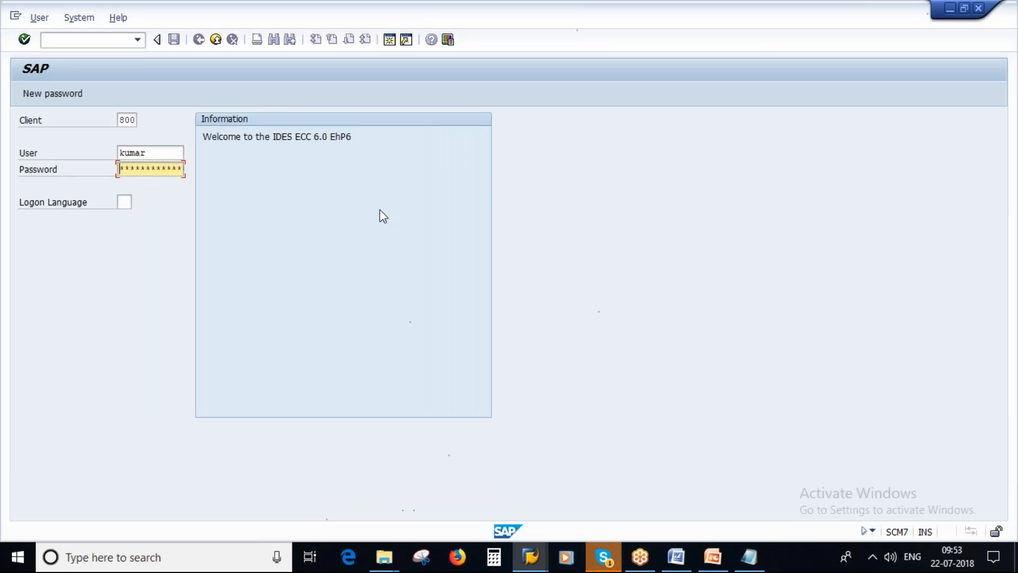
{"action": "key", "text": "Caps_Lock"}
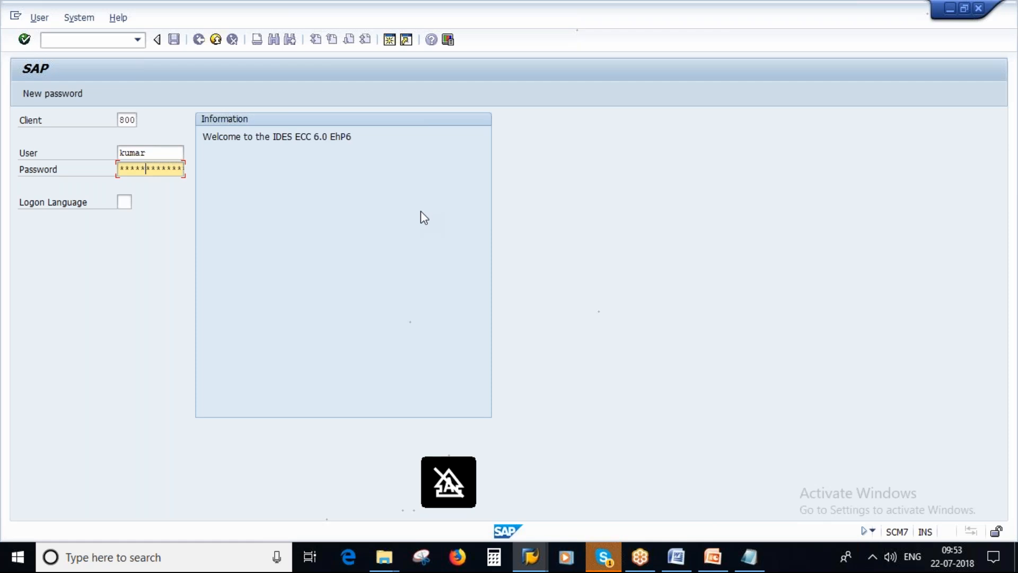
{"action": "key", "text": "Return"}
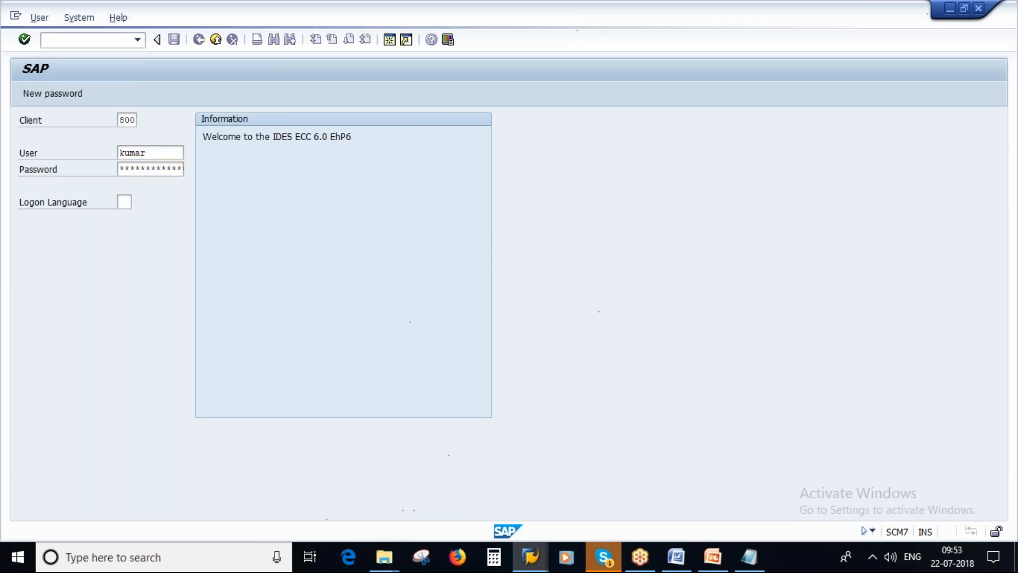
{"action": "left_click", "coordinate": [355, 431]}
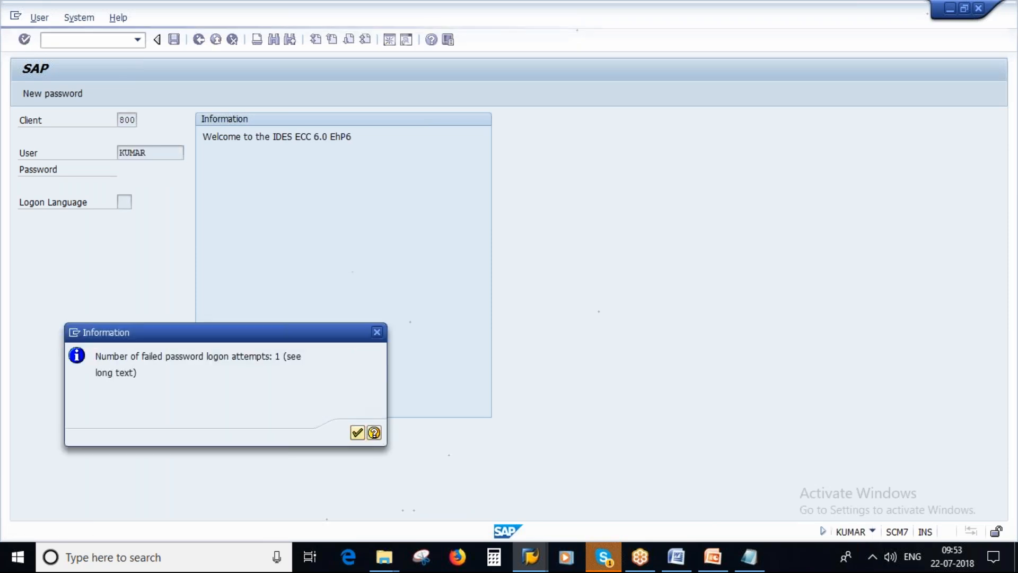
Run the MM60 materials list for plant 1000, material type ROH, restricted to materials created by the own user name
{"action": "type", "text": "mm60"}
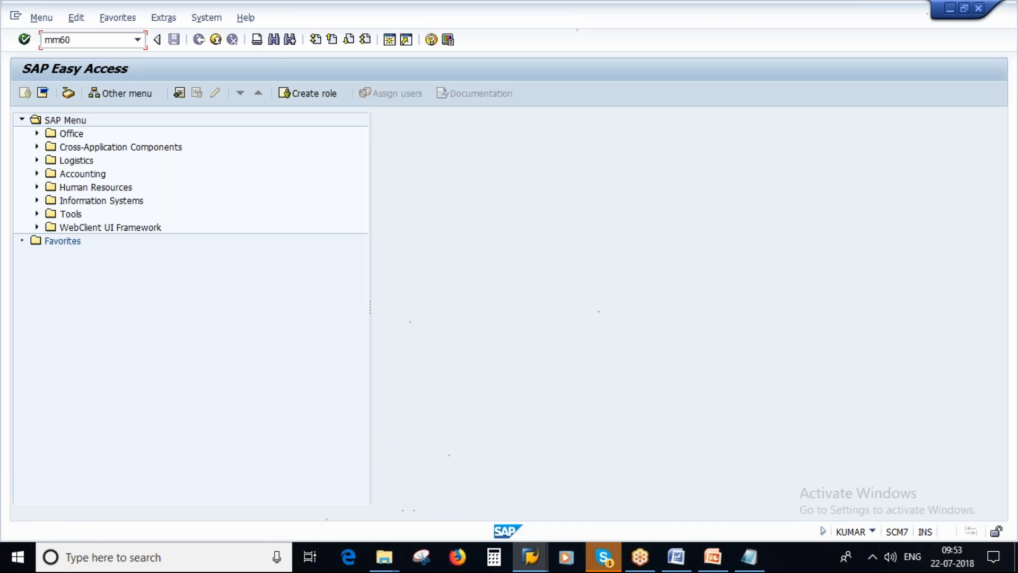
{"action": "key", "text": "Return"}
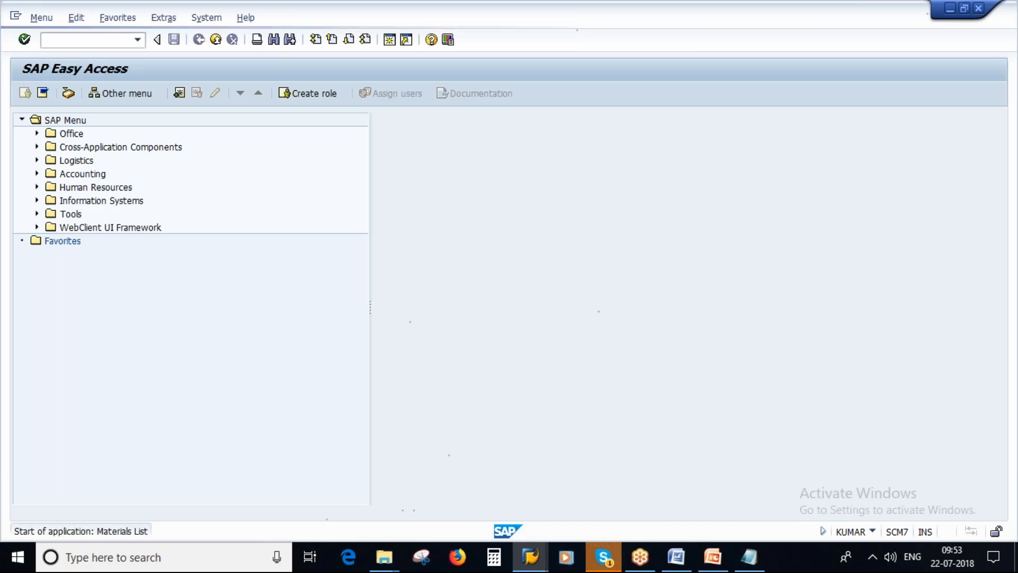
{"action": "double_click", "coordinate": [203, 154]}
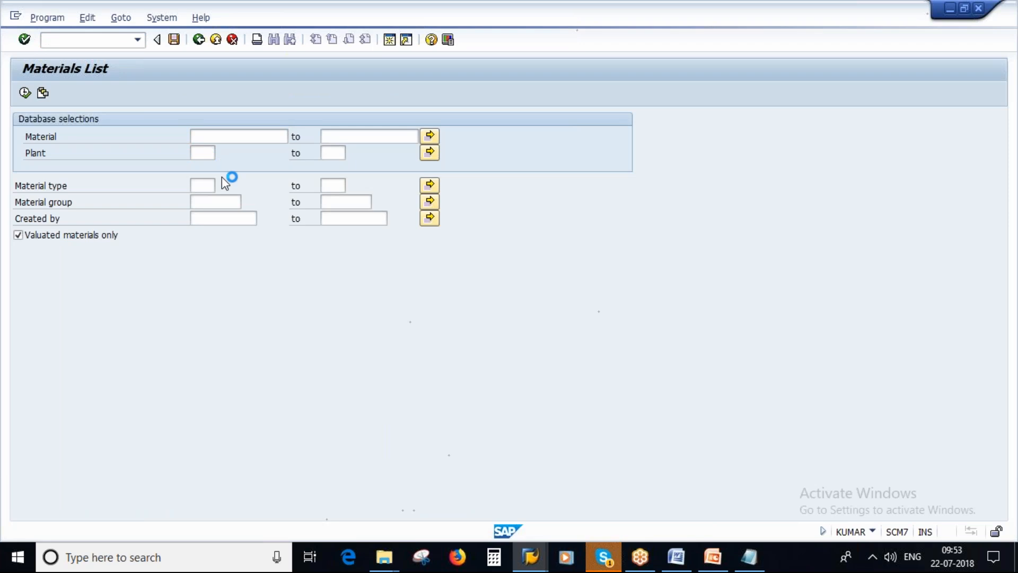
{"action": "key", "text": "Escape"}
{"action": "type", "text": "1"}
{"action": "left_click", "coordinate": [197, 169]}
{"action": "left_click", "coordinate": [203, 190]}
{"action": "left_click", "coordinate": [205, 197]}
{"action": "left_click", "coordinate": [218, 219]}
{"action": "left_click", "coordinate": [205, 244]}
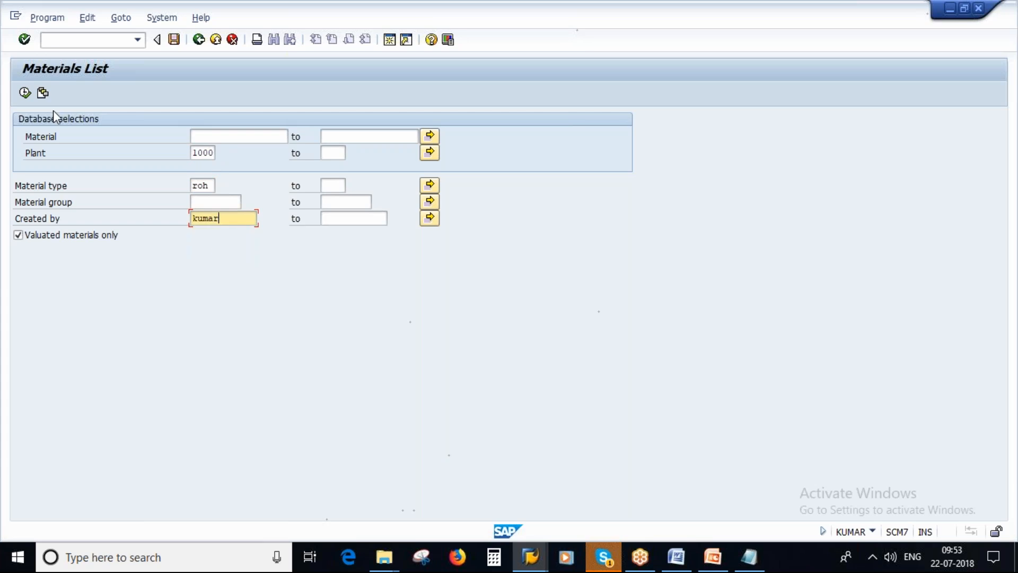
{"action": "left_click", "coordinate": [25, 94]}
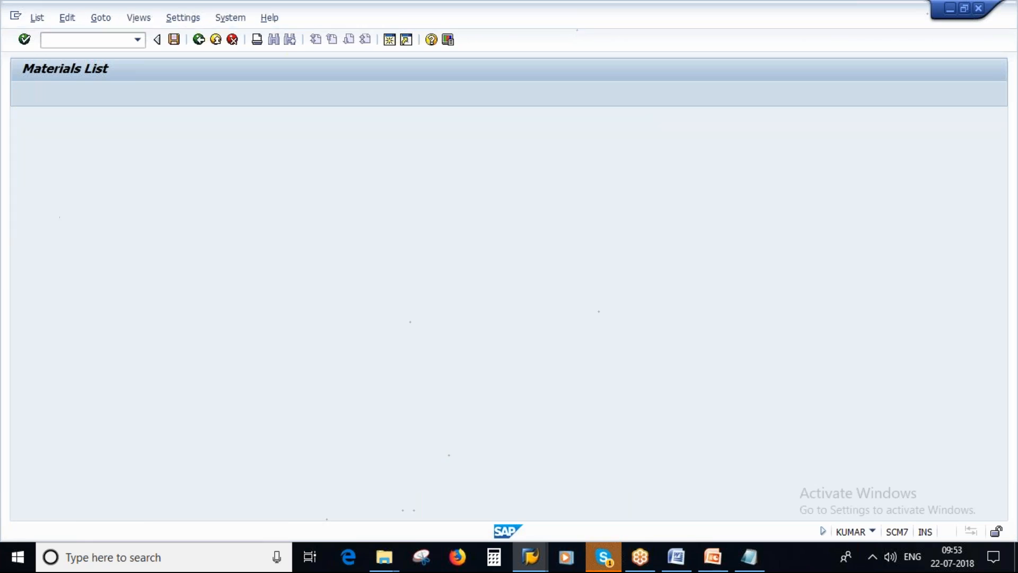
Look through the materials list and select material 2578, Nitric Acid
{"action": "scroll", "coordinate": [249, 365], "scroll_direction": "down", "scroll_amount": 4}
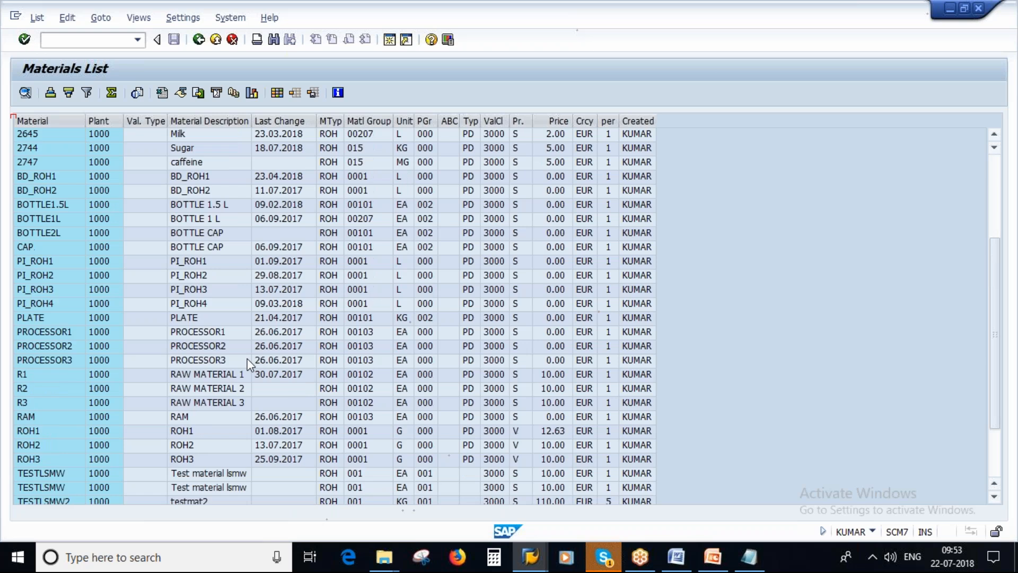
{"action": "scroll", "coordinate": [249, 364], "scroll_direction": "down", "scroll_amount": 2}
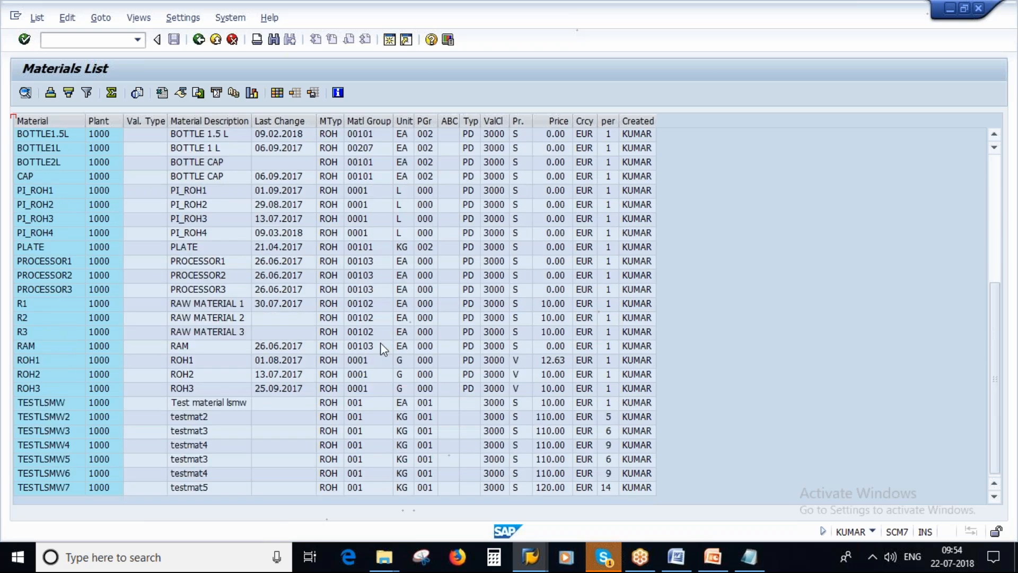
{"action": "scroll", "coordinate": [82, 253], "scroll_direction": "up", "scroll_amount": 6}
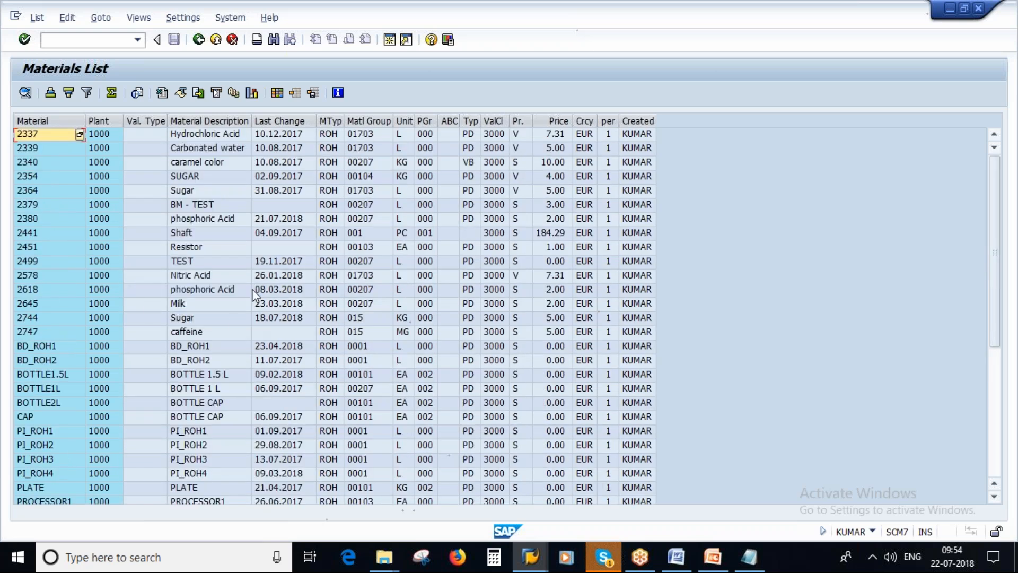
{"action": "left_click", "coordinate": [34, 278]}
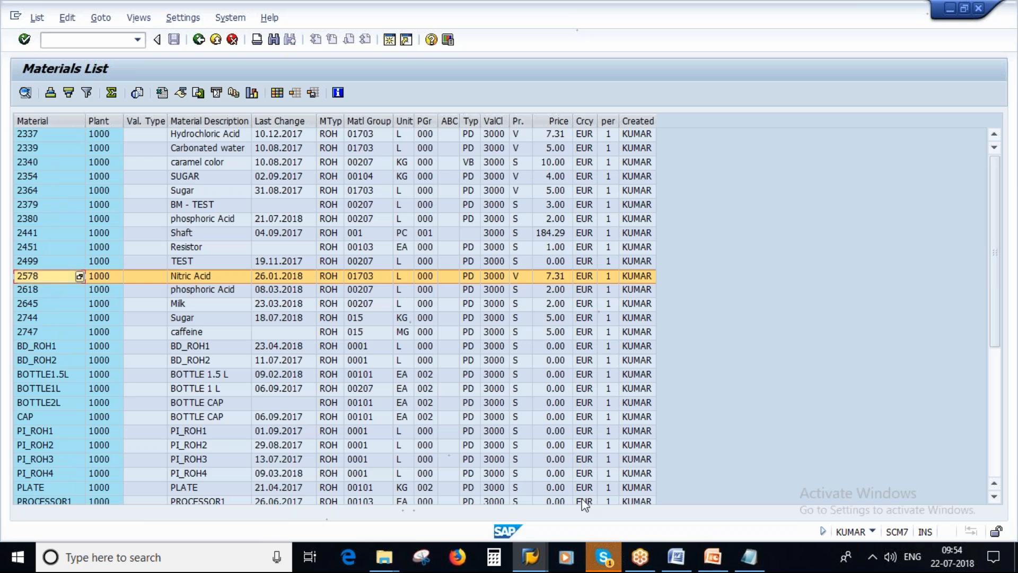
Switch to Notepad and change the noted material number to 2578
{"action": "left_click", "coordinate": [751, 558]}
{"action": "left_click", "coordinate": [232, 102]}
{"action": "key", "text": "BackSpace"}
{"action": "key", "text": "BackSpace"}
{"action": "key", "text": "BackSpace"}
{"action": "key", "text": "BackSpace"}
{"action": "key", "text": "BackSpace"}
{"action": "type", "text": "25"}
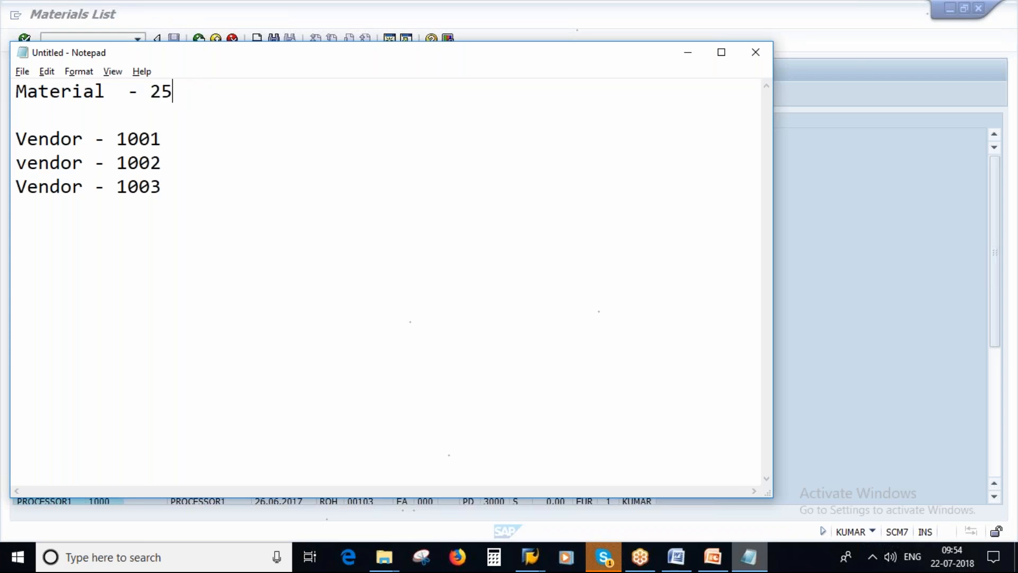
{"action": "type", "text": "78"}
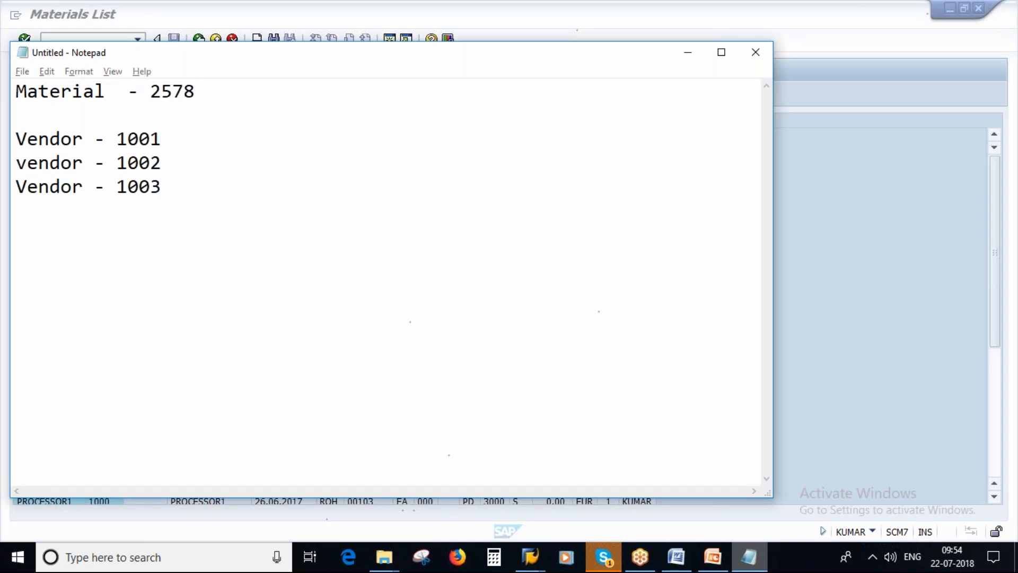
Return to SAP and start creating an info record in a new session
{"action": "key", "text": "alt+Tab"}
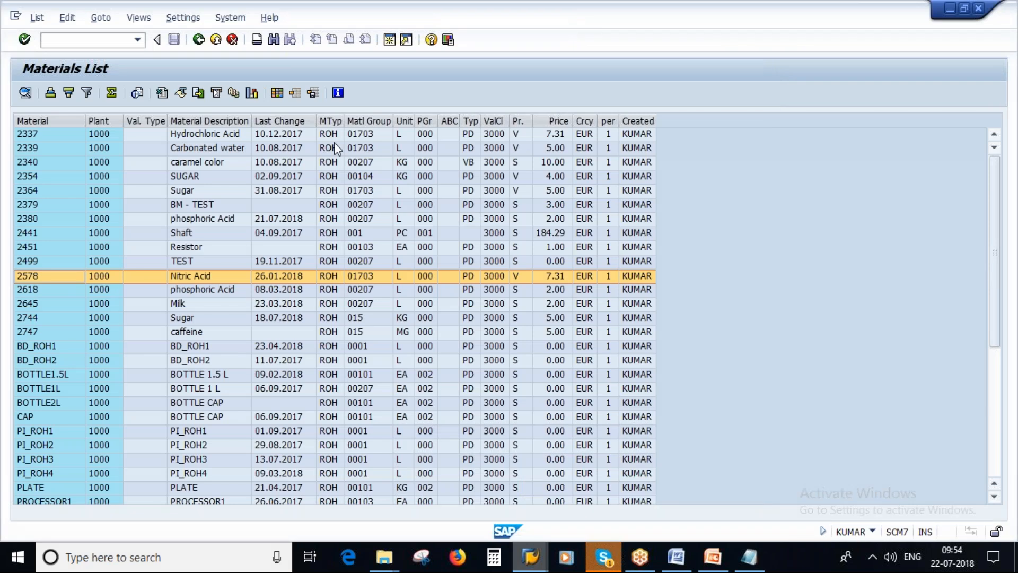
{"action": "key", "text": "ctrl+n"}
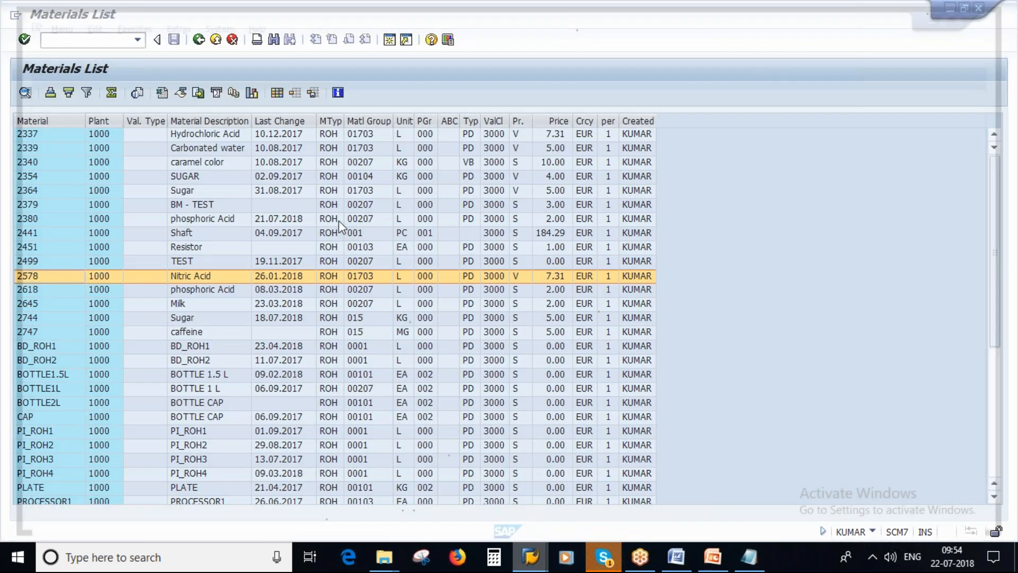
{"action": "type", "text": "me11"}
{"action": "key", "text": "Return"}
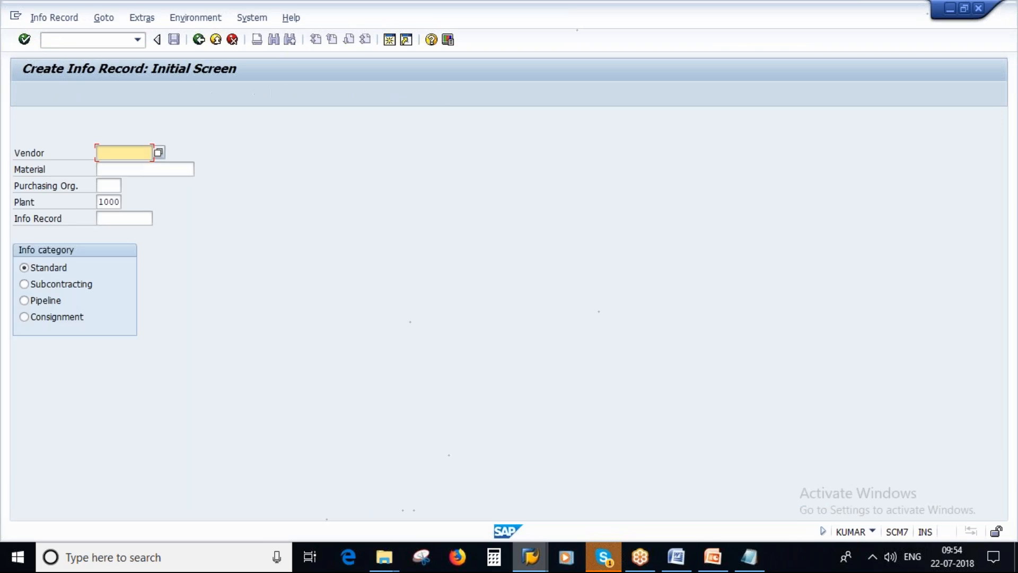
Set the info record's material to 2578 from the notes and its purchasing organization to 1000
{"action": "left_click", "coordinate": [742, 557]}
{"action": "left_click", "coordinate": [742, 556]}
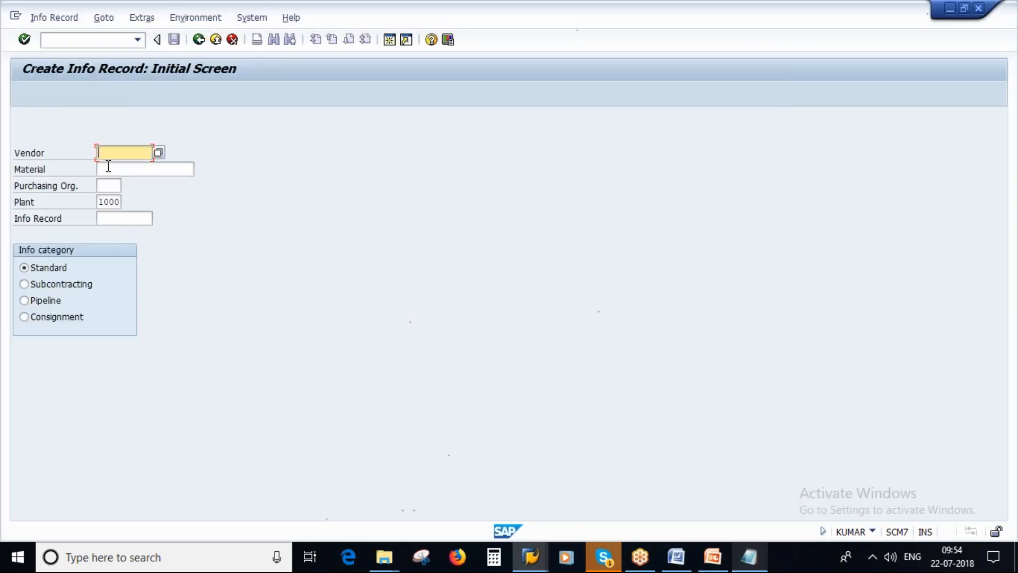
{"action": "left_click", "coordinate": [109, 169]}
{"action": "type", "text": "2578"}
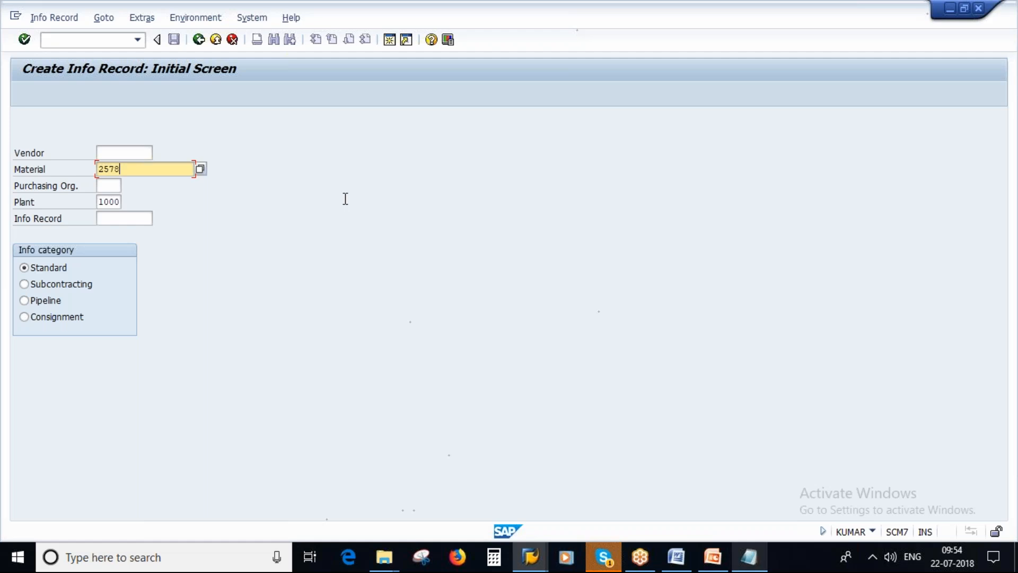
{"action": "left_click", "coordinate": [114, 185]}
{"action": "type", "text": "1000"}
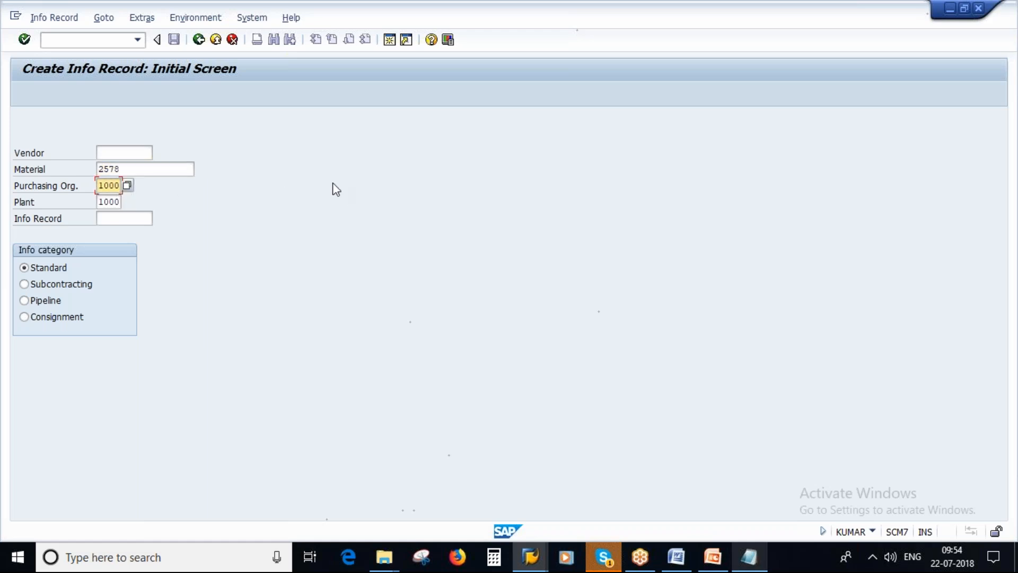
Search the info record's possible vendors by purchasing organization 1000 and sort the hit list by vendor number
{"action": "left_click", "coordinate": [125, 151]}
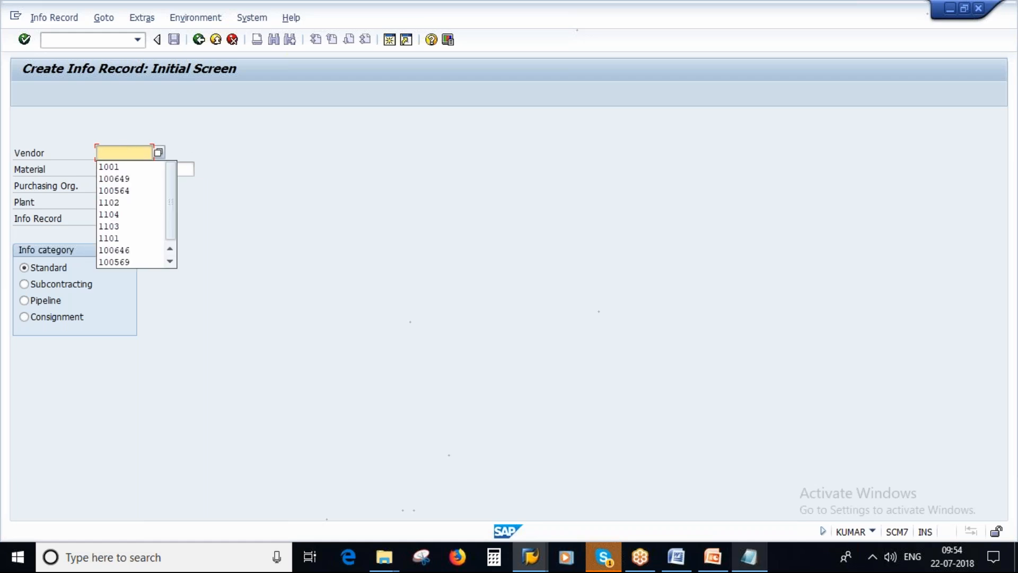
{"action": "left_click", "coordinate": [159, 153]}
{"action": "key", "text": "F4"}
{"action": "left_click", "coordinate": [247, 310]}
{"action": "type", "text": "1000"}
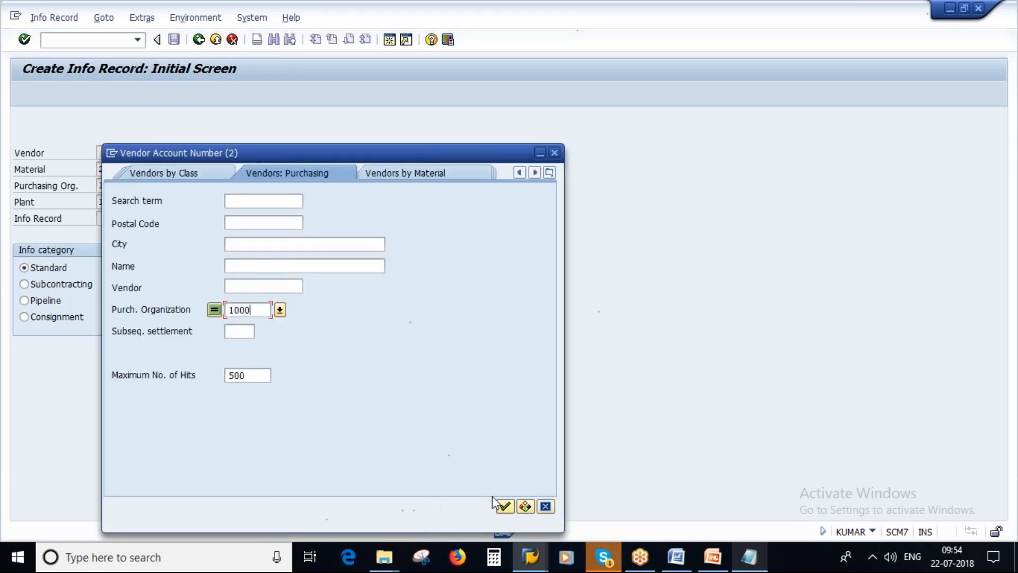
{"action": "left_click", "coordinate": [504, 506]}
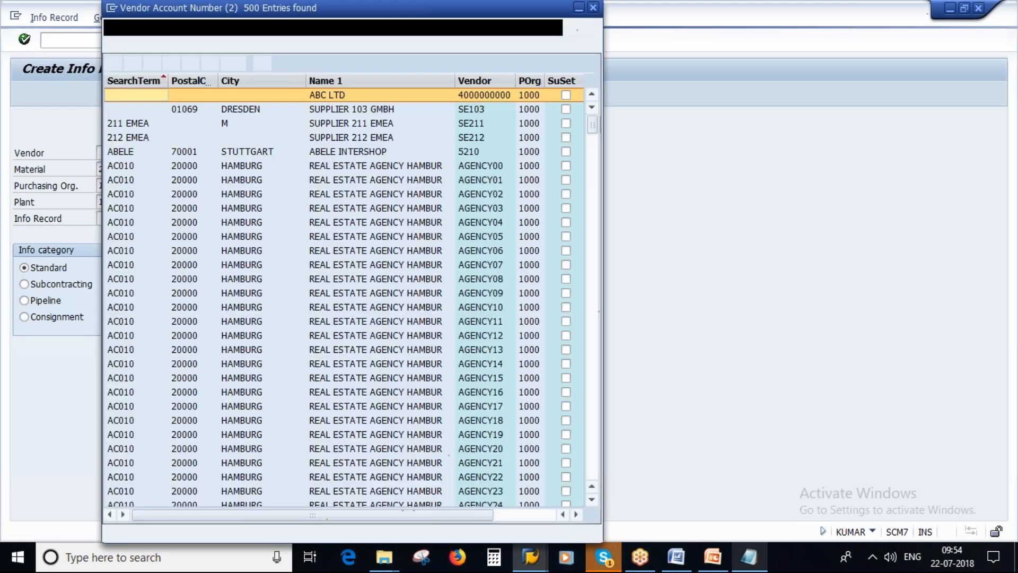
{"action": "scroll", "coordinate": [344, 297], "scroll_direction": "down", "scroll_amount": 15}
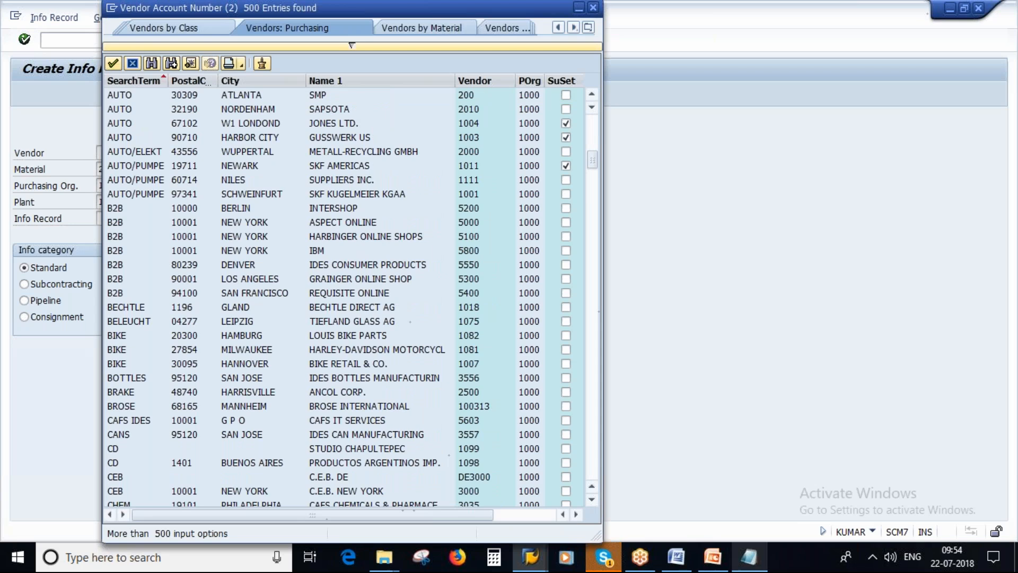
{"action": "left_click", "coordinate": [487, 301]}
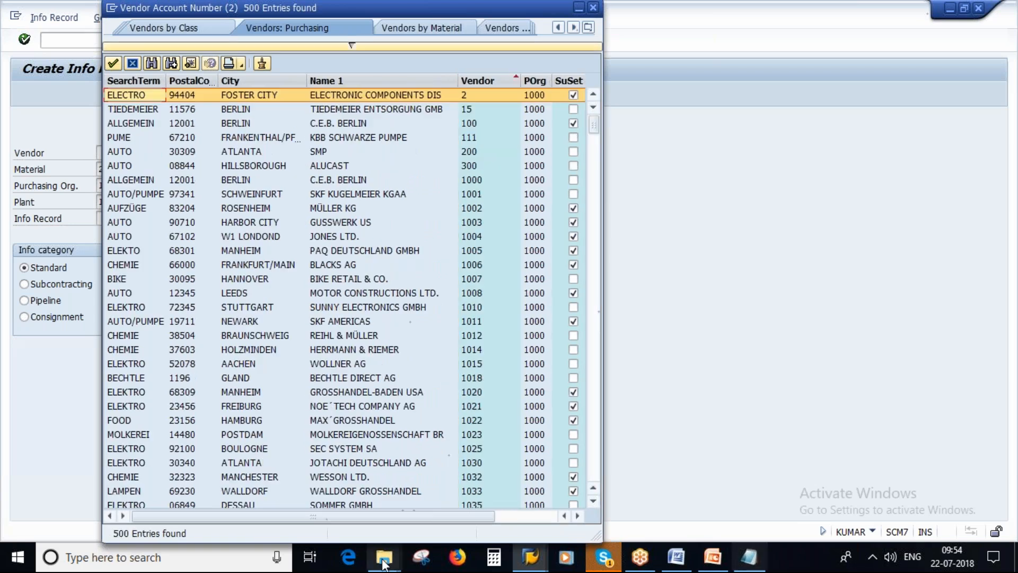
Switch to File Explorer, open the 07 Quota Arrangment document from the 06 Source Determination folder and examine its quota vendors
{"action": "mouse_move", "coordinate": [384, 560]}
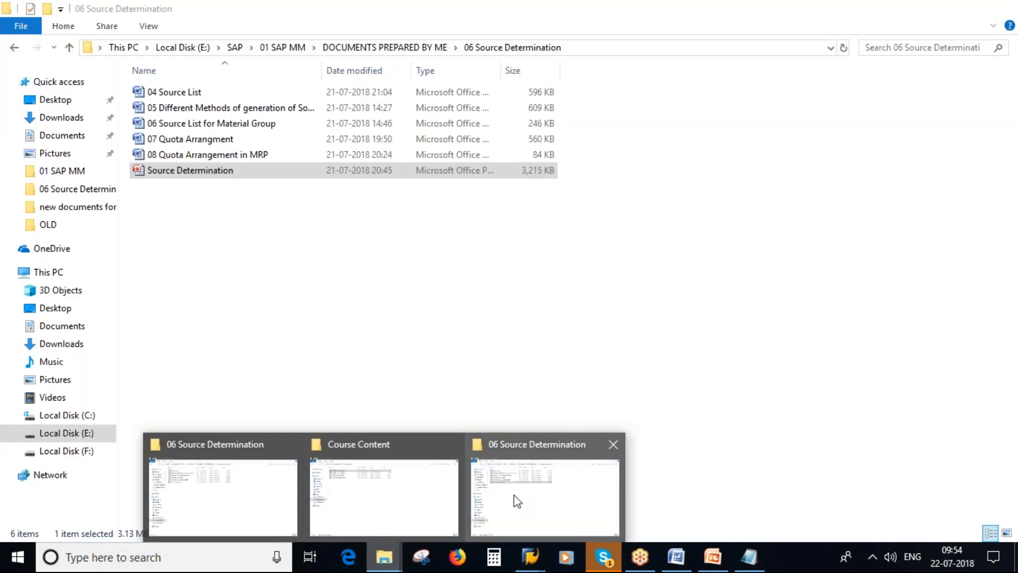
{"action": "left_click", "coordinate": [517, 500]}
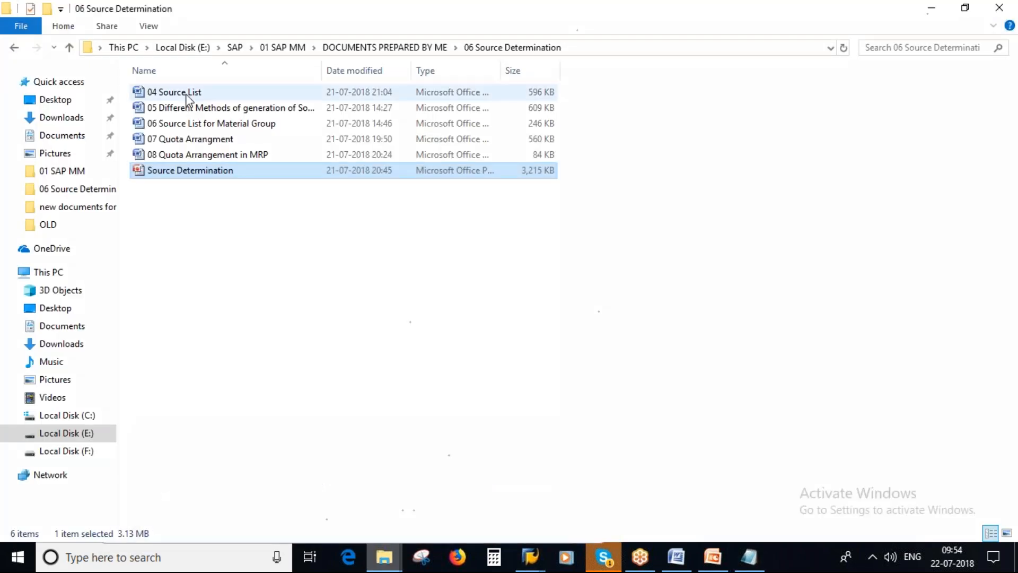
{"action": "double_click", "coordinate": [201, 140]}
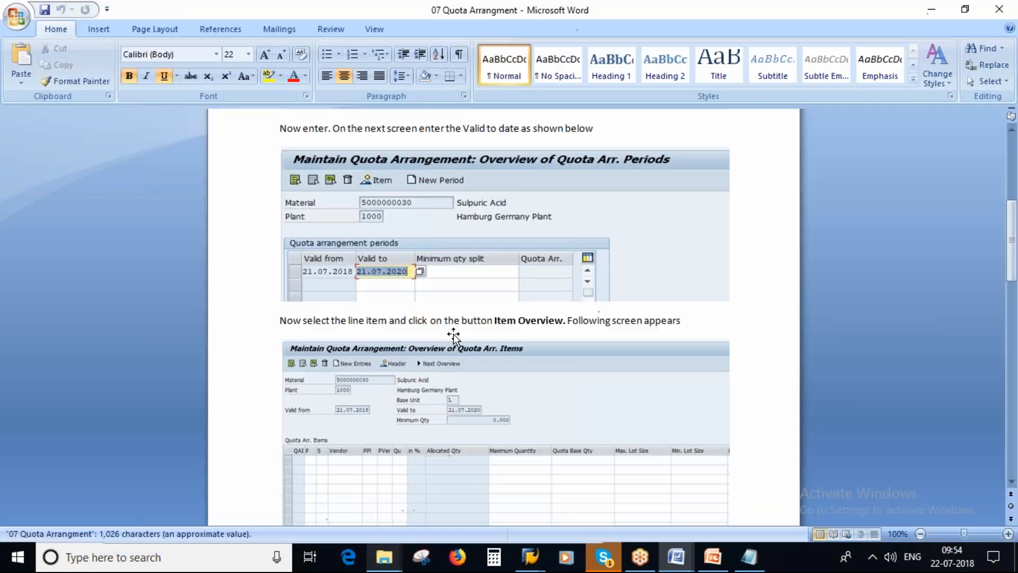
{"action": "scroll", "coordinate": [453, 335], "scroll_direction": "down", "scroll_amount": 10}
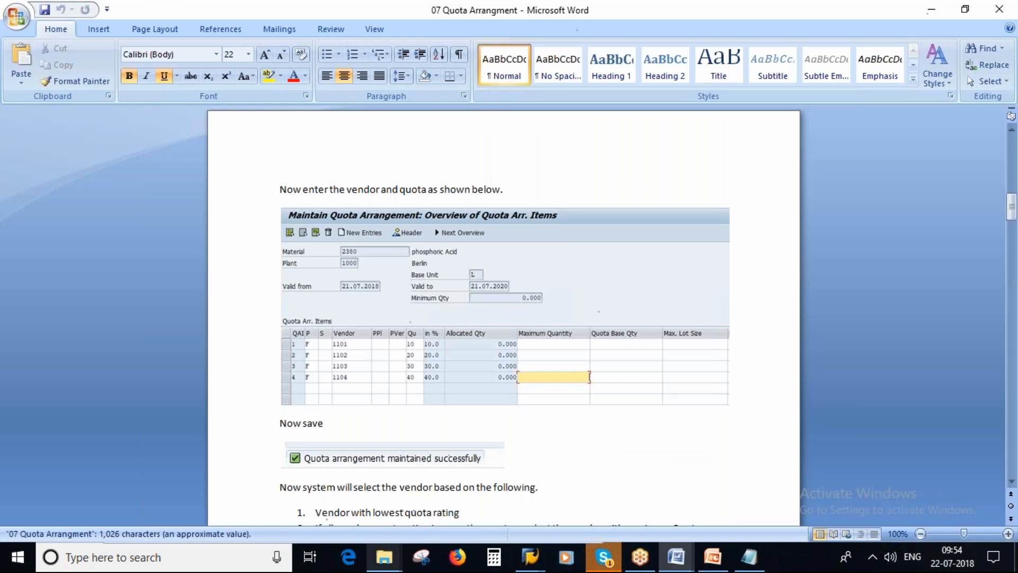
Switch to Notepad and change the three noted vendors to 1101, 1102 and 1103
{"action": "key", "text": "alt+Tab"}
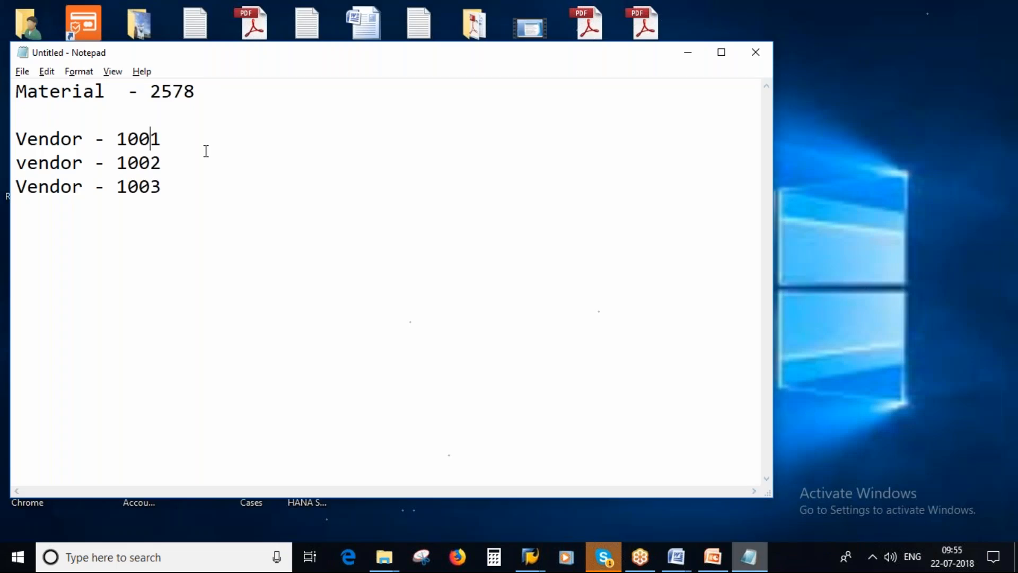
{"action": "key", "text": "BackSpace"}
{"action": "type", "text": "1"}
{"action": "key", "text": "BackSpace"}
{"action": "type", "text": "1"}
{"action": "key", "text": "Delete"}
{"action": "type", "text": "1"}
Switch back to the Create Info Record session in SAP with its vendor hit list
{"action": "key", "text": "alt+Tab"}
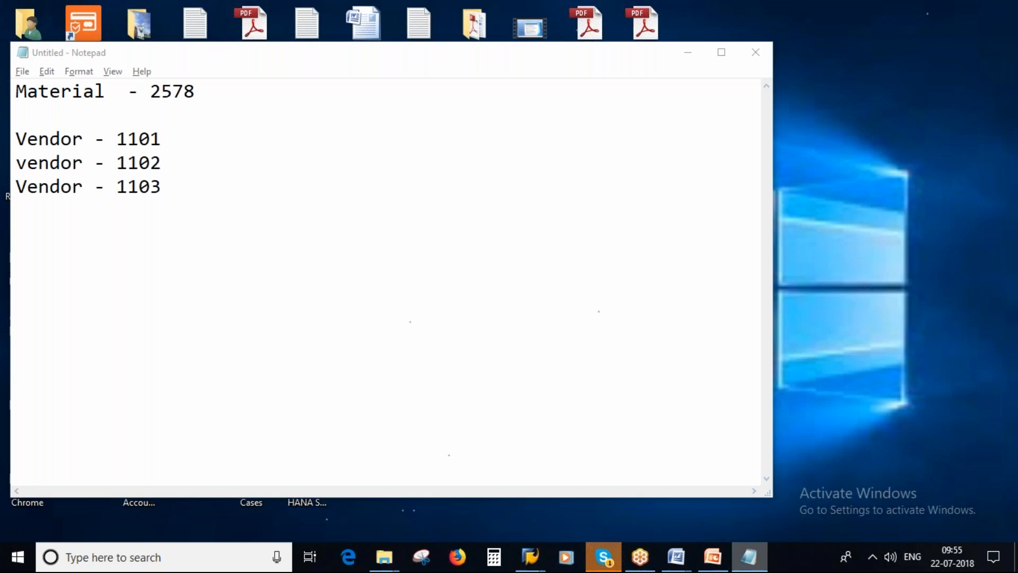
{"action": "left_click", "coordinate": [749, 557]}
{"action": "left_click", "coordinate": [530, 557]}
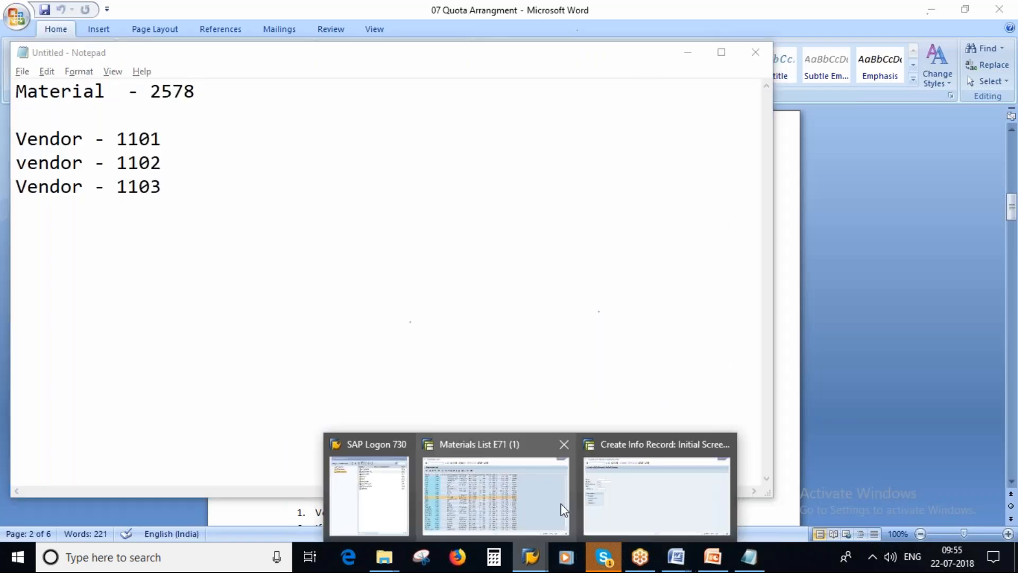
{"action": "left_click", "coordinate": [626, 498]}
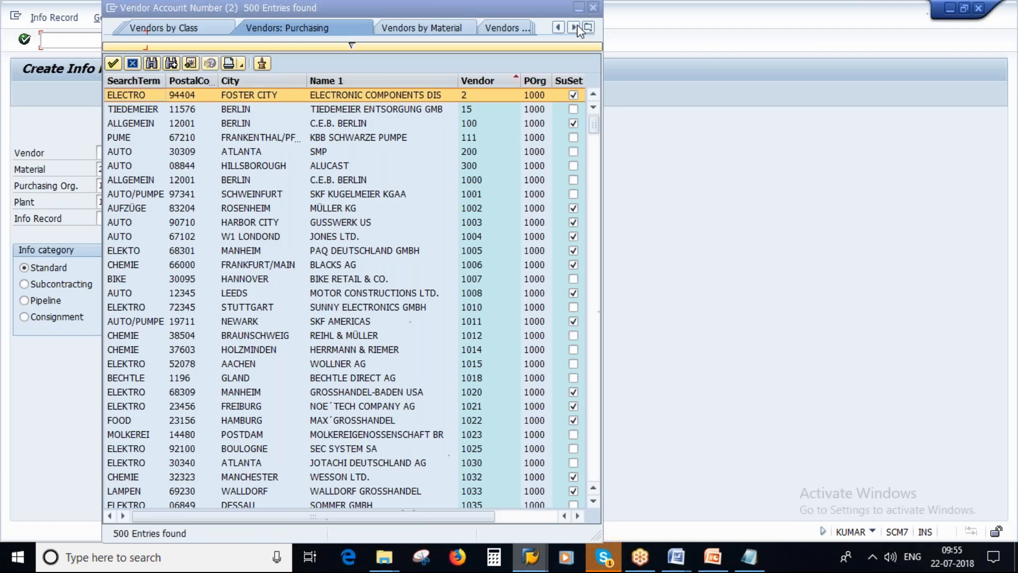
Close the vendor hit list and start the info record for vendor 1101 with material 2578 in plant 1000
{"action": "key", "text": "Escape"}
{"action": "type", "text": "110"}
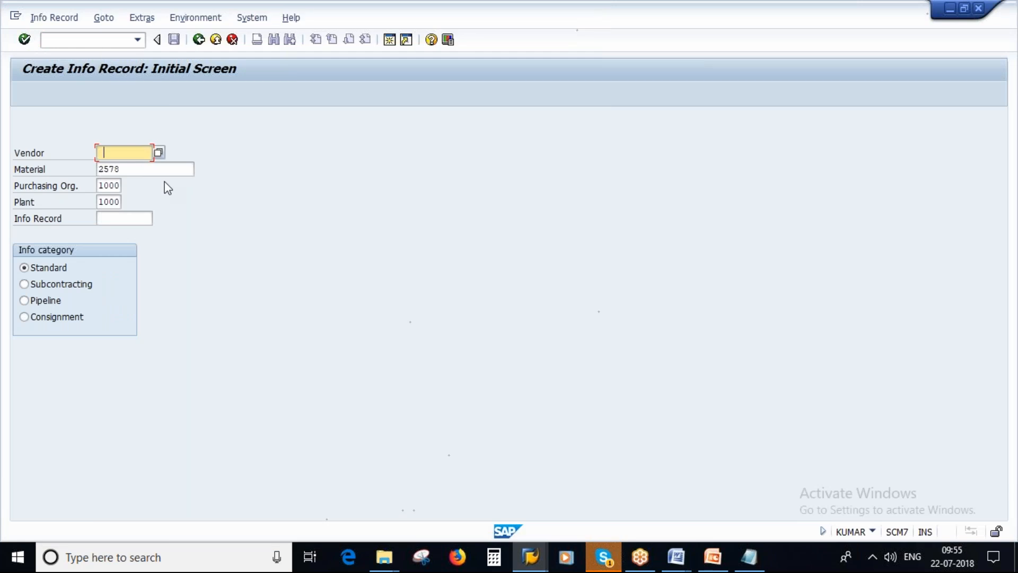
{"action": "key", "text": "BackSpace"}
{"action": "key", "text": "BackSpace"}
{"action": "key", "text": "BackSpace"}
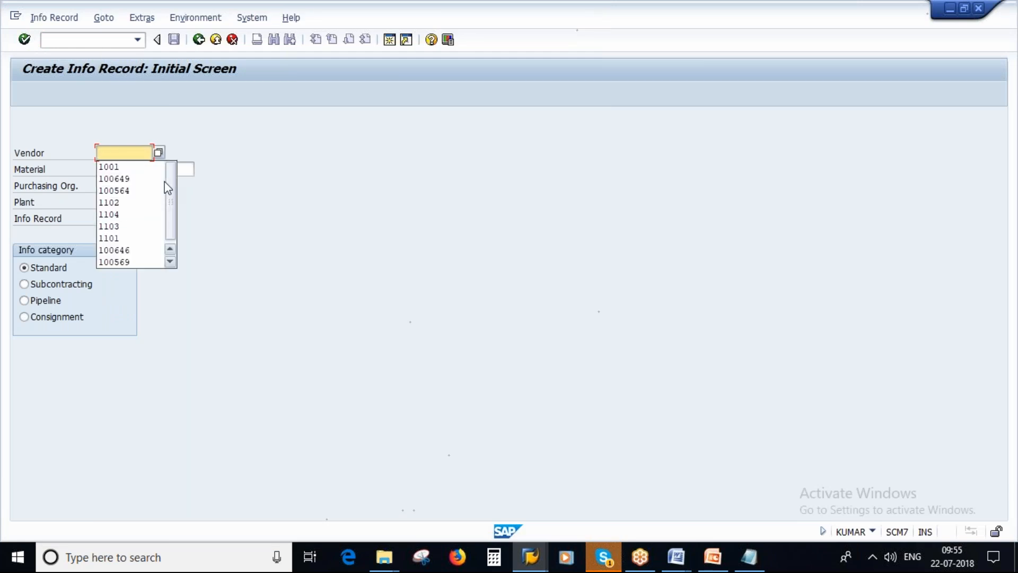
{"action": "type", "text": "1101"}
{"action": "key", "text": "Return"}
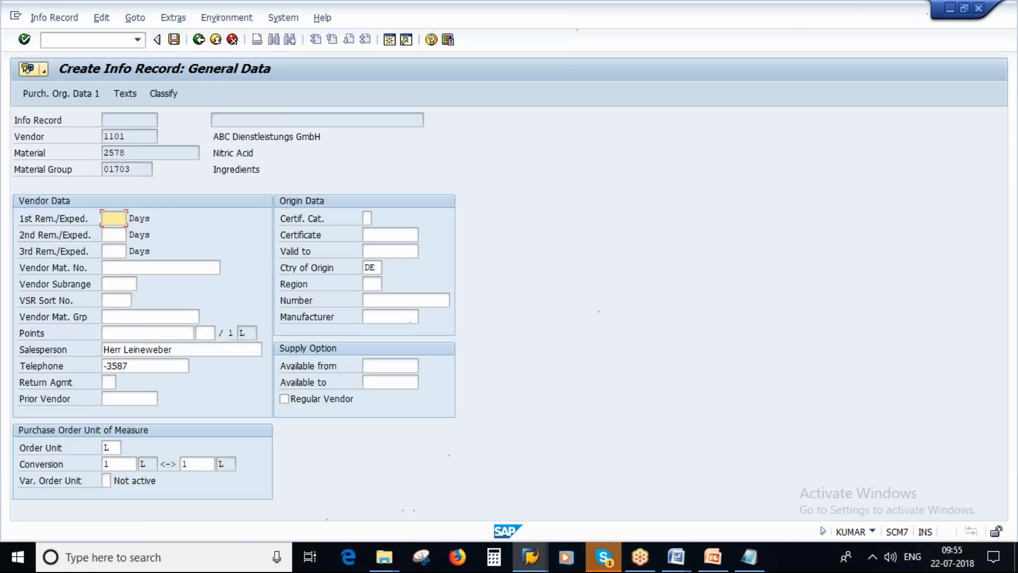
Set the standard quantity to 1 L and the net price to 10 EUR in the purchasing organization data and save the info record
{"action": "left_click", "coordinate": [56, 93]}
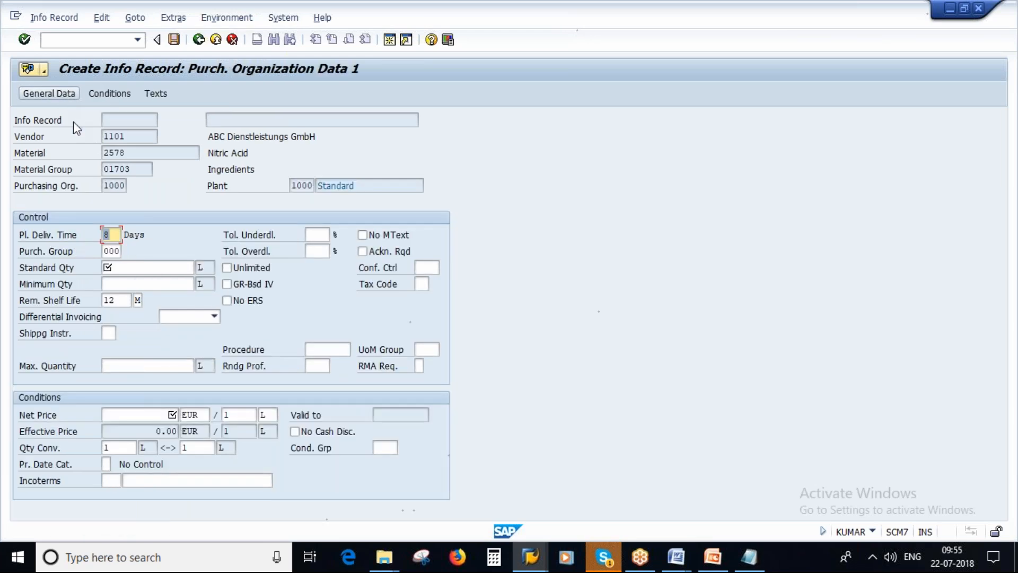
{"action": "type", "text": "1"}
{"action": "left_click", "coordinate": [160, 412]}
{"action": "type", "text": "10"}
{"action": "key", "text": "Return"}
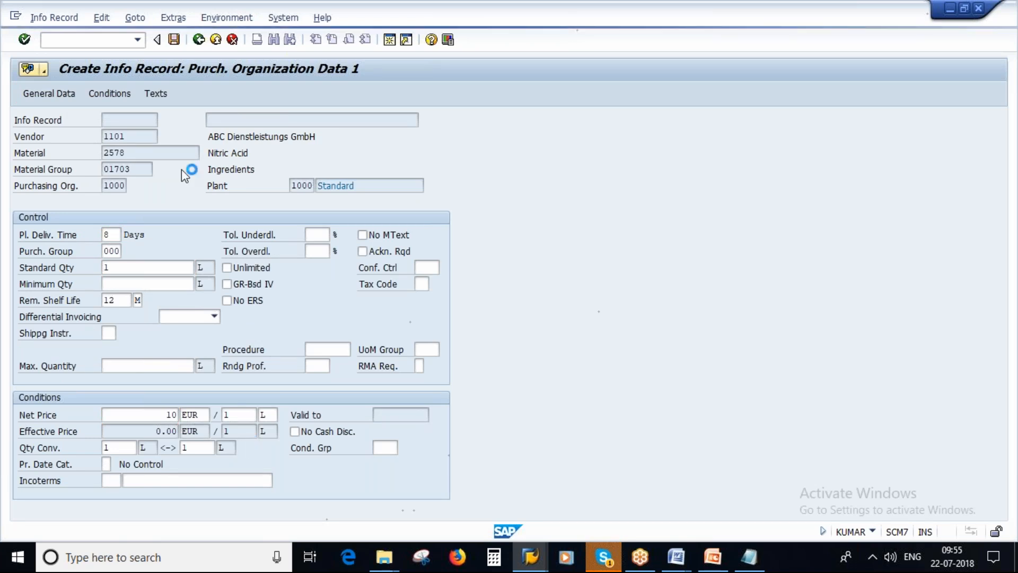
{"action": "left_click", "coordinate": [174, 39]}
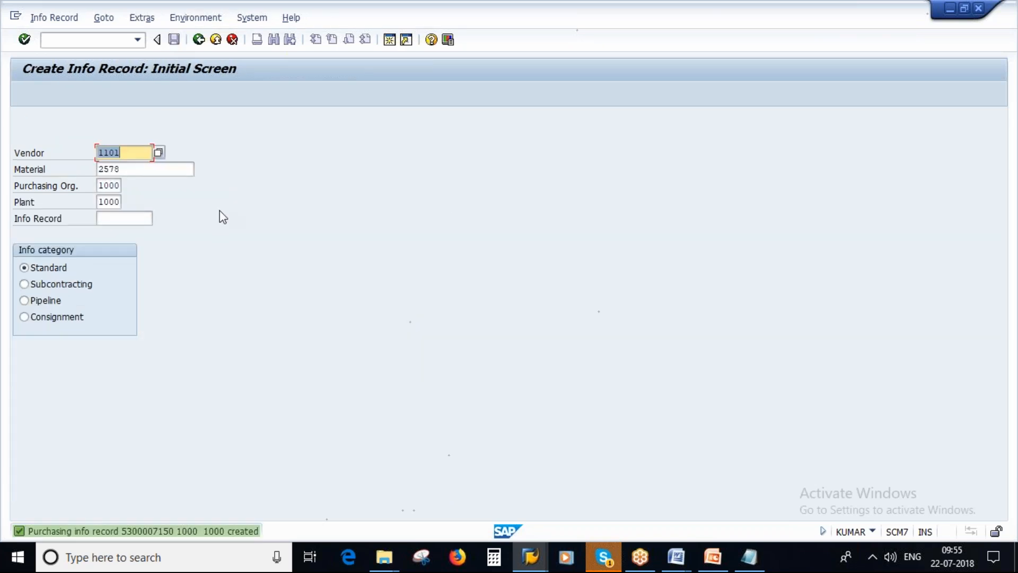
Switch to changing info records and open the record for vendor 1101 and material 2578
{"action": "left_click", "coordinate": [58, 18]}
{"action": "double_click", "coordinate": [56, 18]}
{"action": "left_click", "coordinate": [47, 20]}
{"action": "left_click", "coordinate": [58, 69]}
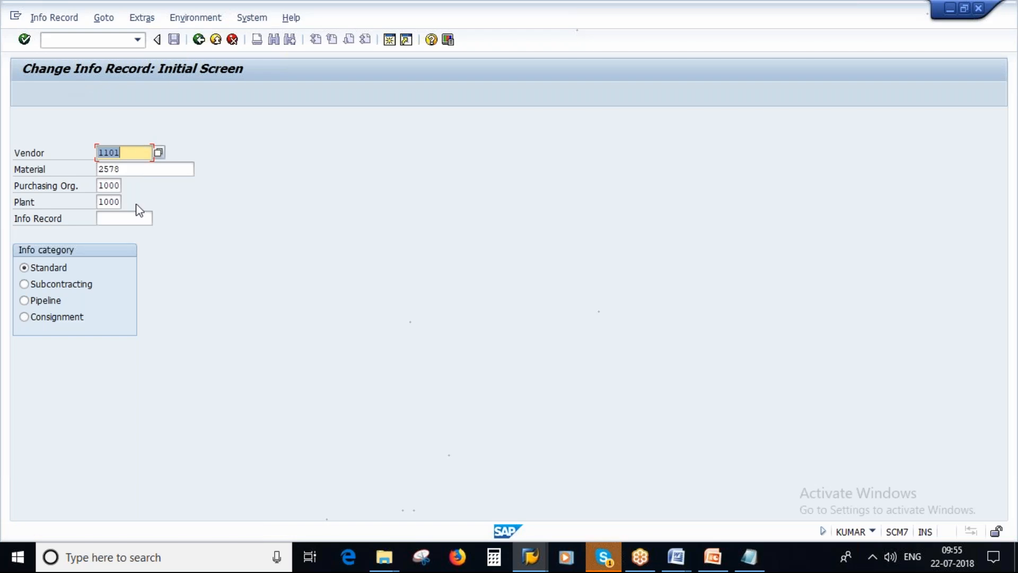
{"action": "key", "text": "Return"}
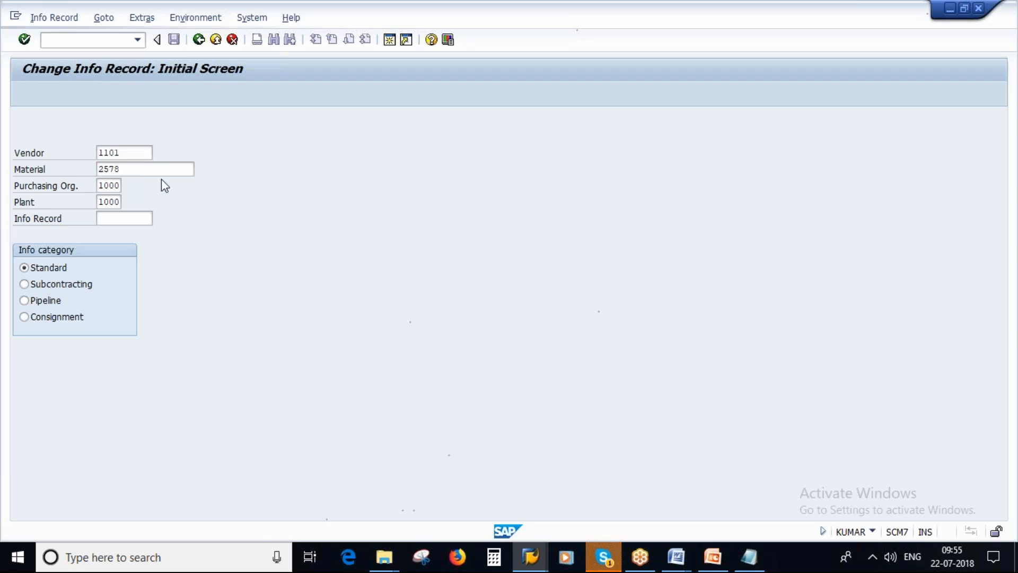
Copy the info record number and add it after vendor 1101 in the Notepad notes
{"action": "left_click", "coordinate": [103, 119]}
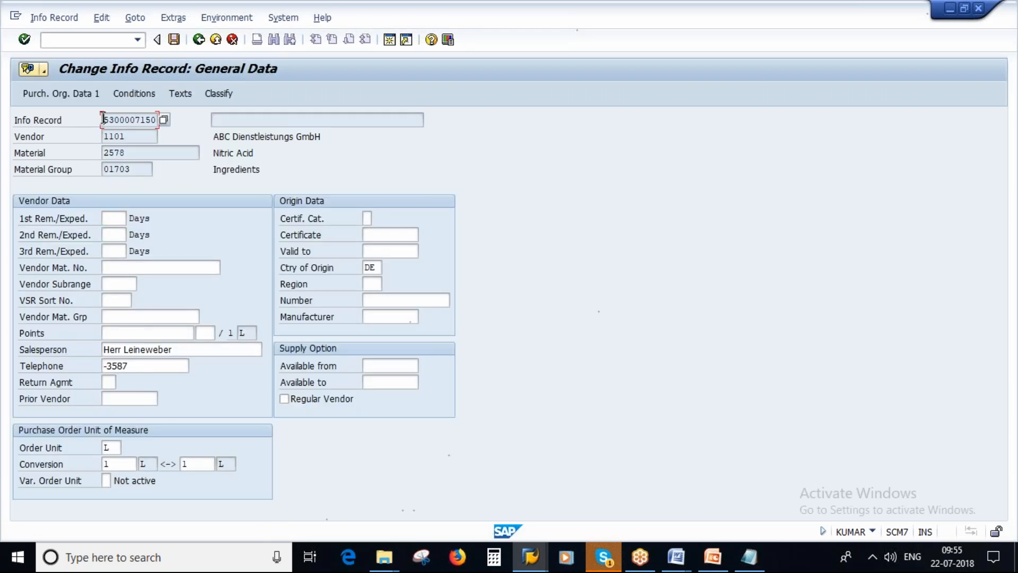
{"action": "left_click_drag", "start_coordinate": [105, 120], "coordinate": [151, 121]}
{"action": "left_click", "coordinate": [156, 120]}
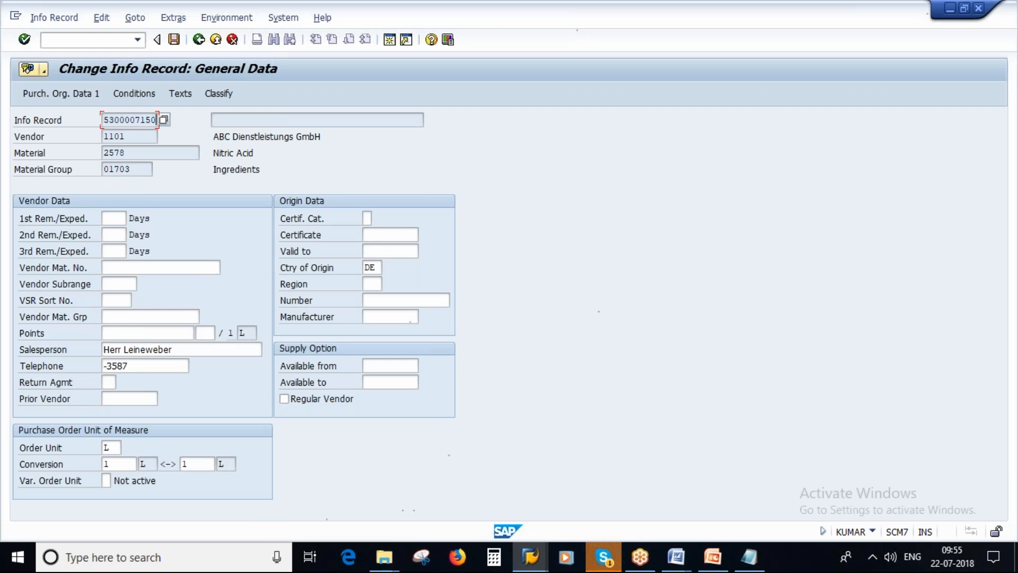
{"action": "left_click", "coordinate": [749, 557]}
{"action": "left_click", "coordinate": [223, 150]}
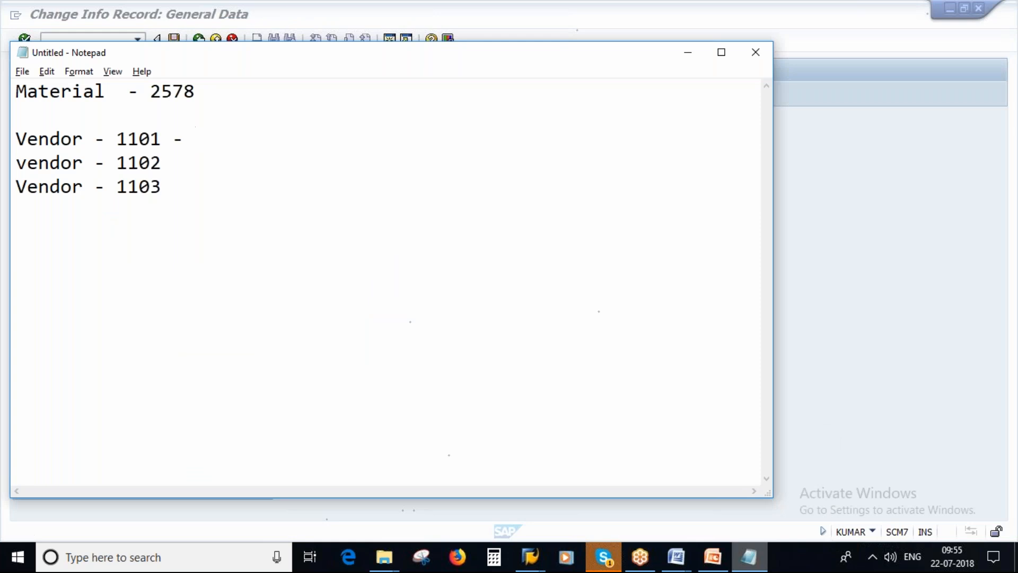
{"action": "key", "text": "ctrl+v"}
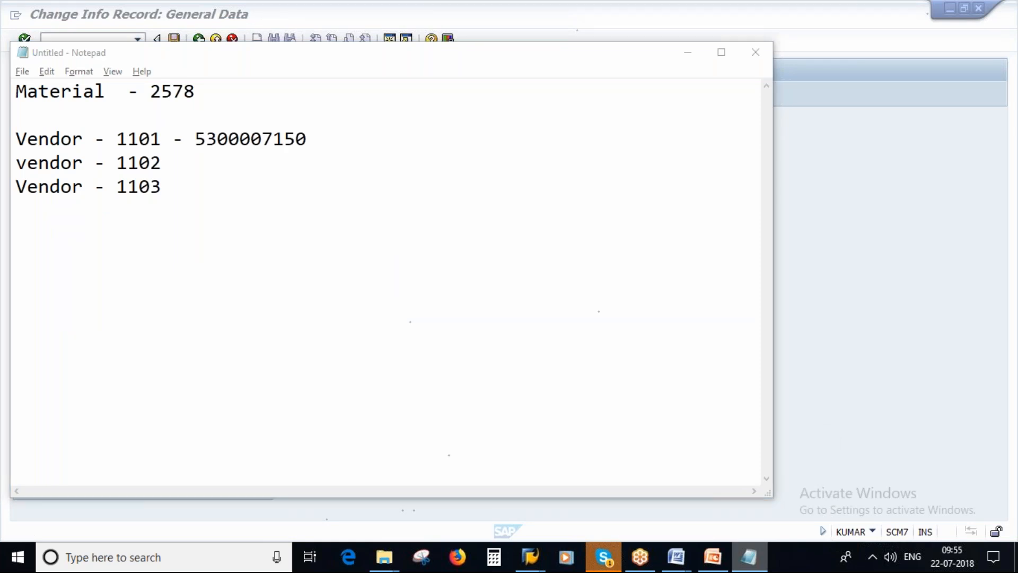
Switch back to SAP, change the vendor to 1102 and start creating its info record for material 2578
{"action": "key", "text": "alt+Tab"}
{"action": "left_click", "coordinate": [198, 39]}
{"action": "left_click", "coordinate": [132, 152]}
{"action": "key", "text": "BackSpace"}
{"action": "type", "text": "2"}
{"action": "key", "text": "Return"}
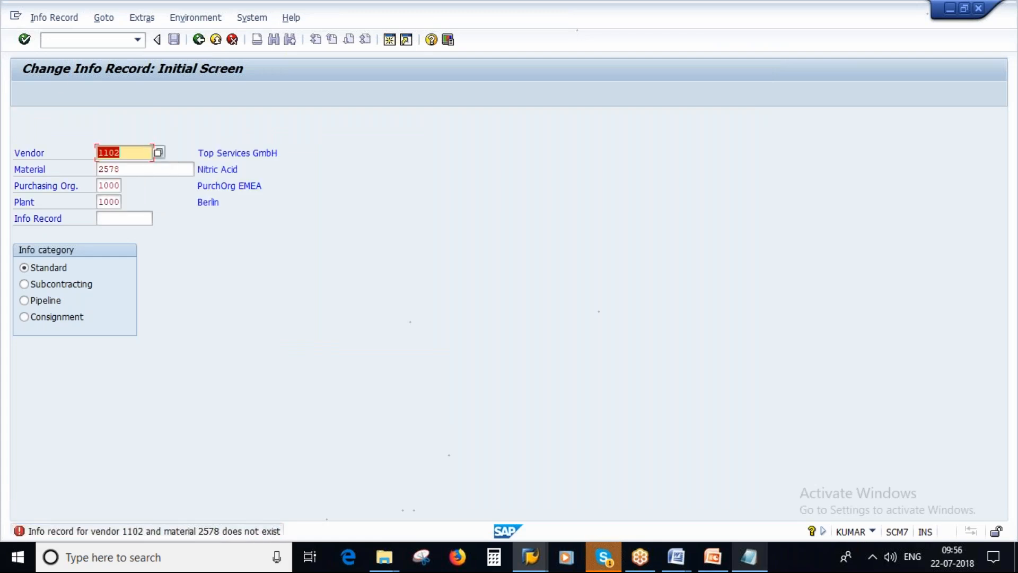
{"action": "left_click", "coordinate": [56, 21]}
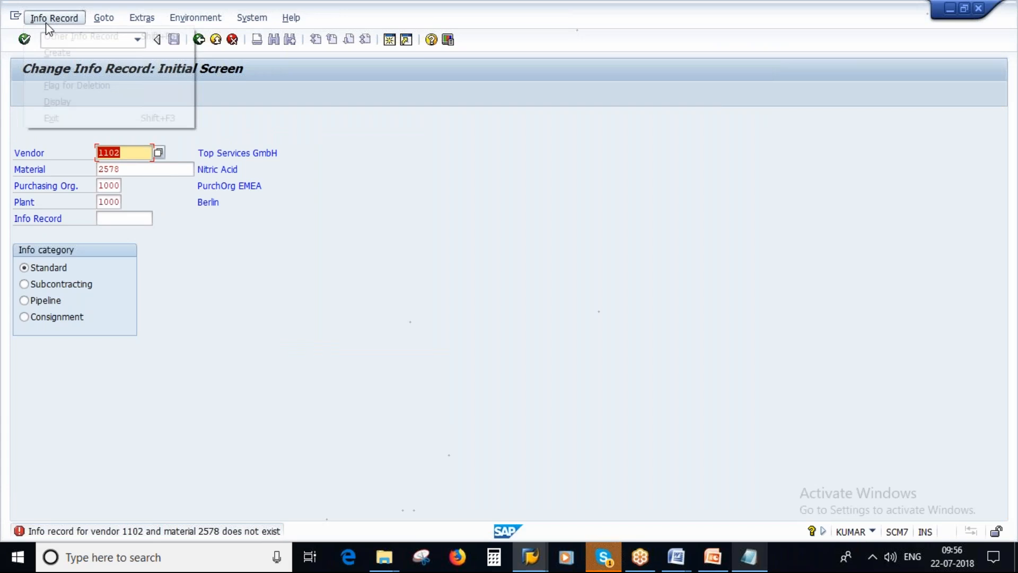
{"action": "left_click", "coordinate": [53, 51]}
{"action": "key", "text": "Return"}
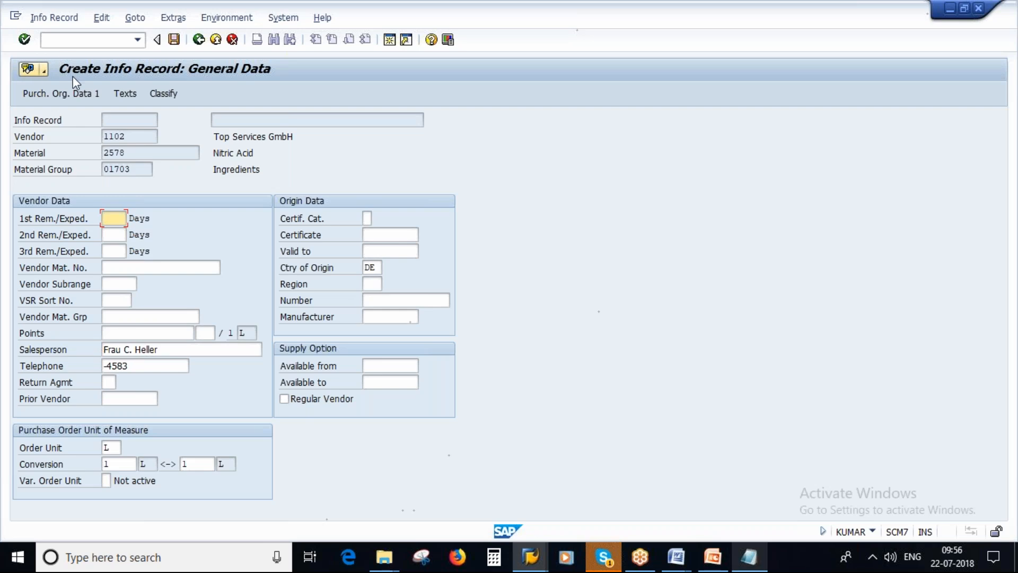
Enter a standard quantity of 1 L and a net price of 15 EUR for vendor 1102 and save the info record
{"action": "left_click", "coordinate": [61, 94]}
{"action": "type", "text": "1"}
{"action": "left_click", "coordinate": [147, 416]}
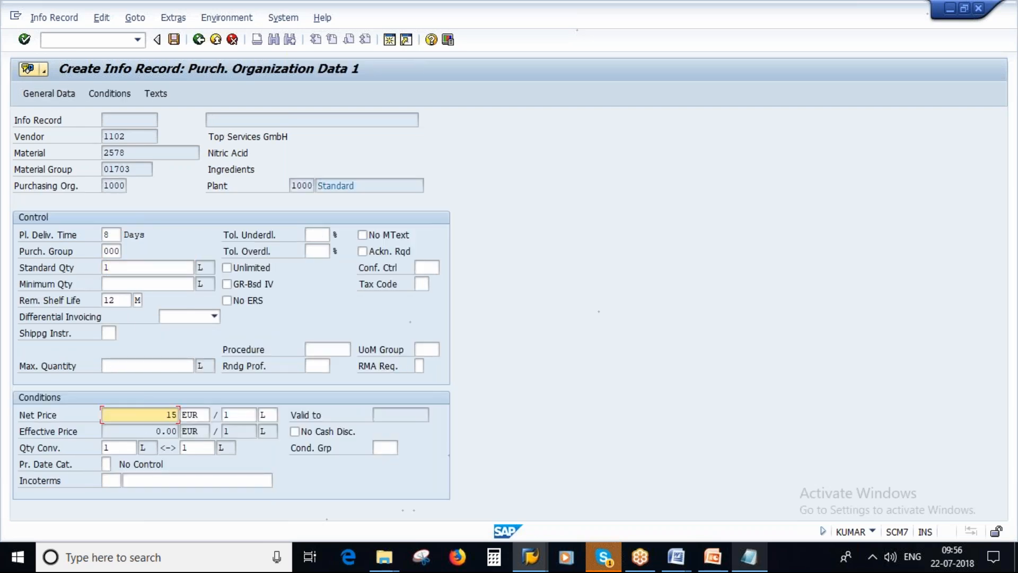
{"action": "key", "text": "Return"}
{"action": "left_click", "coordinate": [174, 40]}
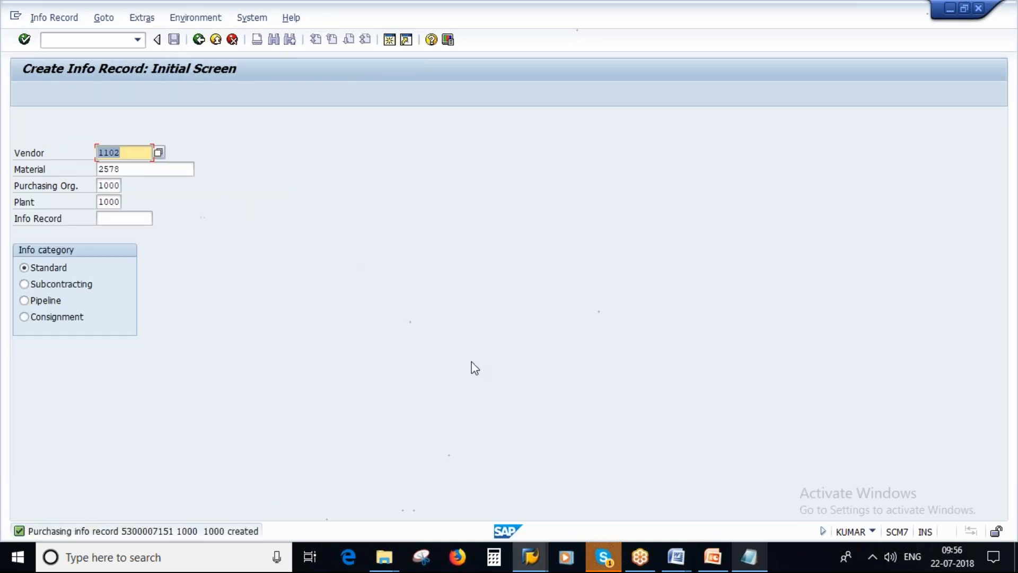
{"action": "left_click", "coordinate": [749, 557]}
{"action": "left_click", "coordinate": [200, 139]}
{"action": "left_click_drag", "start_coordinate": [200, 139], "coordinate": [308, 138]}
{"action": "key", "text": "ctrl+c"}
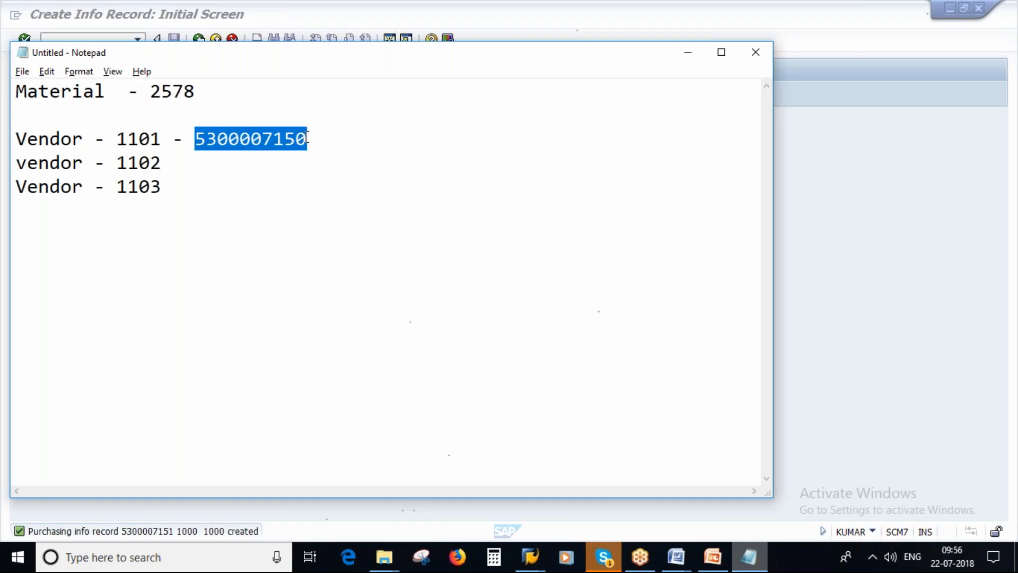
{"action": "left_click", "coordinate": [168, 163]}
{"action": "type", "text": "-"}
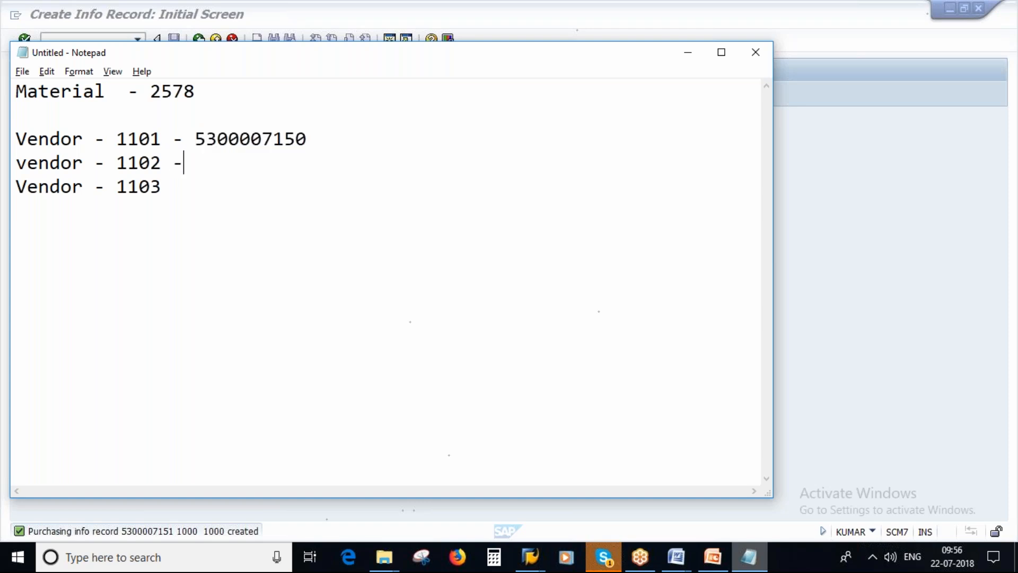
{"action": "key", "text": "ctrl+v"}
{"action": "key", "text": "BackSpace"}
{"action": "type", "text": "1"}
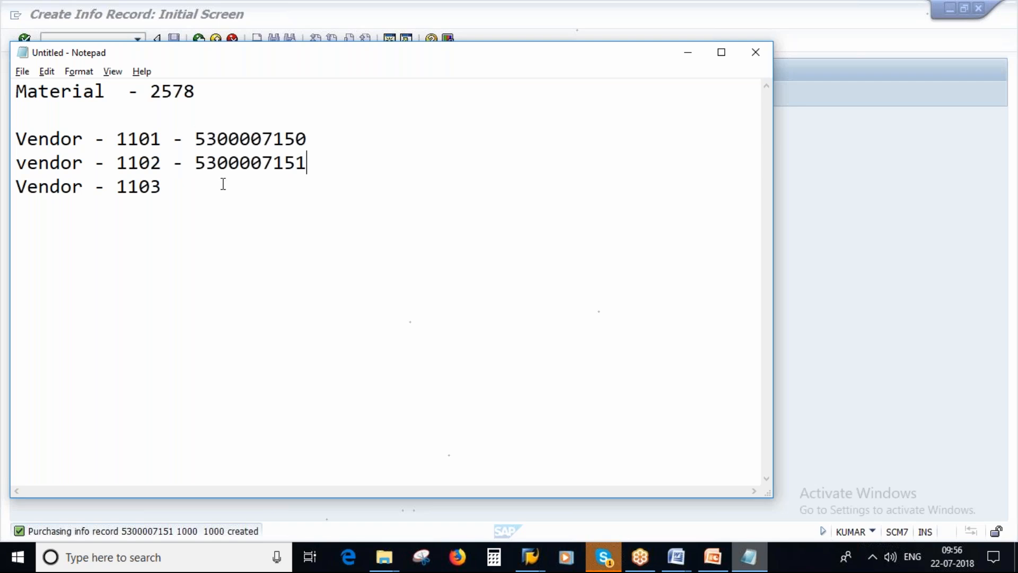
{"action": "left_click", "coordinate": [175, 195]}
{"action": "type", "text": "-"}
Switch back to SAP and start creating the info record for vendor 1103 and material 2578
{"action": "key", "text": "alt+Tab"}
{"action": "key", "text": "BackSpace"}
{"action": "type", "text": "3"}
{"action": "key", "text": "Return"}
{"action": "key", "text": "Return"}
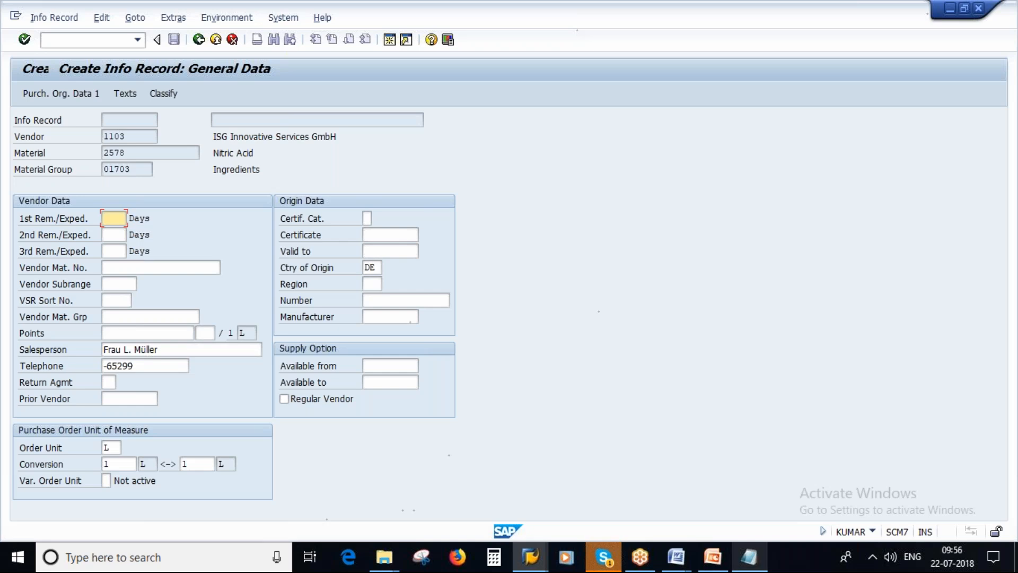
Enter a net price of 20 EUR and a standard quantity of 1 L for vendor 1103 and save the info record
{"action": "left_click", "coordinate": [44, 94]}
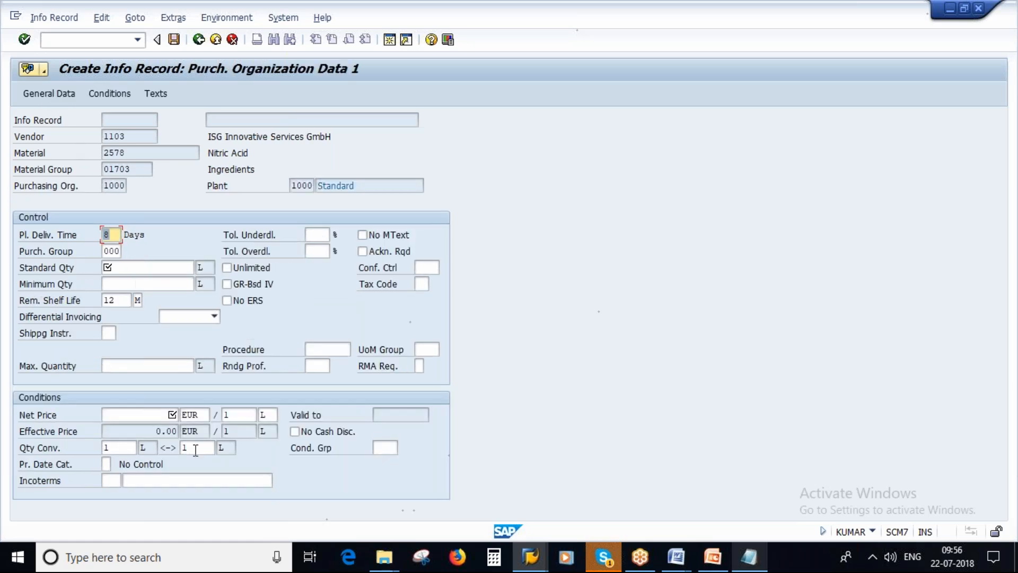
{"action": "left_click", "coordinate": [163, 415]}
{"action": "type", "text": "20"}
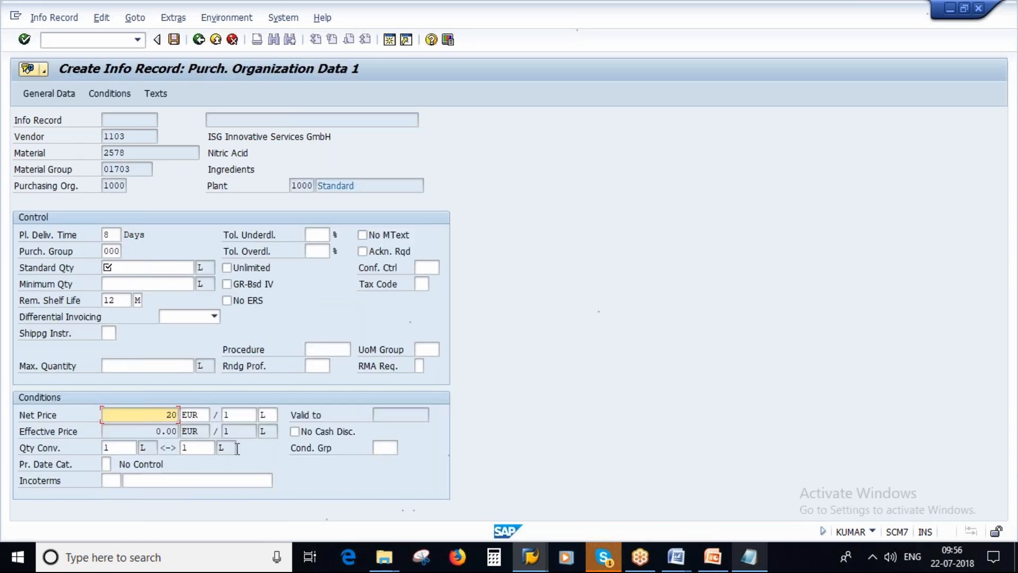
{"action": "left_click", "coordinate": [146, 269]}
{"action": "type", "text": "1"}
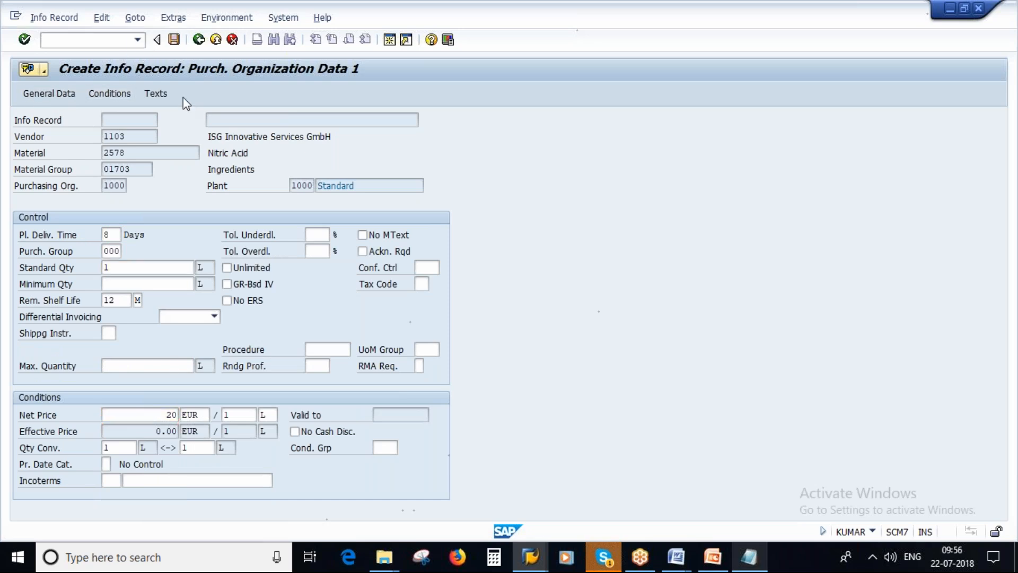
{"action": "key", "text": "Return"}
{"action": "left_click", "coordinate": [174, 40]}
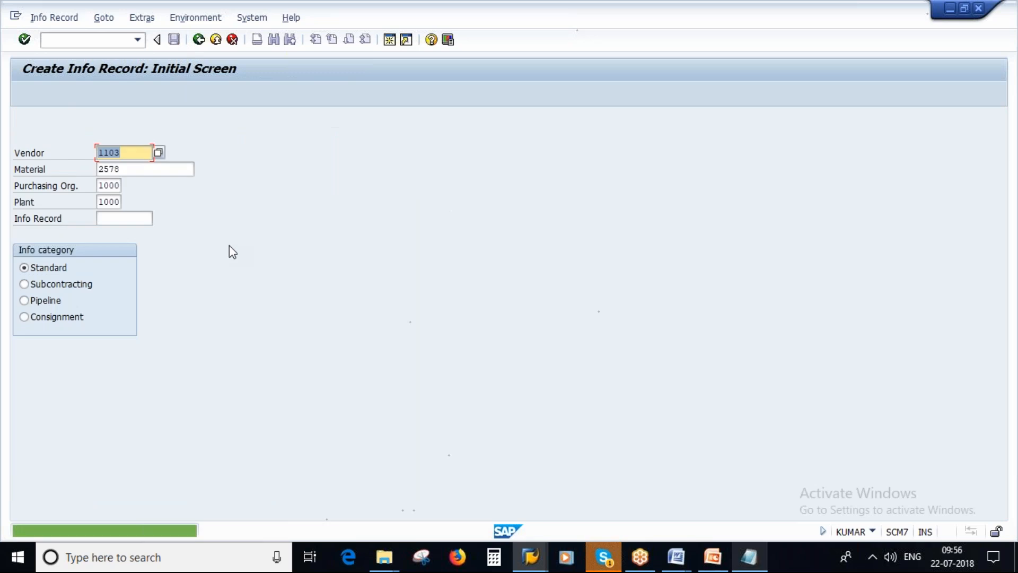
{"action": "left_click", "coordinate": [746, 560]}
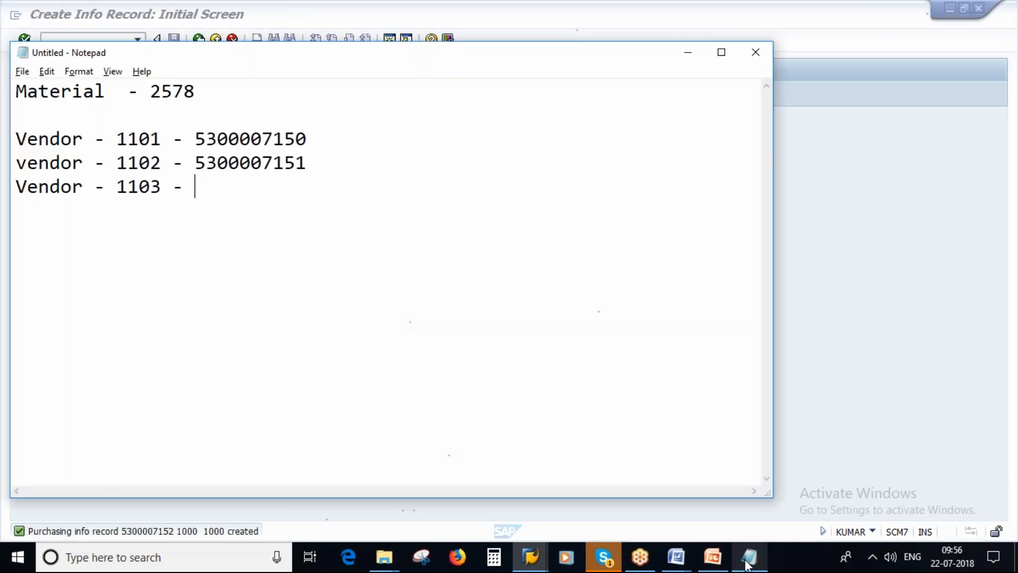
{"action": "key", "text": "ctrl+v"}
{"action": "key", "text": "BackSpace"}
{"action": "type", "text": "2"}
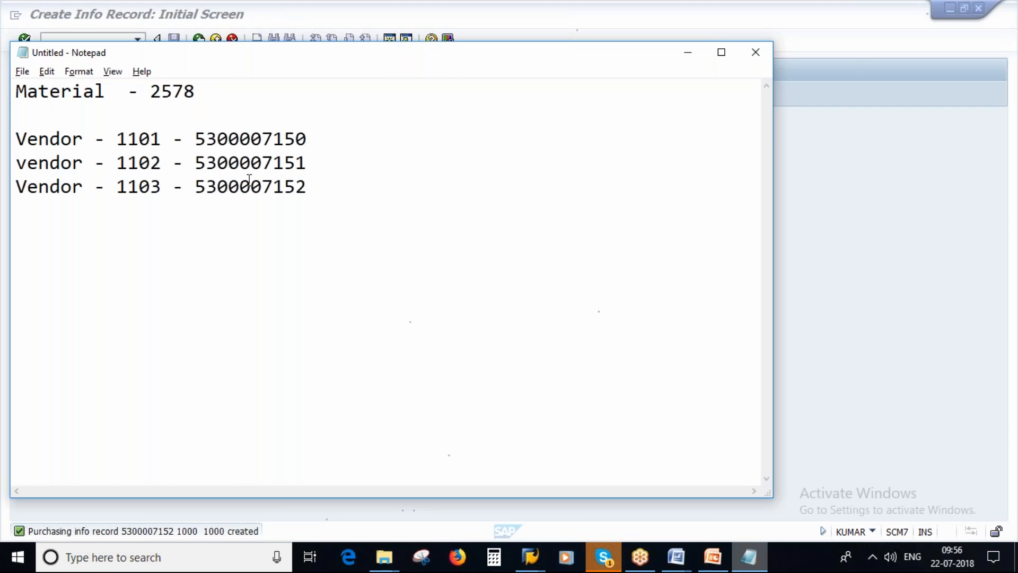
{"action": "left_click_drag", "start_coordinate": [184, 92], "coordinate": [156, 92]}
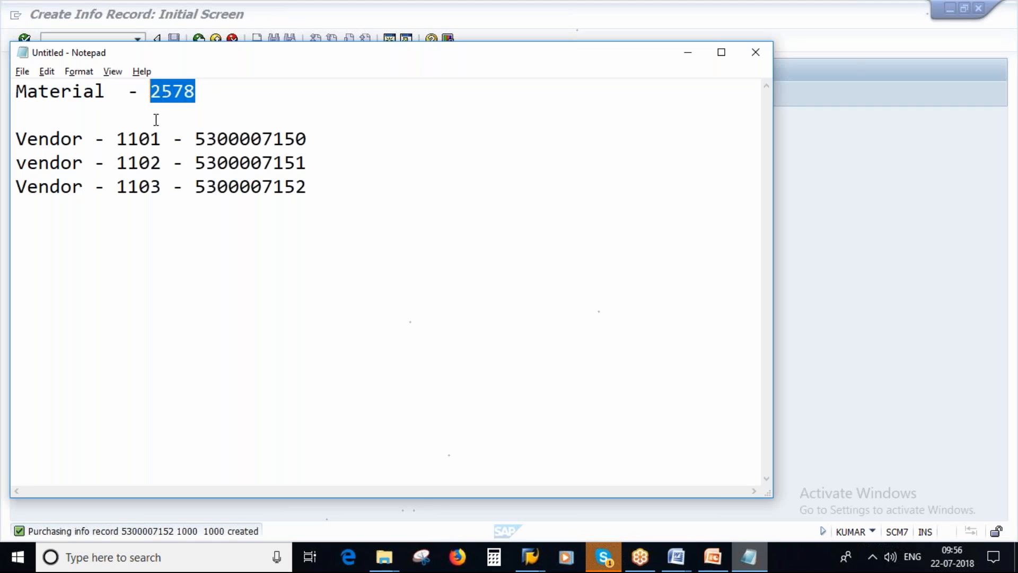
{"action": "left_click", "coordinate": [150, 138]}
{"action": "left_click", "coordinate": [153, 167]}
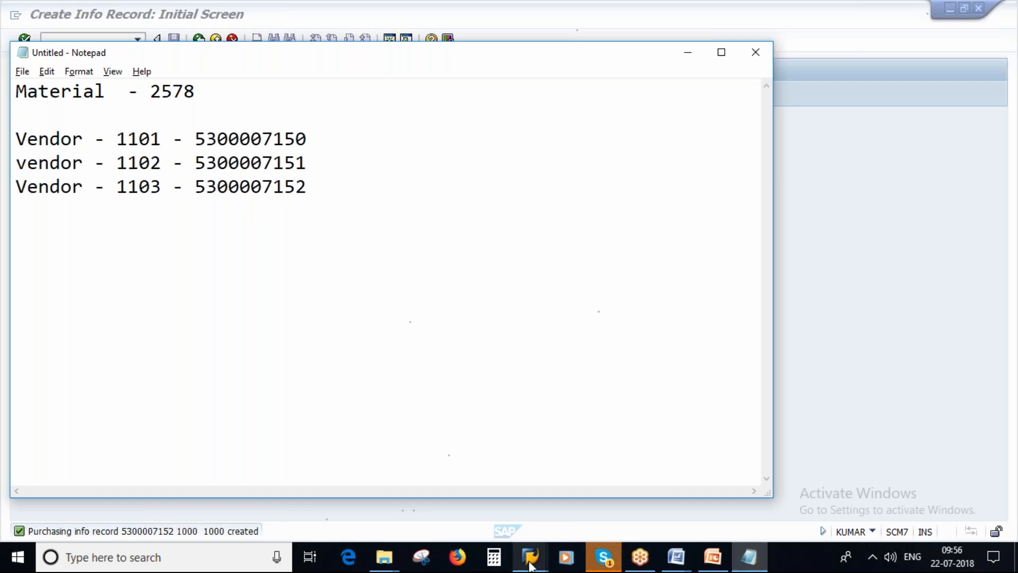
Switch back to SAP and leave info record creation for the SAP Easy Access screen
{"action": "mouse_move", "coordinate": [531, 565]}
{"action": "left_click", "coordinate": [592, 480]}
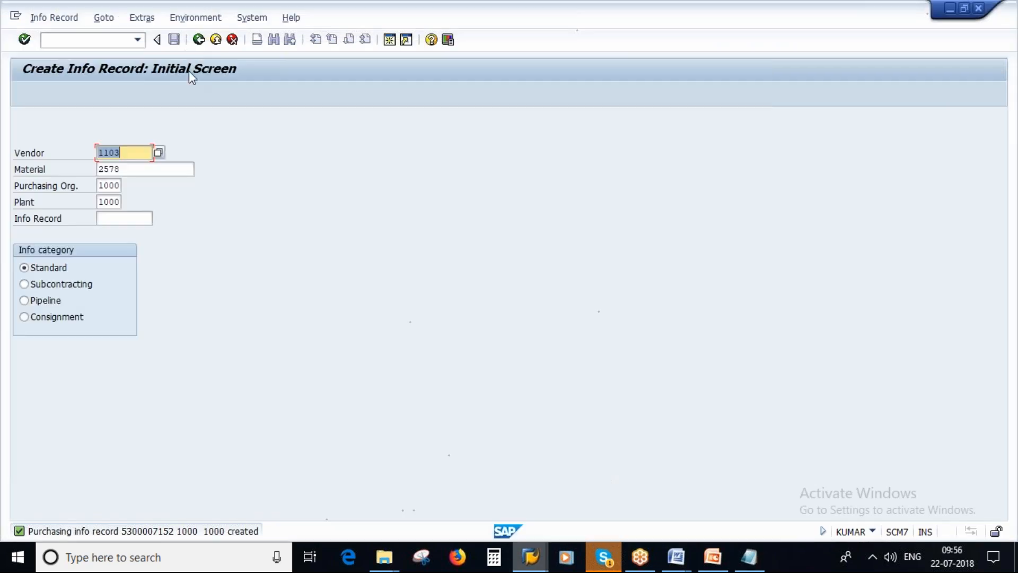
{"action": "left_click", "coordinate": [199, 40]}
{"action": "type", "text": "me11"}
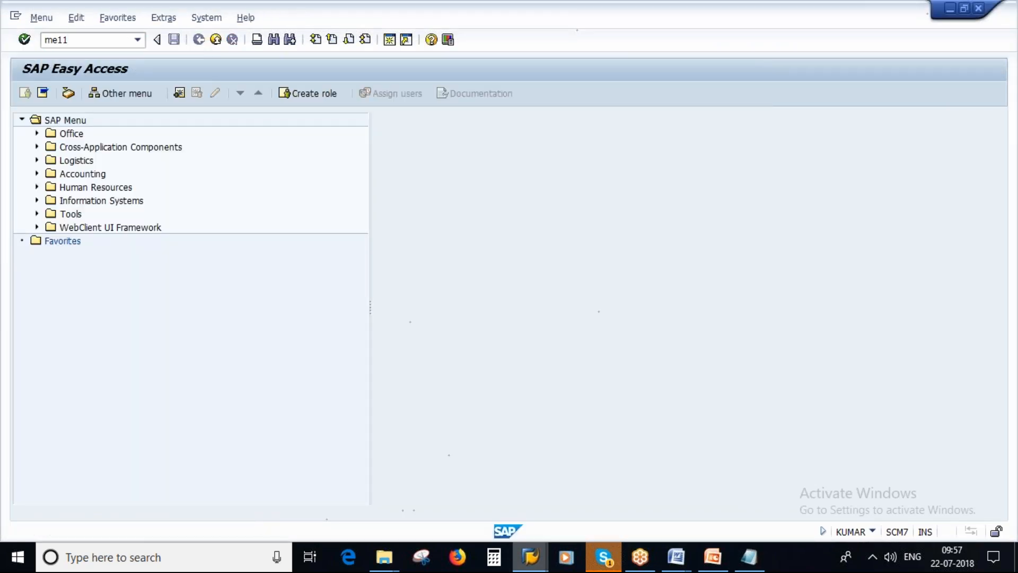
{"action": "key", "text": "Return"}
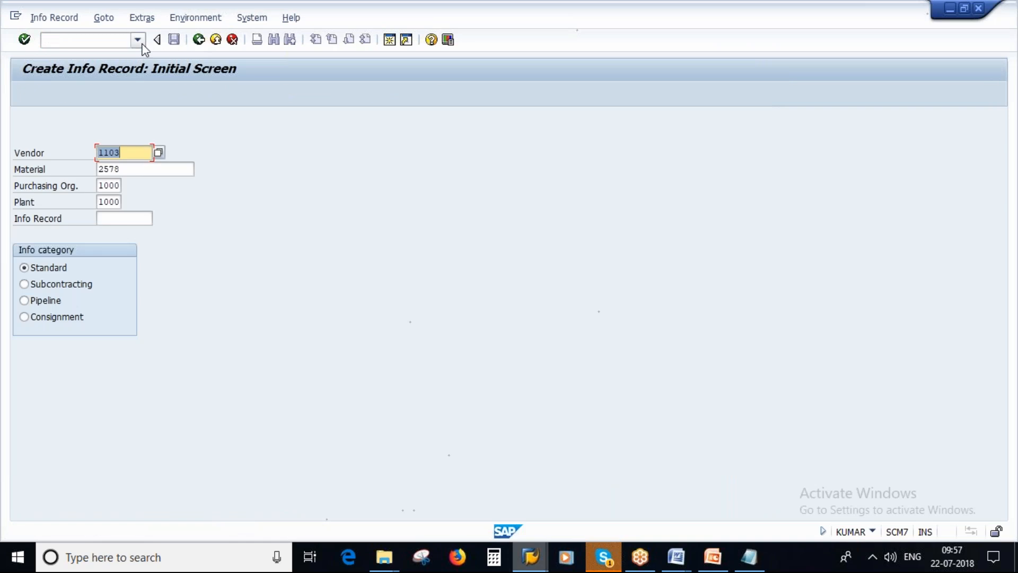
{"action": "left_click", "coordinate": [199, 41]}
Start transaction ME01 and open the source list for material 2578 in plant 1000
{"action": "type", "text": "me0"}
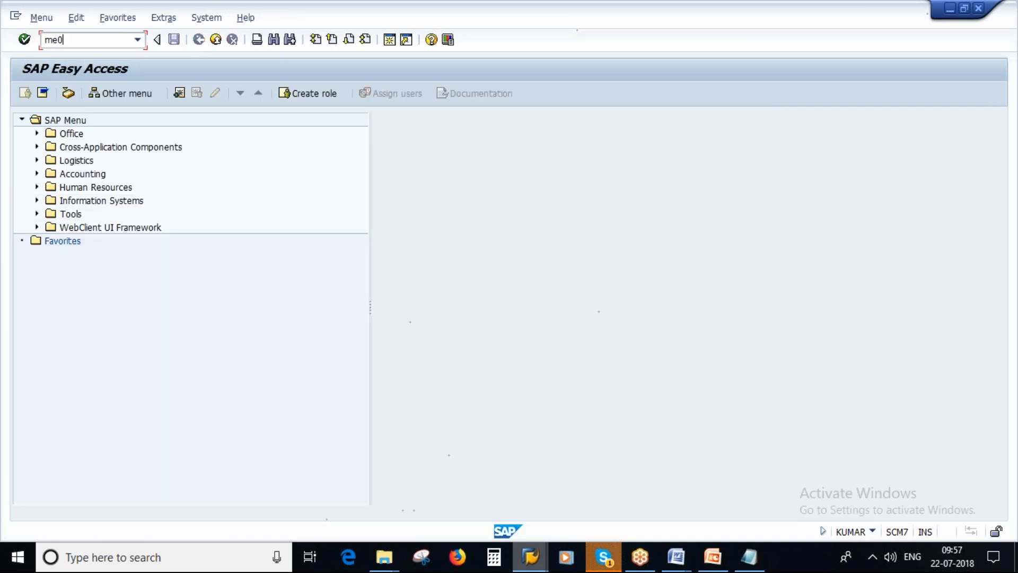
{"action": "type", "text": "1"}
{"action": "key", "text": "Return"}
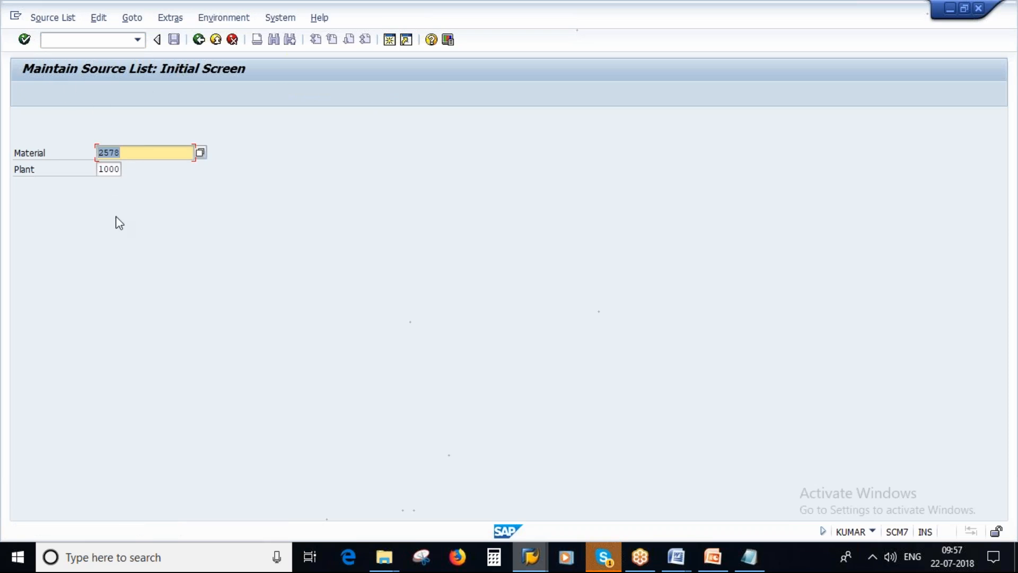
{"action": "left_click", "coordinate": [106, 169]}
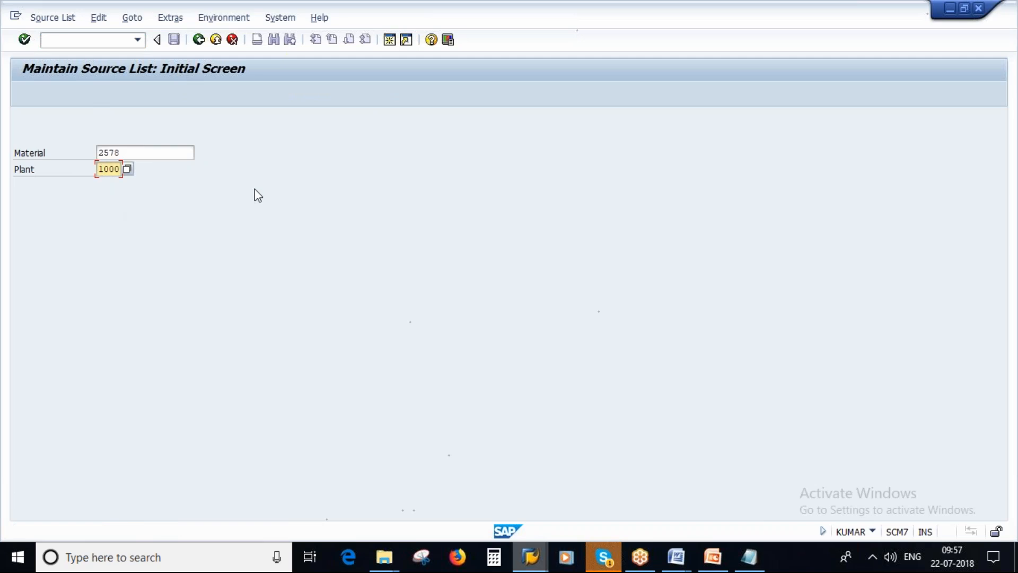
{"action": "key", "text": "Return"}
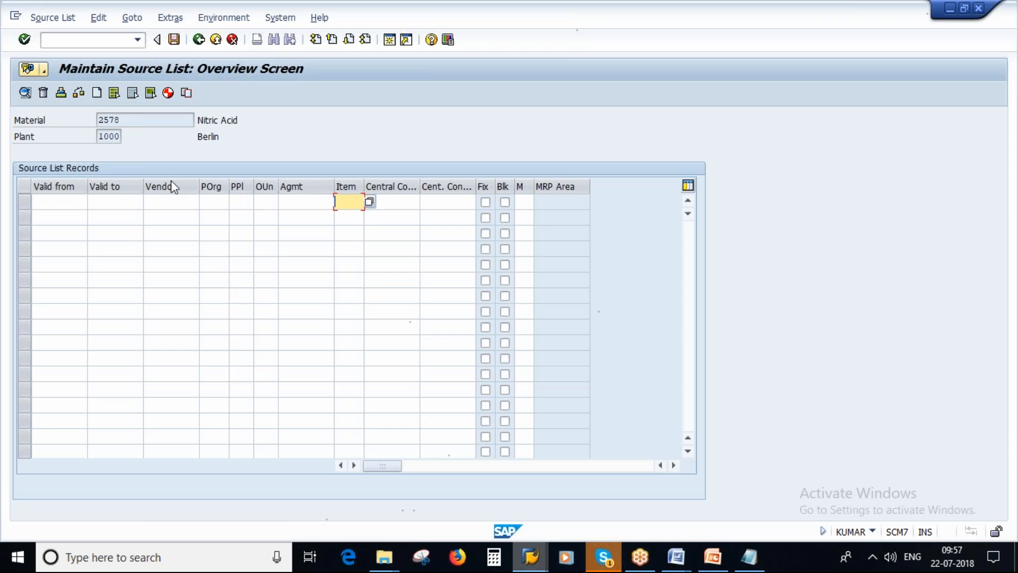
Set the first source list record's validity from 22.07.2018 to 31.12.2018
{"action": "left_click", "coordinate": [56, 201]}
{"action": "left_click", "coordinate": [139, 202]}
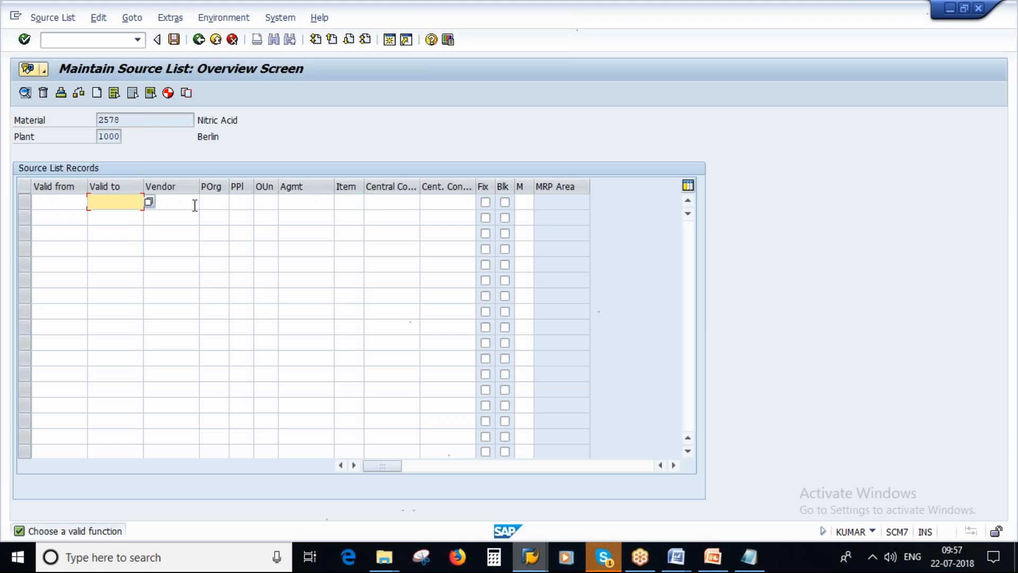
{"action": "left_click", "coordinate": [57, 203]}
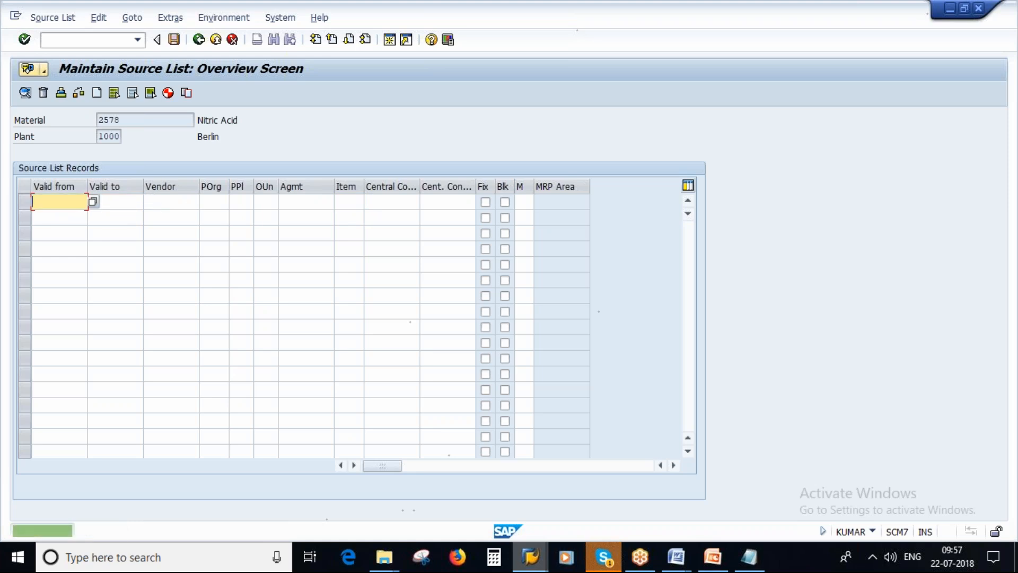
{"action": "type", "text": "22.07"}
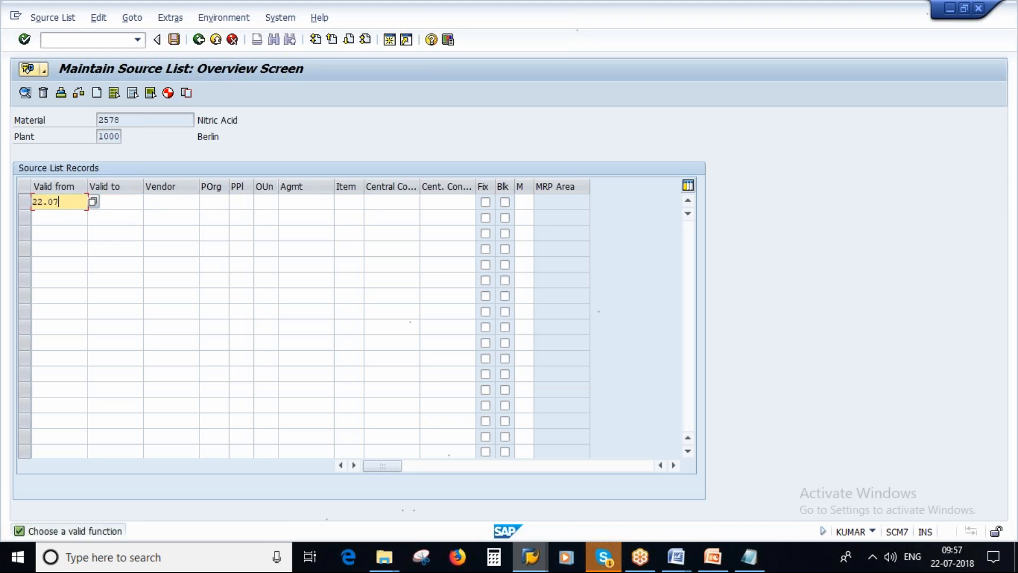
{"action": "type", "text": ".2018"}
{"action": "key", "text": "Tab"}
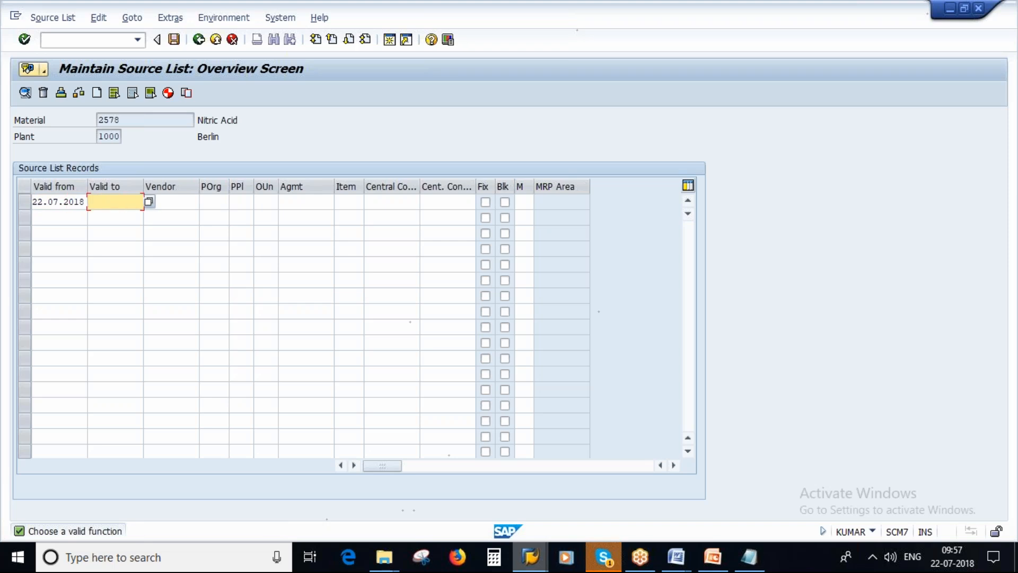
{"action": "type", "text": "31"}
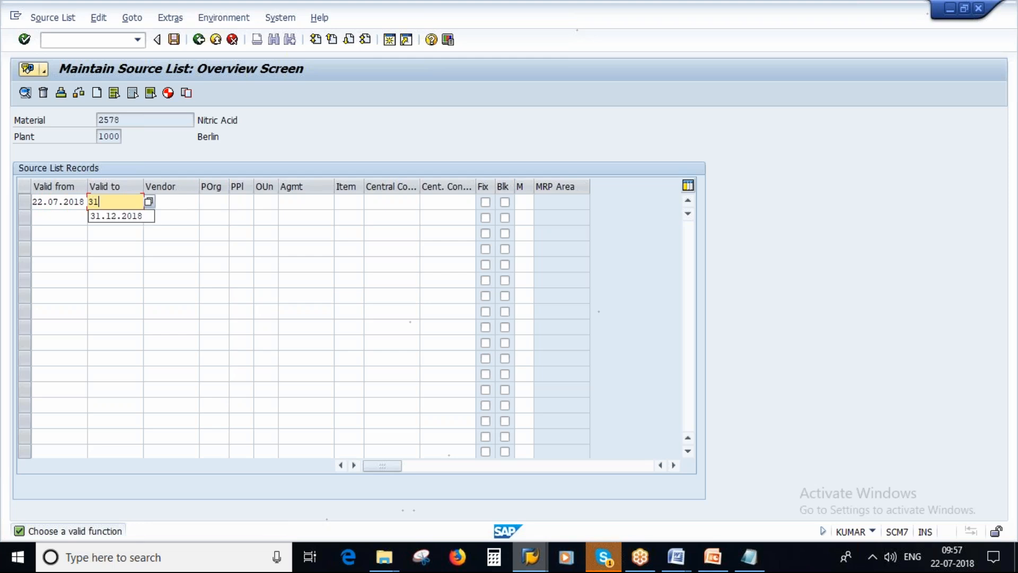
{"action": "type", "text": ".12.2018"}
{"action": "double_click", "coordinate": [191, 204]}
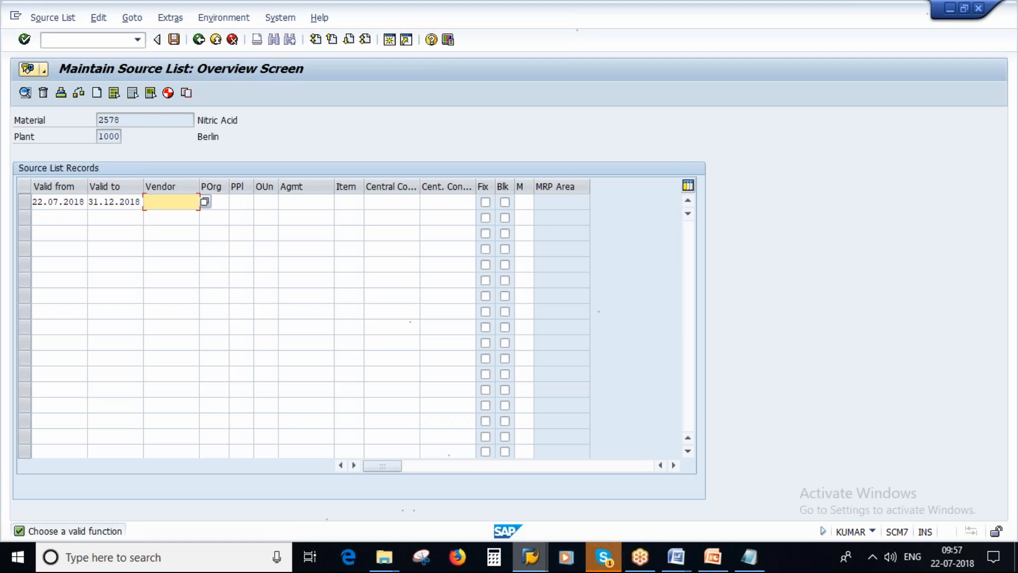
Check the vendor numbers in Notepad, return to SAP and enter vendor 1101 with purchasing organization 1000 in the first record
{"action": "left_click", "coordinate": [748, 567]}
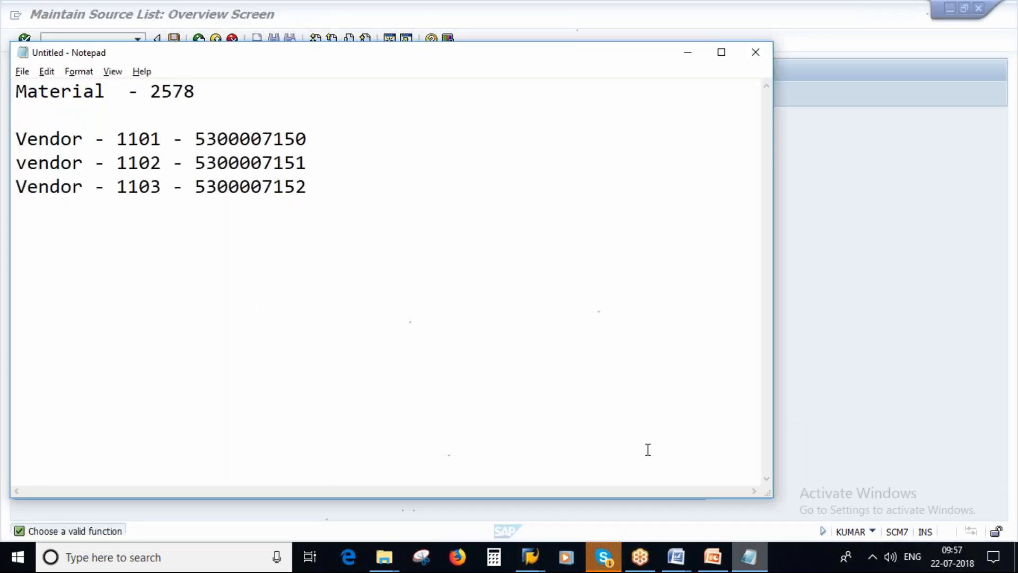
{"action": "key", "text": "alt+Tab"}
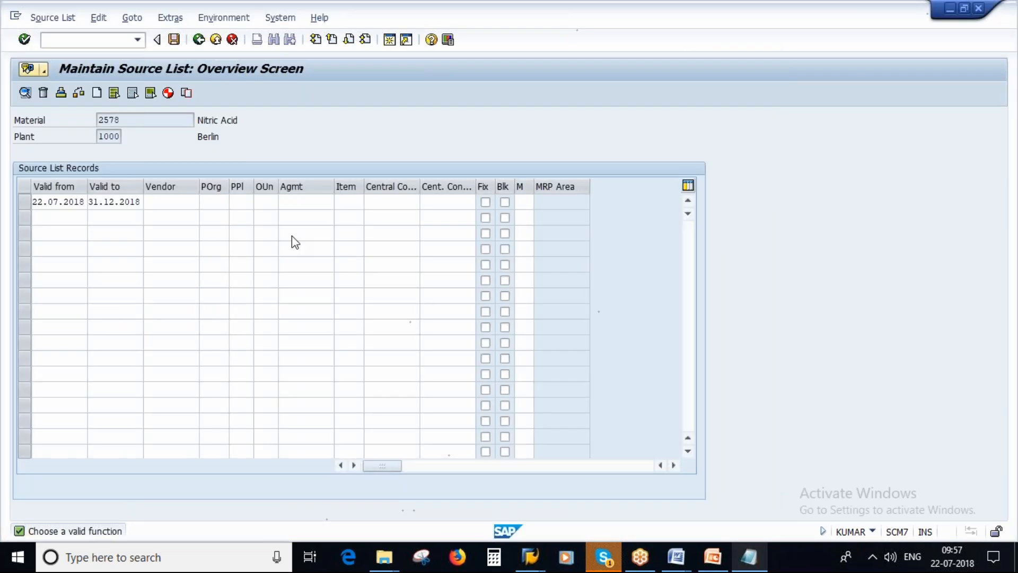
{"action": "type", "text": "1101"}
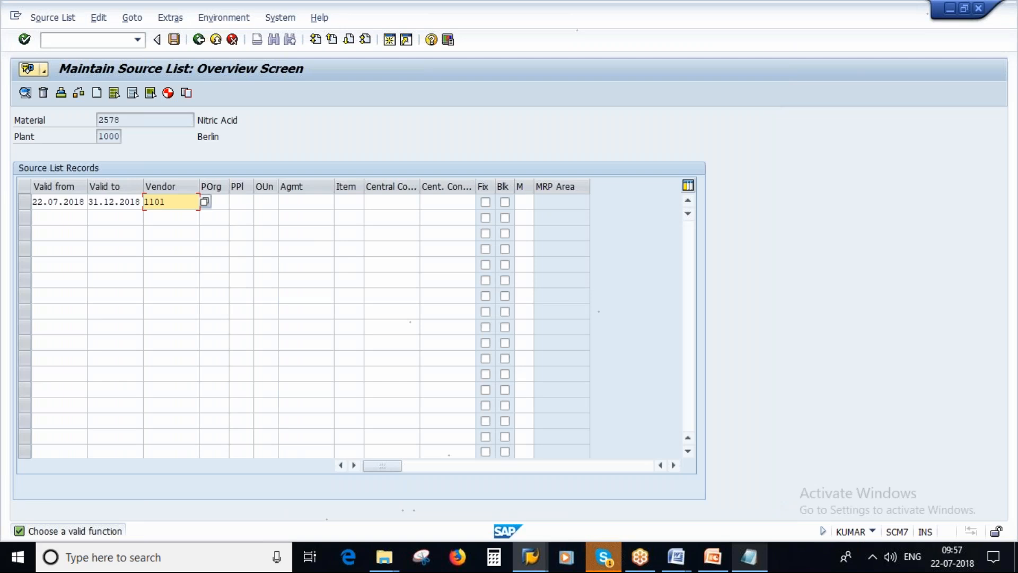
{"action": "key", "text": "Return"}
{"action": "type", "text": "1000"}
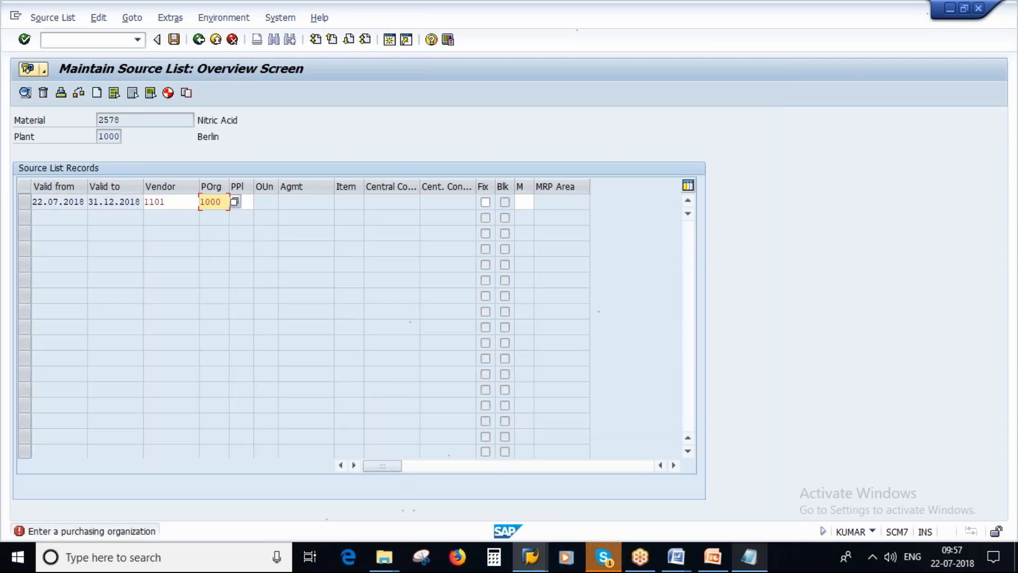
{"action": "key", "text": "Return"}
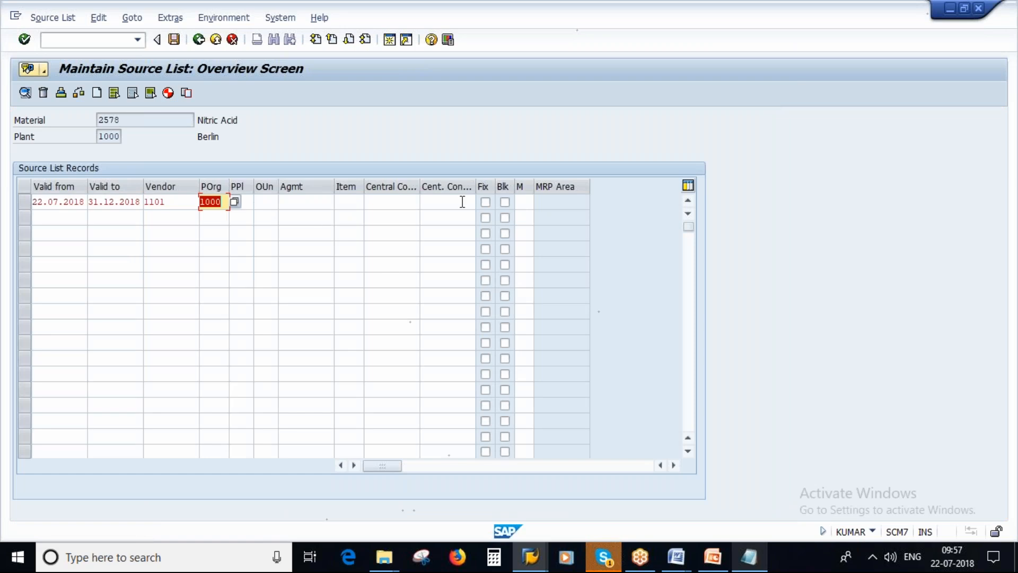
Review the source list's material and the first record's vendor and validity dates
{"action": "double_click", "coordinate": [290, 204]}
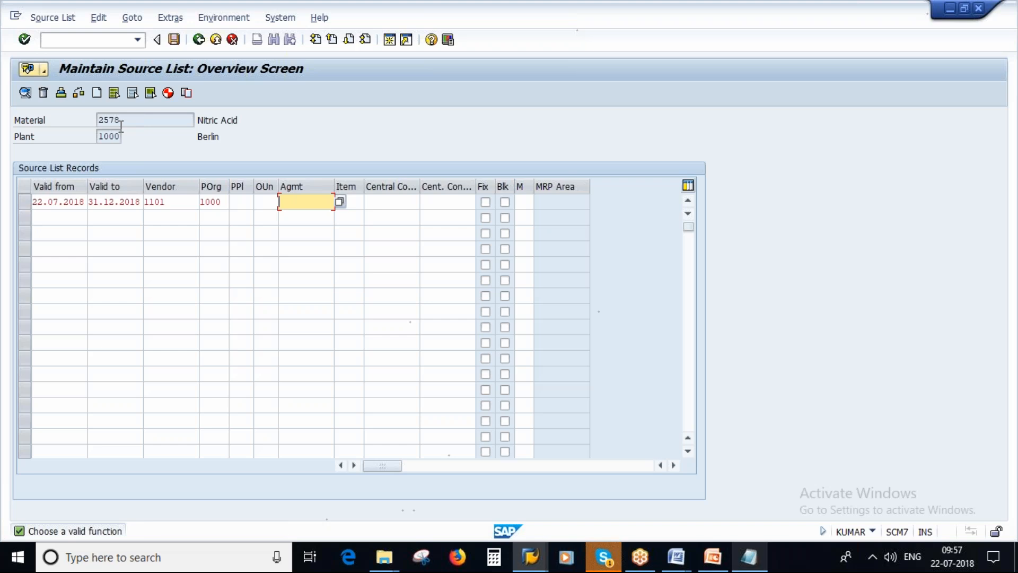
{"action": "left_click_drag", "start_coordinate": [123, 120], "coordinate": [96, 120]}
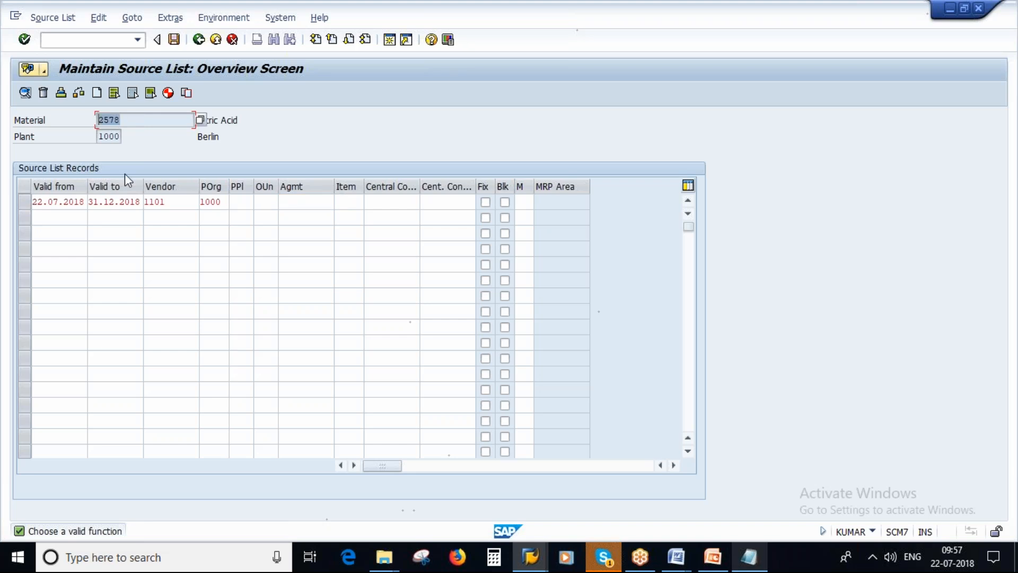
{"action": "double_click", "coordinate": [154, 202]}
{"action": "double_click", "coordinate": [153, 202]}
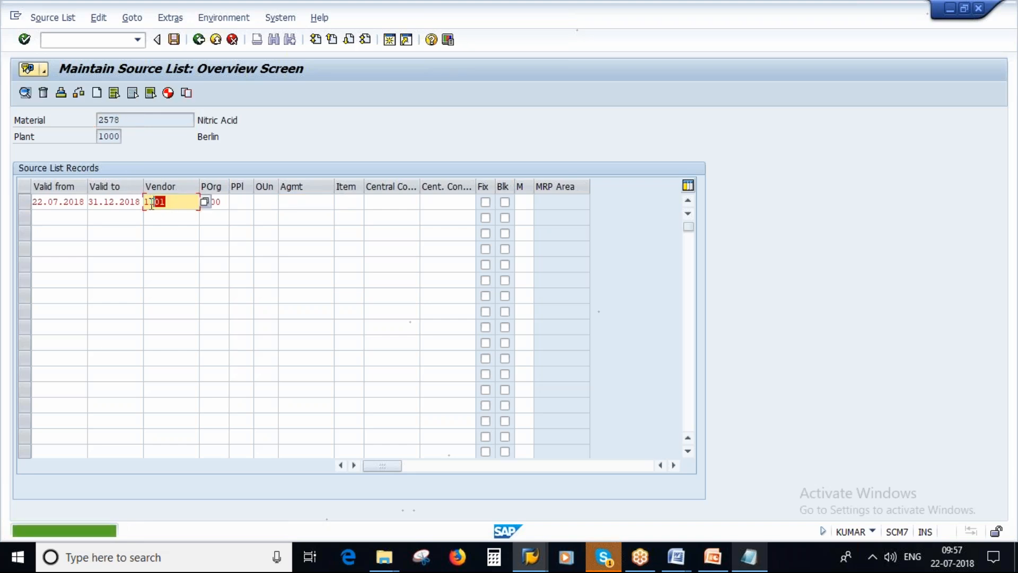
{"action": "left_click", "coordinate": [72, 202]}
{"action": "left_click", "coordinate": [123, 202]}
Set the second source list record's validity from 22.07.2018 to 31.12.2019
{"action": "double_click", "coordinate": [46, 218]}
{"action": "type", "text": "22.07"}
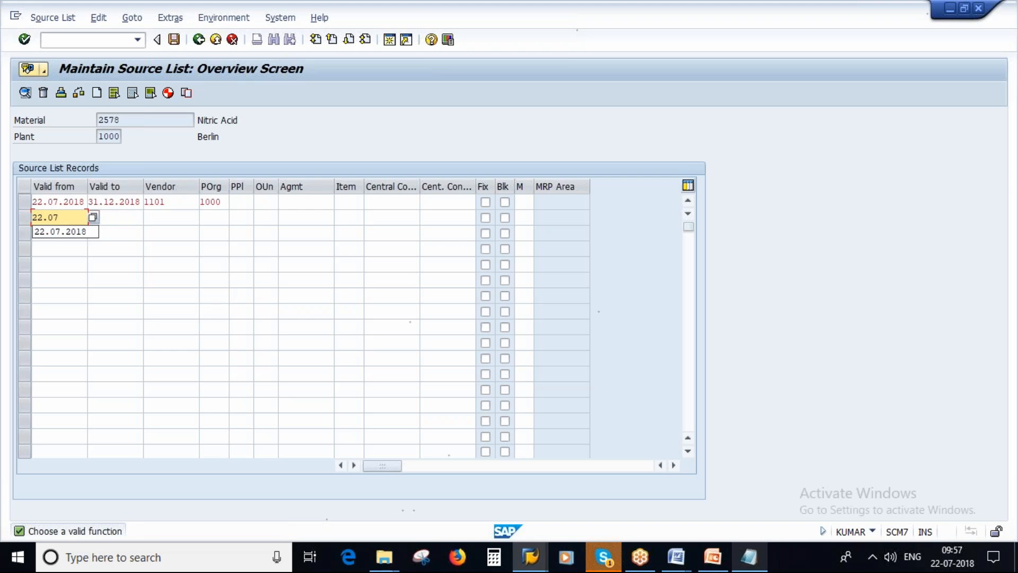
{"action": "type", "text": ".2018"}
{"action": "key", "text": "Tab"}
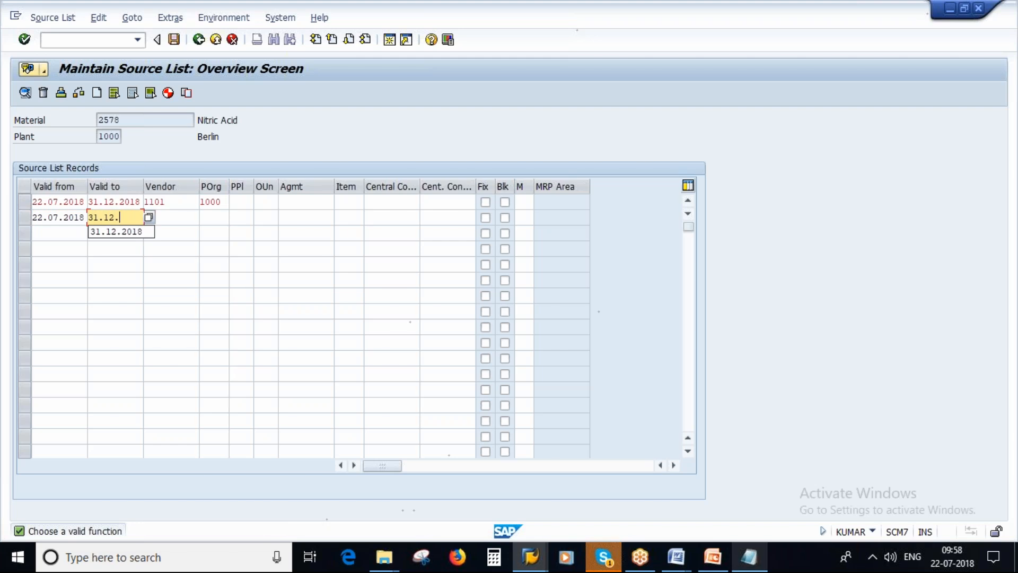
{"action": "type", "text": "31.12.2019"}
Enter vendor 1102 and purchasing organization 1000 in the second source list record
{"action": "key", "text": "Tab"}
{"action": "type", "text": "110"}
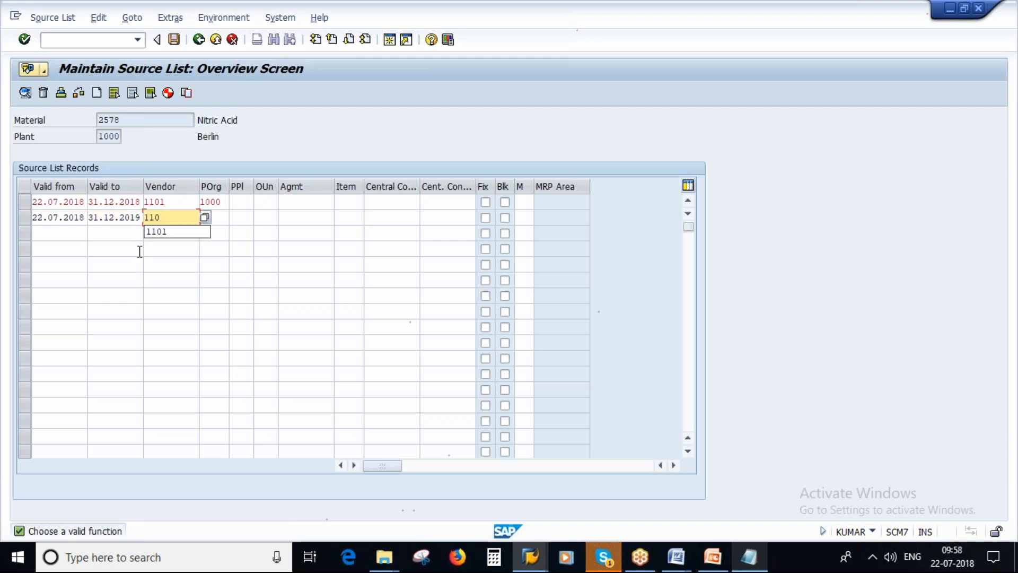
{"action": "type", "text": "2"}
{"action": "key", "text": "Tab"}
{"action": "type", "text": "100"}
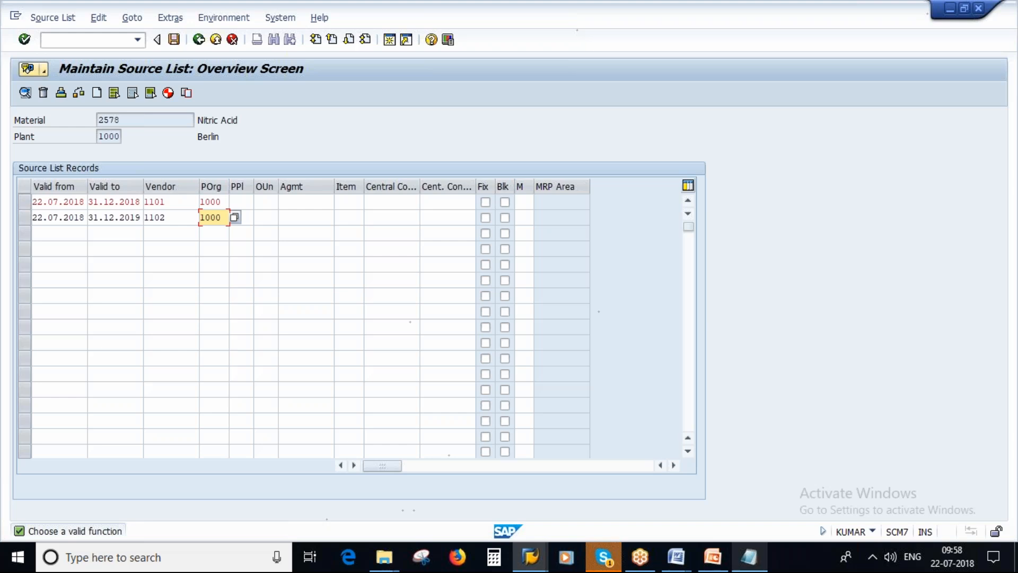
{"action": "type", "text": "0"}
{"action": "key", "text": "Return"}
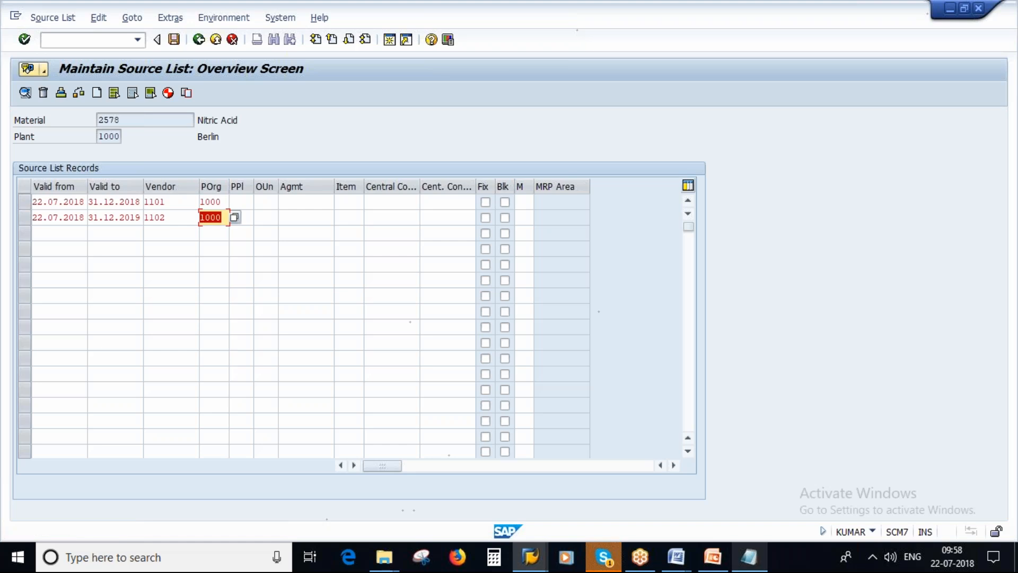
Set the third source list record's validity from 22.07.2018 to 31.12.9999
{"action": "left_click", "coordinate": [51, 236]}
{"action": "type", "text": "2"}
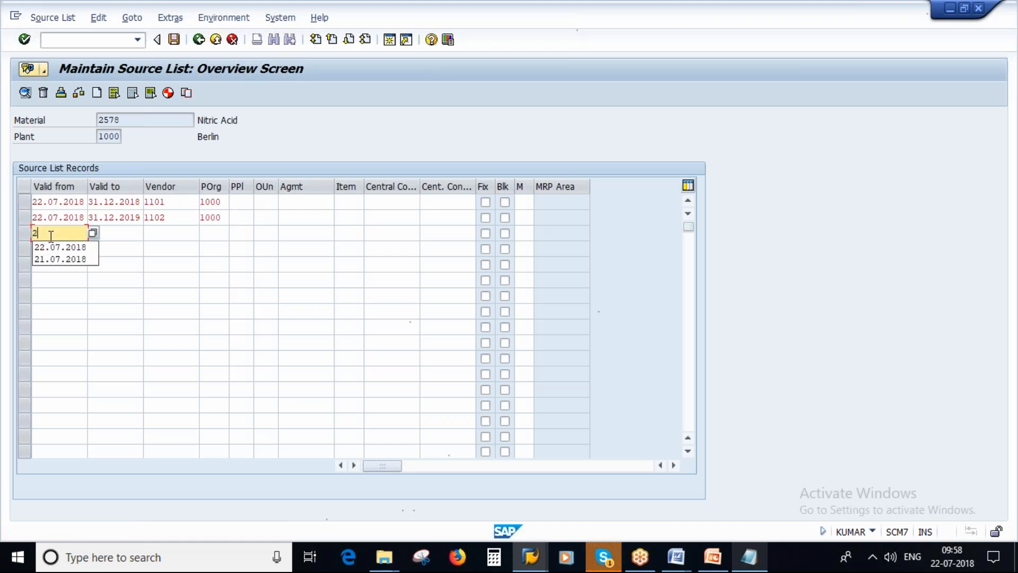
{"action": "type", "text": "2.07.2018"}
{"action": "key", "text": "Tab"}
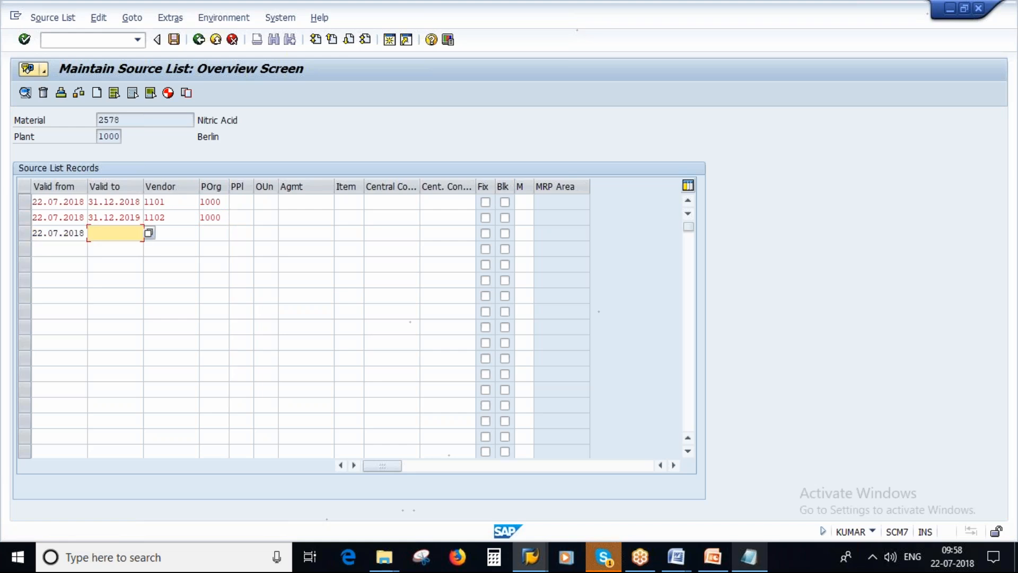
{"action": "type", "text": "31.12.9999"}
Enter vendor 1103 and purchasing organization 1000 in the third source list record
{"action": "key", "text": "Tab"}
{"action": "type", "text": "1103"}
{"action": "key", "text": "Tab"}
{"action": "type", "text": "1000"}
{"action": "key", "text": "Return"}
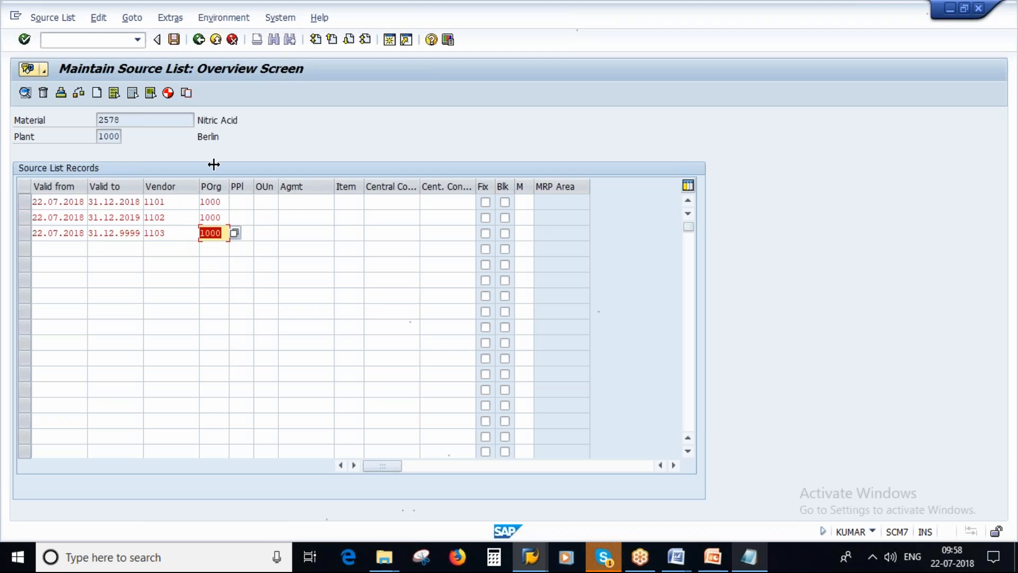
Review the material, the vendors and the validity end dates of all three source list records
{"action": "left_click", "coordinate": [126, 117]}
{"action": "left_click", "coordinate": [175, 214]}
{"action": "left_click", "coordinate": [173, 234]}
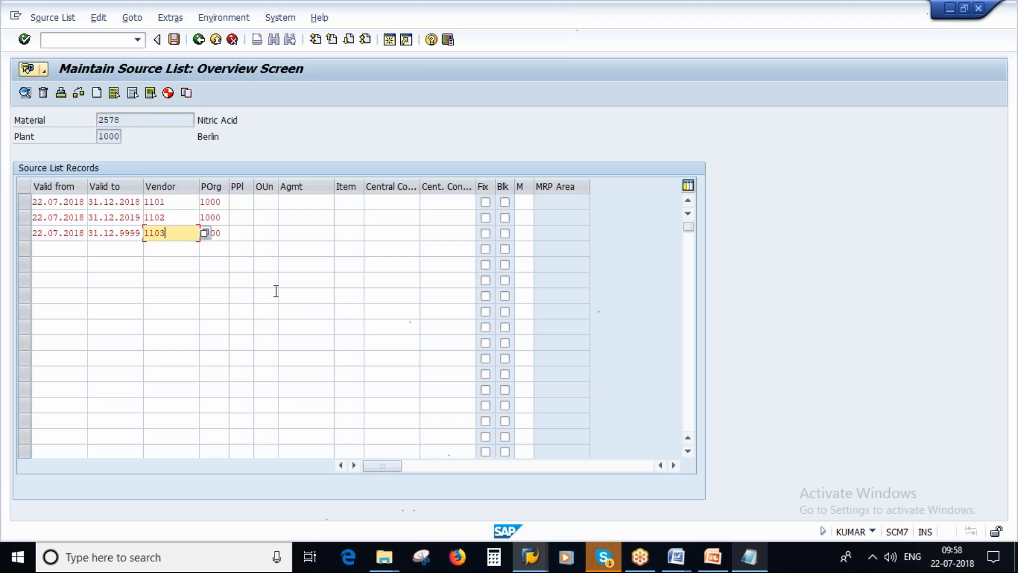
{"action": "left_click", "coordinate": [120, 202]}
{"action": "left_click", "coordinate": [118, 219]}
{"action": "left_click", "coordinate": [118, 235]}
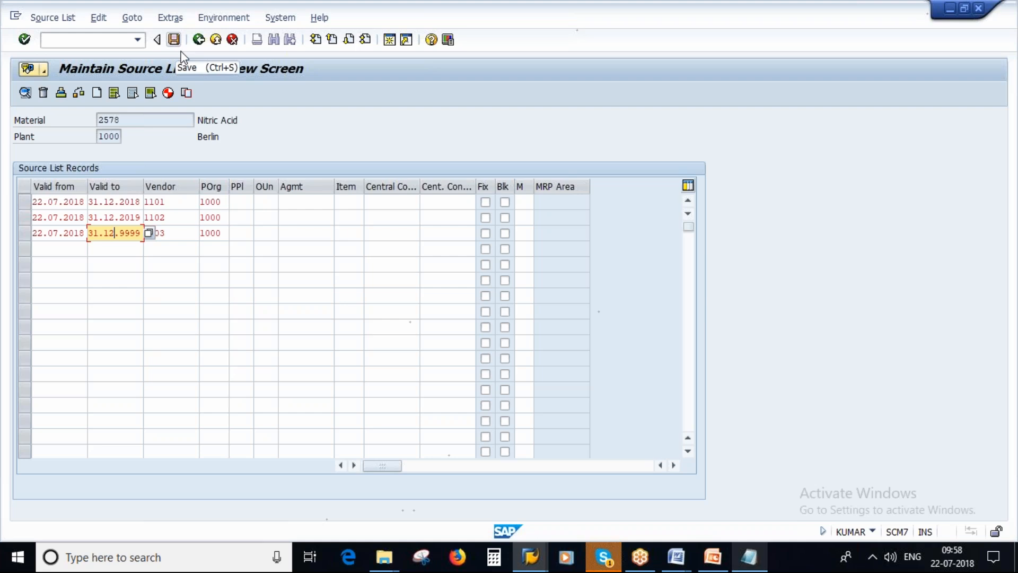
Switch to Notepad and add a line for vendor 1104 below the three noted vendors
{"action": "left_click", "coordinate": [748, 555]}
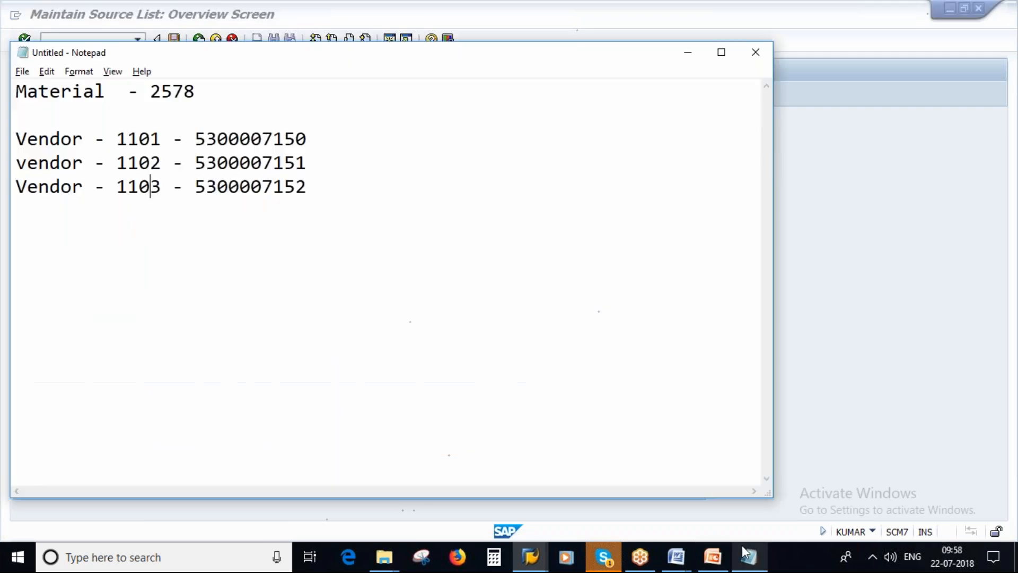
{"action": "type", "text": "vendo"}
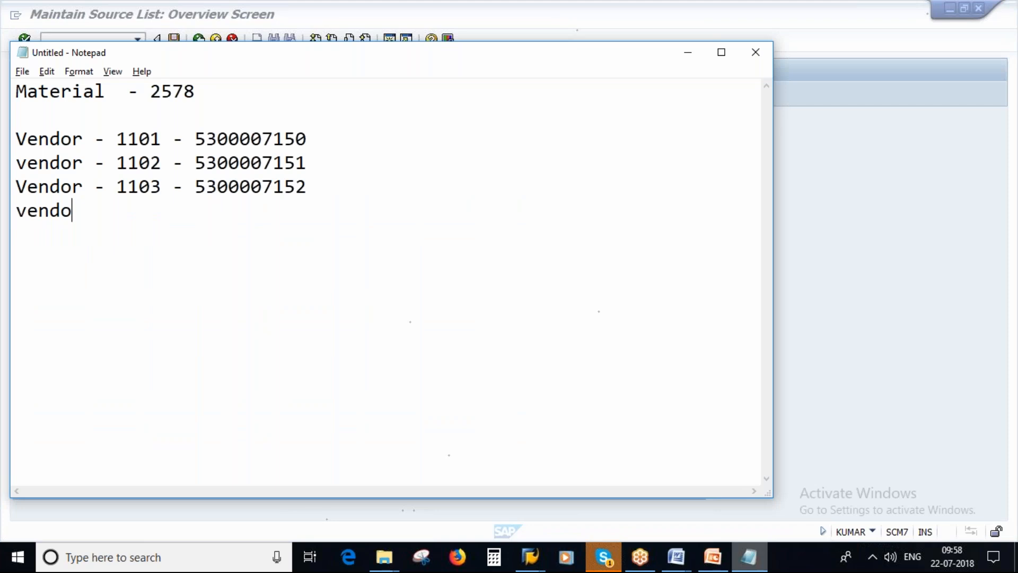
{"action": "type", "text": "r  -1104"}
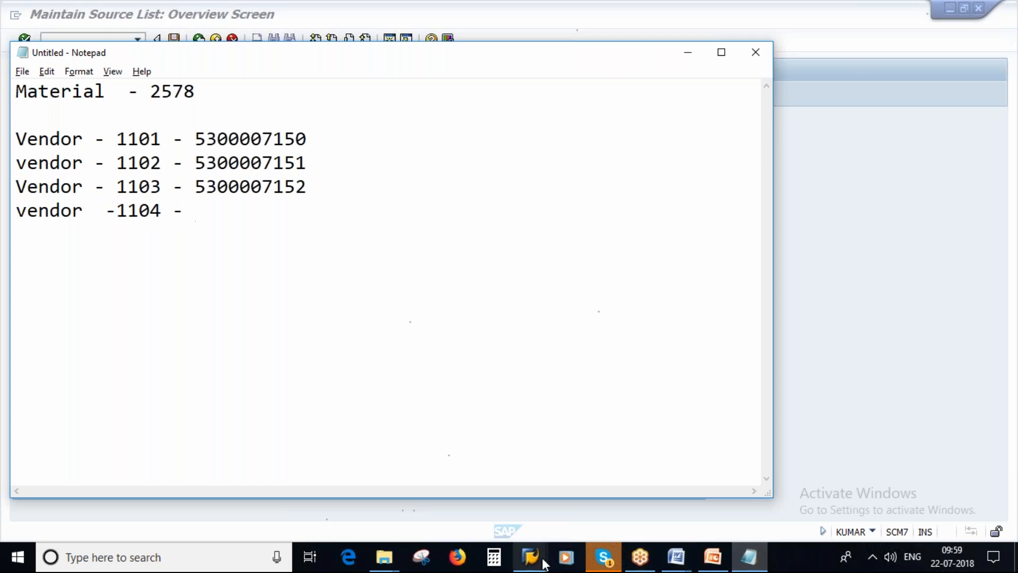
Switch to SAP, open a new session and start ME31K contract creation under the purchasing outline agreements
{"action": "mouse_move", "coordinate": [530, 556]}
{"action": "left_click", "coordinate": [670, 485]}
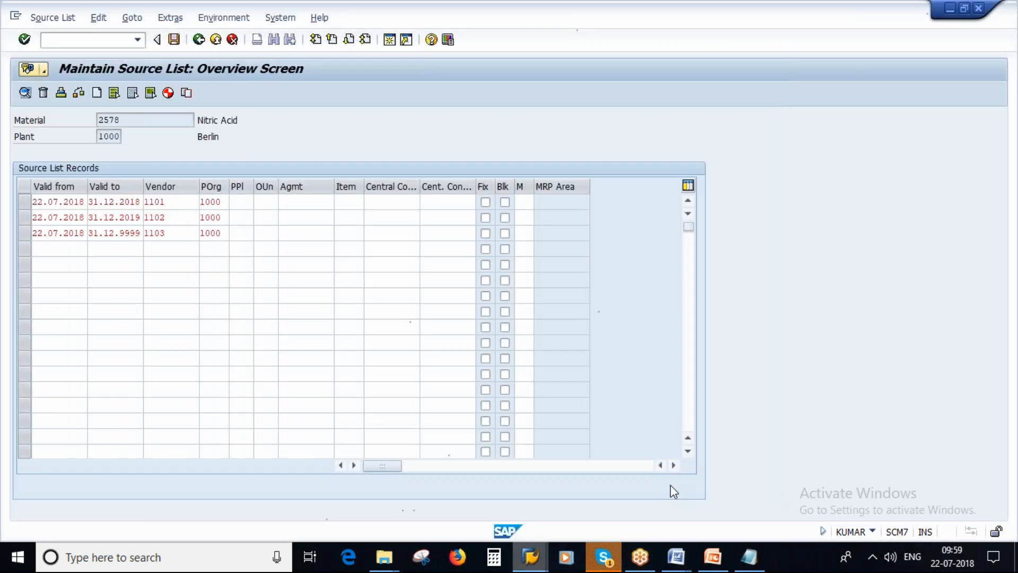
{"action": "left_click", "coordinate": [390, 40]}
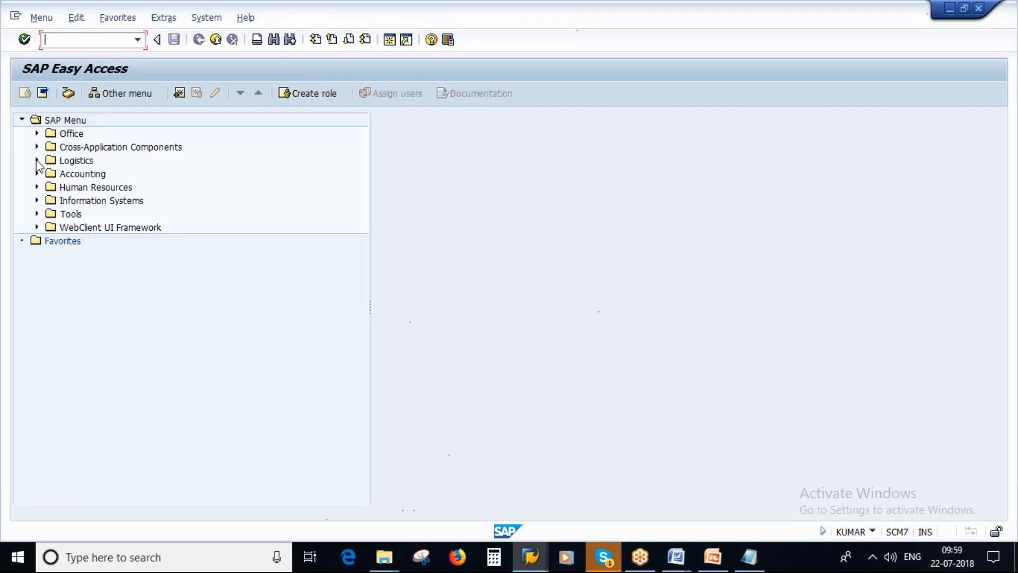
{"action": "left_click", "coordinate": [37, 161]}
{"action": "left_click", "coordinate": [51, 214]}
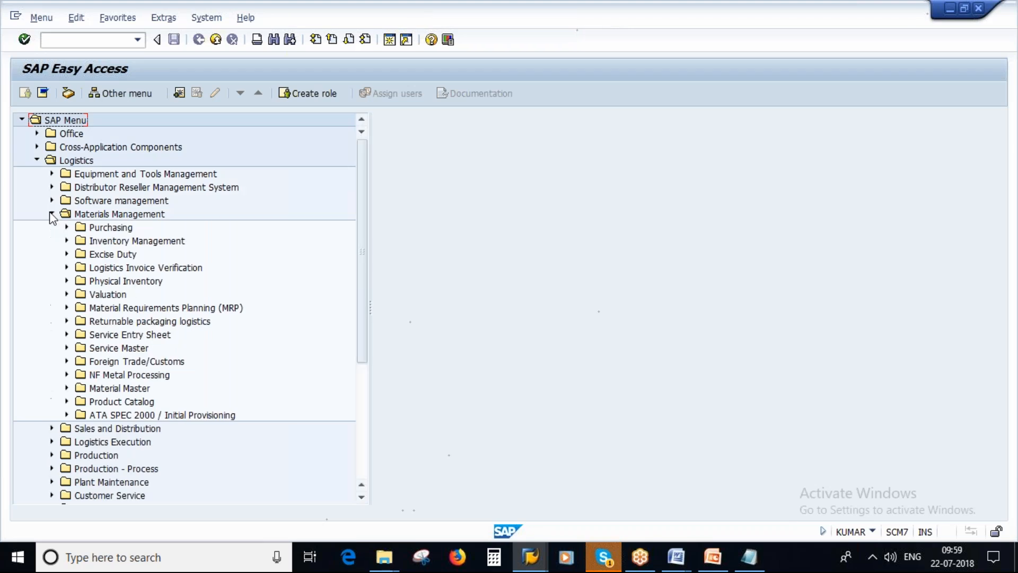
{"action": "left_click", "coordinate": [67, 228]}
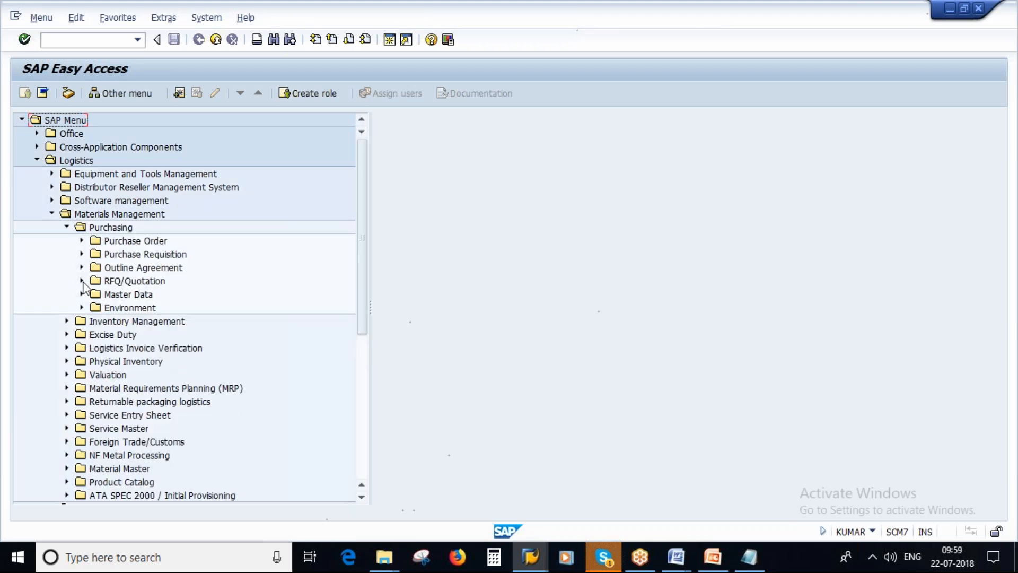
{"action": "left_click", "coordinate": [82, 268]}
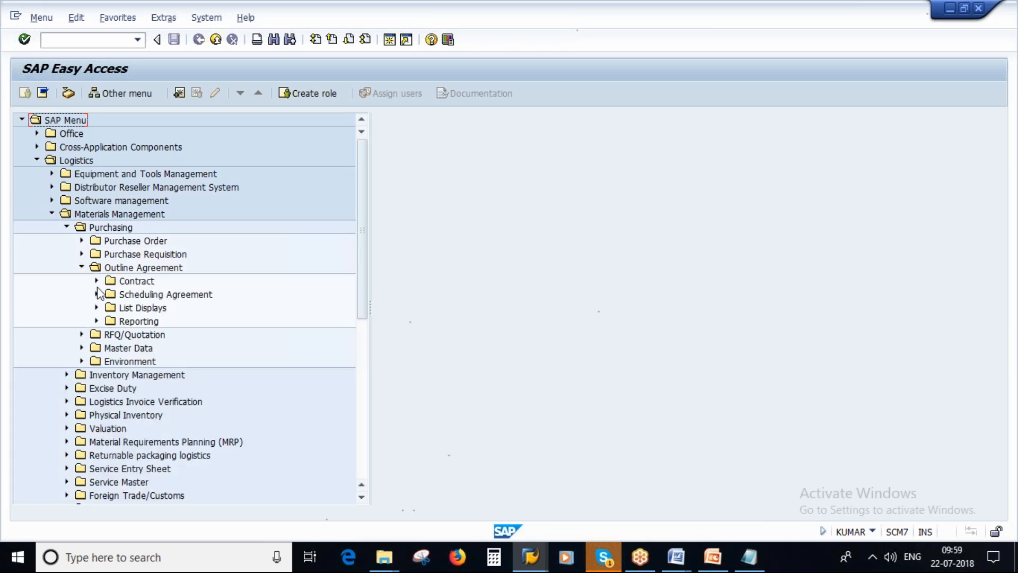
{"action": "left_click", "coordinate": [97, 281]}
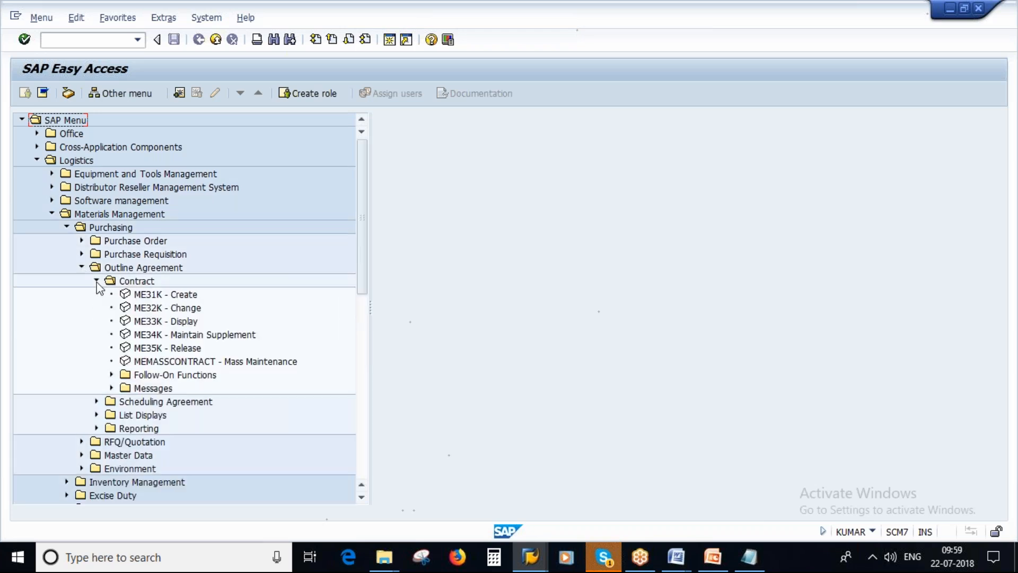
{"action": "double_click", "coordinate": [177, 296]}
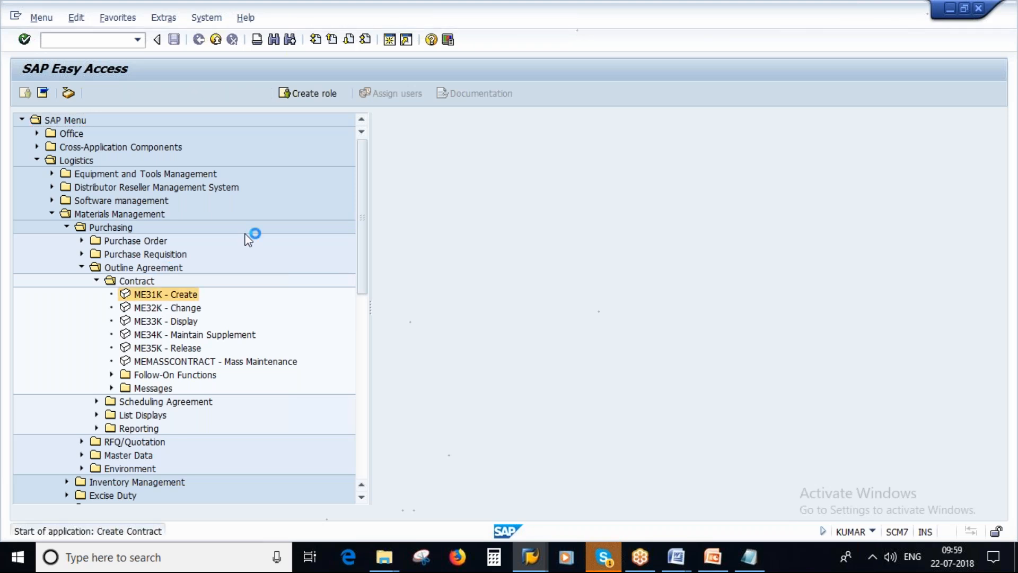
Fill in the initial contract data with vendor 1104, agreement type MK (Quantity contract), purchasing group 000 and plant 1000, and continue to the header
{"action": "type", "text": "1104"}
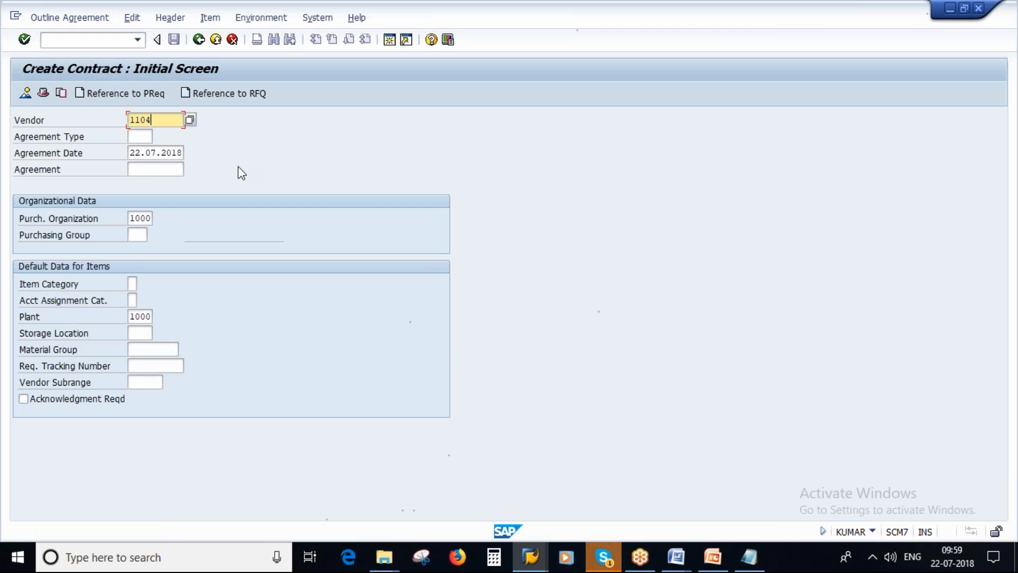
{"action": "key", "text": "Tab"}
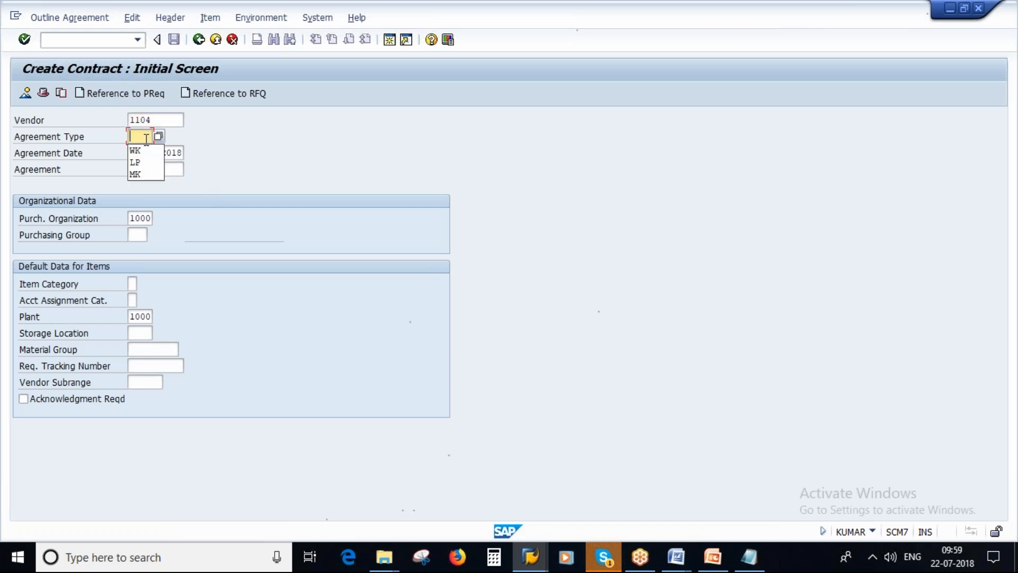
{"action": "left_click", "coordinate": [158, 136]}
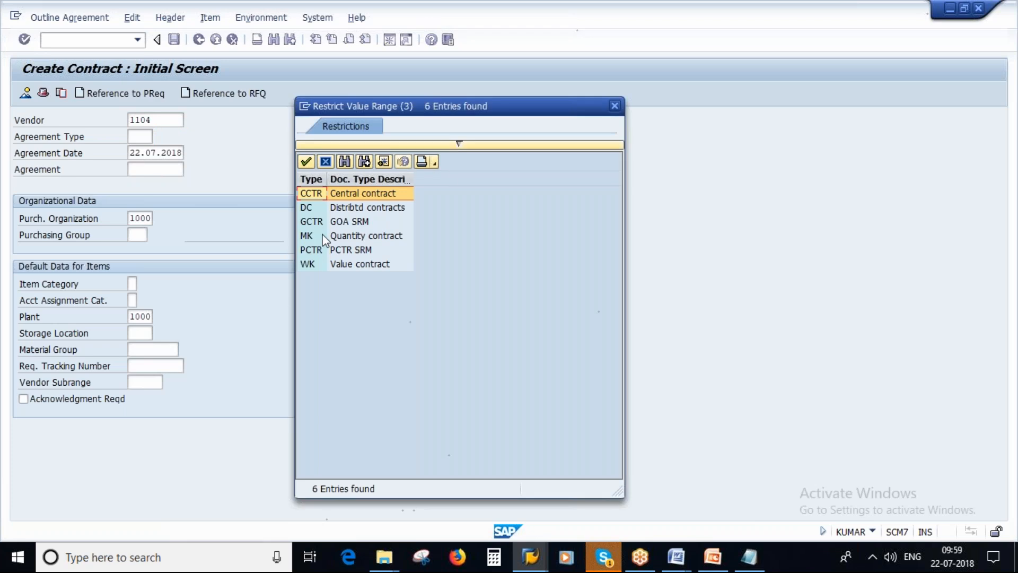
{"action": "left_click", "coordinate": [348, 236]}
{"action": "double_click", "coordinate": [348, 236]}
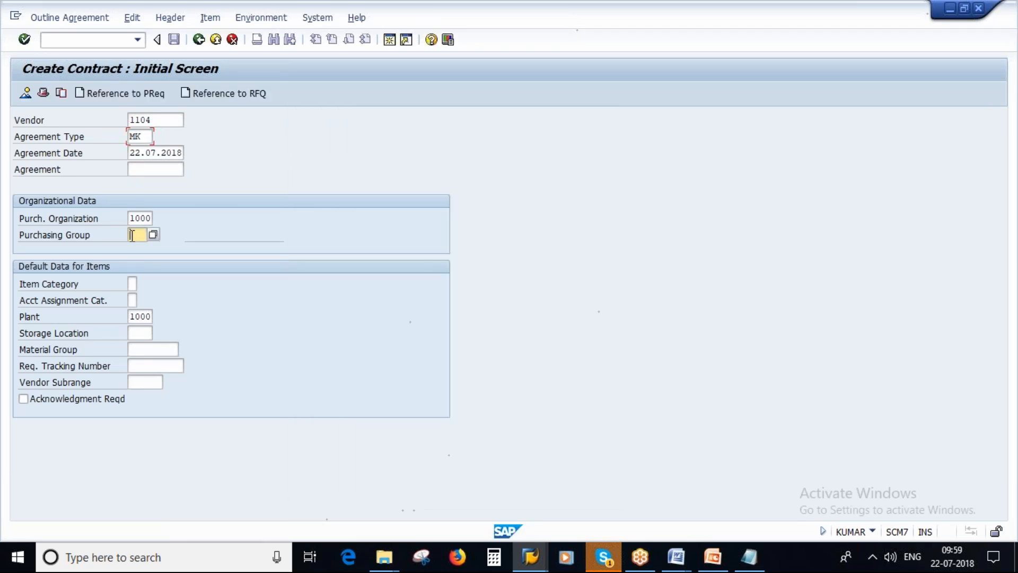
{"action": "type", "text": "000"}
{"action": "left_click", "coordinate": [130, 317]}
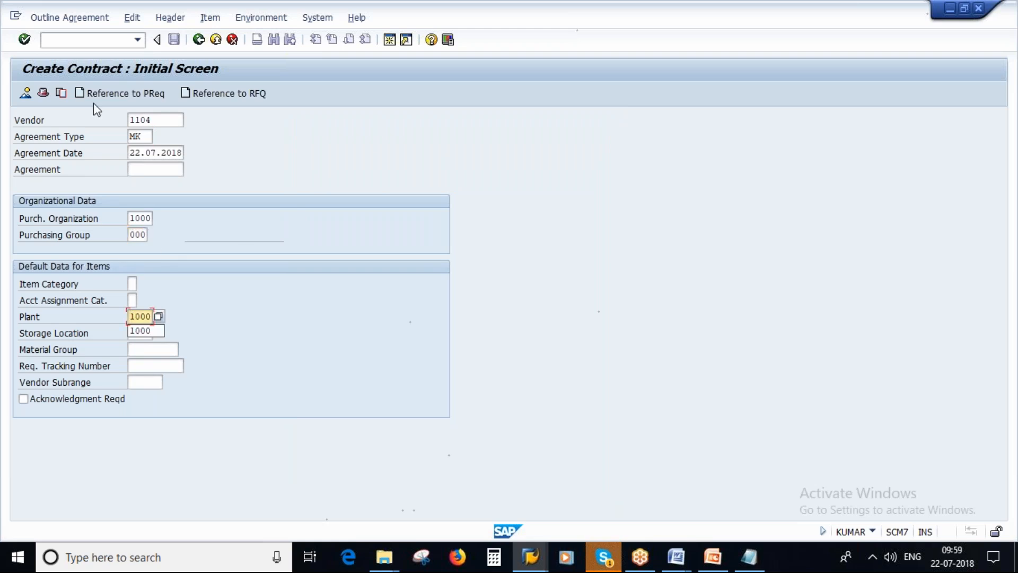
{"action": "key", "text": "Return"}
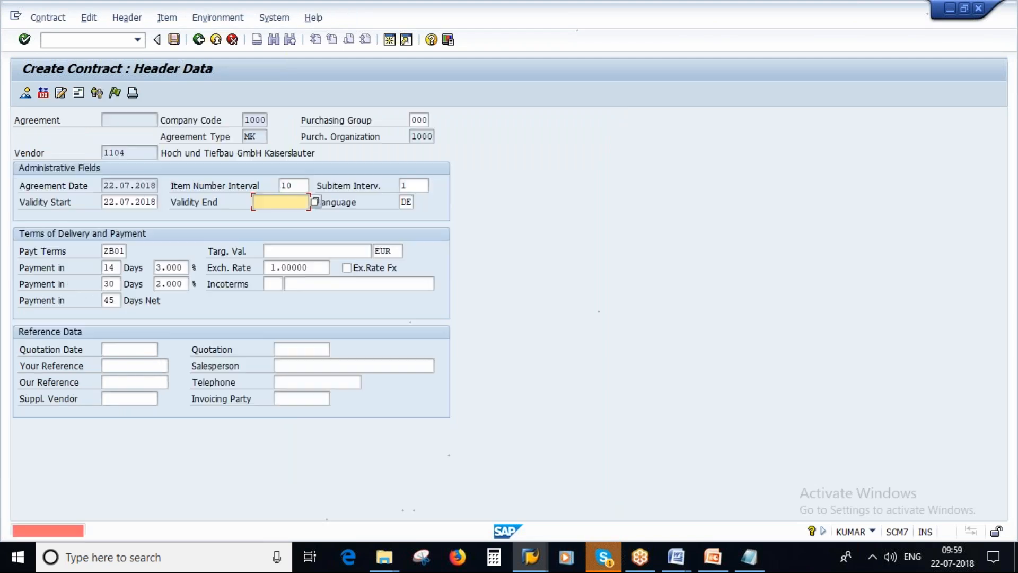
Set the contract's validity end to 31.12.2019 and continue to the item overview
{"action": "type", "text": "31"}
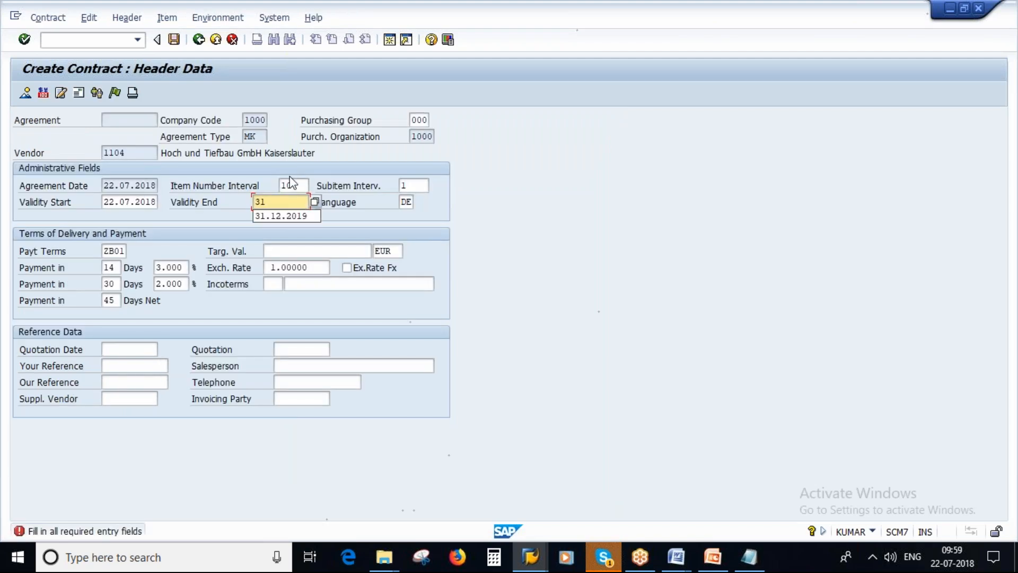
{"action": "left_click", "coordinate": [284, 216]}
{"action": "key", "text": "Return"}
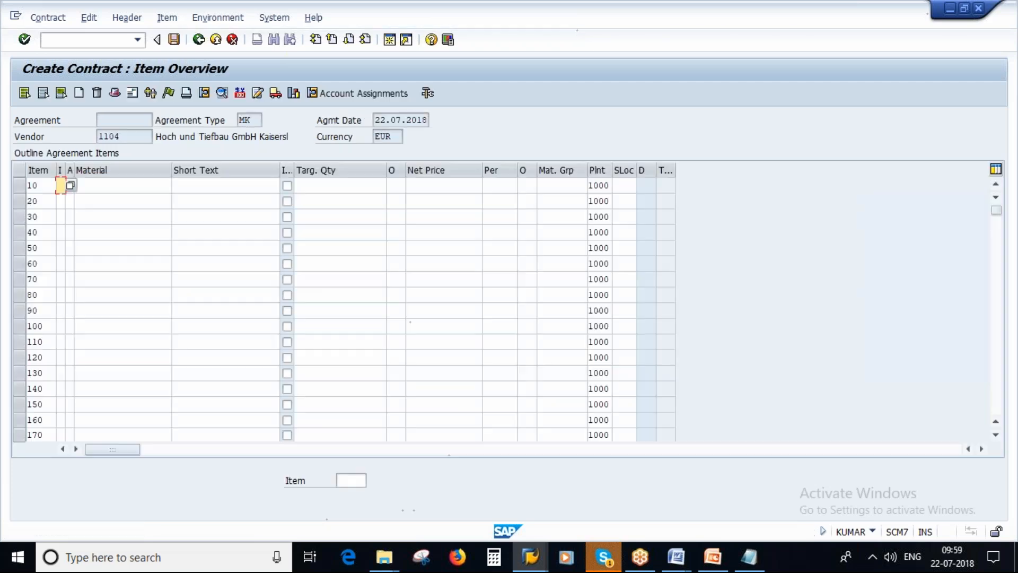
Enter material 2578 with a target quantity of 10000 in contract item 10, checking the material number in Notepad
{"action": "double_click", "coordinate": [106, 185]}
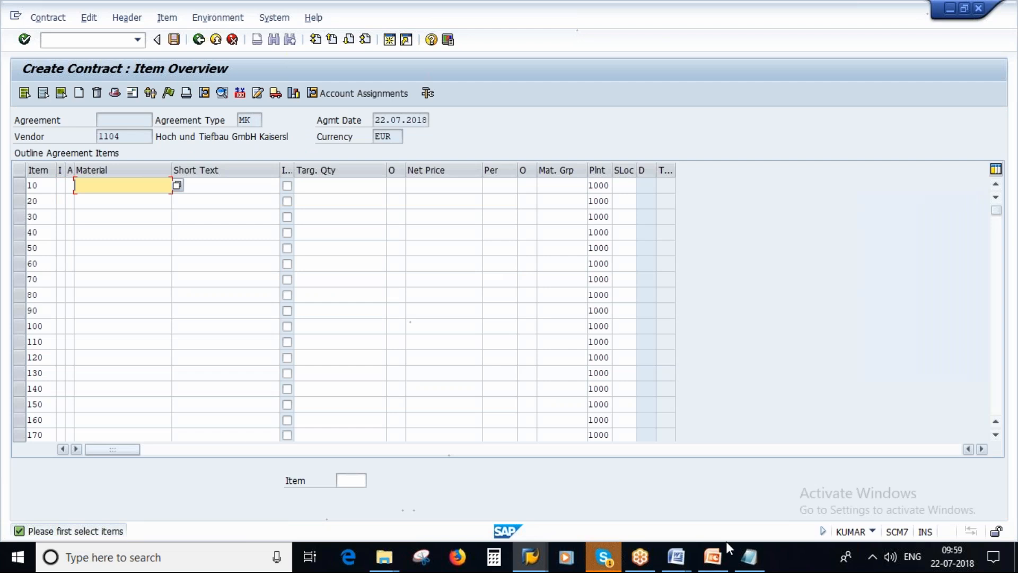
{"action": "left_click", "coordinate": [748, 557]}
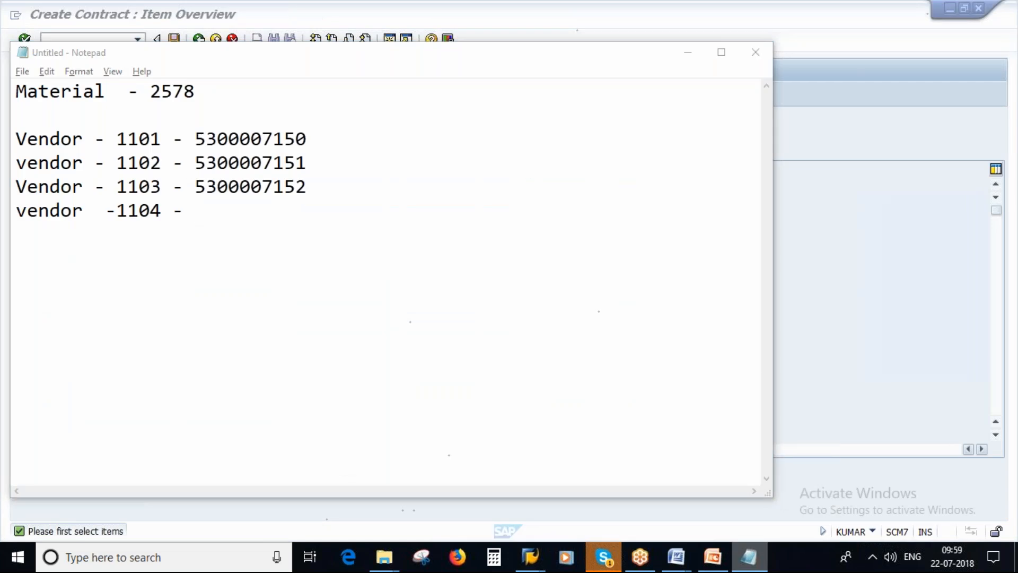
{"action": "key", "text": "alt+Tab"}
{"action": "type", "text": "2578"}
{"action": "key", "text": "Tab"}
{"action": "key", "text": "Tab"}
{"action": "key", "text": "Tab"}
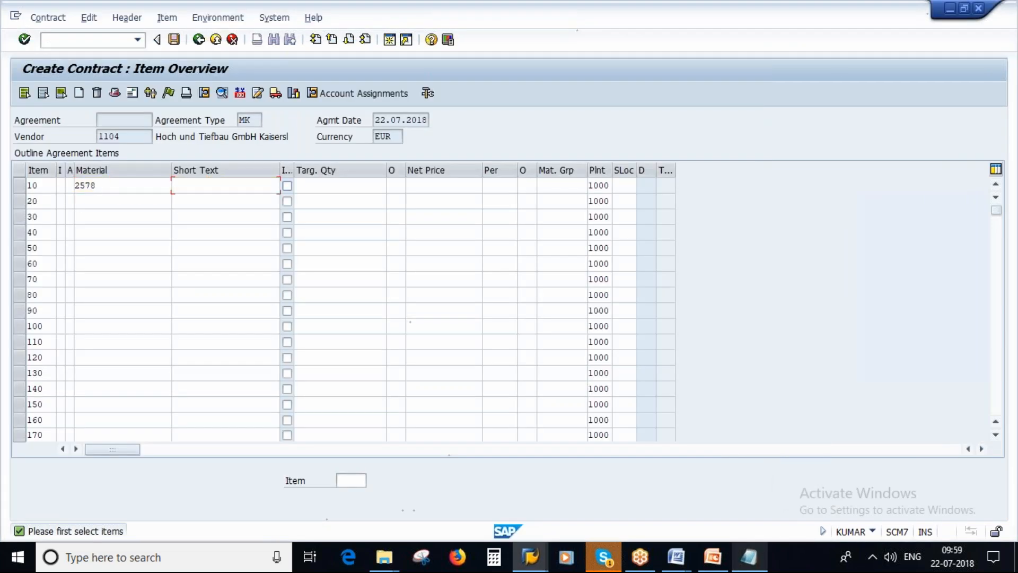
{"action": "type", "text": "10000"}
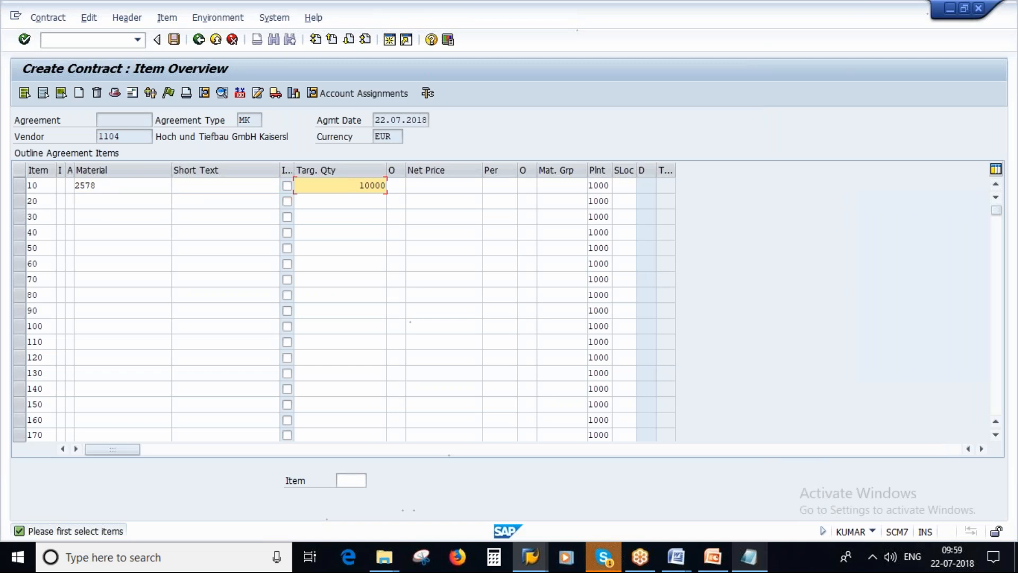
{"action": "key", "text": "Return"}
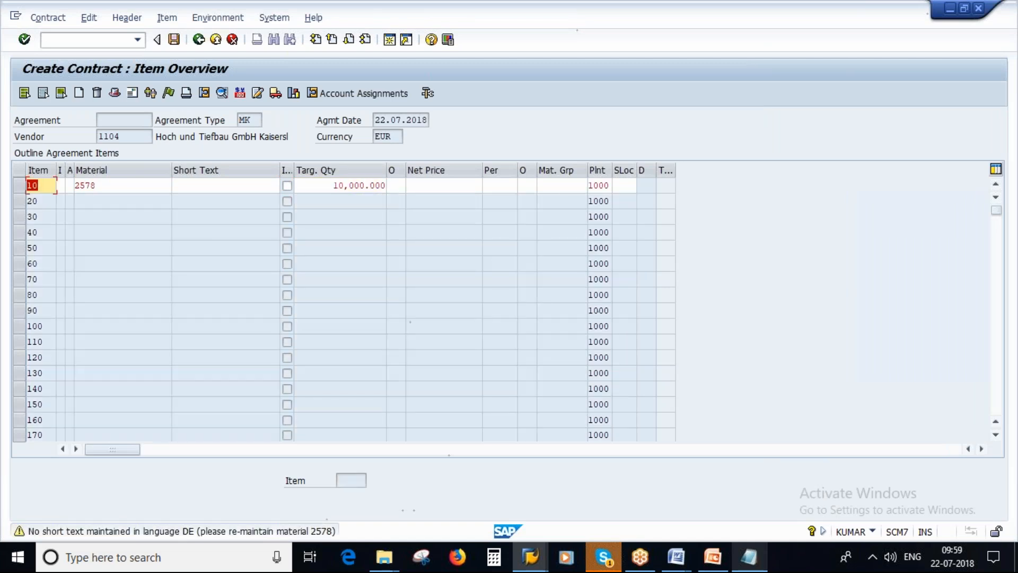
Set the net price of item 10 to 20 and save the contract
{"action": "left_click", "coordinate": [431, 187]}
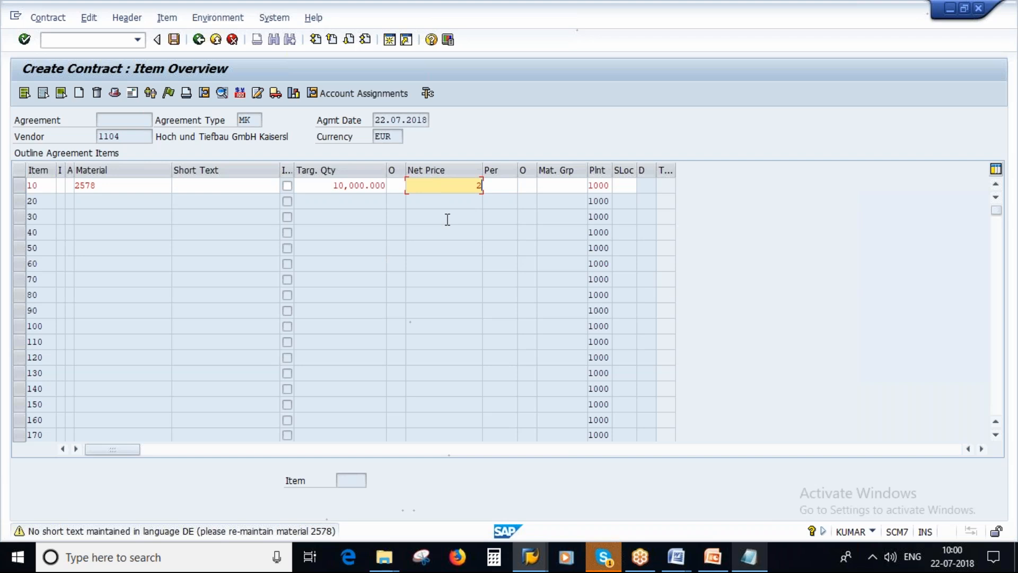
{"action": "key", "text": "Return"}
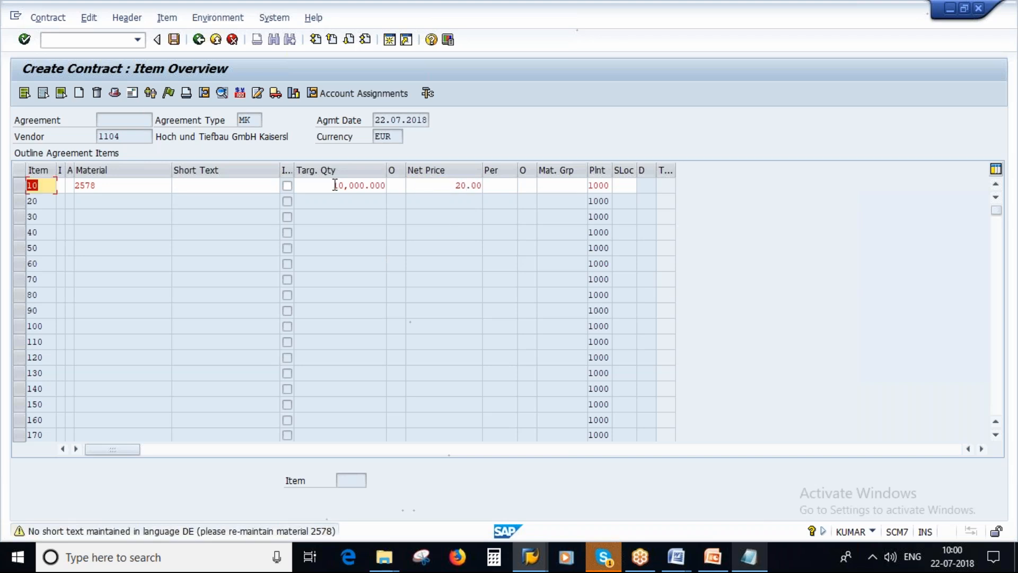
{"action": "key", "text": "Return"}
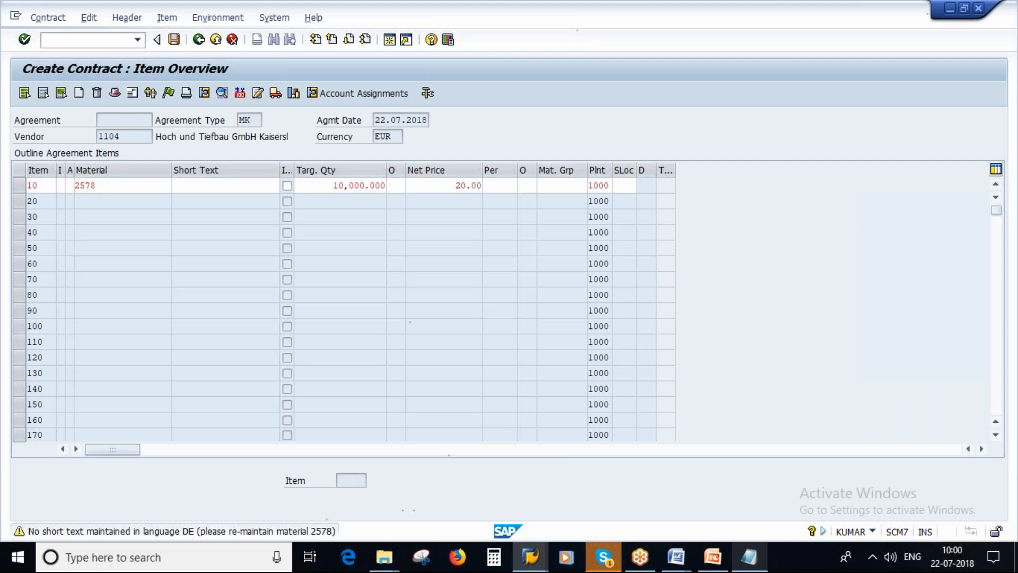
{"action": "key", "text": "ctrl+s"}
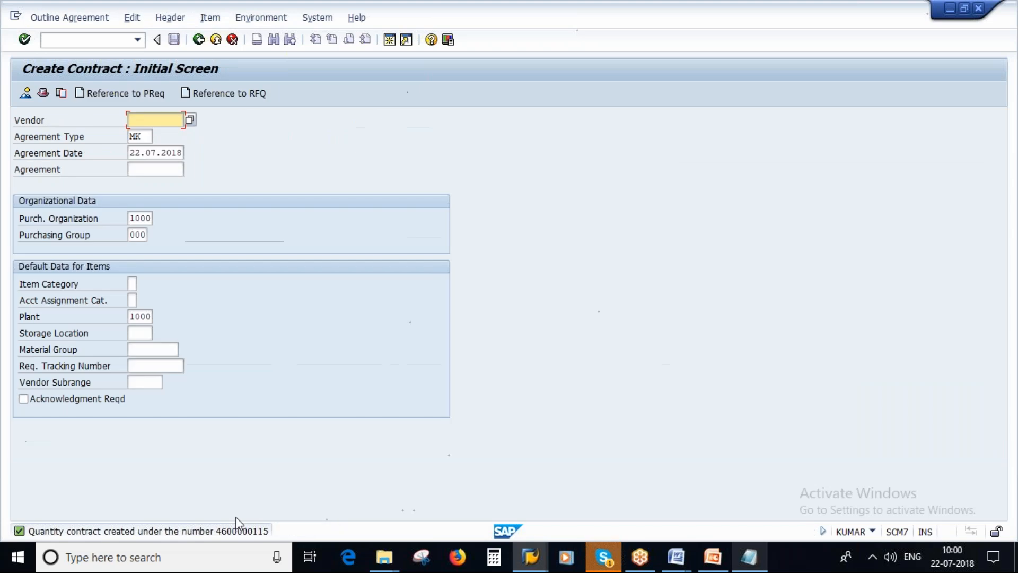
Copy the new contract's number from the message details to the vendor 1104 line in Notepad
{"action": "key", "text": "F3"}
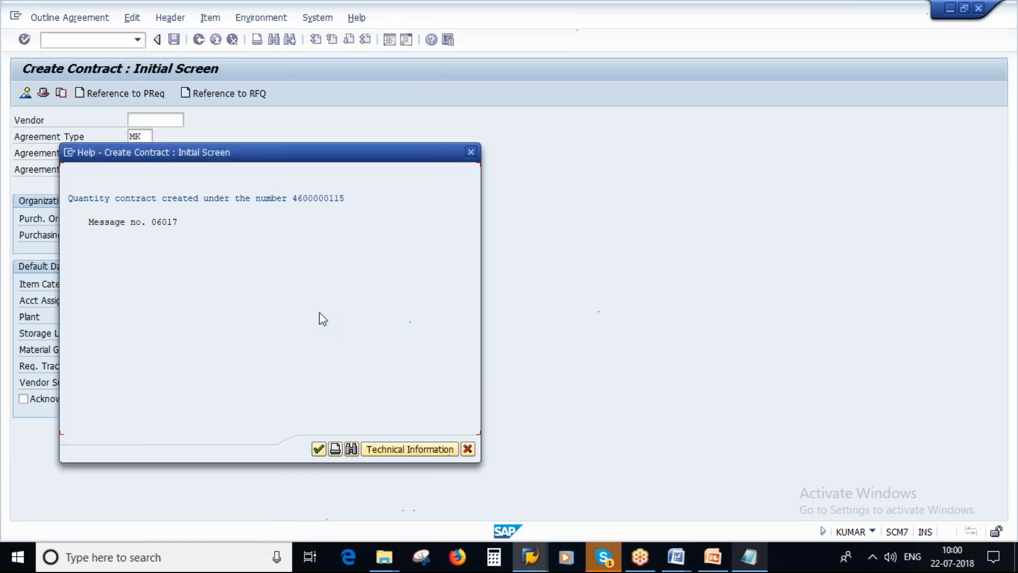
{"action": "key", "text": "ctrl+y"}
{"action": "left_click_drag", "start_coordinate": [293, 198], "coordinate": [356, 197]}
{"action": "key", "text": "ctrl+c"}
{"action": "left_click", "coordinate": [750, 559]}
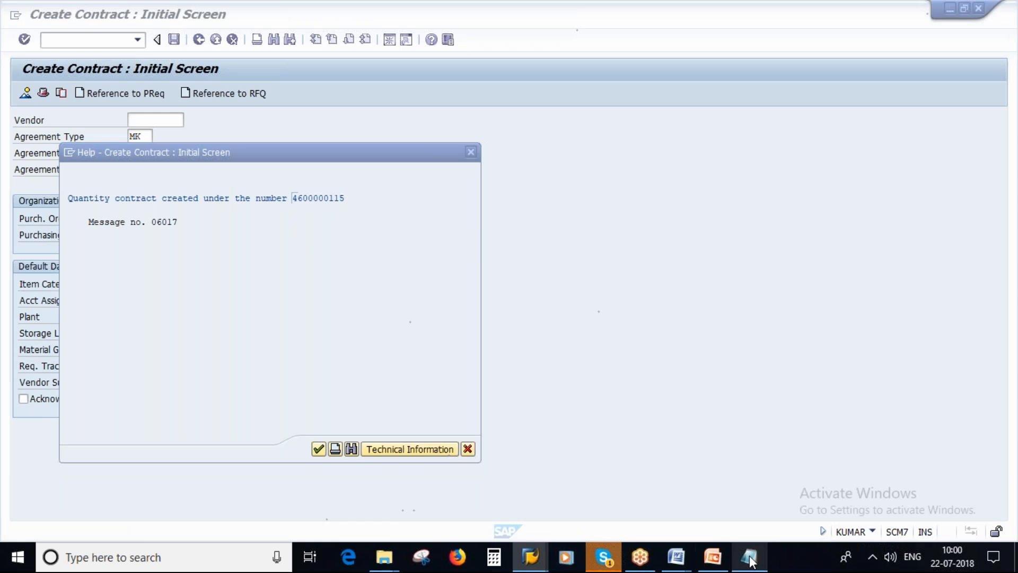
{"action": "key", "text": "ctrl+v"}
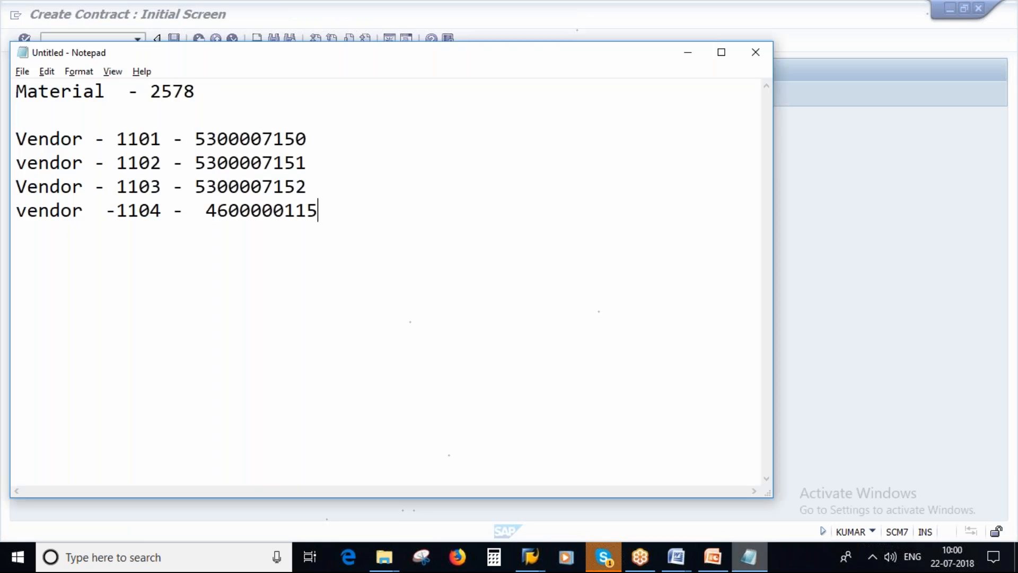
Switch back to SAP, close the message details and return to the Maintain Source List session
{"action": "key", "text": "alt+Tab"}
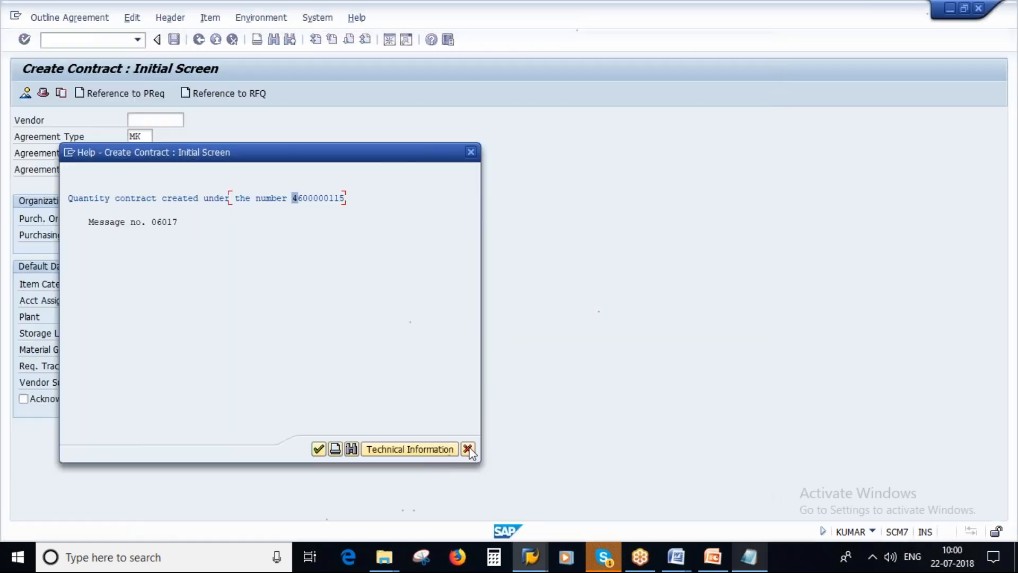
{"action": "left_click", "coordinate": [468, 450]}
{"action": "mouse_move", "coordinate": [530, 557]}
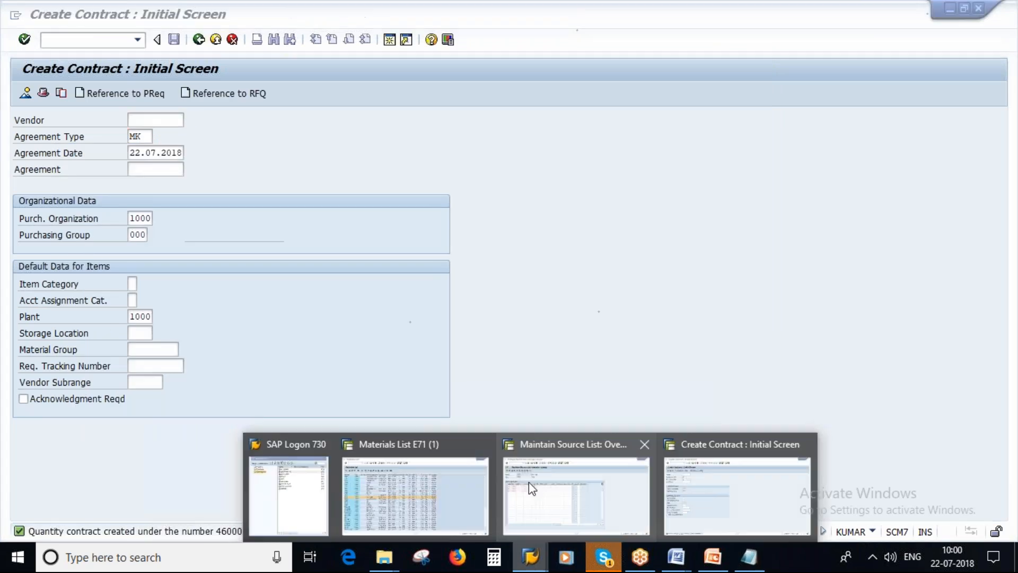
{"action": "left_click", "coordinate": [532, 489]}
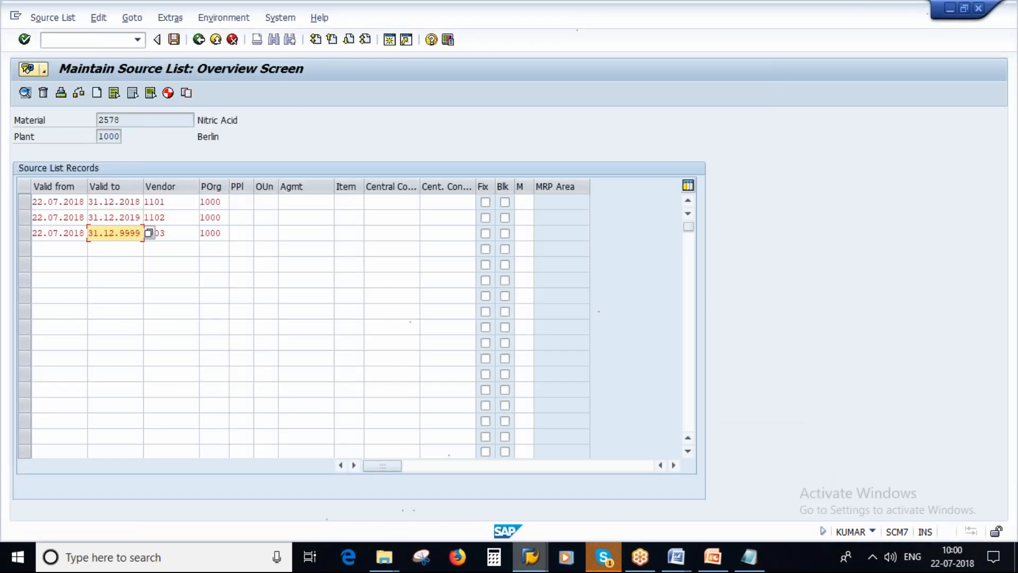
Switch to PowerPoint and examine the Source List slide with its validity, vendor and contract columns
{"action": "left_click", "coordinate": [713, 557]}
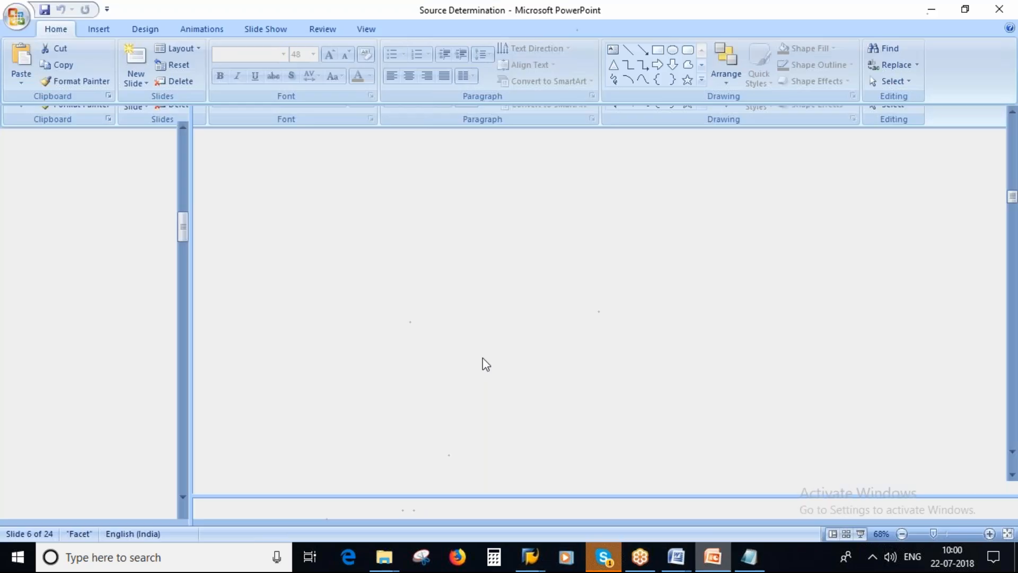
{"action": "left_click", "coordinate": [71, 310]}
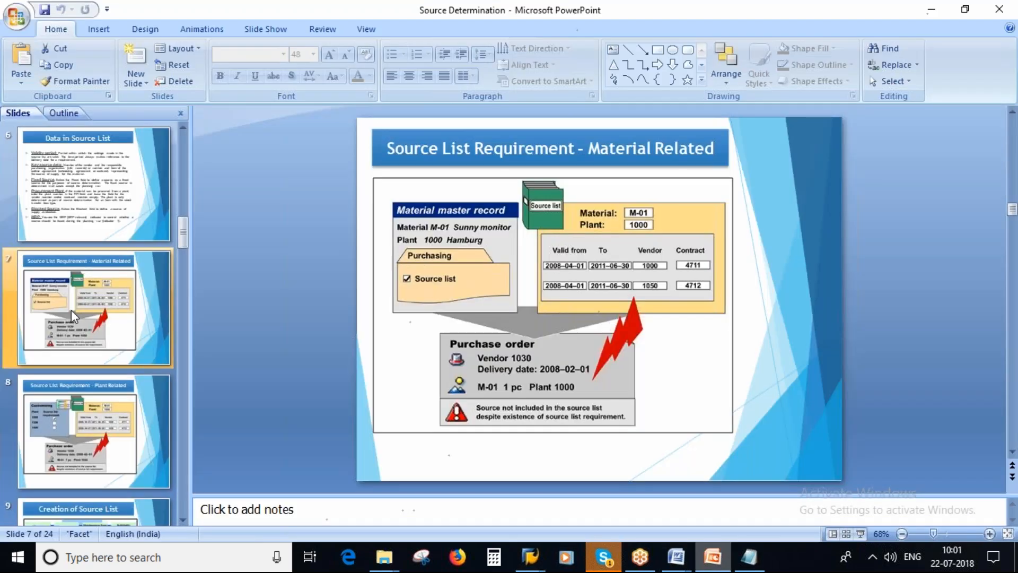
{"action": "key", "text": "Up"}
{"action": "key", "text": "Up"}
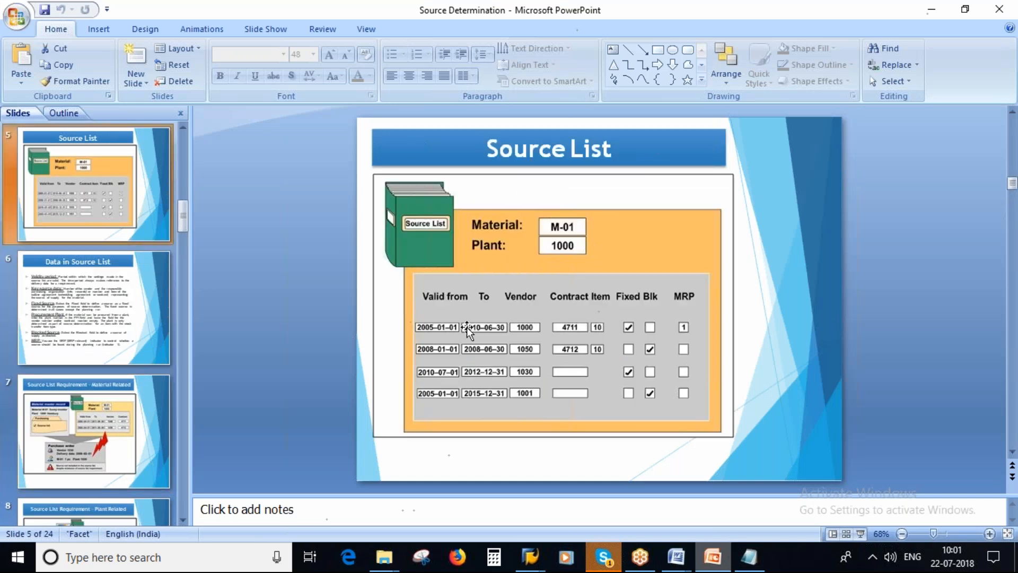
Switch back to SAP, leave the source list without saving its records, and reopen it for material 2578 in plant 1000
{"action": "key", "text": "alt+Tab"}
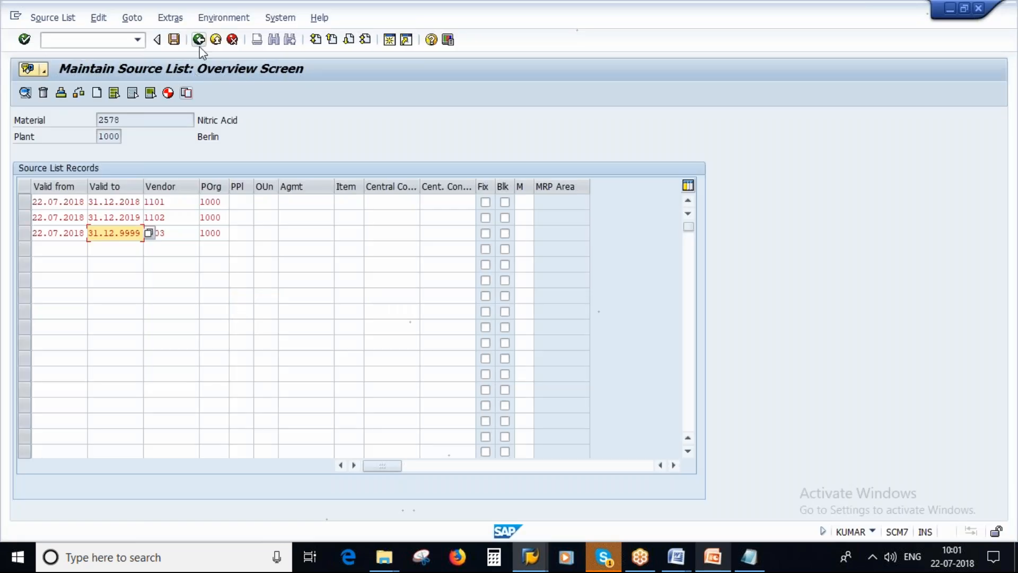
{"action": "left_click", "coordinate": [199, 40]}
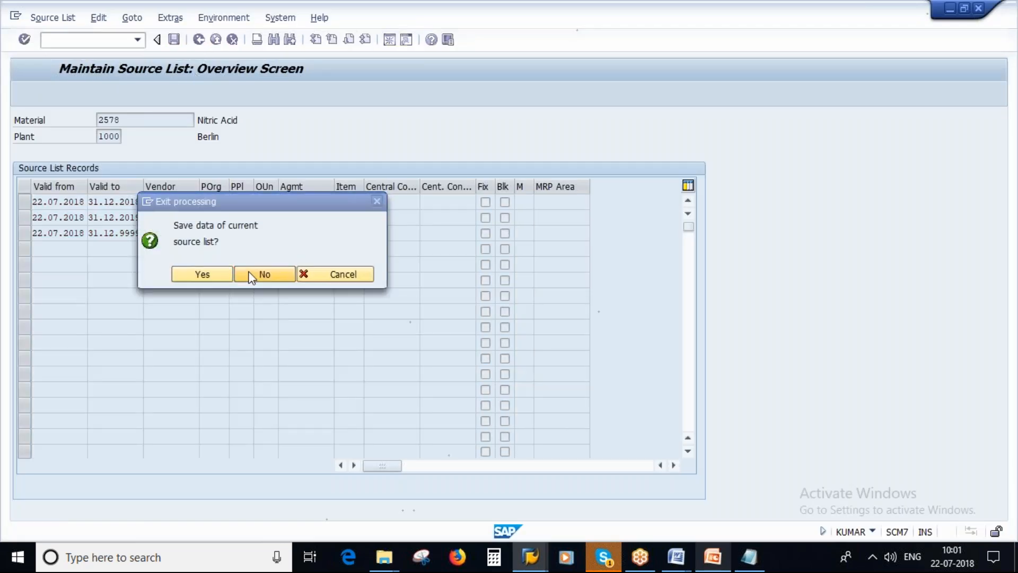
{"action": "left_click", "coordinate": [251, 274]}
{"action": "key", "text": "Return"}
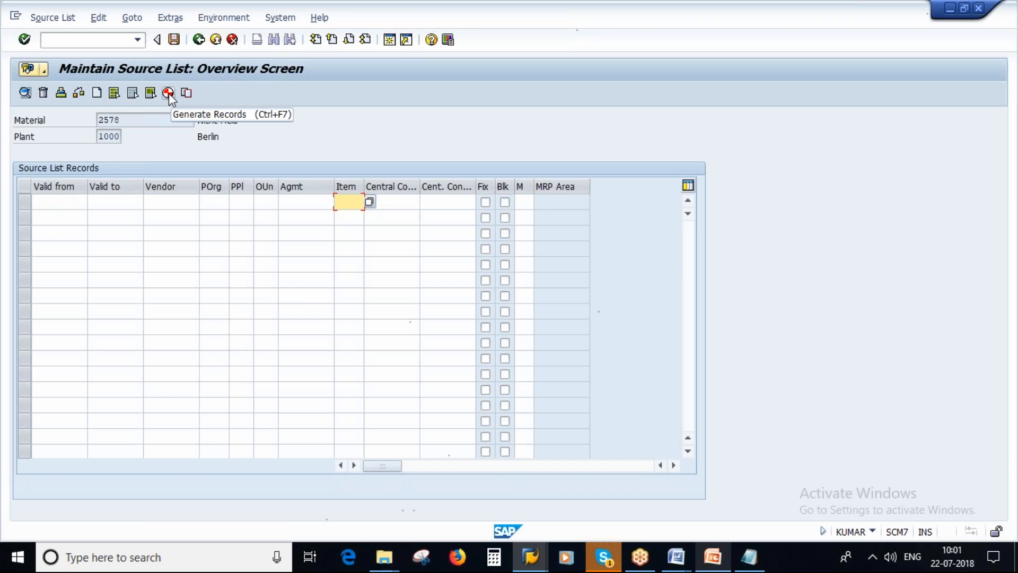
Generate the source list records for material 2578 with the validity period 22.07.2018 to 31.12.2999
{"action": "left_click", "coordinate": [121, 119]}
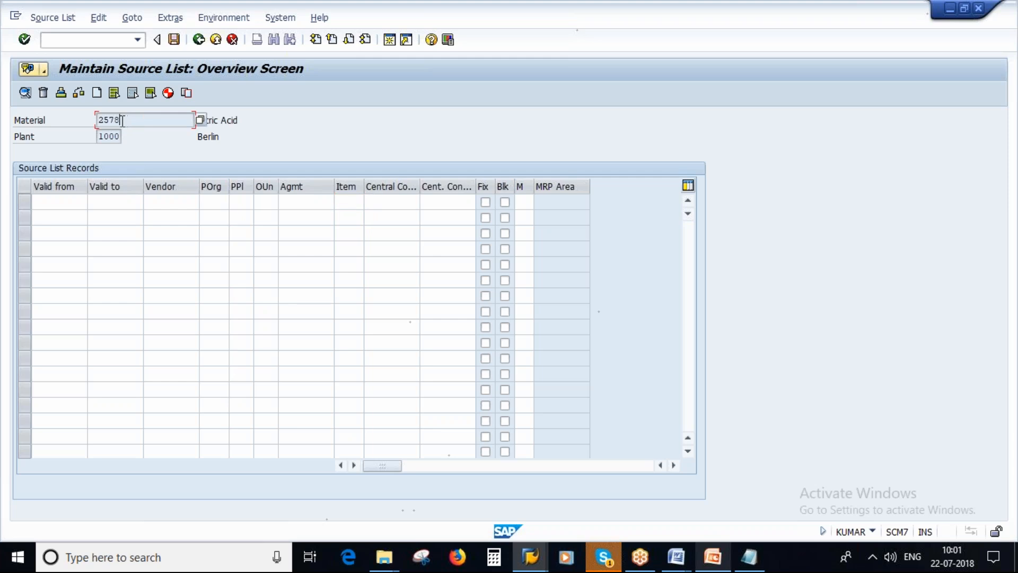
{"action": "double_click", "coordinate": [116, 119]}
{"action": "left_click", "coordinate": [168, 93]}
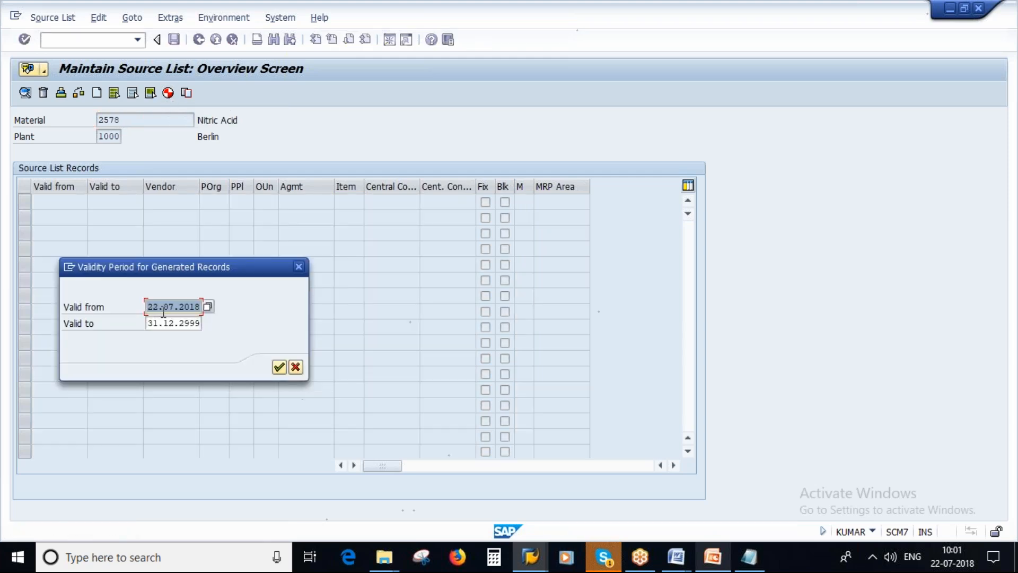
{"action": "left_click", "coordinate": [275, 368]}
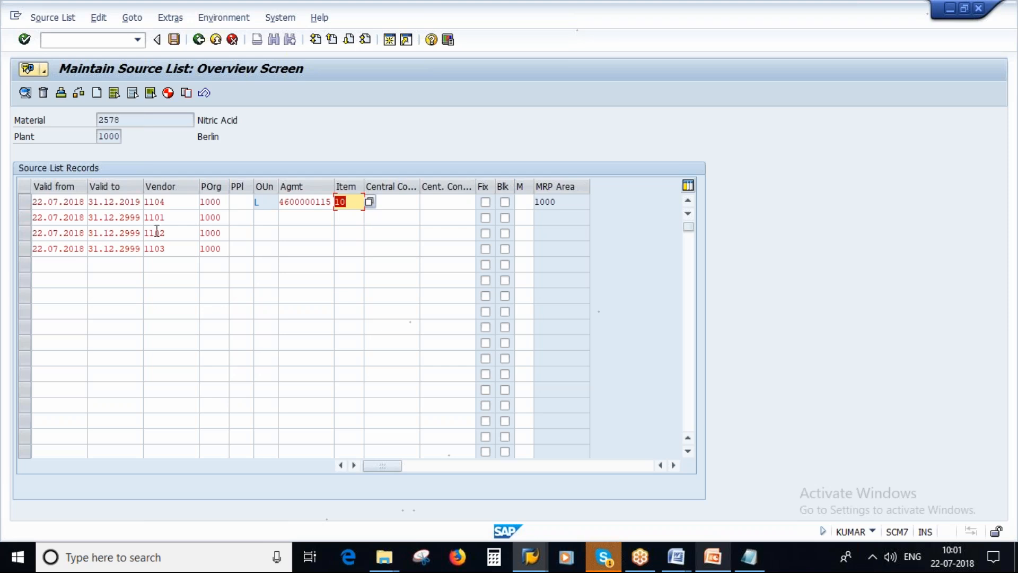
Check the vendor and agreement entries of the generated records and save the source list
{"action": "double_click", "coordinate": [170, 221]}
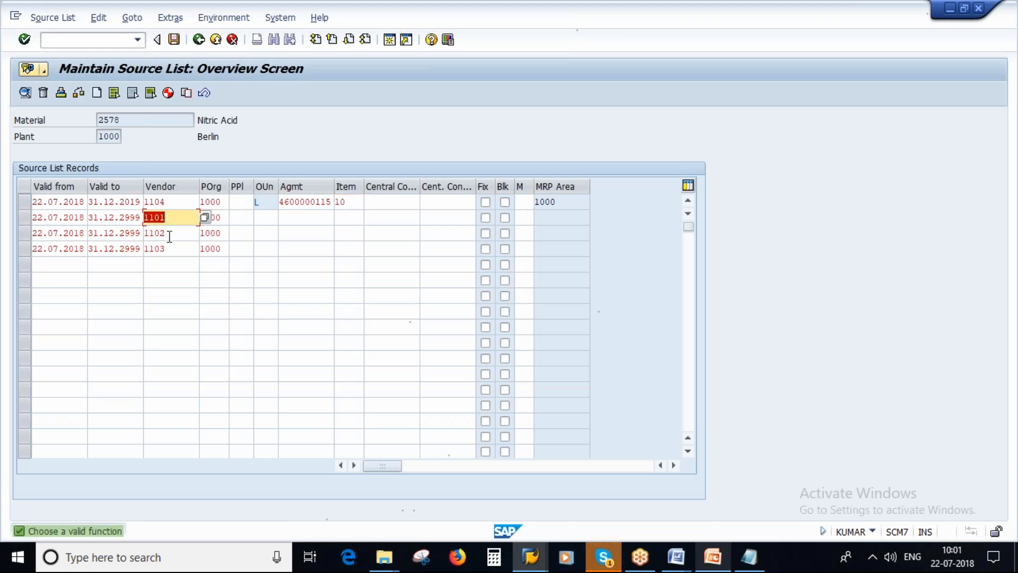
{"action": "left_click", "coordinate": [168, 233]}
{"action": "double_click", "coordinate": [169, 248]}
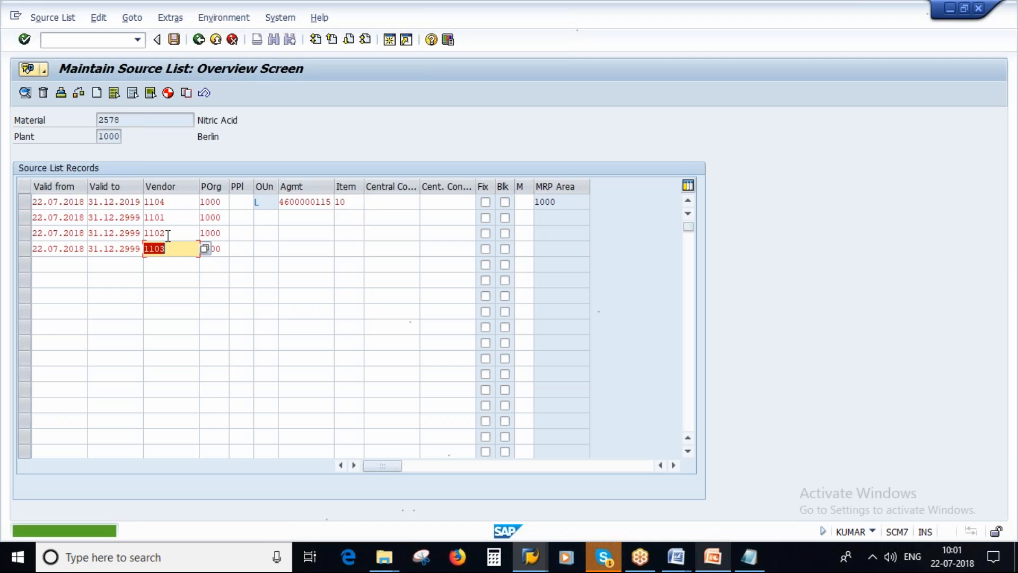
{"action": "double_click", "coordinate": [170, 201]}
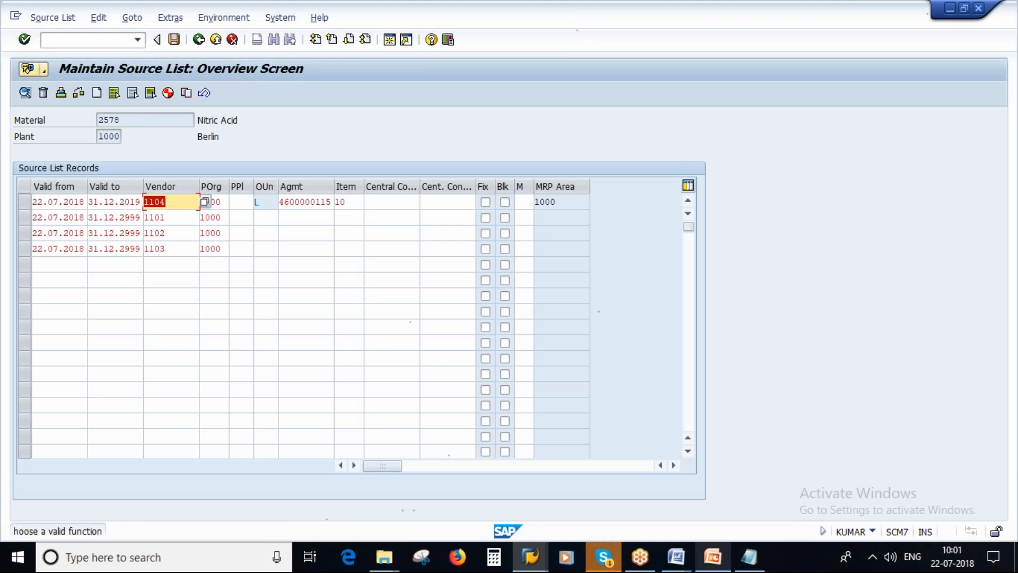
{"action": "double_click", "coordinate": [309, 206]}
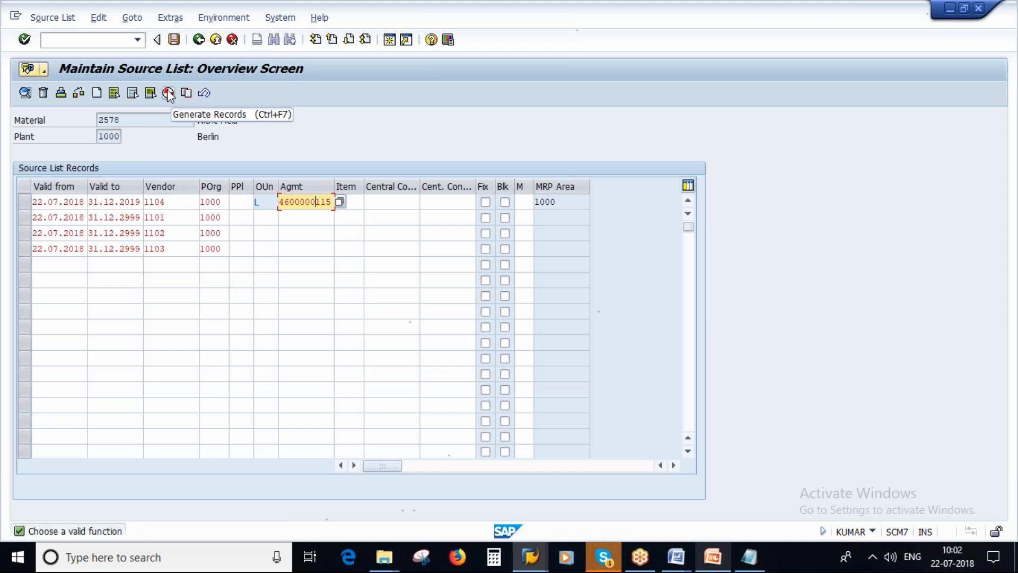
{"action": "left_click", "coordinate": [174, 40]}
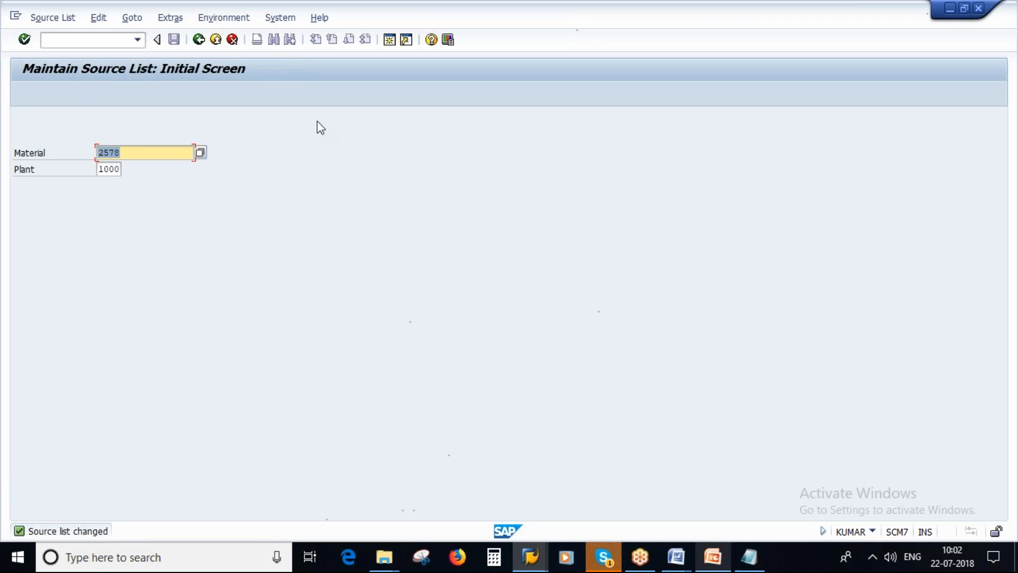
Switch to PowerPoint and show the Data in Source List slide
{"action": "left_click", "coordinate": [712, 557]}
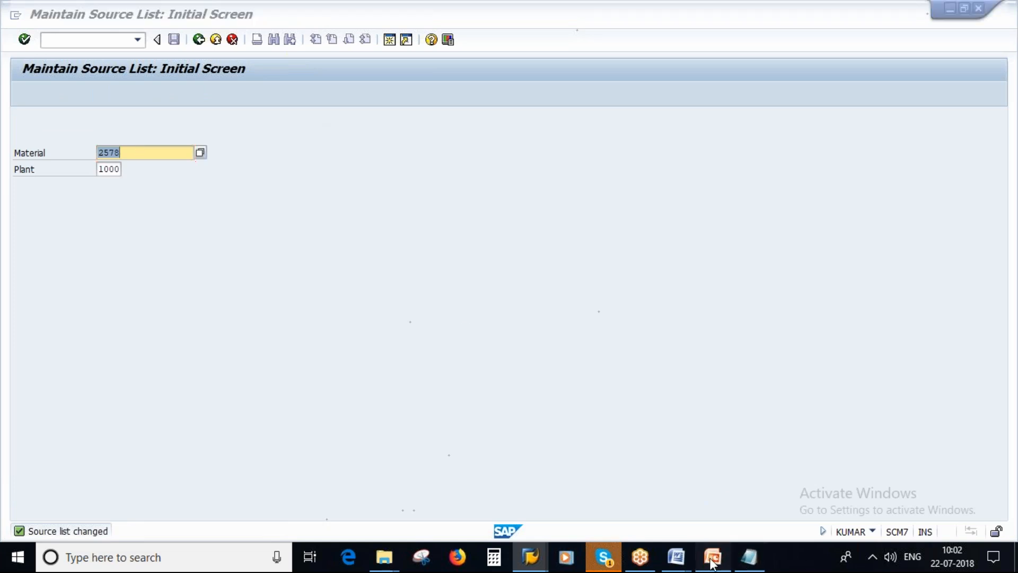
{"action": "left_click", "coordinate": [76, 315]}
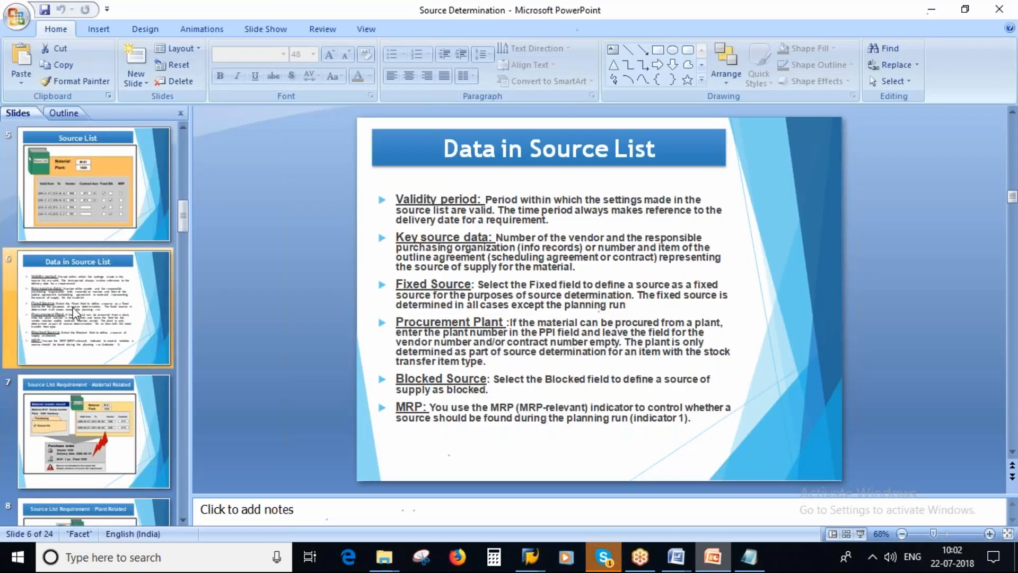
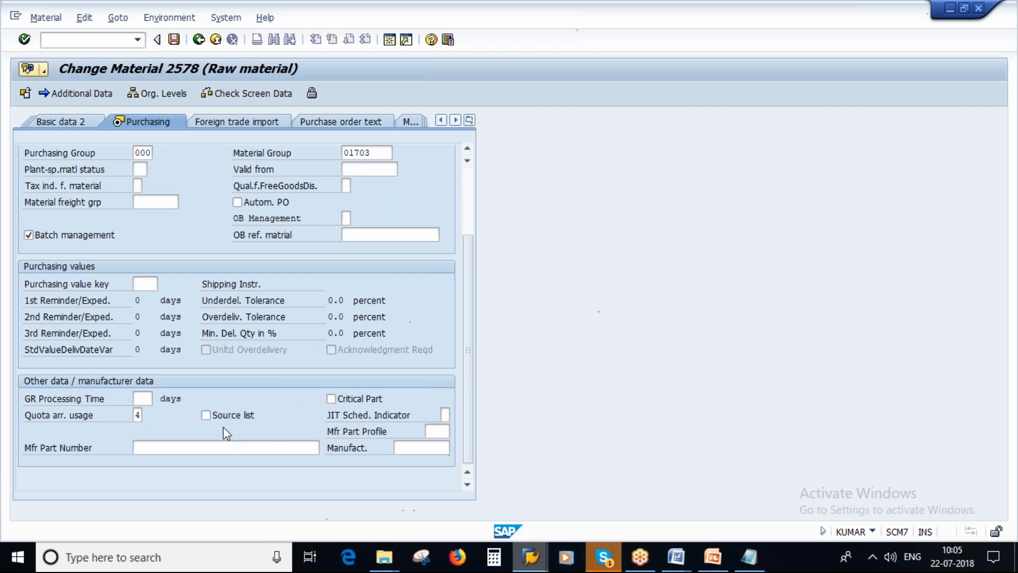
Activate the source list requirement in the purchasing data of material 2578 and save the material
{"action": "left_click", "coordinate": [206, 415]}
{"action": "scroll", "coordinate": [234, 401], "scroll_direction": "up", "scroll_amount": 1}
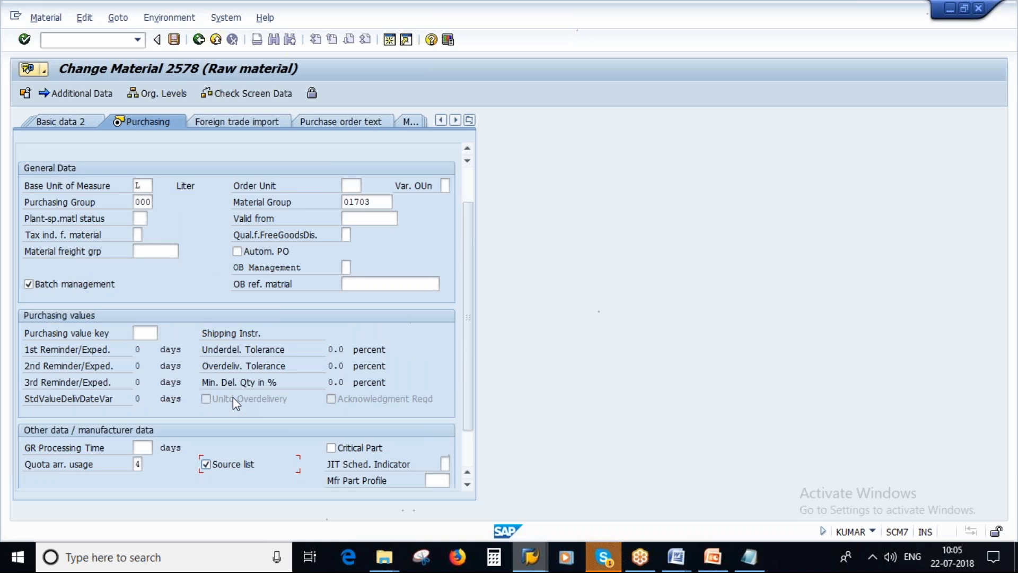
{"action": "scroll", "coordinate": [233, 396], "scroll_direction": "up", "scroll_amount": 1}
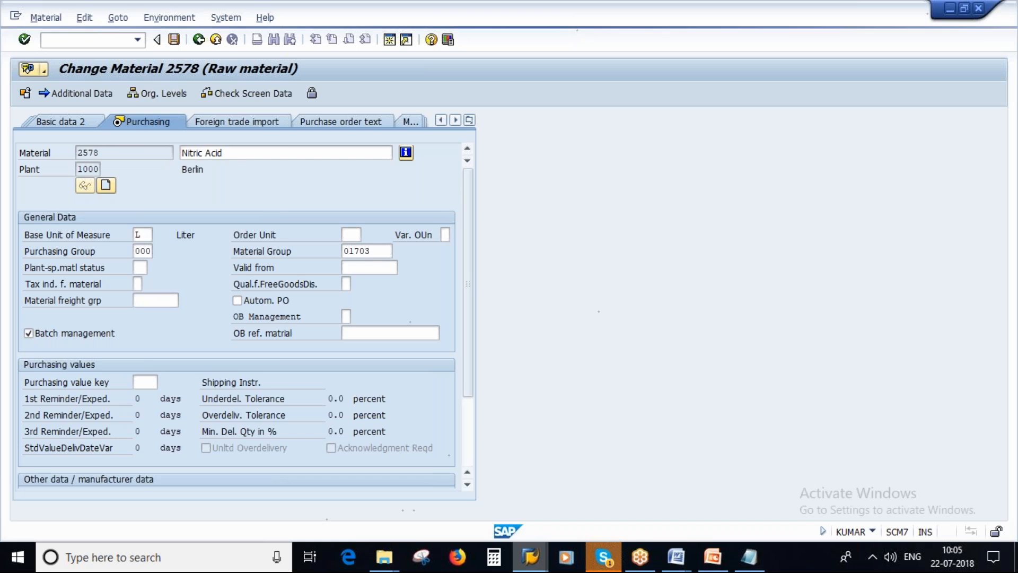
{"action": "key", "text": "ctrl+s"}
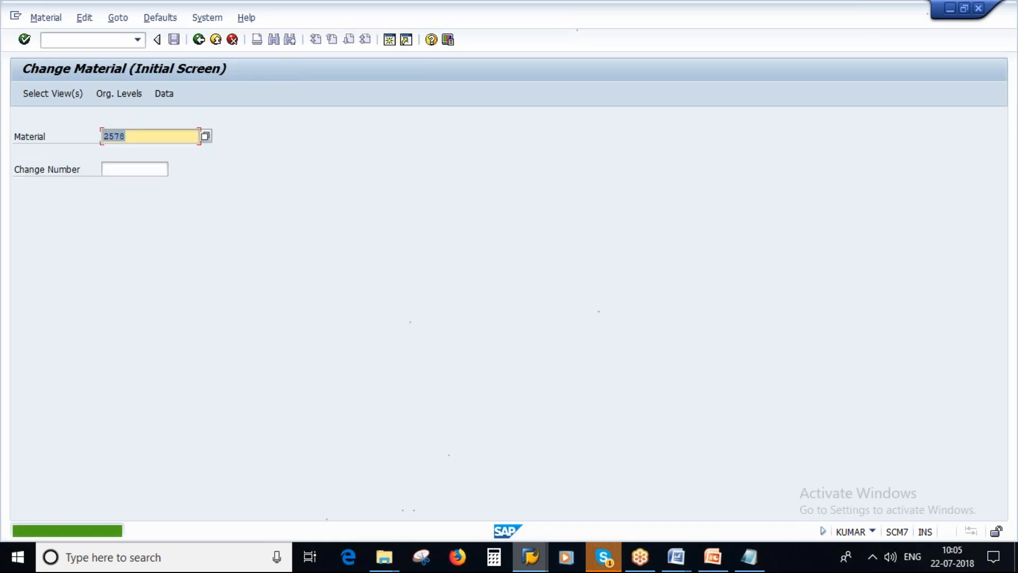
Switch to the source list session and display the source list for material 2578 in plant 1000
{"action": "mouse_move", "coordinate": [536, 554]}
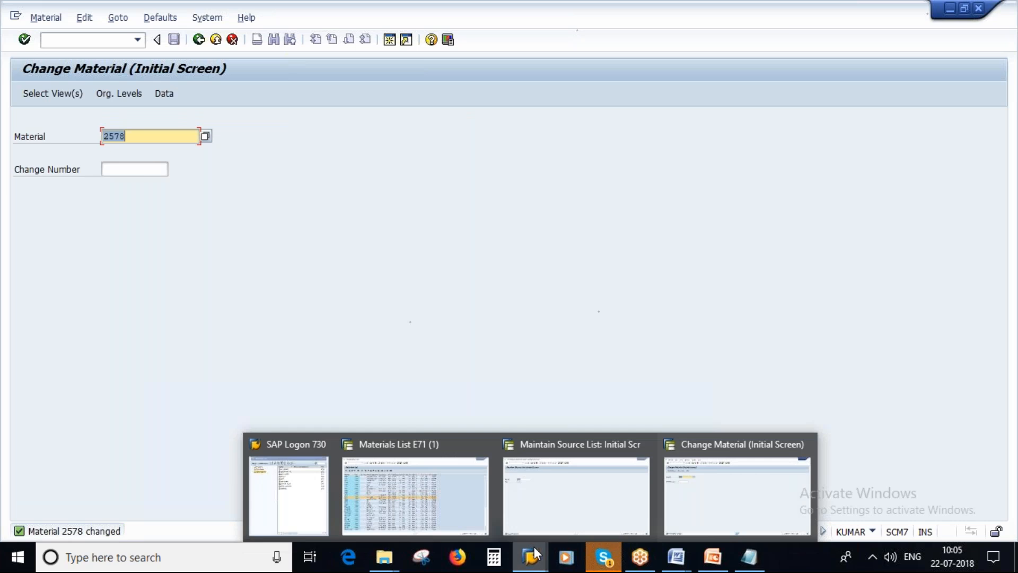
{"action": "left_click", "coordinate": [624, 463]}
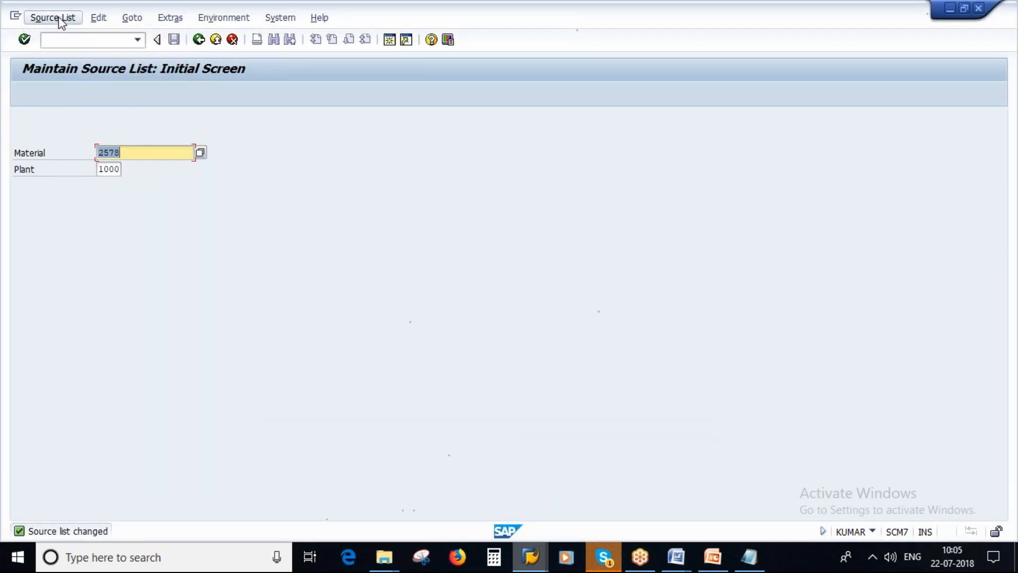
{"action": "left_click", "coordinate": [53, 19]}
{"action": "left_click", "coordinate": [36, 21]}
{"action": "left_click", "coordinate": [57, 70]}
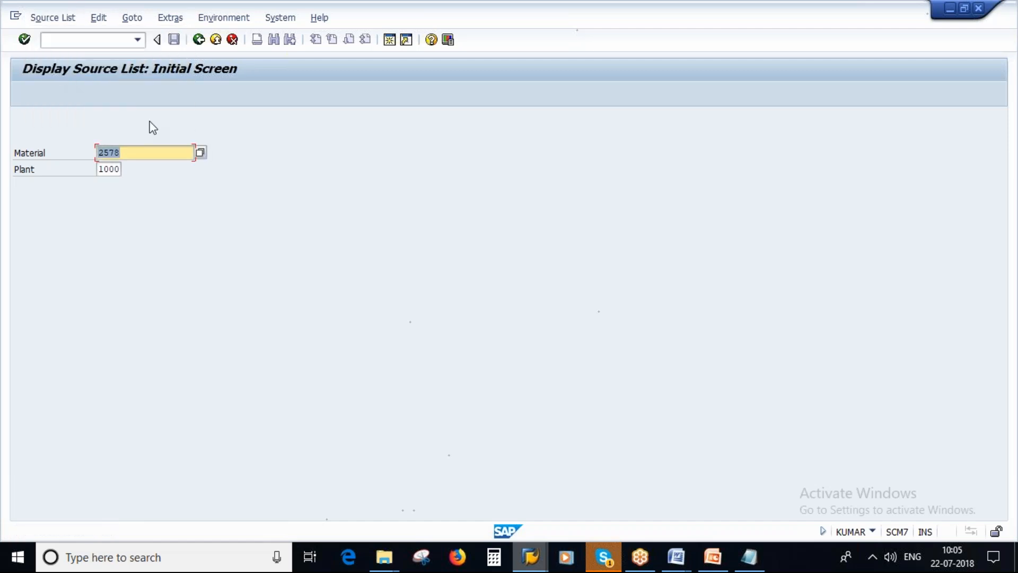
{"action": "key", "text": "Return"}
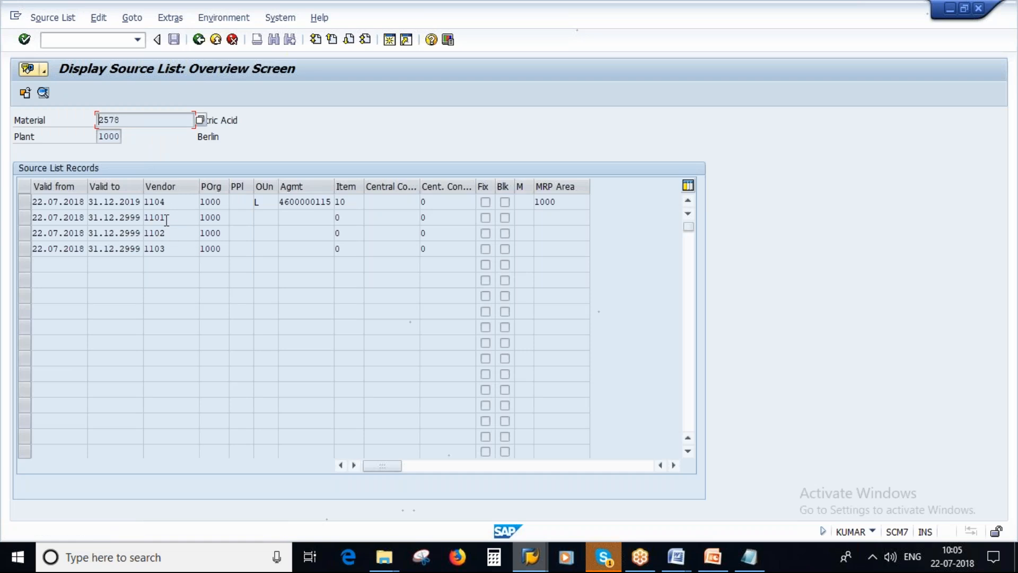
Start a standard purchase order for vendor 1102 in a new session, with purchasing organization 1000, purchasing group 100 and company code 1000
{"action": "left_click", "coordinate": [390, 41]}
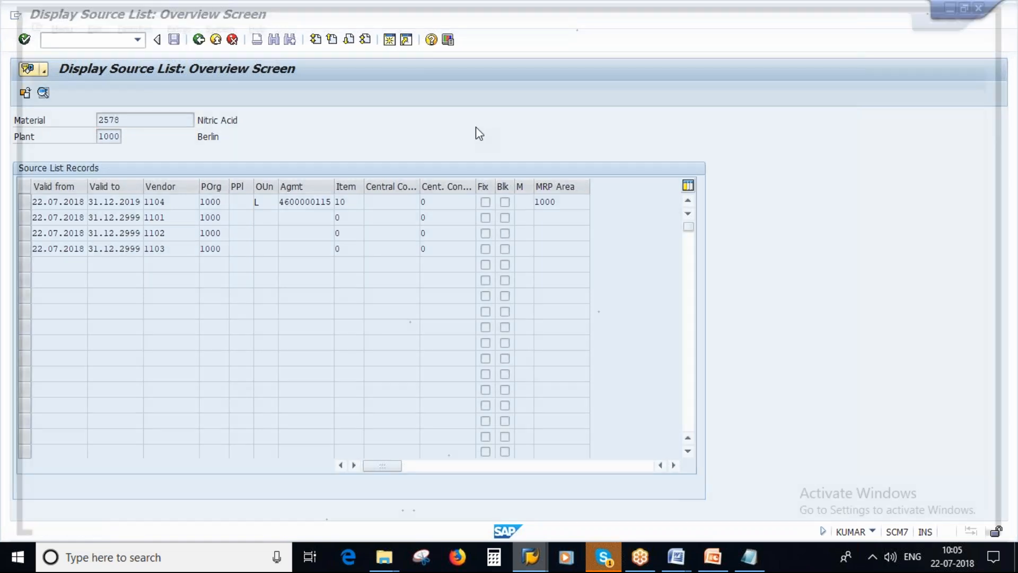
{"action": "key", "text": "Return"}
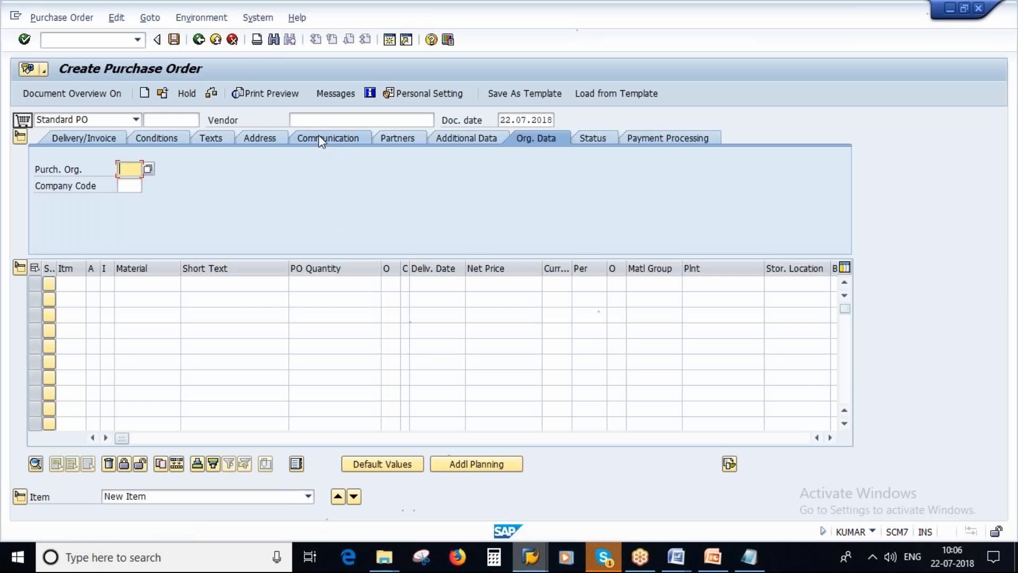
{"action": "left_click", "coordinate": [318, 119]}
{"action": "type", "text": "100"}
{"action": "key", "text": "BackSpace"}
{"action": "key", "text": "BackSpace"}
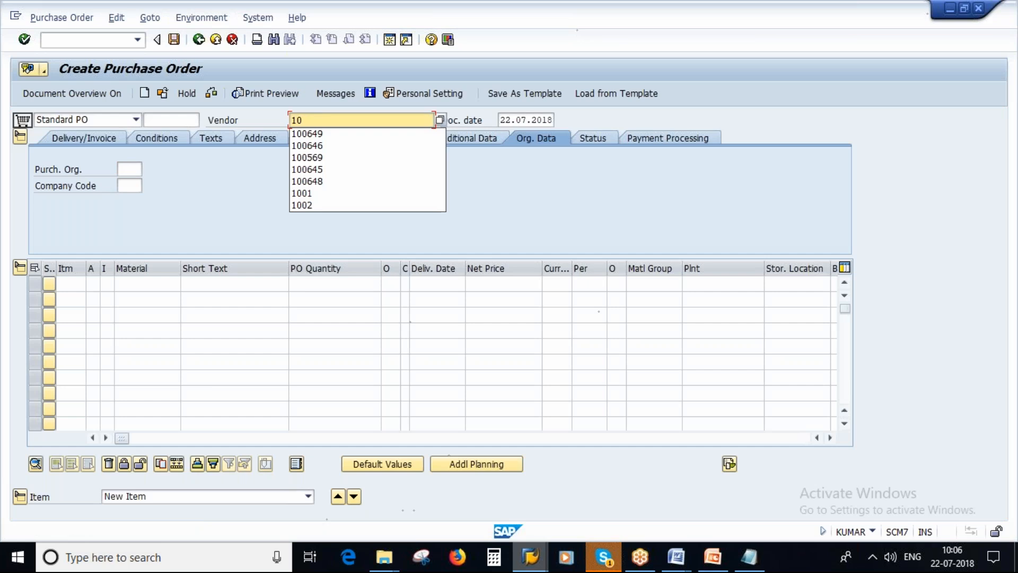
{"action": "type", "text": "1102"}
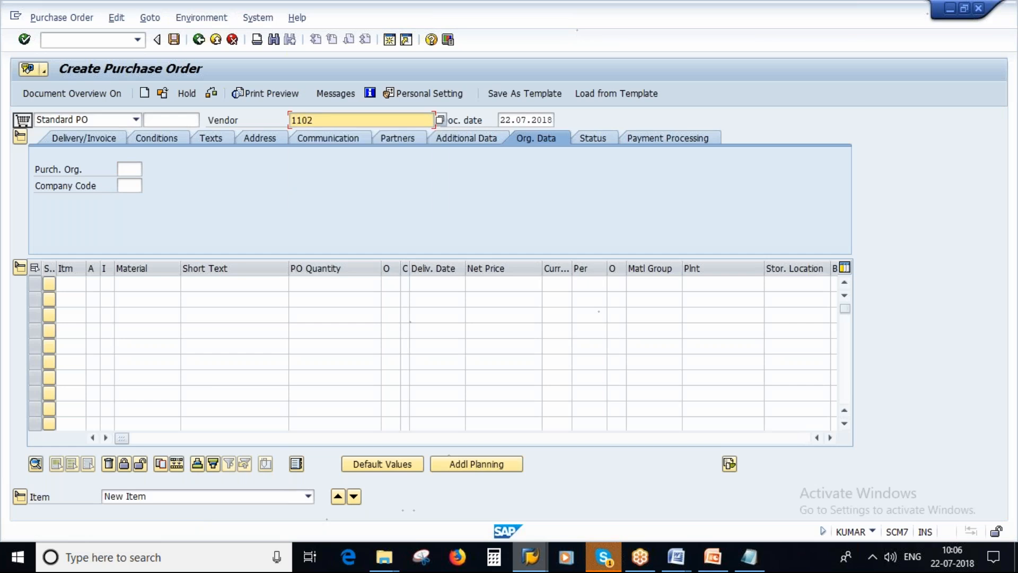
{"action": "key", "text": "Return"}
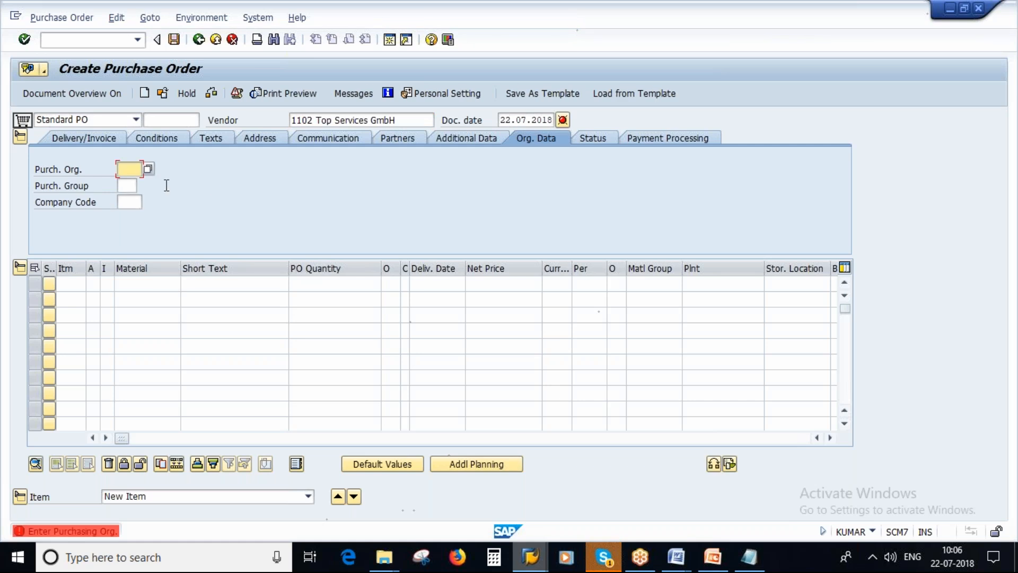
{"action": "type", "text": "100"}
{"action": "key", "text": "Return"}
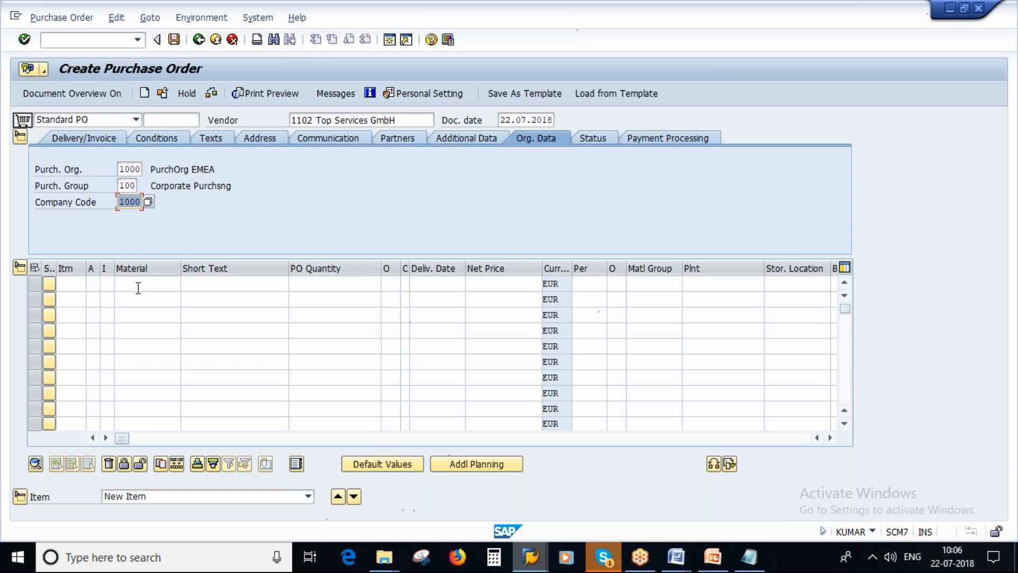
Add an item for 100 L of material 2578 in plant 1000 and check the purchase order
{"action": "left_click", "coordinate": [749, 556]}
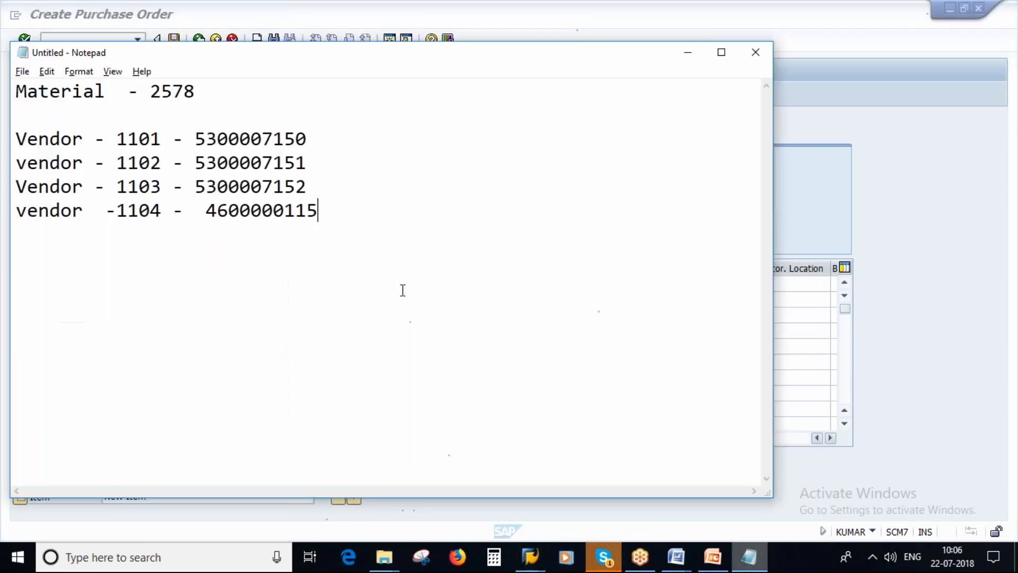
{"action": "key", "text": "alt+Tab"}
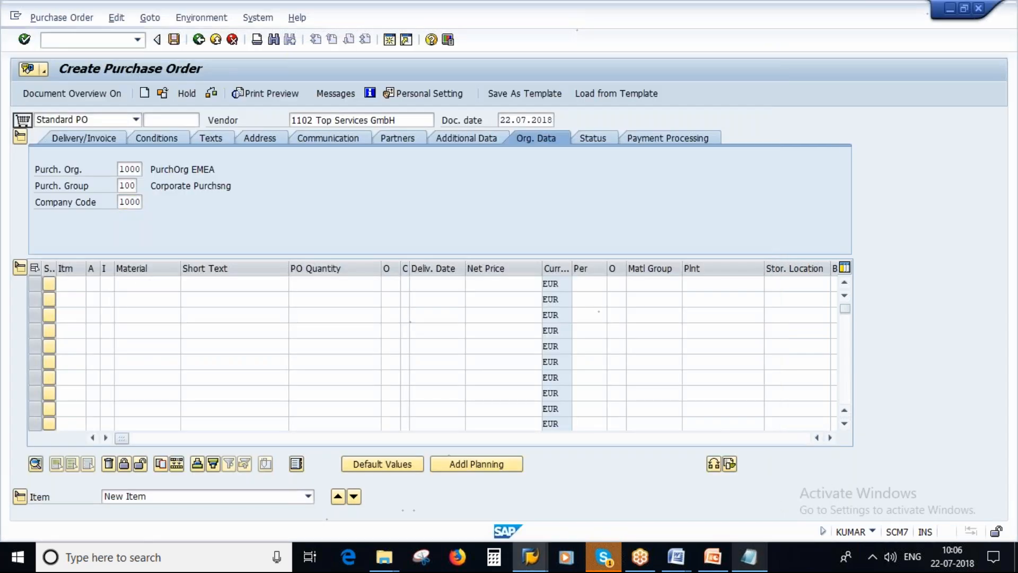
{"action": "type", "text": "257"}
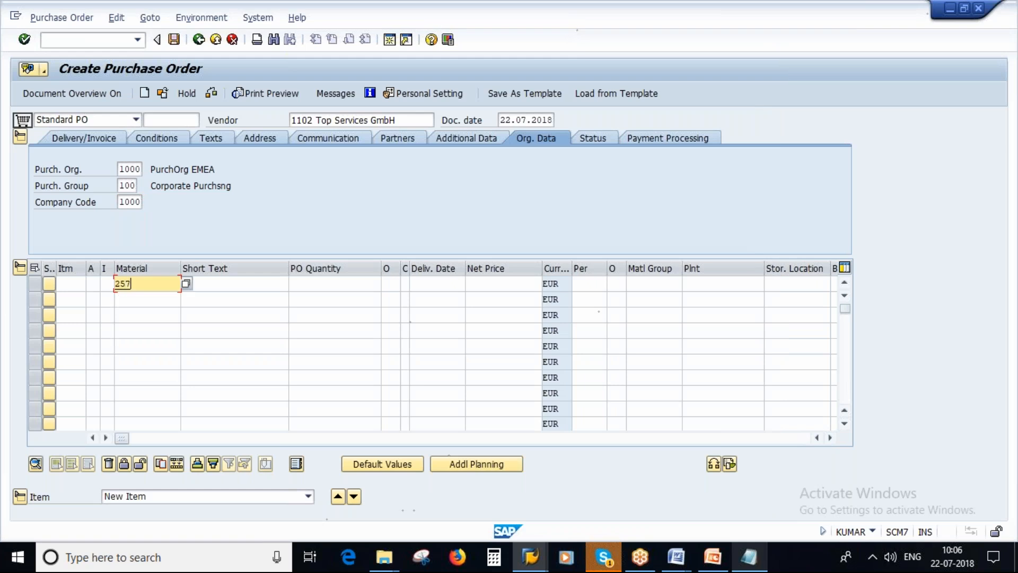
{"action": "left_click", "coordinate": [320, 284]}
{"action": "key", "text": "Return"}
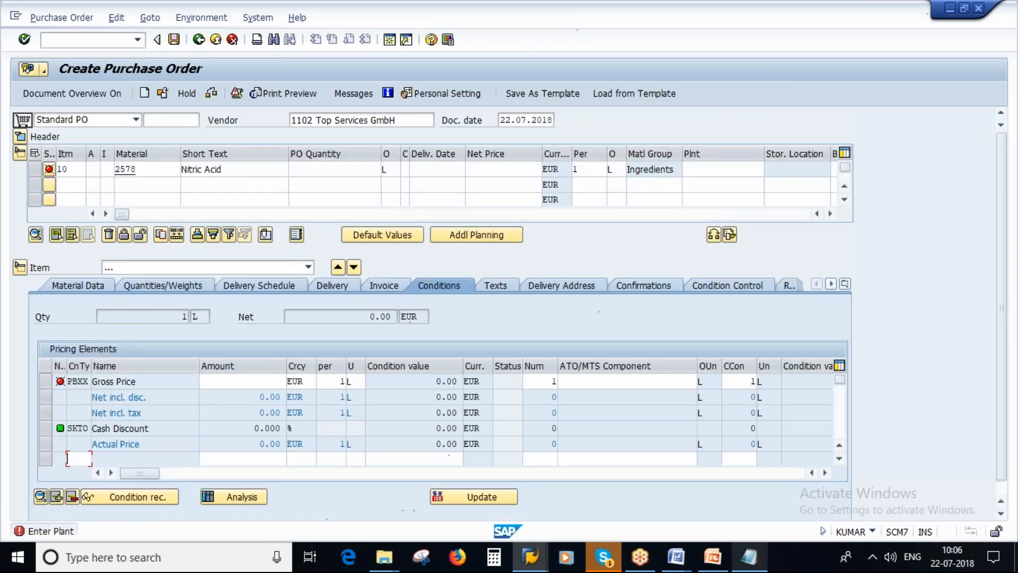
{"action": "left_click", "coordinate": [349, 170]}
{"action": "type", "text": "100"}
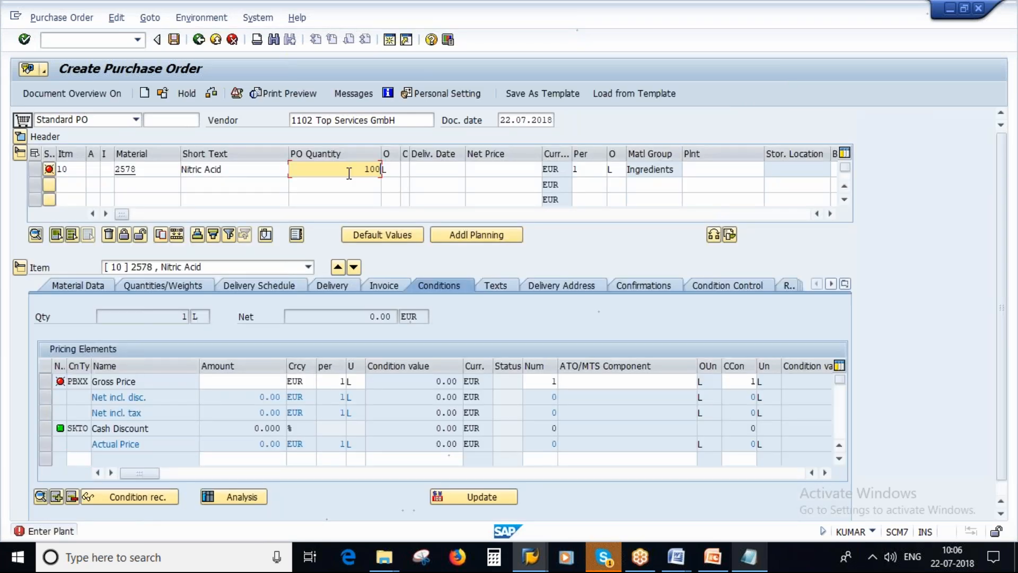
{"action": "left_click", "coordinate": [706, 169]}
{"action": "type", "text": "1000"}
{"action": "key", "text": "Return"}
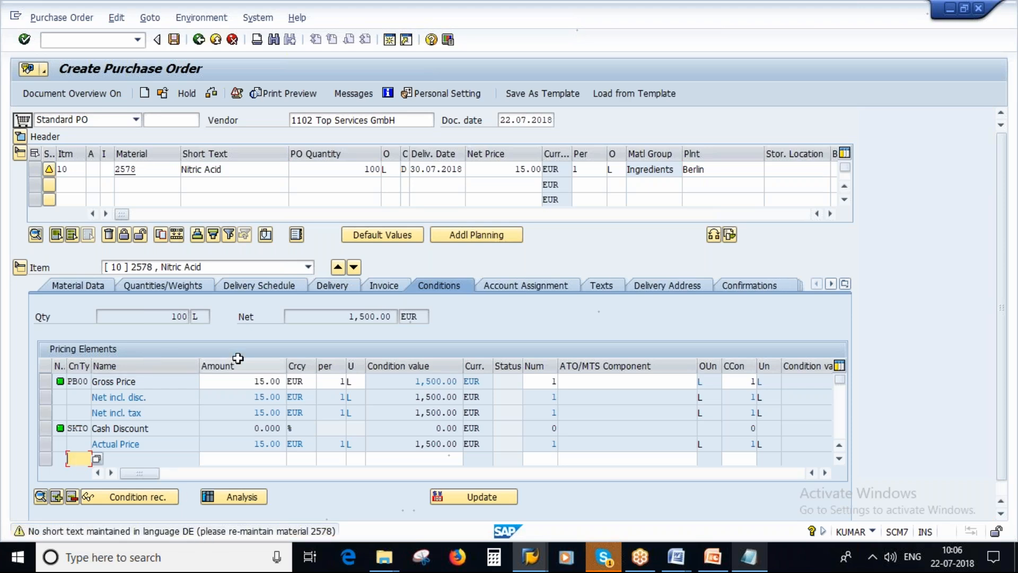
{"action": "left_click", "coordinate": [211, 93]}
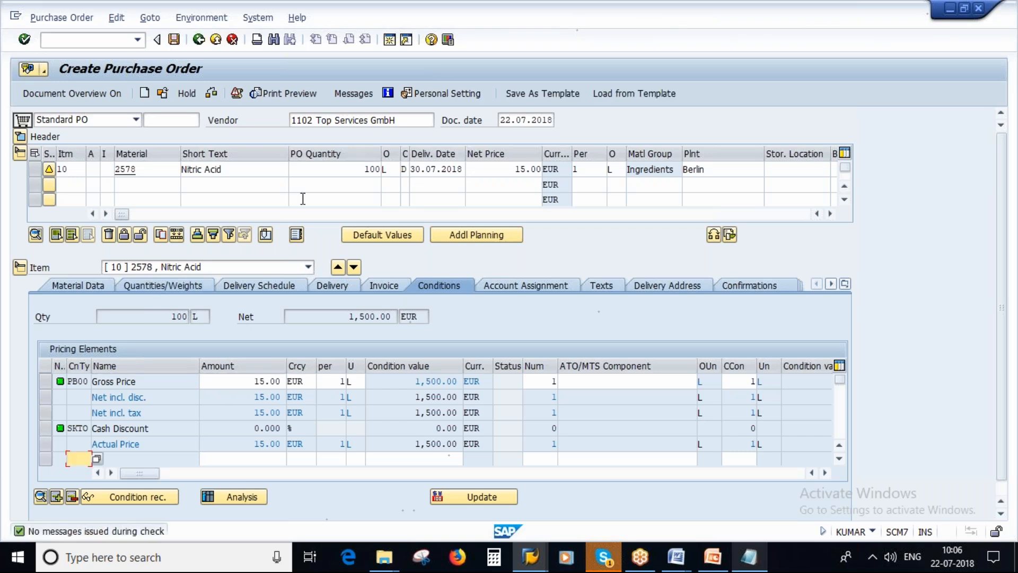
Check the displayed source list of material 2578 for vendor 1102 and return to the purchase order
{"action": "left_click", "coordinate": [531, 557]}
{"action": "left_click", "coordinate": [463, 494]}
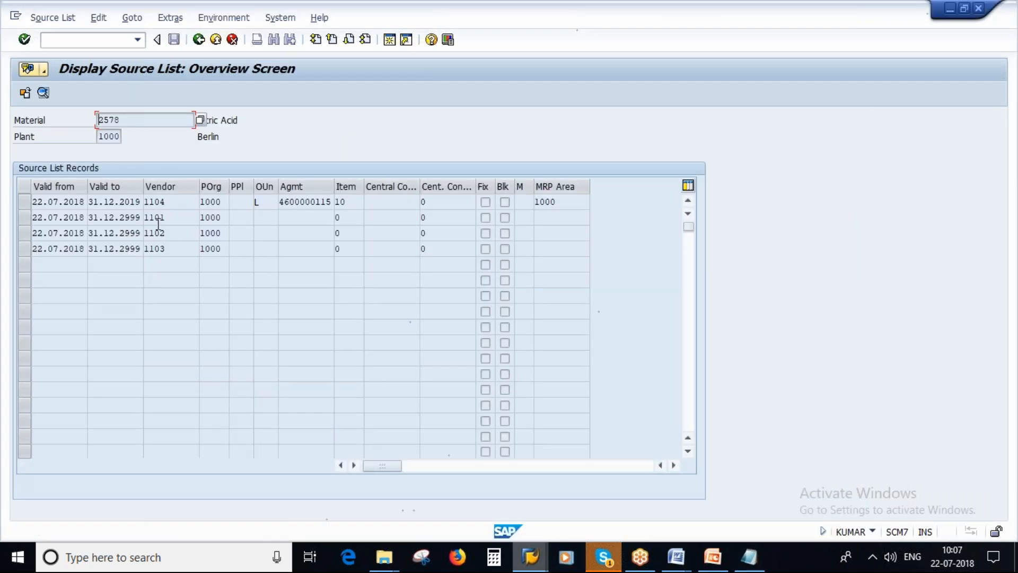
{"action": "key", "text": "alt+Tab"}
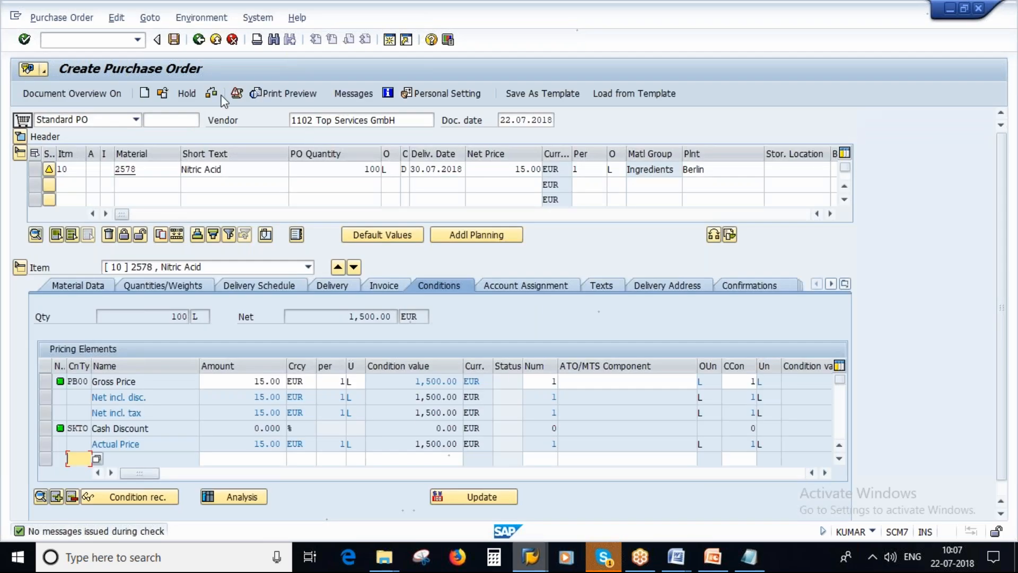
Leave the order for vendor 1102 without saving and start a new standard purchase order for vendor 1105
{"action": "left_click", "coordinate": [200, 39]}
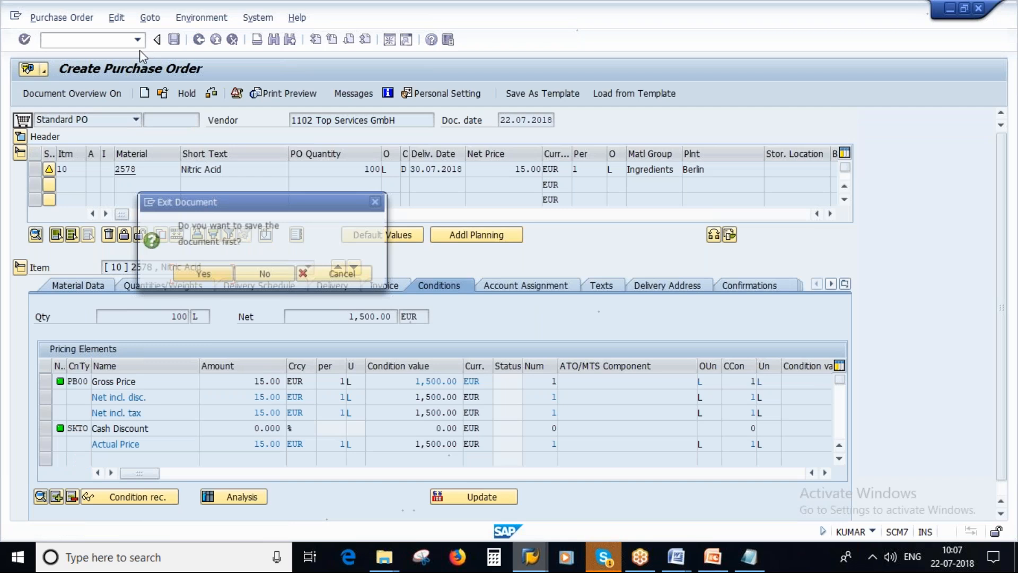
{"action": "type", "text": "me21n"}
{"action": "key", "text": "Return"}
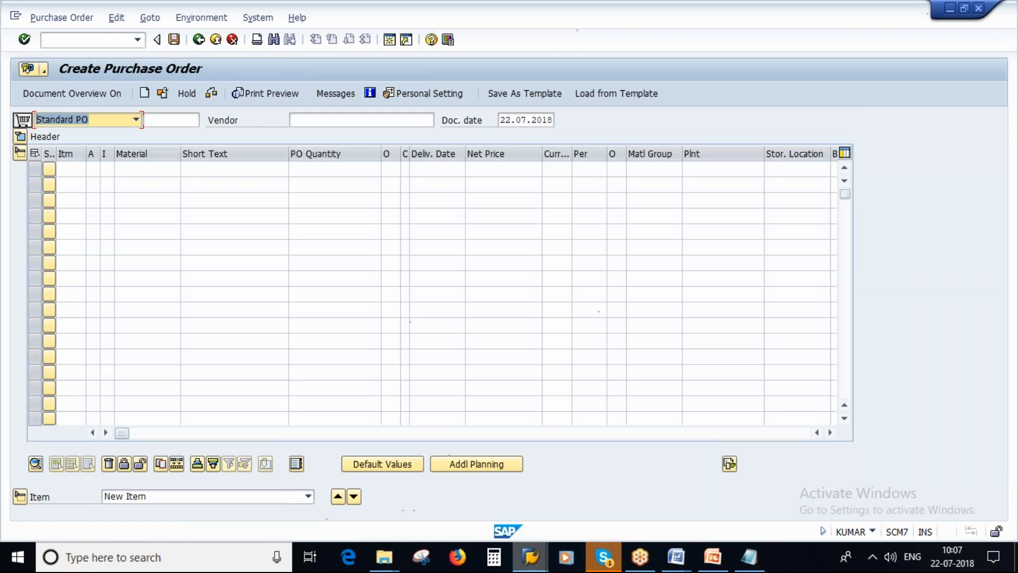
{"action": "left_click", "coordinate": [339, 120]}
{"action": "type", "text": "1105"}
{"action": "key", "text": "Return"}
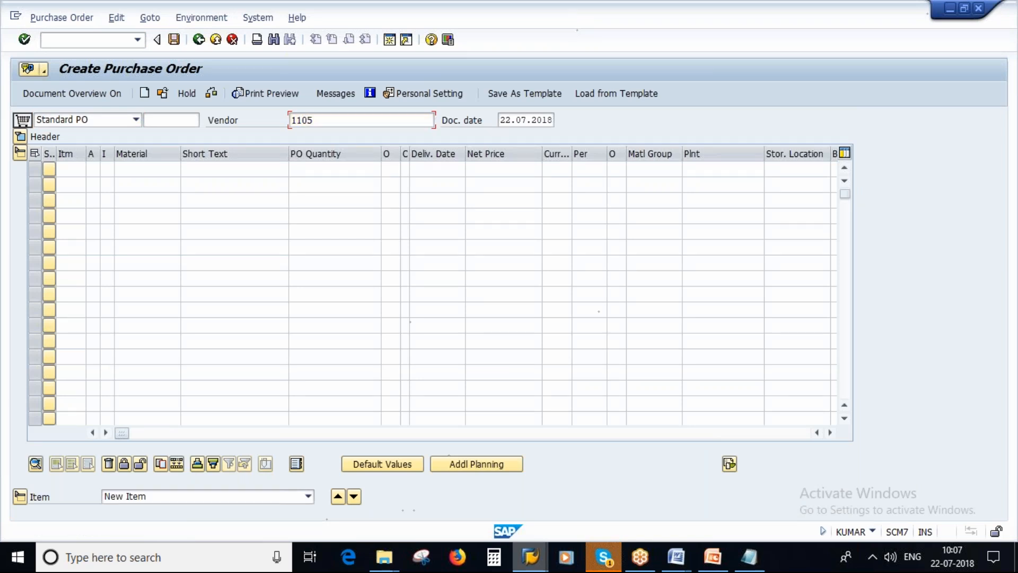
Set the order's purchasing organization to 1000, purchasing group to 100 and company code to 1000
{"action": "type", "text": "1000"}
{"action": "key", "text": "Tab"}
{"action": "type", "text": "100"}
{"action": "key", "text": "Tab"}
{"action": "type", "text": "1000"}
Add an item for 100 L of material 2578 in plant 1000 to the order for vendor 1105
{"action": "left_click", "coordinate": [167, 285]}
{"action": "type", "text": "2578"}
{"action": "left_click", "coordinate": [299, 285]}
{"action": "key", "text": "Return"}
{"action": "left_click", "coordinate": [345, 290]}
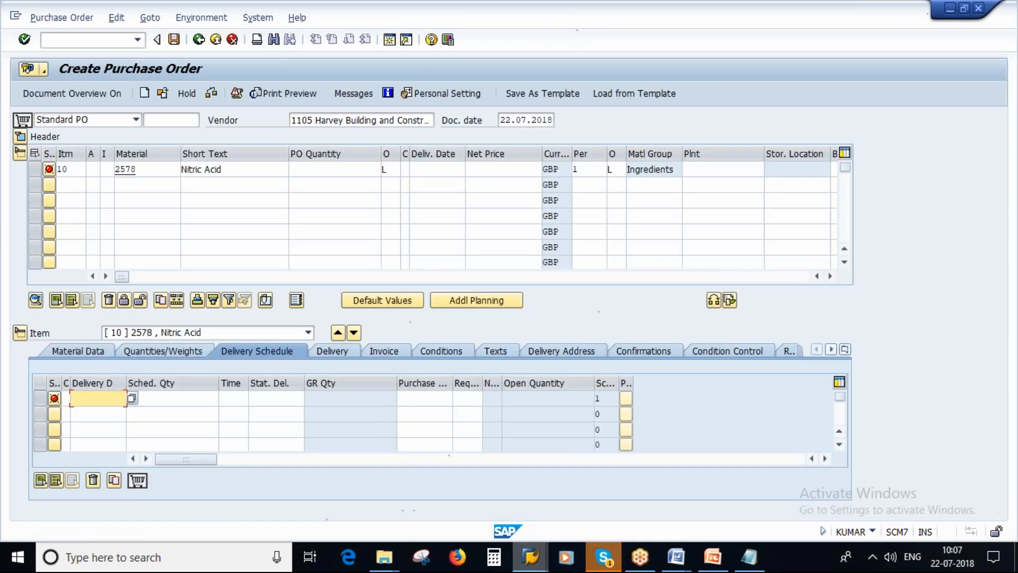
{"action": "left_click", "coordinate": [336, 169]}
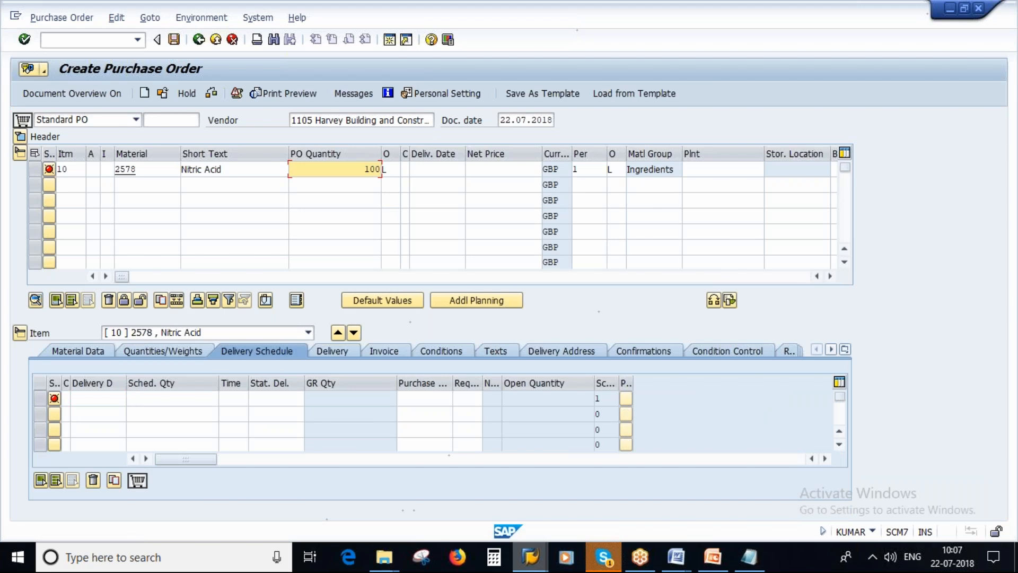
{"action": "left_click", "coordinate": [719, 170]}
{"action": "type", "text": "1100"}
{"action": "key", "text": "Return"}
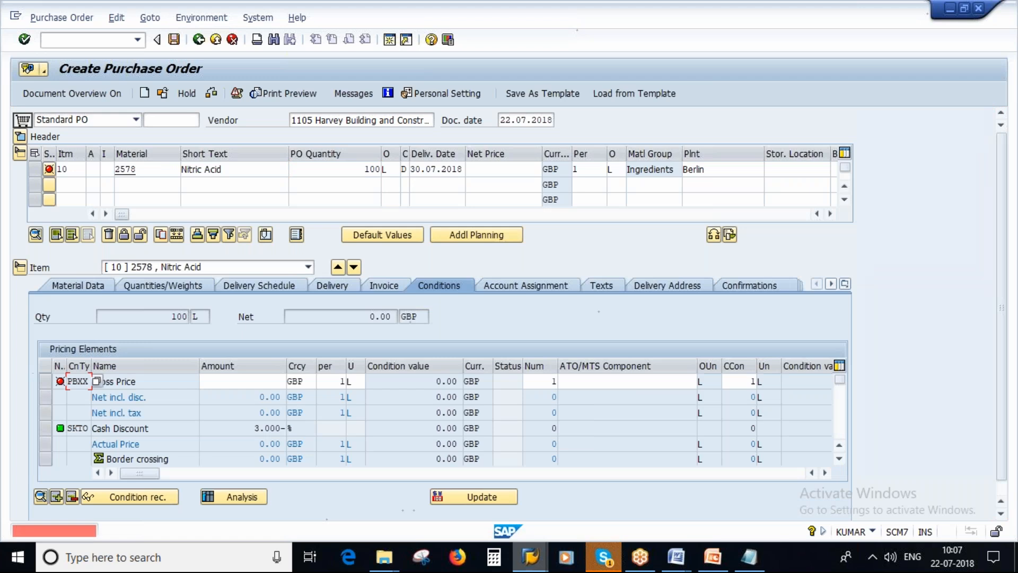
Set the gross price of the material 2578 item to 10 GBP per litre
{"action": "left_click", "coordinate": [274, 381]}
{"action": "type", "text": "10"}
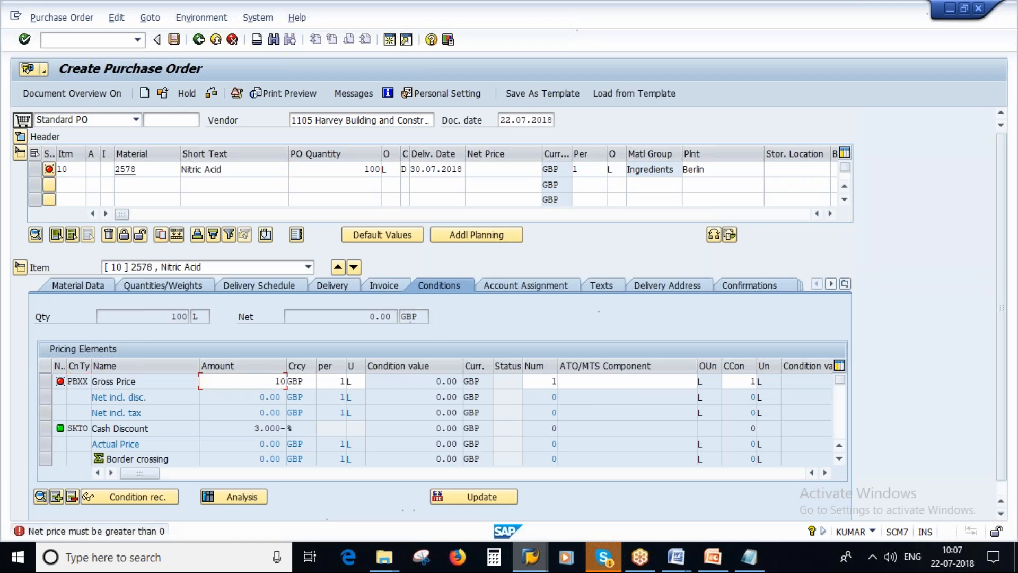
{"action": "key", "text": "Return"}
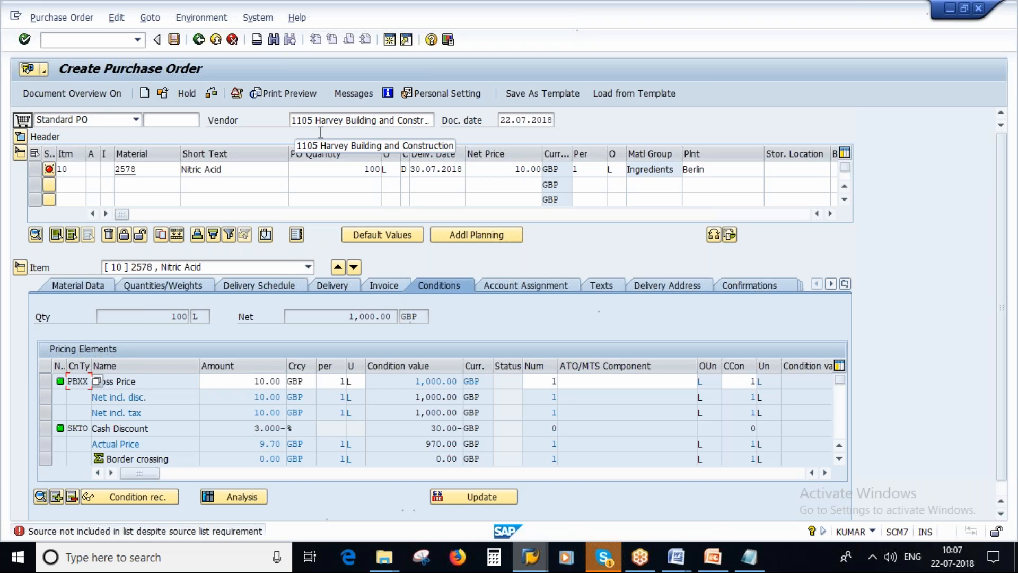
Examine the source list of material 2578 to see whether vendor 1105 is included
{"action": "left_click", "coordinate": [531, 561]}
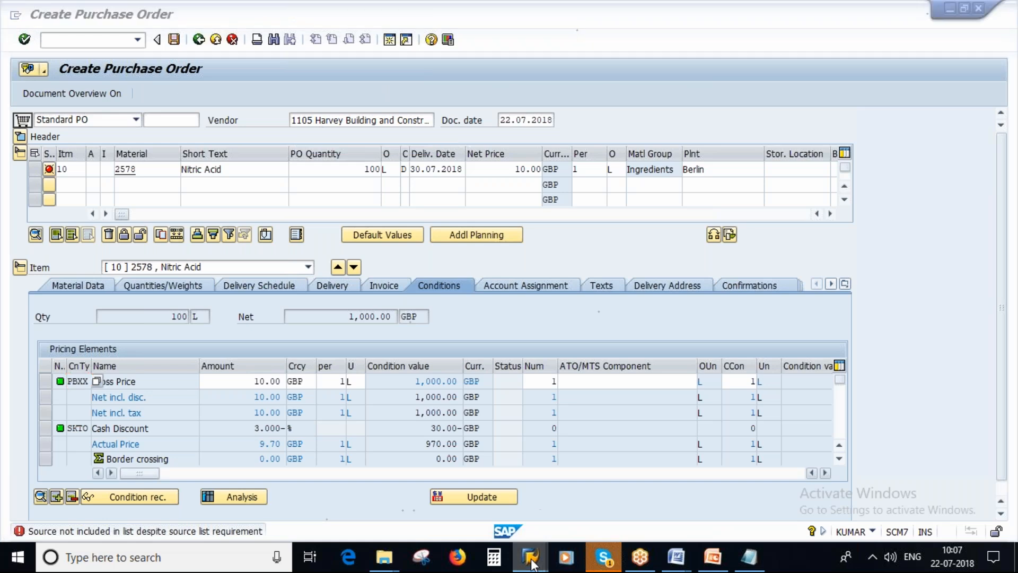
{"action": "left_click", "coordinate": [523, 499]}
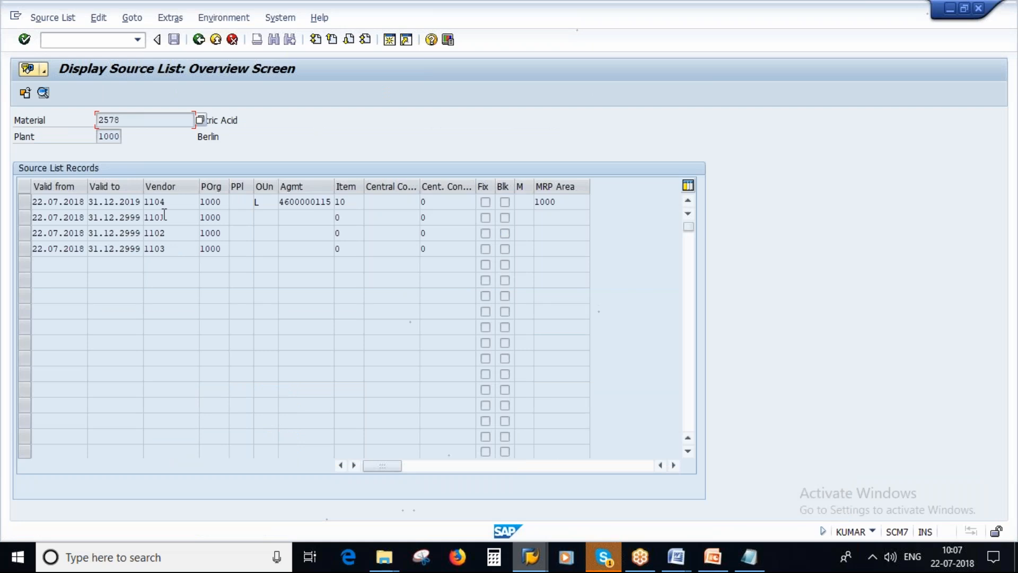
Switch to PowerPoint and show the Source List Requirement - Plant Related slide
{"action": "left_click", "coordinate": [719, 564]}
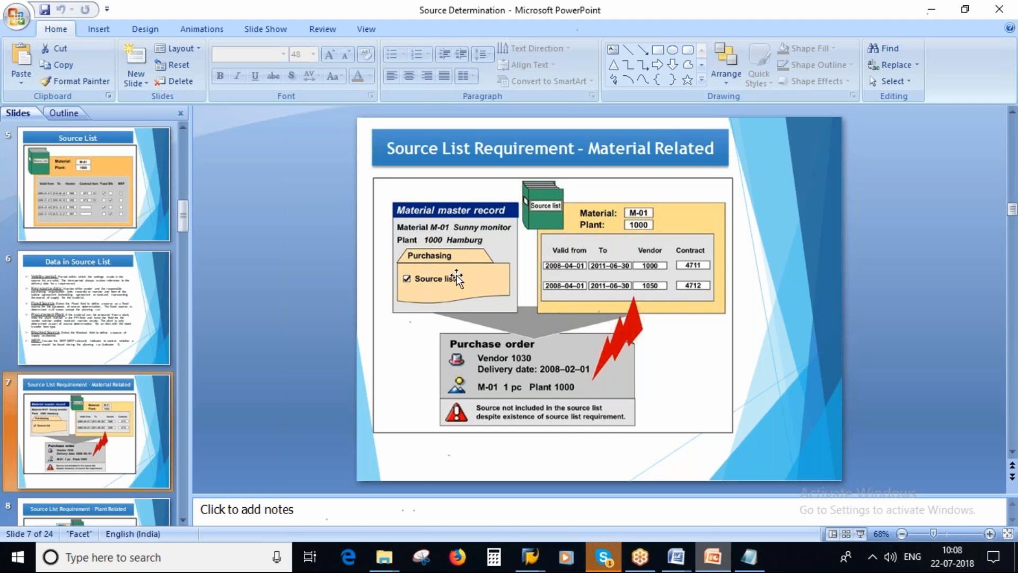
{"action": "scroll", "coordinate": [148, 382], "scroll_direction": "down", "scroll_amount": 2}
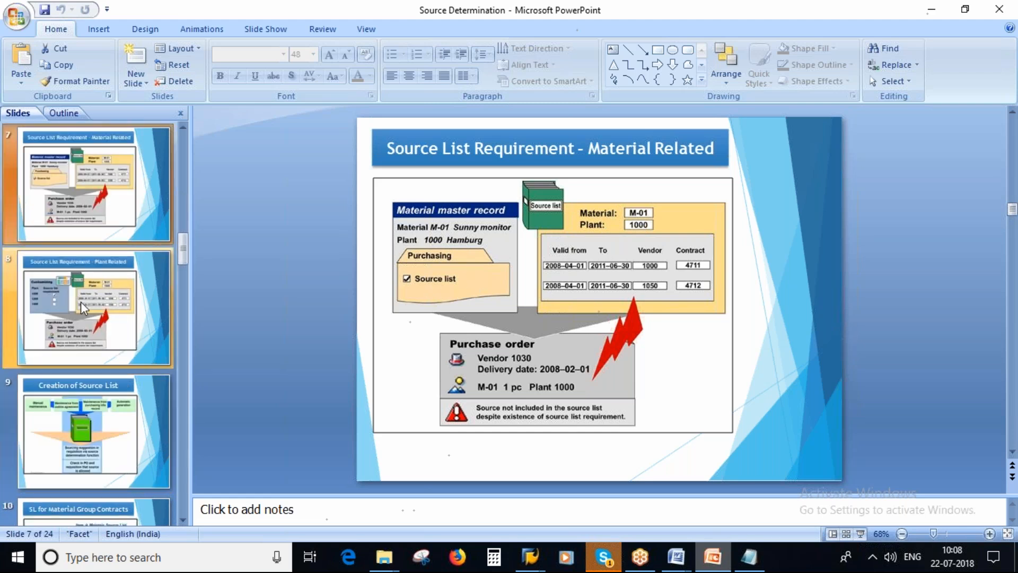
{"action": "left_click", "coordinate": [98, 299]}
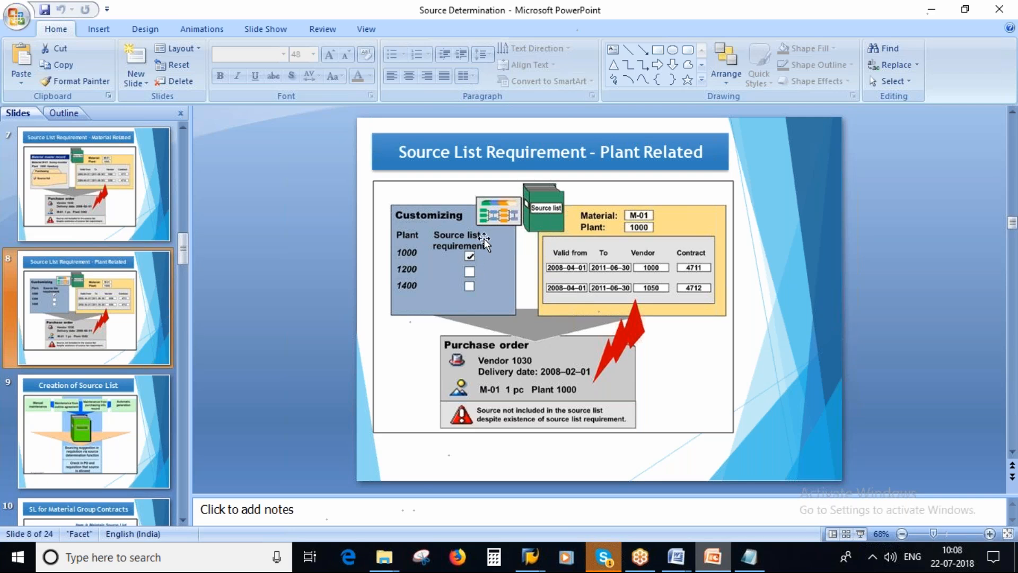
Switch to the SAP purchase order session, leave the order unsaved and open the SAP Reference IMG through transaction SPRO
{"action": "mouse_move", "coordinate": [533, 549]}
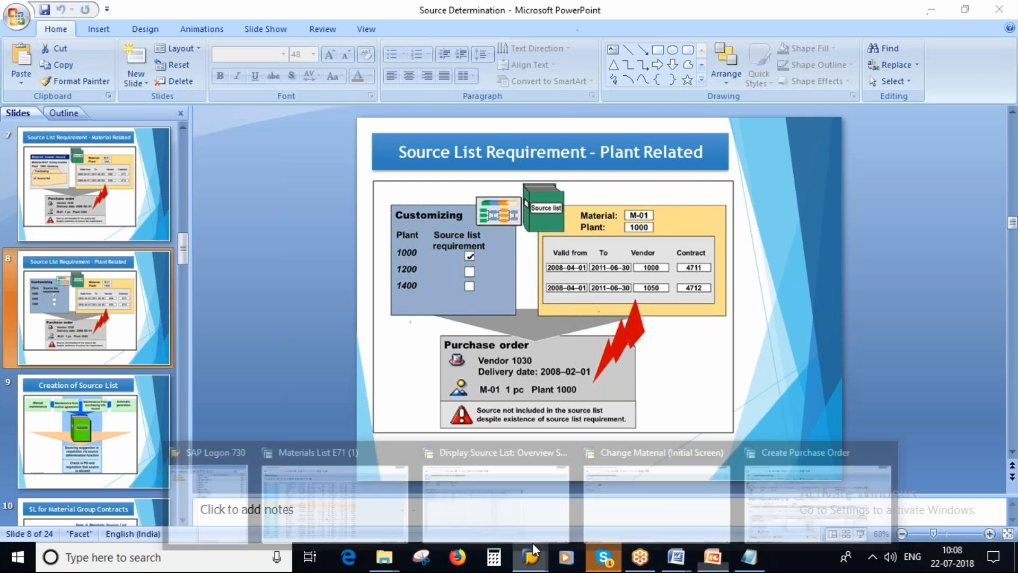
{"action": "left_click", "coordinate": [817, 499]}
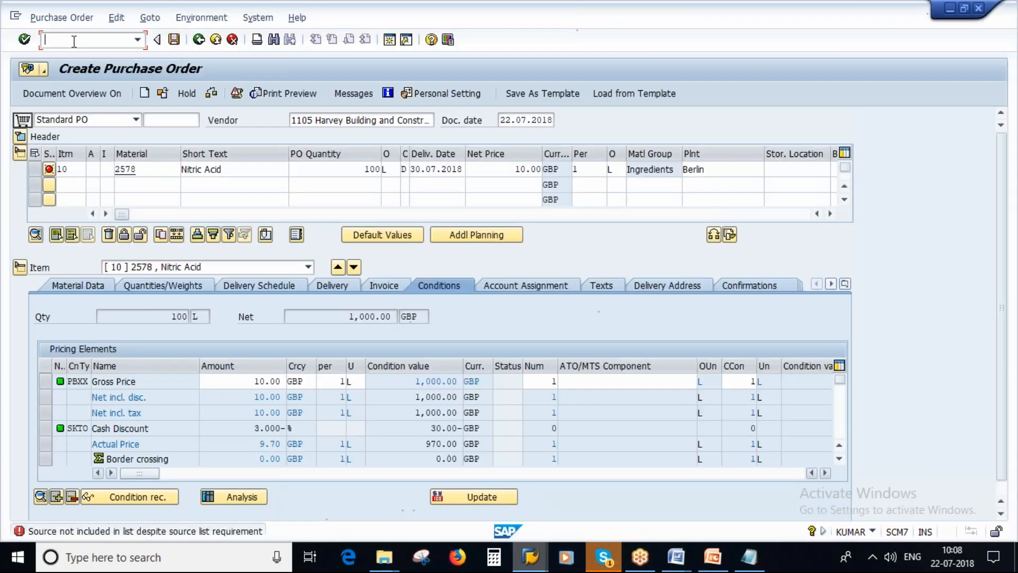
{"action": "type", "text": "/n"}
{"action": "key", "text": "Return"}
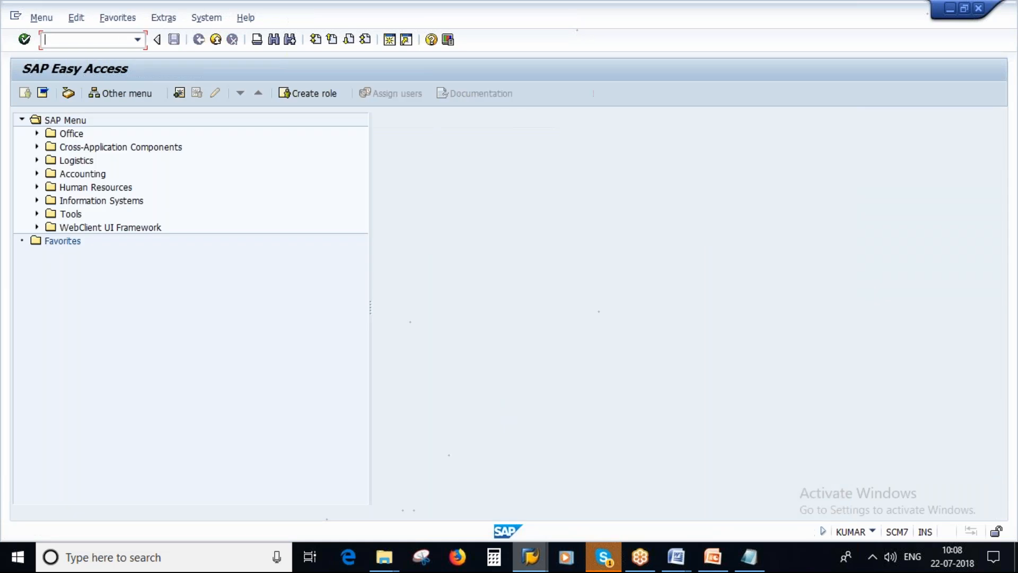
{"action": "type", "text": "spro"}
{"action": "key", "text": "Return"}
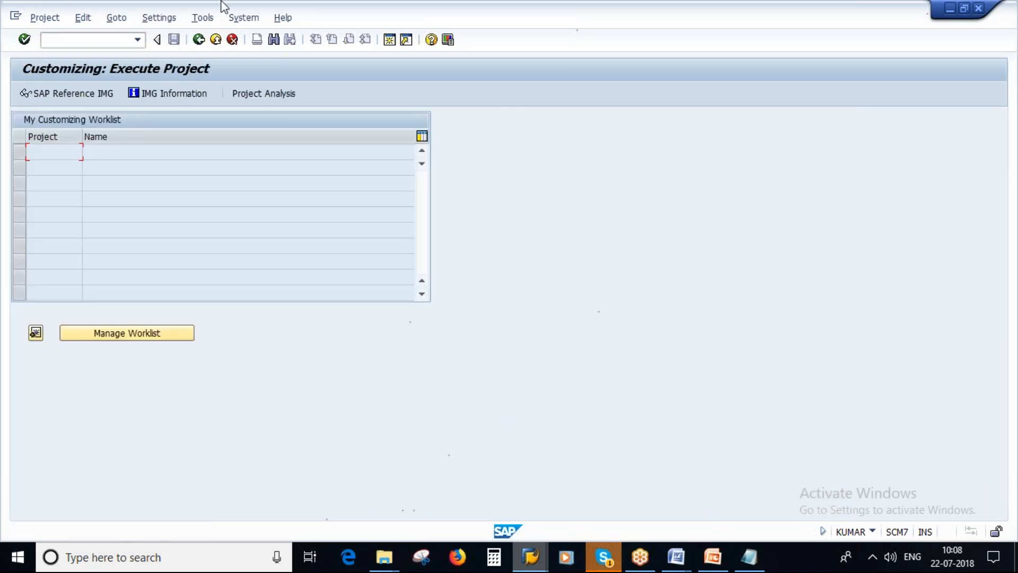
{"action": "left_click", "coordinate": [42, 100]}
Open the activity Define Source List Requirement at Plant Level under Materials Management, Purchasing, Source List
{"action": "scroll", "coordinate": [341, 310], "scroll_direction": "down", "scroll_amount": 3}
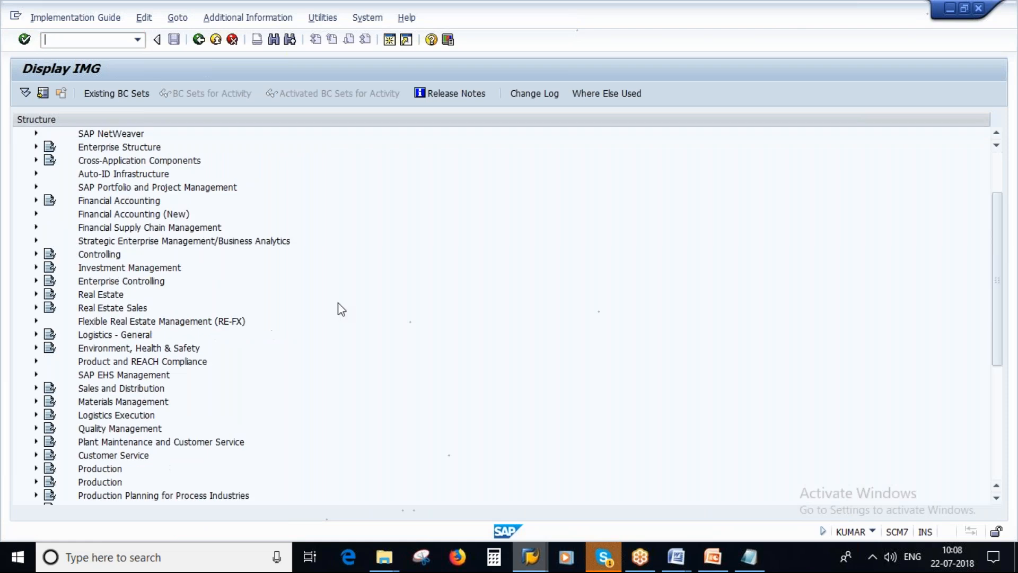
{"action": "scroll", "coordinate": [341, 309], "scroll_direction": "down", "scroll_amount": 2}
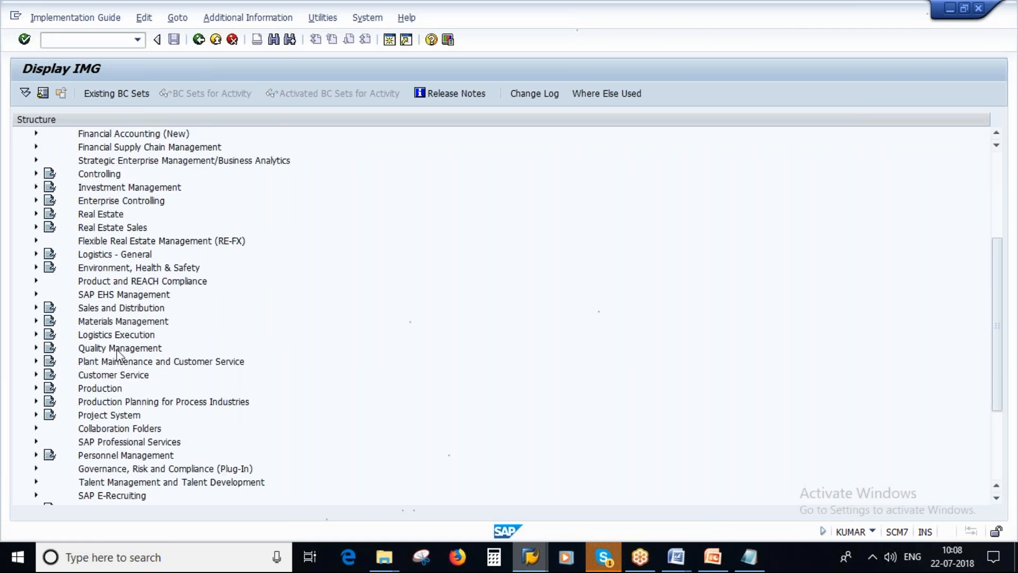
{"action": "left_click", "coordinate": [35, 321]}
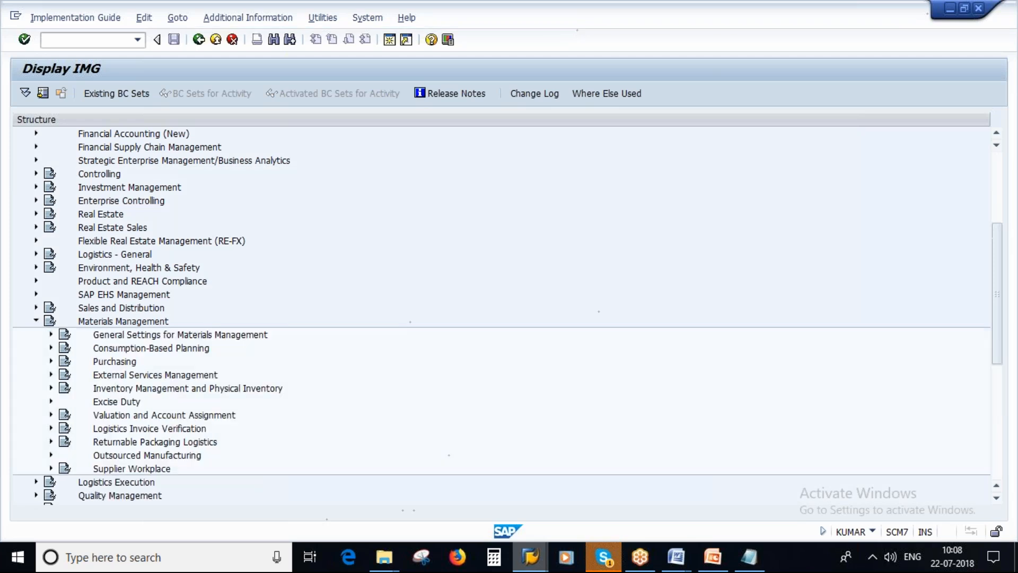
{"action": "scroll", "coordinate": [395, 368], "scroll_direction": "down", "scroll_amount": 1}
{"action": "left_click", "coordinate": [51, 294]}
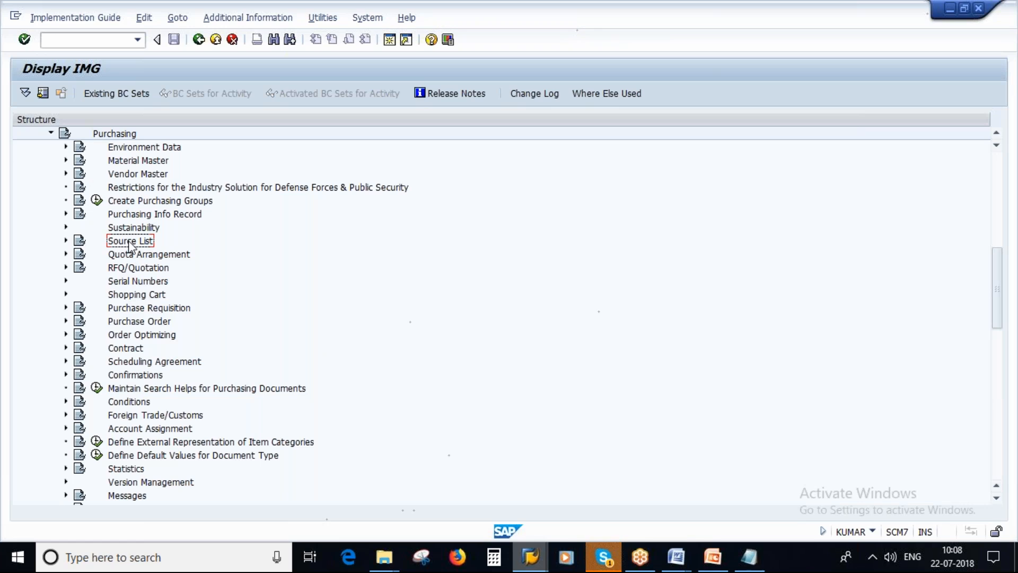
{"action": "left_click", "coordinate": [66, 240]}
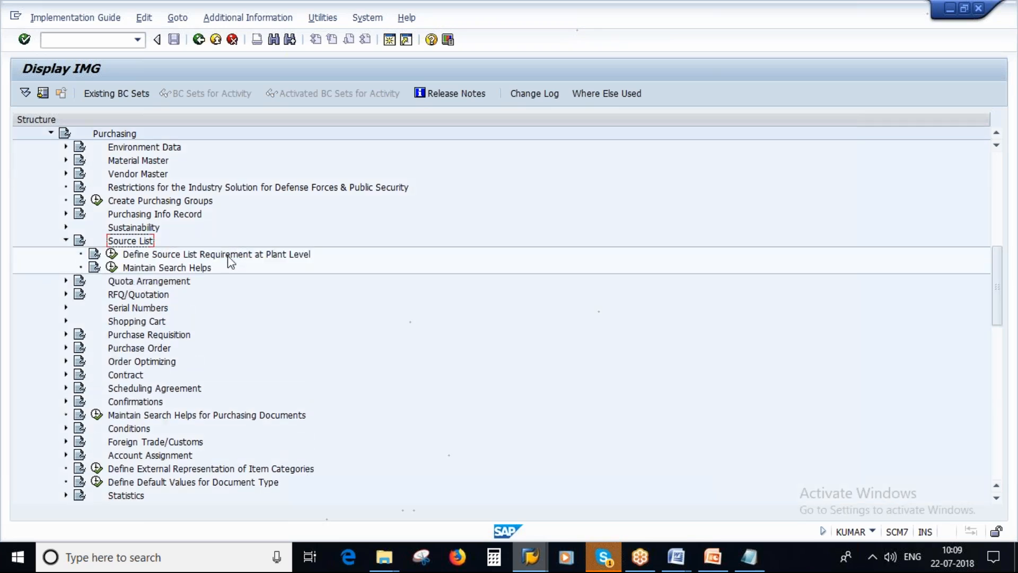
{"action": "left_click", "coordinate": [112, 254]}
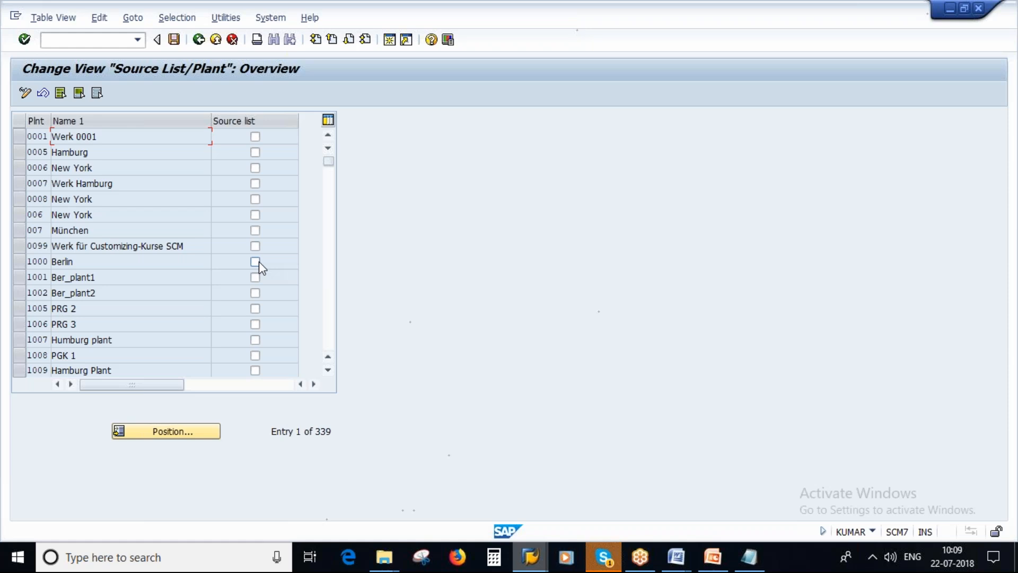
Switch back to PowerPoint to review the plant-related source list requirement slide
{"action": "left_click", "coordinate": [713, 560]}
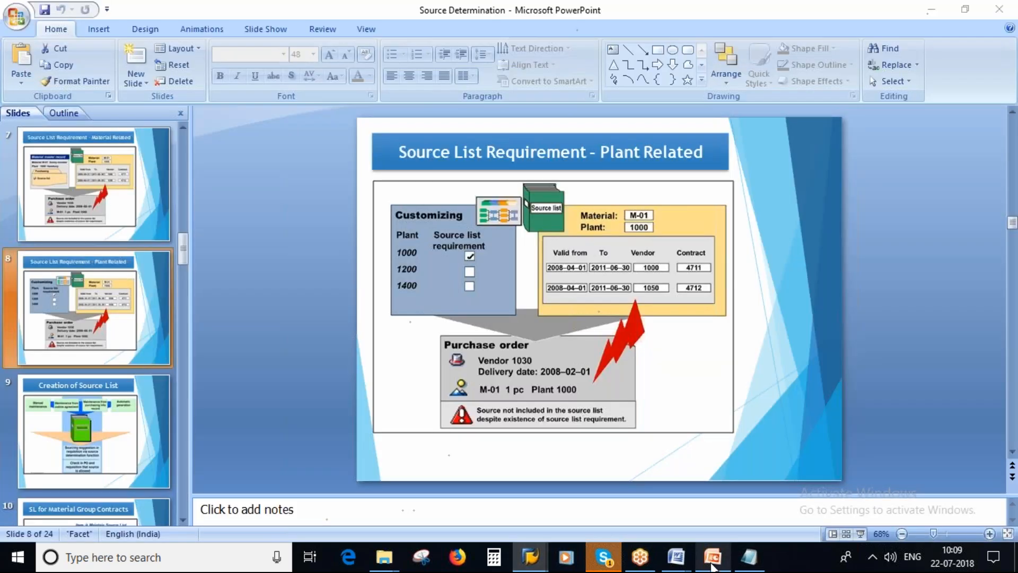
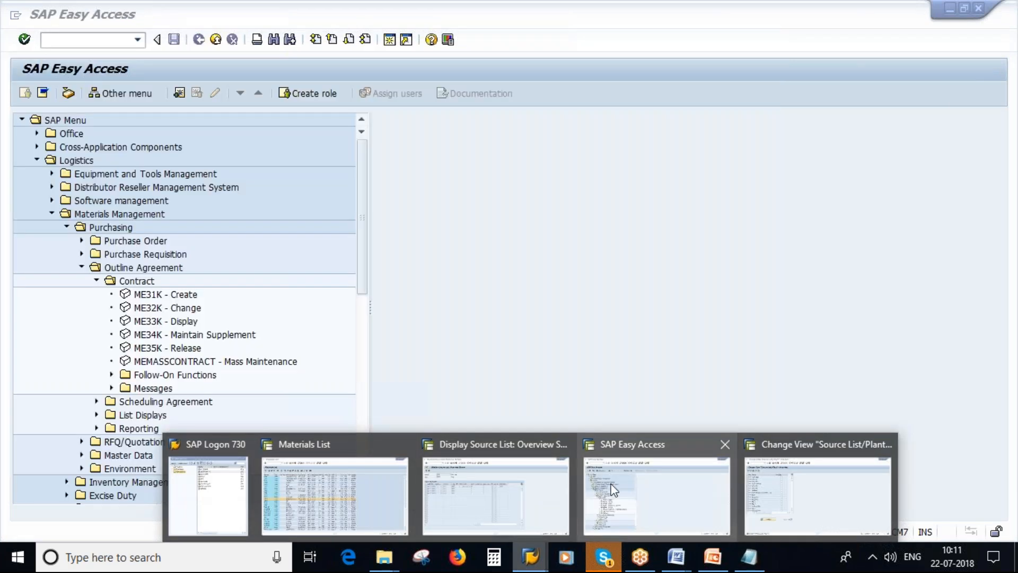
Switch to PowerPoint and show the Creation of Source List slide
{"action": "left_click", "coordinate": [613, 489]}
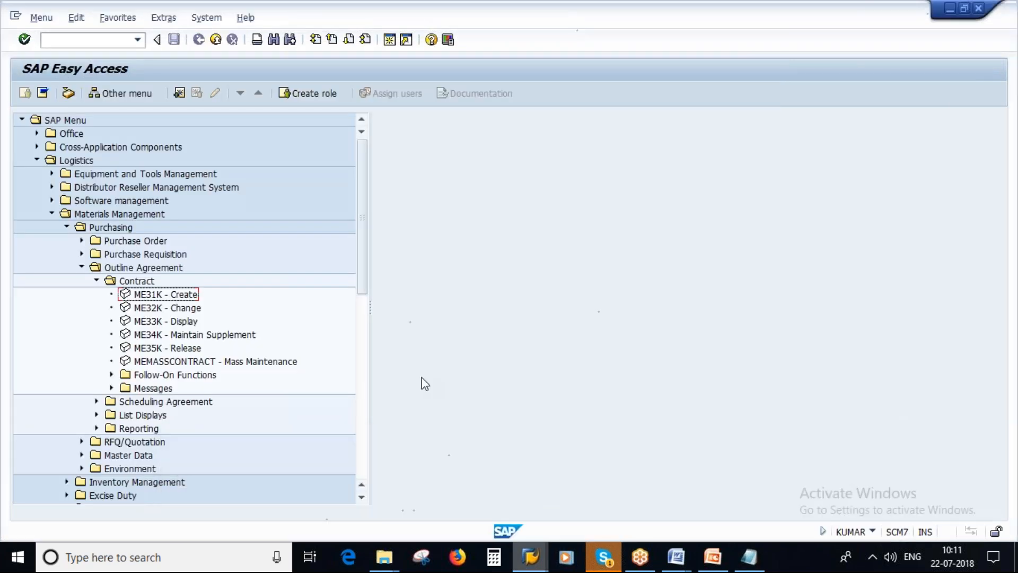
{"action": "left_click", "coordinate": [714, 565]}
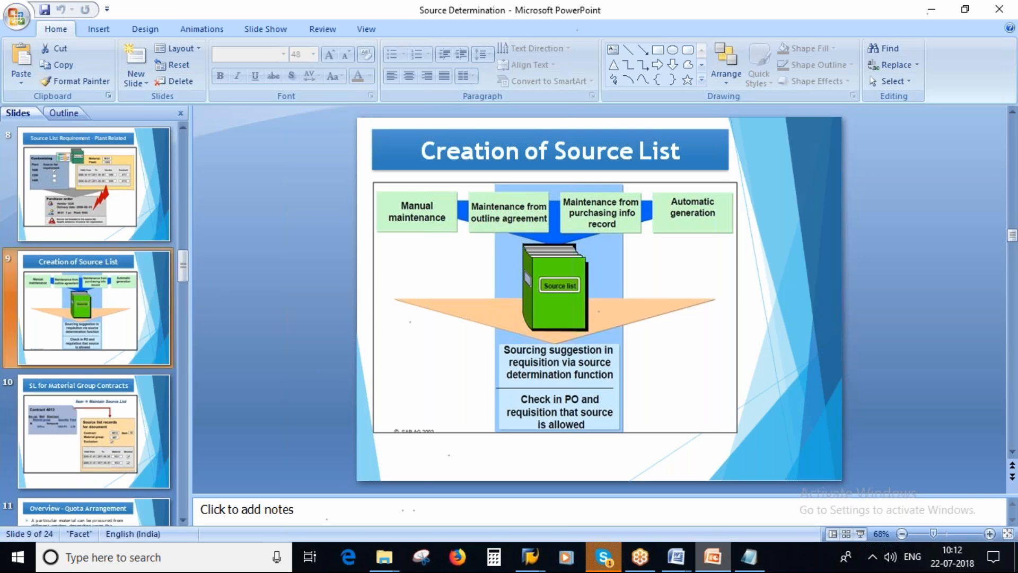
Switch to the SAP Source List/Plant session and open Create Purchase Requisition through transaction ME51N
{"action": "mouse_move", "coordinate": [530, 557]}
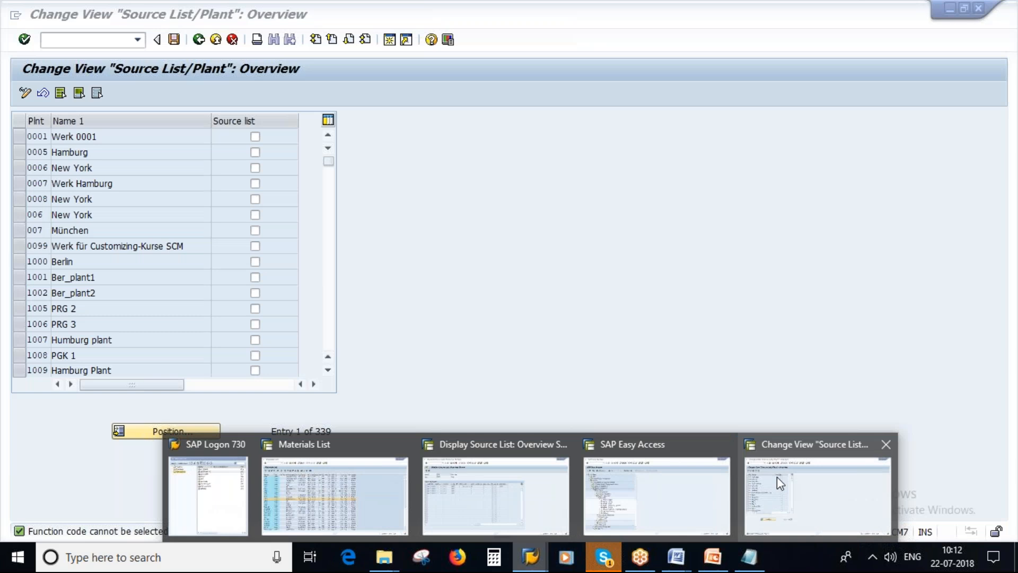
{"action": "left_click", "coordinate": [778, 476]}
{"action": "type", "text": "/nm"}
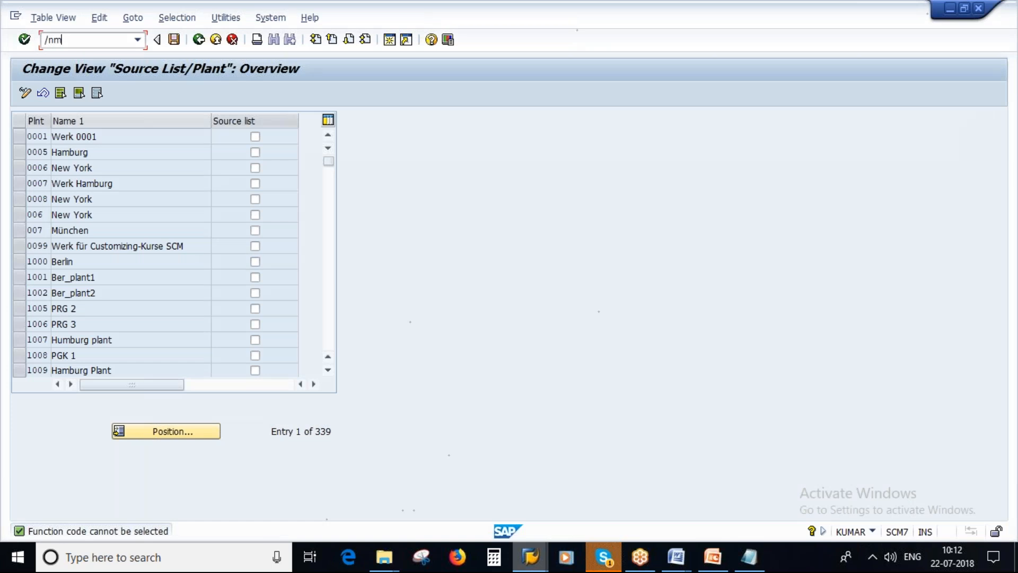
{"action": "type", "text": "e51n"}
{"action": "key", "text": "Return"}
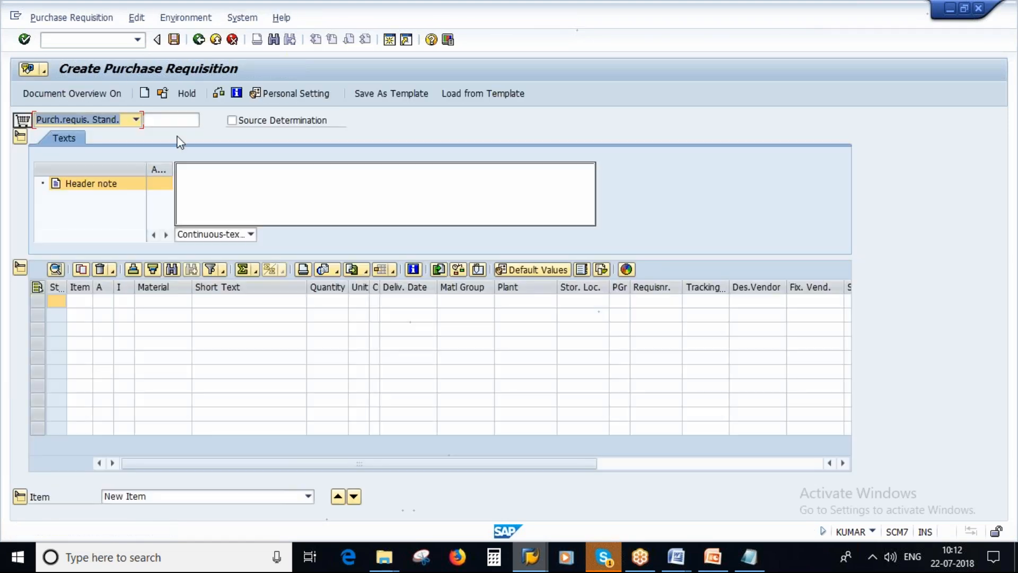
{"action": "left_click", "coordinate": [744, 562]}
{"action": "key", "text": "alt+Tab"}
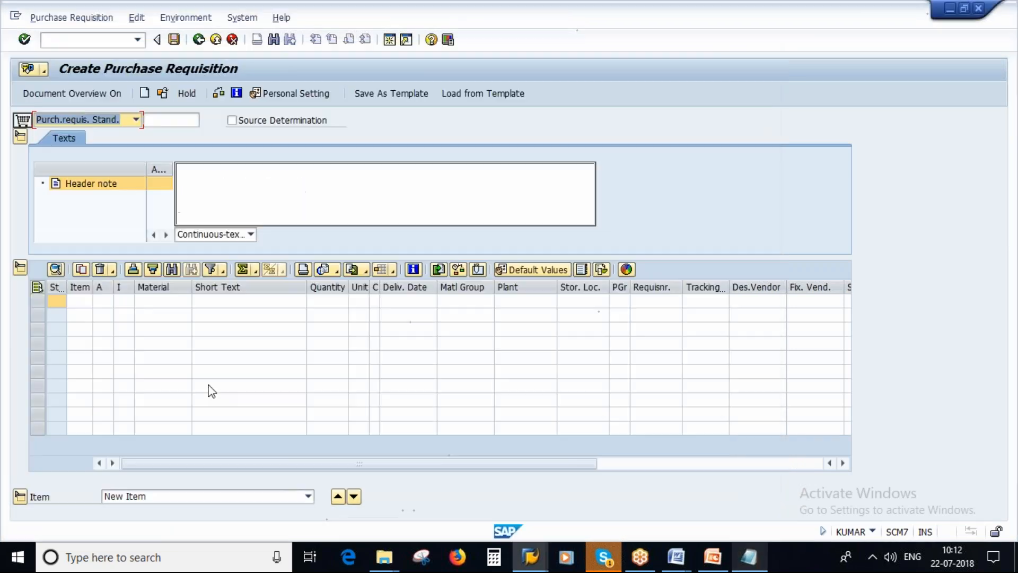
Add a requisition item for material 2578 with a quantity of 100
{"action": "left_click", "coordinate": [158, 305]}
{"action": "type", "text": "2578"}
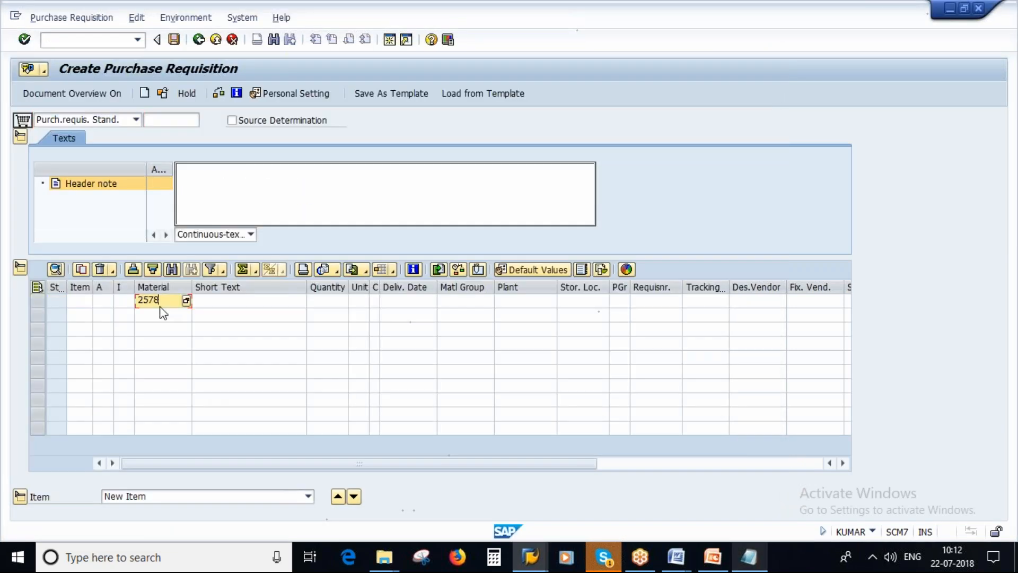
{"action": "left_click", "coordinate": [334, 301]}
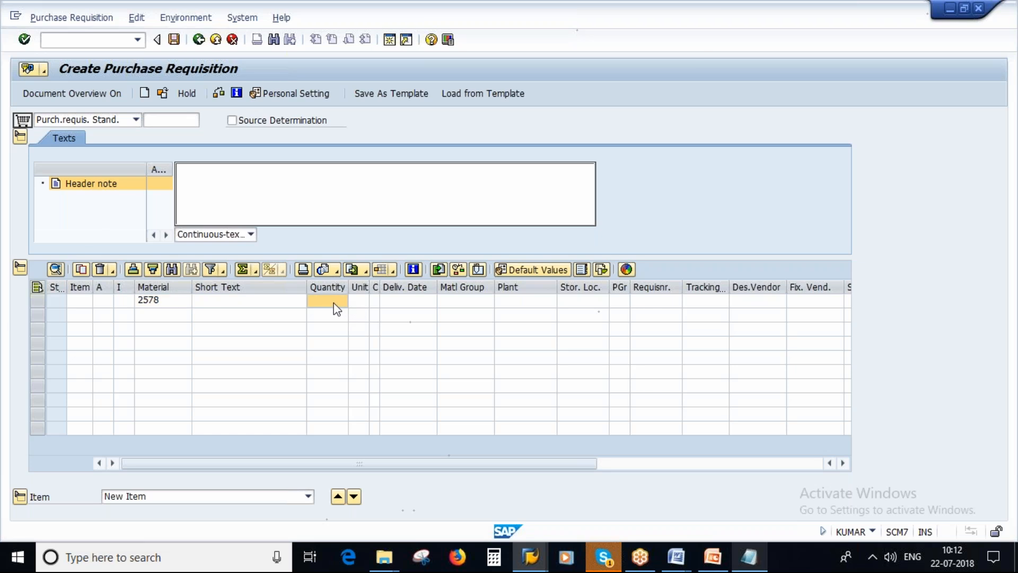
{"action": "key", "text": "Return"}
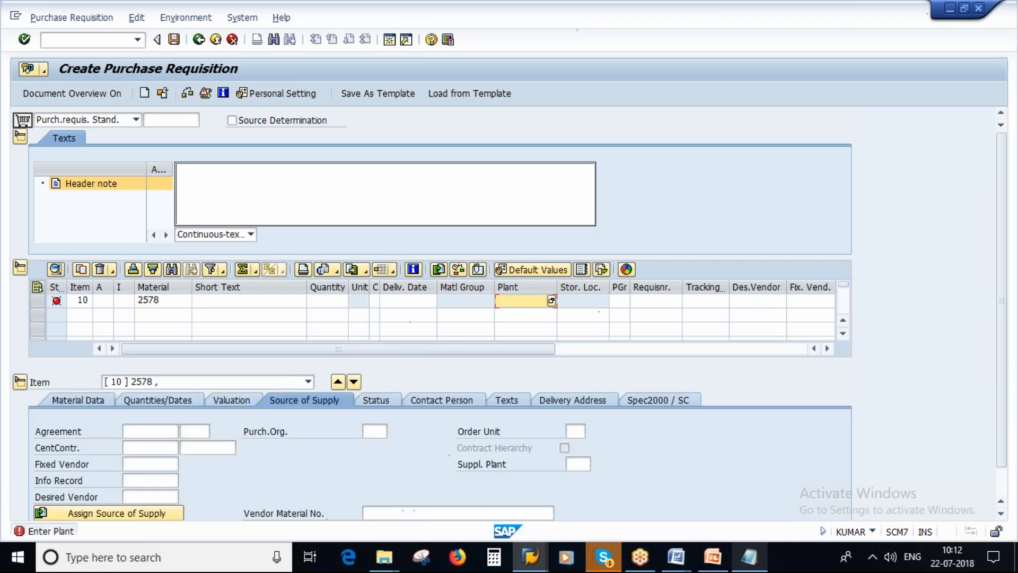
{"action": "left_click", "coordinate": [328, 301]}
{"action": "type", "text": "100"}
{"action": "key", "text": "Tab"}
{"action": "key", "text": "Tab"}
{"action": "key", "text": "Tab"}
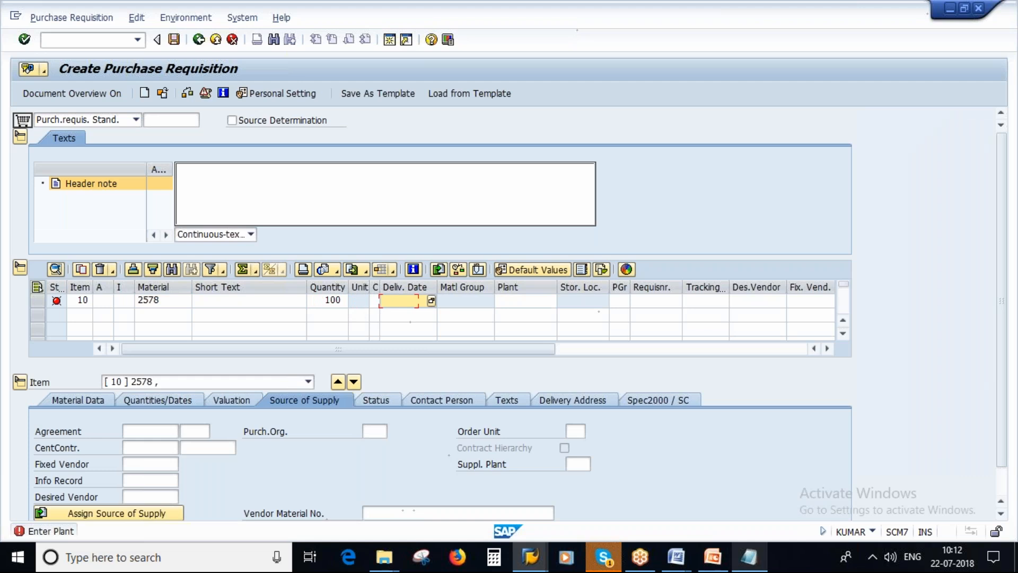
Assign plant 1000 to the requisition item and confirm the entry
{"action": "key", "text": "Tab"}
{"action": "left_click", "coordinate": [500, 304]}
{"action": "key", "text": "Return"}
{"action": "type", "text": "1000"}
{"action": "key", "text": "Return"}
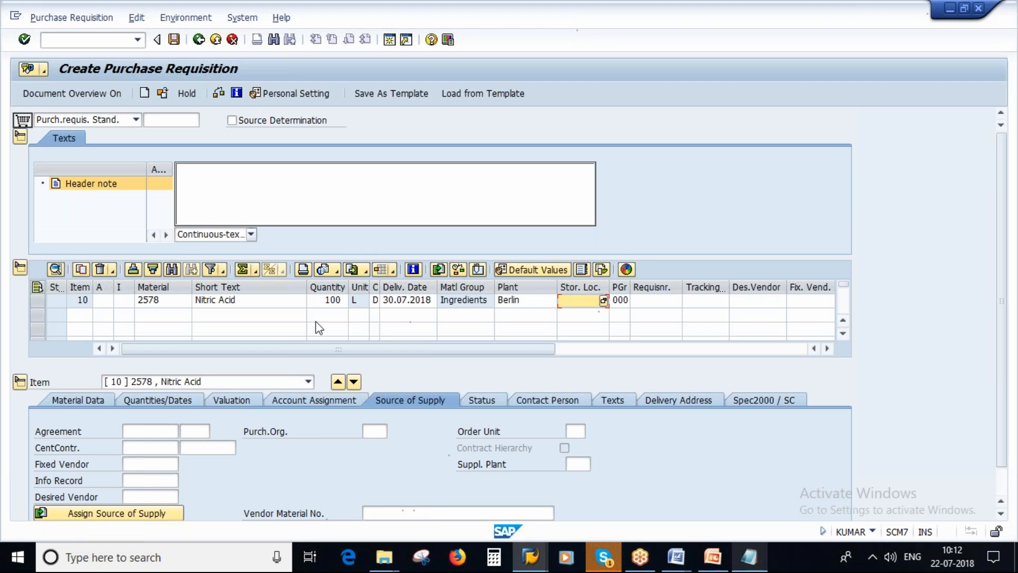
Activate source determination for the requisition and list the available sources of supply for item 10
{"action": "left_click", "coordinate": [232, 121]}
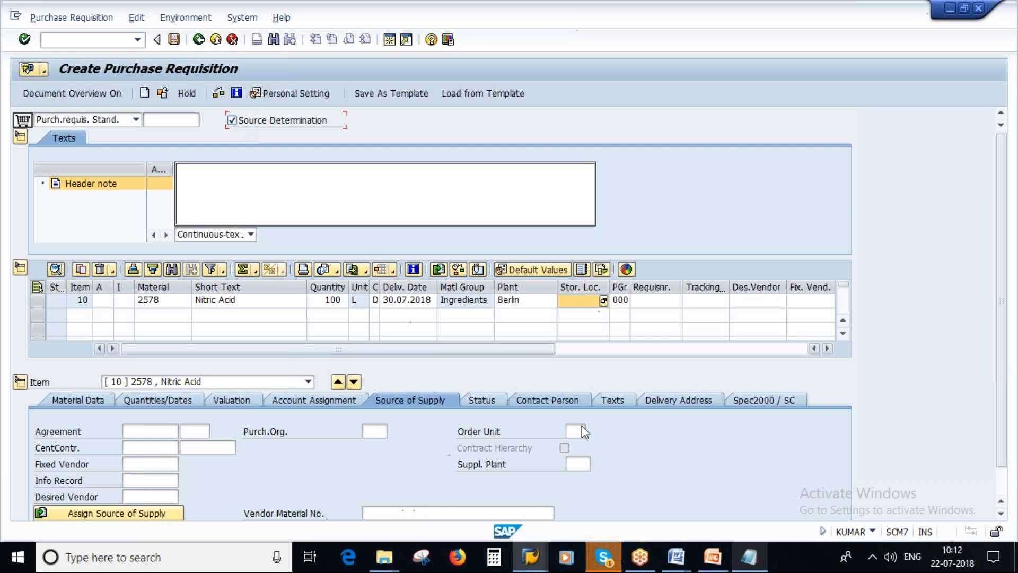
{"action": "scroll", "coordinate": [640, 444], "scroll_direction": "down", "scroll_amount": 1}
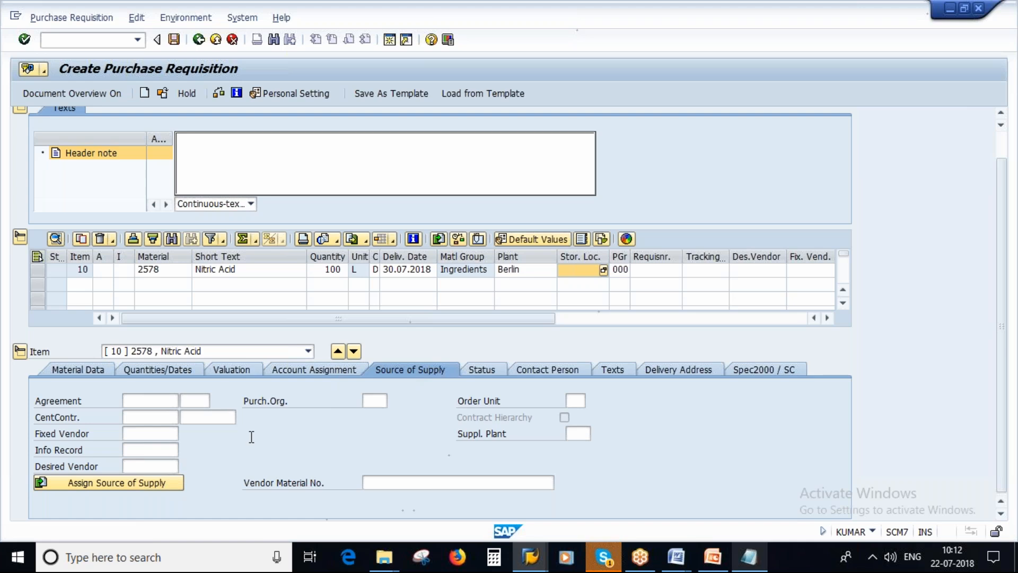
{"action": "left_click", "coordinate": [107, 481]}
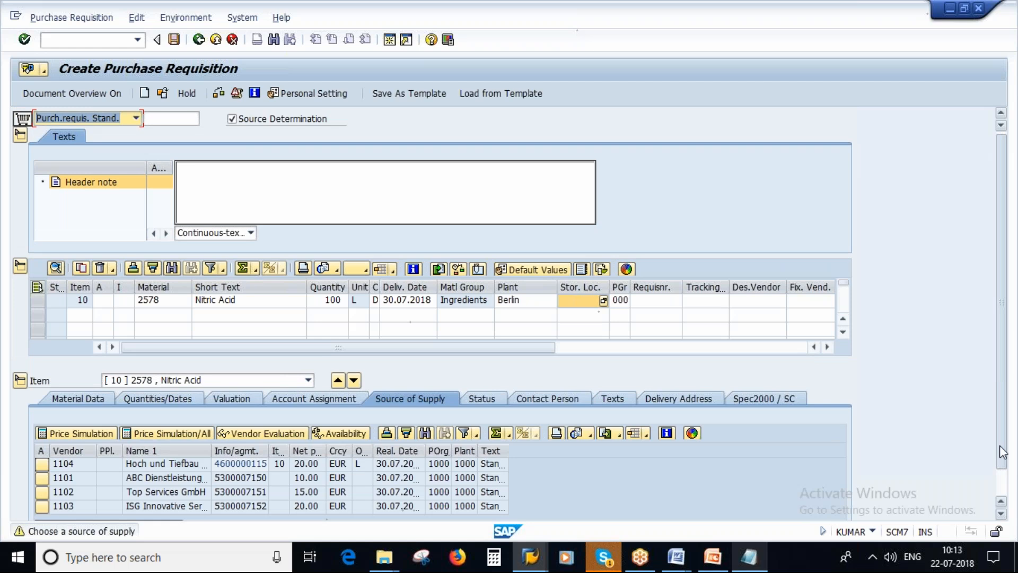
{"action": "left_click_drag", "start_coordinate": [1003, 452], "coordinate": [1002, 477]}
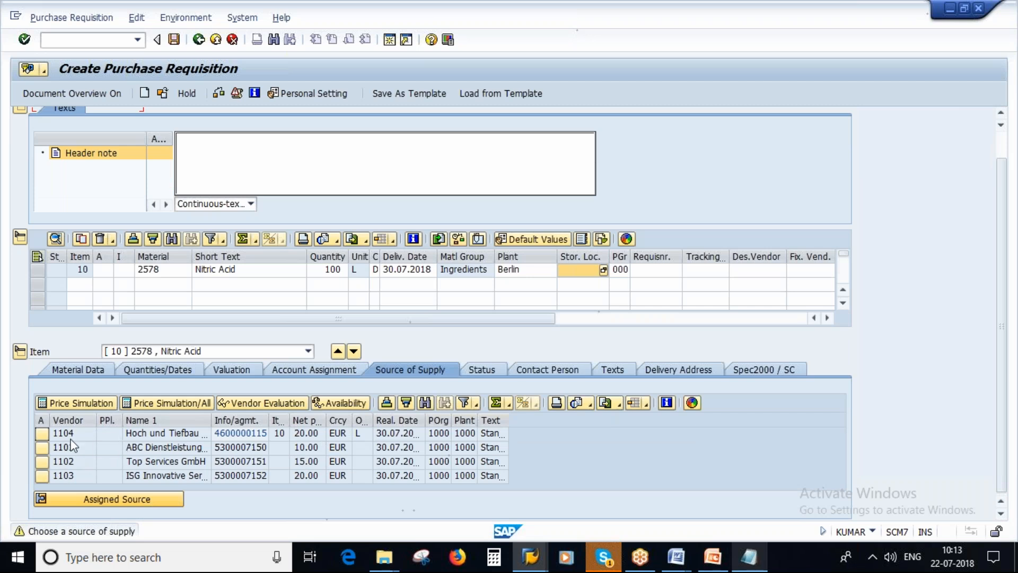
Run a price simulation for all sources with quantity 100, view vendor 1101's master record, and return to the requisition
{"action": "left_click", "coordinate": [160, 402]}
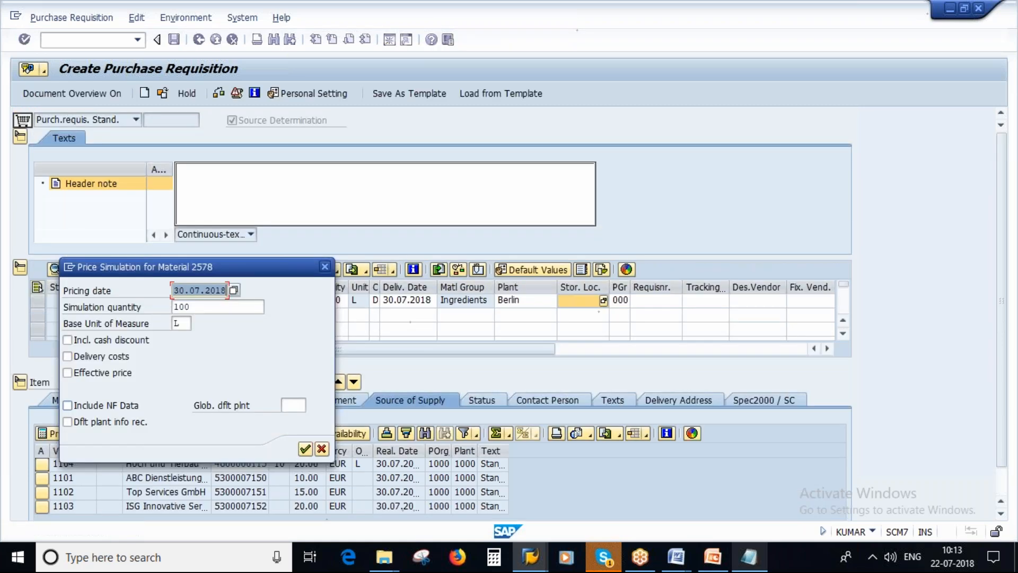
{"action": "left_click", "coordinate": [305, 449]}
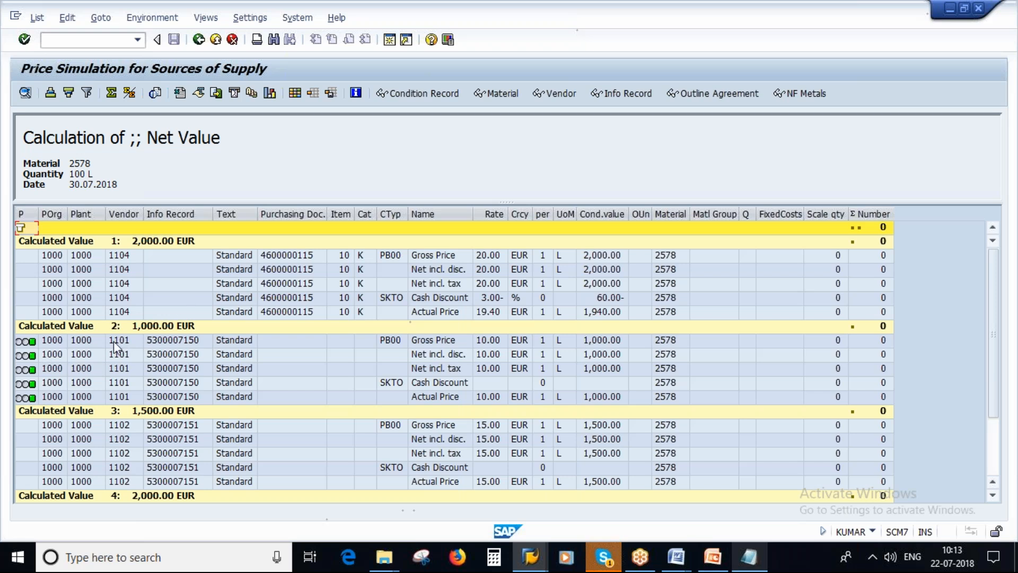
{"action": "mouse_move", "coordinate": [45, 377]}
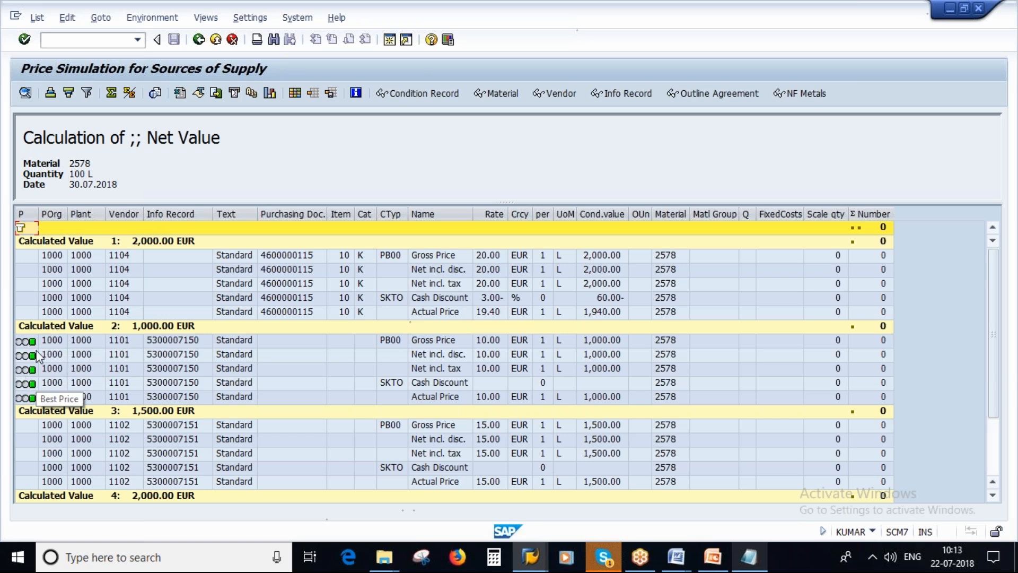
{"action": "left_click", "coordinate": [123, 340]}
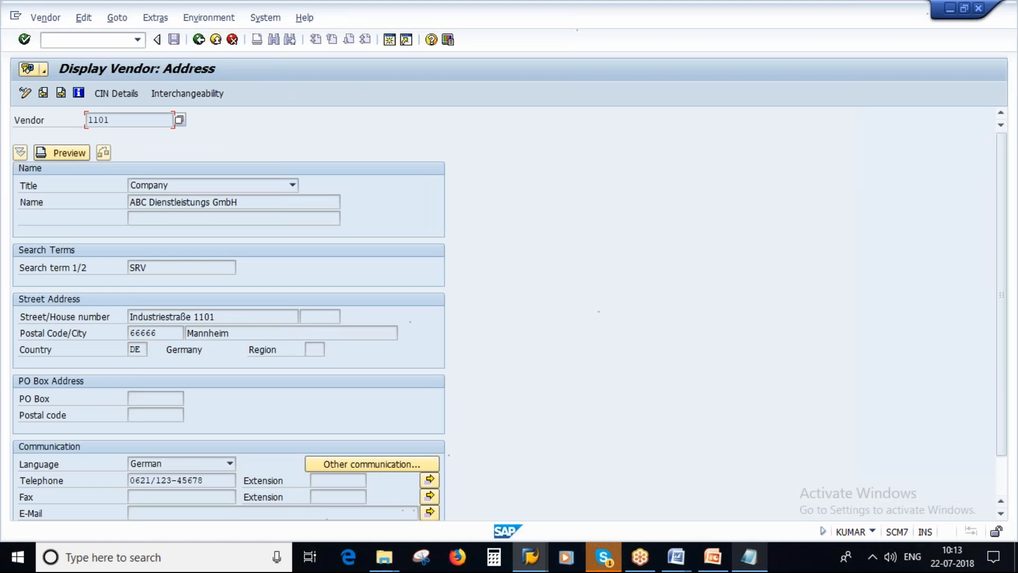
{"action": "left_click", "coordinate": [198, 39]}
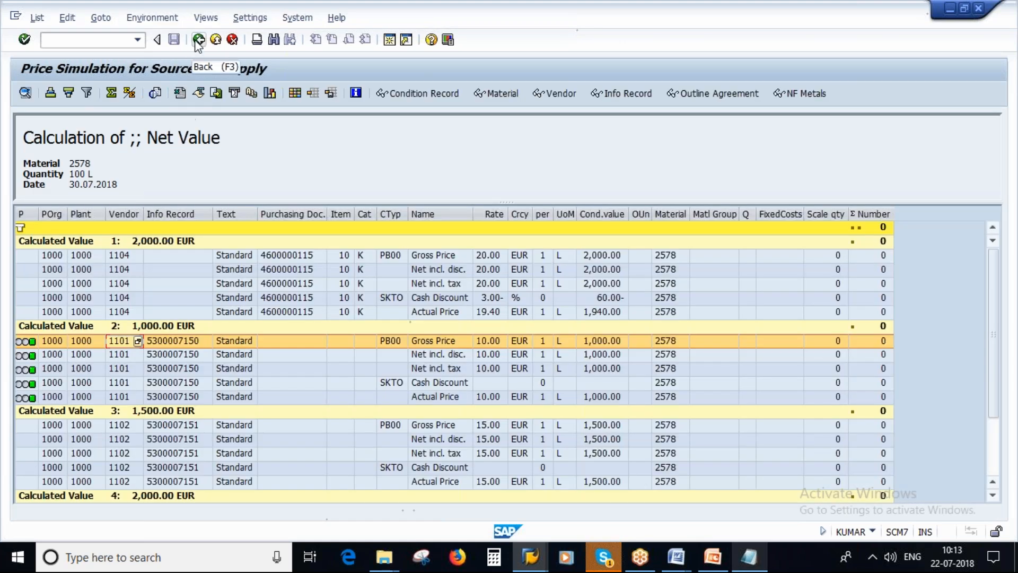
{"action": "left_click", "coordinate": [198, 40]}
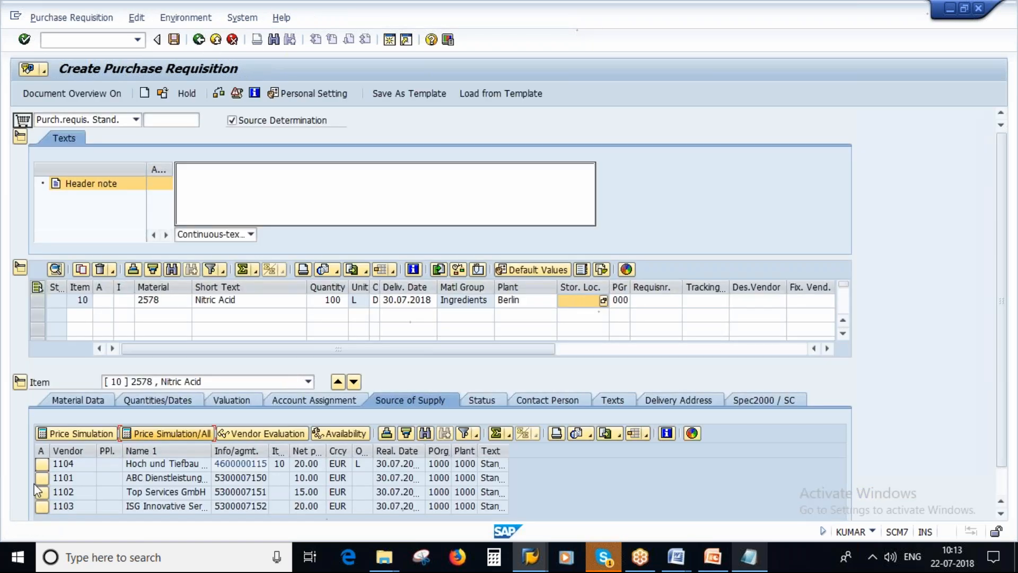
{"action": "left_click", "coordinate": [40, 479]}
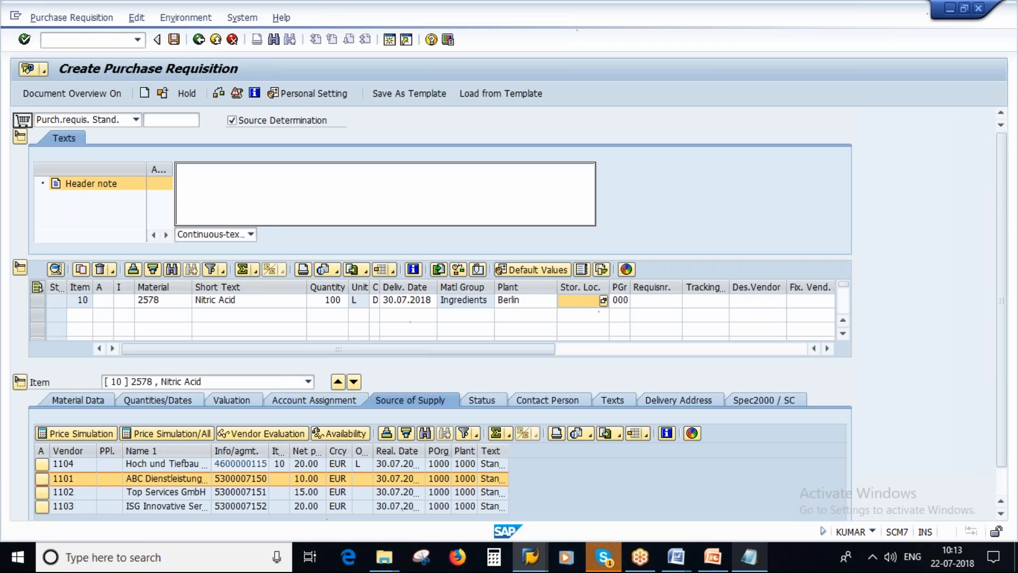
{"action": "double_click", "coordinate": [41, 479]}
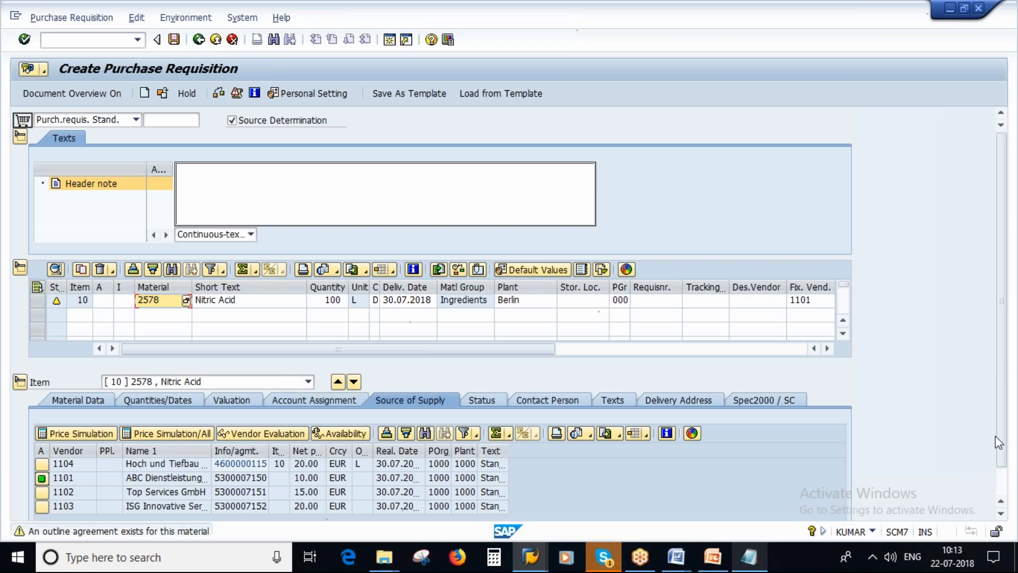
{"action": "left_click_drag", "start_coordinate": [1001, 455], "coordinate": [1001, 481]}
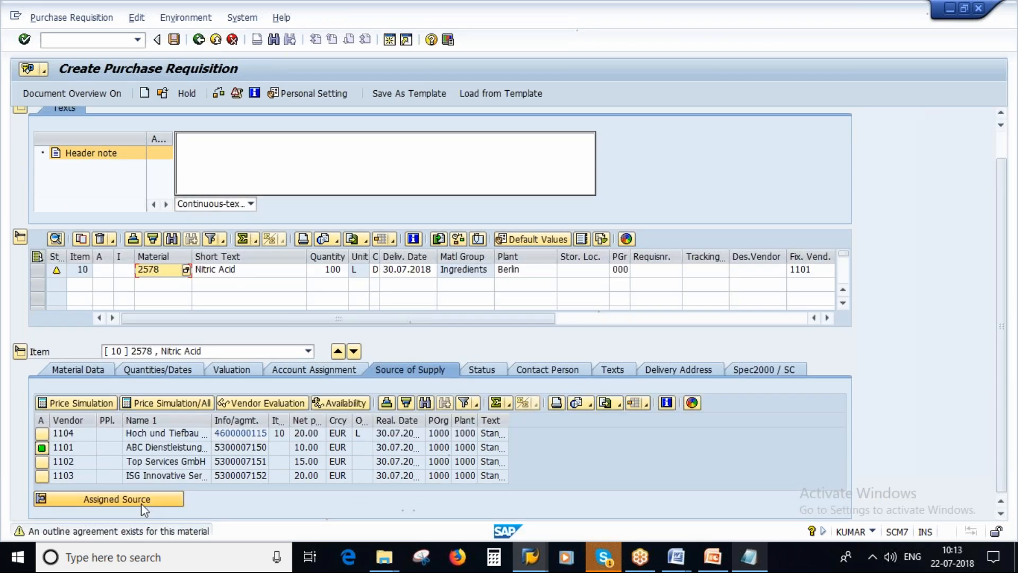
{"action": "left_click", "coordinate": [141, 504]}
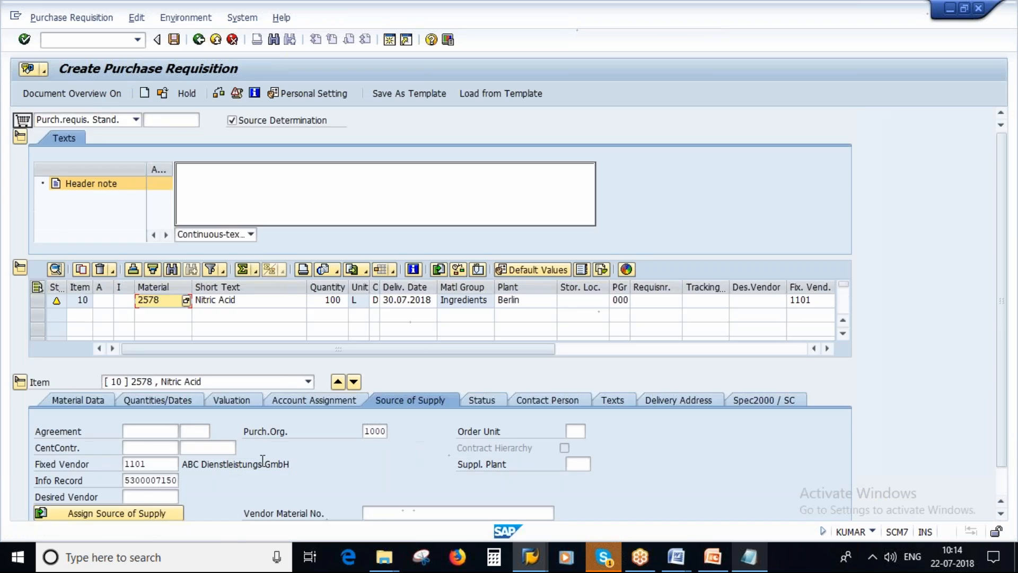
{"action": "left_click_drag", "start_coordinate": [150, 464], "coordinate": [122, 464]}
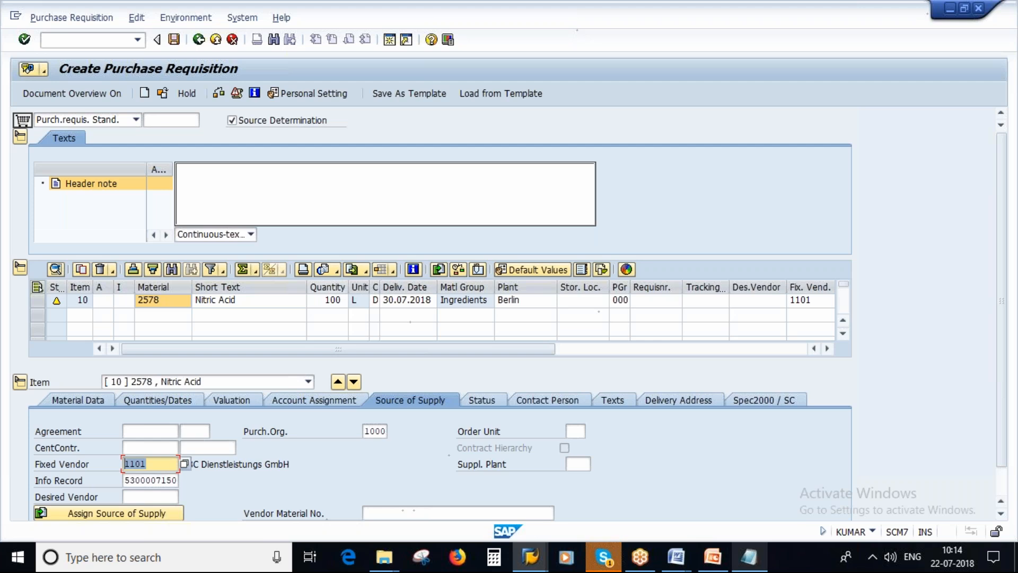
Switch to the Display Source List session and open the source list of material 2578, plant 1000, for maintenance
{"action": "left_click", "coordinate": [531, 559]}
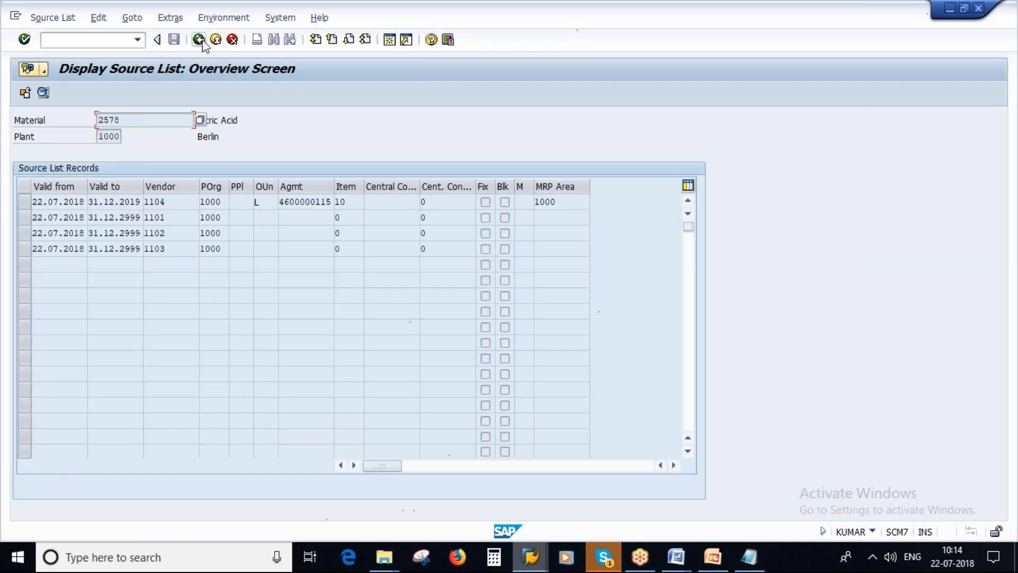
{"action": "left_click", "coordinate": [199, 39]}
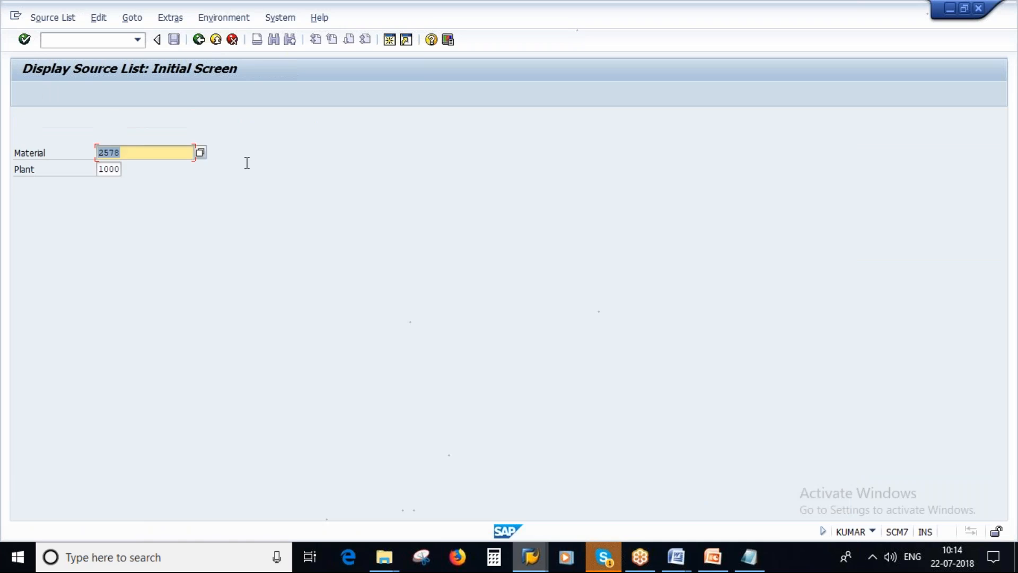
{"action": "left_click", "coordinate": [55, 19]}
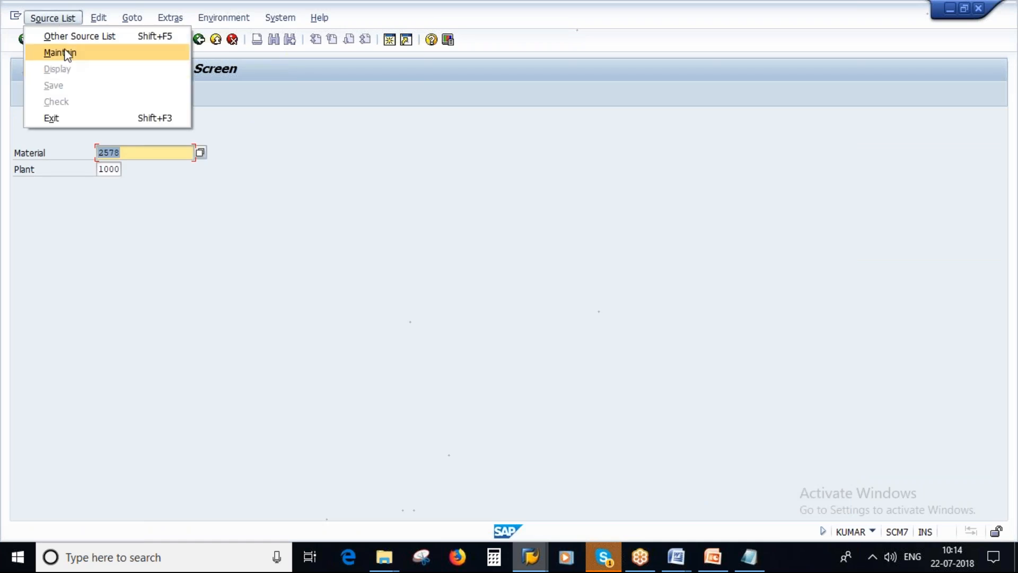
{"action": "left_click", "coordinate": [65, 53]}
{"action": "key", "text": "Return"}
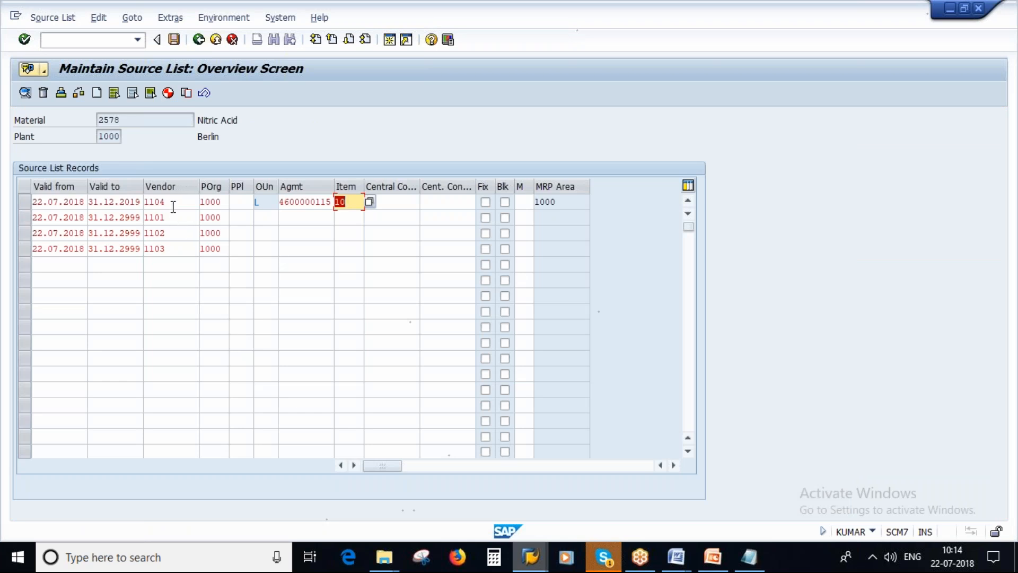
Mark vendor 1103 as the fixed source in the source list and save it
{"action": "left_click", "coordinate": [486, 250]}
{"action": "double_click", "coordinate": [486, 250]}
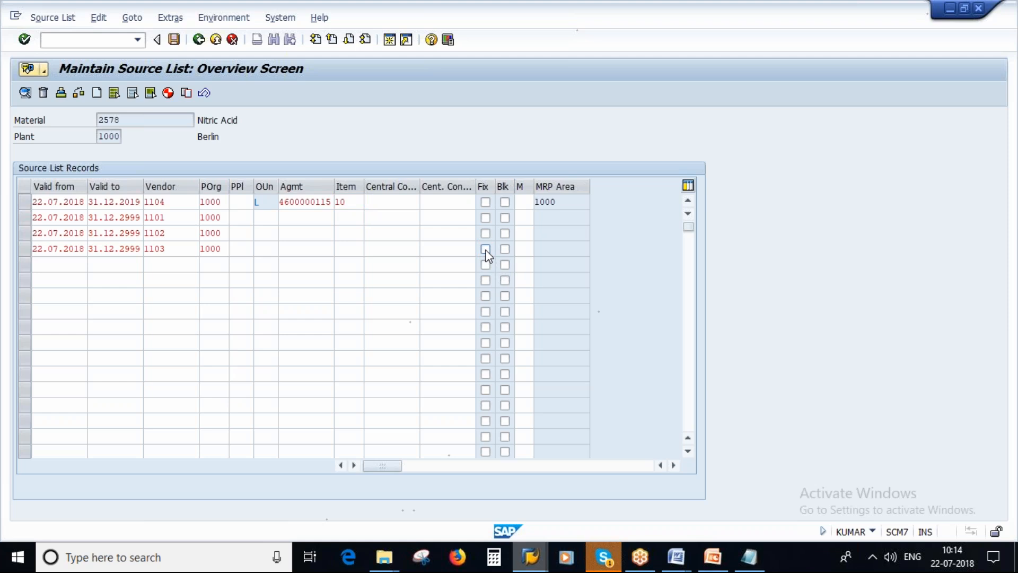
{"action": "left_click", "coordinate": [486, 250]}
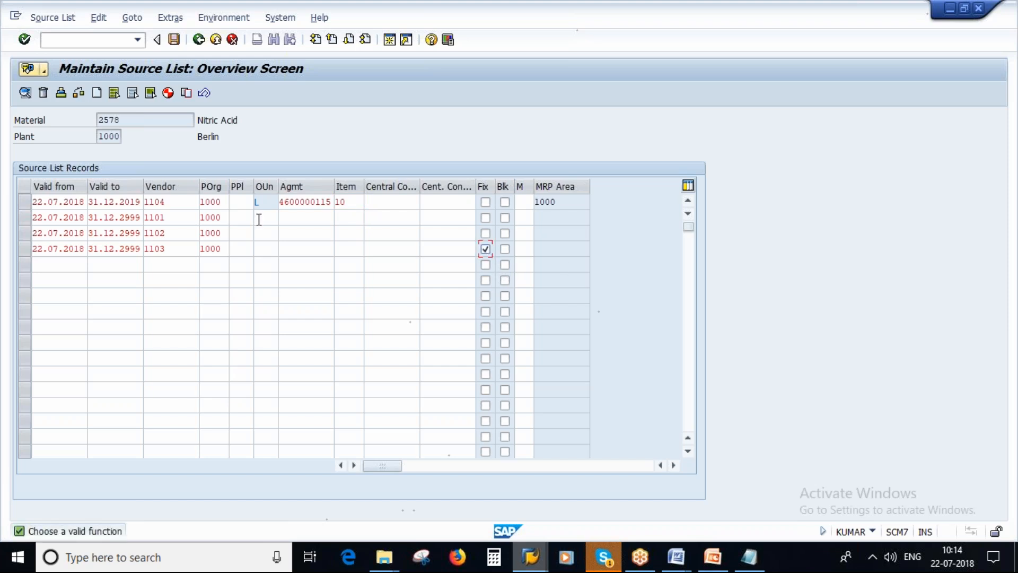
{"action": "left_click", "coordinate": [174, 39]}
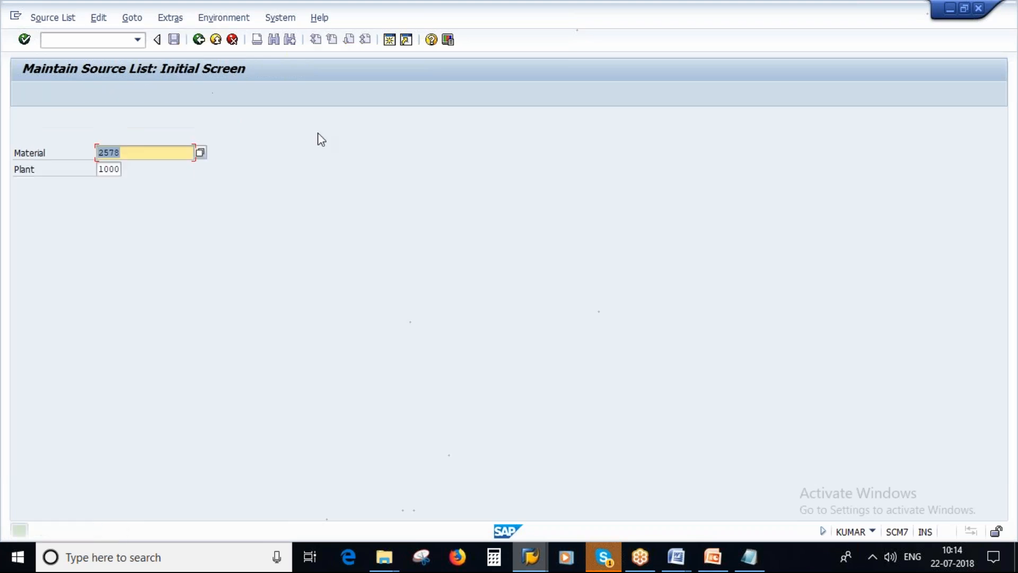
Return to the requisition session, discard the open purchase requisition without saving, and start a new one
{"action": "left_click", "coordinate": [534, 562]}
{"action": "left_click", "coordinate": [773, 493]}
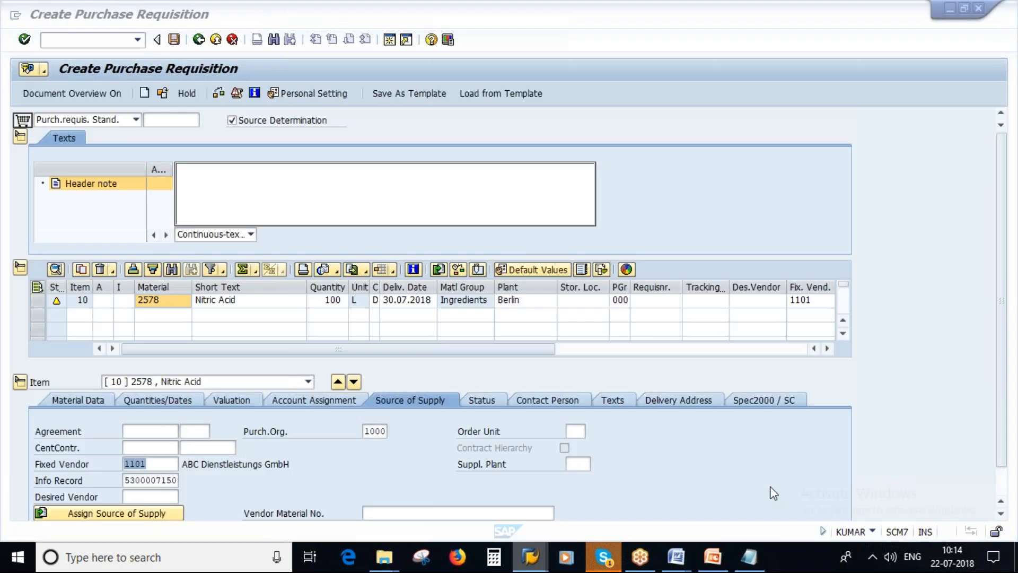
{"action": "left_click", "coordinate": [199, 39]}
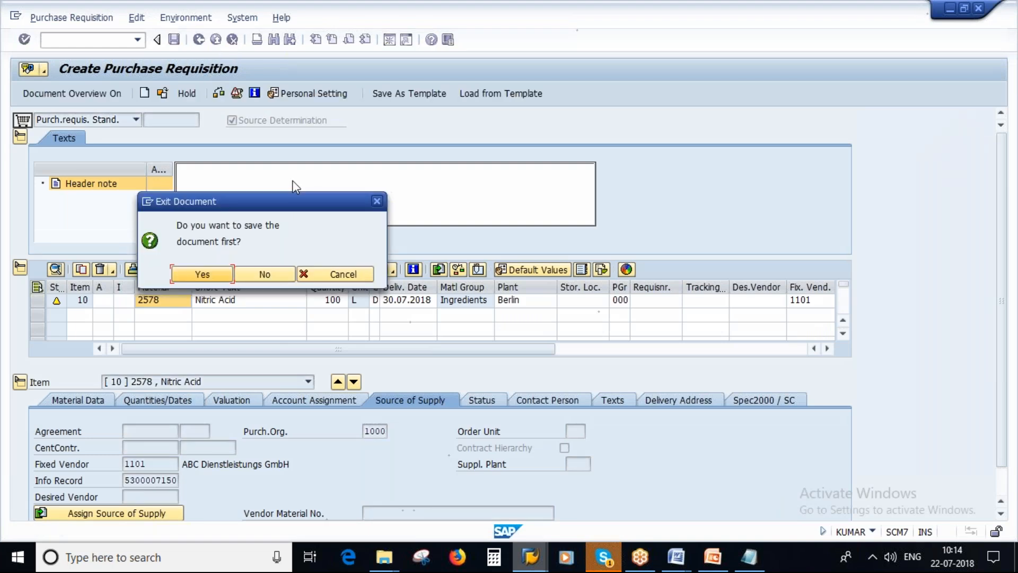
{"action": "left_click", "coordinate": [265, 274]}
{"action": "type", "text": "me51n"}
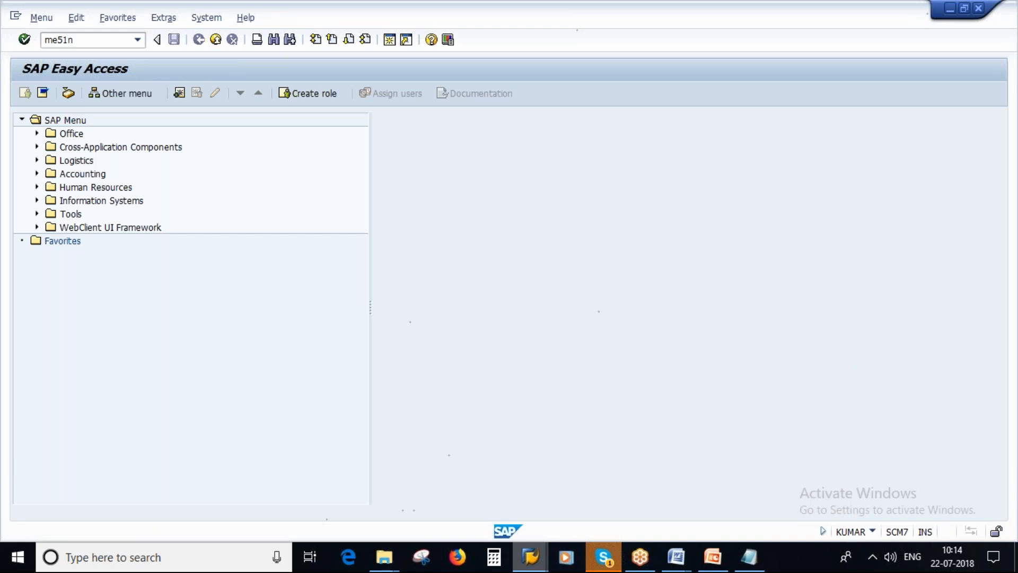
{"action": "key", "text": "Return"}
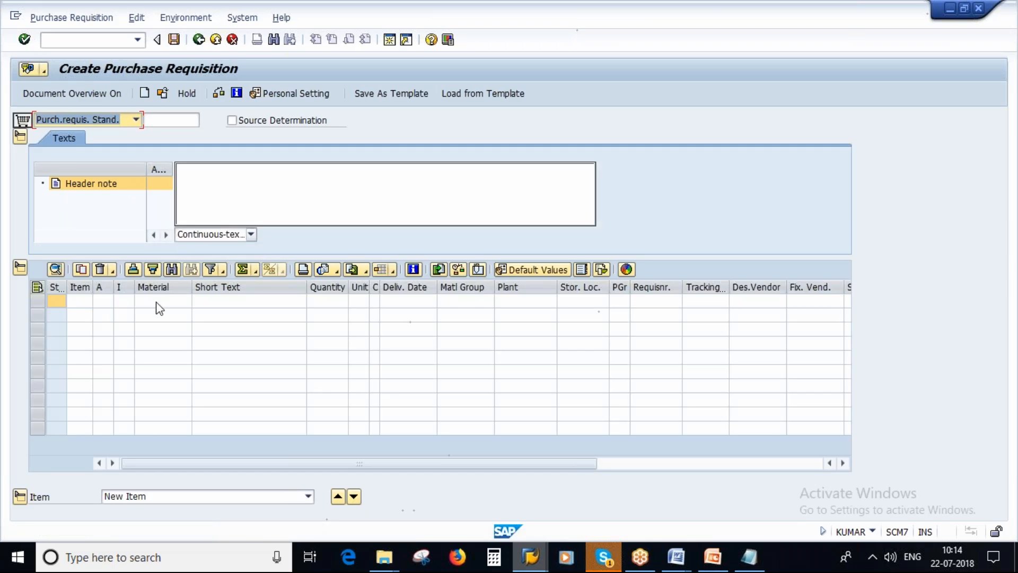
Check the noted material number and enter requisition item 10 with material 2578, quantity 100 and plant 1000
{"action": "left_click", "coordinate": [752, 564]}
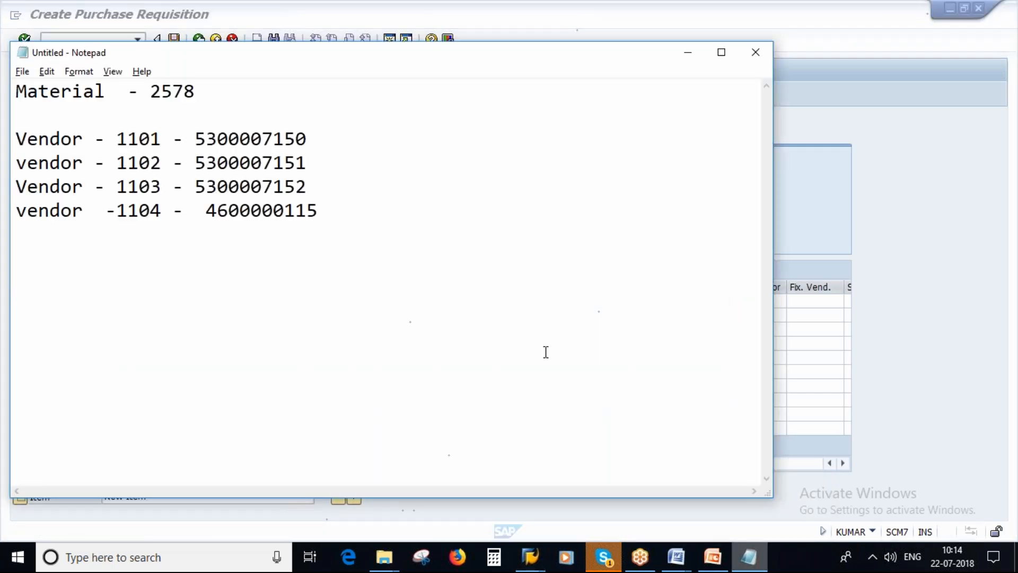
{"action": "key", "text": "alt+Tab"}
{"action": "left_click", "coordinate": [149, 302]}
{"action": "type", "text": "257"}
{"action": "key", "text": "Tab"}
{"action": "key", "text": "Tab"}
{"action": "type", "text": "100"}
{"action": "key", "text": "Tab"}
{"action": "key", "text": "Tab"}
{"action": "key", "text": "Tab"}
{"action": "key", "text": "Tab"}
{"action": "key", "text": "Tab"}
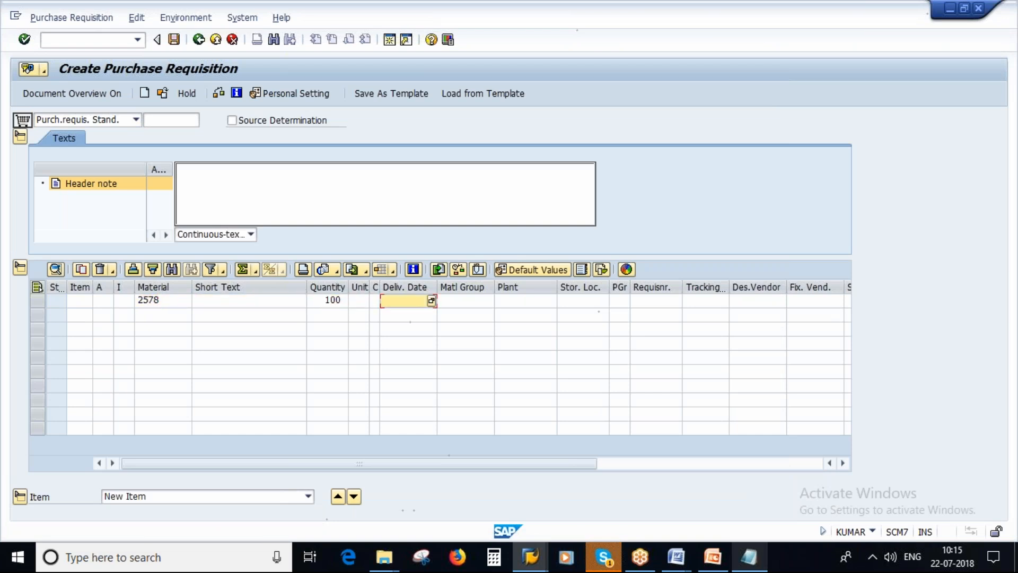
{"action": "type", "text": "1000"}
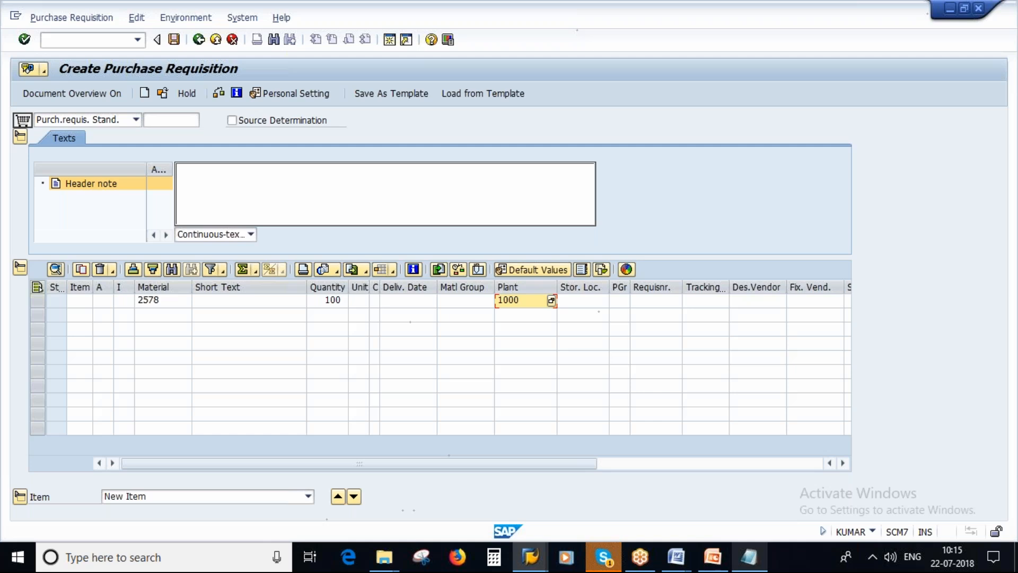
{"action": "key", "text": "Return"}
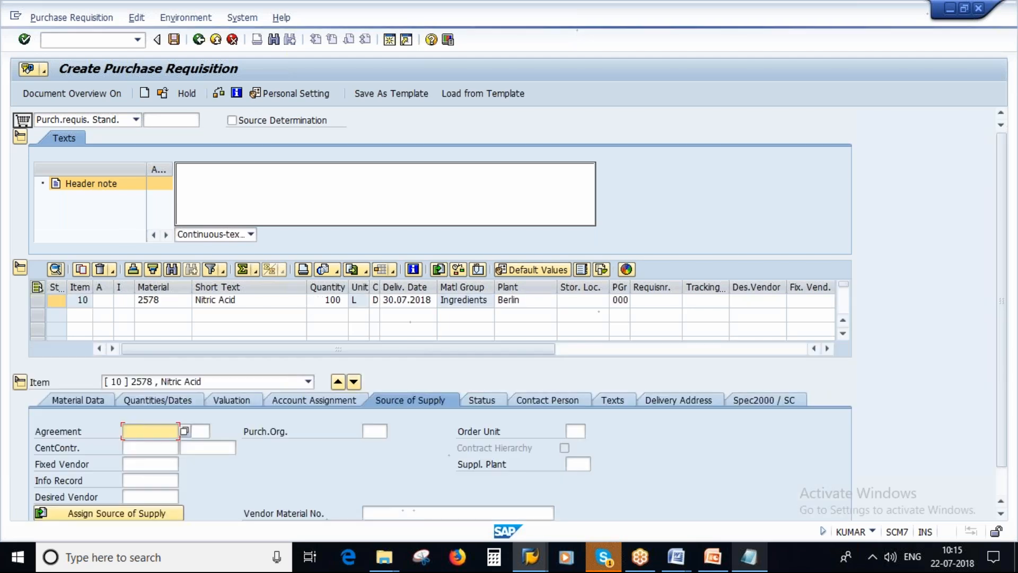
Enable Source Determination, assign a source of supply to item 10, and highlight its fixed vendor
{"action": "left_click", "coordinate": [233, 121]}
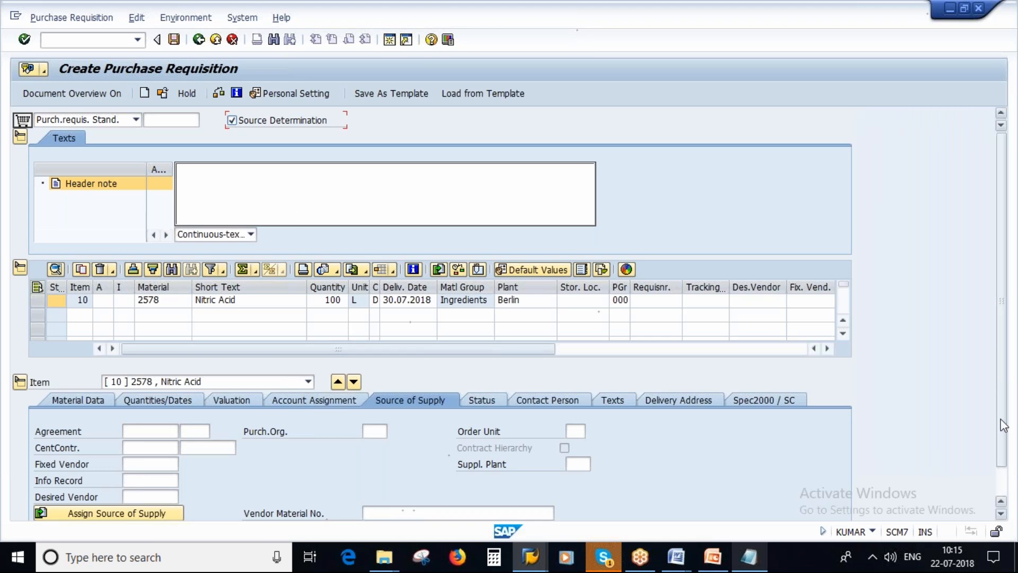
{"action": "left_click_drag", "start_coordinate": [1000, 440], "coordinate": [1001, 467]}
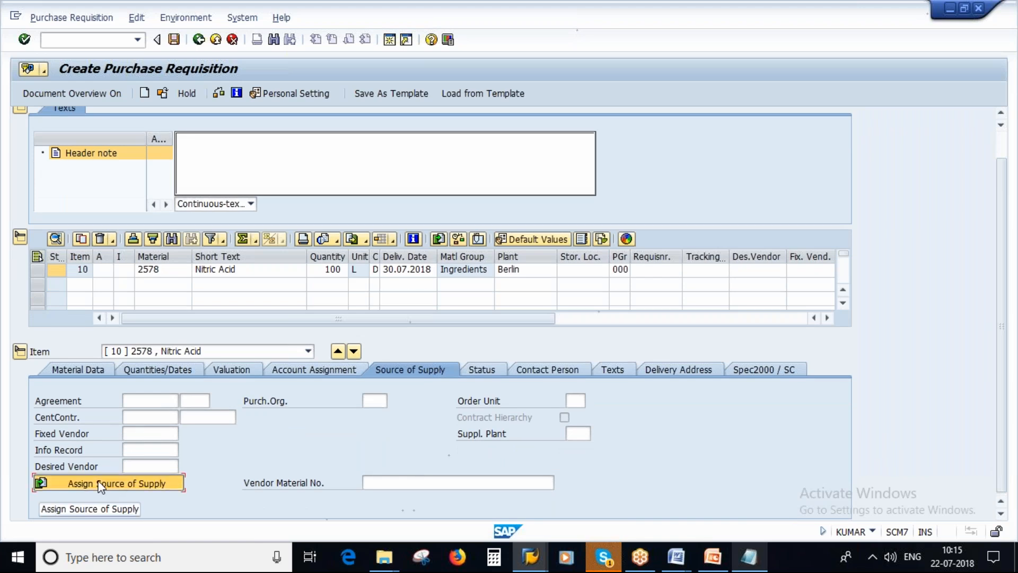
{"action": "left_click", "coordinate": [101, 483]}
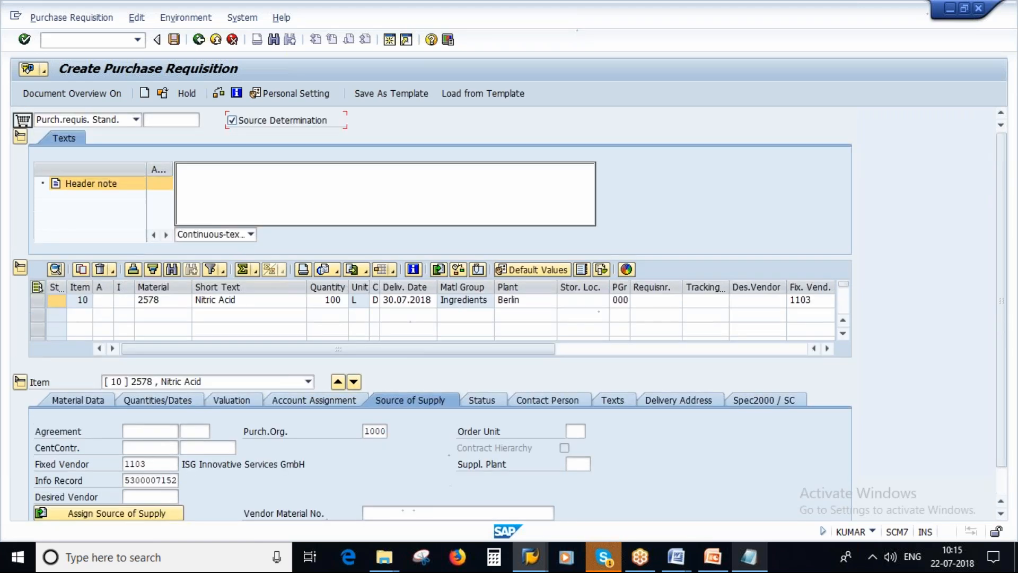
{"action": "left_click", "coordinate": [154, 465]}
{"action": "key", "text": "shift+Left"}
{"action": "key", "text": "shift+Left"}
{"action": "key", "text": "shift+Left"}
{"action": "key", "text": "shift+Left"}
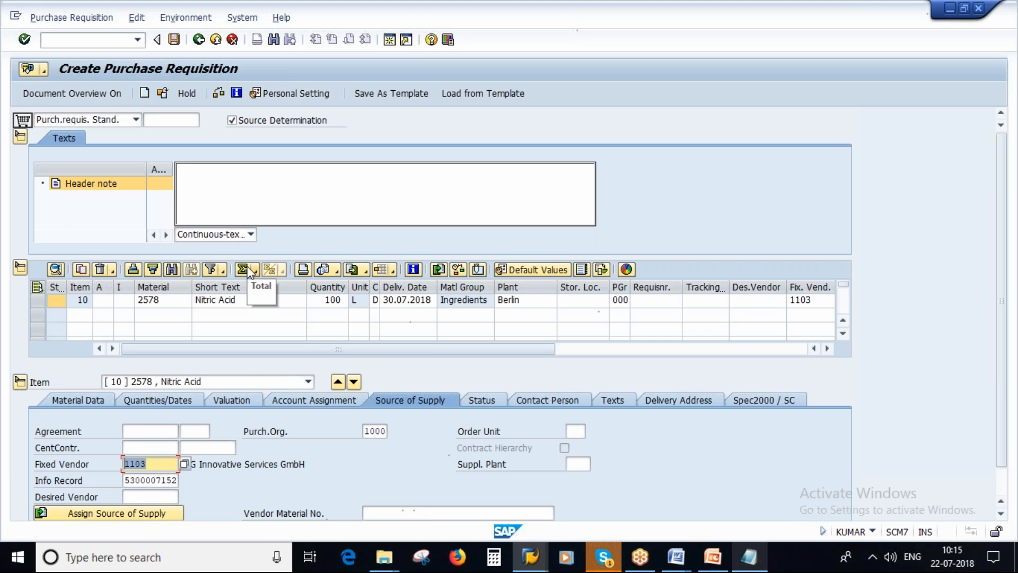
View the Creation of Source List slide in PowerPoint and close the 07 Quota Arrangment document in Word
{"action": "left_click", "coordinate": [714, 557]}
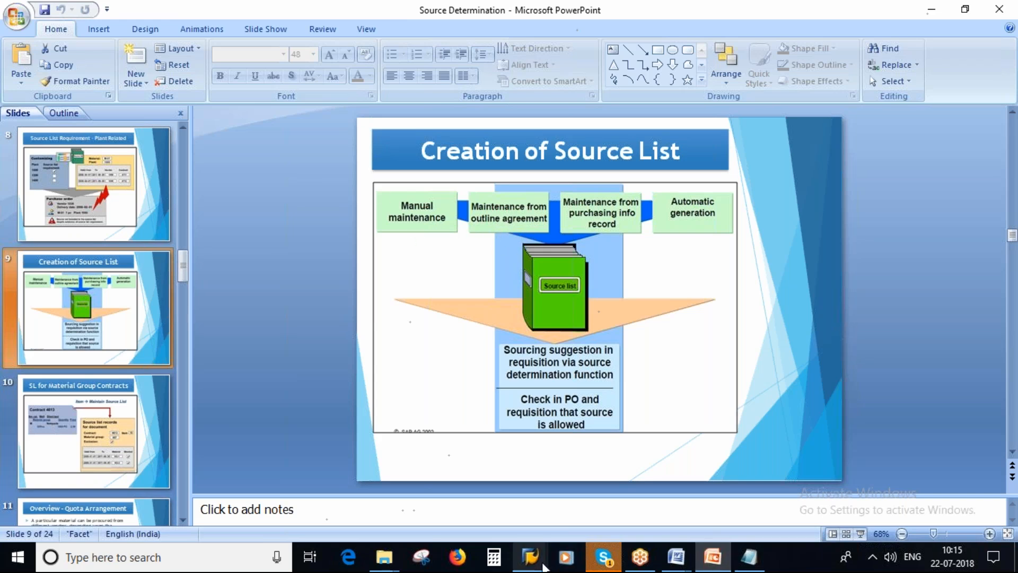
{"action": "mouse_move", "coordinate": [531, 556]}
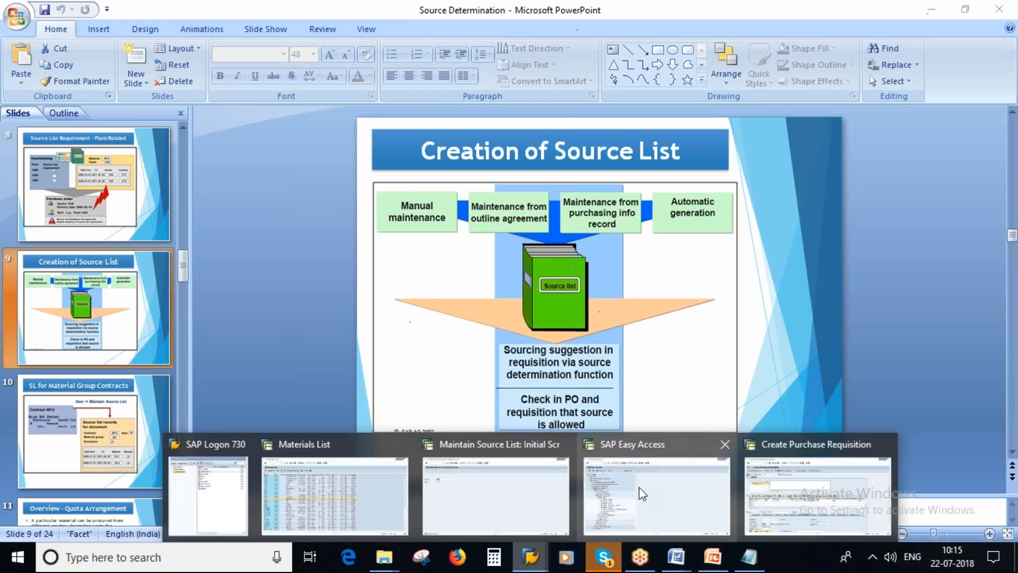
{"action": "left_click", "coordinate": [642, 493]}
{"action": "mouse_move", "coordinate": [673, 551]}
{"action": "left_click", "coordinate": [743, 492]}
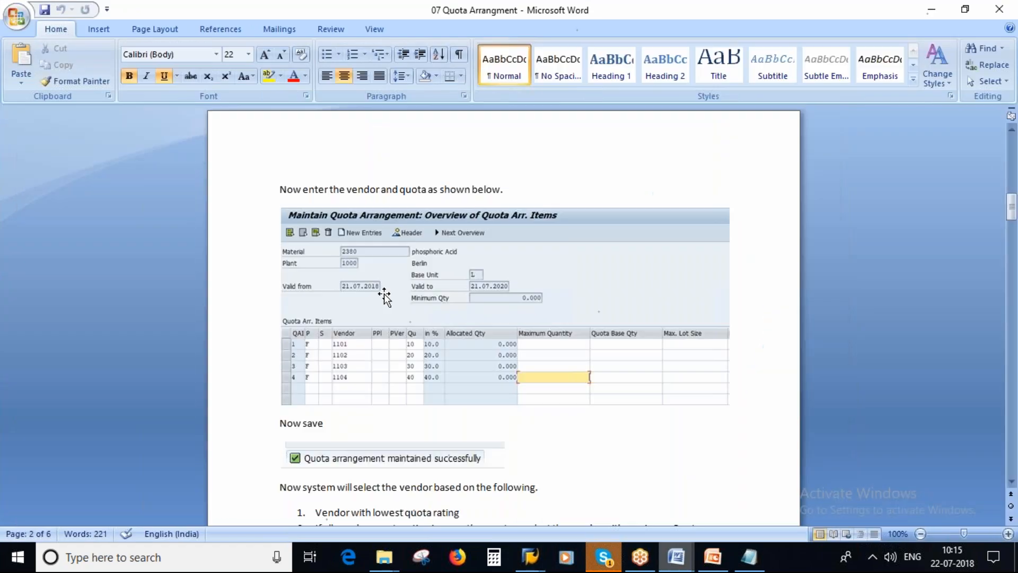
{"action": "left_click", "coordinate": [999, 9]}
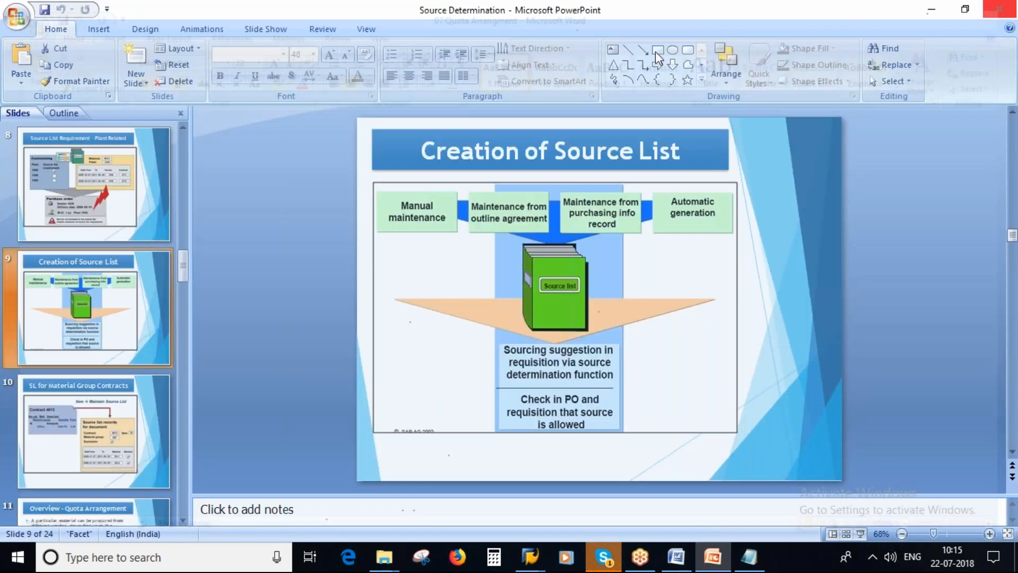
Open the document 05 Different Methods of generation of Source List and review the outline agreement method
{"action": "left_click", "coordinate": [384, 557]}
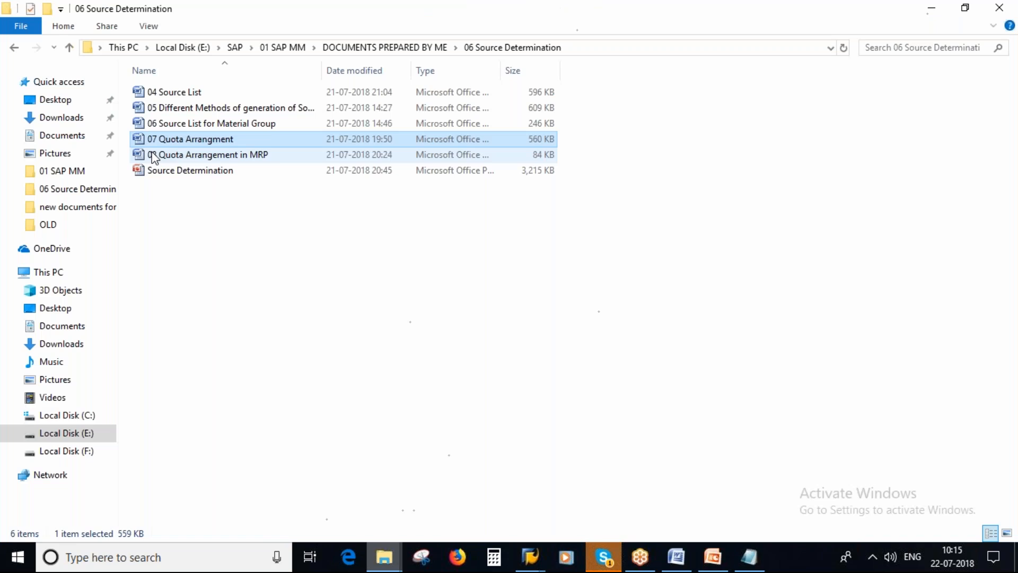
{"action": "double_click", "coordinate": [222, 109]}
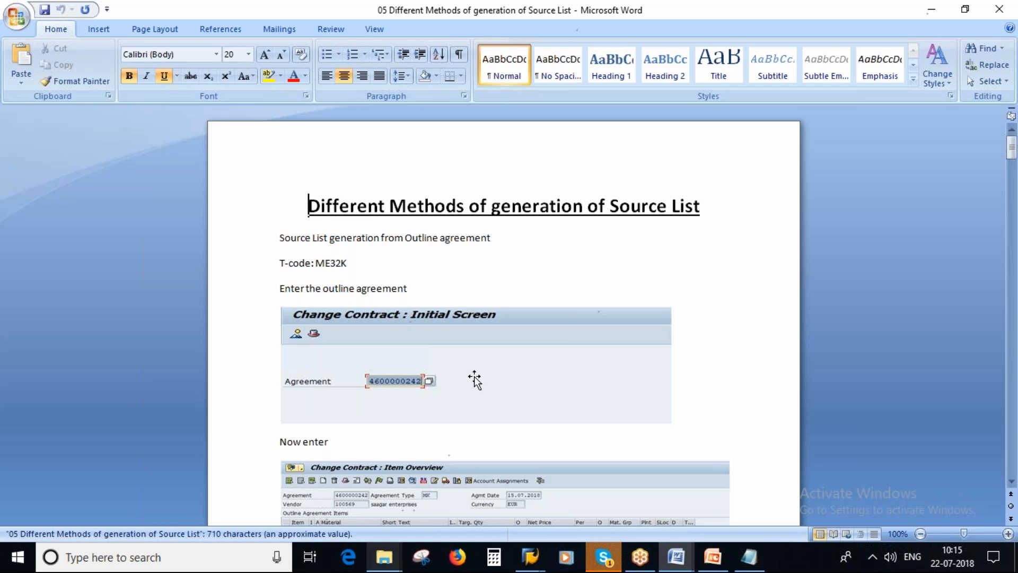
{"action": "scroll", "coordinate": [475, 379], "scroll_direction": "down", "scroll_amount": 1}
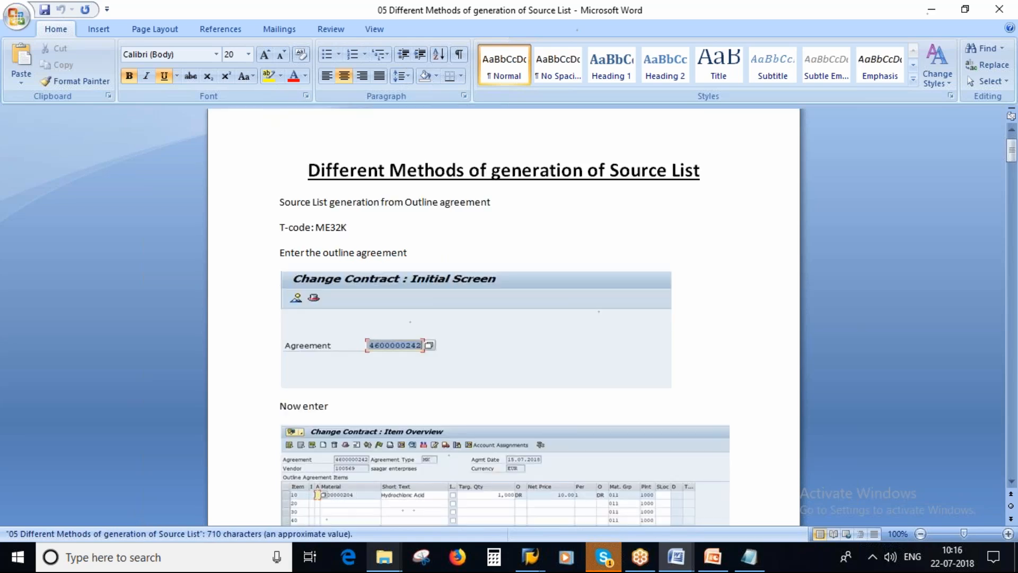
{"action": "scroll", "coordinate": [475, 379], "scroll_direction": "down", "scroll_amount": 9}
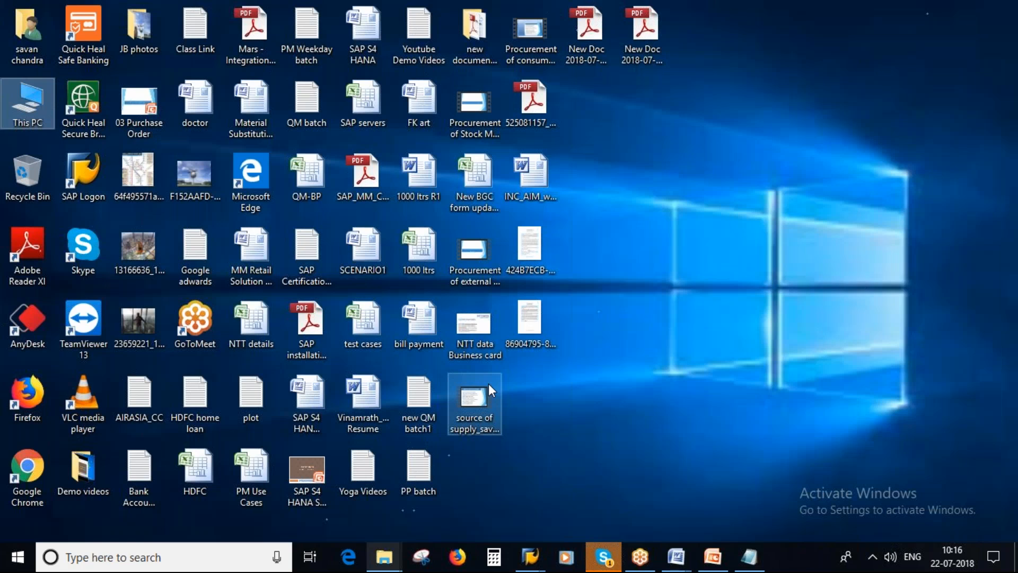
Return to the purchase requisition in SAP, discard it without saving, and start creating a contract
{"action": "left_click", "coordinate": [529, 557]}
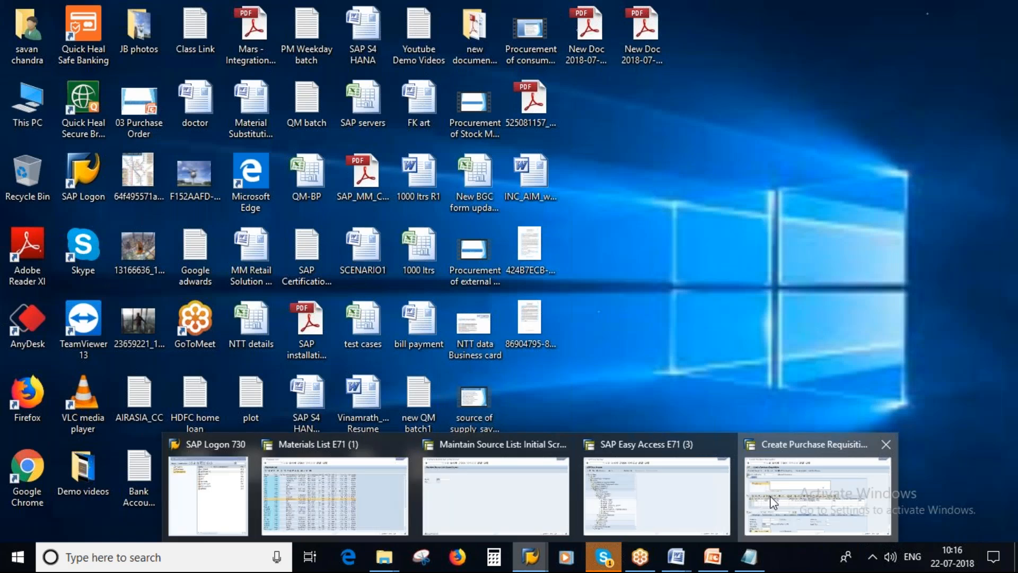
{"action": "left_click", "coordinate": [773, 501]}
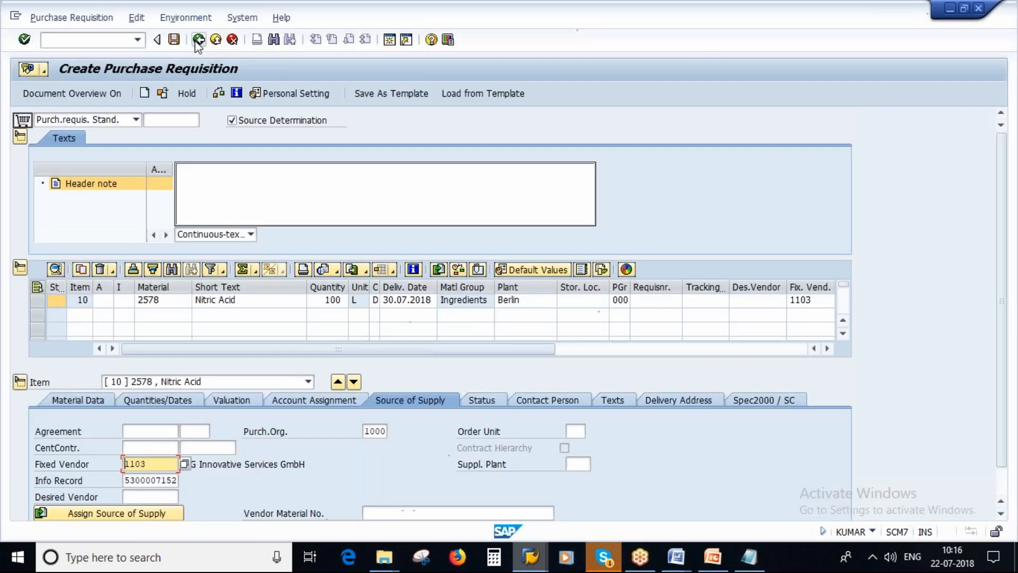
{"action": "left_click", "coordinate": [197, 40]}
{"action": "left_click", "coordinate": [253, 276]}
{"action": "type", "text": "me31"}
{"action": "key", "text": "Return"}
Check the noted vendors, then enter the contract header for vendor 1105, agreement type MK, with validity end 31.12.2019
{"action": "left_click", "coordinate": [154, 120]}
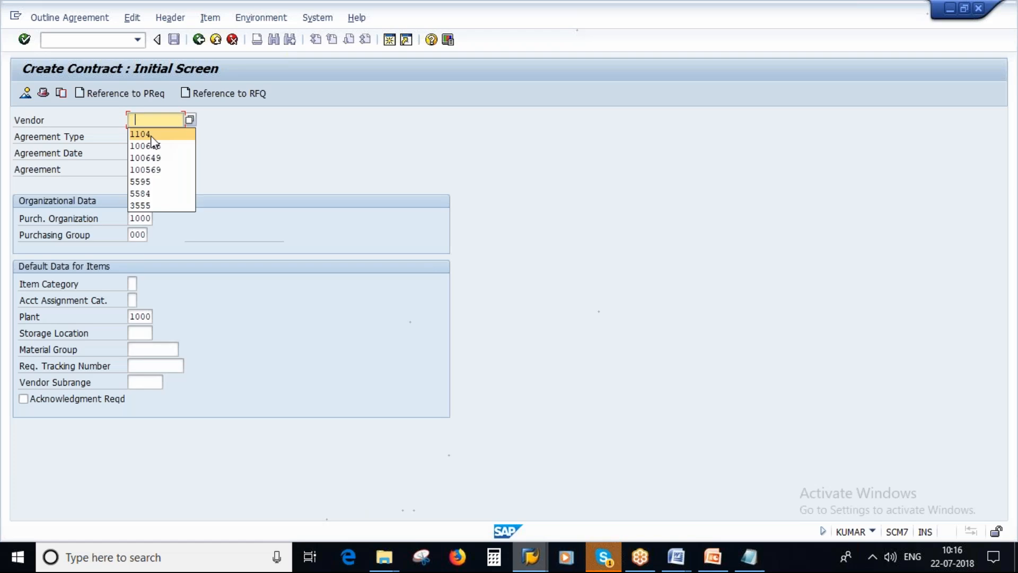
{"action": "left_click", "coordinate": [750, 556]}
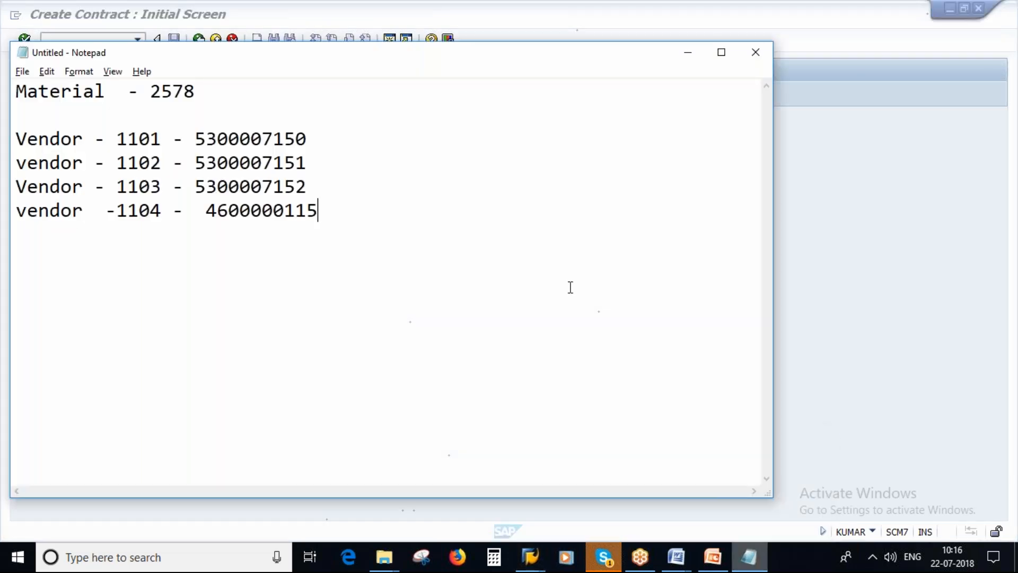
{"action": "key", "text": "alt+Tab"}
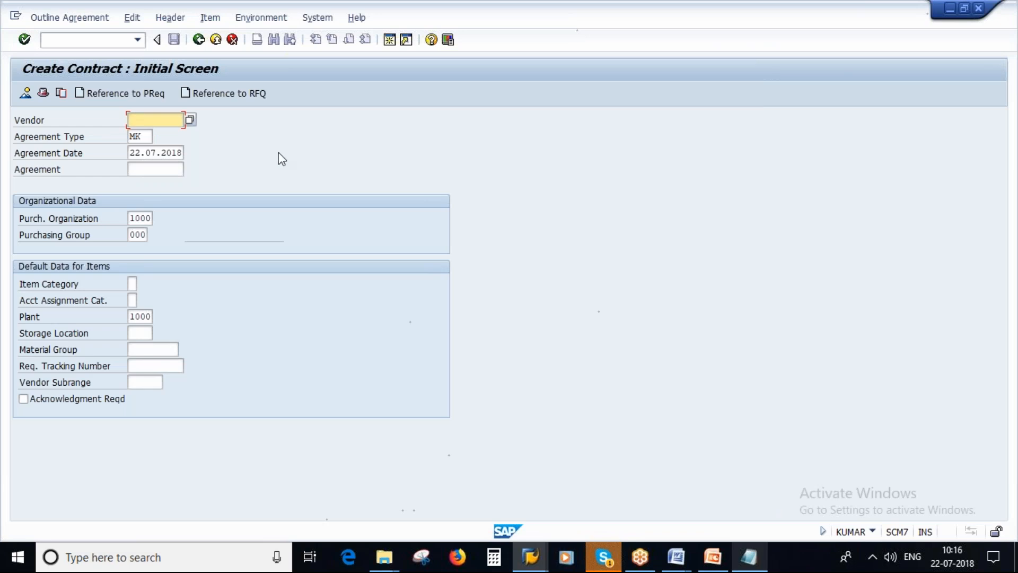
{"action": "type", "text": "110"}
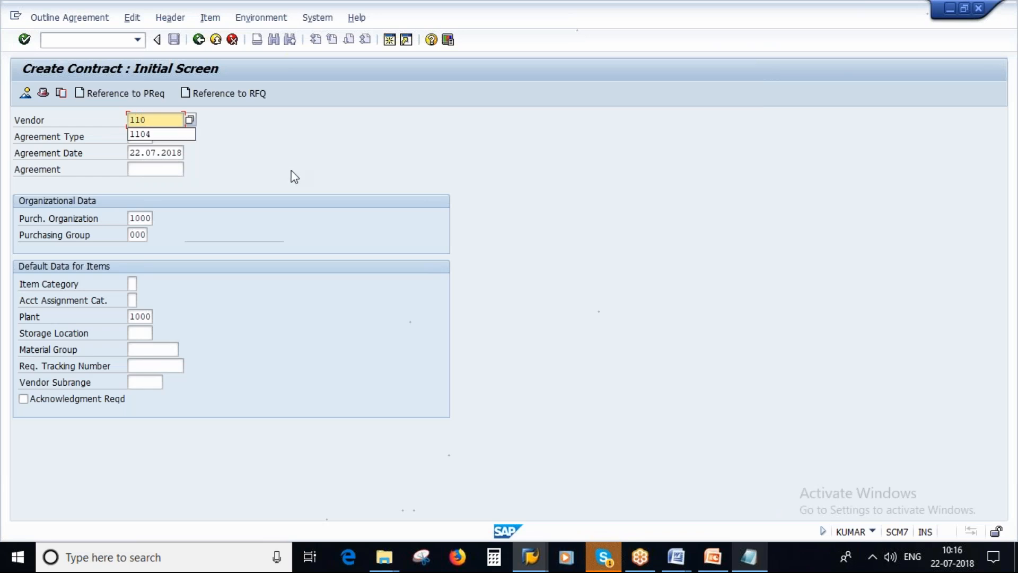
{"action": "left_click", "coordinate": [756, 563]}
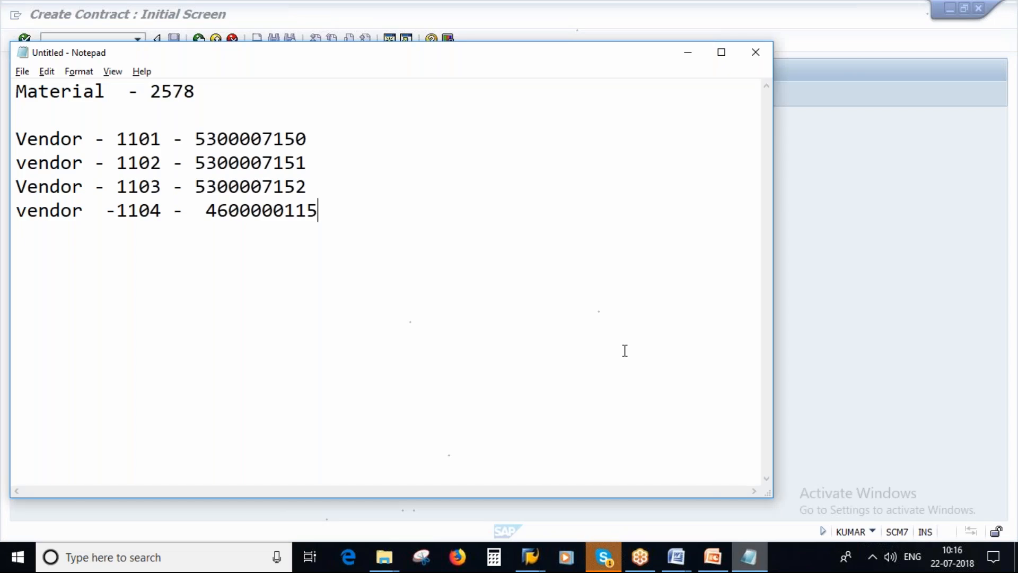
{"action": "key", "text": "alt+Tab"}
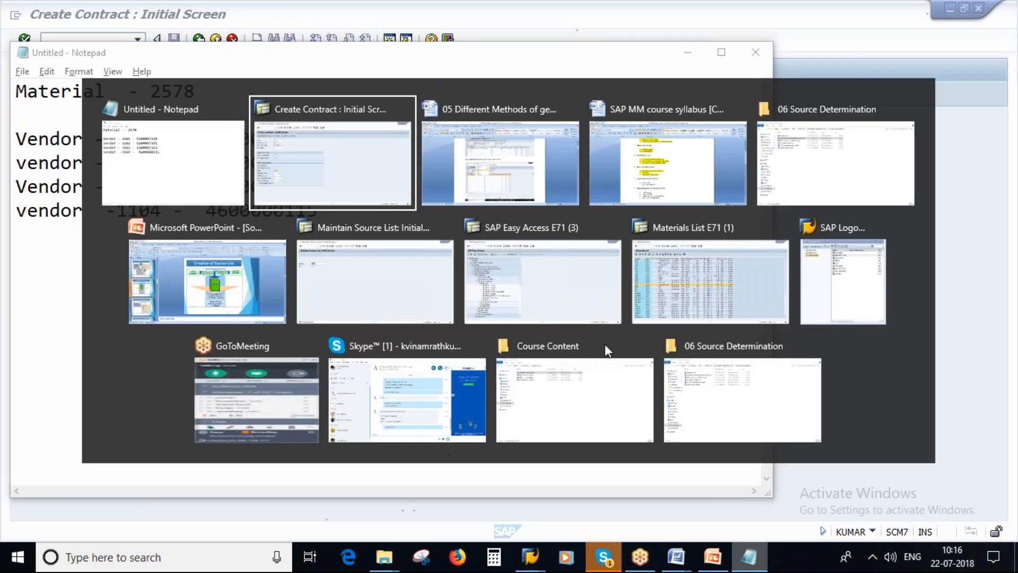
{"action": "type", "text": "5"}
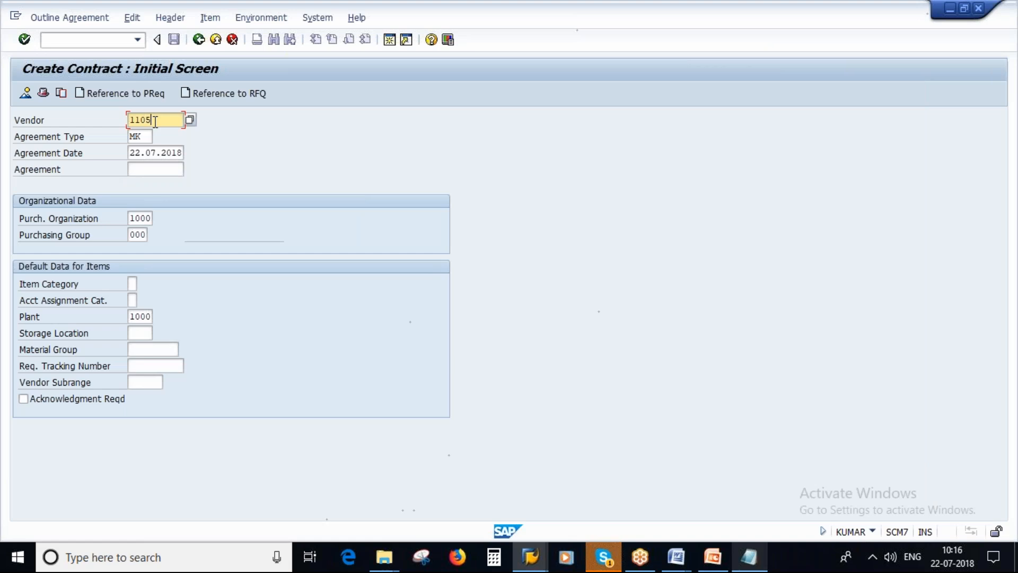
{"action": "key", "text": "Return"}
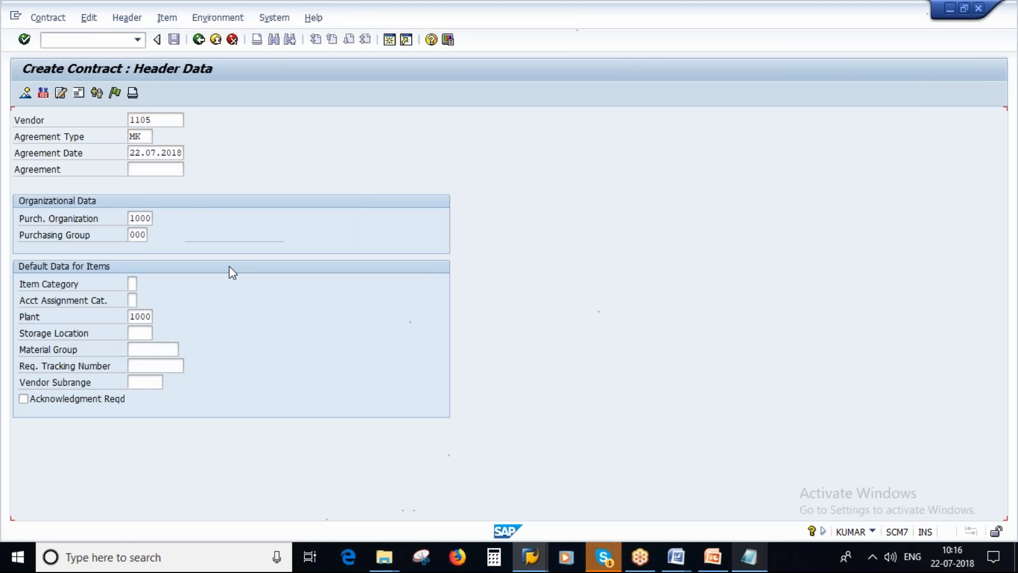
{"action": "key", "text": "Return"}
{"action": "left_click", "coordinate": [294, 214]}
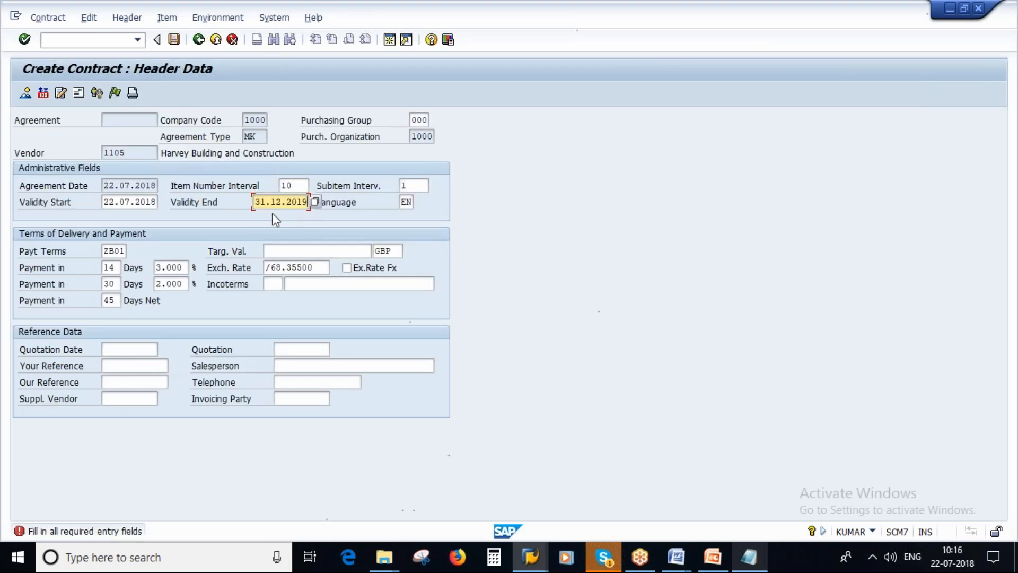
{"action": "key", "text": "Return"}
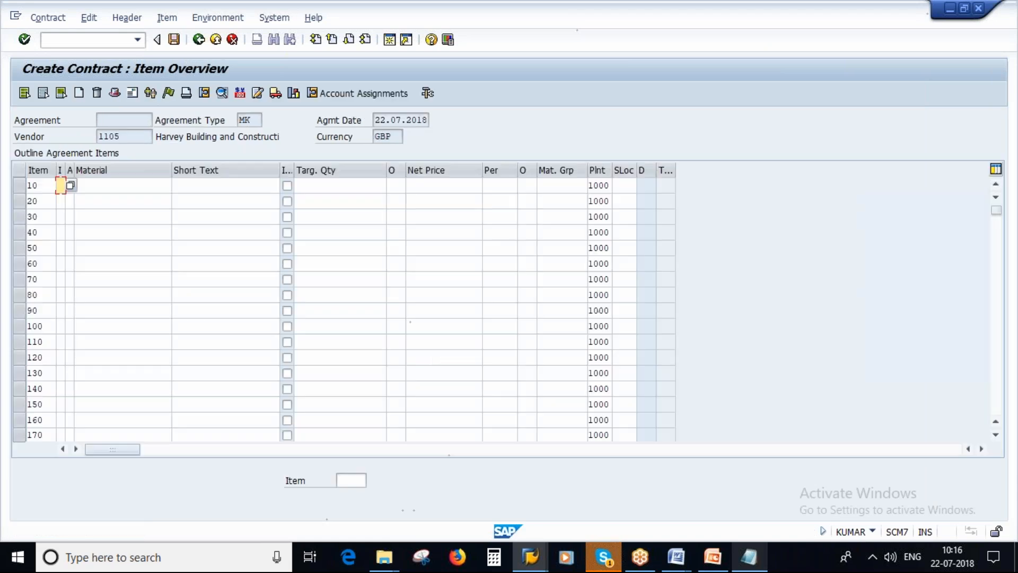
Enter contract item 10 for material 2578 with a target quantity of 10,000 and a net price of 8.00
{"action": "double_click", "coordinate": [112, 188]}
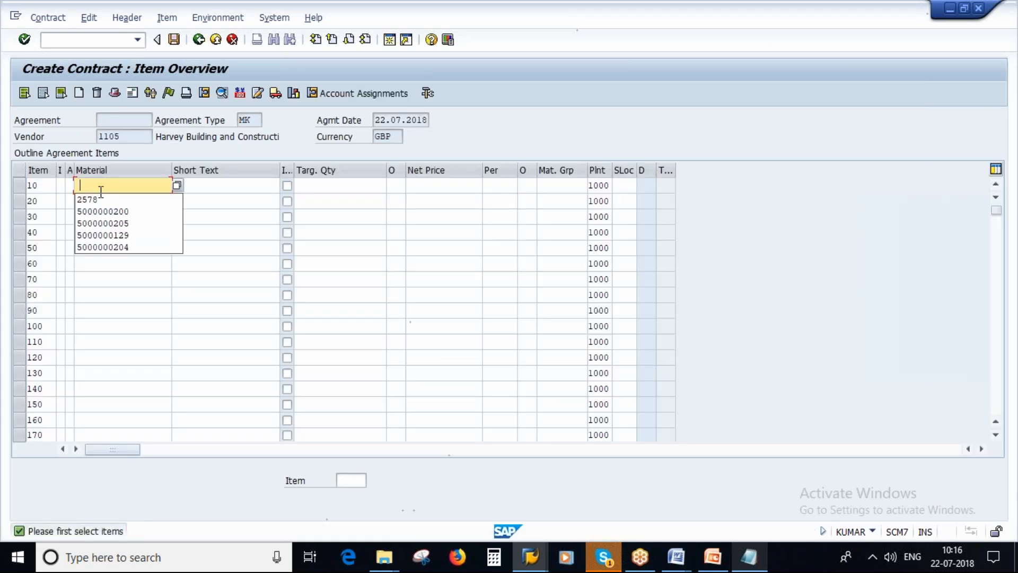
{"action": "left_click", "coordinate": [106, 199]}
{"action": "left_click", "coordinate": [339, 185]}
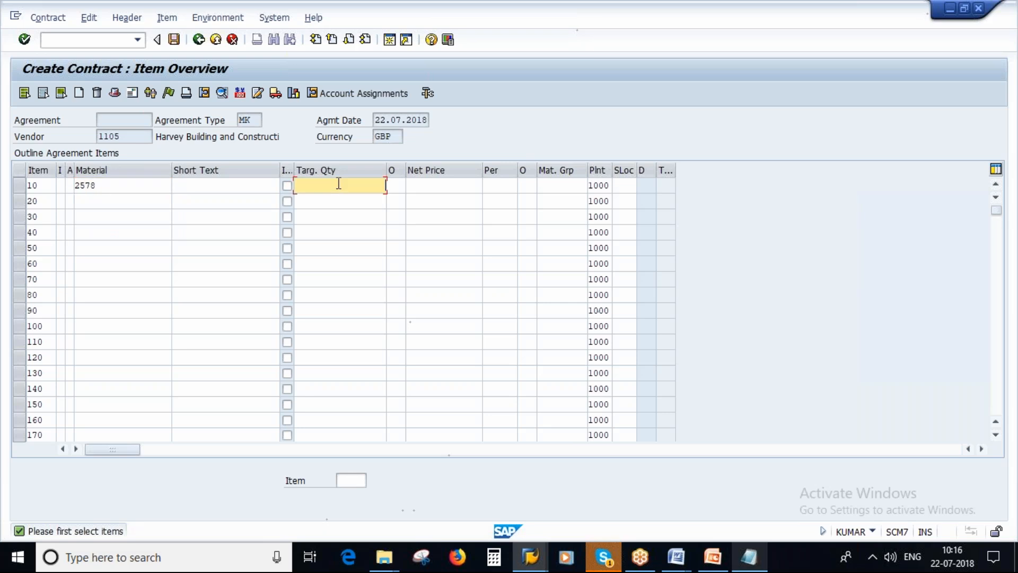
{"action": "type", "text": "10000"}
{"action": "key", "text": "Return"}
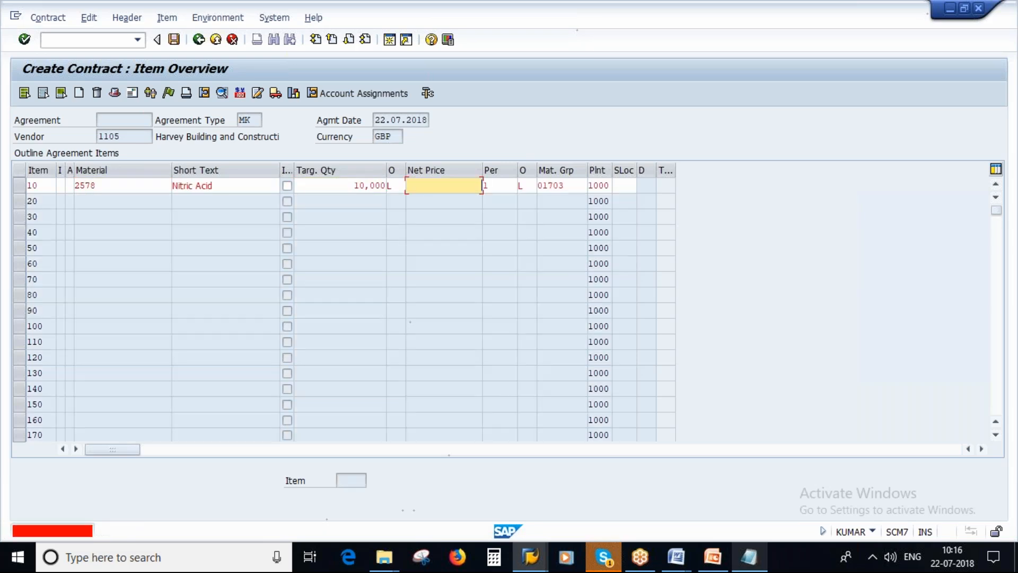
{"action": "type", "text": "8"}
{"action": "key", "text": "Return"}
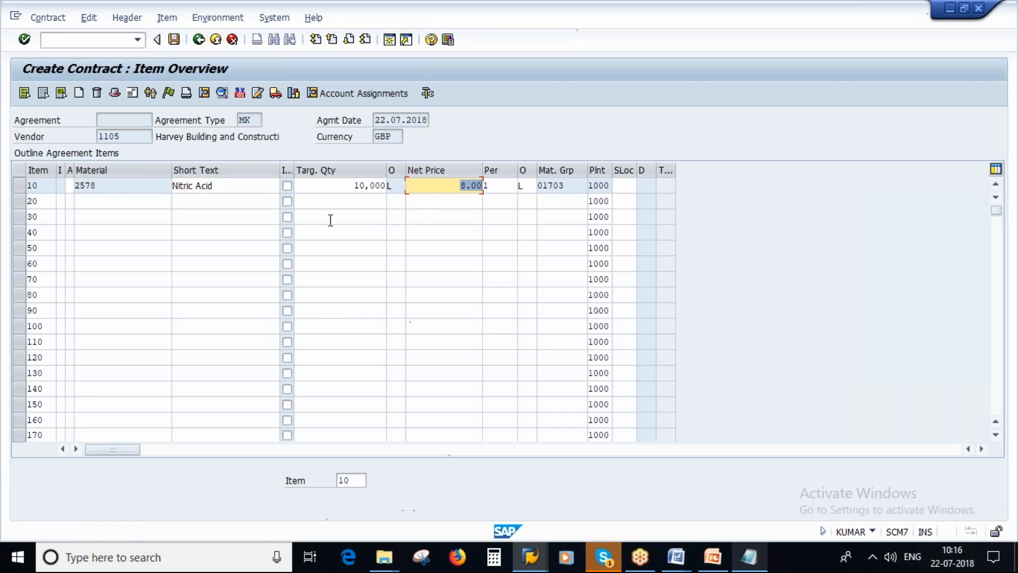
Maintain a source list record for contract item 10, valid from 22.07.2018 to 31.12.9999, and save the contract
{"action": "left_click", "coordinate": [20, 186]}
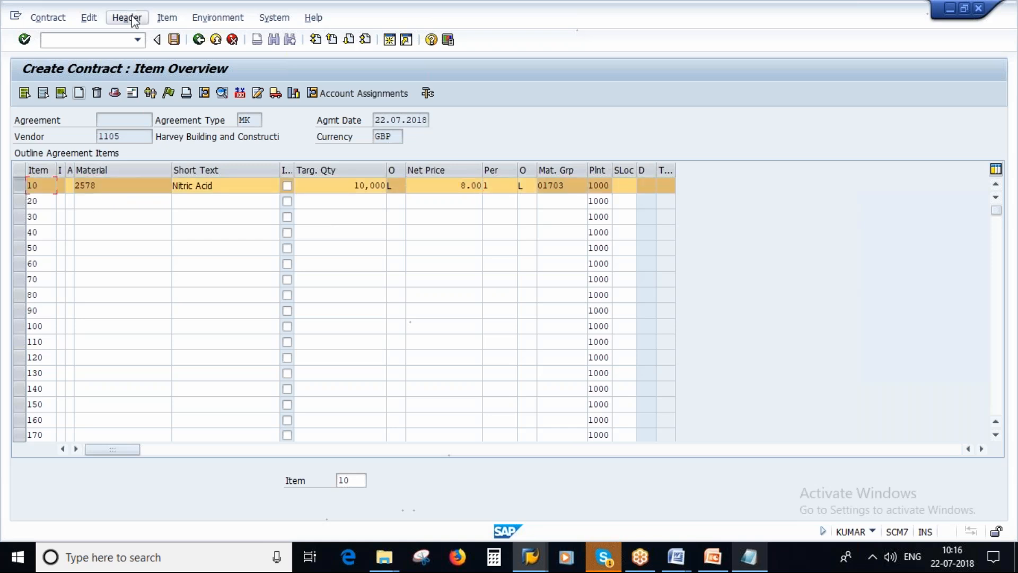
{"action": "left_click", "coordinate": [167, 19]}
{"action": "left_click", "coordinate": [168, 19]}
{"action": "left_click", "coordinate": [168, 19]}
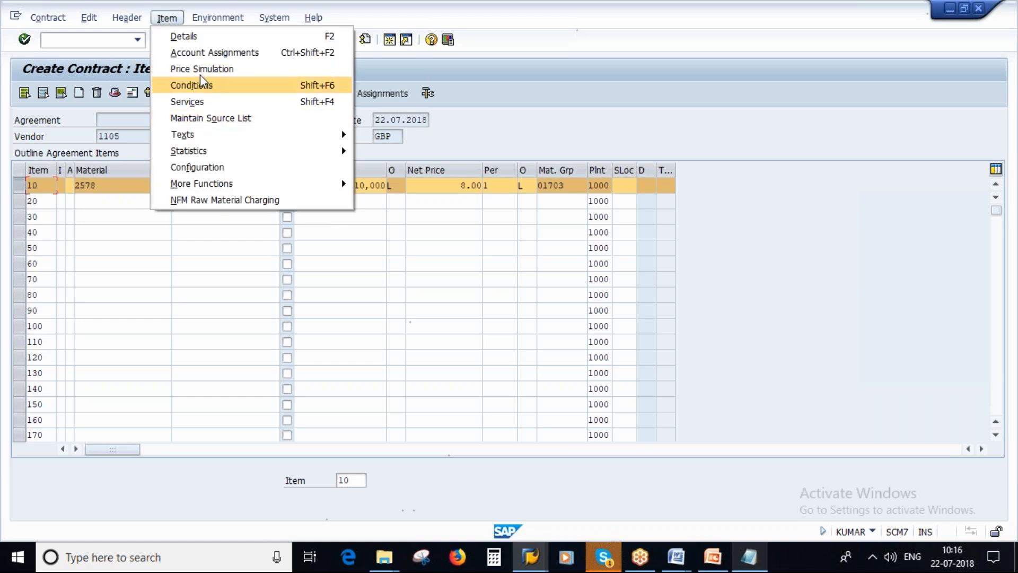
{"action": "left_click", "coordinate": [237, 119]}
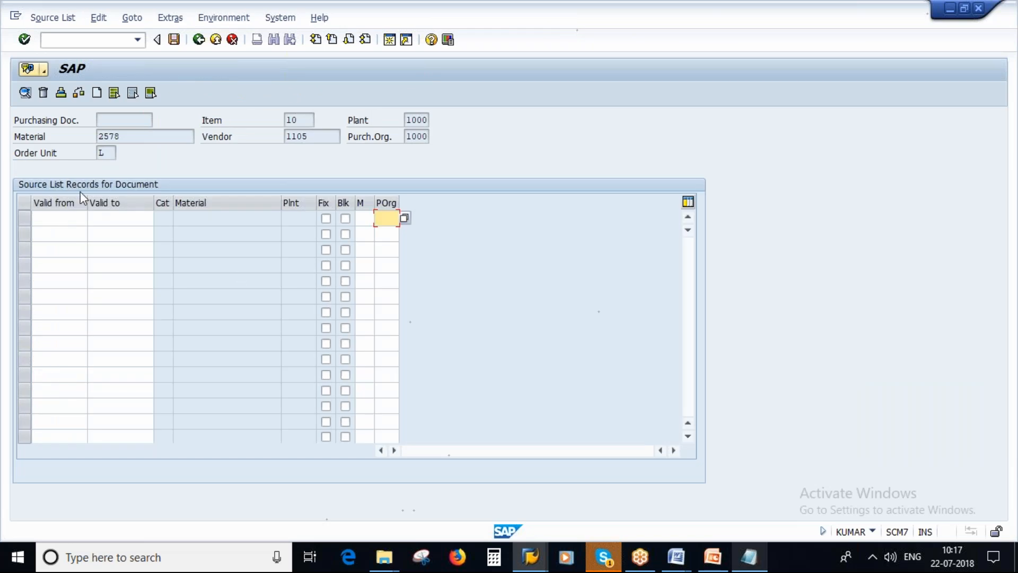
{"action": "left_click", "coordinate": [59, 218]}
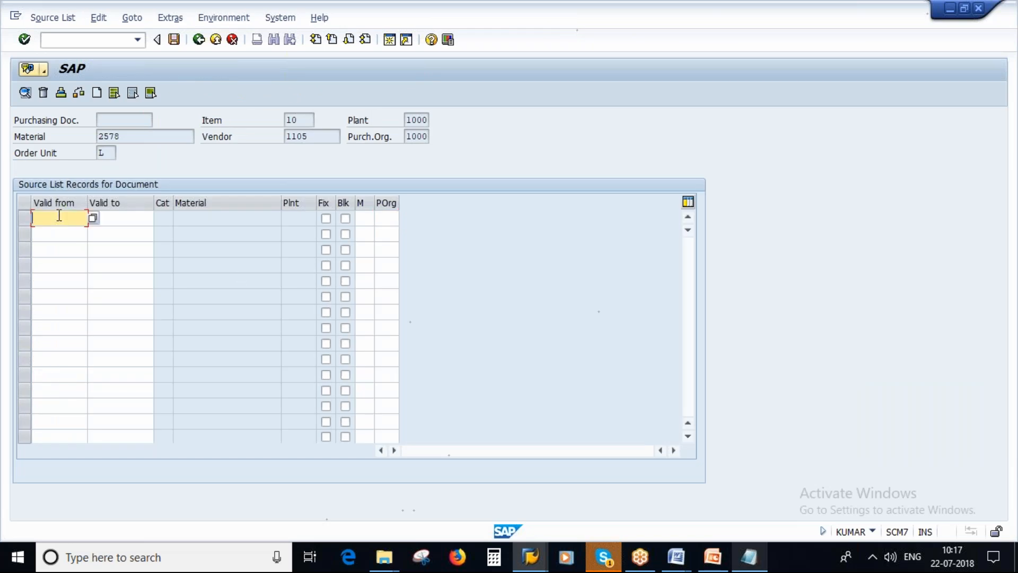
{"action": "double_click", "coordinate": [57, 233]}
{"action": "double_click", "coordinate": [130, 220]}
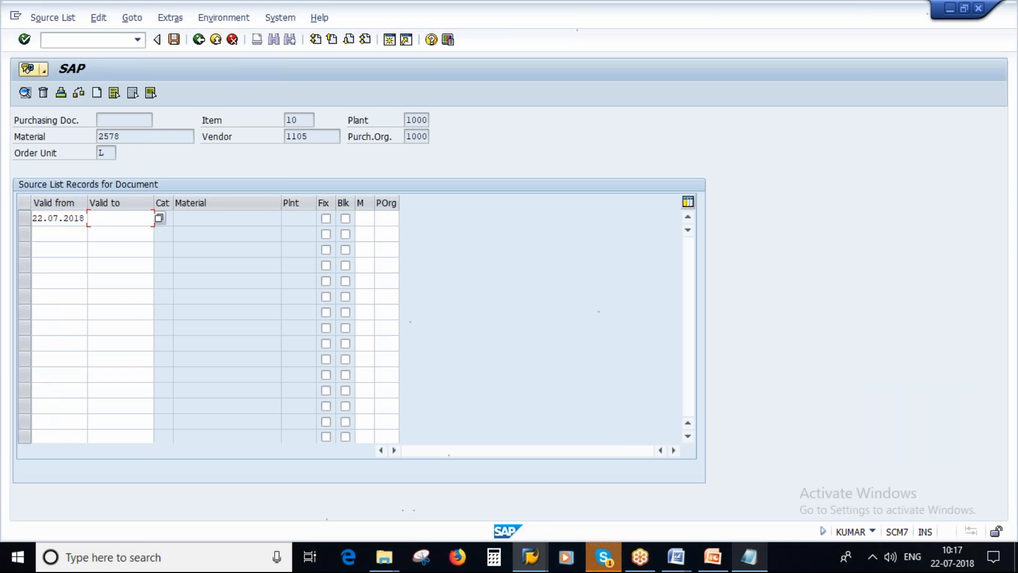
{"action": "left_click", "coordinate": [120, 234]}
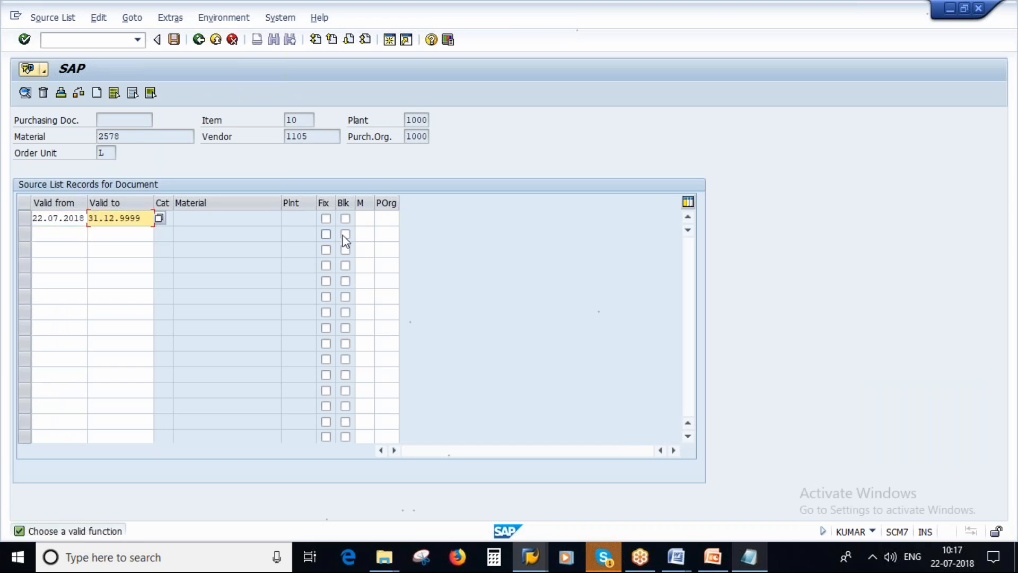
{"action": "key", "text": "Return"}
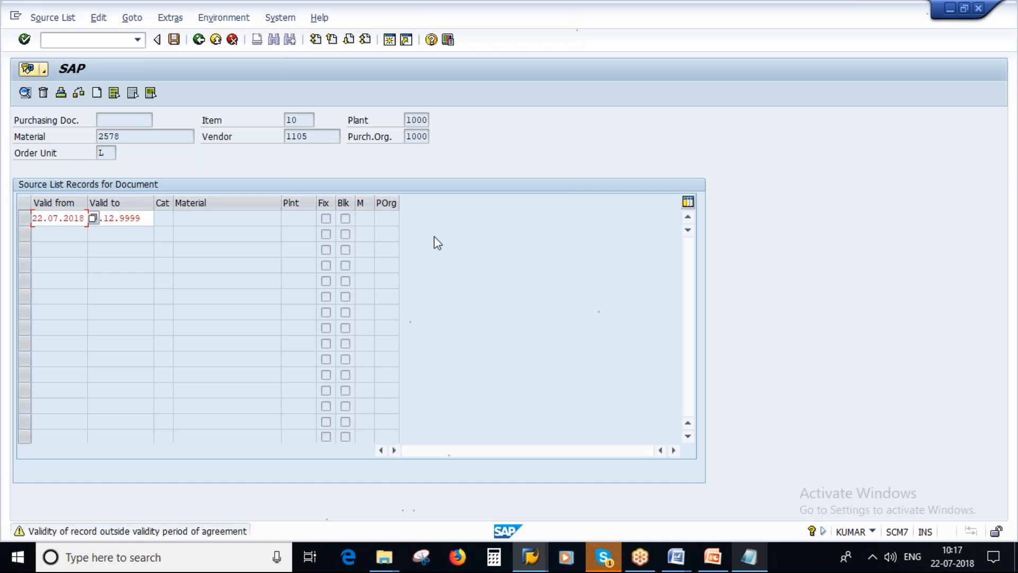
{"action": "key", "text": "Return"}
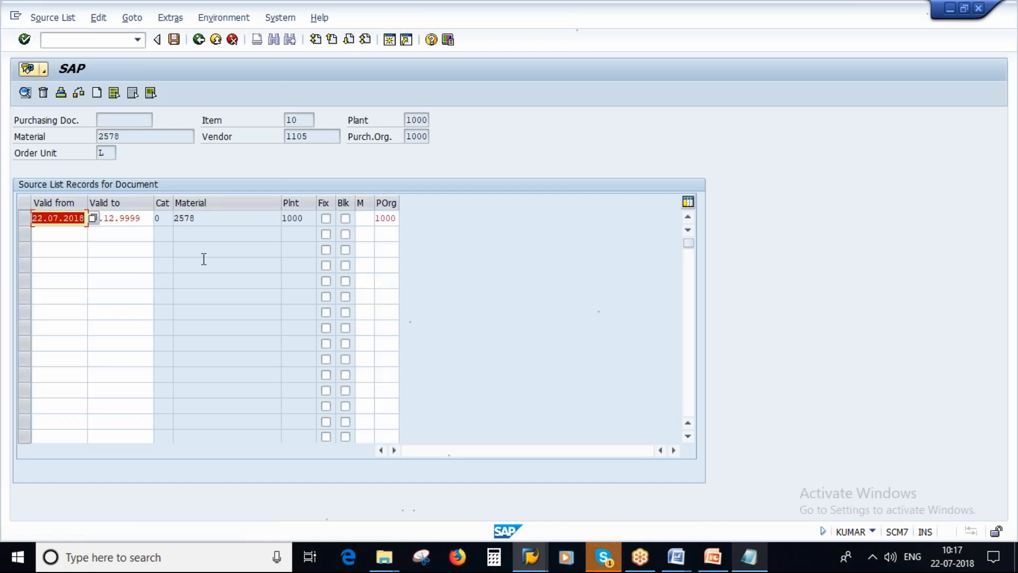
{"action": "left_click", "coordinate": [174, 40]}
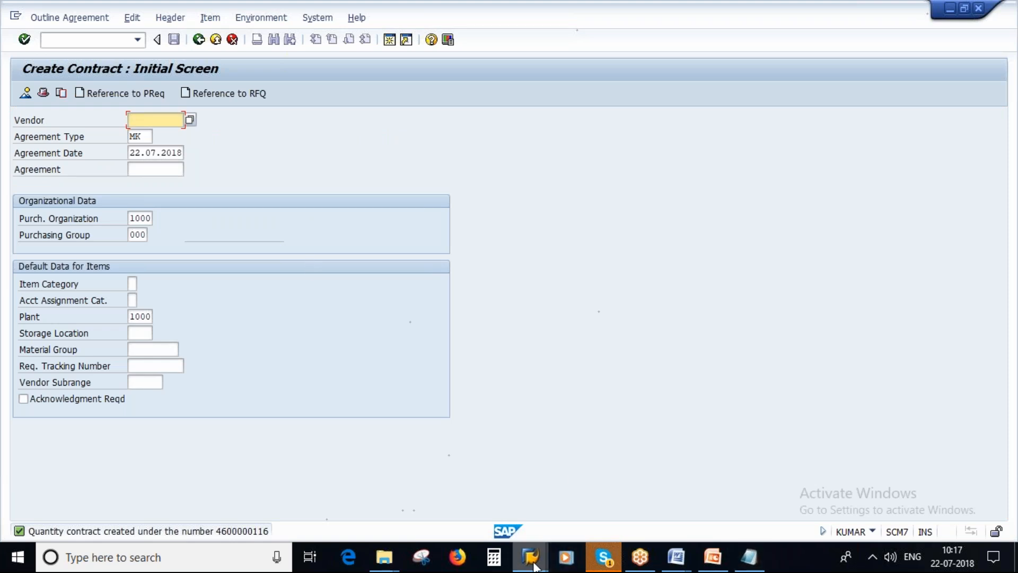
Check the vendor 1105 record in the source list for material 2578, plant 1000, and view the Creation of Source List slide in PowerPoint
{"action": "mouse_move", "coordinate": [506, 542]}
{"action": "left_click", "coordinate": [508, 472]}
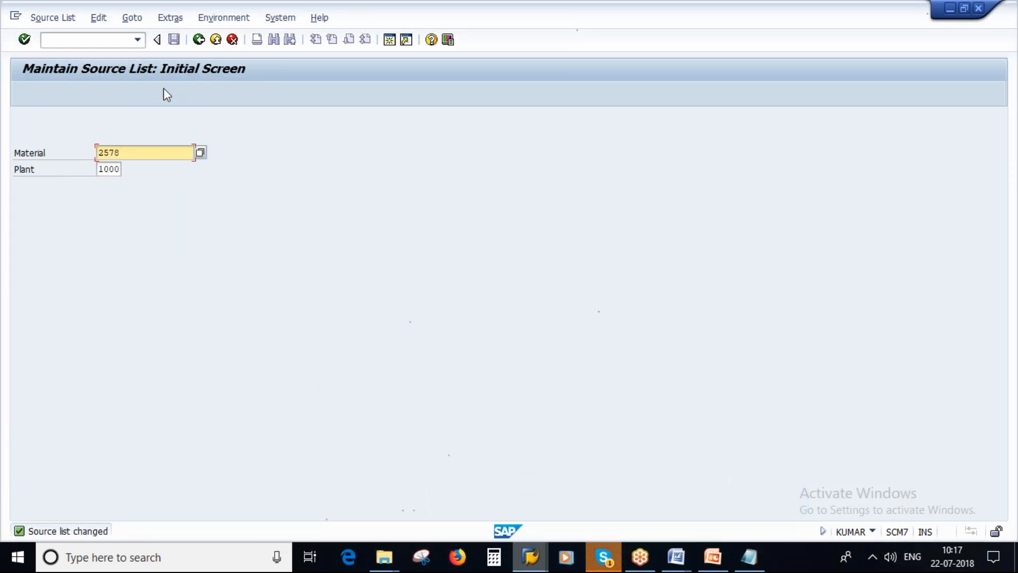
{"action": "key", "text": "Return"}
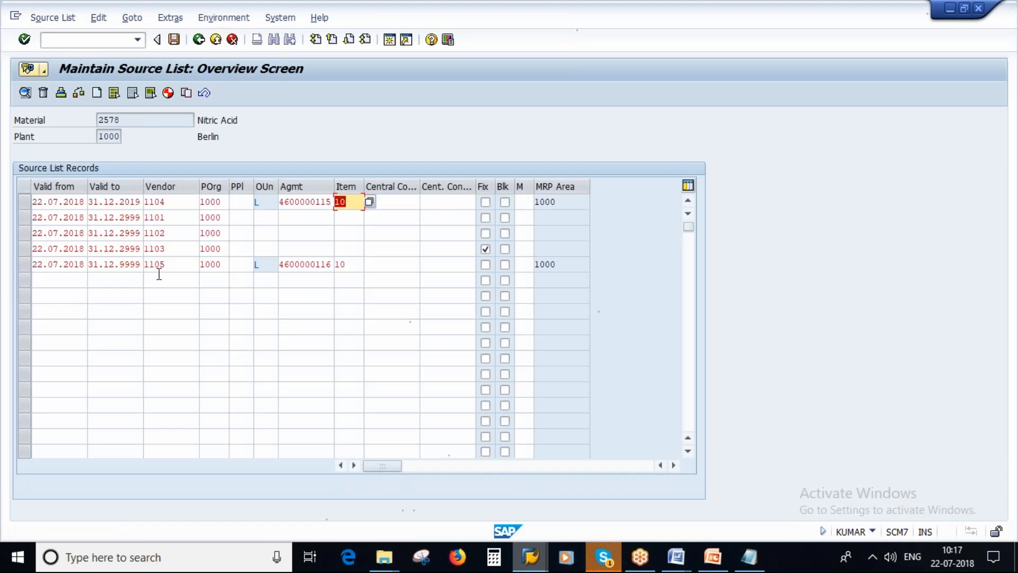
{"action": "left_click", "coordinate": [170, 264]}
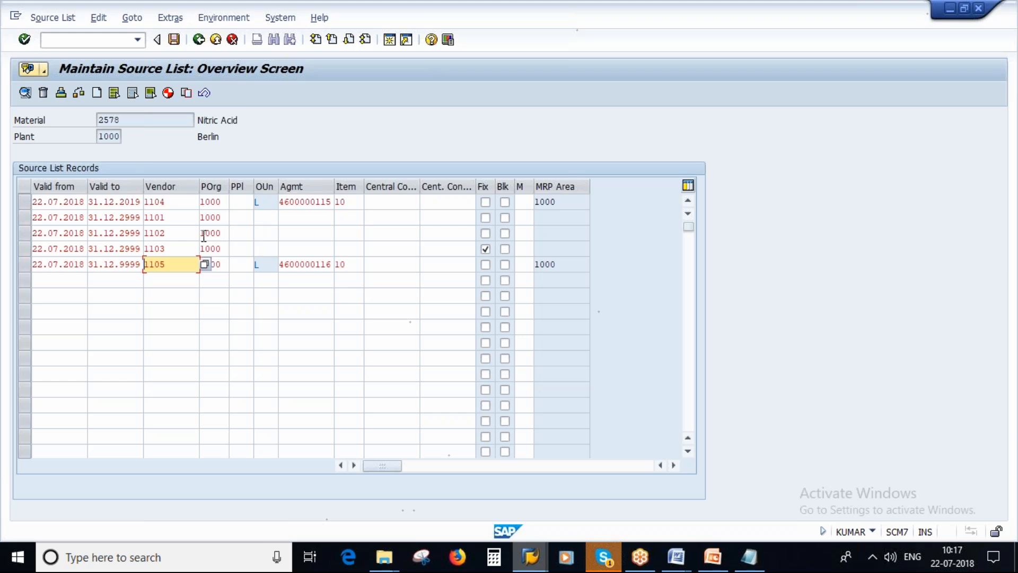
{"action": "left_click", "coordinate": [713, 556]}
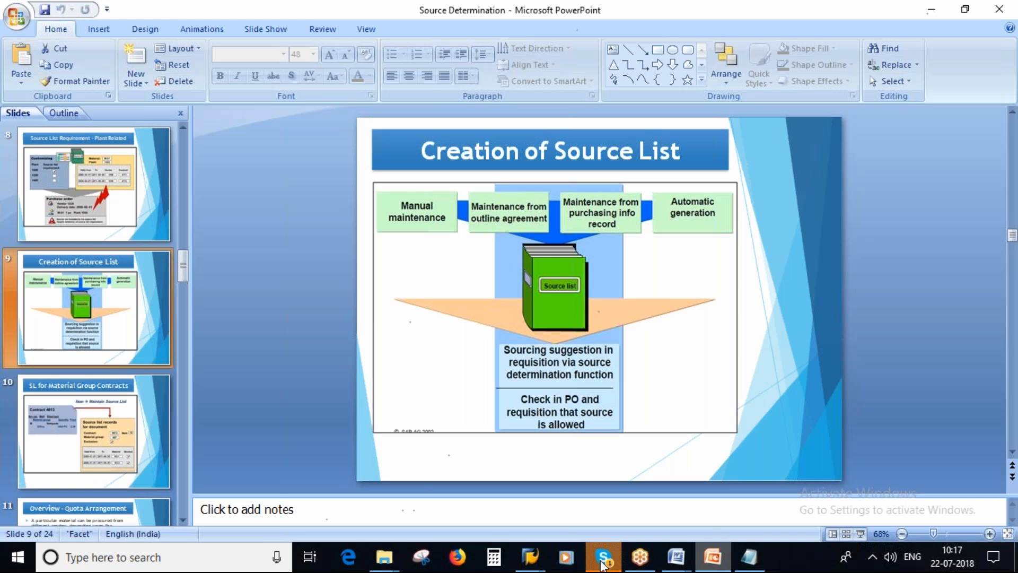
Switch back to the Create Contract session in SAP, leave contract creation, and start transaction ME11 for a new info record
{"action": "mouse_move", "coordinate": [537, 560]}
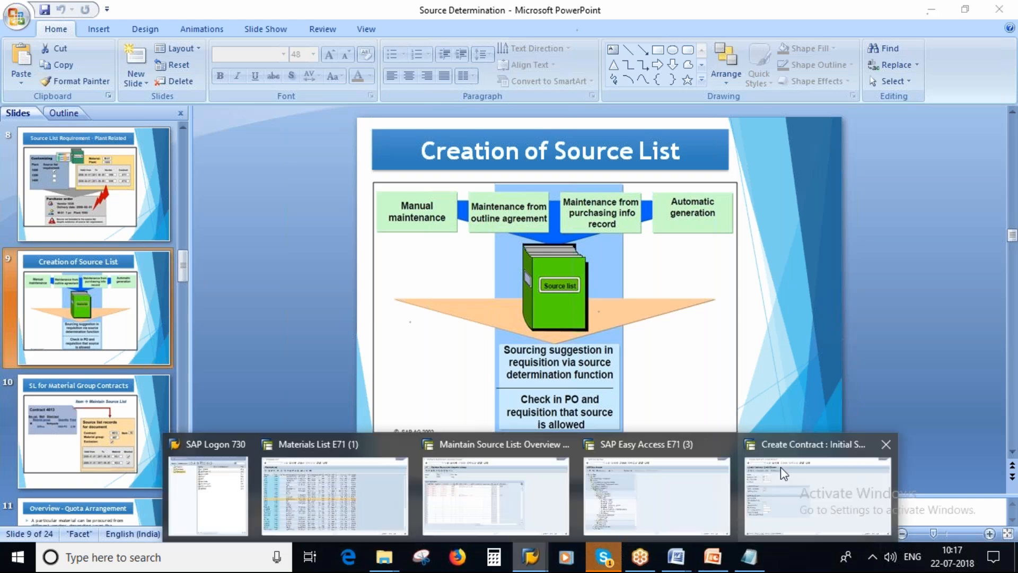
{"action": "left_click", "coordinate": [817, 499]}
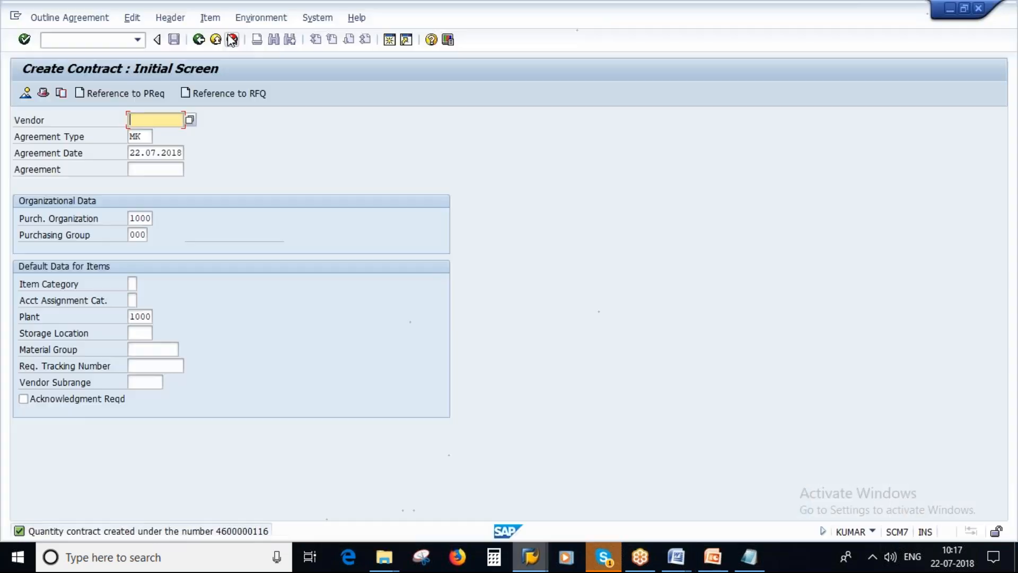
{"action": "left_click", "coordinate": [199, 39]}
{"action": "left_click", "coordinate": [51, 39]}
{"action": "type", "text": "m"}
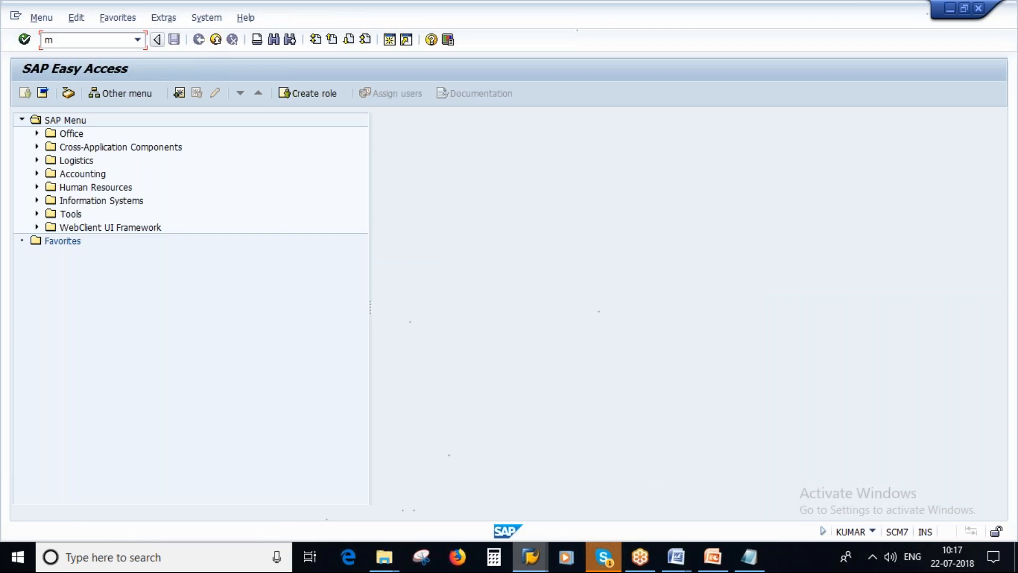
{"action": "type", "text": "e11"}
{"action": "key", "text": "BackSpace"}
{"action": "key", "text": "BackSpace"}
{"action": "type", "text": "11"}
{"action": "key", "text": "Return"}
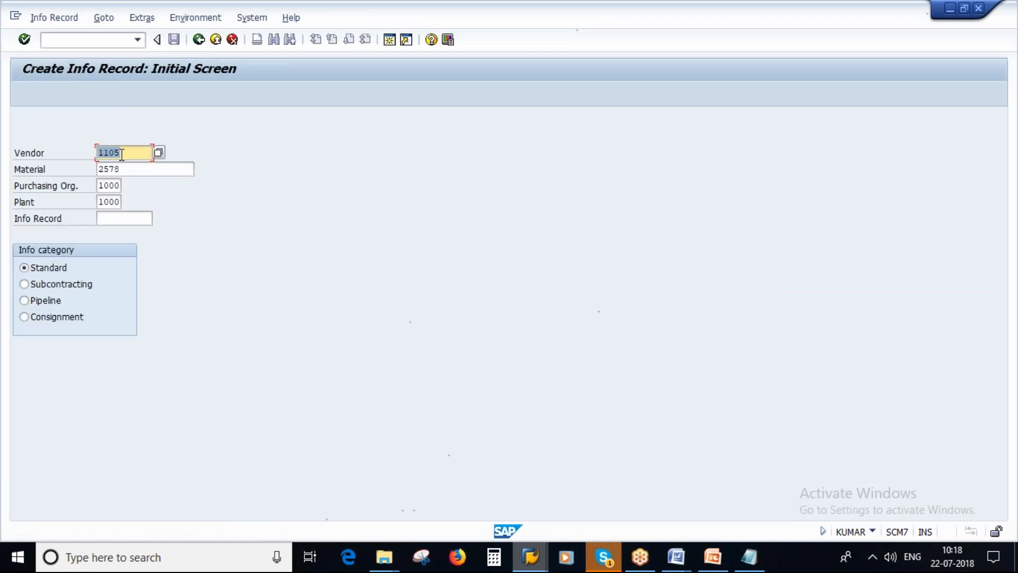
Enter an info record for vendor 1106 and material 2578 with standard quantity 1 and net price 22 EUR
{"action": "key", "text": "BackSpace"}
{"action": "type", "text": "6"}
{"action": "key", "text": "Return"}
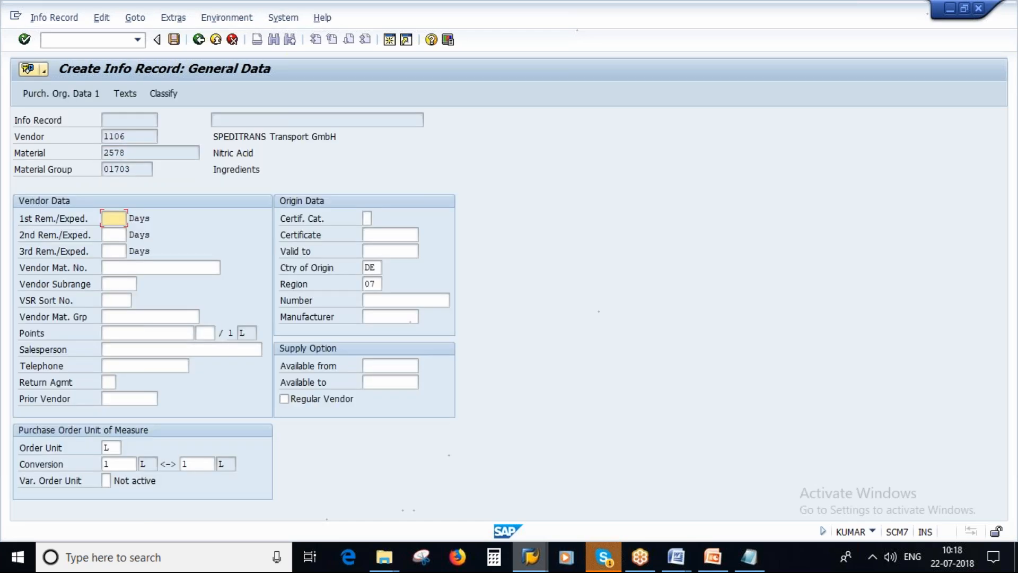
{"action": "left_click", "coordinate": [68, 94]}
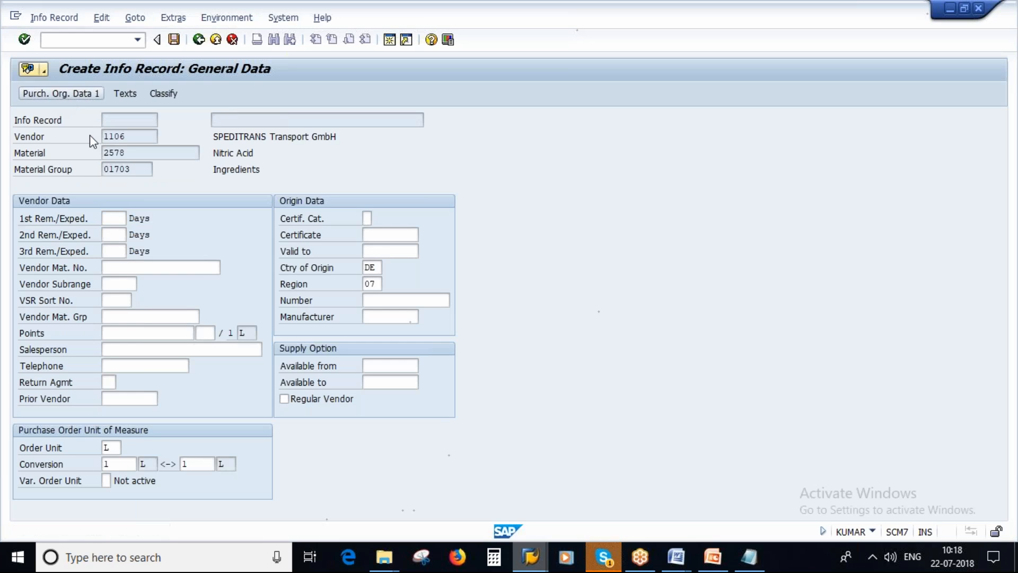
{"action": "left_click", "coordinate": [136, 268]}
{"action": "type", "text": "1"}
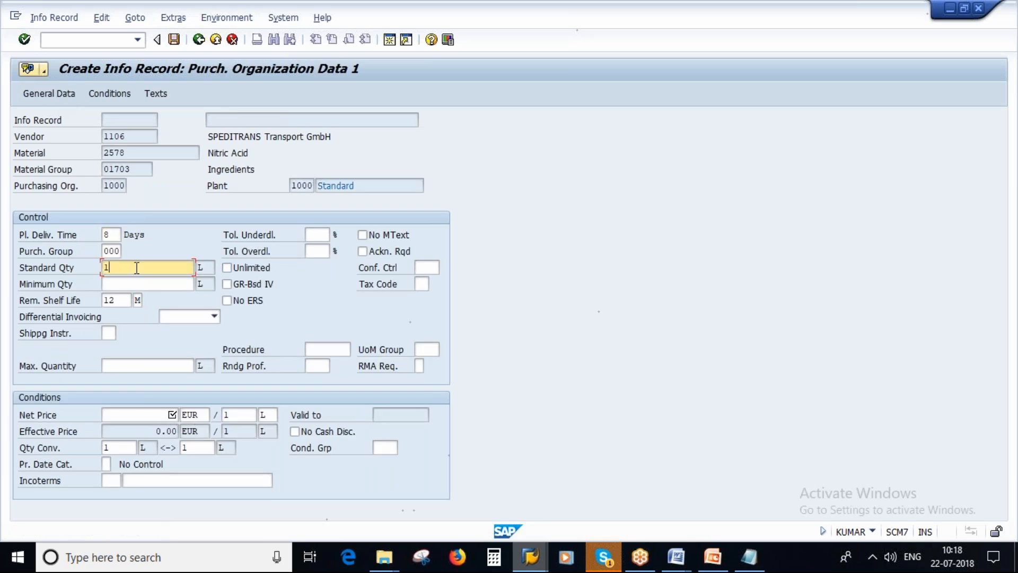
{"action": "left_click", "coordinate": [158, 415]}
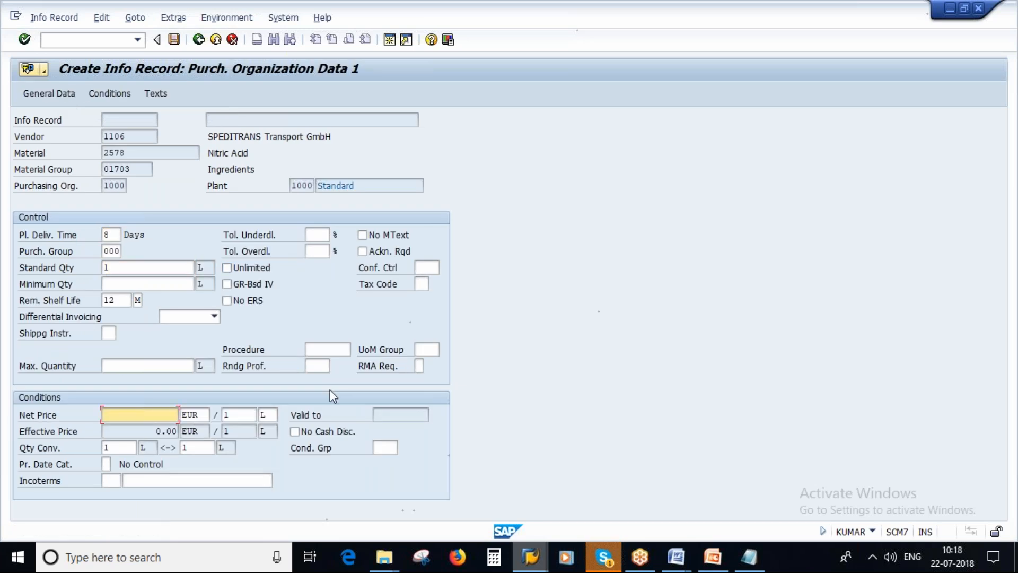
{"action": "type", "text": "22"}
{"action": "key", "text": "Return"}
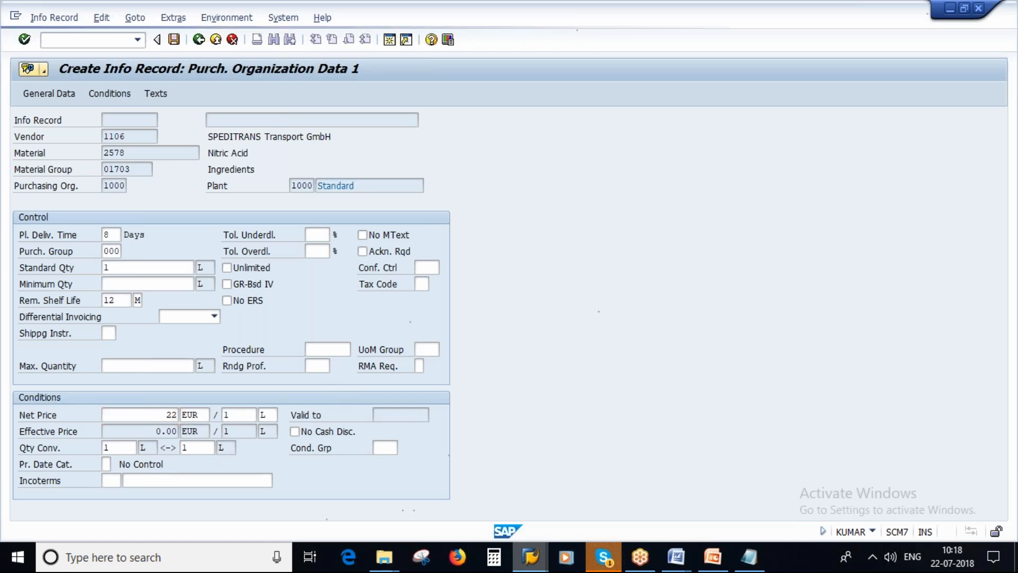
Try to maintain the source list from the info record's purchasing organization data, and return to that data
{"action": "left_click", "coordinate": [173, 18]}
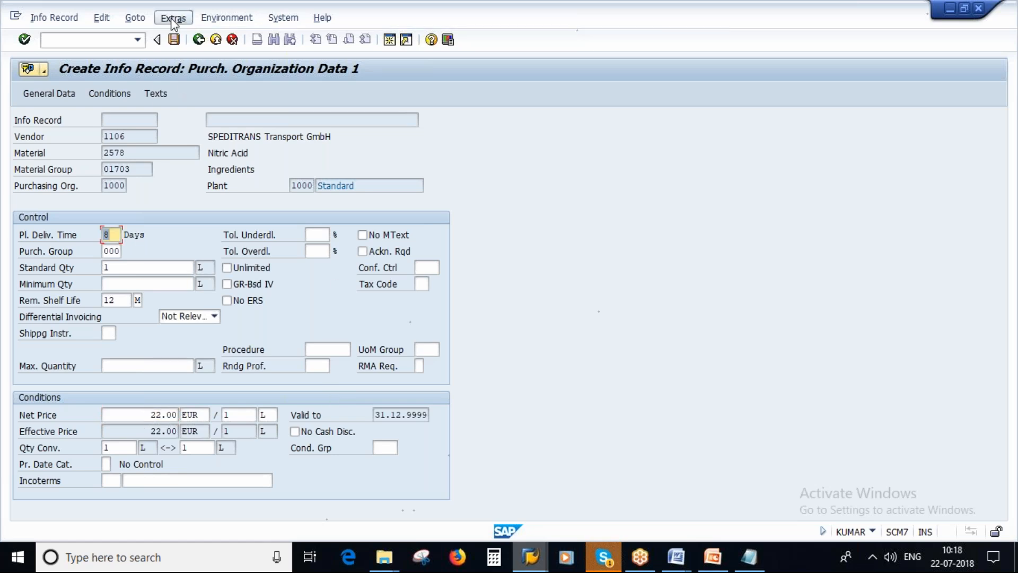
{"action": "left_click", "coordinate": [172, 19]}
{"action": "left_click", "coordinate": [172, 19]}
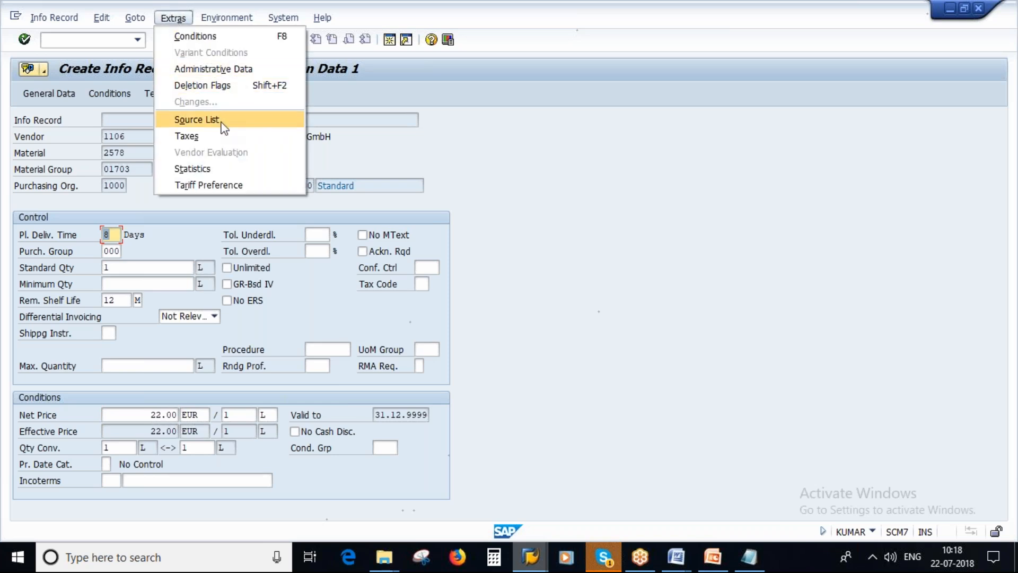
{"action": "left_click", "coordinate": [218, 121]}
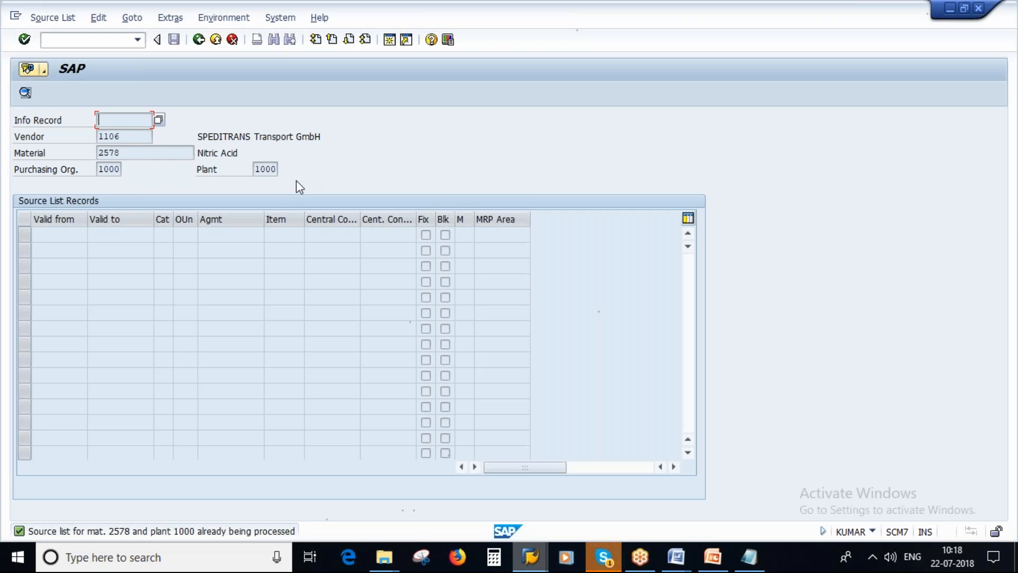
{"action": "left_click", "coordinate": [199, 43]}
{"action": "left_click", "coordinate": [140, 19]}
{"action": "left_click", "coordinate": [175, 19]}
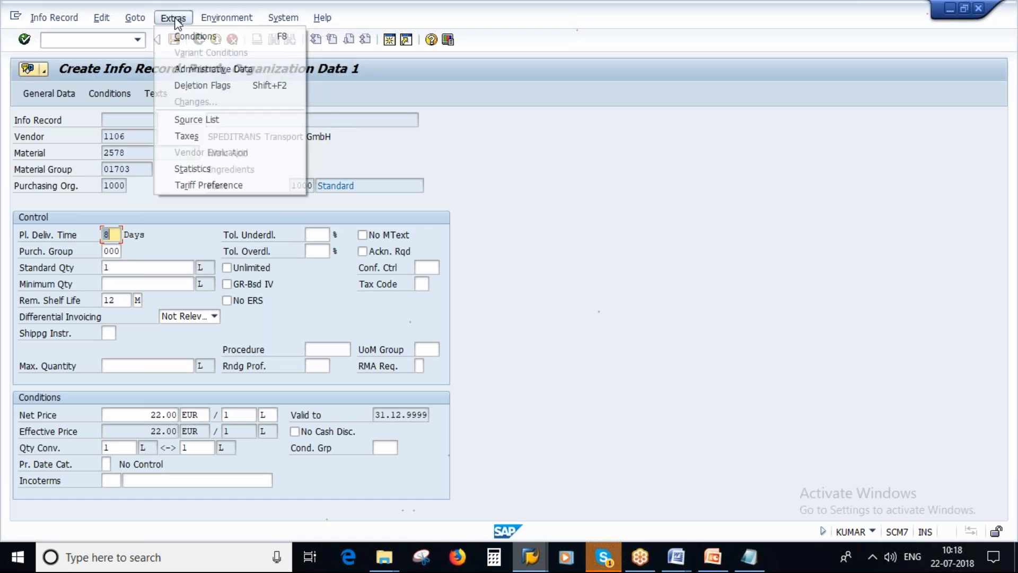
{"action": "left_click", "coordinate": [336, 121]}
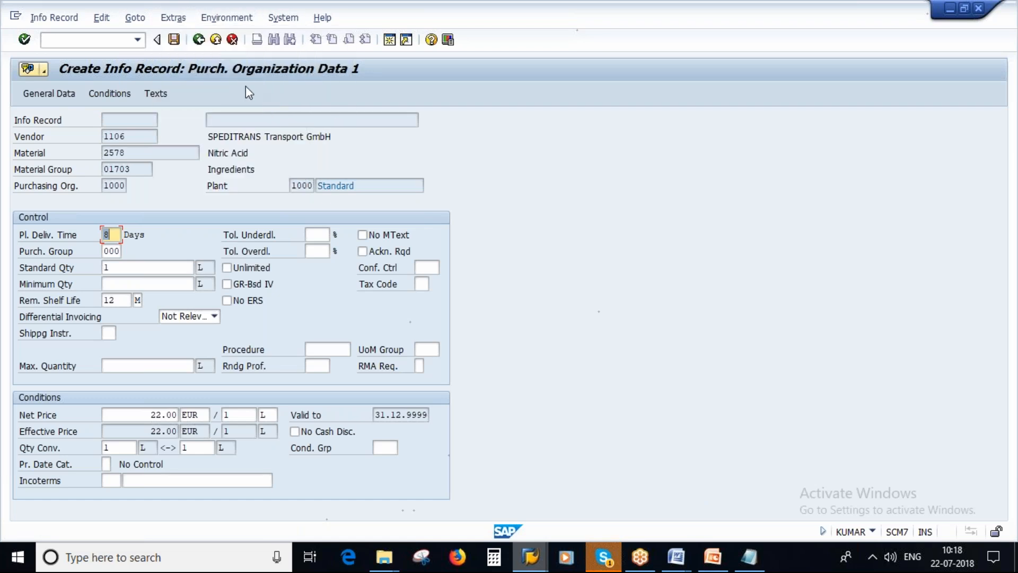
Go back to the info record's general data and try opening its source list from there
{"action": "left_click", "coordinate": [199, 40]}
{"action": "left_click", "coordinate": [336, 274]}
{"action": "left_click", "coordinate": [56, 94]}
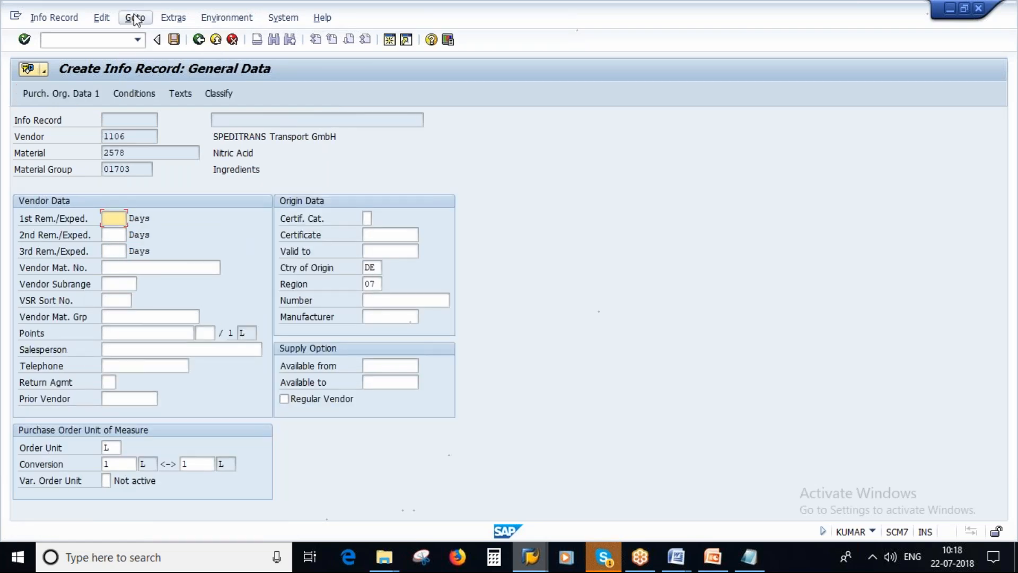
{"action": "left_click", "coordinate": [167, 19]}
{"action": "left_click", "coordinate": [212, 121]}
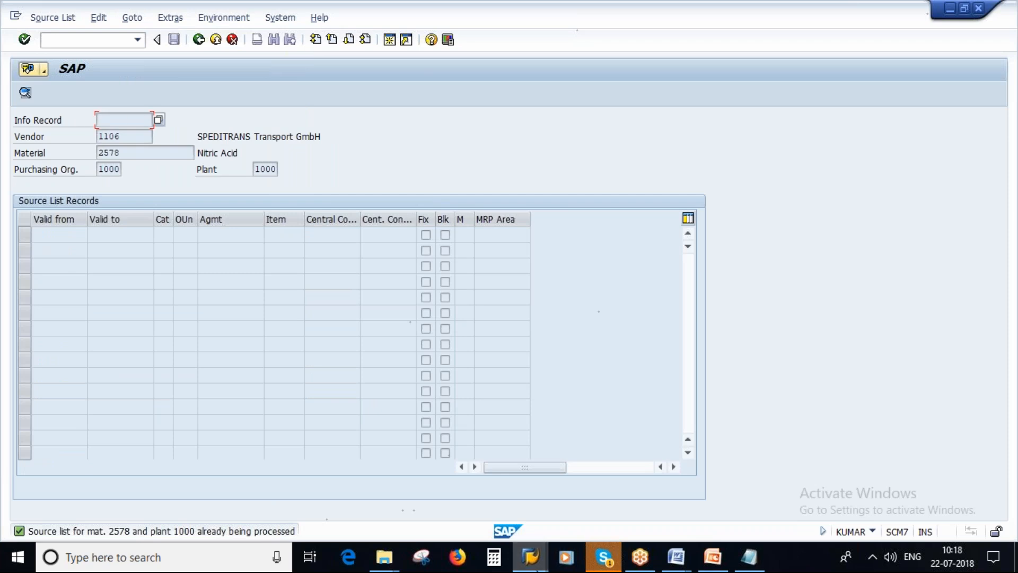
Switch to the Maintain Source List session for material 2578 and save it to leave the overview
{"action": "left_click", "coordinate": [529, 556]}
{"action": "left_click", "coordinate": [457, 485]}
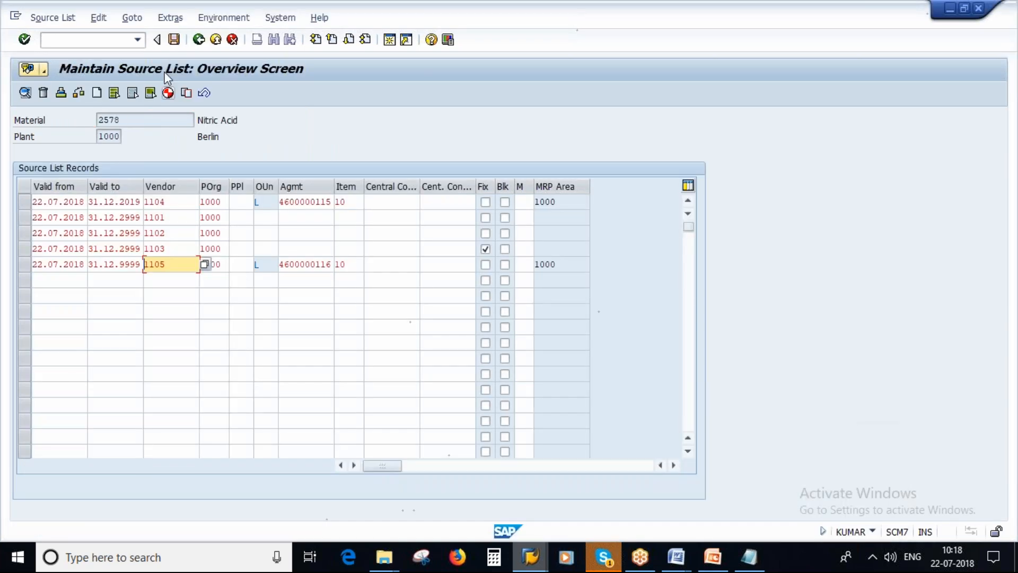
{"action": "left_click", "coordinate": [174, 40]}
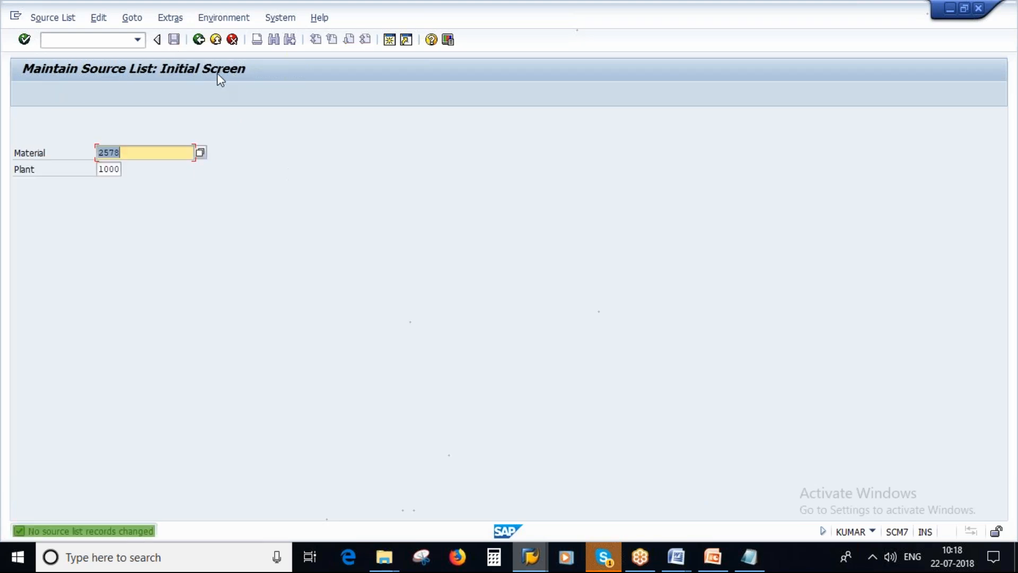
Switch back to the info record session for vendor 1106 and open its source list from the general data
{"action": "mouse_move", "coordinate": [530, 556]}
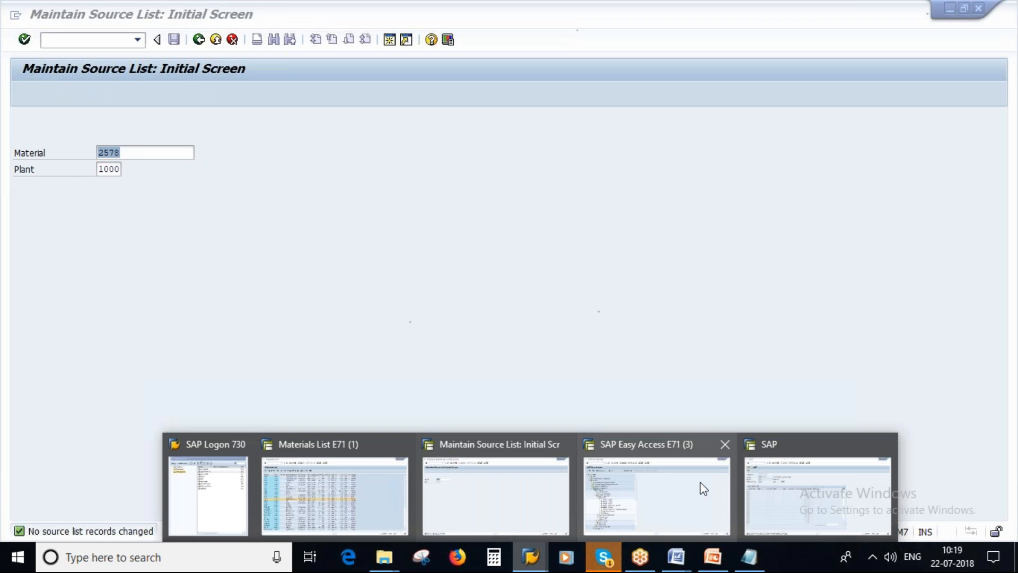
{"action": "left_click", "coordinate": [700, 482]}
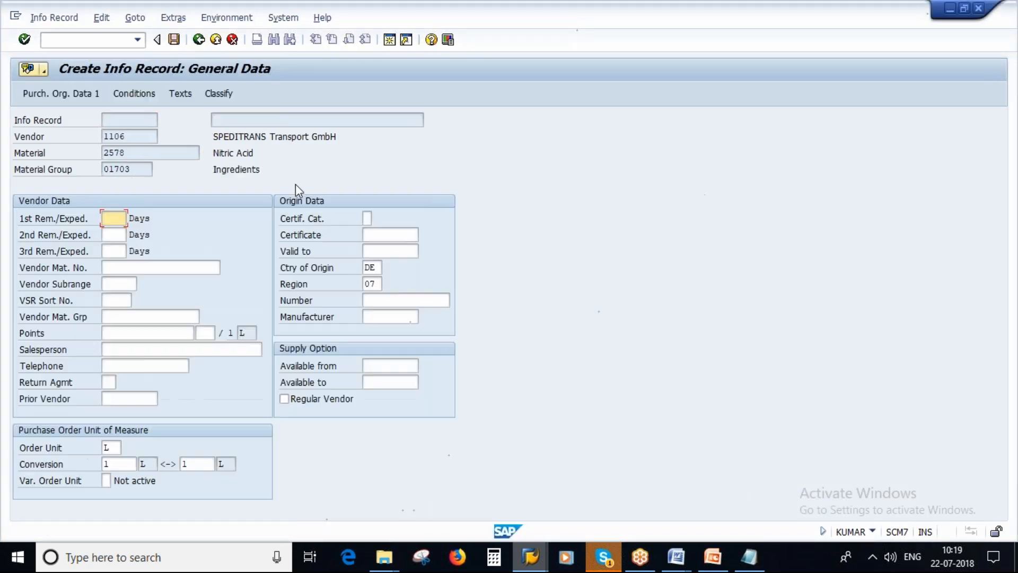
{"action": "left_click", "coordinate": [142, 24]}
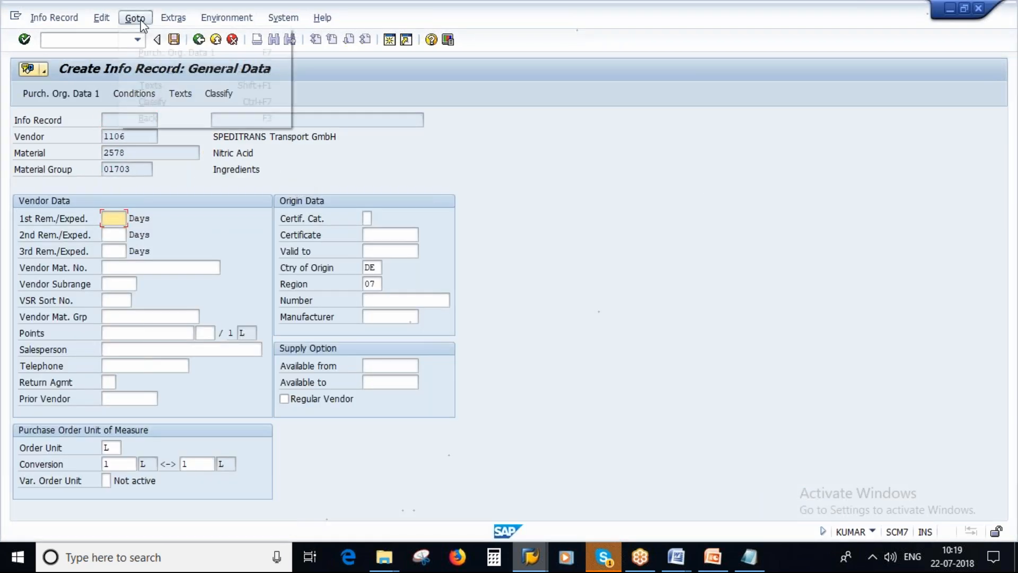
{"action": "left_click", "coordinate": [171, 18]}
{"action": "left_click", "coordinate": [210, 122]}
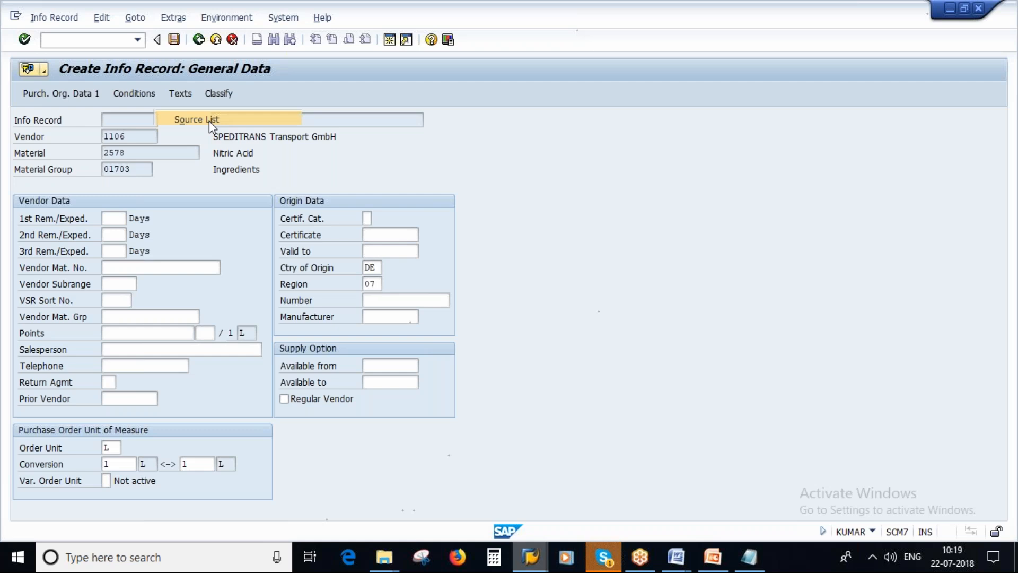
Enter a source list record valid from 22.07.2018 to 31.12.9999 and save the info record
{"action": "double_click", "coordinate": [58, 234]}
{"action": "left_click", "coordinate": [69, 250]}
{"action": "double_click", "coordinate": [132, 236]}
{"action": "left_click", "coordinate": [124, 249]}
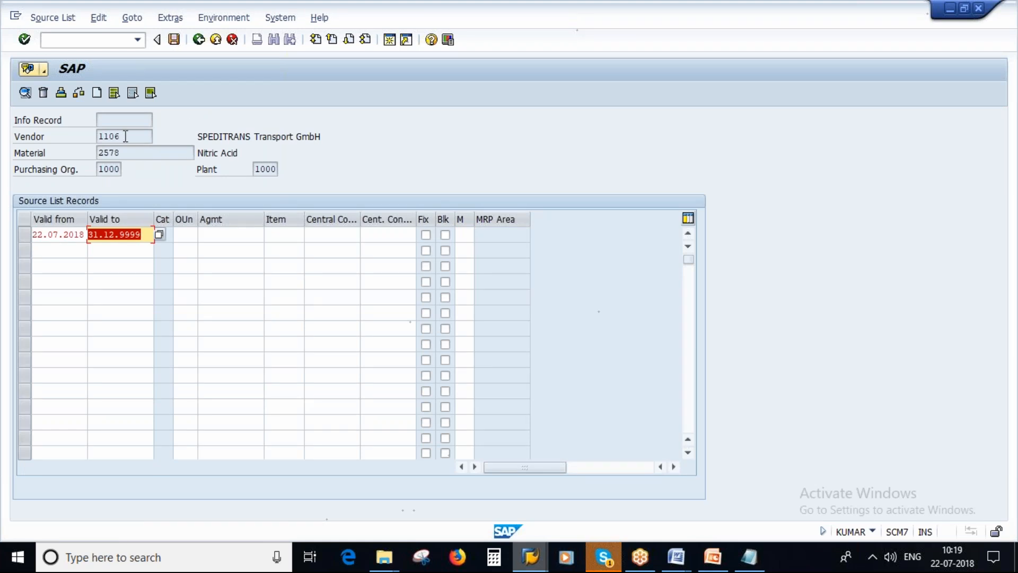
{"action": "left_click", "coordinate": [174, 40]}
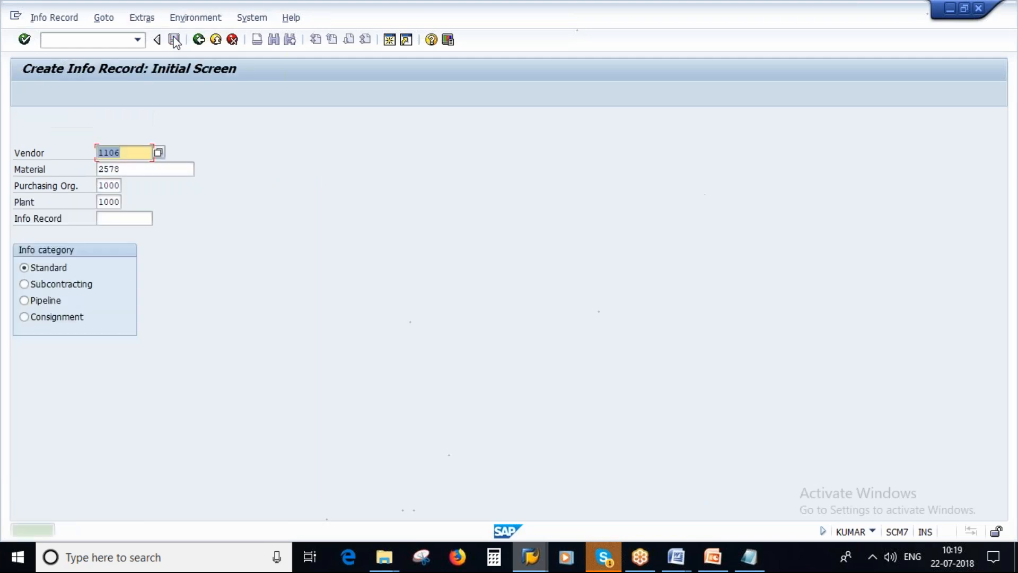
Check the source list overview of material 2578 for the vendor 1106 record, and switch to the Creation of Source List slide in PowerPoint
{"action": "mouse_move", "coordinate": [531, 556]}
{"action": "left_click", "coordinate": [507, 507]}
{"action": "key", "text": "Return"}
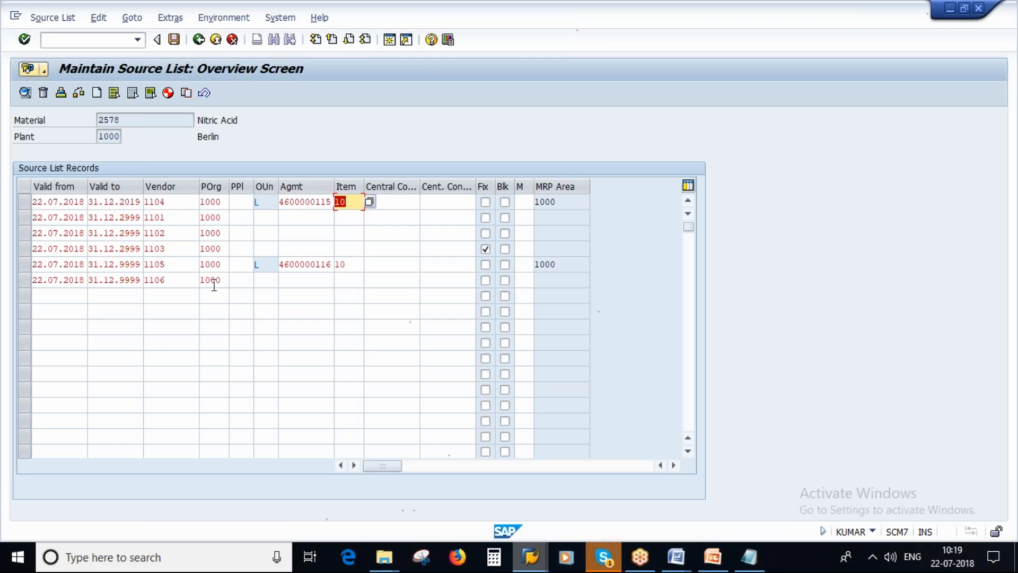
{"action": "left_click", "coordinate": [713, 557]}
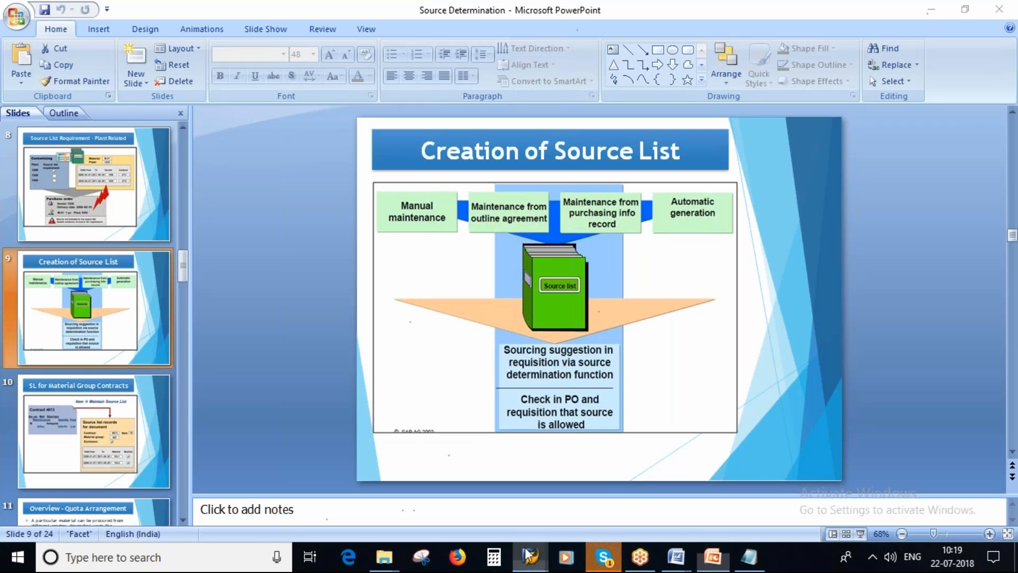
Return to SAP, leave info record creation, and start ME05 - Generate from the follow-on functions of the purchasing source list master data
{"action": "mouse_move", "coordinate": [530, 556]}
{"action": "left_click", "coordinate": [811, 486]}
{"action": "left_click", "coordinate": [199, 39]}
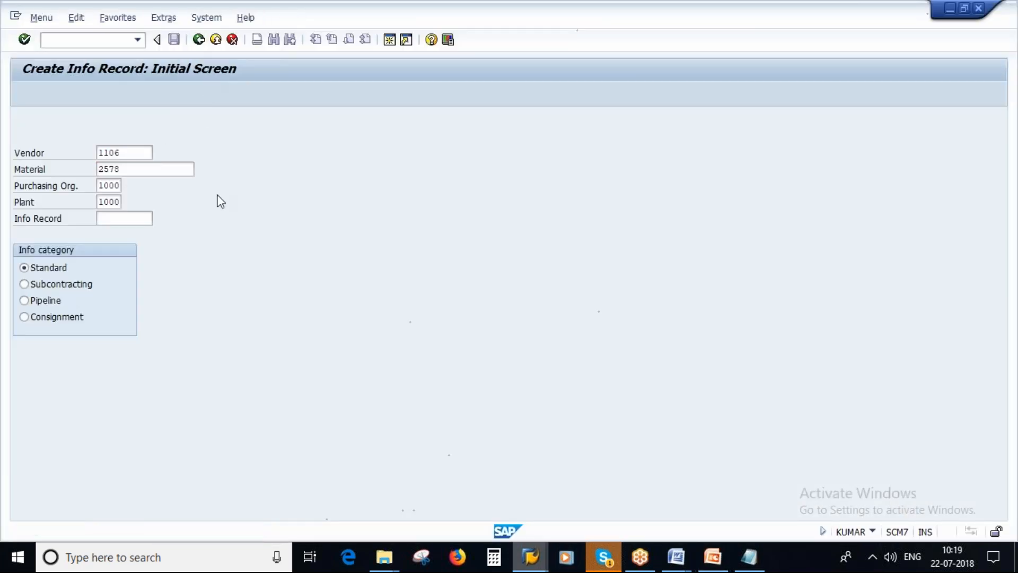
{"action": "left_click", "coordinate": [37, 159]}
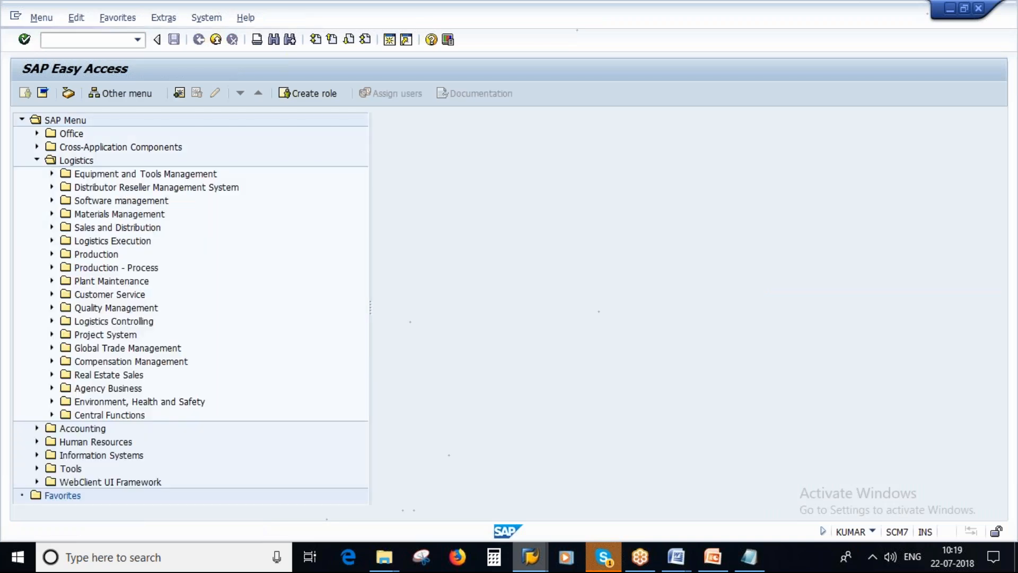
{"action": "left_click", "coordinate": [52, 213]}
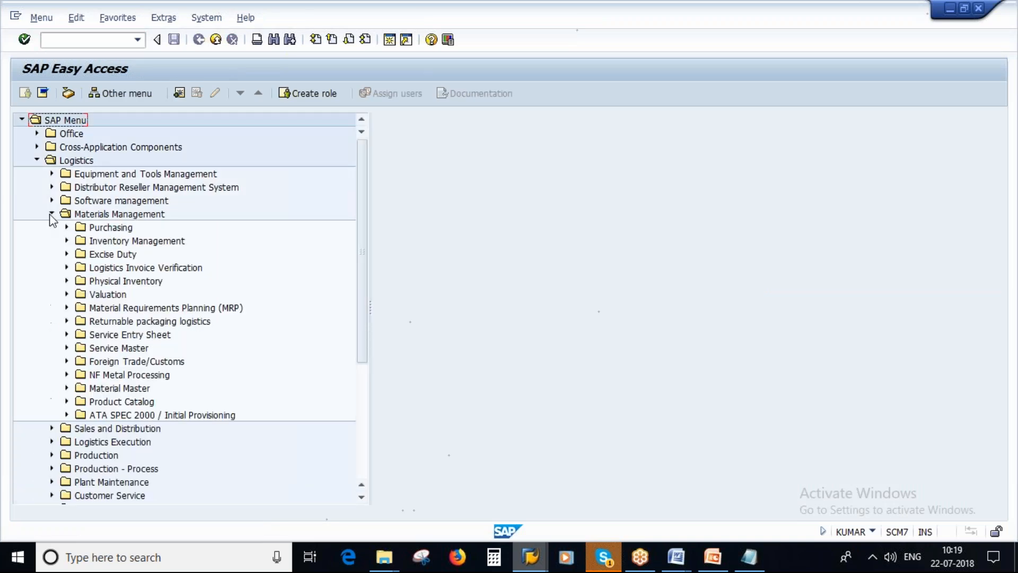
{"action": "left_click", "coordinate": [66, 227]}
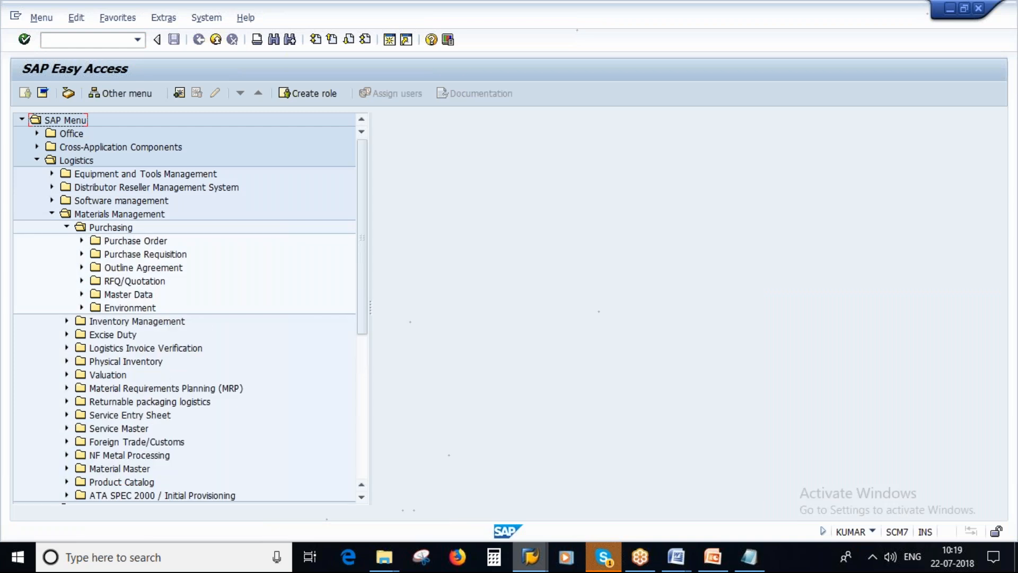
{"action": "left_click", "coordinate": [82, 293]}
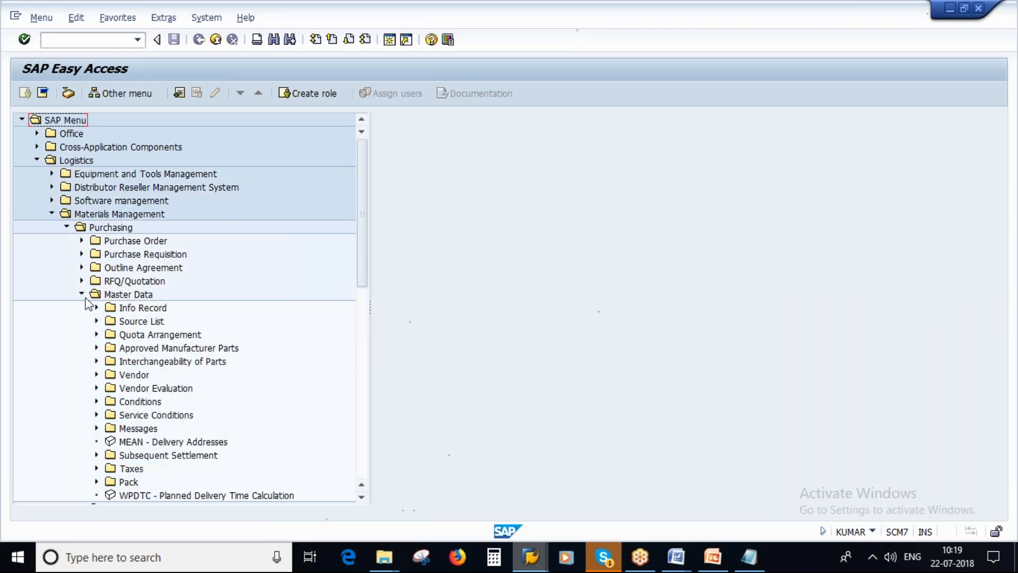
{"action": "scroll", "coordinate": [261, 404], "scroll_direction": "down", "scroll_amount": 2}
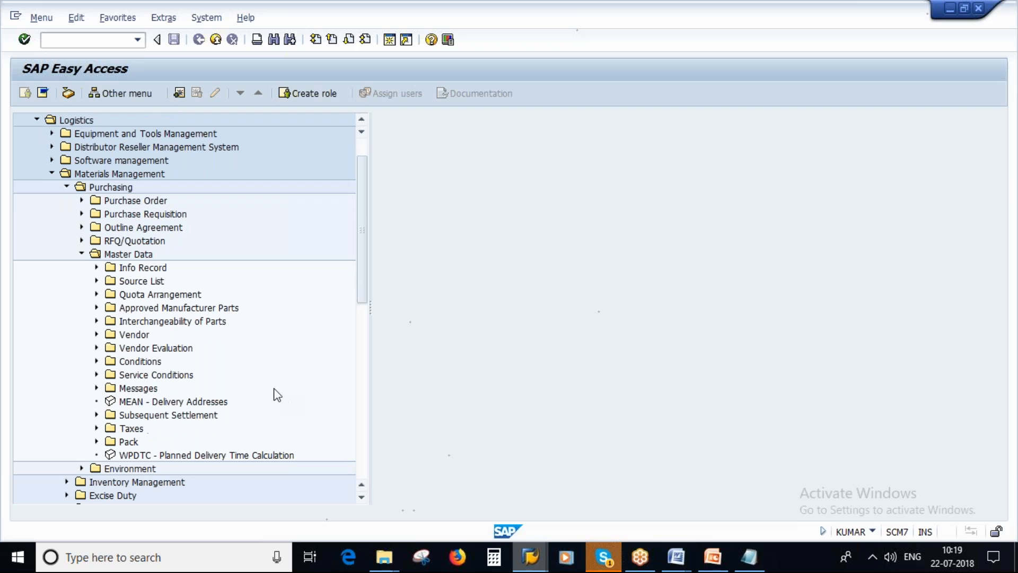
{"action": "left_click", "coordinate": [97, 282]}
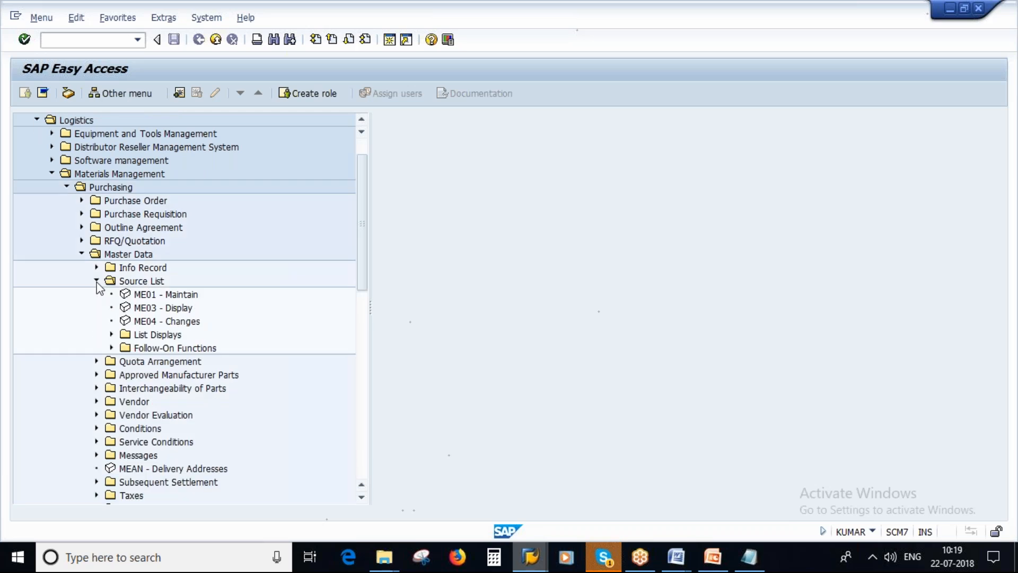
{"action": "left_click", "coordinate": [111, 348]}
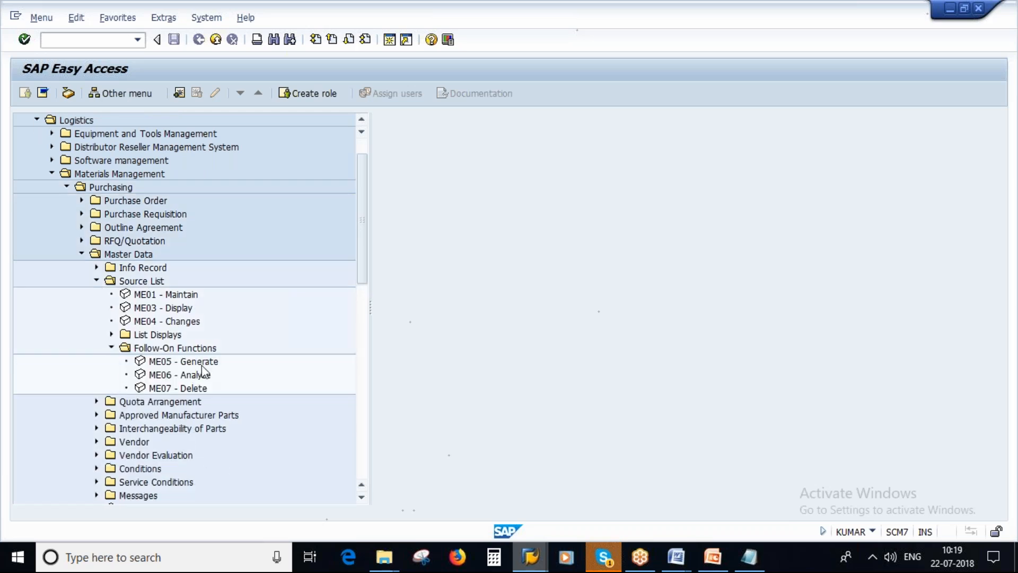
{"action": "double_click", "coordinate": [183, 360]}
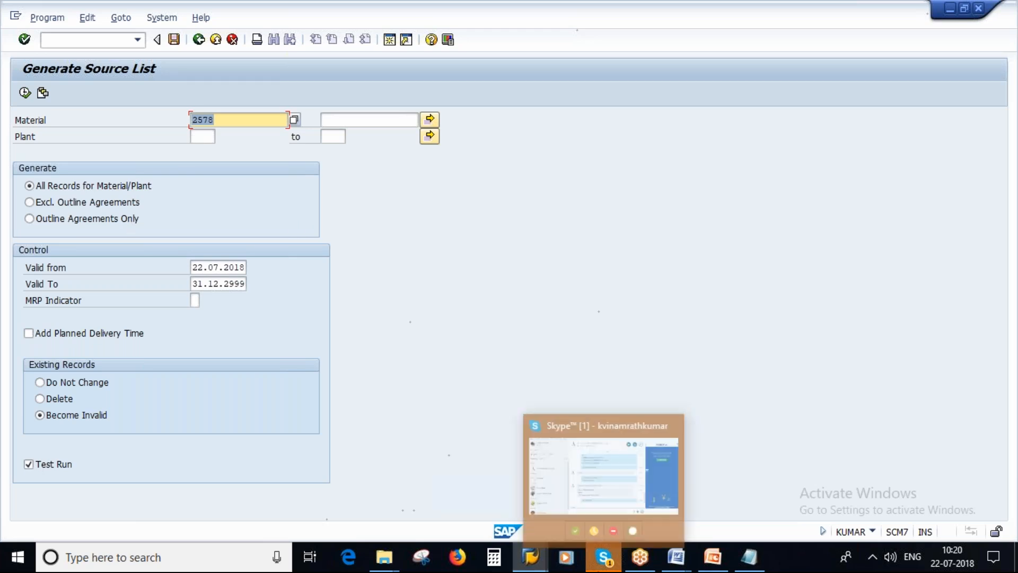
Switch to the Materials List session to look up another material for source list generation
{"action": "left_click", "coordinate": [530, 556]}
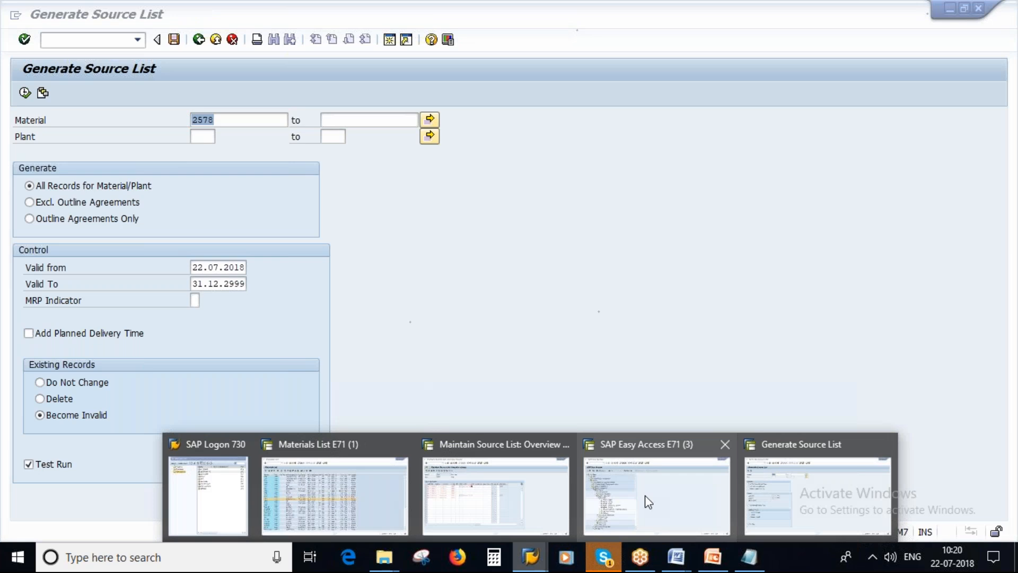
{"action": "left_click", "coordinate": [774, 490]}
{"action": "mouse_move", "coordinate": [529, 566]}
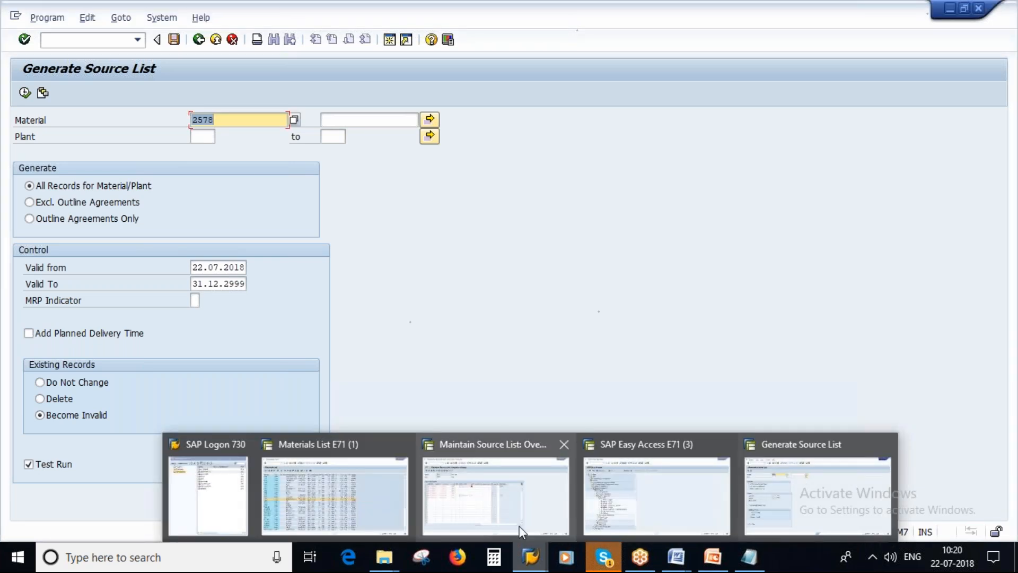
{"action": "mouse_move", "coordinate": [615, 501]}
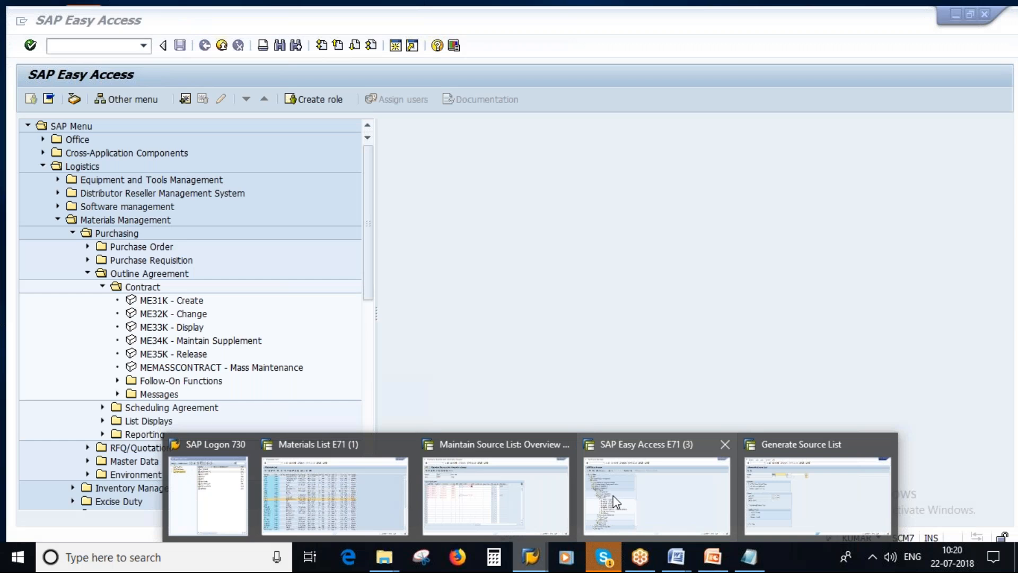
{"action": "left_click", "coordinate": [334, 496]}
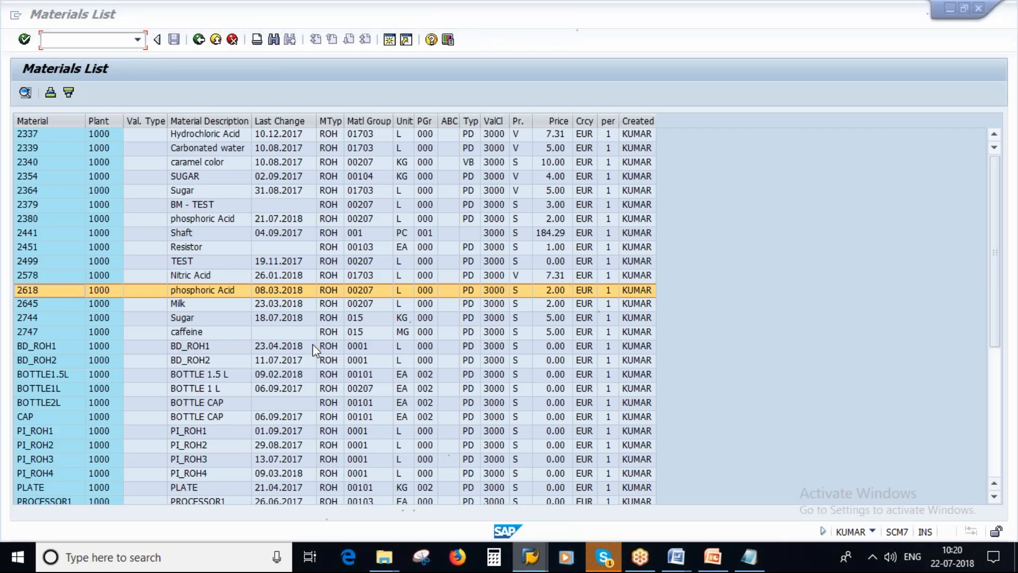
Try to generate the source list for material 2744 in plant 1000 with Test Run turned off
{"action": "key", "text": "alt+Tab"}
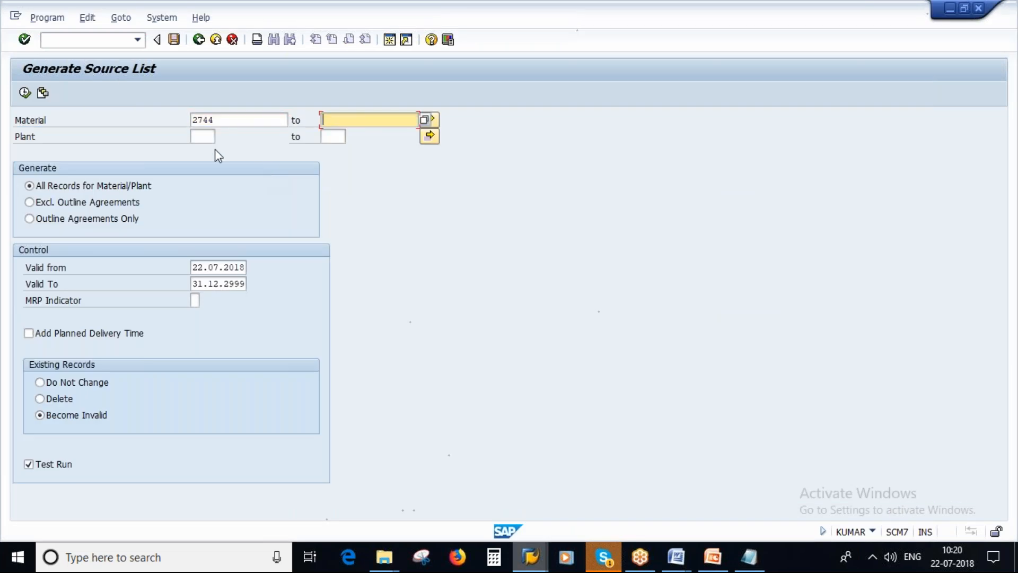
{"action": "left_click", "coordinate": [201, 133]}
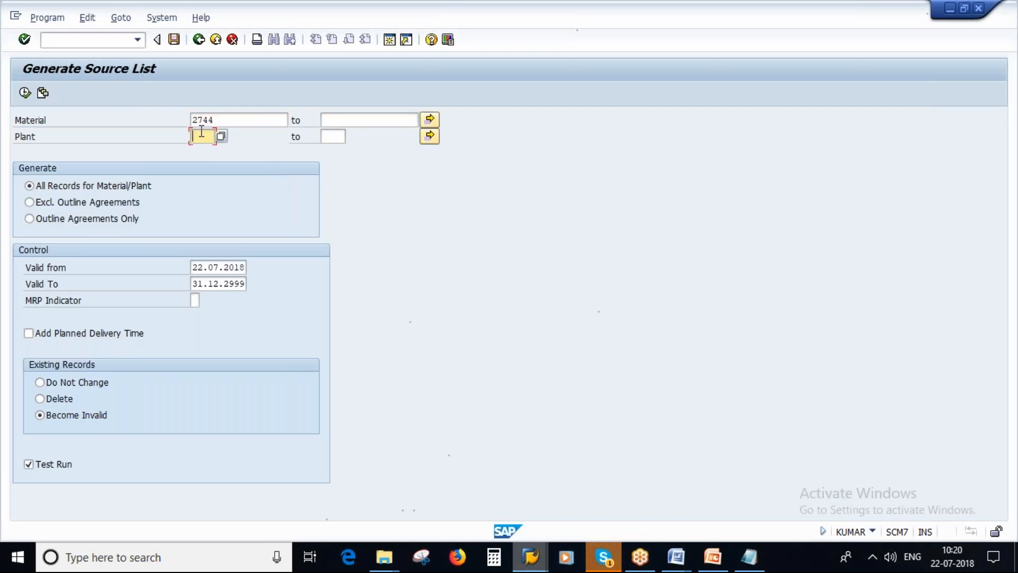
{"action": "type", "text": "1000"}
{"action": "left_click", "coordinate": [29, 465]}
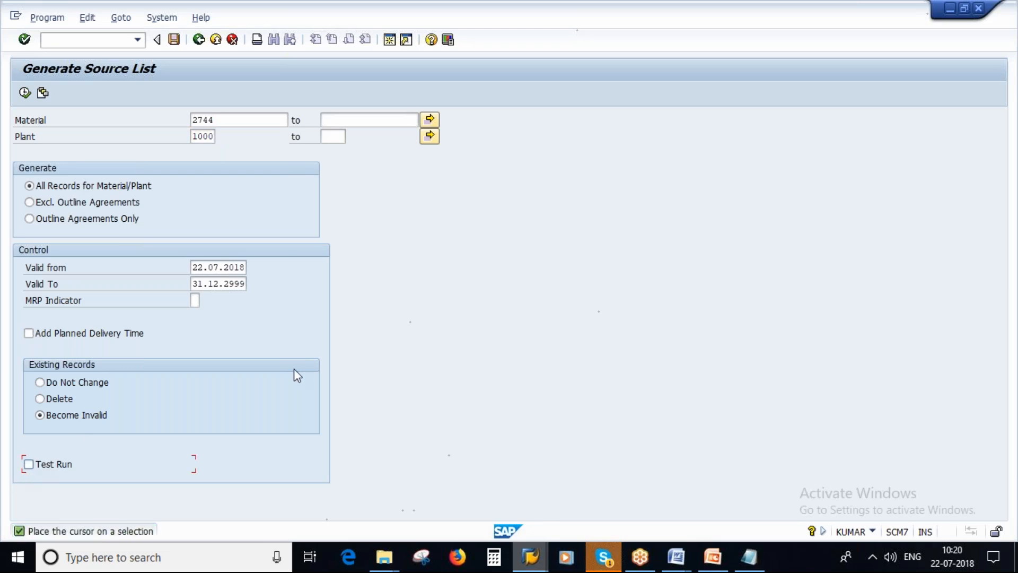
{"action": "left_click", "coordinate": [25, 93]}
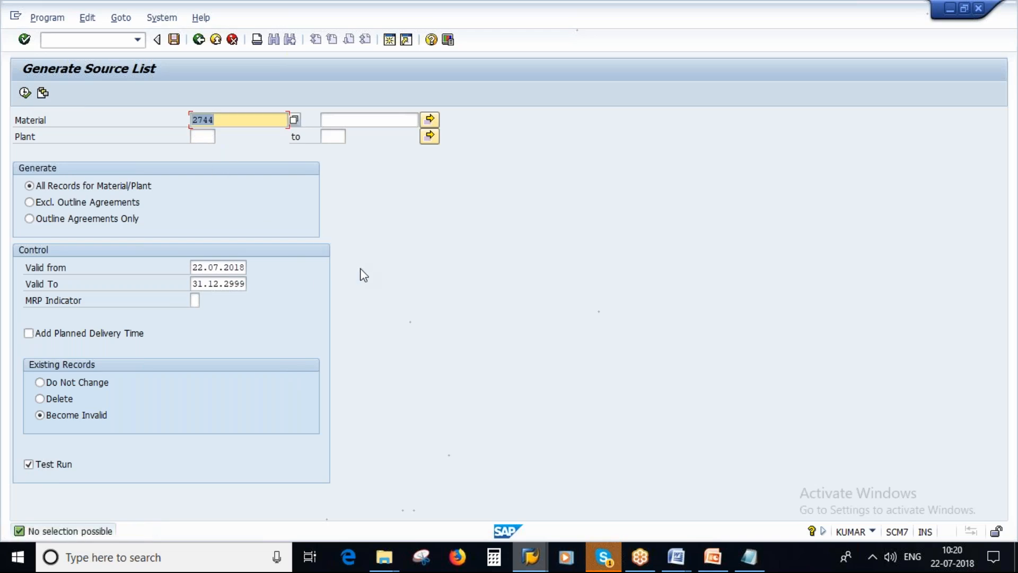
Look up another material in the Materials List and try generating the source list for material 2645, plant 1000, with Test Run off
{"action": "key", "text": "alt+Tab"}
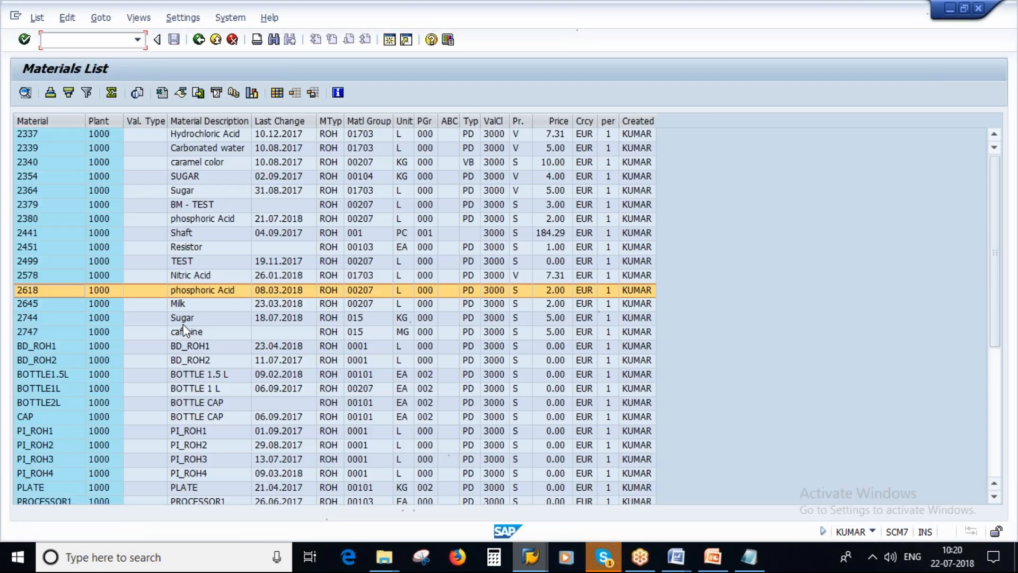
{"action": "key", "text": "alt+Tab"}
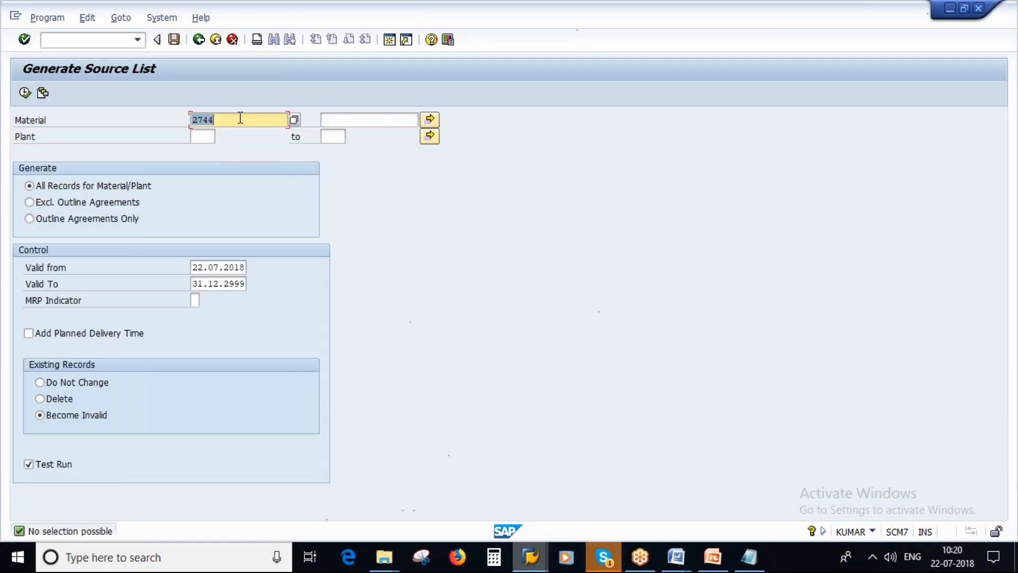
{"action": "type", "text": "2645"}
{"action": "key", "text": "Tab"}
{"action": "double_click", "coordinate": [201, 141]}
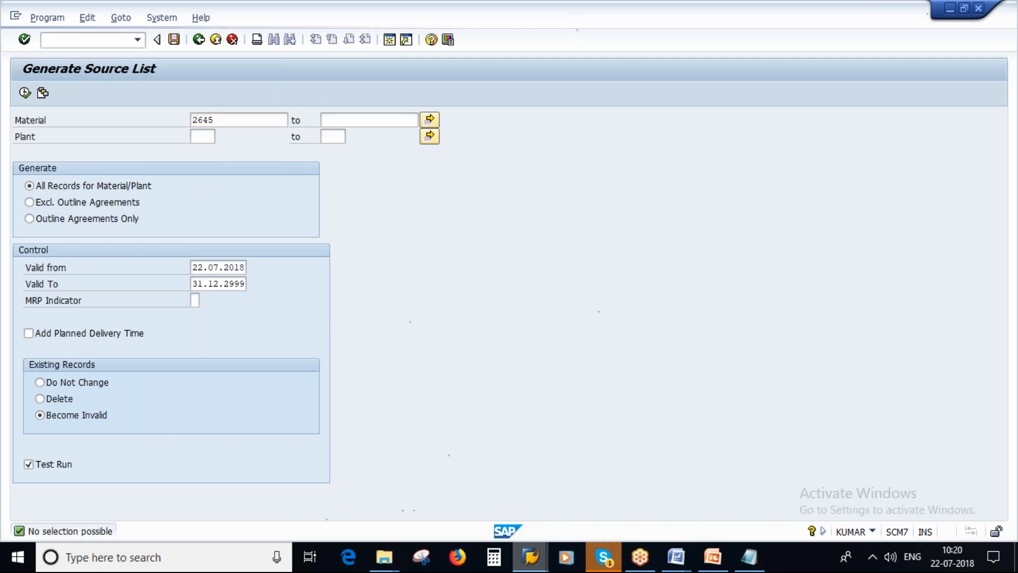
{"action": "left_click", "coordinate": [228, 417]}
{"action": "type", "text": "1000"}
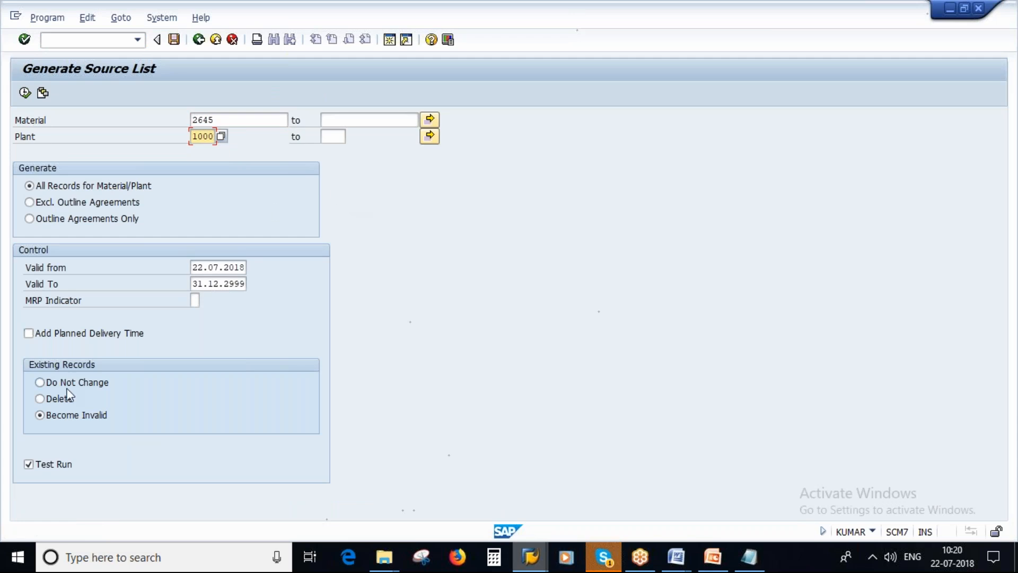
{"action": "left_click", "coordinate": [28, 464]}
{"action": "left_click", "coordinate": [24, 93]}
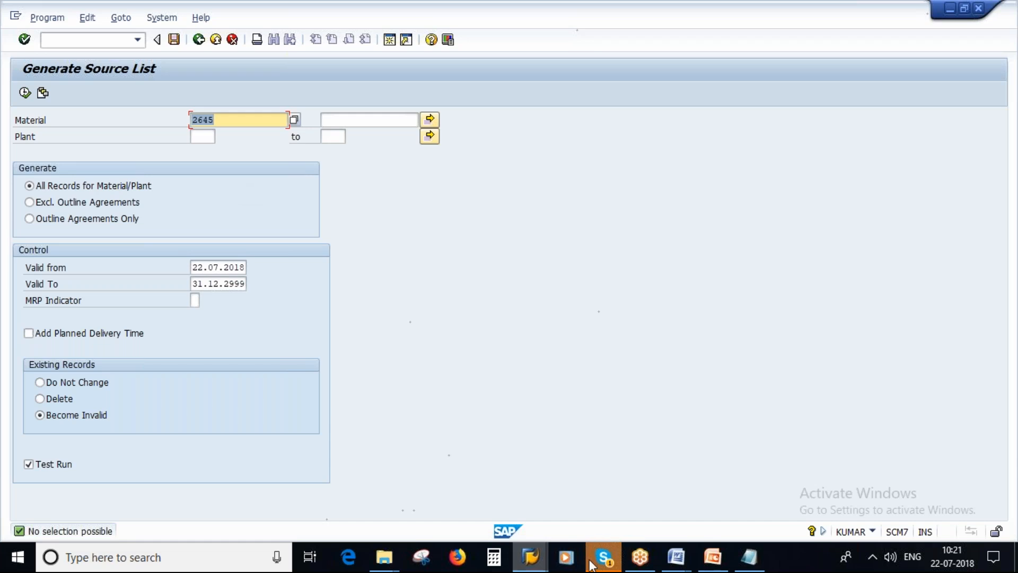
{"action": "left_click", "coordinate": [530, 557]}
{"action": "left_click", "coordinate": [779, 493]}
{"action": "double_click", "coordinate": [231, 120]}
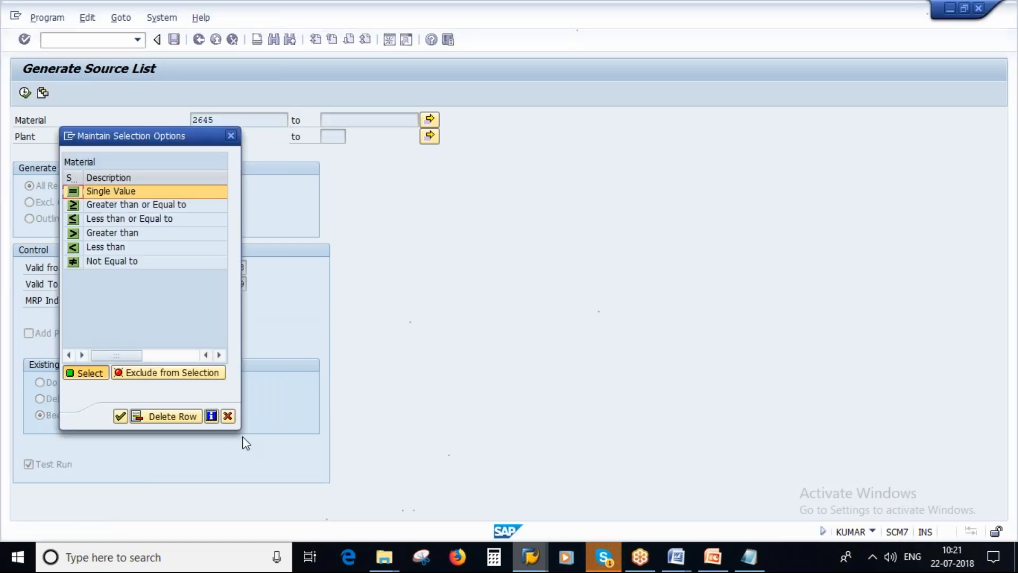
{"action": "left_click", "coordinate": [229, 418]}
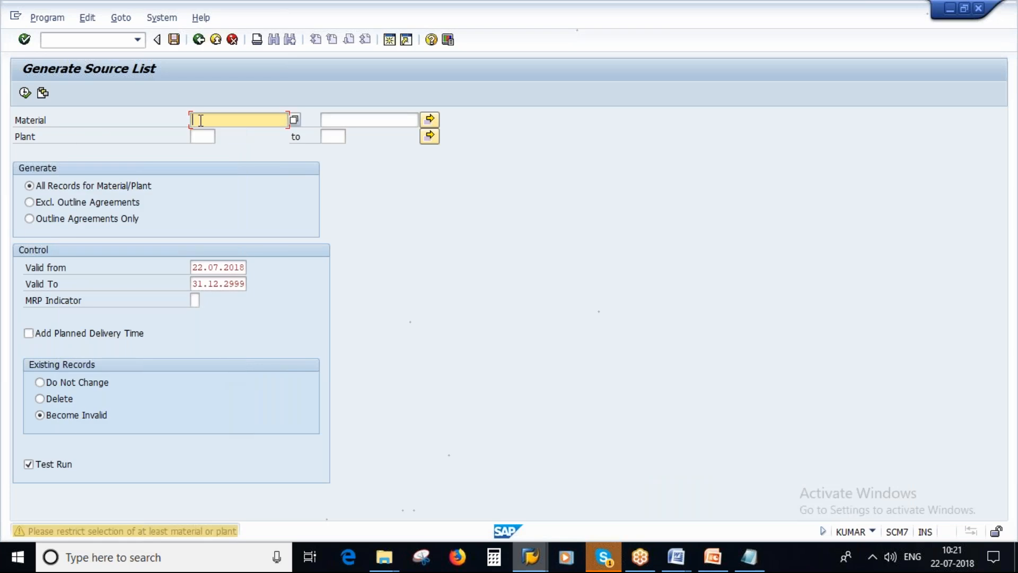
Leave source list generation and start creating an info record with transaction ME11
{"action": "left_click", "coordinate": [200, 41]}
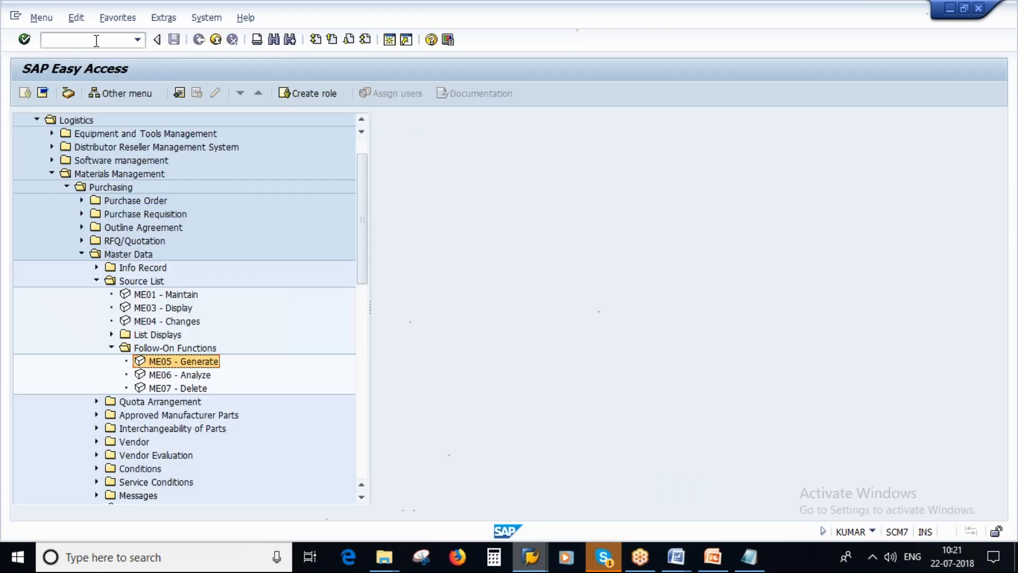
{"action": "left_click", "coordinate": [89, 40]}
{"action": "type", "text": "me1"}
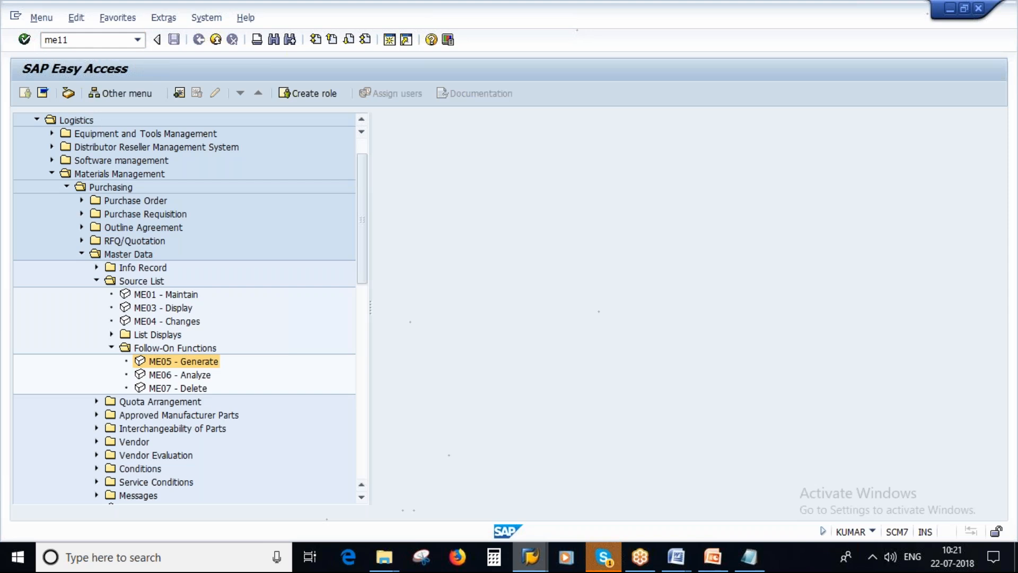
{"action": "type", "text": "1"}
{"action": "key", "text": "Return"}
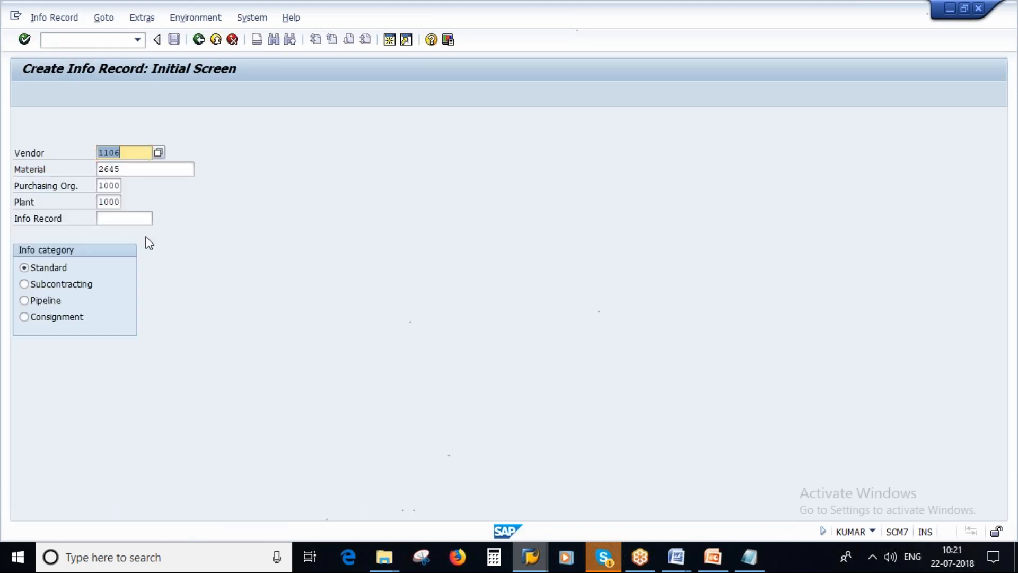
Check the Materials List session and the Notepad vendor notes for another material and vendor, and return to the info record session
{"action": "key", "text": "alt+Tab"}
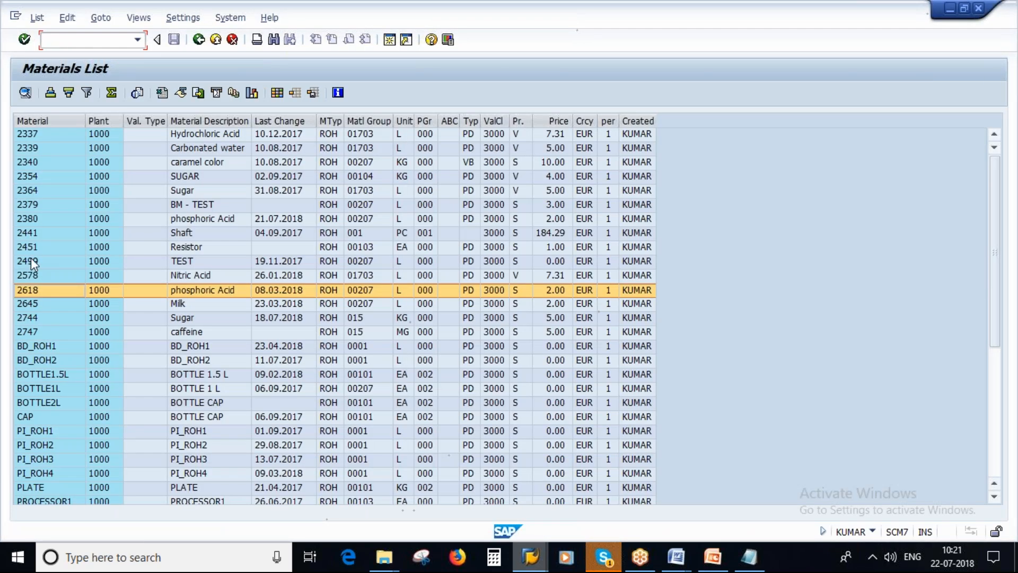
{"action": "left_click", "coordinate": [745, 555]}
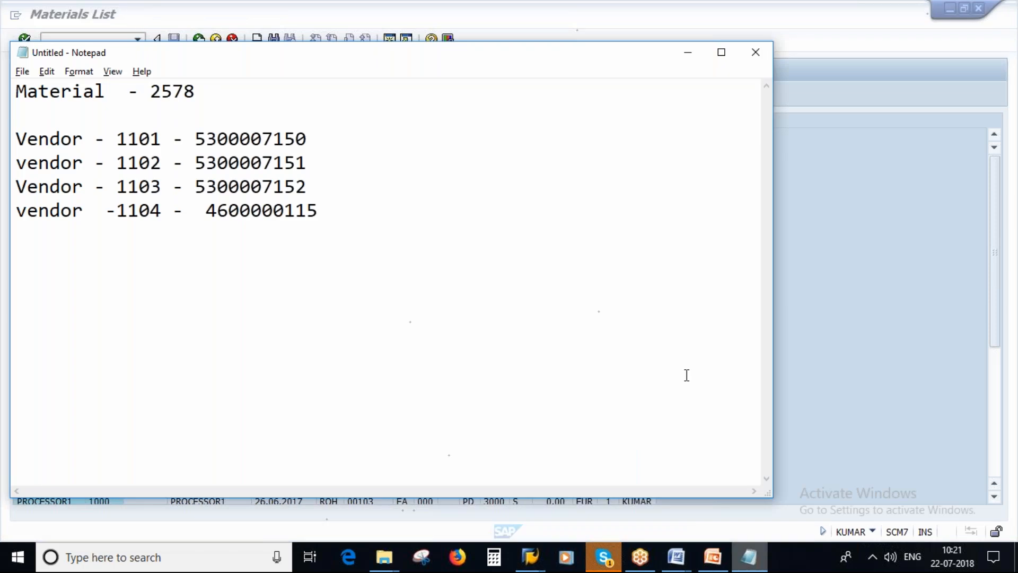
{"action": "key", "text": "alt+Tab"}
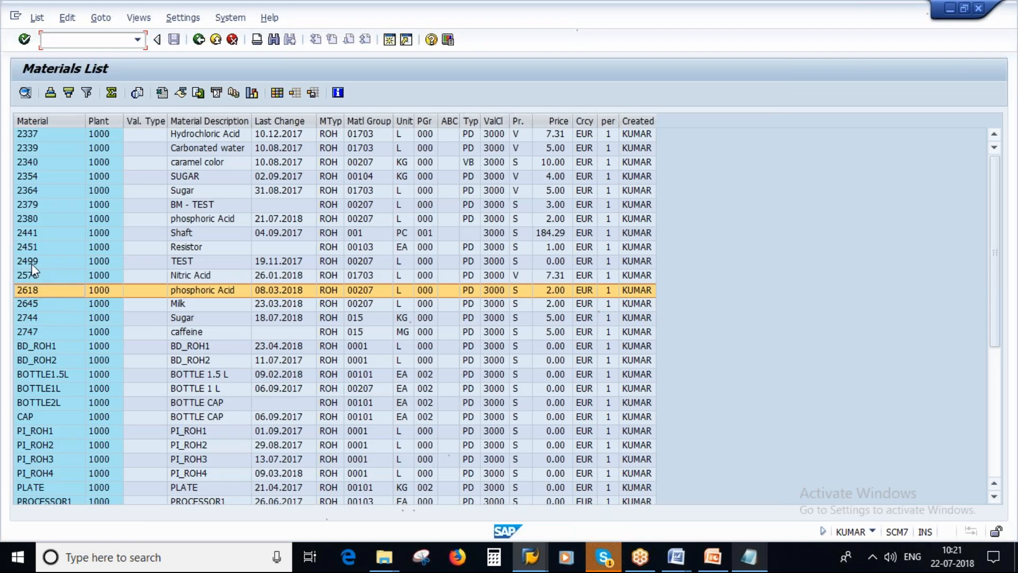
{"action": "key", "text": "alt+Tab"}
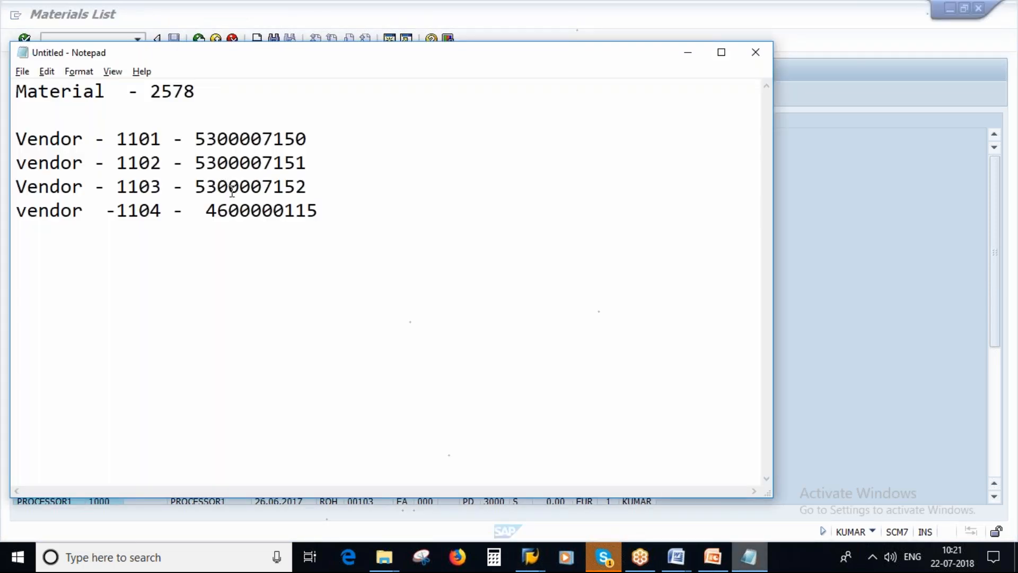
{"action": "key", "text": "alt+Tab"}
{"action": "key", "text": "Tab"}
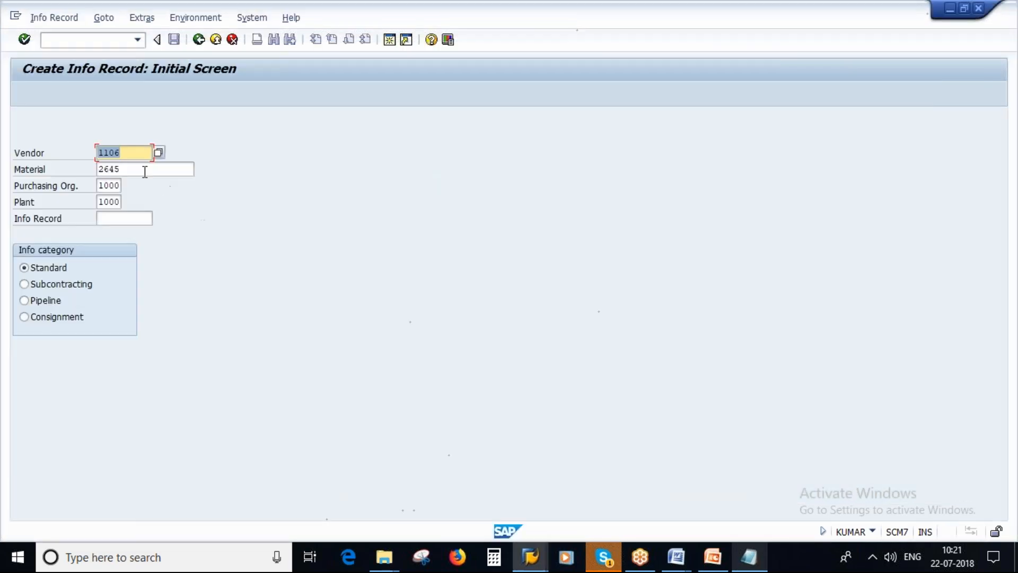
Start a standard info record for vendor 1101 and material 2618 in purchasing organization 1000, plant 1000
{"action": "left_click", "coordinate": [137, 171]}
{"action": "key", "text": "BackSpace"}
{"action": "key", "text": "BackSpace"}
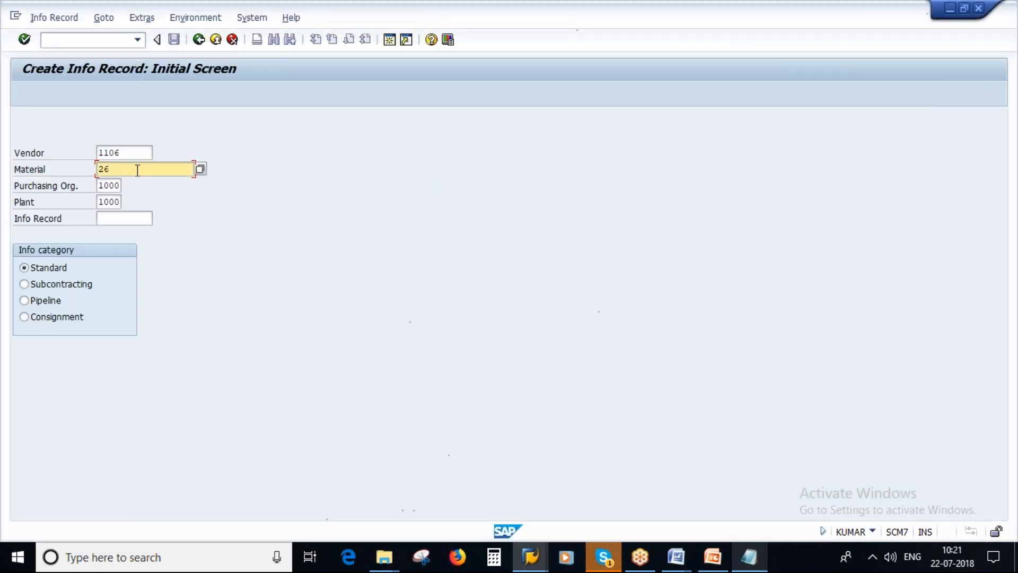
{"action": "type", "text": "18"}
{"action": "key", "text": "shift+Tab"}
{"action": "key", "text": "BackSpace"}
{"action": "type", "text": "1"}
{"action": "key", "text": "Return"}
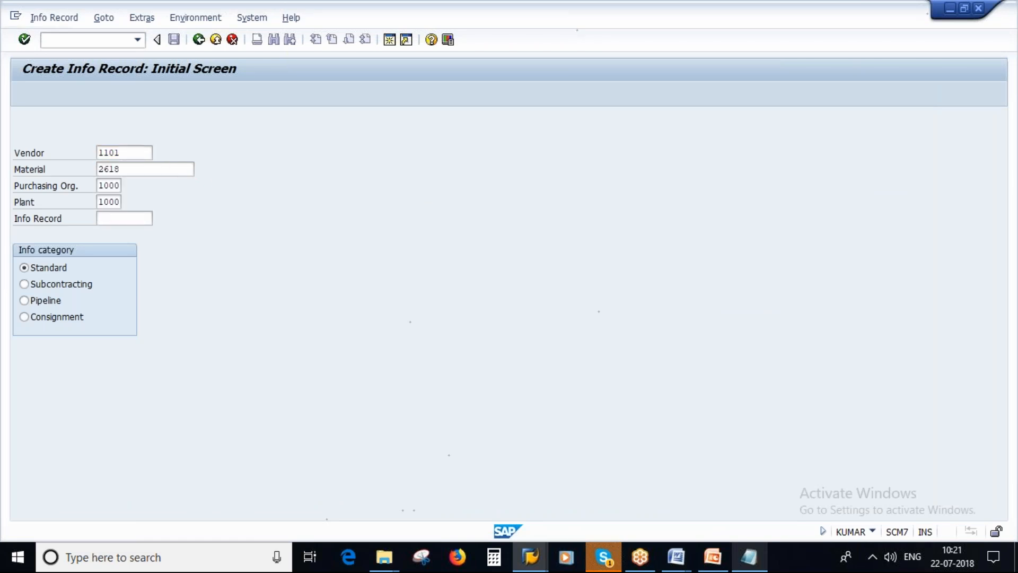
In the purchasing organization data, set a net price of 10 EUR and standard quantity 1, and save the info record
{"action": "left_click", "coordinate": [61, 94]}
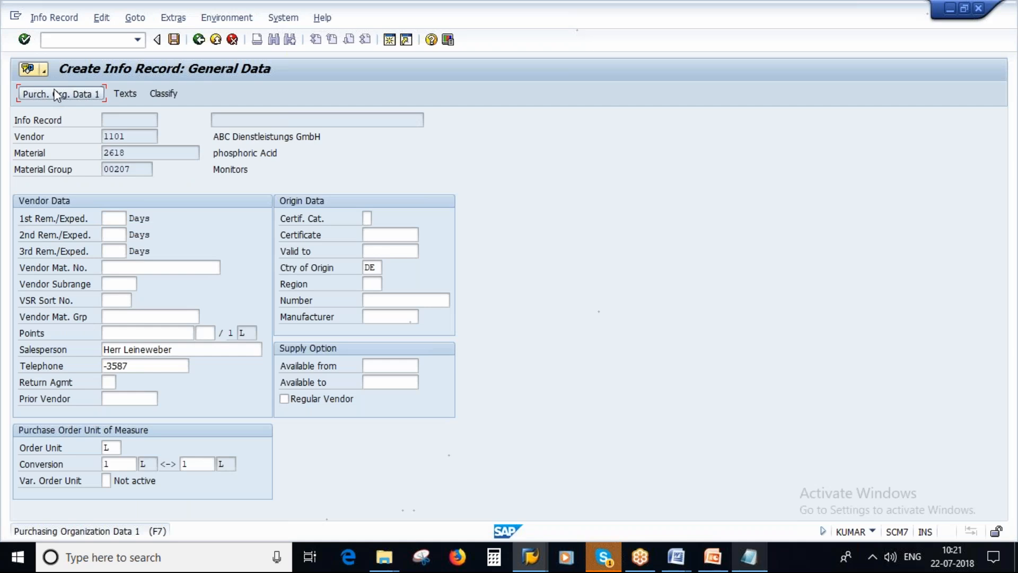
{"action": "left_click", "coordinate": [170, 416]}
{"action": "type", "text": "10"}
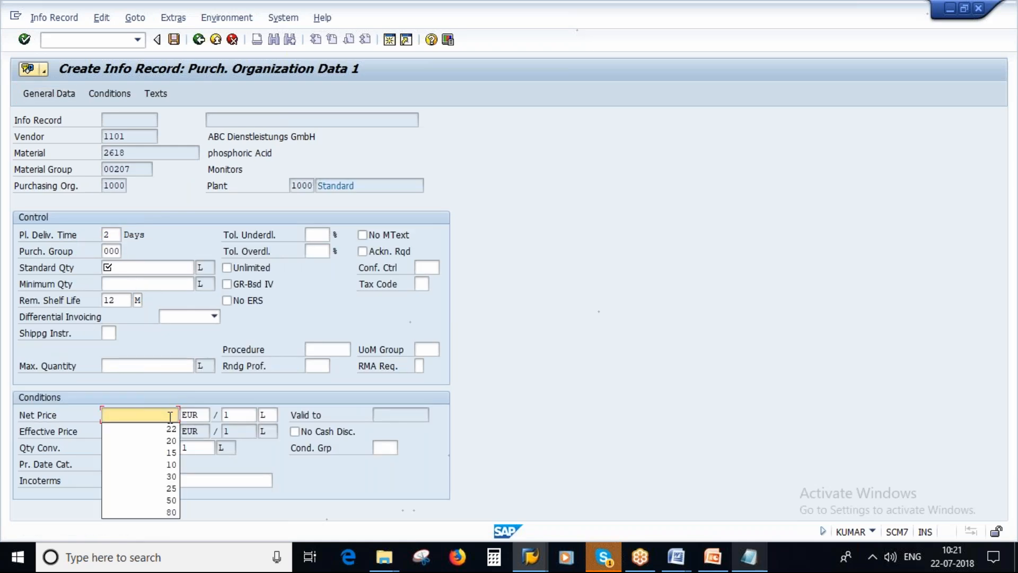
{"action": "left_click", "coordinate": [174, 40]}
{"action": "type", "text": "1"}
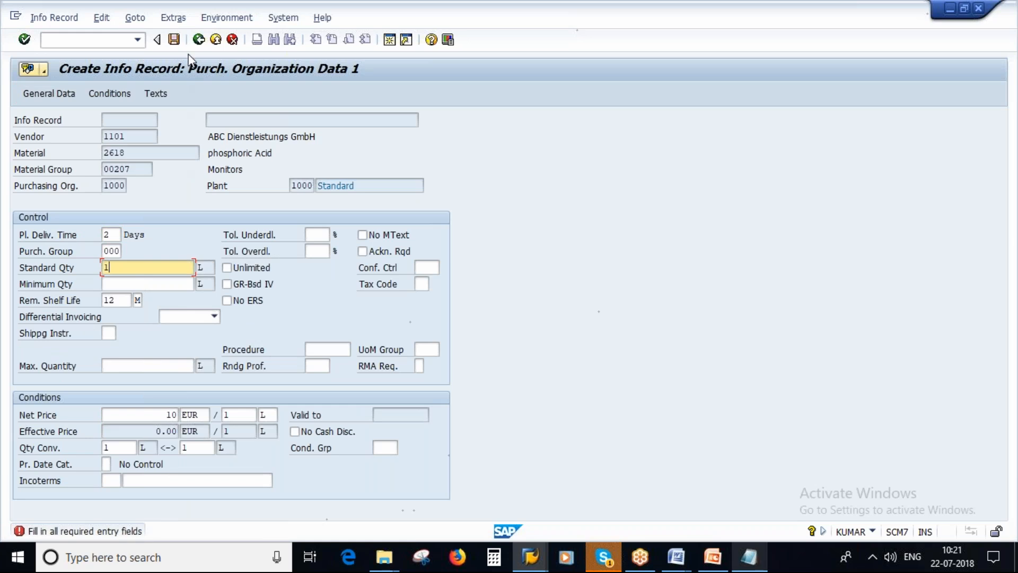
{"action": "left_click", "coordinate": [174, 40]}
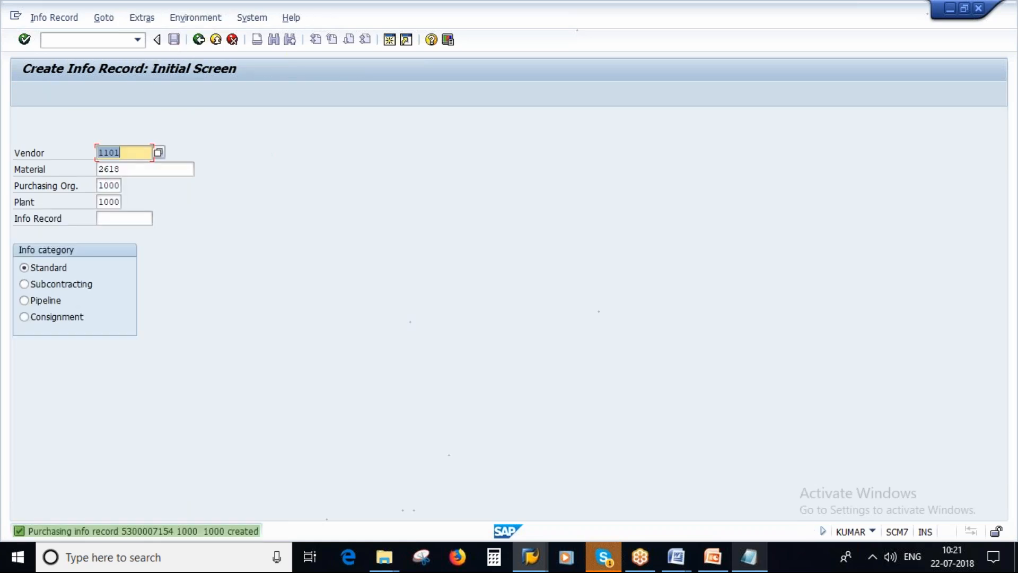
Start another info record for material 2618 with vendor 1102
{"action": "left_click", "coordinate": [131, 156]}
{"action": "key", "text": "BackSpace"}
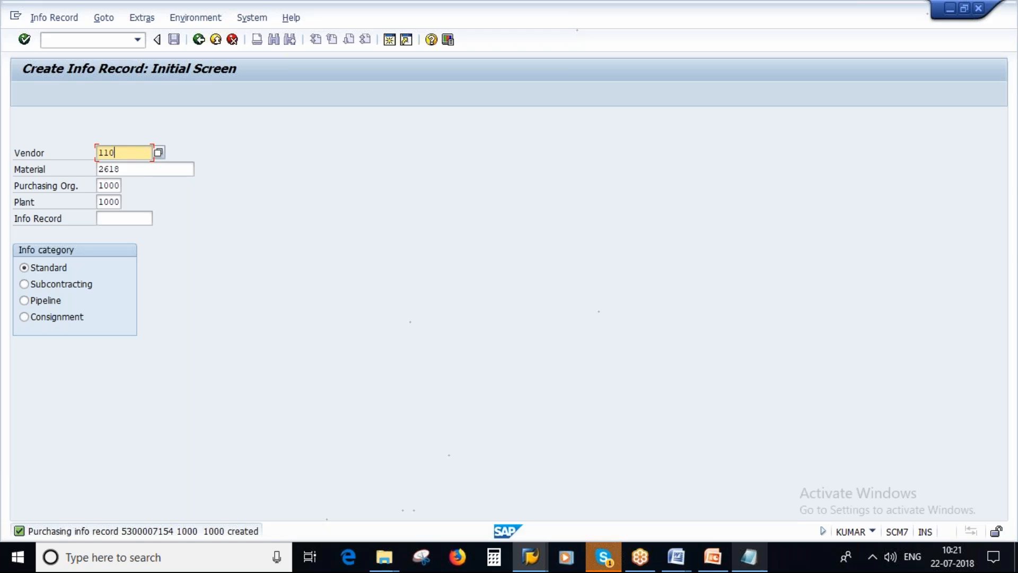
{"action": "type", "text": "2"}
{"action": "key", "text": "Return"}
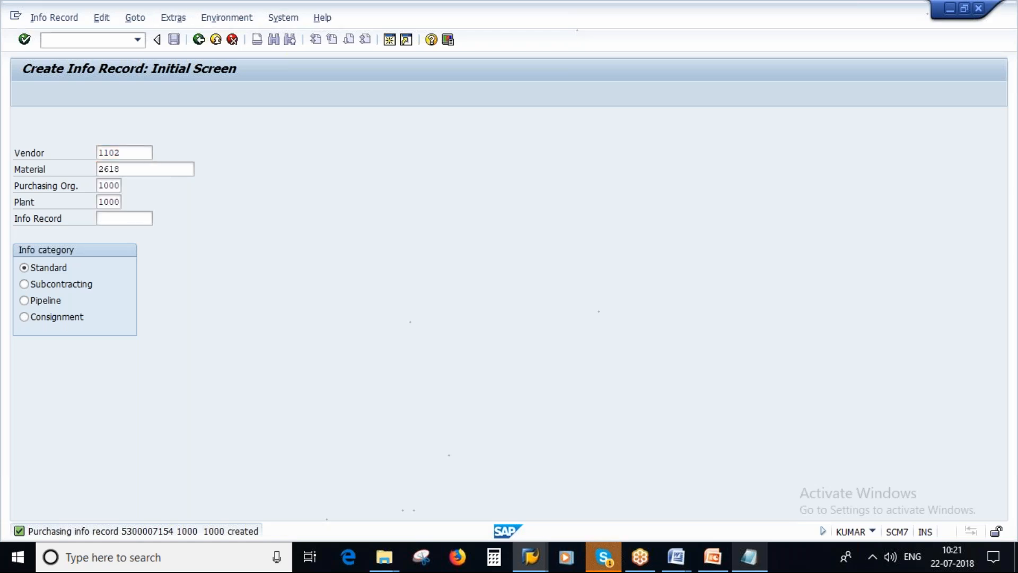
Set the net price to 12 and the standard quantity to 1 in the purchasing organization data, and save the info record
{"action": "left_click", "coordinate": [58, 94]}
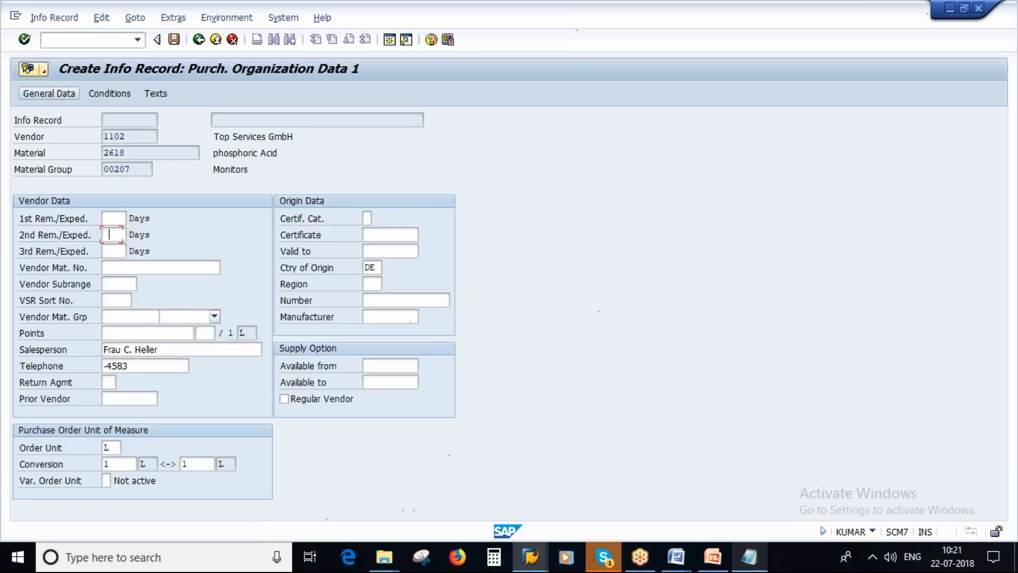
{"action": "left_click", "coordinate": [162, 415]}
{"action": "type", "text": "12"}
{"action": "left_click", "coordinate": [136, 267]}
{"action": "type", "text": "1"}
{"action": "left_click", "coordinate": [174, 39]}
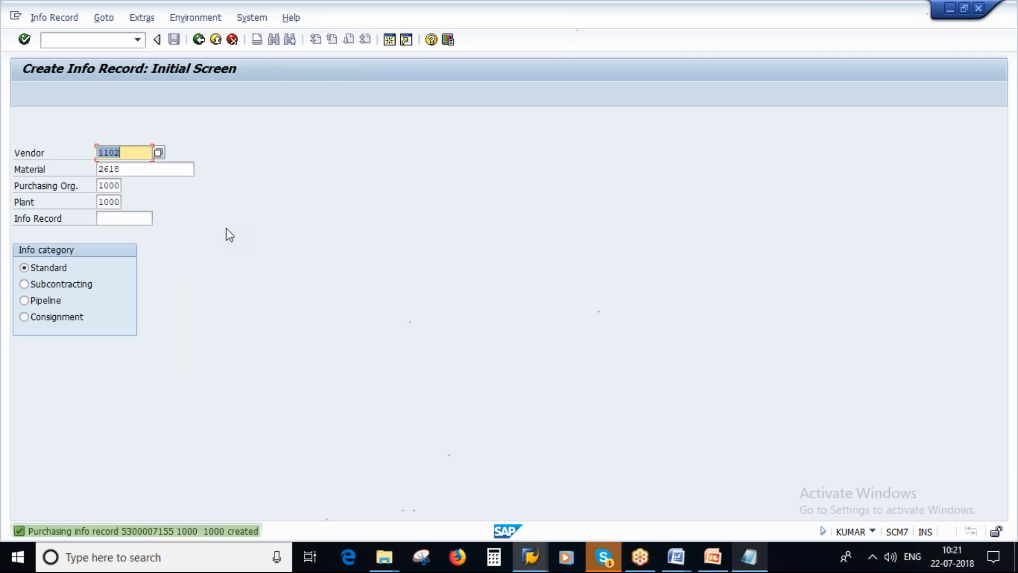
Leave info record creation and run Generate Source List for material 2618, plant 1000, with Test Run turned off
{"action": "left_click", "coordinate": [198, 39]}
{"action": "double_click", "coordinate": [190, 361]}
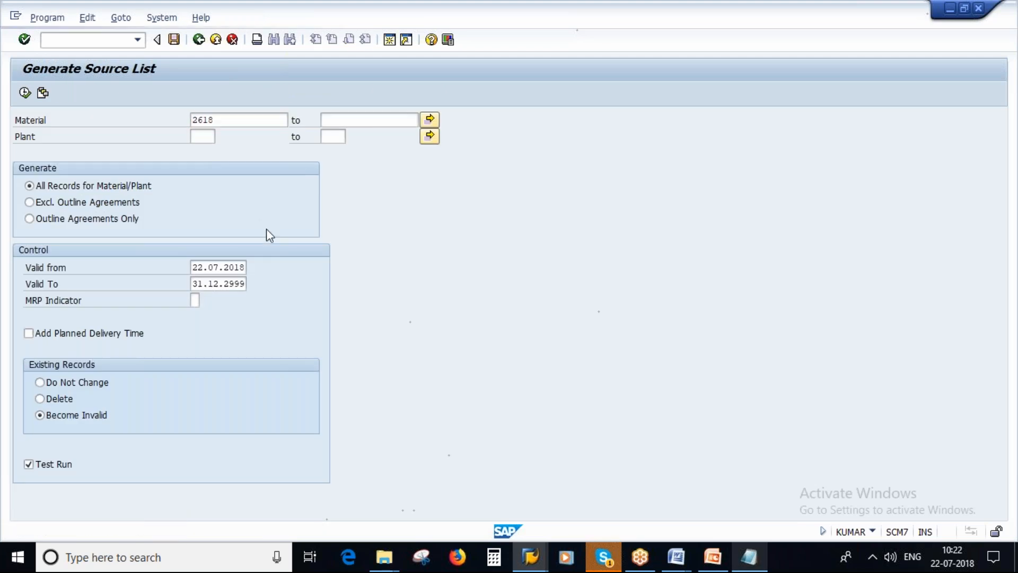
{"action": "double_click", "coordinate": [202, 137]}
{"action": "left_click", "coordinate": [228, 416]}
{"action": "type", "text": "1000"}
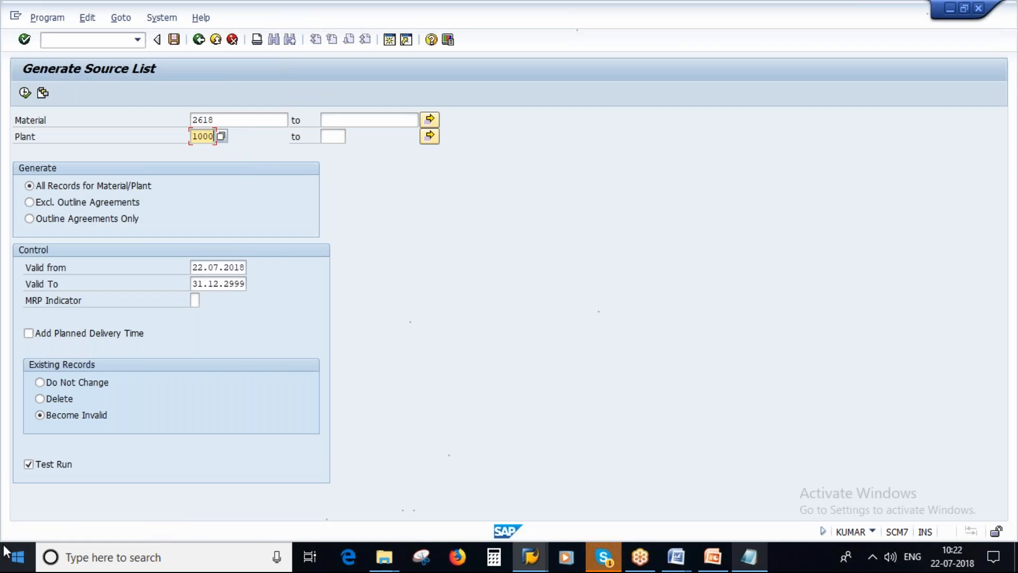
{"action": "left_click", "coordinate": [31, 464]}
{"action": "left_click", "coordinate": [25, 93]}
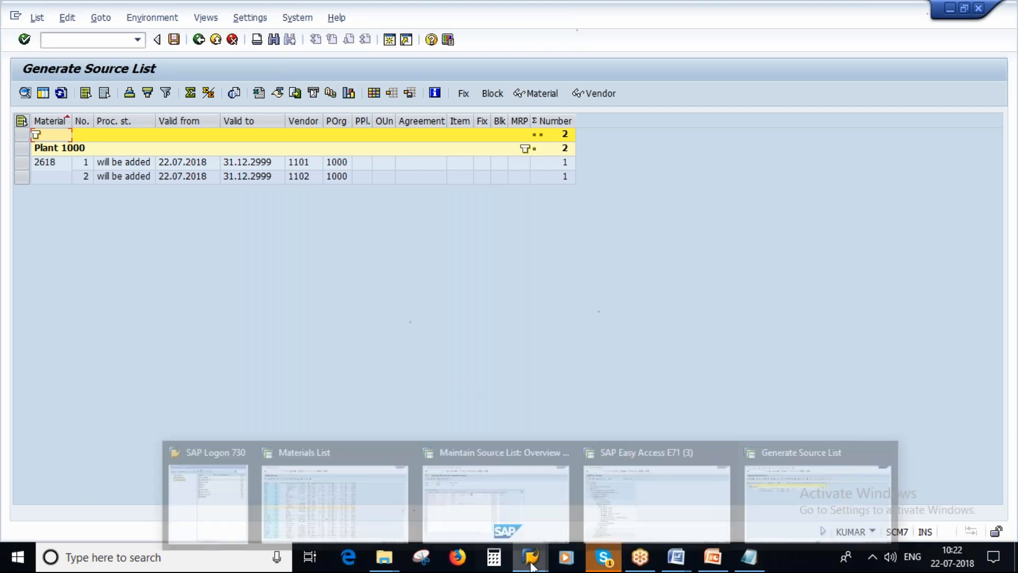
In the SAP Easy Access session, open transaction ME01 and check the existing source list of material 2618 in plant 1000
{"action": "mouse_move", "coordinate": [530, 557]}
{"action": "left_click", "coordinate": [641, 489]}
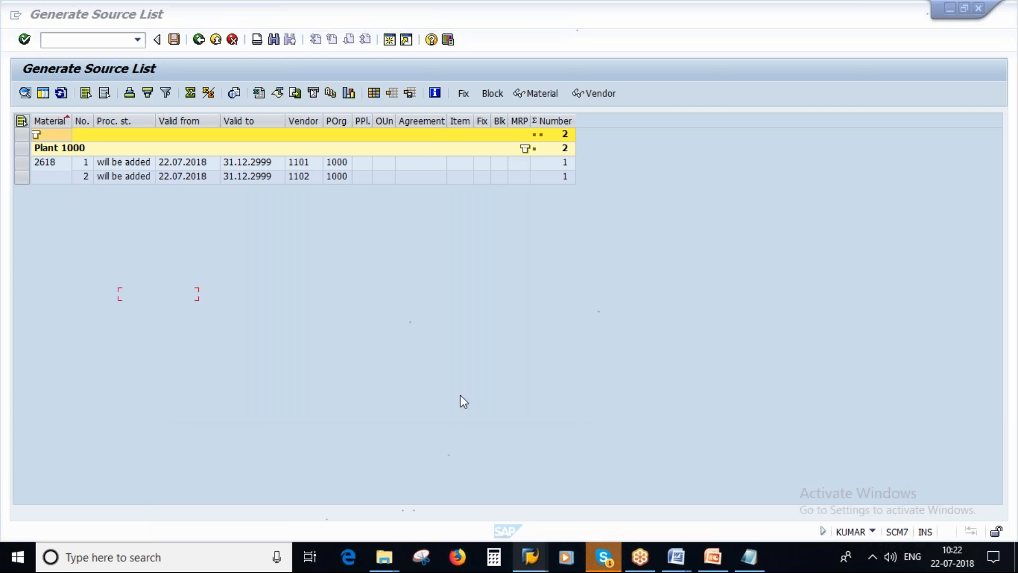
{"action": "type", "text": "me"}
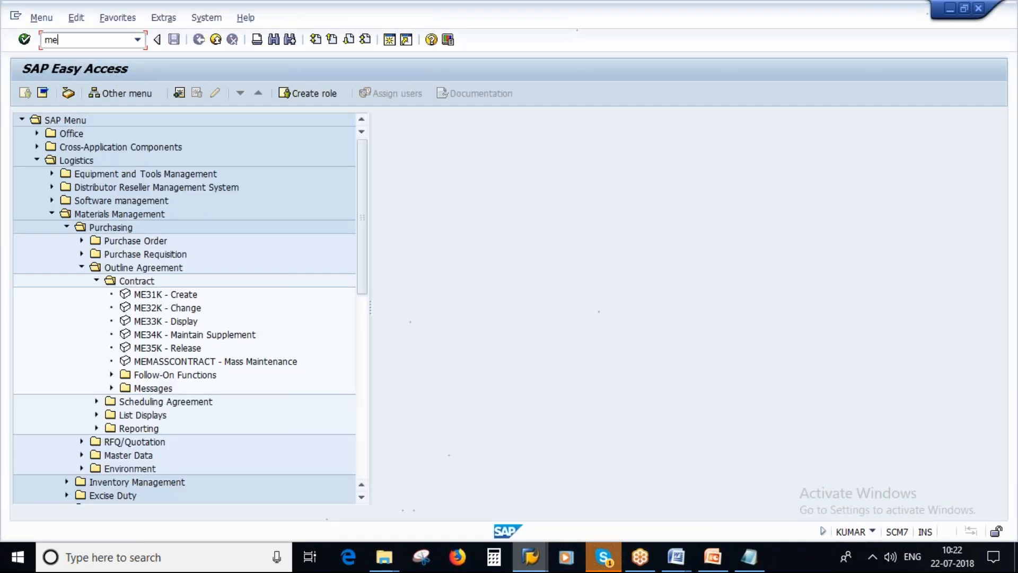
{"action": "type", "text": "01"}
{"action": "key", "text": "Return"}
{"action": "key", "text": "Return"}
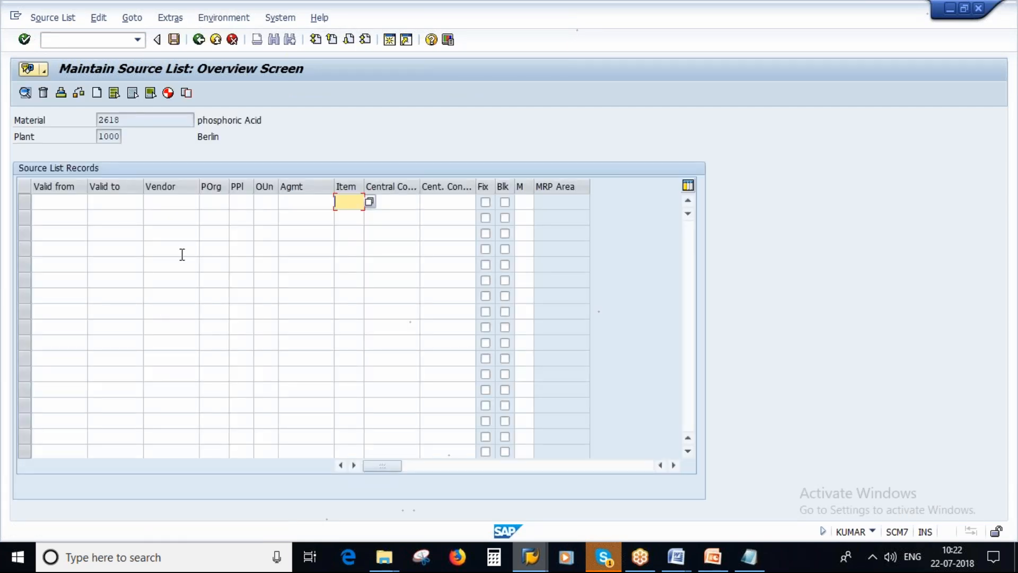
{"action": "left_click", "coordinate": [198, 39]}
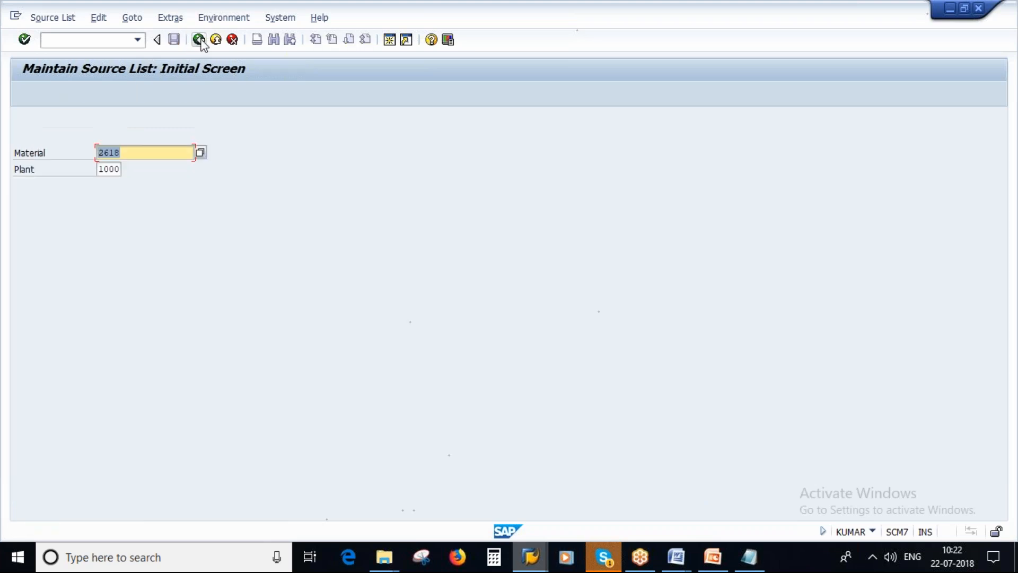
Switch back to the Generate Source List session and return to its selection criteria without saving
{"action": "left_click", "coordinate": [530, 559]}
{"action": "left_click", "coordinate": [806, 493]}
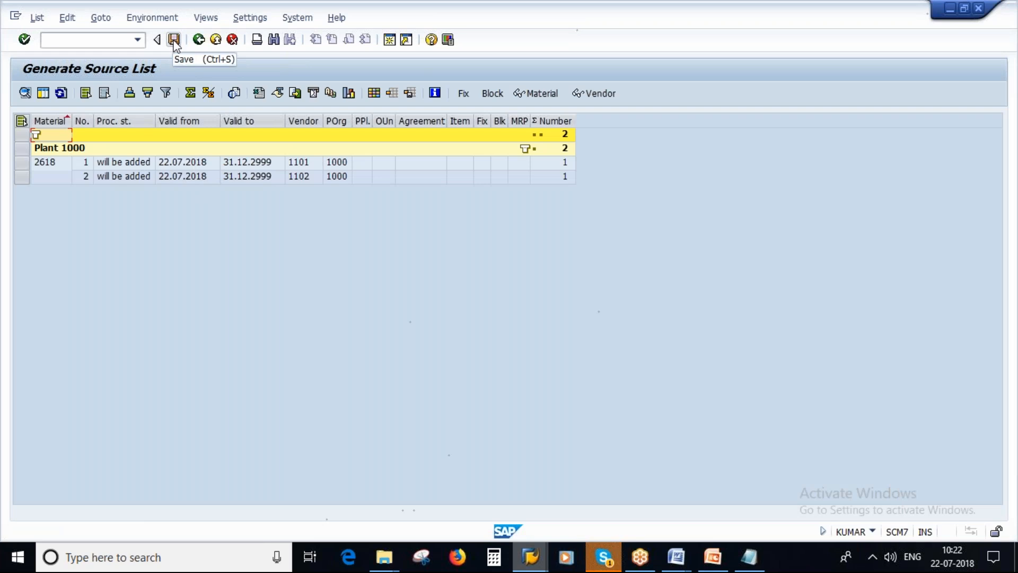
{"action": "left_click", "coordinate": [199, 39]}
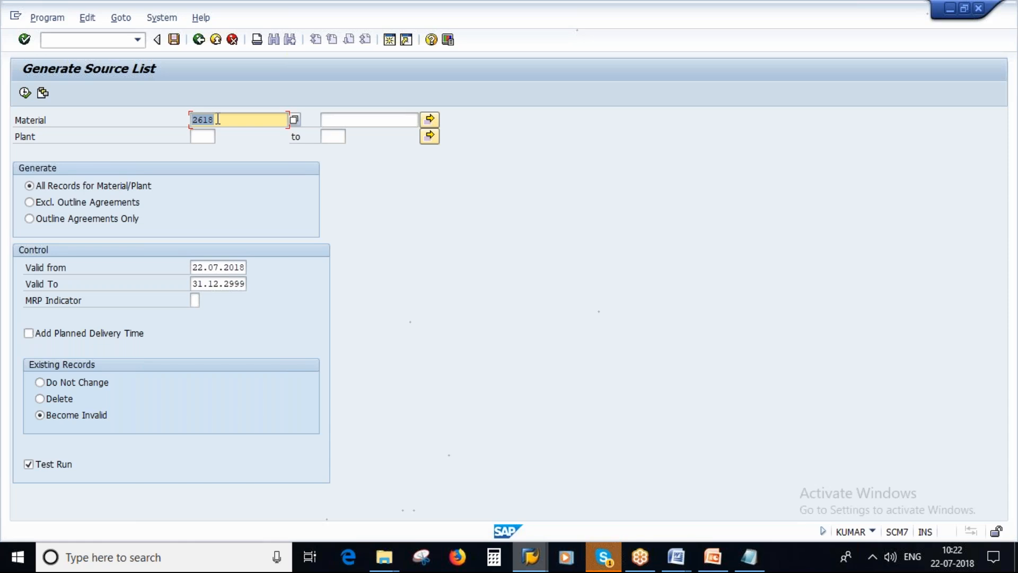
View the multiple selection dialog for Material and close it without adding values
{"action": "left_click", "coordinate": [429, 121]}
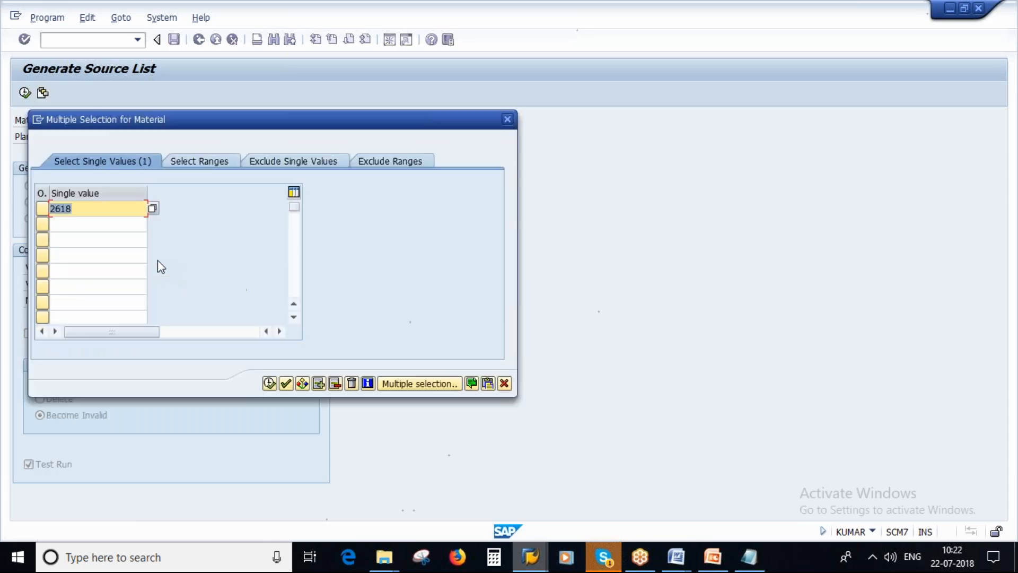
{"action": "left_click", "coordinate": [504, 384]}
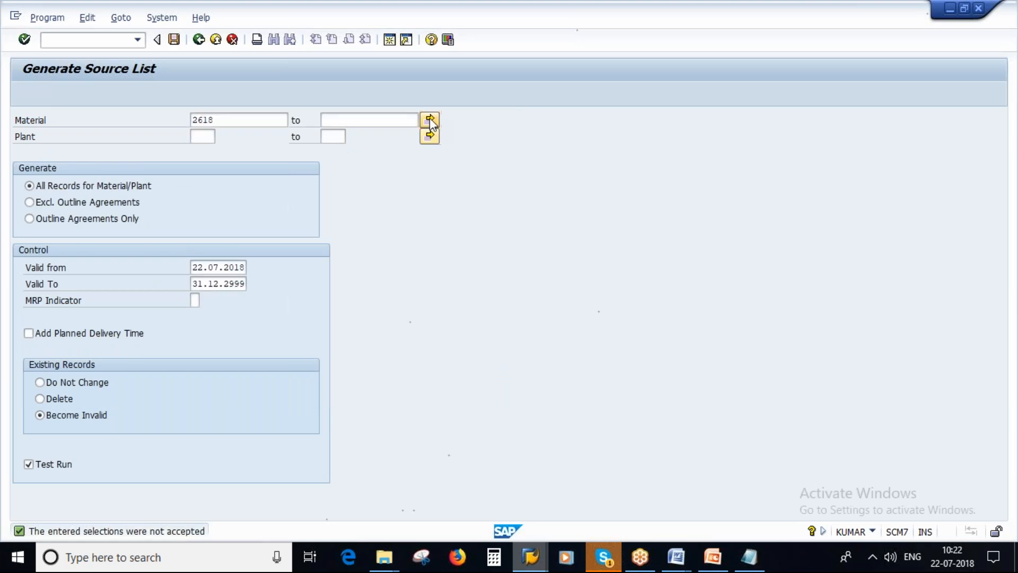
{"action": "left_click", "coordinate": [429, 121]}
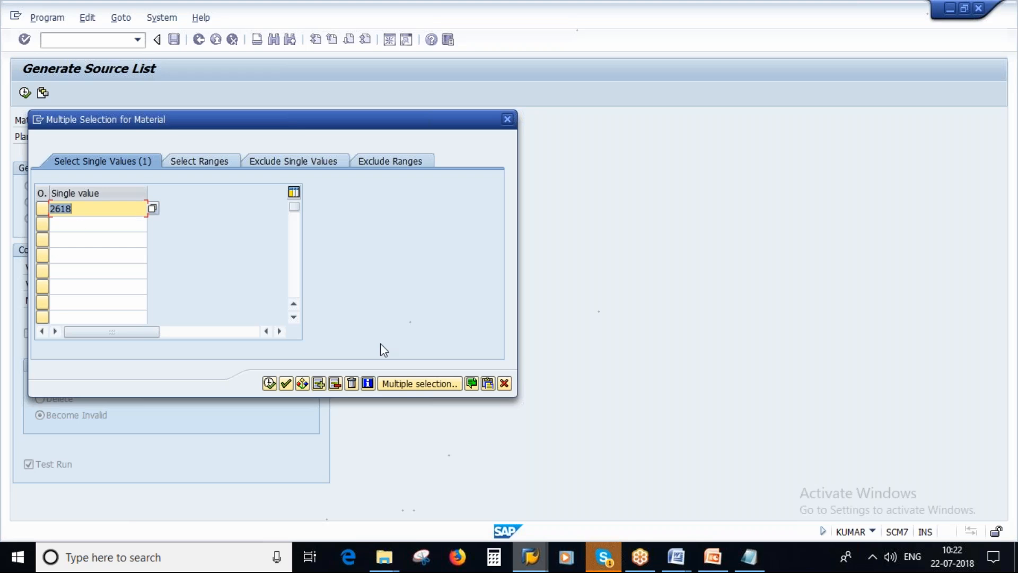
{"action": "left_click", "coordinate": [504, 383]}
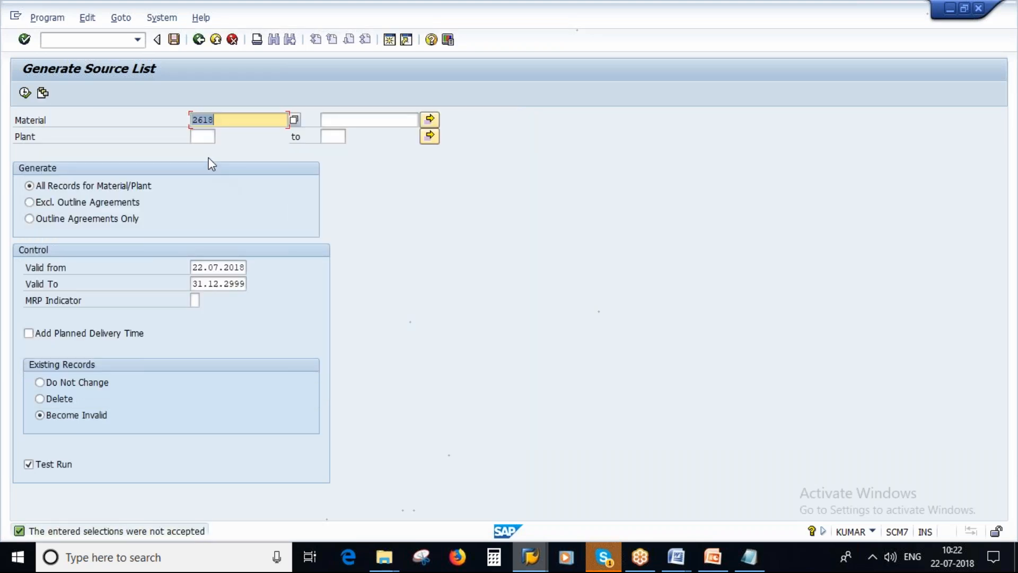
Generate the source list for material 2618 in plant 1000 with Test Run off, select all proposed records and save them
{"action": "double_click", "coordinate": [202, 137]}
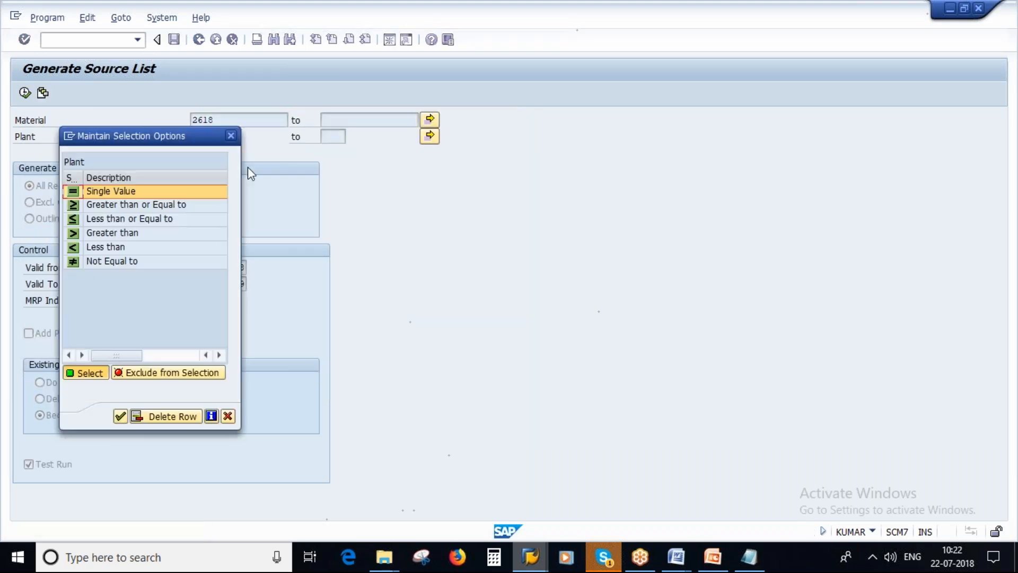
{"action": "left_click", "coordinate": [230, 418]}
{"action": "type", "text": "1000"}
{"action": "left_click", "coordinate": [47, 464]}
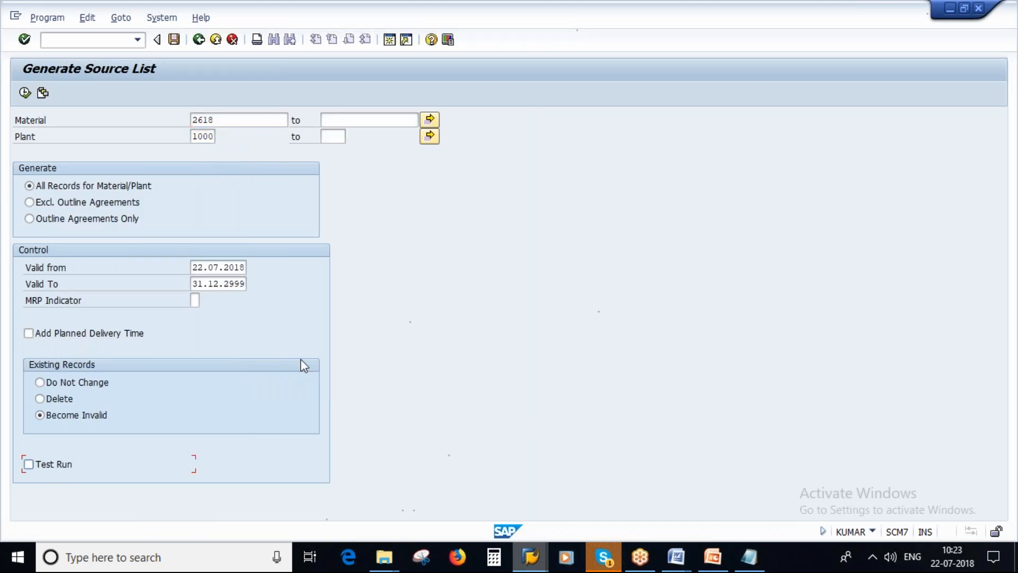
{"action": "left_click", "coordinate": [25, 93]}
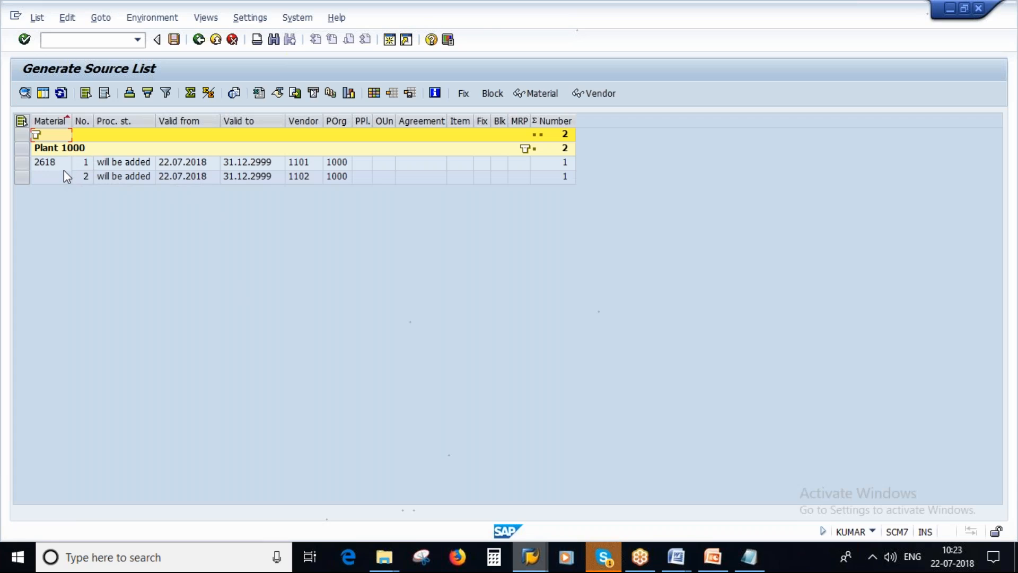
{"action": "left_click", "coordinate": [22, 122]}
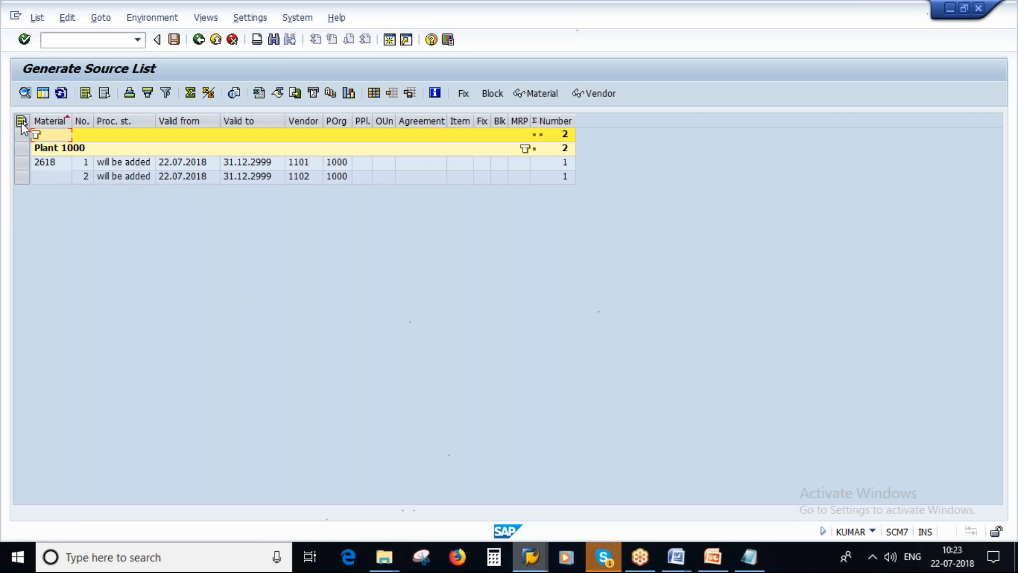
{"action": "left_click", "coordinate": [174, 40]}
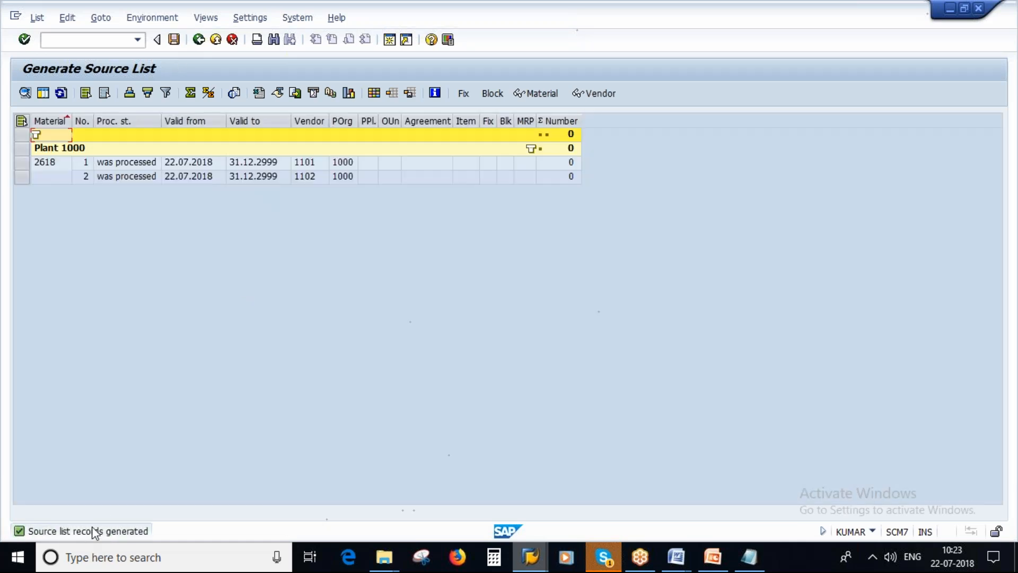
Switch to the Maintain Source List session and display the saved source list records of material 2618 in plant 1000
{"action": "mouse_move", "coordinate": [608, 559]}
{"action": "mouse_move", "coordinate": [530, 557]}
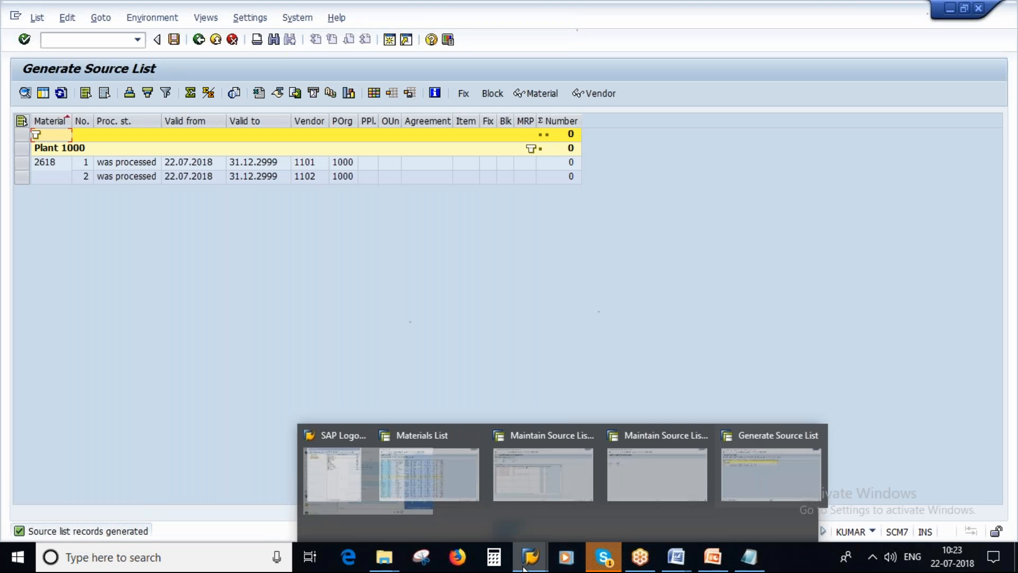
{"action": "left_click", "coordinate": [625, 484]}
{"action": "key", "text": "Return"}
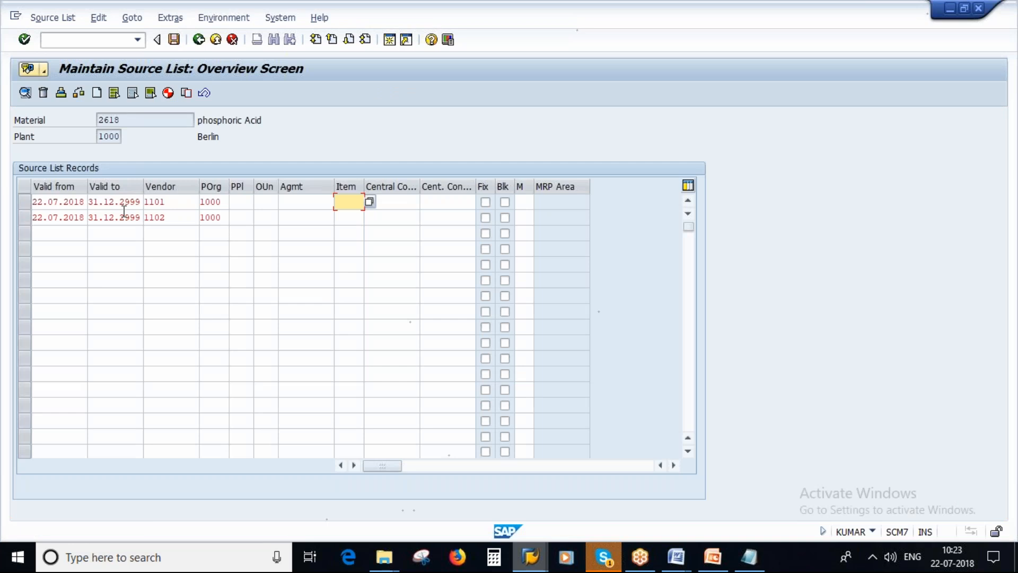
Switch to the Source Determination presentation in PowerPoint and show the "SL for Material Group Contracts" slide full screen
{"action": "left_click", "coordinate": [712, 557]}
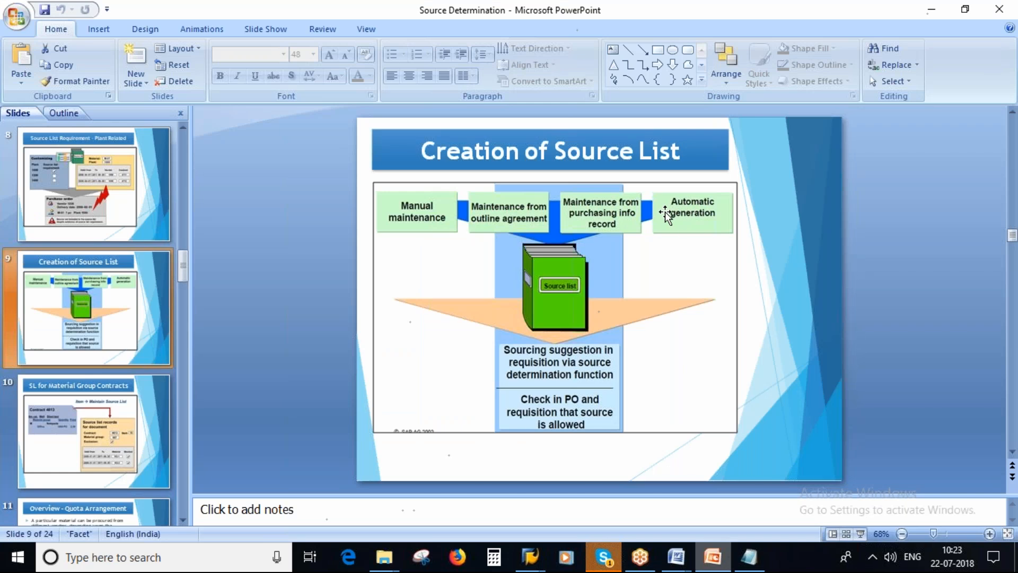
{"action": "scroll", "coordinate": [93, 233], "scroll_direction": "down", "scroll_amount": 1}
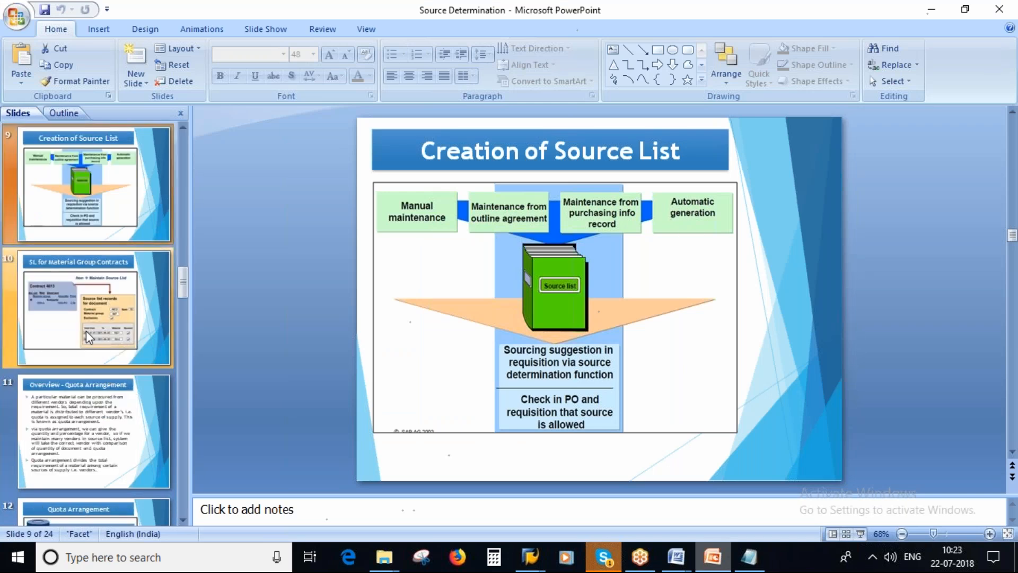
{"action": "left_click", "coordinate": [75, 305]}
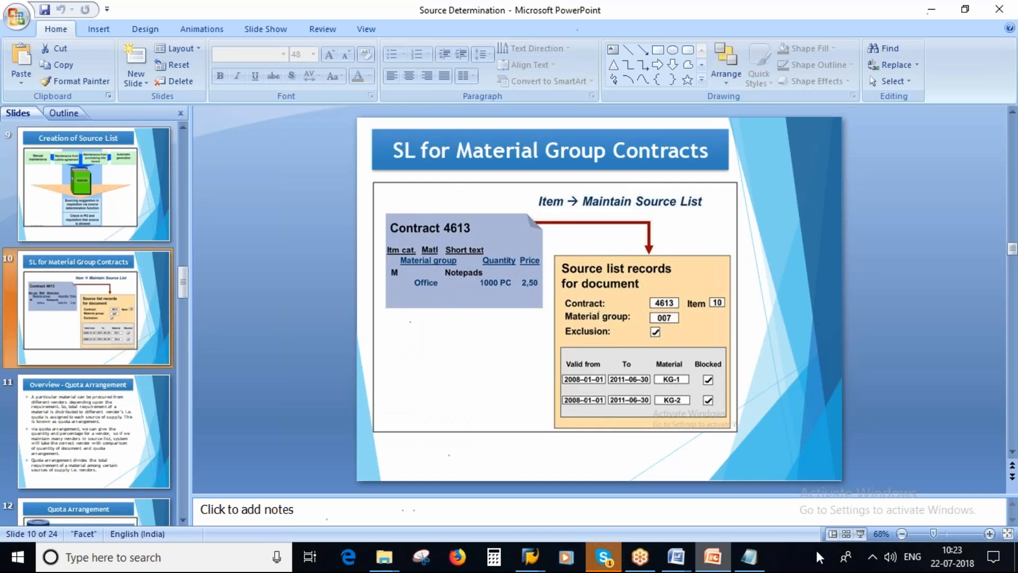
{"action": "left_click", "coordinate": [860, 534]}
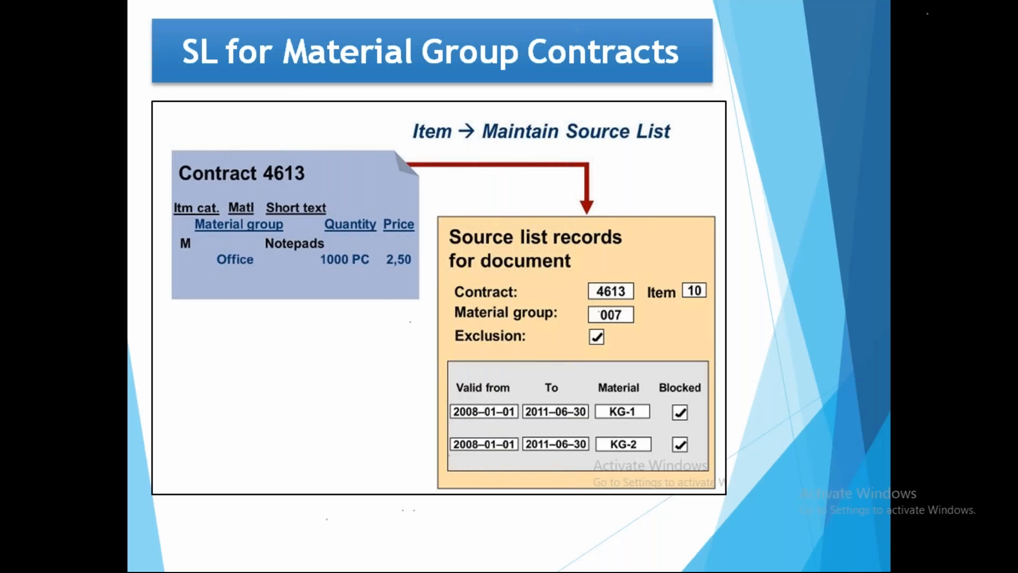
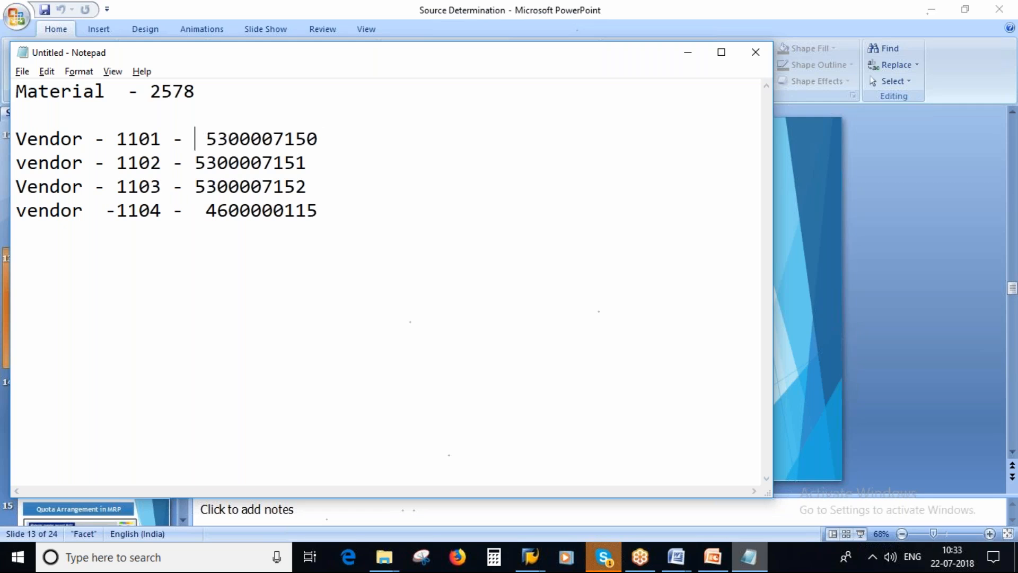
Add quota shares of 10% for vendor 1101 and 20% for vendor 1102 to the vendor list in the note
{"action": "type", "text": "10%"}
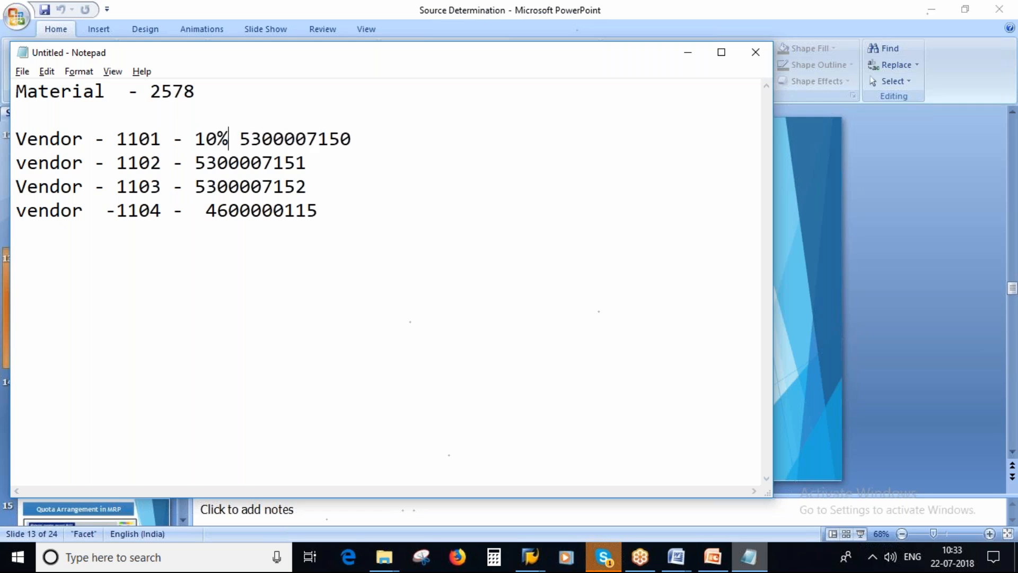
{"action": "type", "text": " -  "}
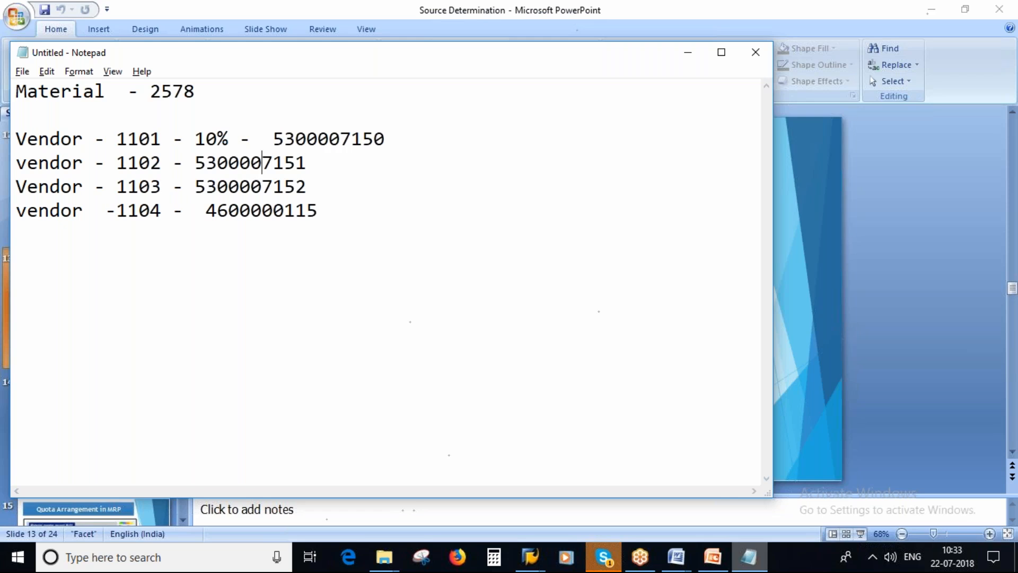
{"action": "type", "text": "20"}
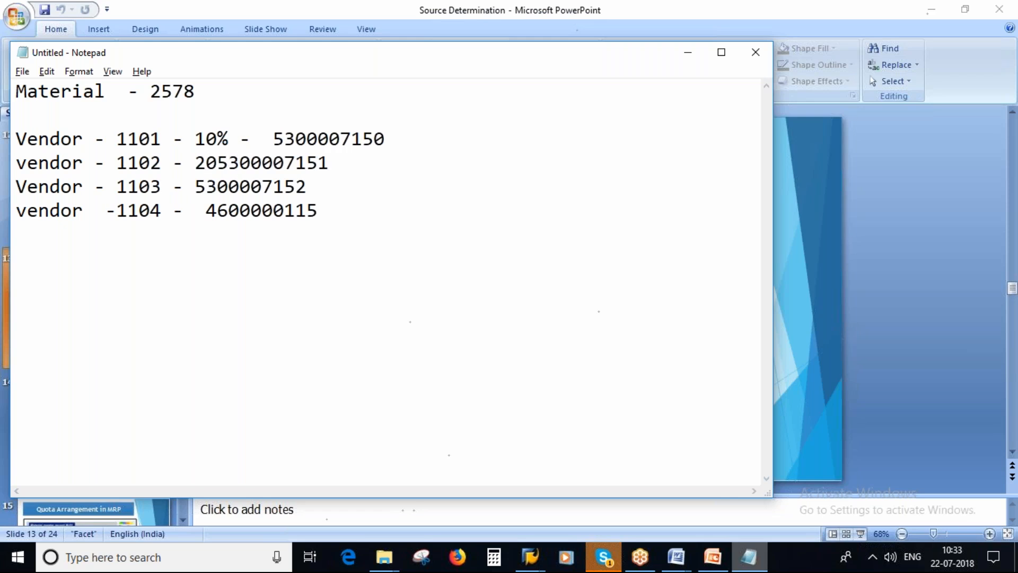
{"action": "type", "text": "% -"}
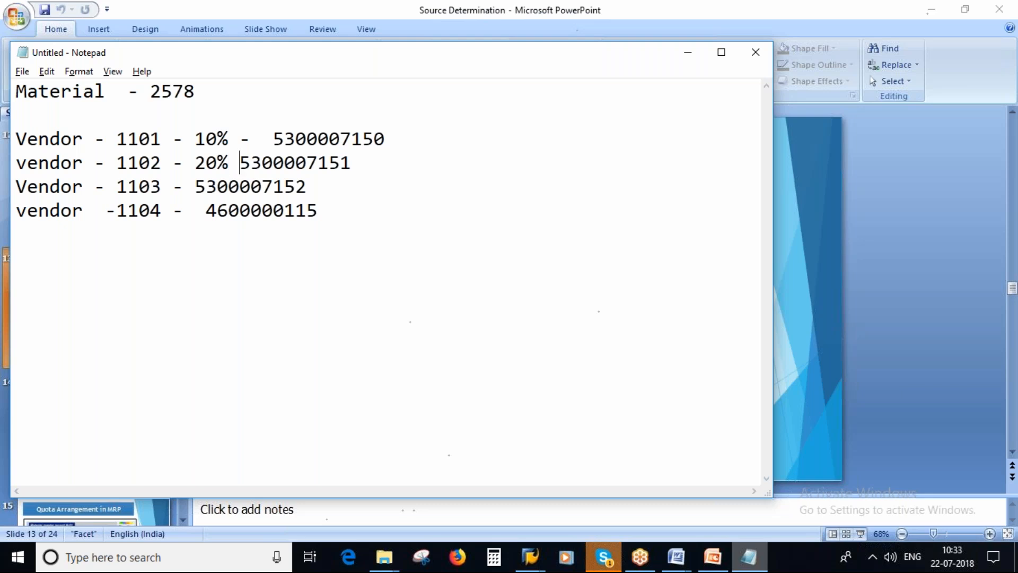
Add quota shares of 30% for vendor 1103 and 40% for vendor 1104 to the vendor list in the note
{"action": "key", "text": "Down"}
{"action": "key", "text": "Left"}
{"action": "key", "text": "Left"}
{"action": "type", "text": "30"}
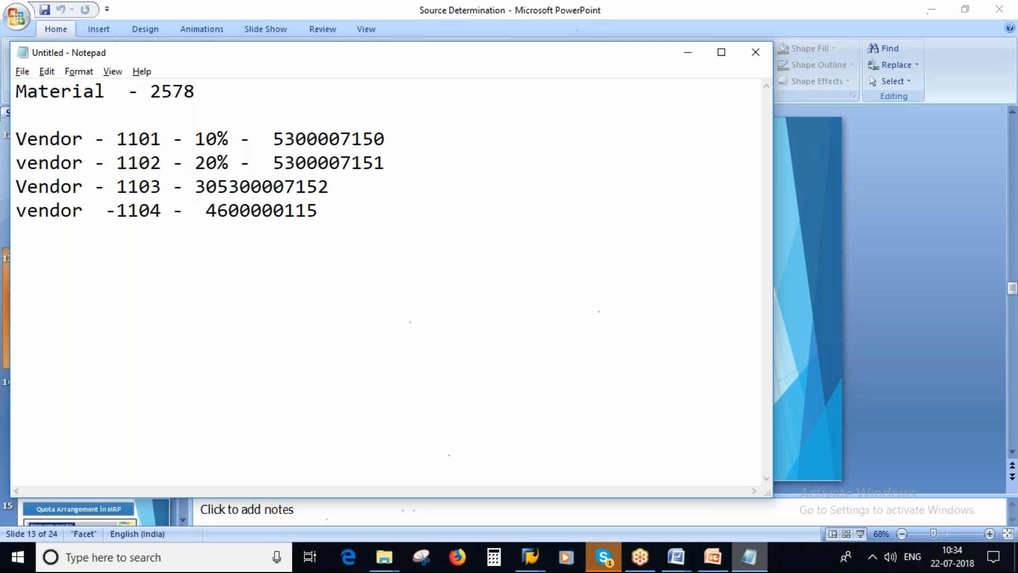
{"action": "type", "text": "% -  "}
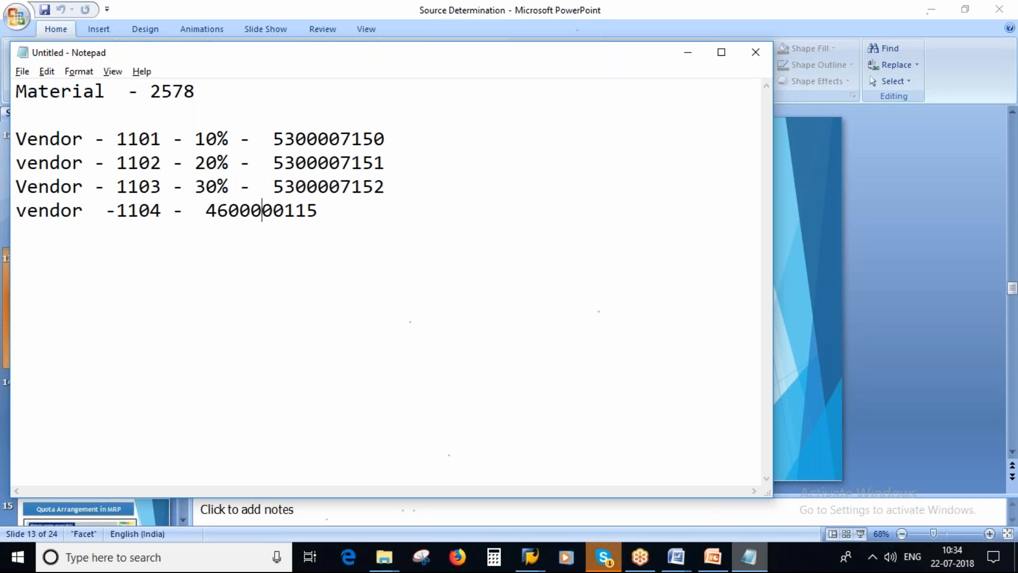
{"action": "type", "text": "40"}
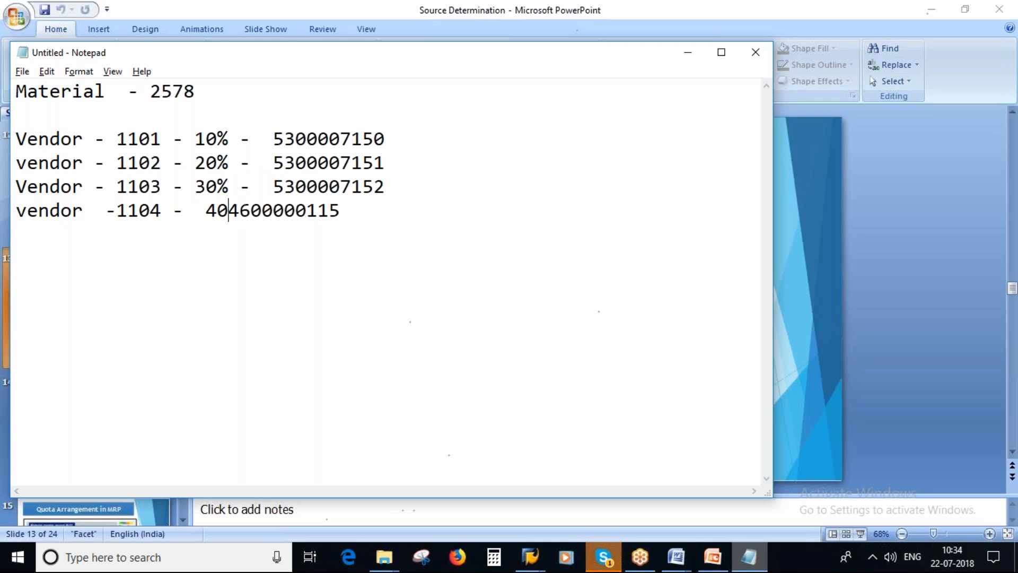
{"action": "key", "text": "BackSpace"}
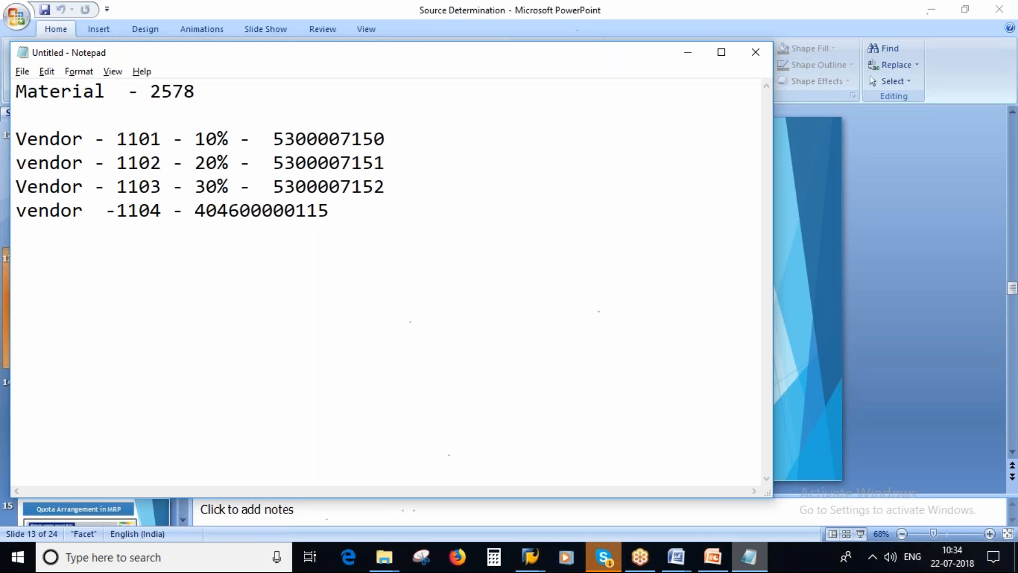
{"action": "key", "text": "Right"}
{"action": "type", "text": "%  -"}
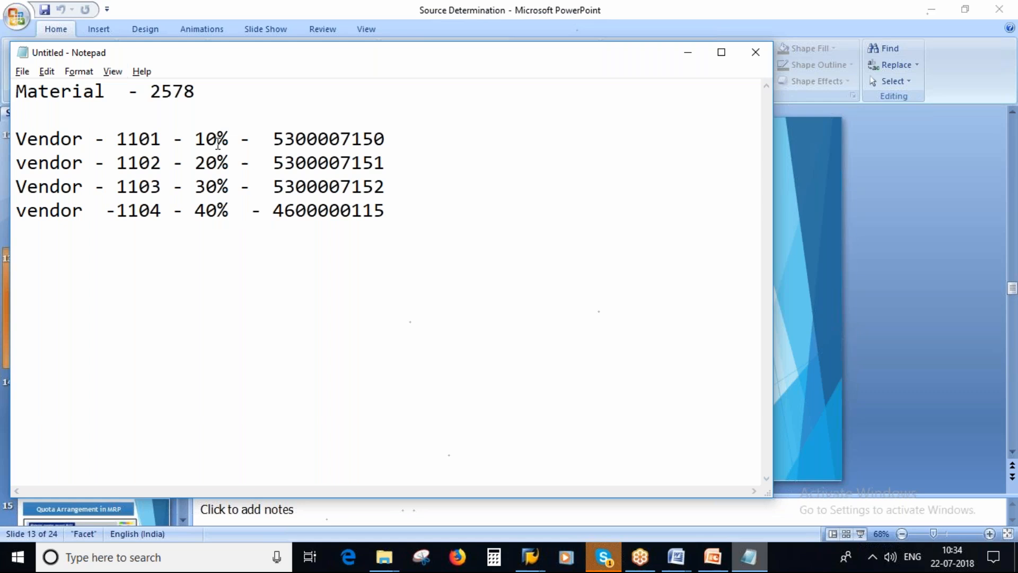
Review the vendor percentages, then switch to the Source Determination presentation in PowerPoint and show the first "Quota Arrangement" slide
{"action": "double_click", "coordinate": [215, 139]}
{"action": "left_click", "coordinate": [221, 162]}
{"action": "double_click", "coordinate": [146, 162]}
{"action": "left_click", "coordinate": [143, 190]}
{"action": "left_click", "coordinate": [141, 210]}
{"action": "left_click", "coordinate": [709, 561]}
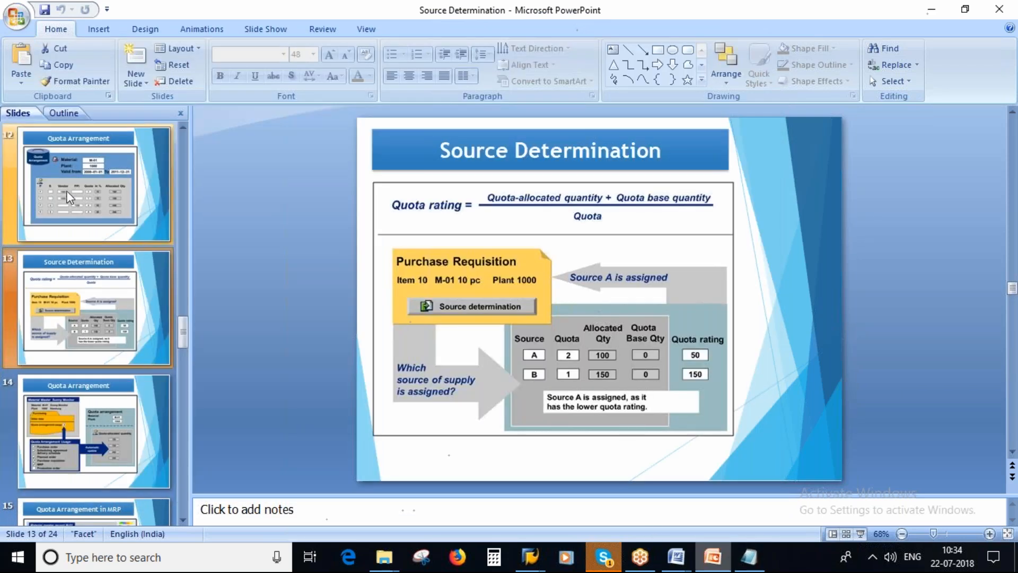
{"action": "left_click", "coordinate": [70, 194]}
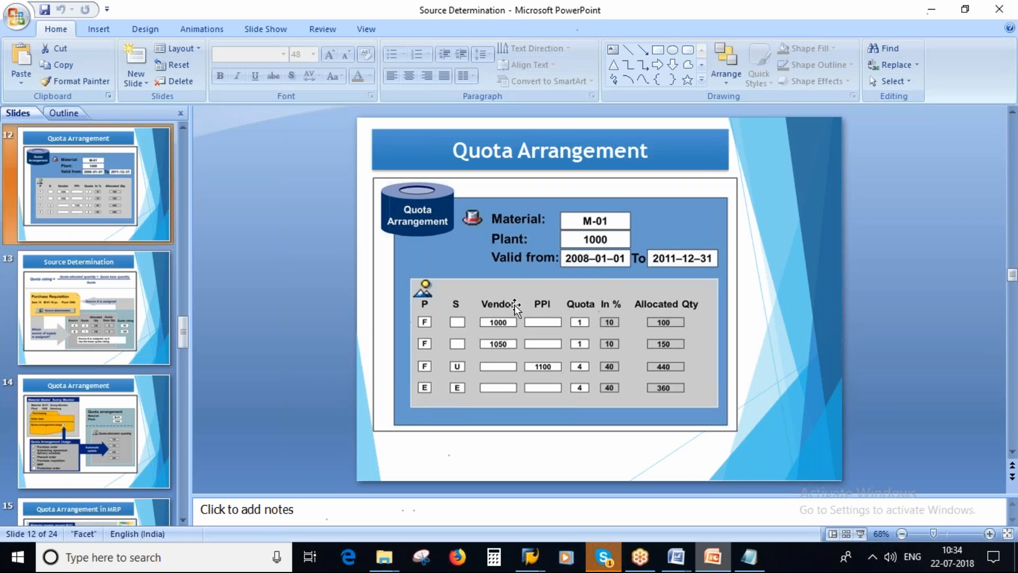
Switch to SAP, leave the source list of material 2578 for SAP Easy Access and close the other Maintain Source List session
{"action": "mouse_move", "coordinate": [535, 556]}
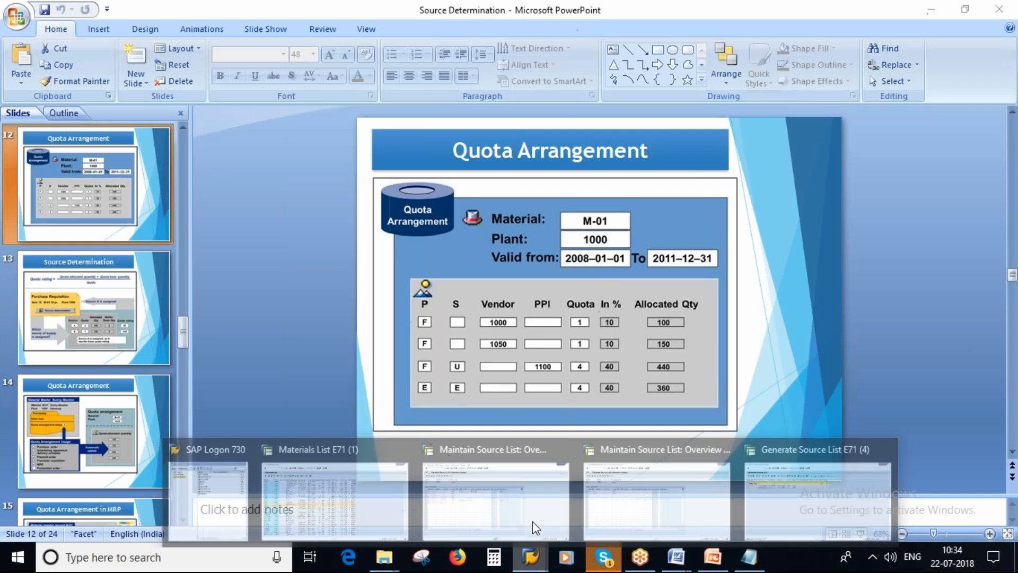
{"action": "left_click", "coordinate": [491, 466]}
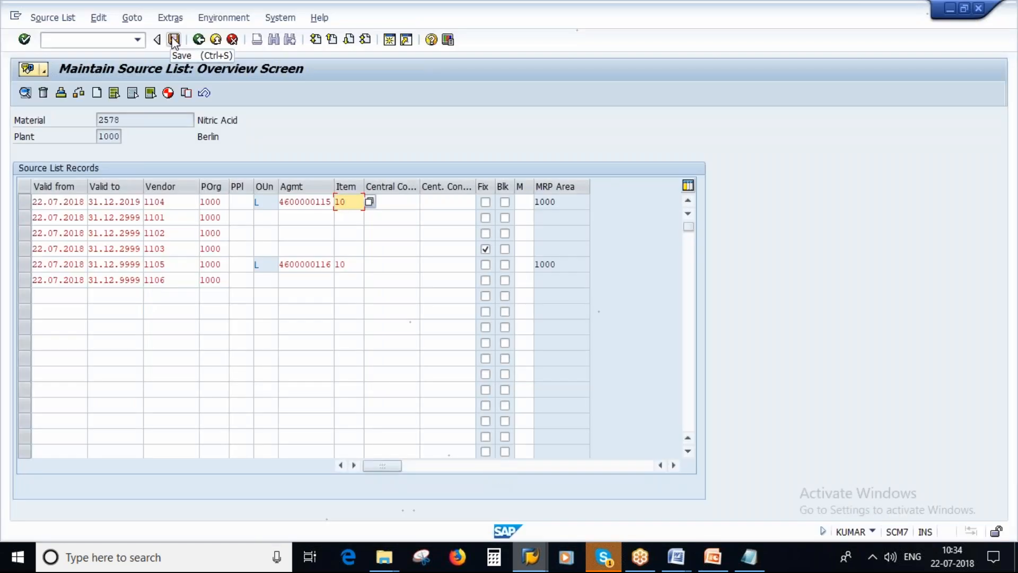
{"action": "left_click", "coordinate": [198, 39]}
{"action": "left_click", "coordinate": [198, 41]}
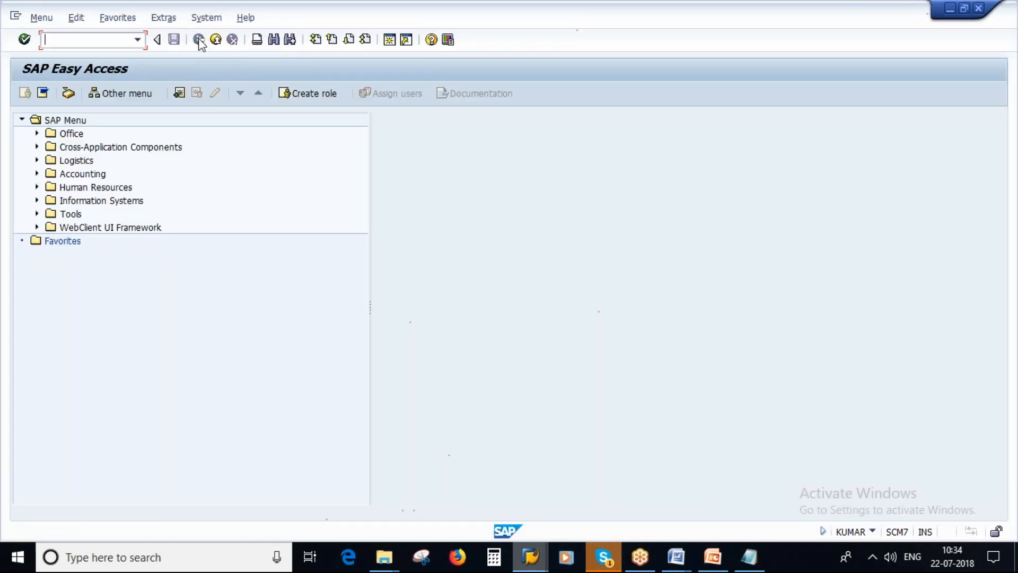
{"action": "left_click", "coordinate": [531, 558]}
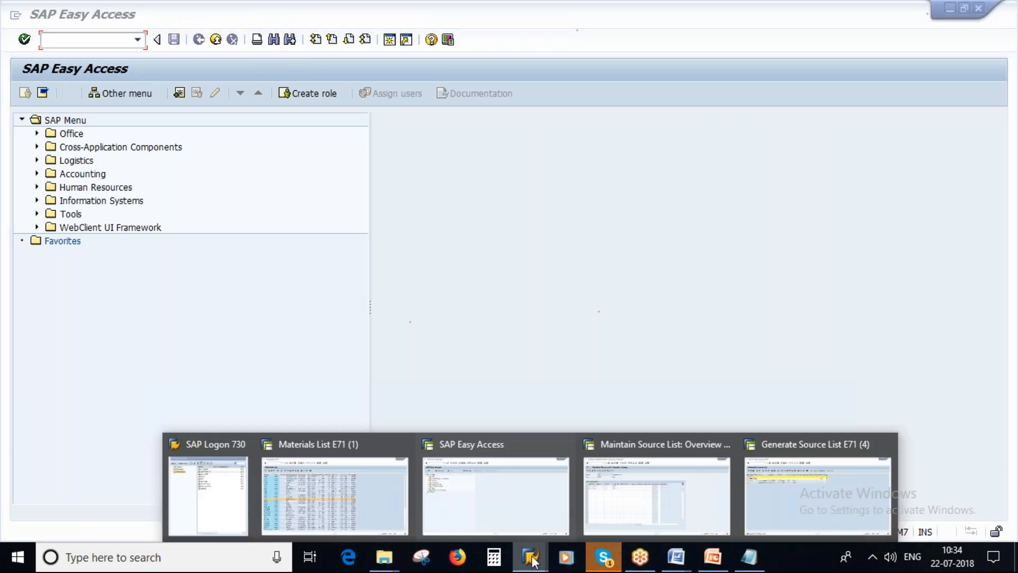
{"action": "left_click", "coordinate": [723, 445]}
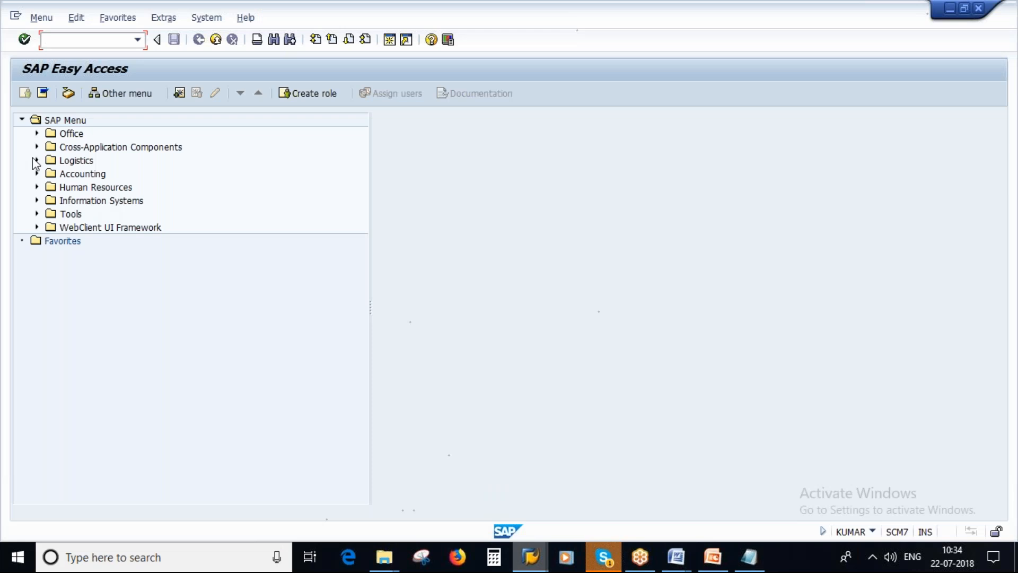
Start MEQ1 - Maintain for quota arrangements from the purchasing master data under Logistics, Materials Management
{"action": "left_click", "coordinate": [37, 160]}
{"action": "left_click", "coordinate": [52, 213]}
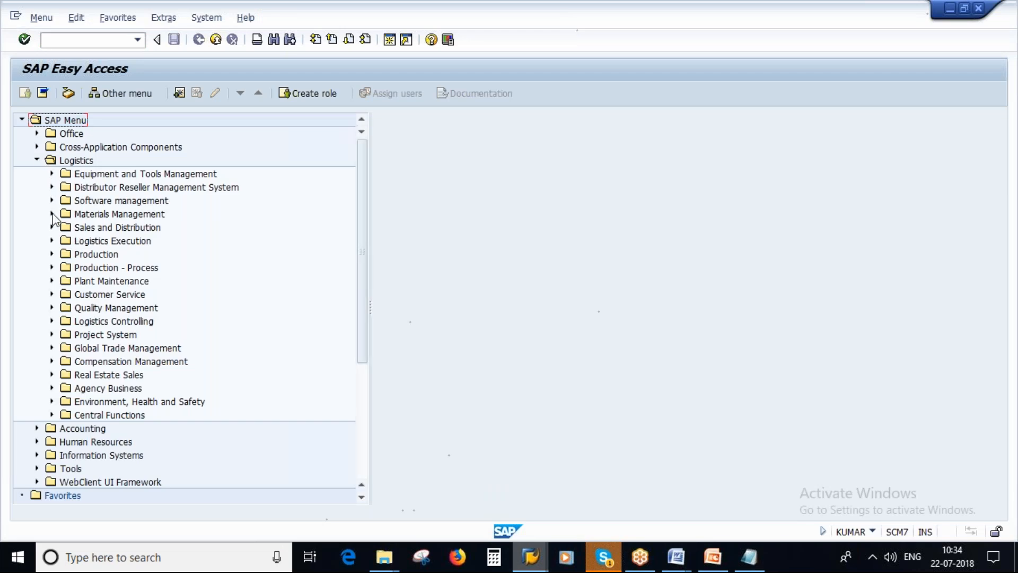
{"action": "left_click", "coordinate": [66, 227]}
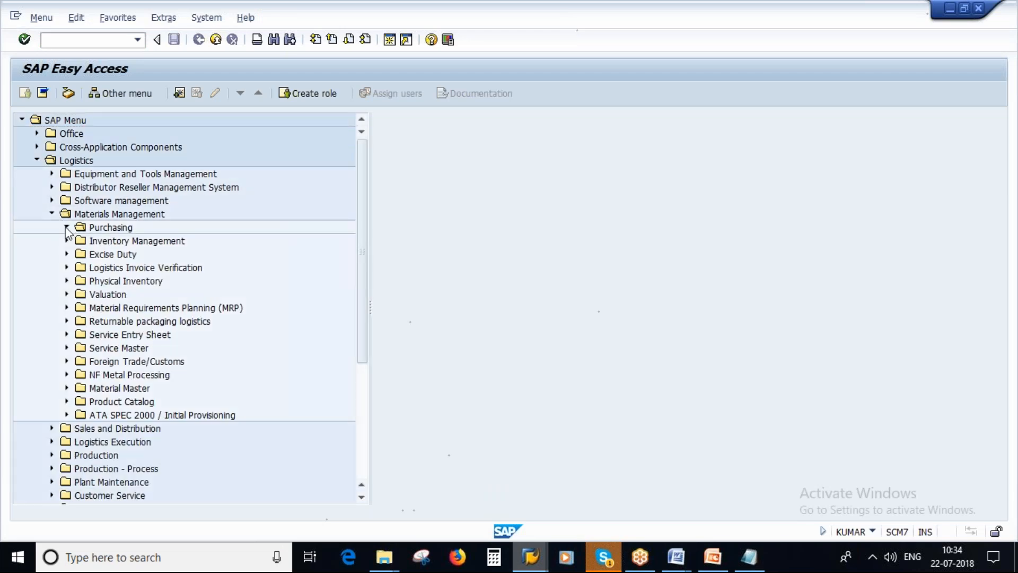
{"action": "left_click", "coordinate": [82, 294]}
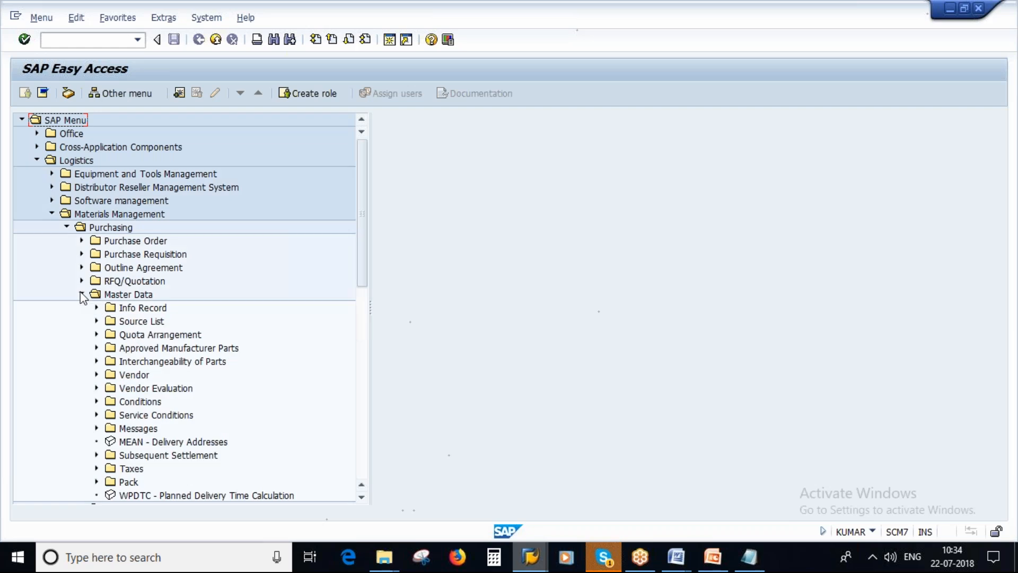
{"action": "left_click", "coordinate": [177, 337]}
{"action": "left_click", "coordinate": [96, 334]}
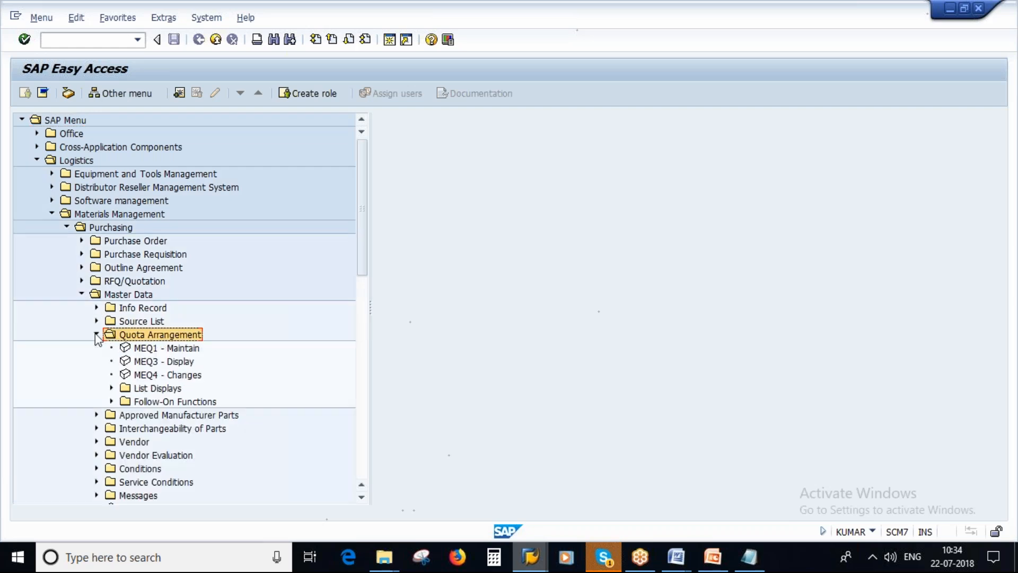
{"action": "left_click", "coordinate": [162, 348]}
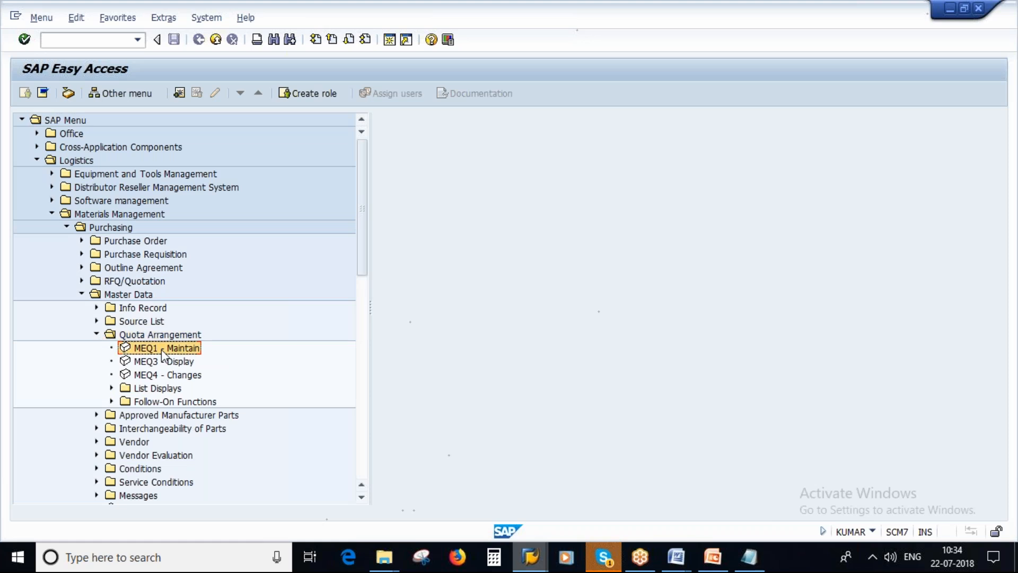
{"action": "double_click", "coordinate": [161, 348]}
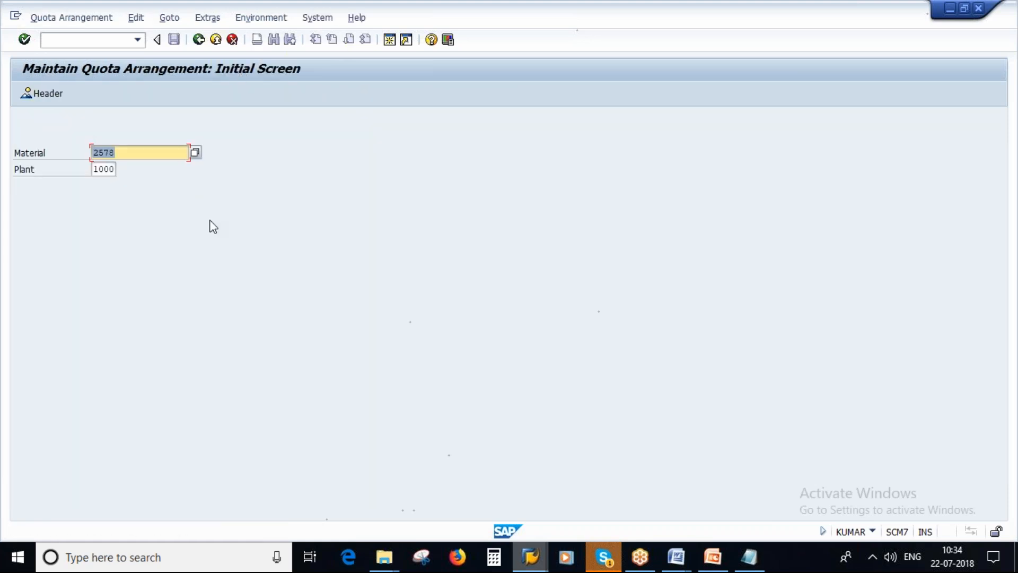
Check the material in the note and open the quota arrangement periods for material 2578 in plant 1000
{"action": "left_click", "coordinate": [749, 557]}
{"action": "key", "text": "alt+Tab"}
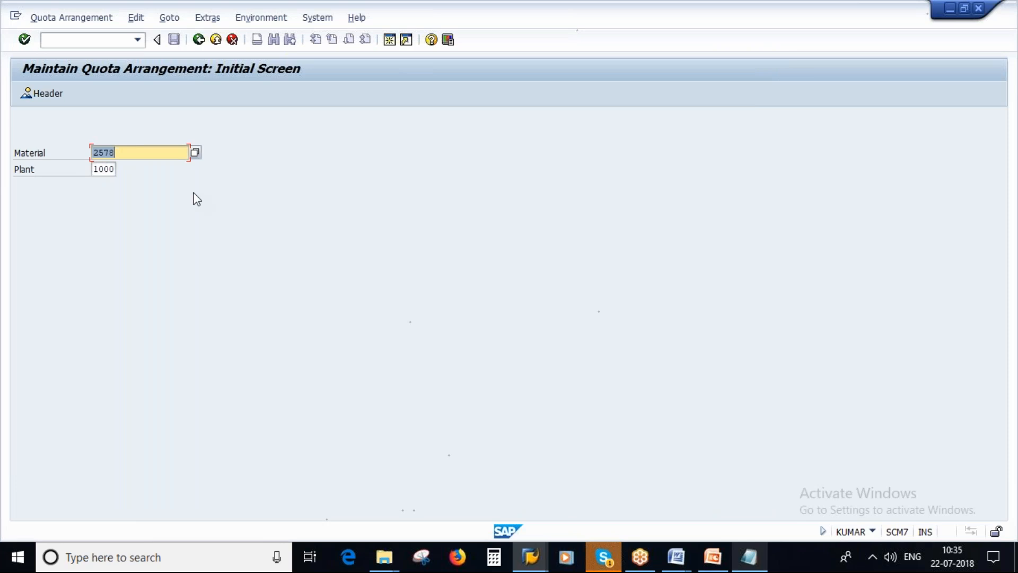
{"action": "key", "text": "Return"}
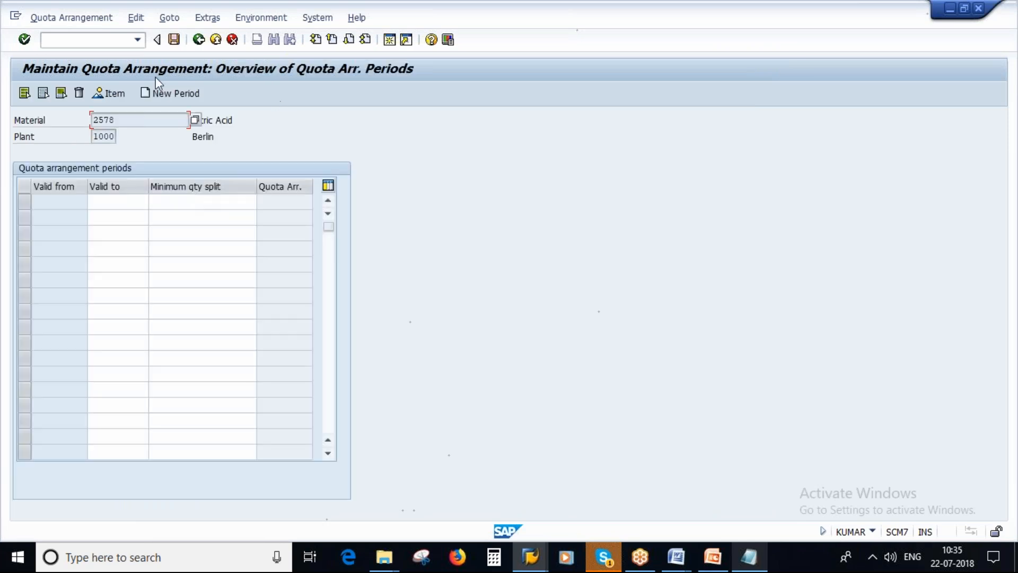
Create a quota arrangement period valid to 22.07.2020 and open its item overview
{"action": "double_click", "coordinate": [109, 202]}
{"action": "key", "text": "space"}
{"action": "left_click", "coordinate": [116, 216]}
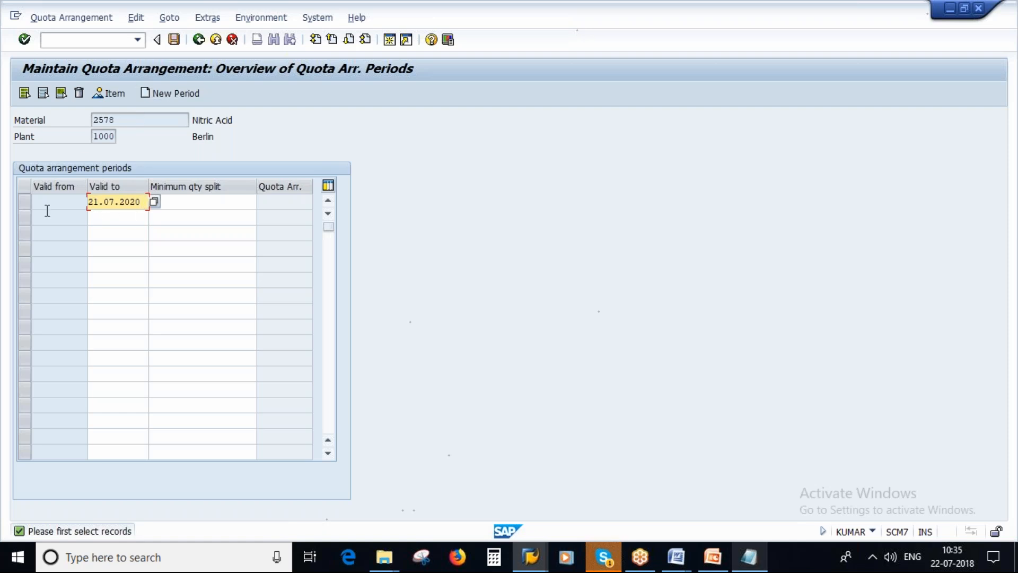
{"action": "left_click", "coordinate": [99, 203]}
{"action": "key", "text": "BackSpace"}
{"action": "type", "text": "2"}
{"action": "left_click", "coordinate": [169, 205]}
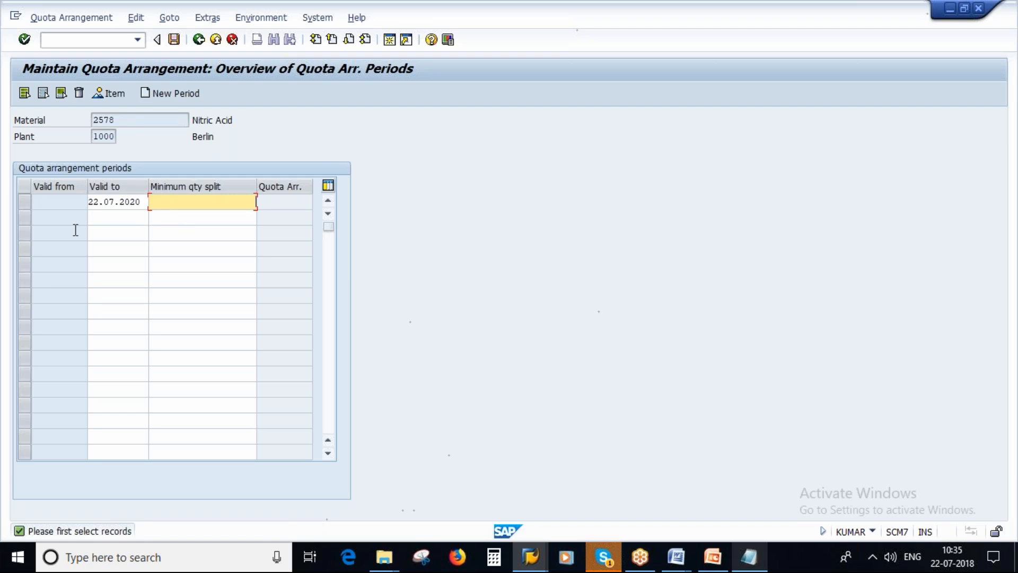
{"action": "key", "text": "Return"}
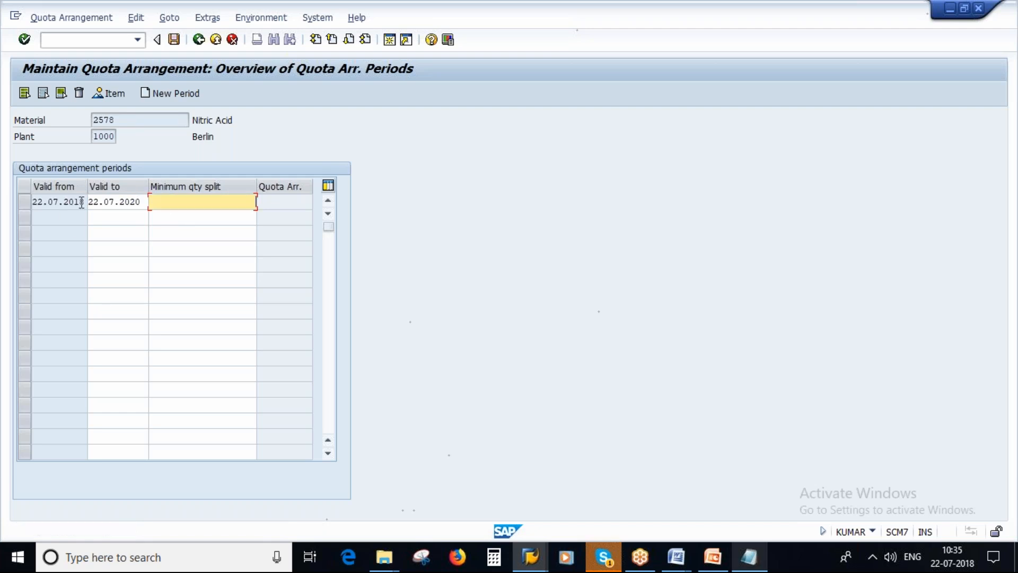
{"action": "left_click", "coordinate": [24, 202]}
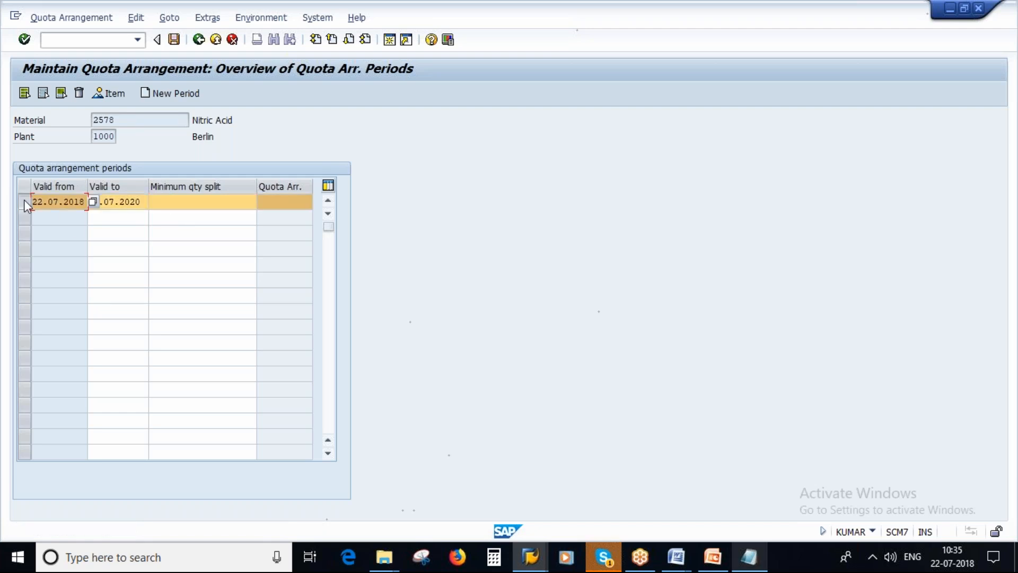
{"action": "left_click", "coordinate": [109, 94]}
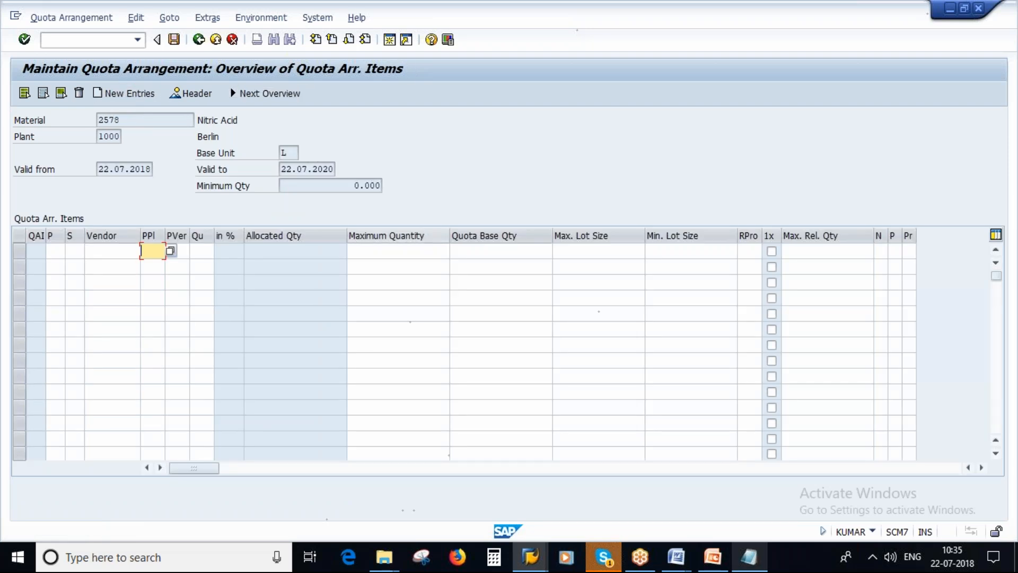
Consult the Quota Arrangement slide and enter the first quota item with procurement type F and vendor 1101 copied from the note
{"action": "left_click", "coordinate": [713, 567]}
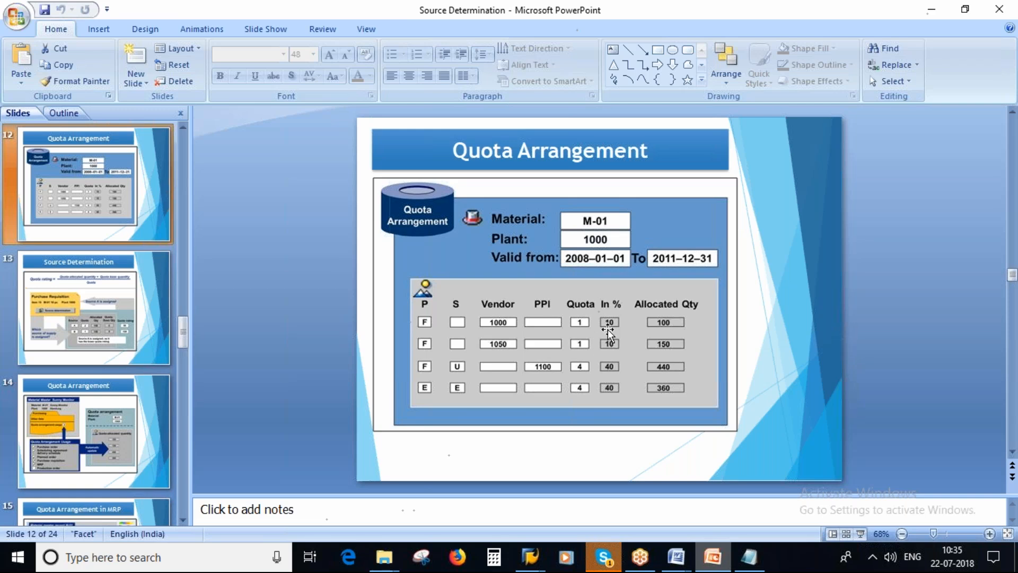
{"action": "key", "text": "alt+Tab"}
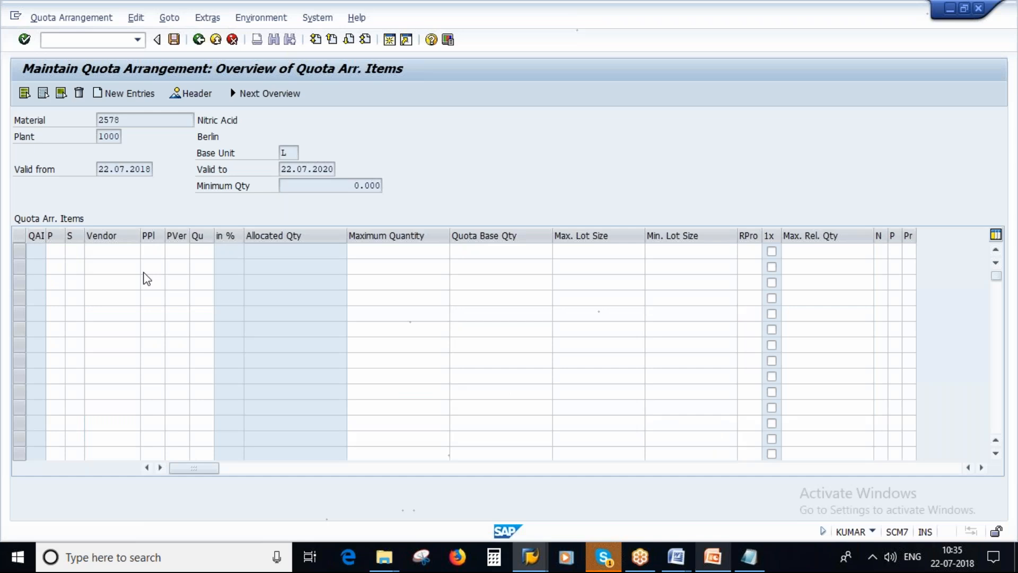
{"action": "key", "text": "F4"}
{"action": "double_click", "coordinate": [121, 168]}
{"action": "left_click", "coordinate": [109, 249]}
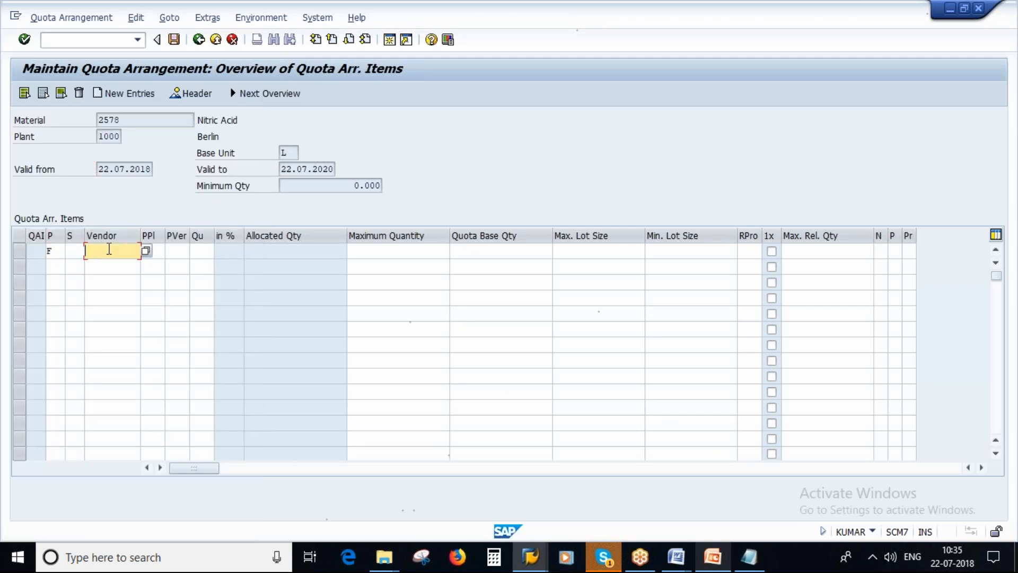
{"action": "key", "text": "alt+Tab"}
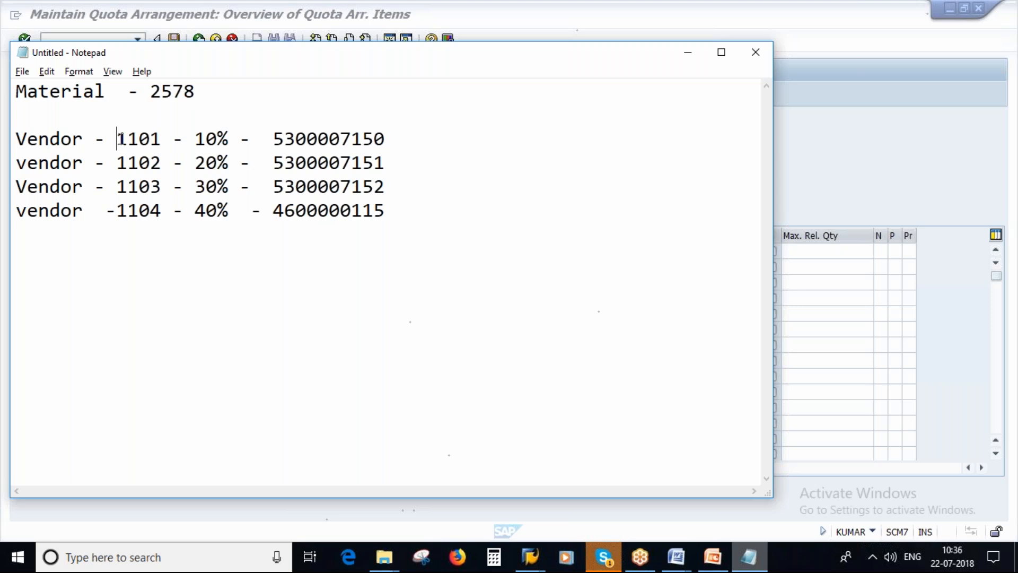
{"action": "left_click_drag", "start_coordinate": [118, 139], "coordinate": [163, 140]}
{"action": "key", "text": "ctrl+c"}
{"action": "key", "text": "alt+Tab"}
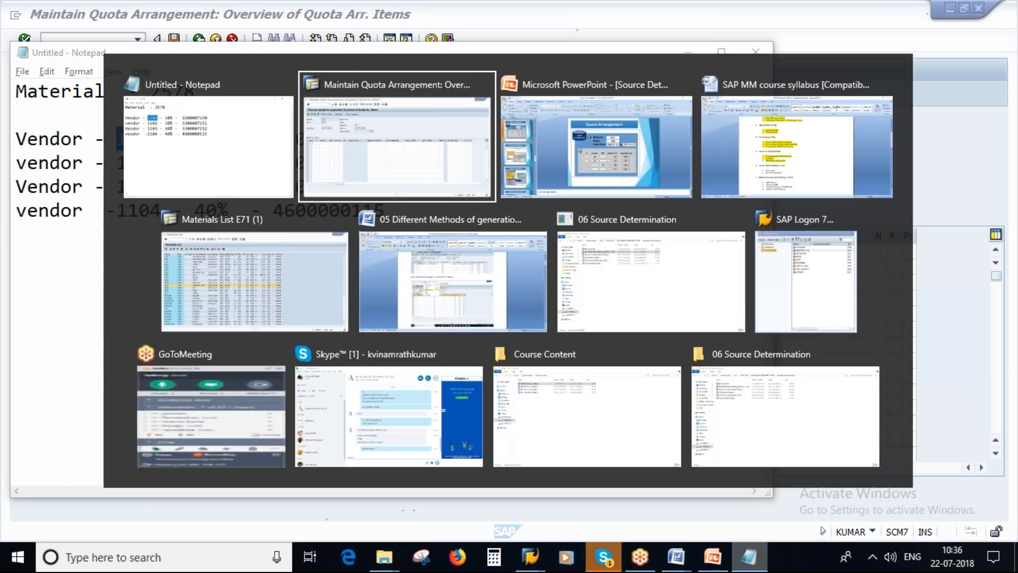
{"action": "key", "text": "ctrl+v"}
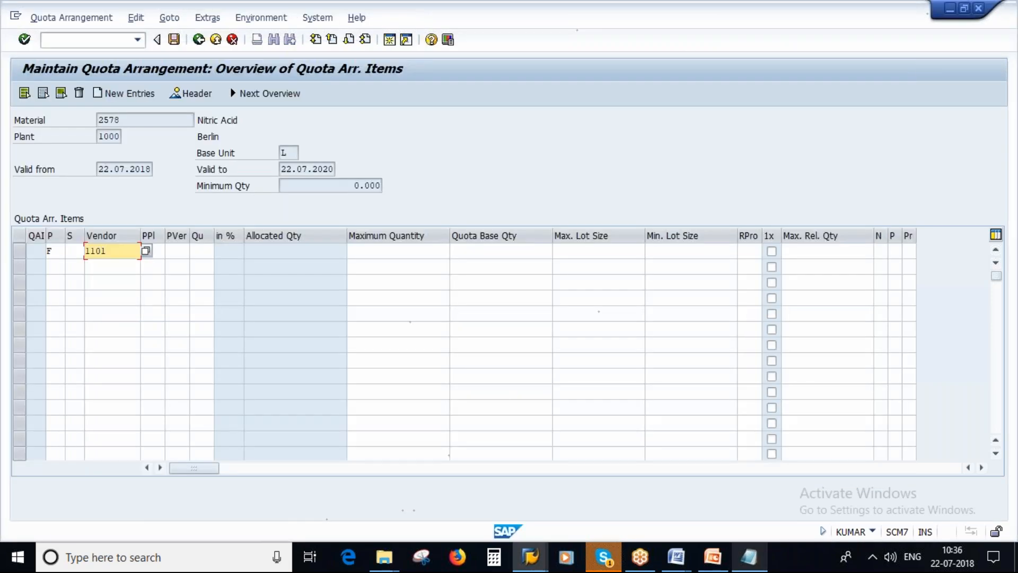
Set the quota of the first item, vendor 1101, to 10
{"action": "key", "text": "Tab"}
{"action": "key", "text": "Tab"}
{"action": "key", "text": "Tab"}
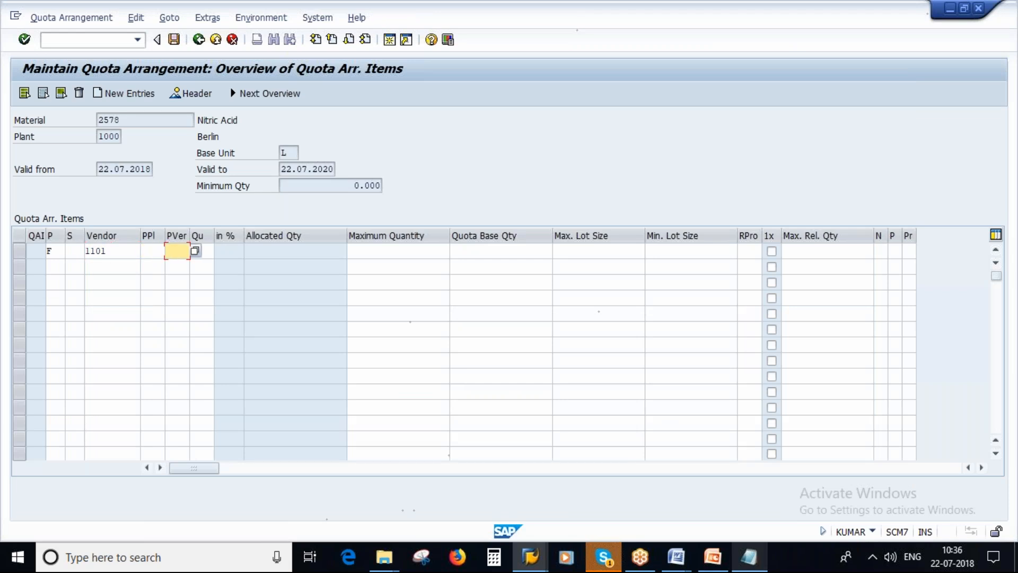
{"action": "type", "text": "10"}
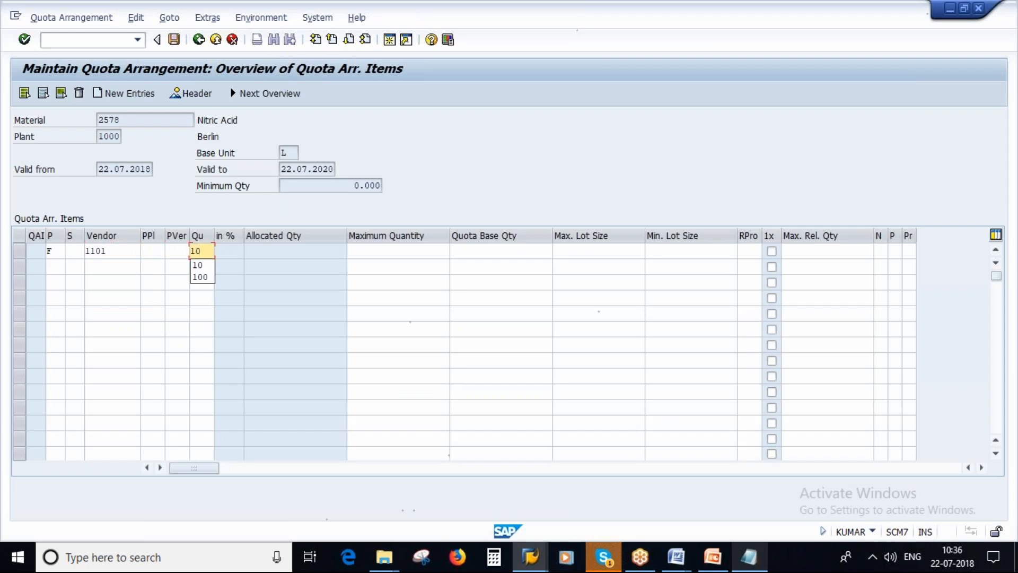
{"action": "key", "text": "Return"}
{"action": "key", "text": "Return"}
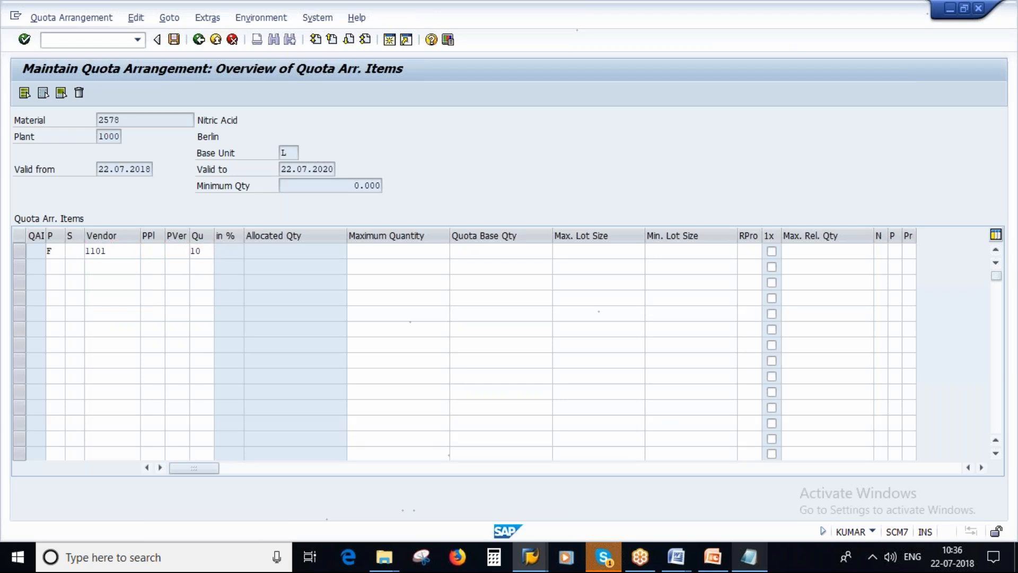
Add a second quota item with procurement type F, vendor 1102 and quota 20
{"action": "double_click", "coordinate": [59, 266]}
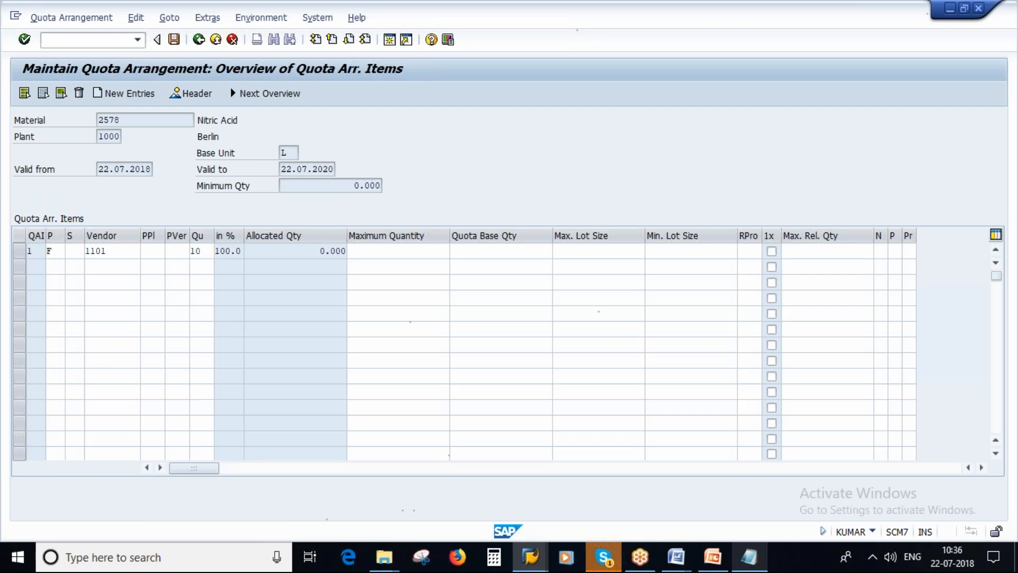
{"action": "type", "text": "F"}
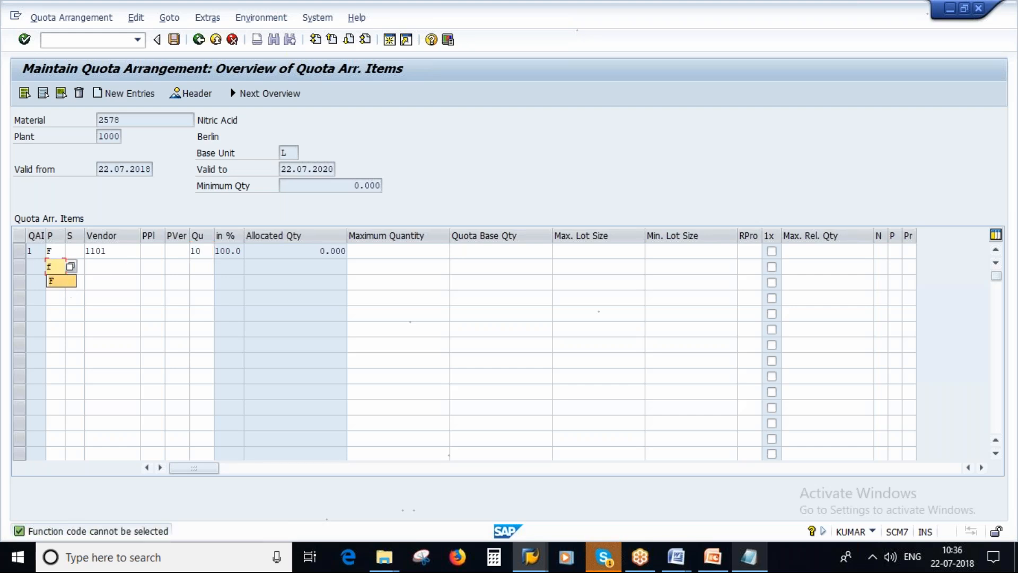
{"action": "key", "text": "Tab"}
{"action": "type", "text": "1"}
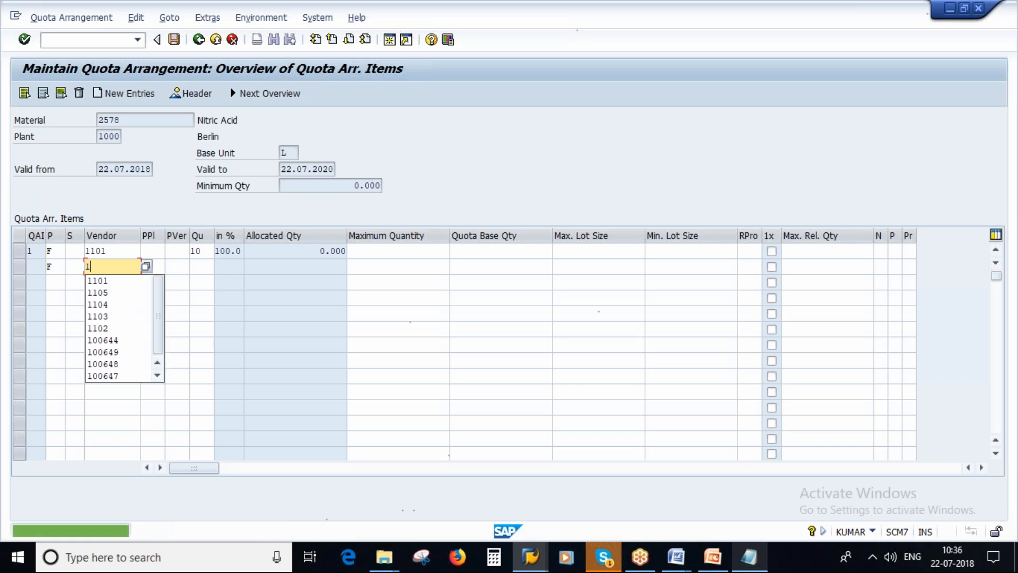
{"action": "type", "text": "102"}
{"action": "key", "text": "Tab"}
{"action": "key", "text": "Tab"}
{"action": "key", "text": "Tab"}
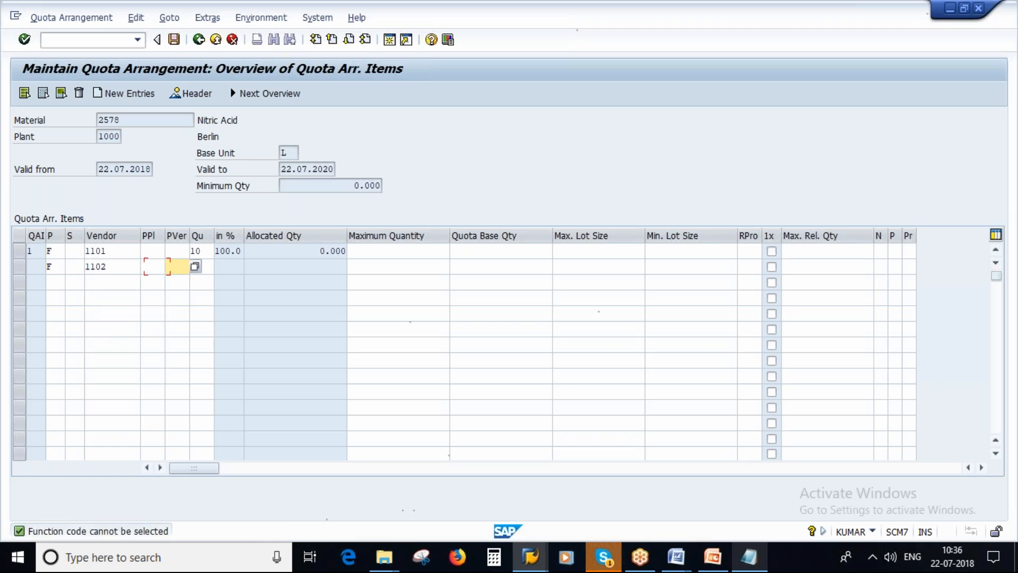
{"action": "type", "text": "20"}
{"action": "key", "text": "Return"}
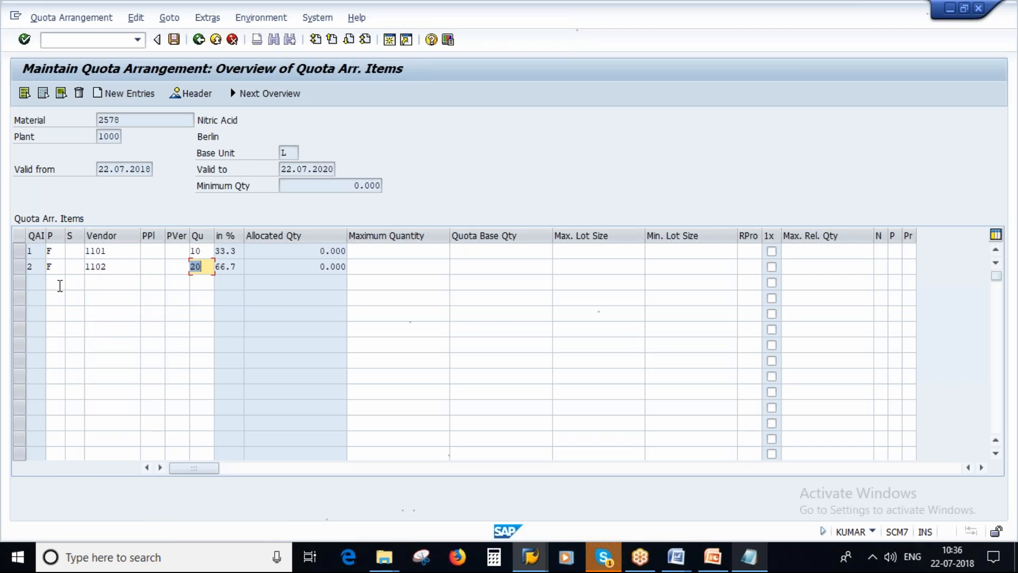
Add a third quota item with procurement type F, vendor 1103 and quota 30
{"action": "left_click", "coordinate": [57, 285]}
{"action": "key", "text": "Tab"}
{"action": "type", "text": "1103"}
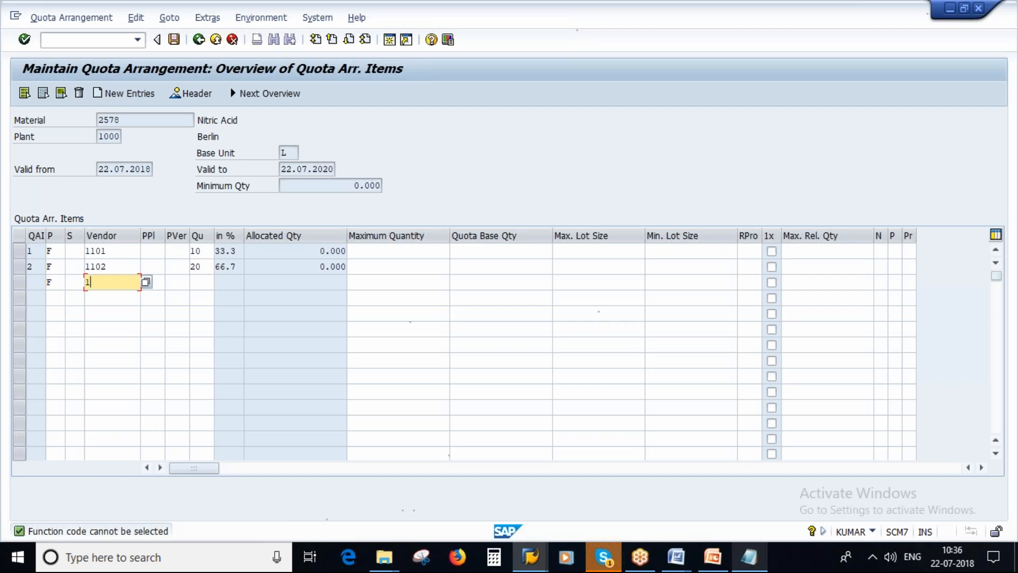
{"action": "key", "text": "Tab"}
{"action": "key", "text": "Tab"}
{"action": "key", "text": "Tab"}
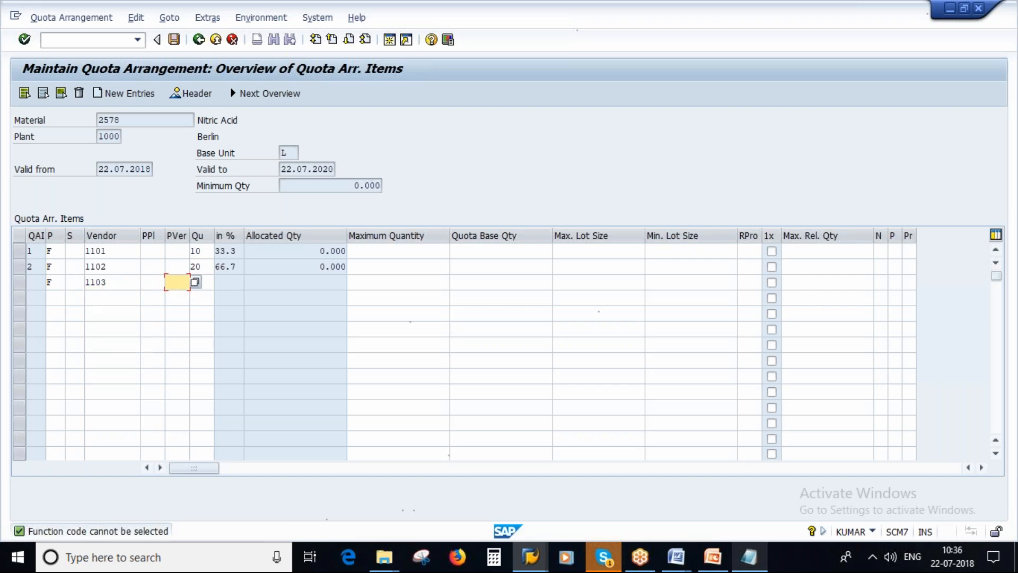
{"action": "type", "text": "30"}
{"action": "key", "text": "Return"}
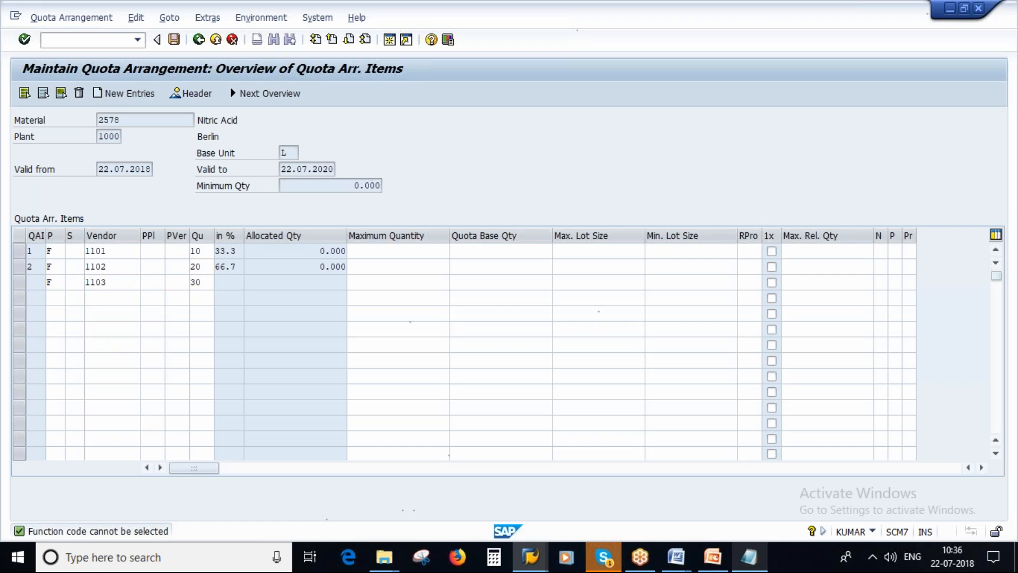
Add a fourth quota item with procurement type F, vendor 1104 and quota 40, and save the quota arrangement
{"action": "left_click", "coordinate": [59, 297]}
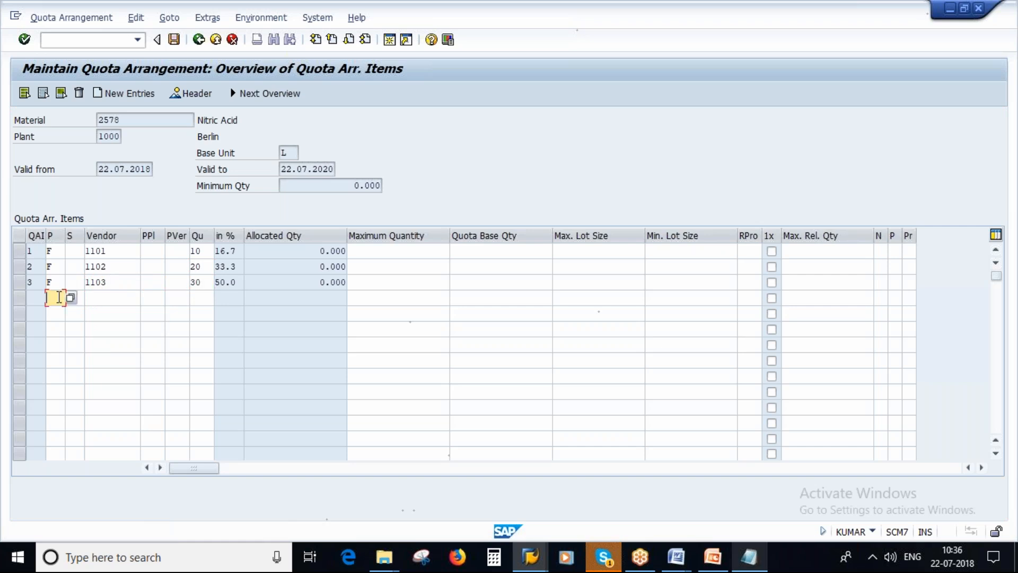
{"action": "type", "text": "f"}
{"action": "left_click", "coordinate": [110, 295]}
{"action": "type", "text": "110"}
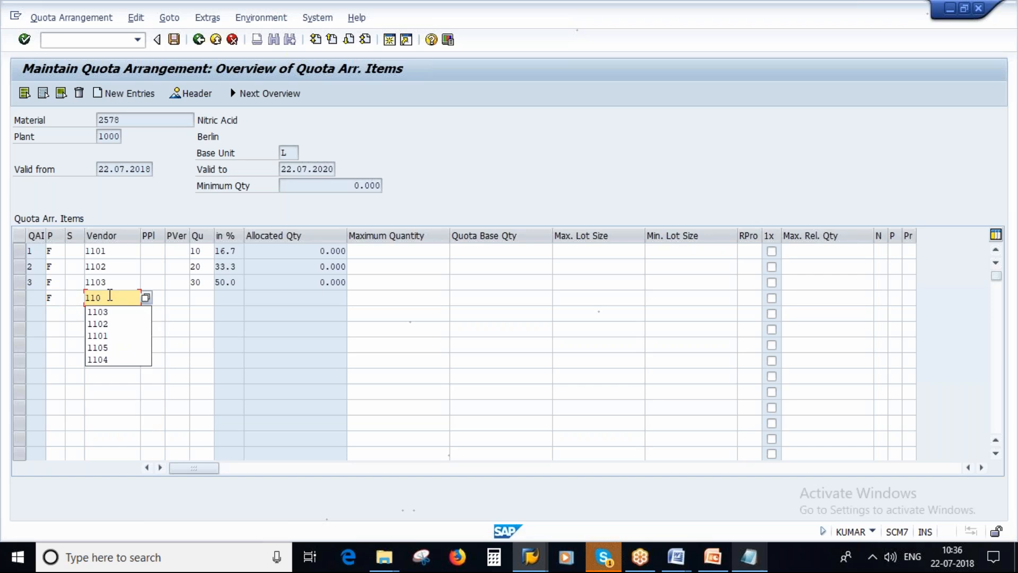
{"action": "type", "text": "4"}
{"action": "key", "text": "Tab"}
{"action": "key", "text": "Tab"}
{"action": "type", "text": "40"}
{"action": "key", "text": "Return"}
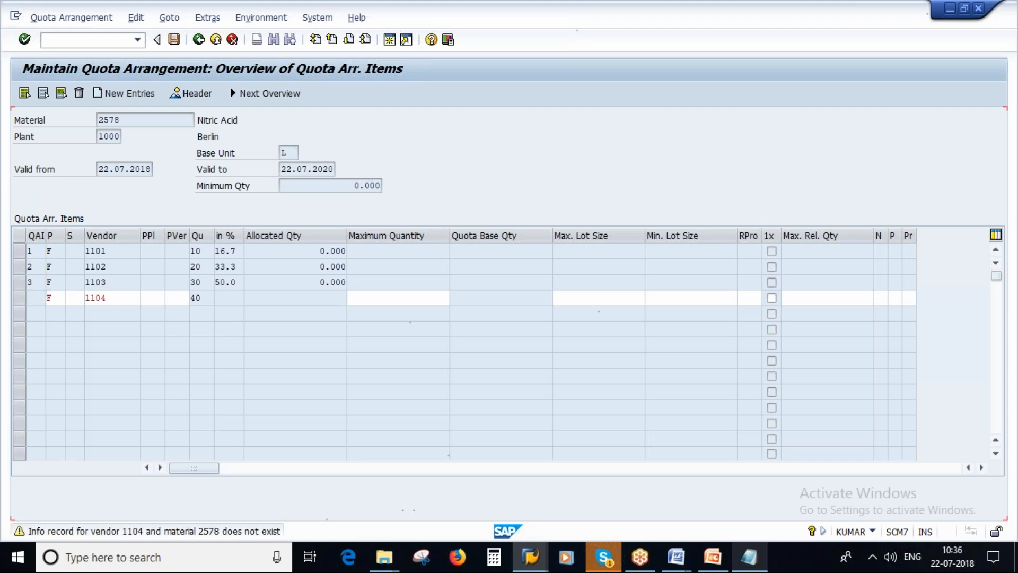
{"action": "key", "text": "Return"}
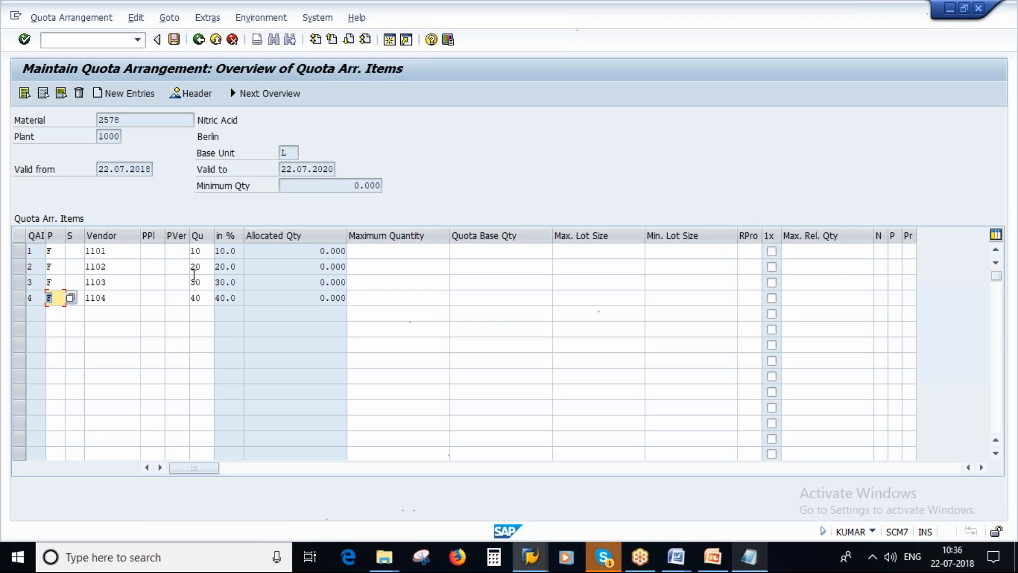
{"action": "left_click", "coordinate": [321, 298]}
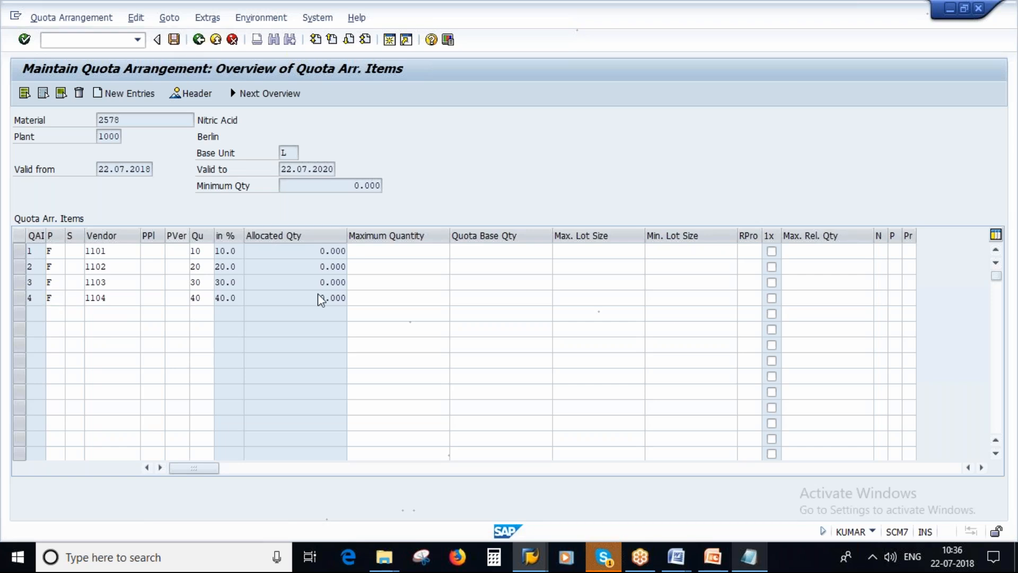
{"action": "key", "text": "ctrl+s"}
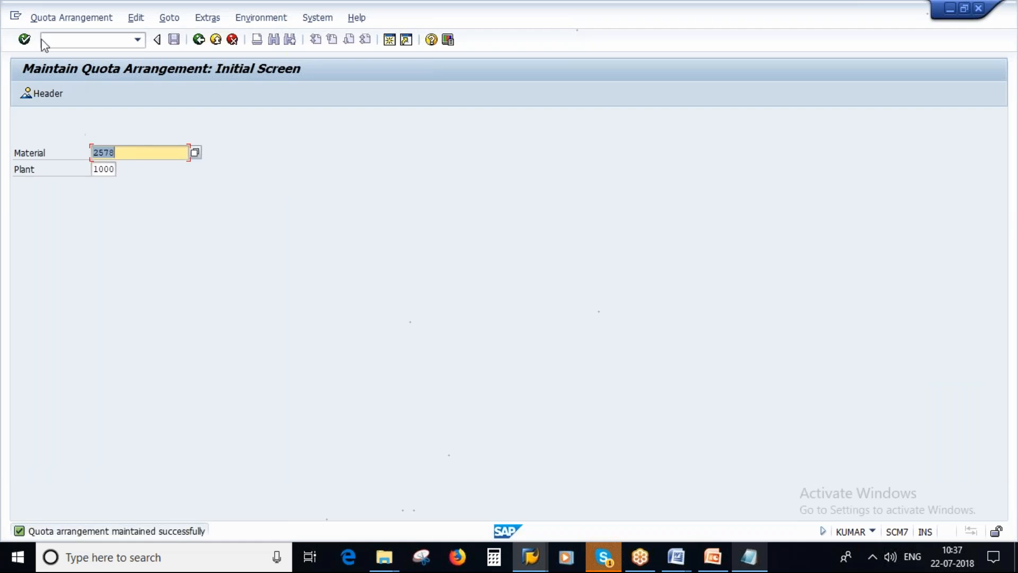
Display the saved quota arrangement for material 2578 in plant 1000 and open the items of its period valid from 22.07.2018
{"action": "left_click", "coordinate": [52, 20]}
{"action": "left_click", "coordinate": [52, 69]}
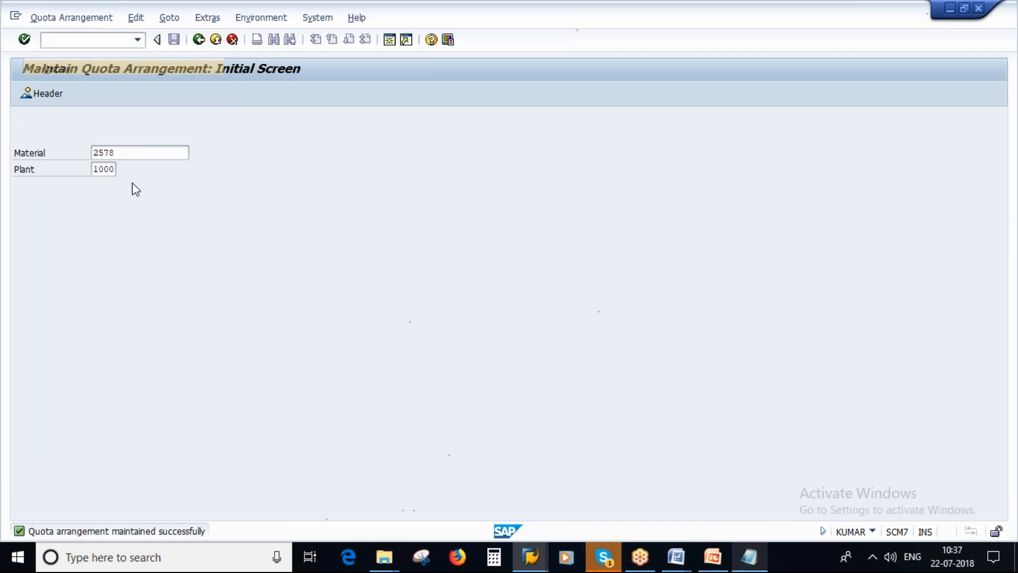
{"action": "key", "text": "Return"}
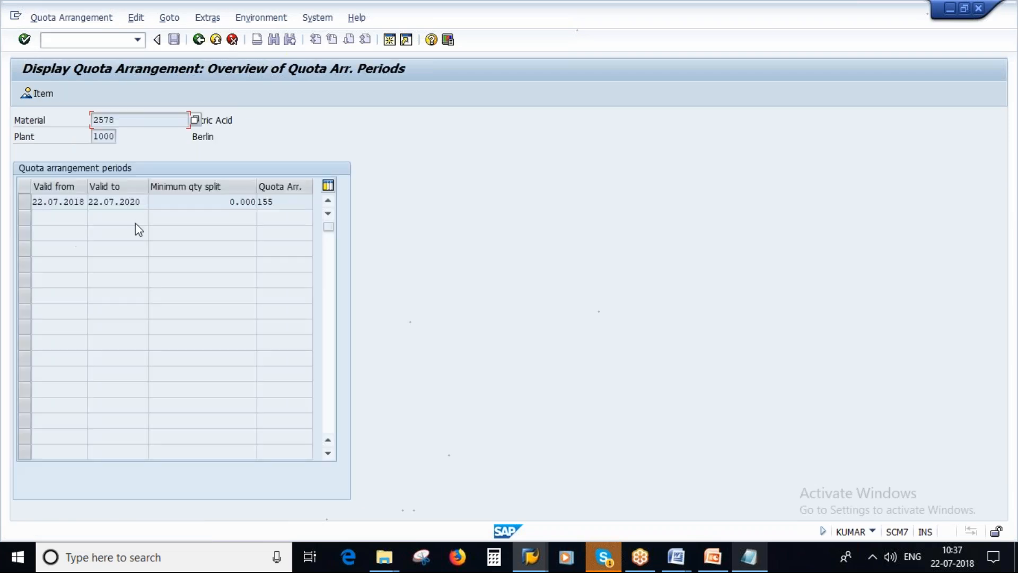
{"action": "left_click", "coordinate": [24, 202]}
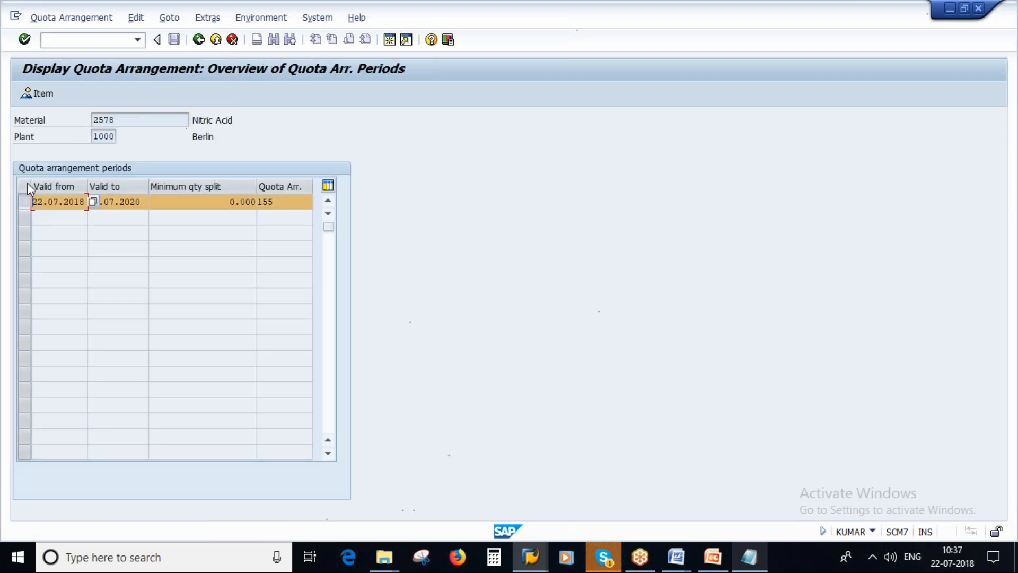
{"action": "left_click", "coordinate": [37, 93]}
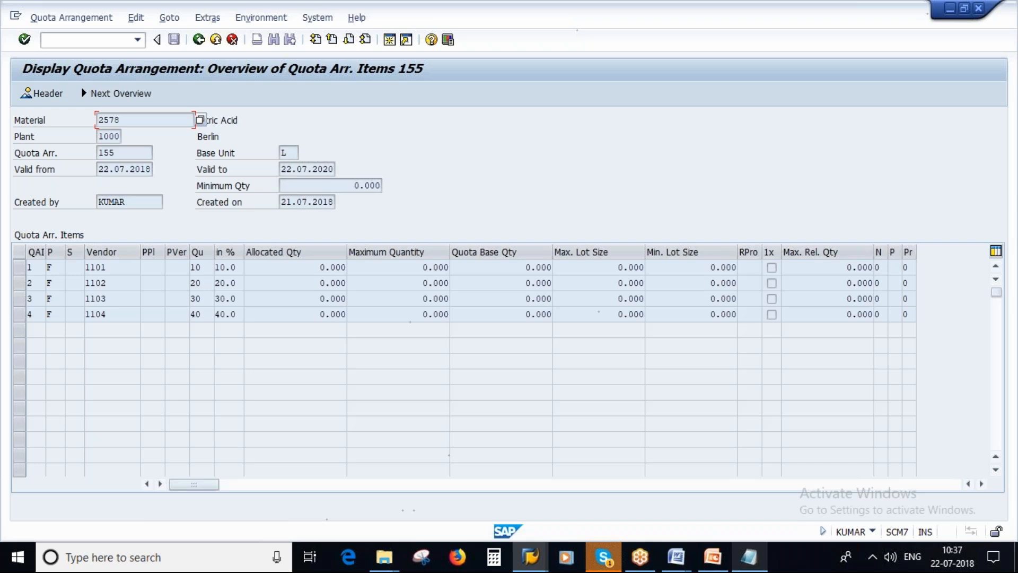
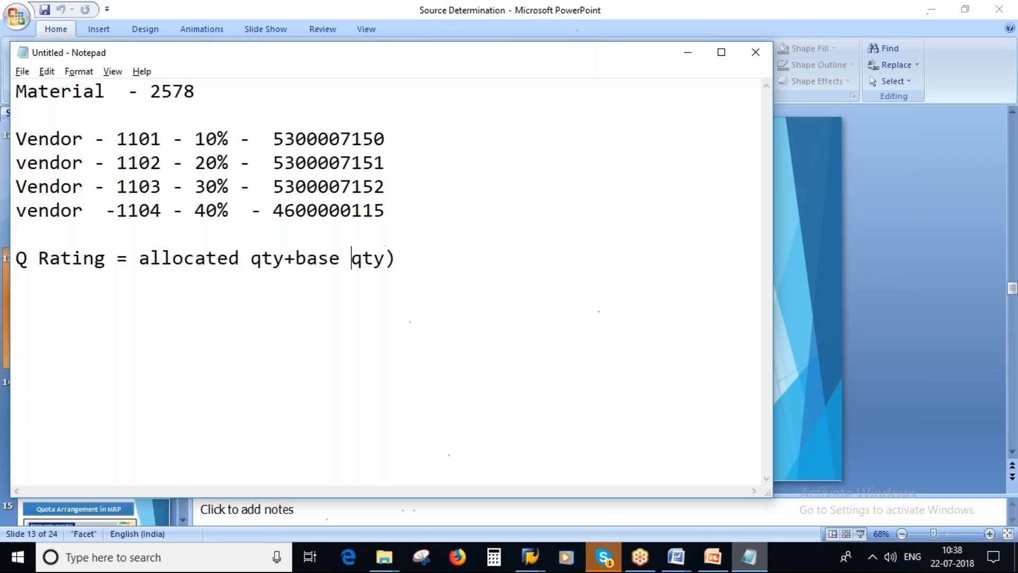
Complete the Q Rating formula so it reads "(allocated qty+base qty)/Quota"
{"action": "type", "text": "("}
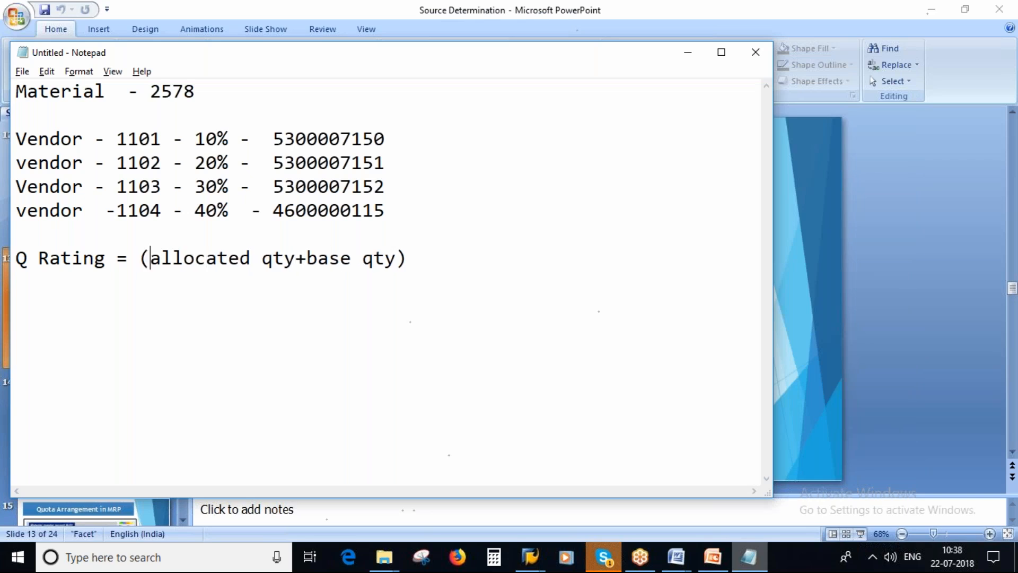
{"action": "left_click", "coordinate": [418, 259]}
{"action": "type", "text": "/"}
{"action": "key", "text": "alt+Tab"}
{"action": "key", "text": "alt+Tab"}
{"action": "type", "text": "Quota"}
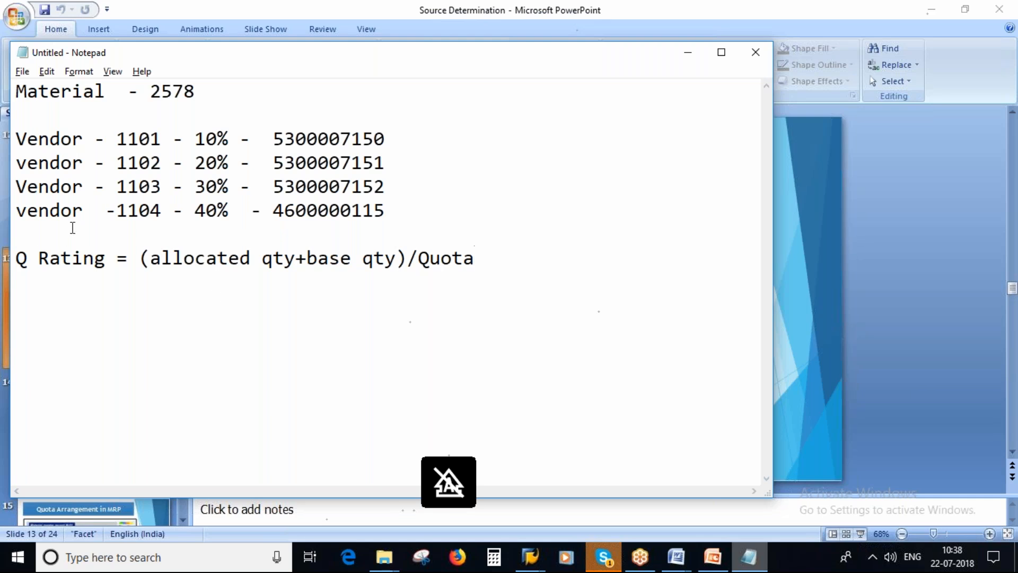
Below the formula, write the first selection rule: "1. Vendor with minimum quota rating"
{"action": "key", "text": "Return"}
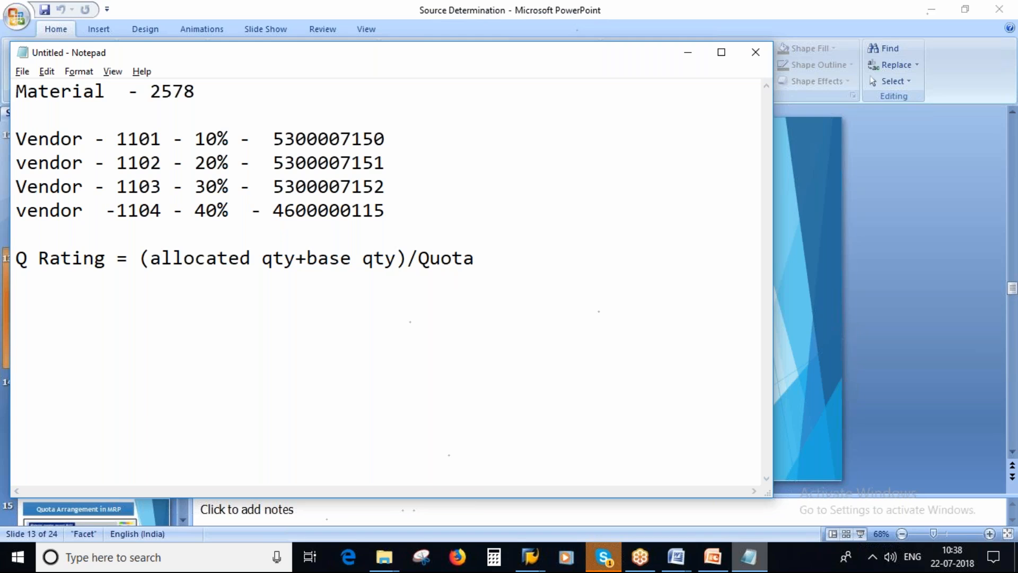
{"action": "type", "text": "1."}
{"action": "key", "text": "Caps_Lock"}
{"action": "type", "text": "VEN"}
{"action": "key", "text": "BackSpace"}
{"action": "key", "text": "BackSpace"}
{"action": "key", "text": "BackSpace"}
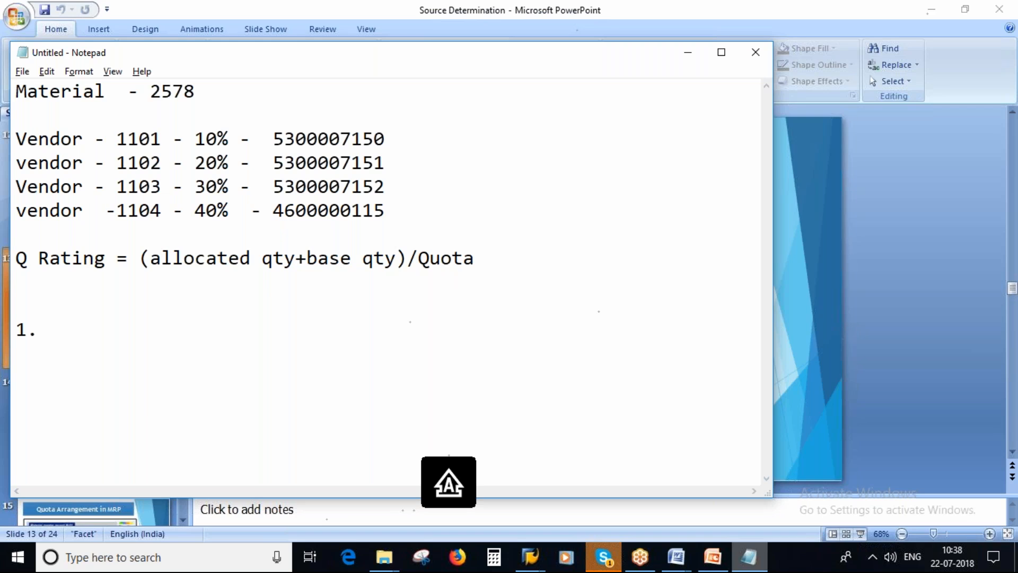
{"action": "type", "text": "VDNE"}
{"action": "key", "text": "BackSpace"}
{"action": "key", "text": "BackSpace"}
{"action": "key", "text": "BackSpace"}
{"action": "key", "text": "Caps_Lock"}
{"action": "type", "text": "endor wit"}
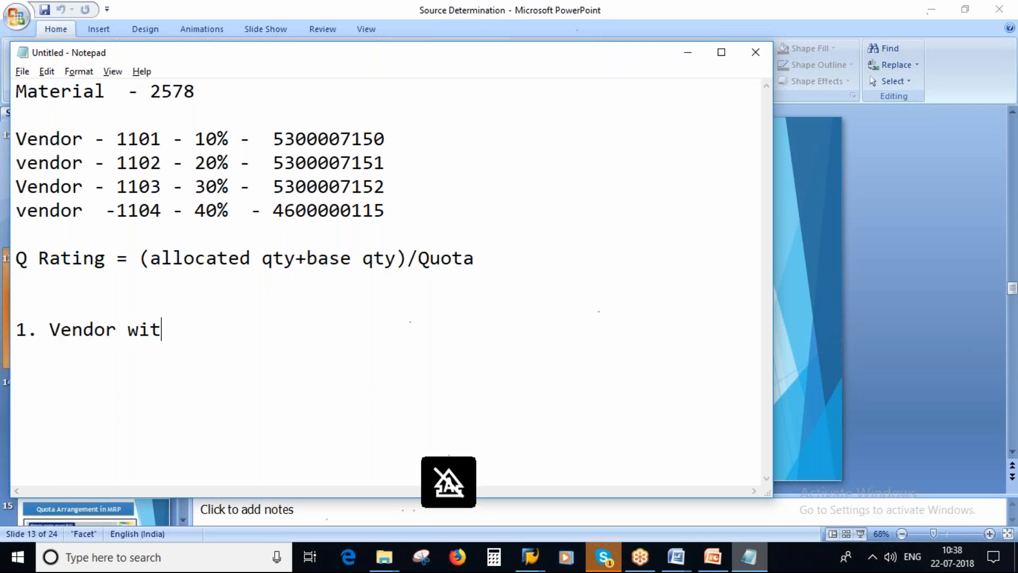
{"action": "type", "text": "h minimum"}
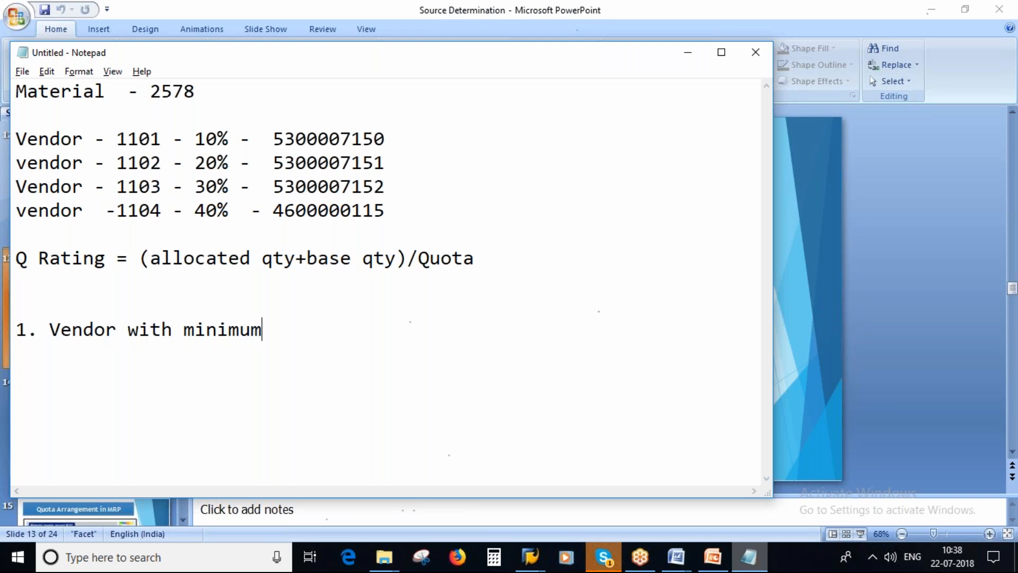
{"action": "type", "text": " quota r"}
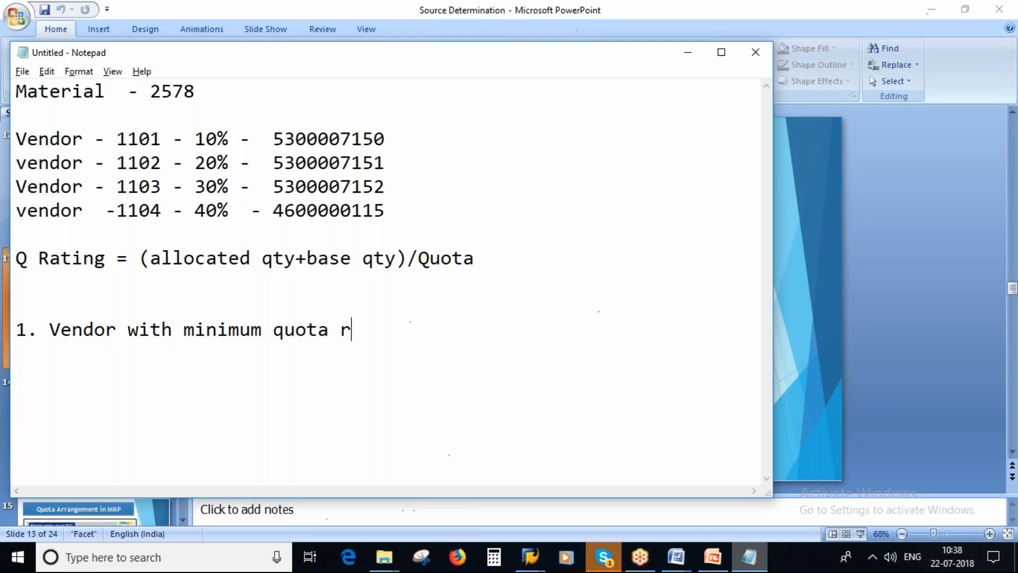
{"action": "type", "text": "ating"}
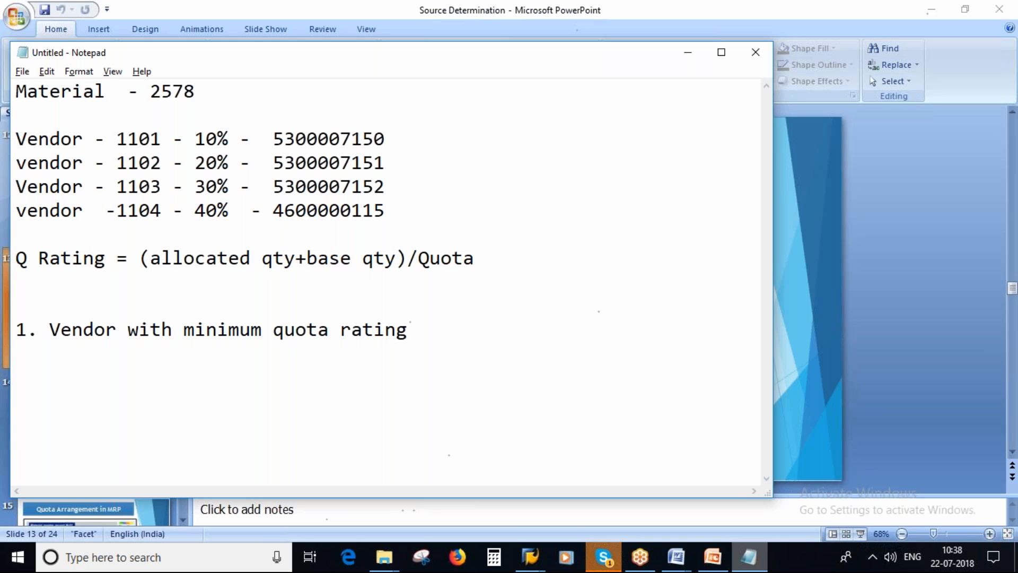
Add the second selection rule, "2. if quota rating is same vendor with max quota % will get selected", and widen the window to fit it
{"action": "key", "text": "Return"}
{"action": "type", "text": "2. if quota ra"}
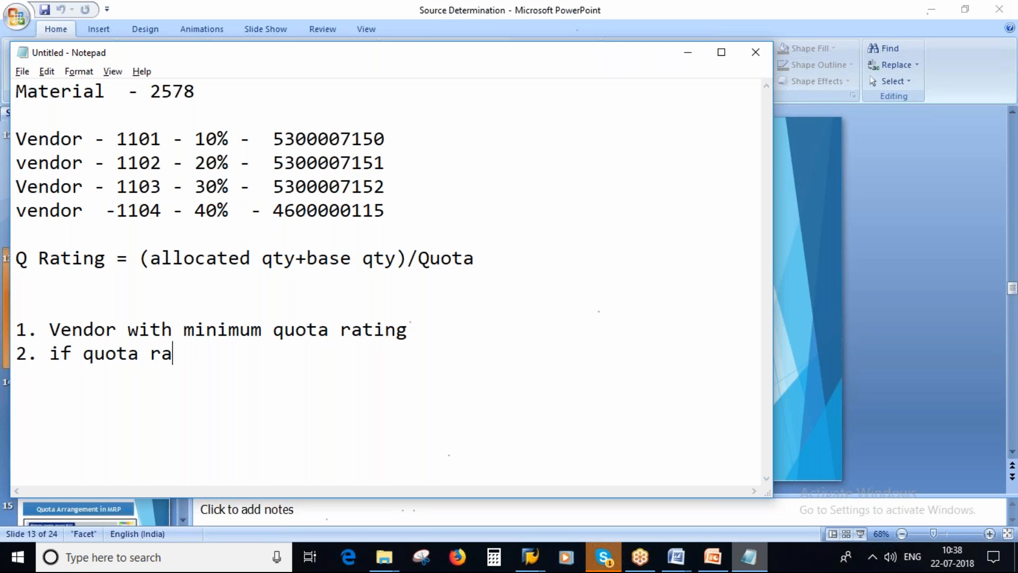
{"action": "type", "text": "ting is same "}
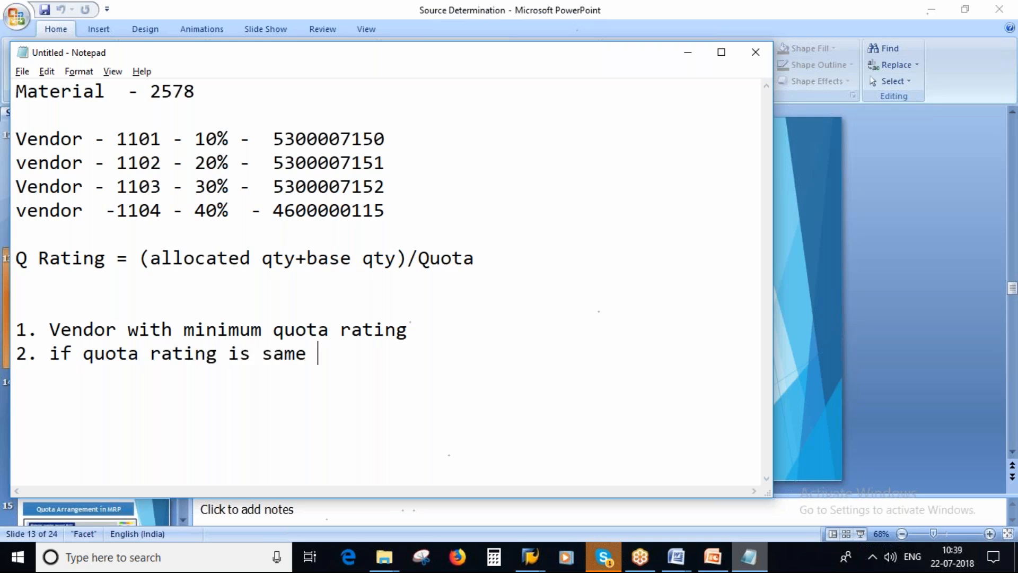
{"action": "type", "text": "vendor with"}
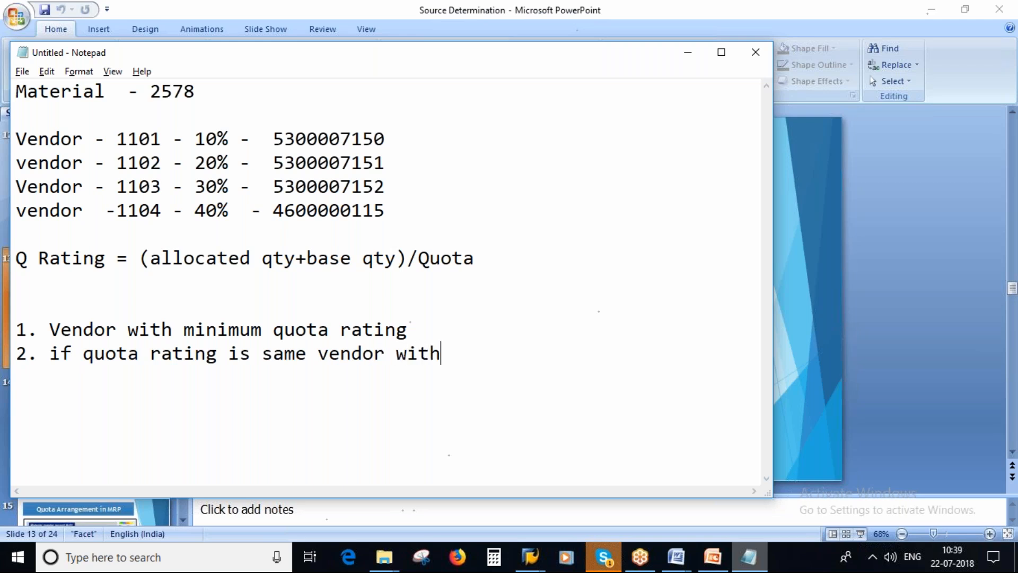
{"action": "type", "text": " max quota % wil"}
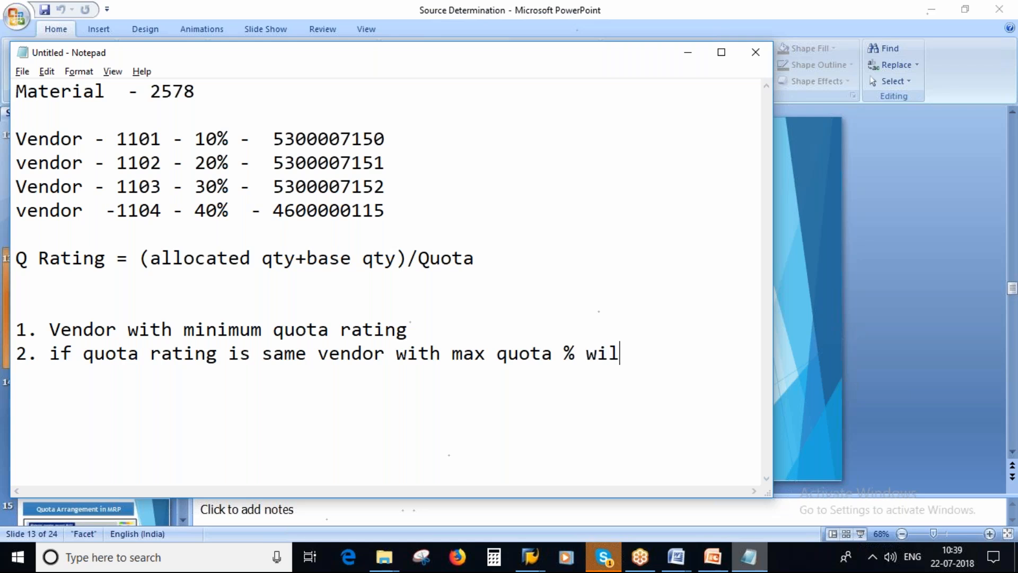
{"action": "type", "text": "l get sele"}
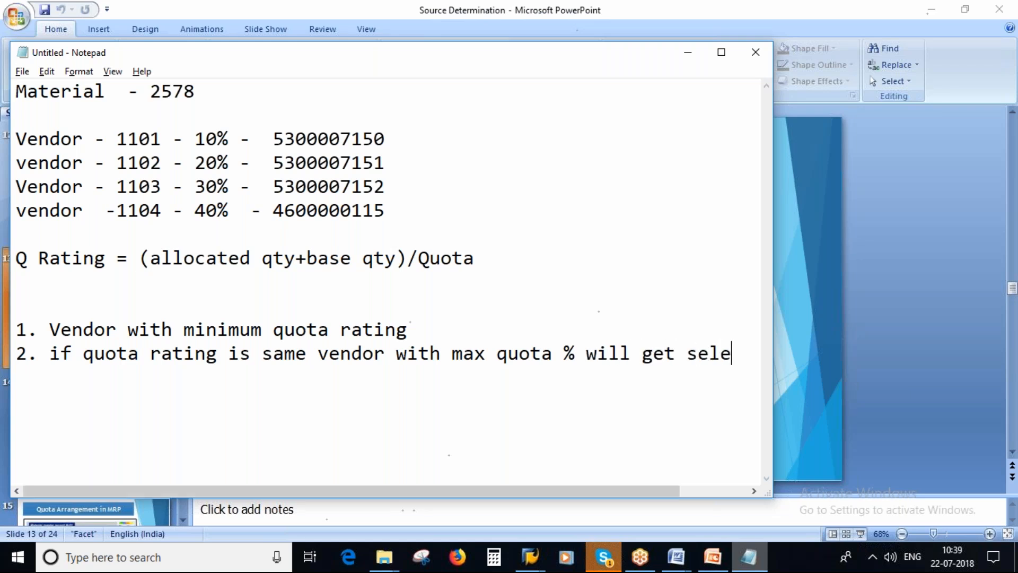
{"action": "type", "text": "cted"}
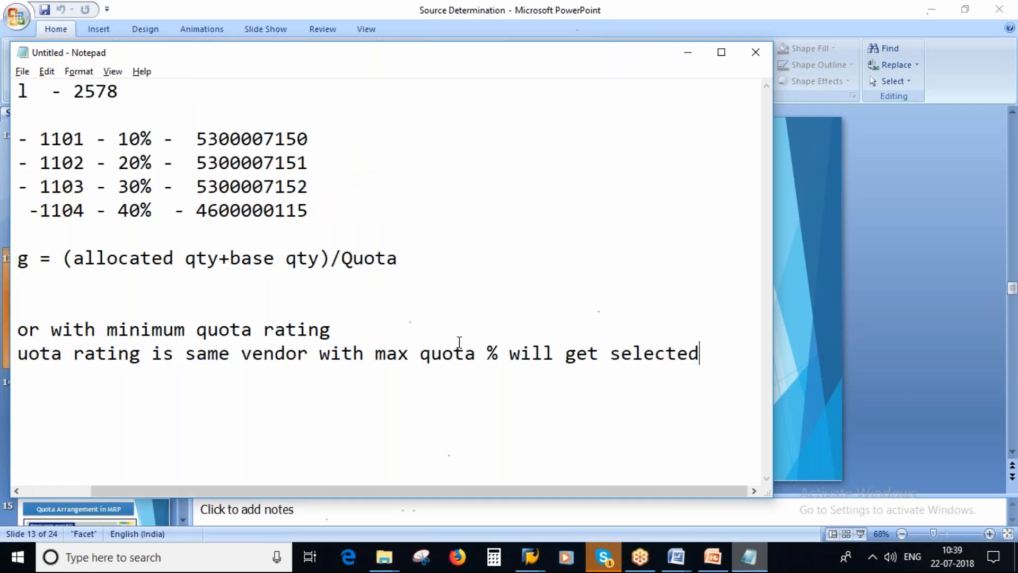
{"action": "left_click_drag", "start_coordinate": [423, 491], "coordinate": [351, 491]}
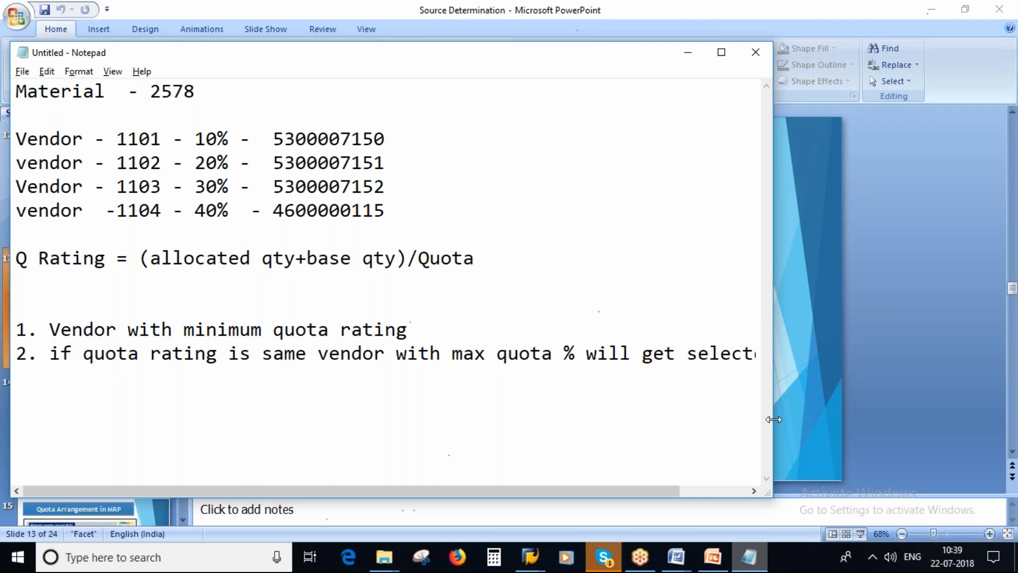
{"action": "left_click_drag", "start_coordinate": [773, 418], "coordinate": [833, 419]}
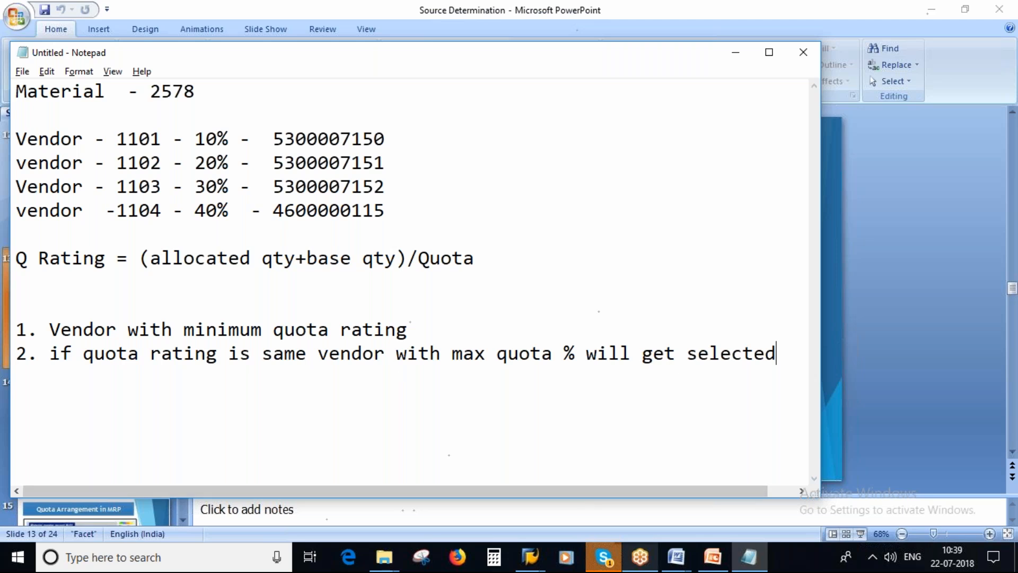
Switch to the SAP quota arrangement items and check the allocated quantity and quota base quantity of vendor 1101
{"action": "left_click", "coordinate": [530, 557]}
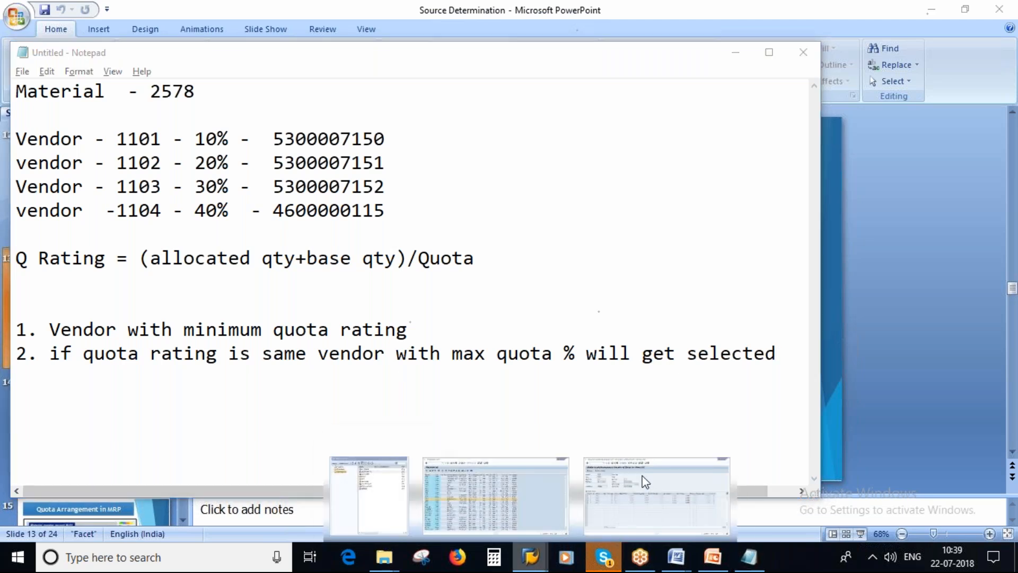
{"action": "left_click", "coordinate": [644, 482]}
{"action": "left_click", "coordinate": [321, 268]}
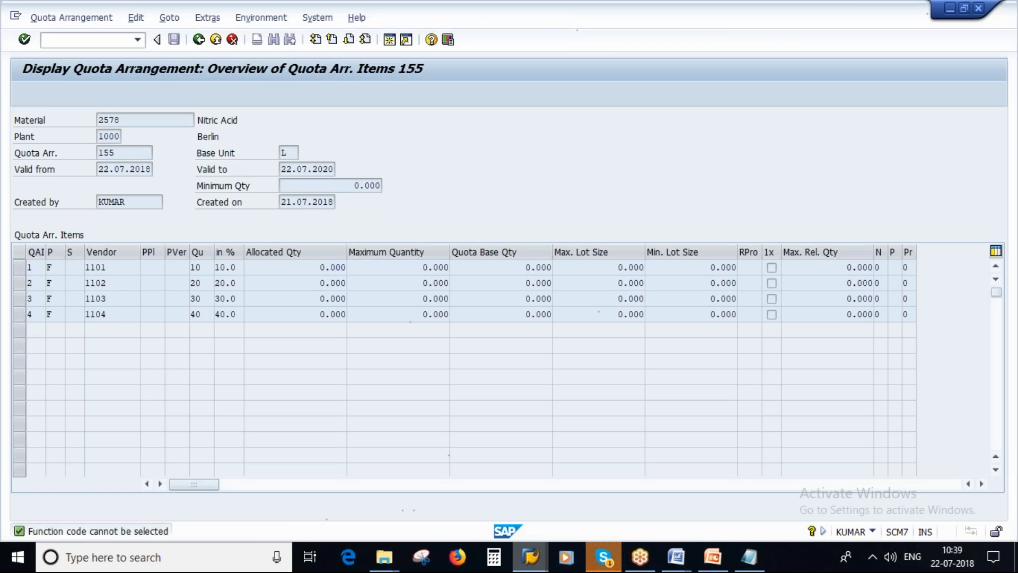
{"action": "double_click", "coordinate": [320, 268]}
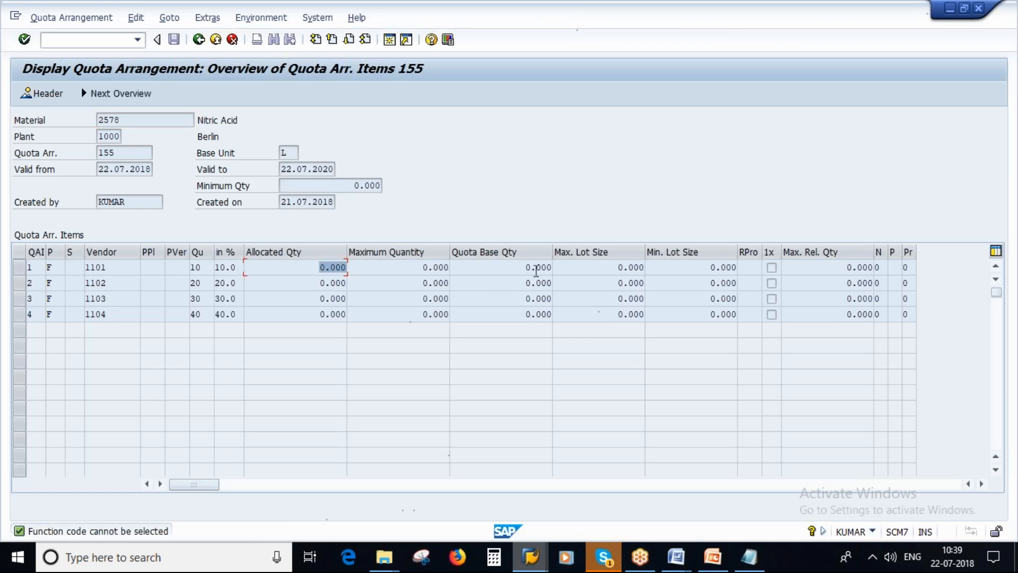
{"action": "left_click", "coordinate": [533, 267]}
{"action": "double_click", "coordinate": [534, 267]}
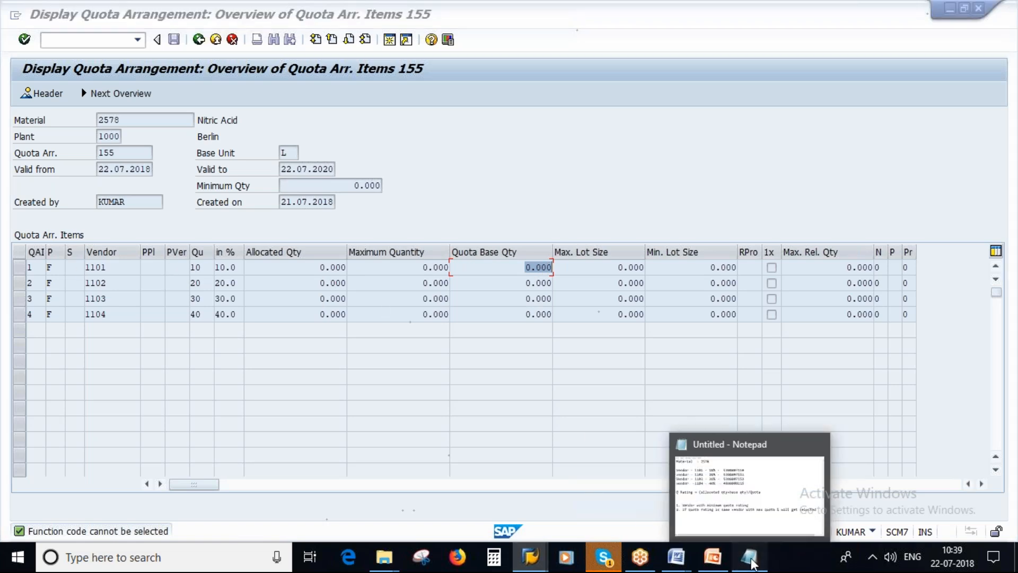
Back in Notepad, insert a quota rating of 0 after the 10% share in the vendor 1101 line
{"action": "left_click", "coordinate": [750, 557]}
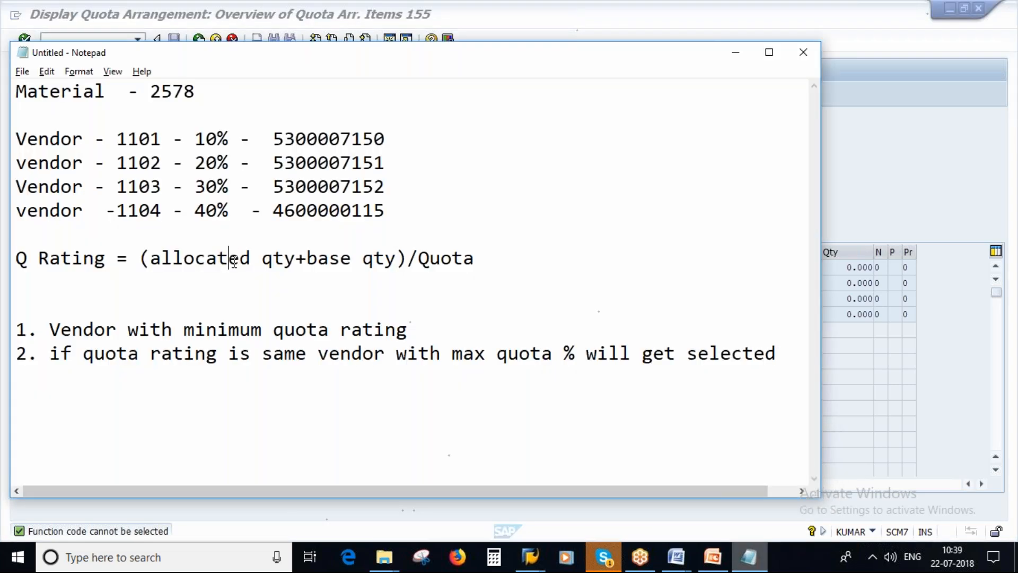
{"action": "double_click", "coordinate": [444, 259]}
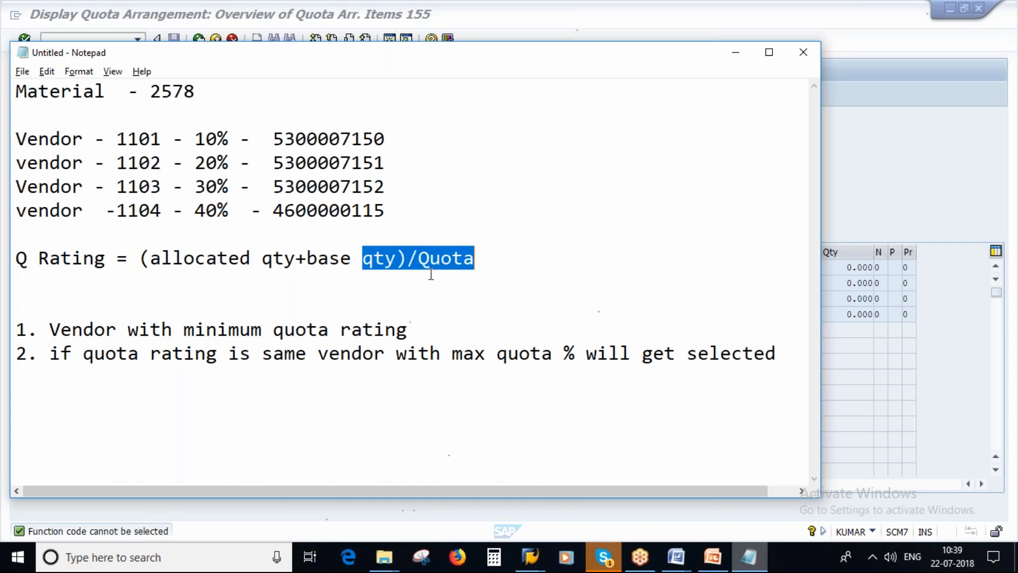
{"action": "left_click", "coordinate": [206, 142]}
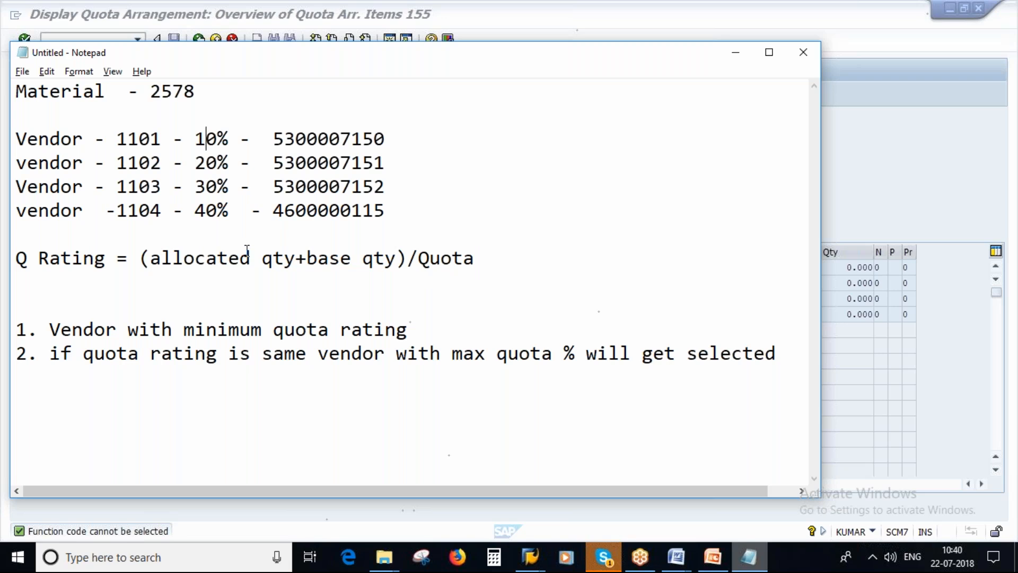
{"action": "double_click", "coordinate": [261, 138]}
{"action": "left_click", "coordinate": [264, 141]}
{"action": "type", "text": "0"}
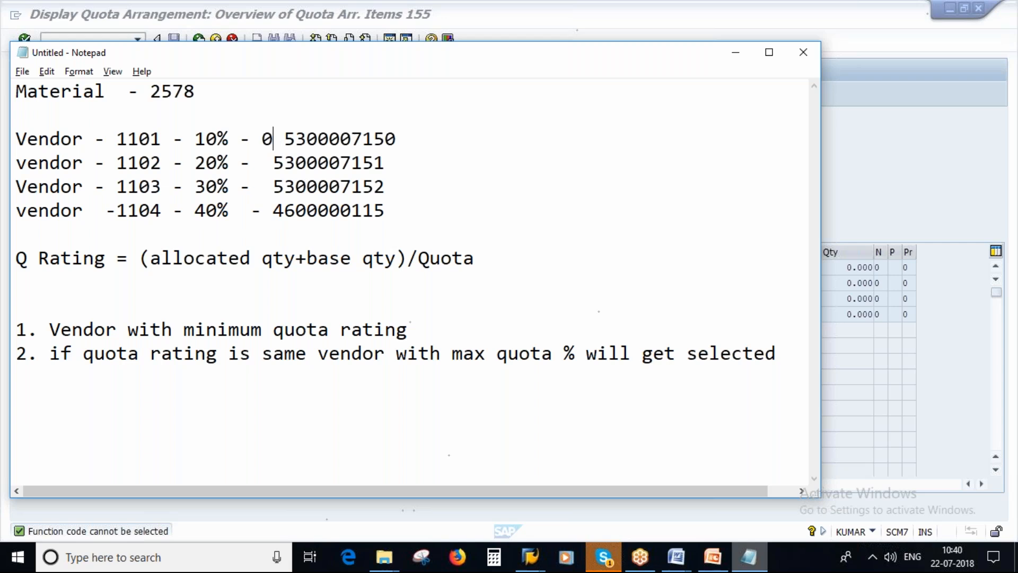
{"action": "type", "text": " -"}
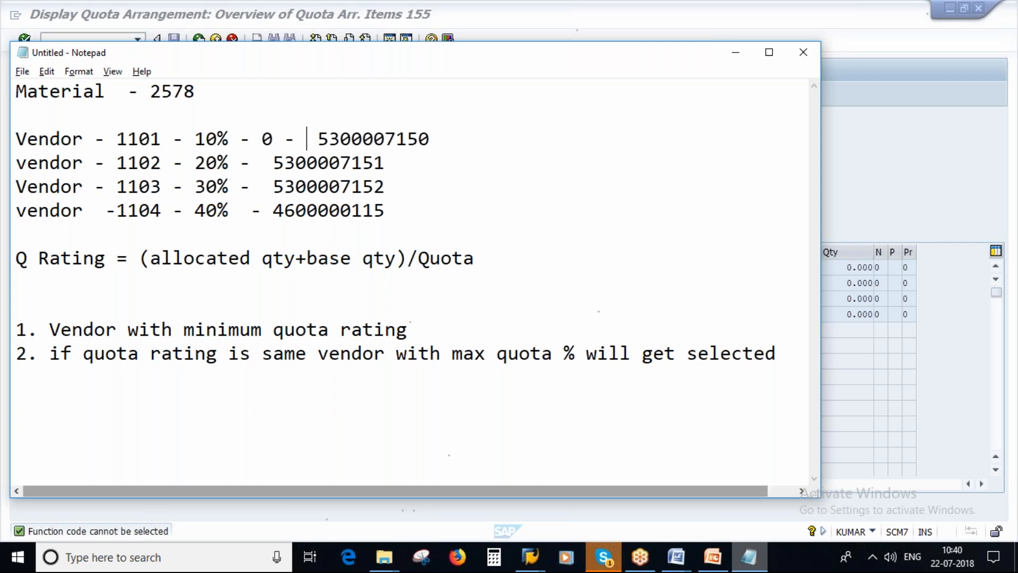
In the SAP quota arrangement items, check the allocated quantity, quota base quantity and quota of vendor 1102
{"action": "left_click", "coordinate": [524, 560]}
{"action": "left_click", "coordinate": [656, 504]}
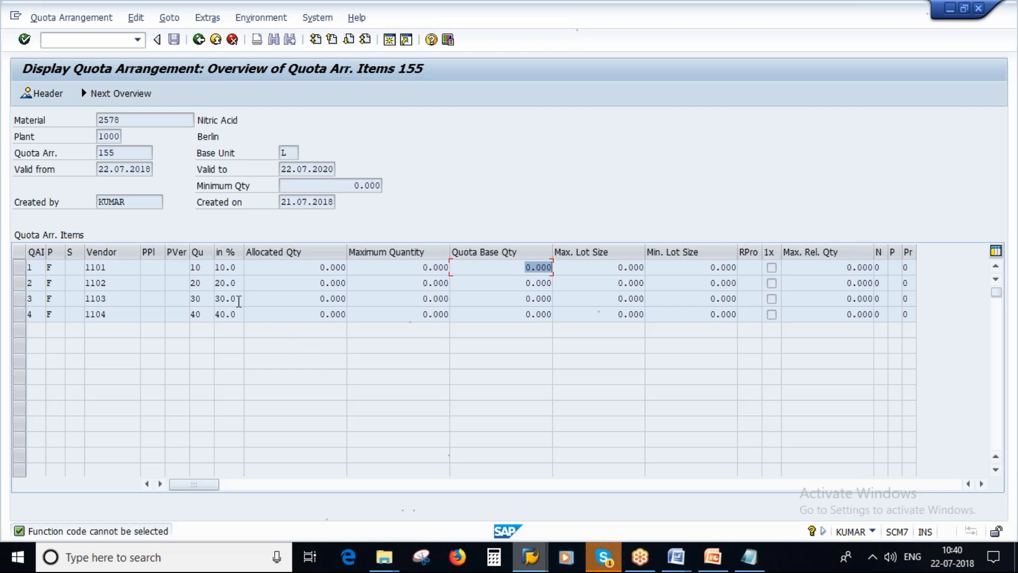
{"action": "left_click", "coordinate": [332, 285]}
{"action": "left_click", "coordinate": [524, 283]}
{"action": "double_click", "coordinate": [196, 283]}
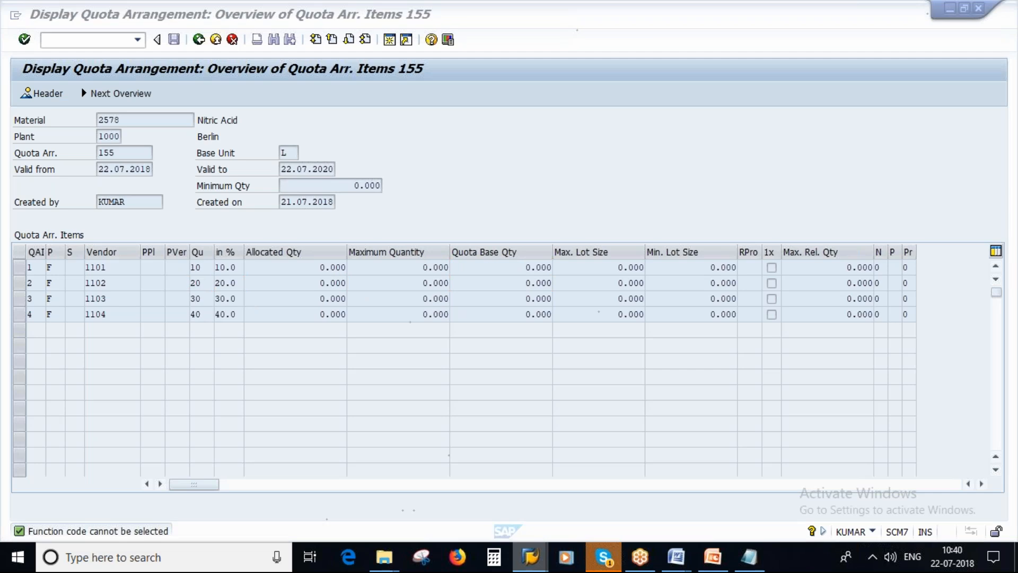
In the Notepad vendor list, insert a quota rating of 0 after the shares of vendors 1102, 1103 and 1104
{"action": "key", "text": "alt+Tab"}
{"action": "type", "text": "0 "}
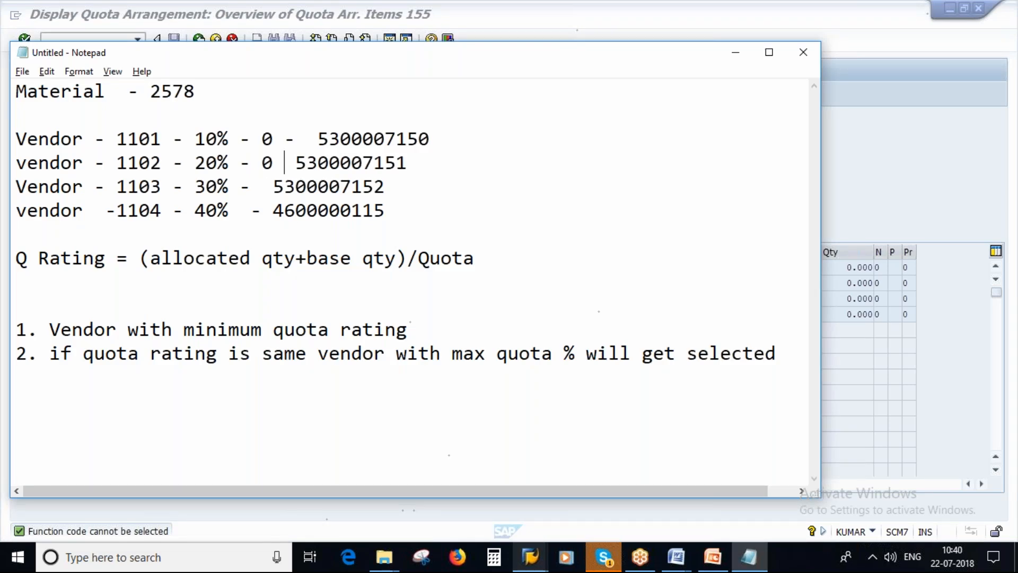
{"action": "type", "text": "-"}
{"action": "key", "text": "Down"}
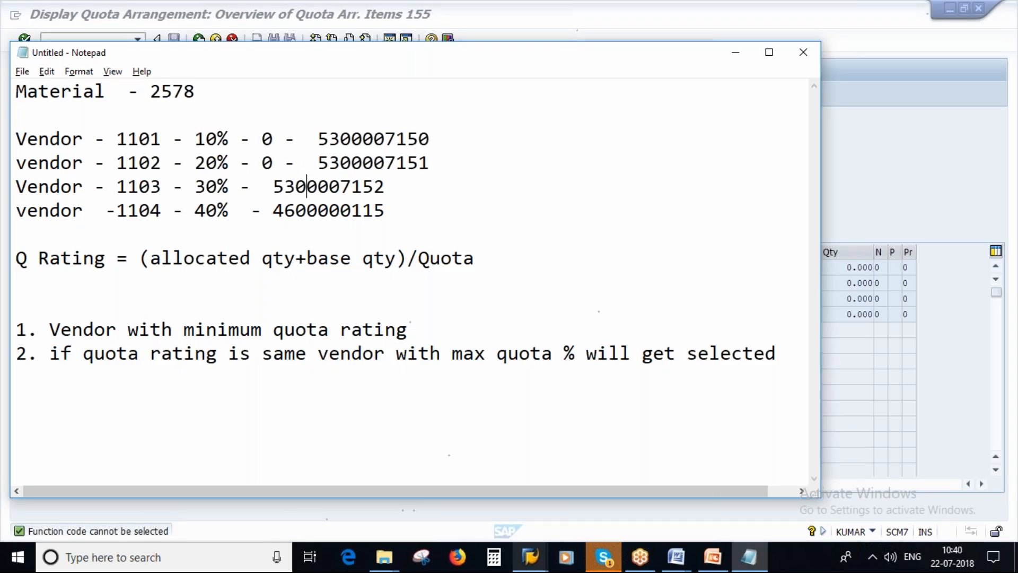
{"action": "key", "text": "Left"}
{"action": "key", "text": "Left"}
{"action": "type", "text": "0 -"}
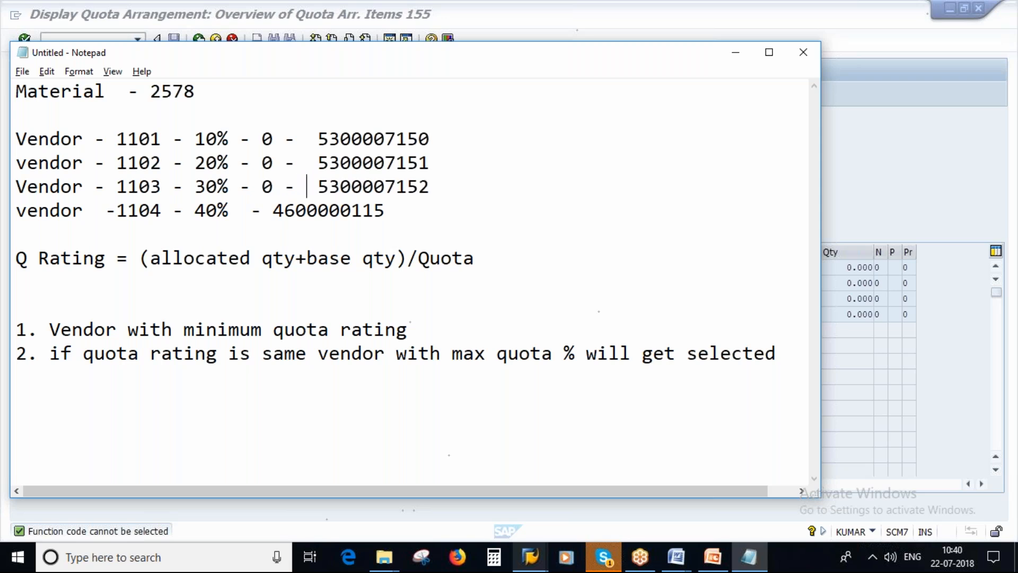
{"action": "key", "text": "Left"}
{"action": "key", "text": "Left"}
{"action": "key", "text": "Left"}
{"action": "type", "text": "0 -"}
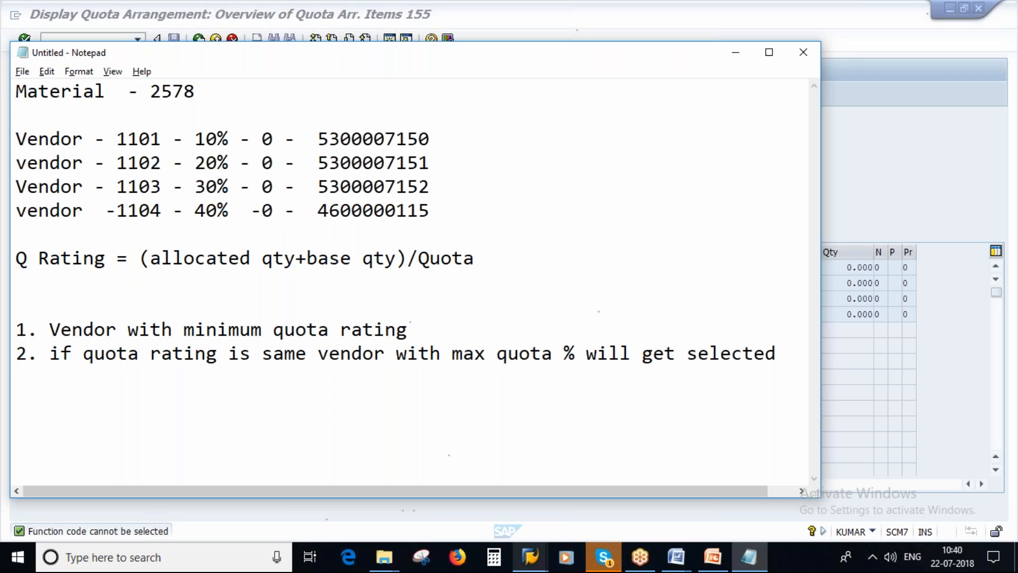
Correct the spacing around the 0 rating in the vendor 1104 line to match the lines above
{"action": "double_click", "coordinate": [240, 211]}
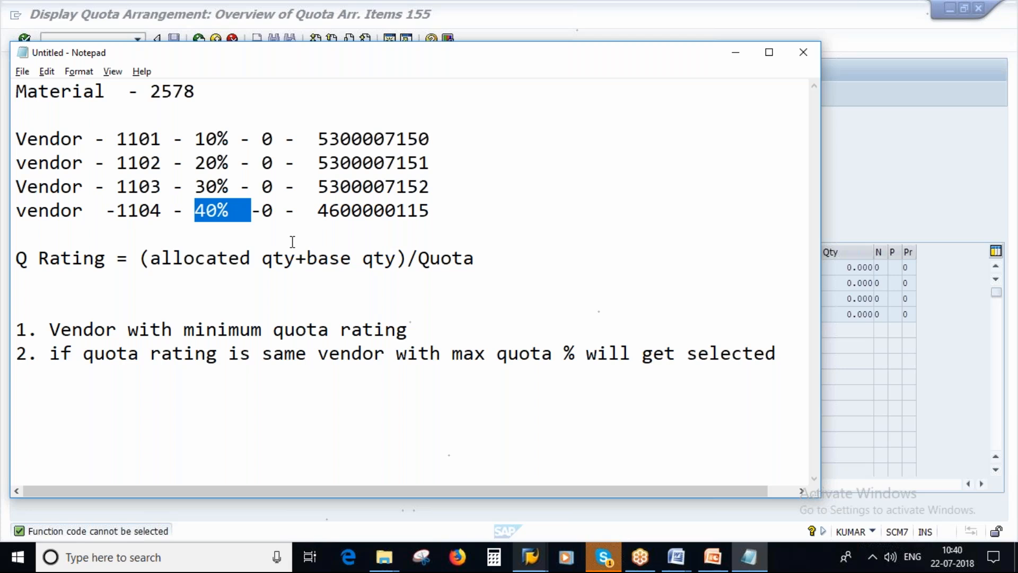
{"action": "key", "text": "Right"}
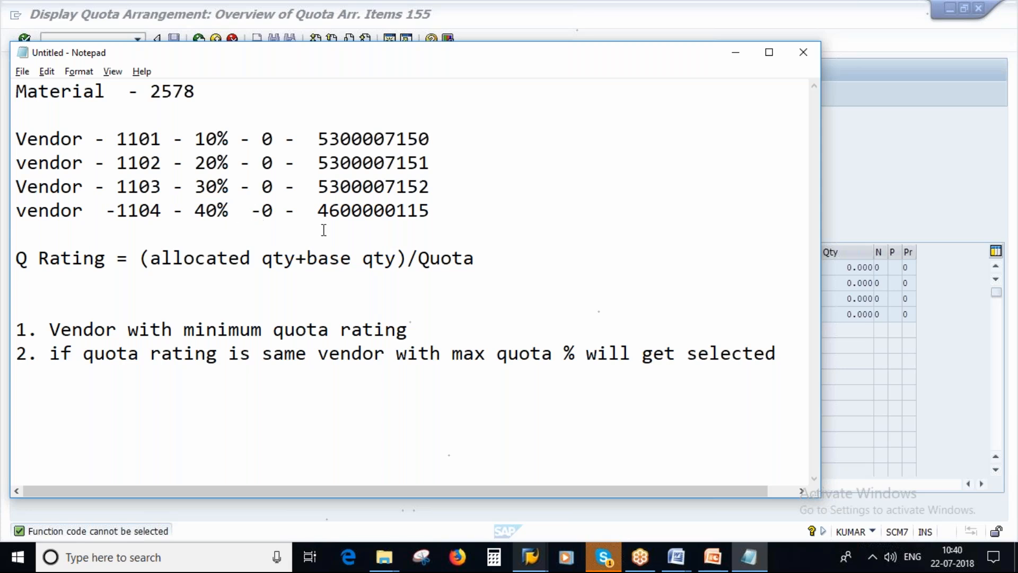
{"action": "key", "text": "BackSpace"}
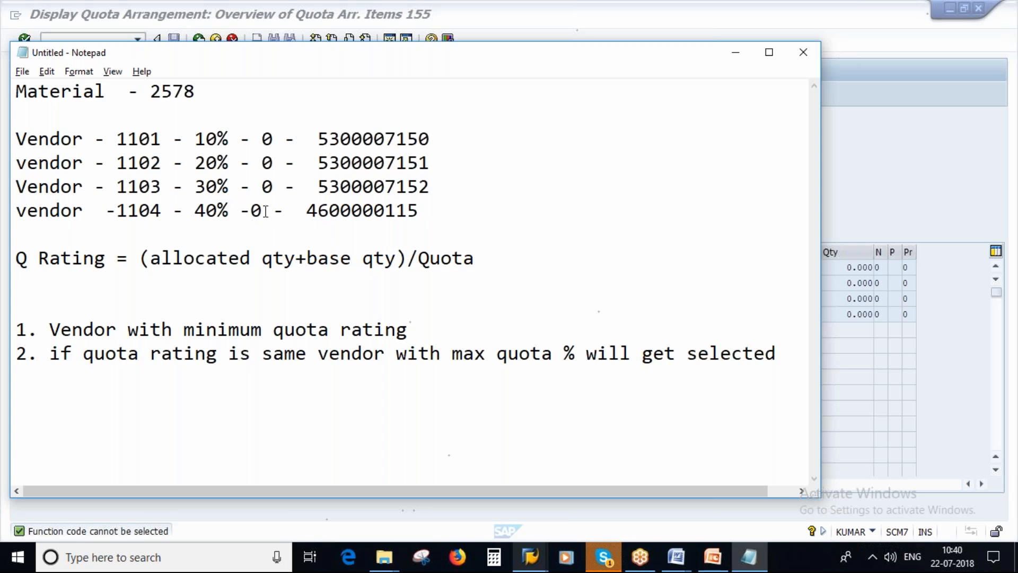
{"action": "key", "text": "Right"}
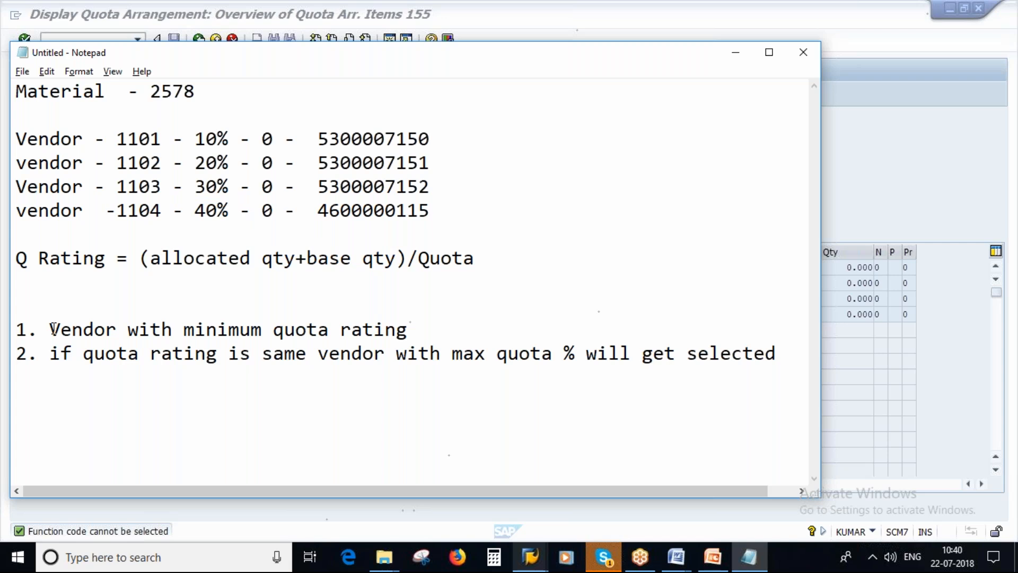
In Notepad, highlight the minimum quota rating rule and change "vendor" to "vendors" in the second rule
{"action": "left_click_drag", "start_coordinate": [49, 329], "coordinate": [408, 330]}
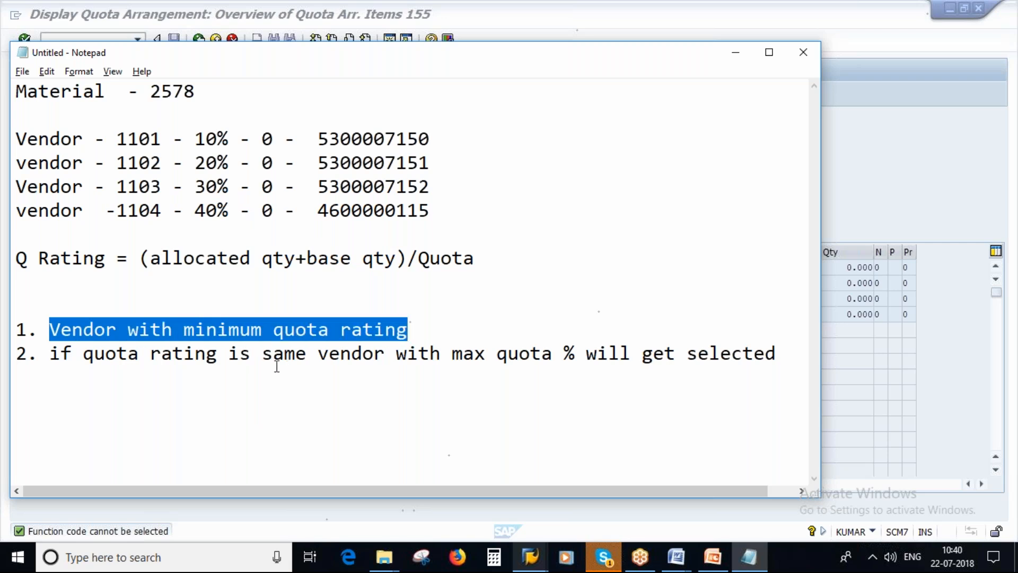
{"action": "left_click_drag", "start_coordinate": [59, 352], "coordinate": [383, 353]}
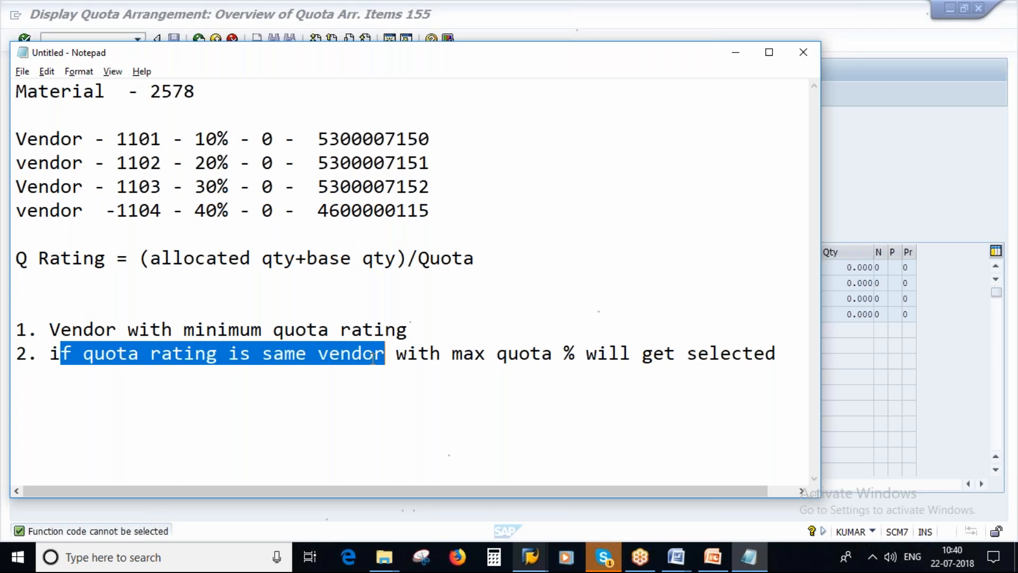
{"action": "left_click", "coordinate": [389, 353]}
{"action": "type", "text": "s"}
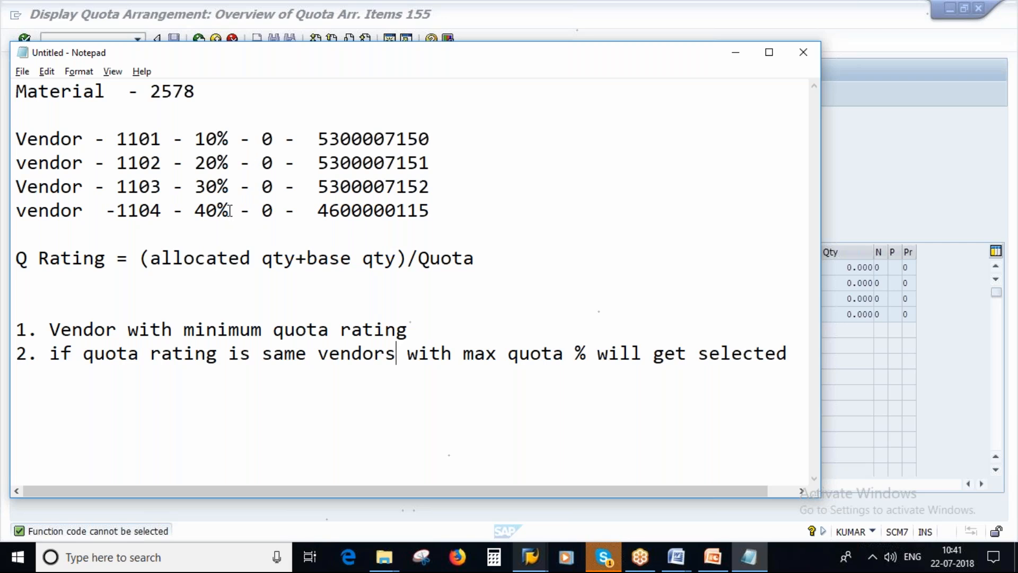
Highlight vendor 1104's 40% share in the vendor list, and open a new SAP session from the quota arrangement display
{"action": "left_click_drag", "start_coordinate": [229, 211], "coordinate": [196, 214]}
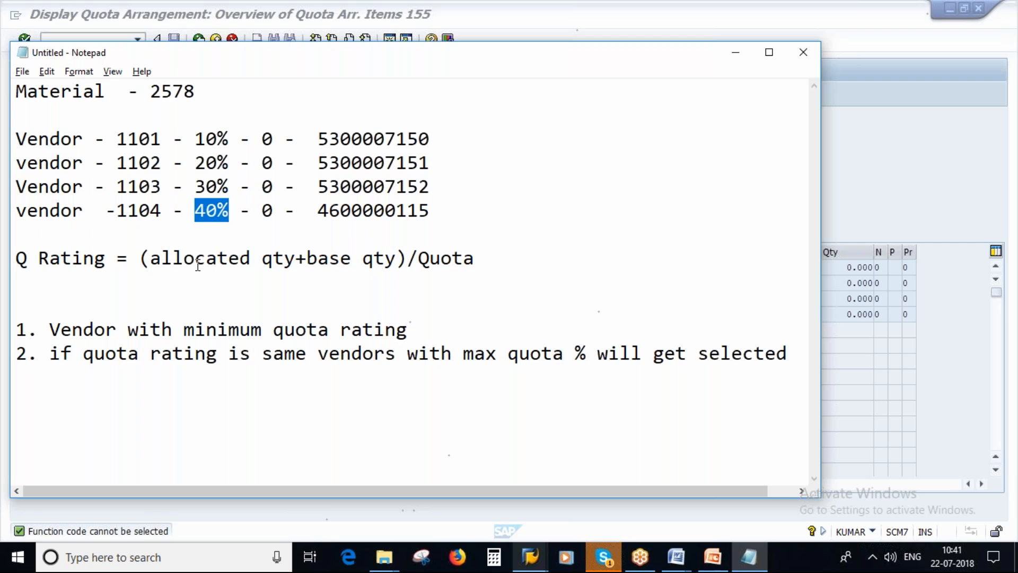
{"action": "left_click", "coordinate": [140, 208]}
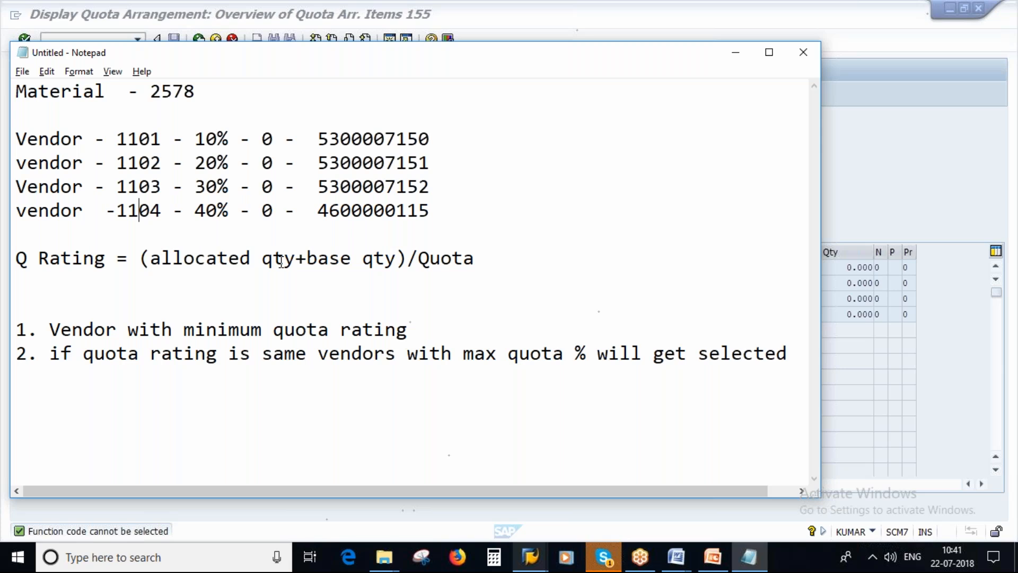
{"action": "left_click", "coordinate": [530, 557]}
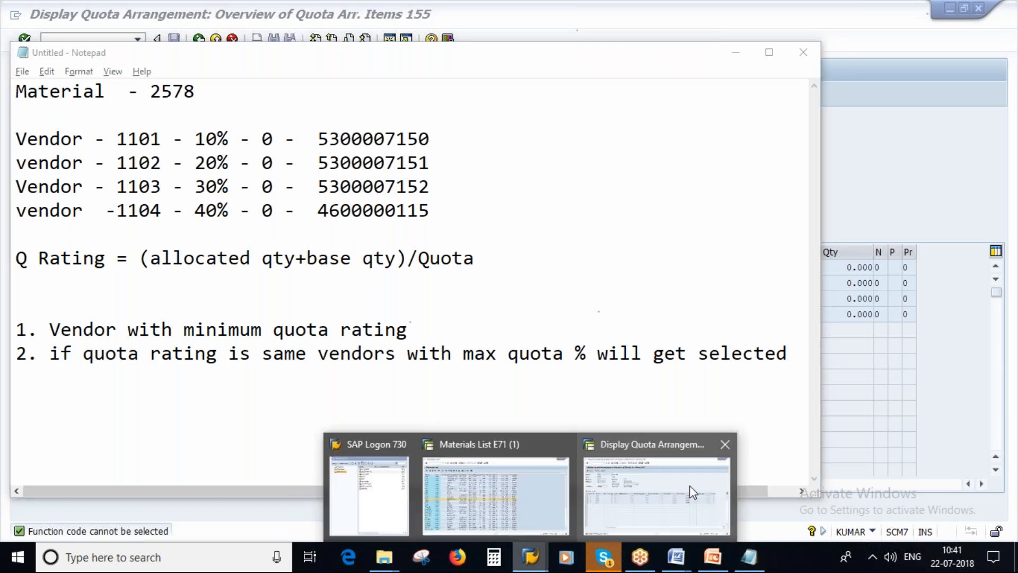
{"action": "left_click", "coordinate": [651, 480]}
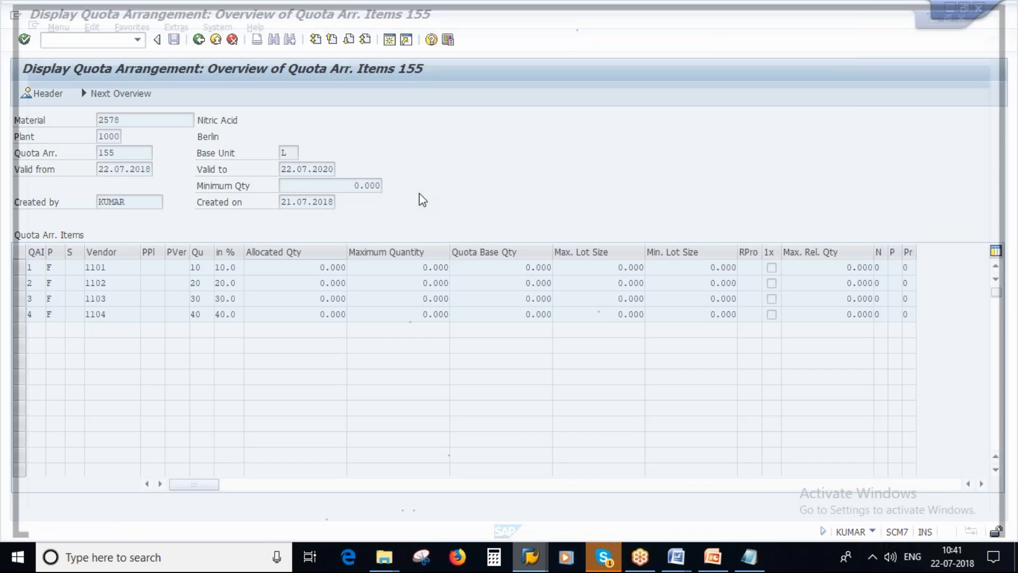
{"action": "type", "text": "m"}
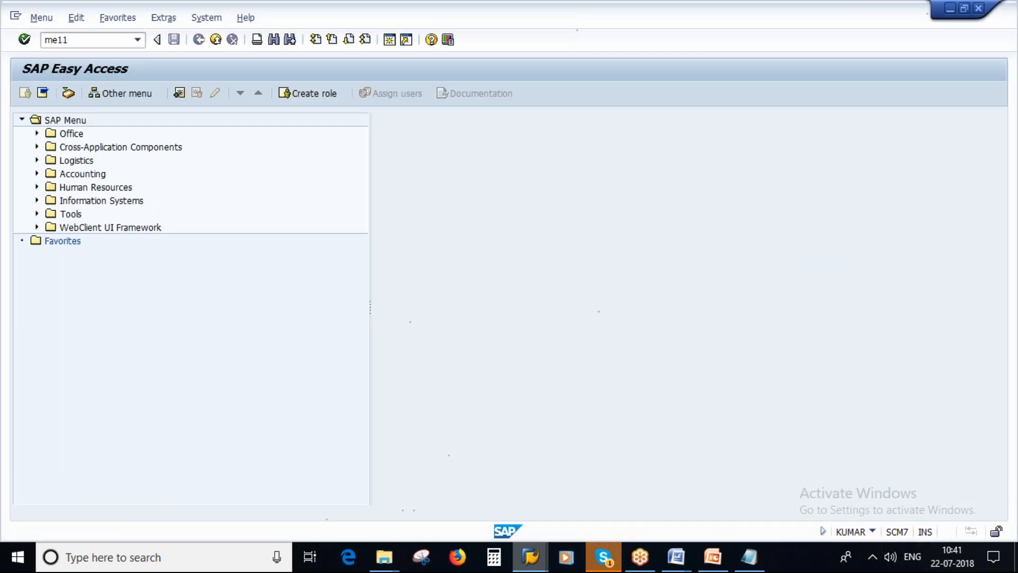
{"action": "type", "text": "e11"}
{"action": "key", "text": "Return"}
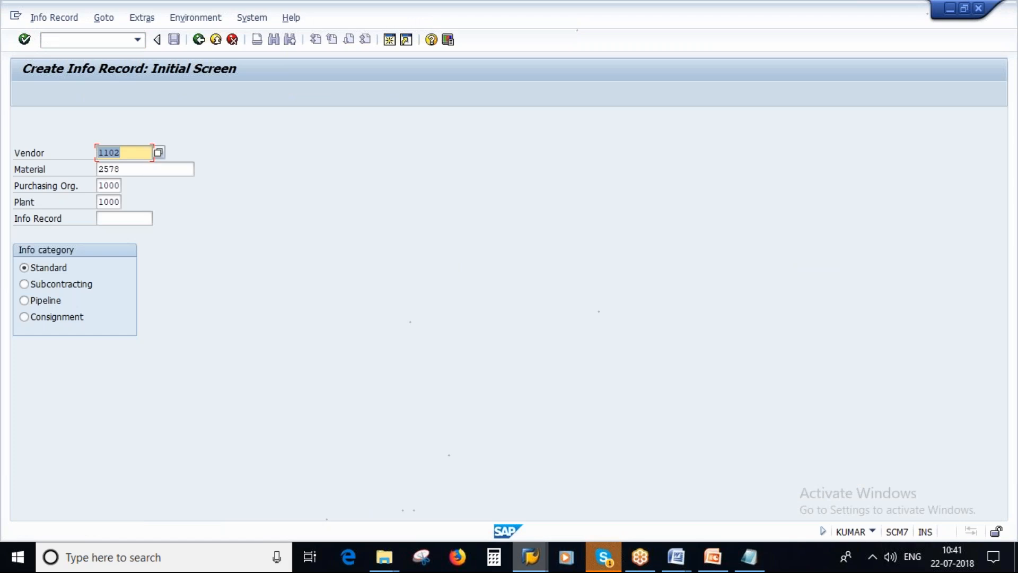
{"action": "left_click", "coordinate": [199, 39]}
Open the source list of material 2578 in plant 1000 with ME01, clear vendor 1103's Fix indicator and save
{"action": "type", "text": "me0"}
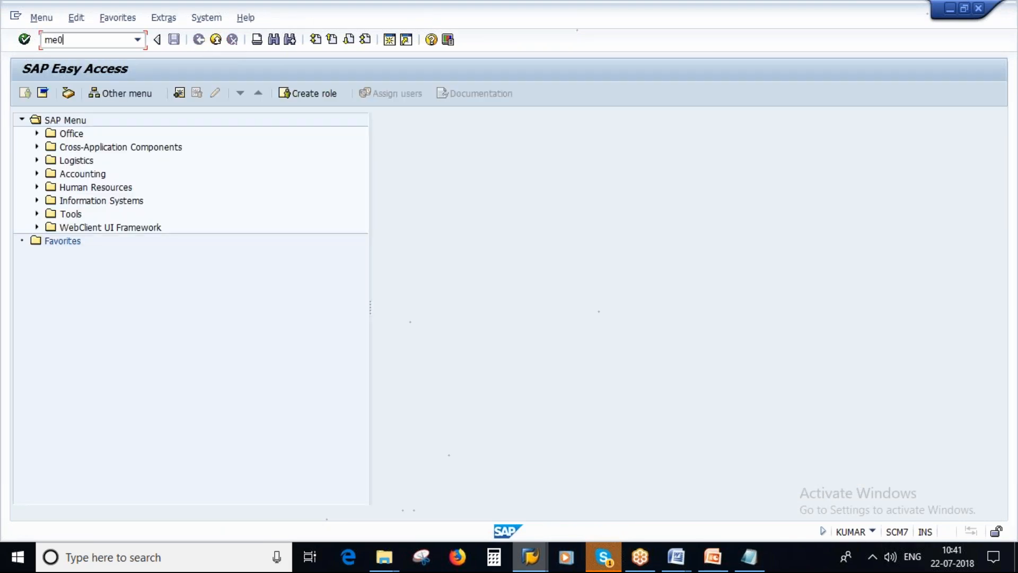
{"action": "type", "text": "1"}
{"action": "key", "text": "Return"}
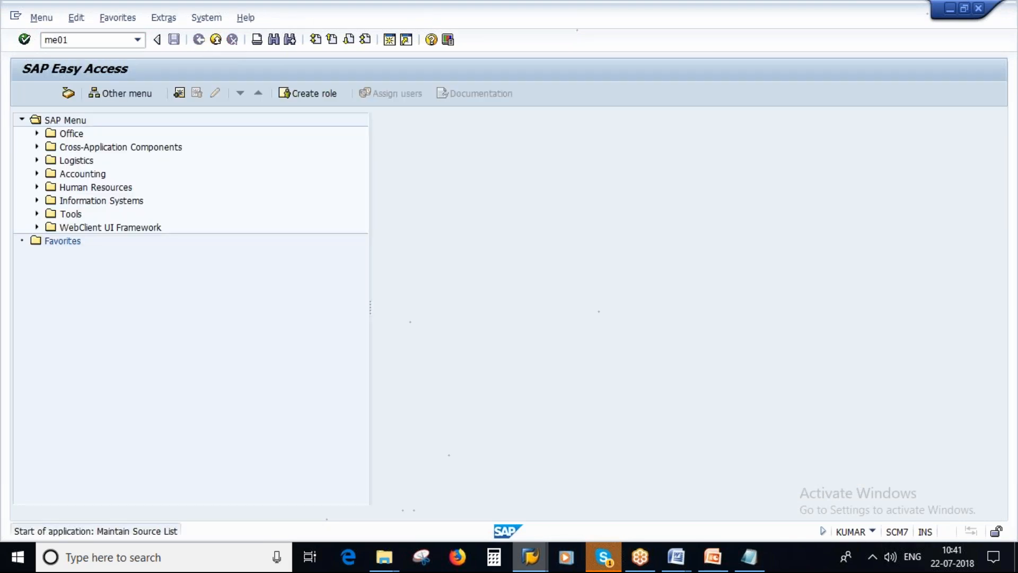
{"action": "key", "text": "Return"}
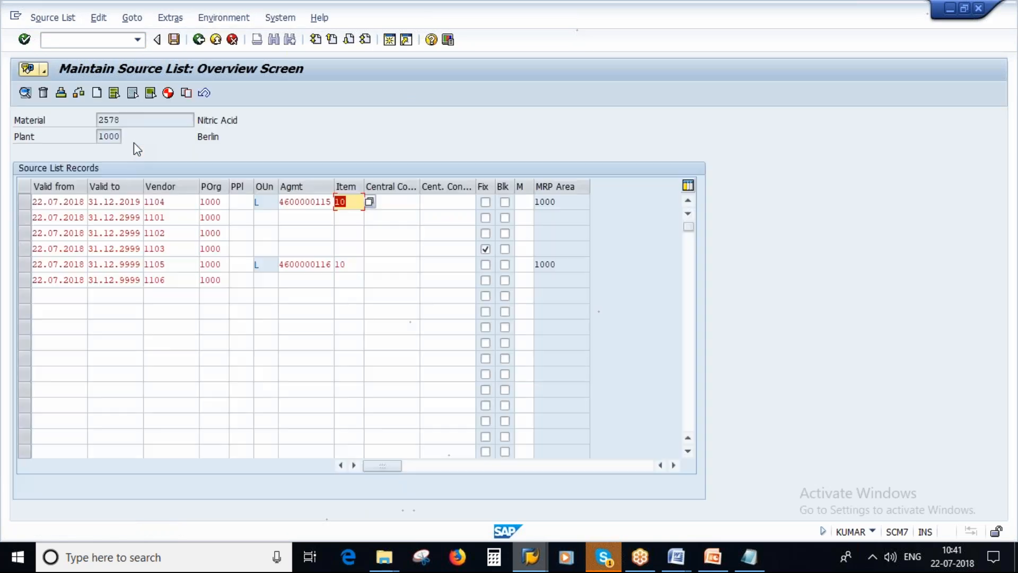
{"action": "left_click", "coordinate": [486, 249]}
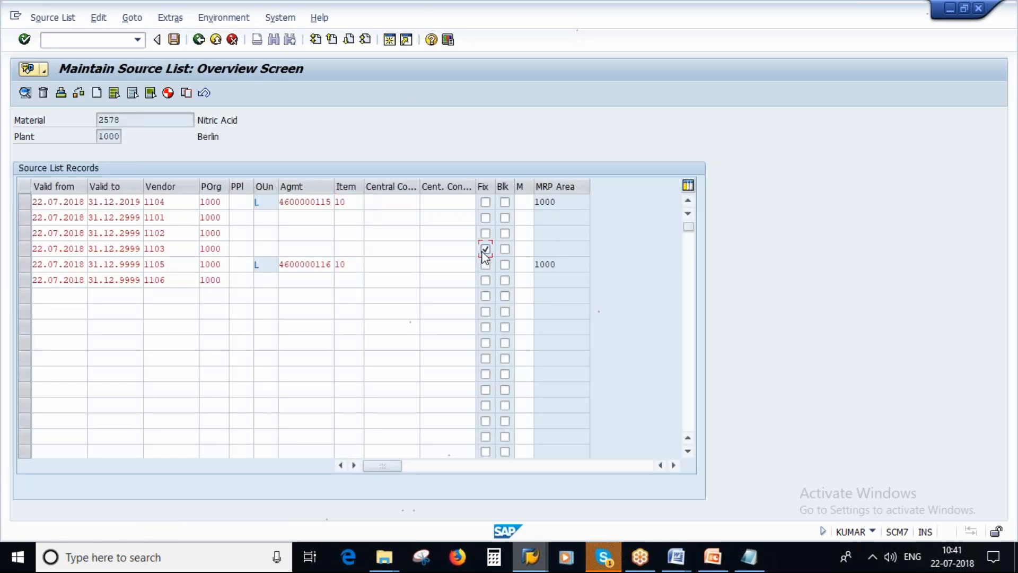
{"action": "left_click", "coordinate": [174, 39]}
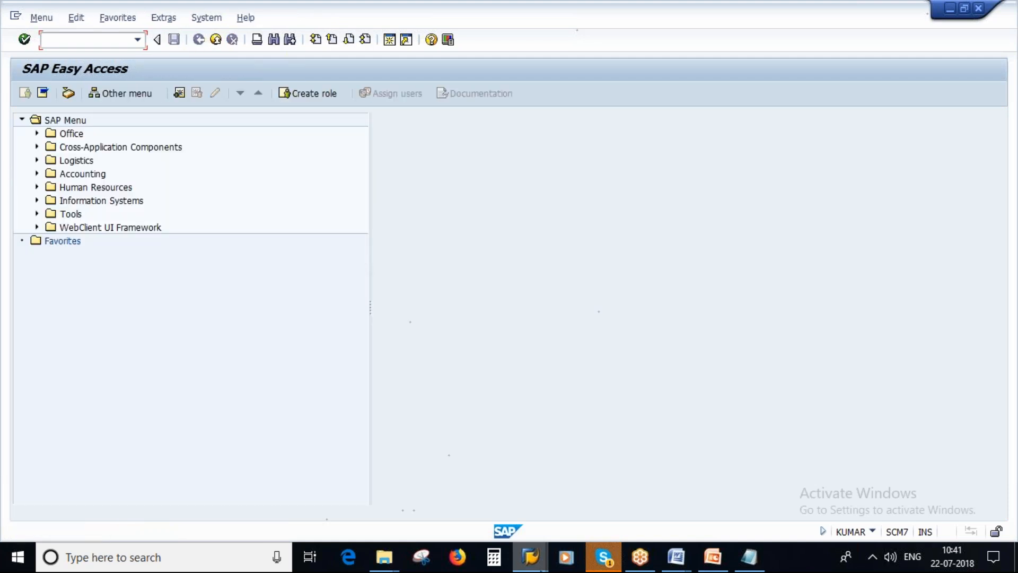
Return to the quota arrangement display and check the item of vendor 1104
{"action": "left_click", "coordinate": [530, 557]}
{"action": "left_click", "coordinate": [538, 494]}
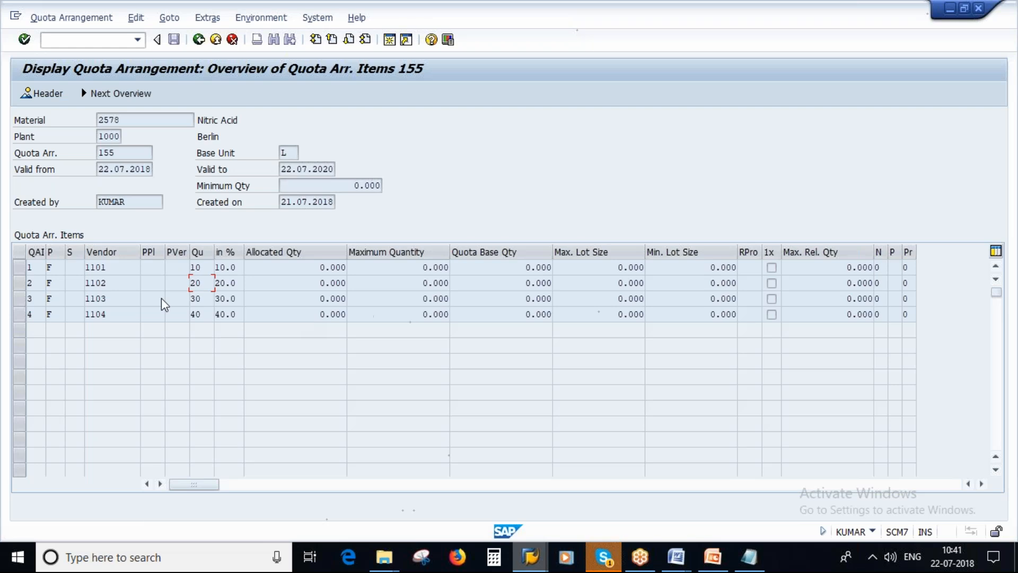
{"action": "double_click", "coordinate": [96, 314]}
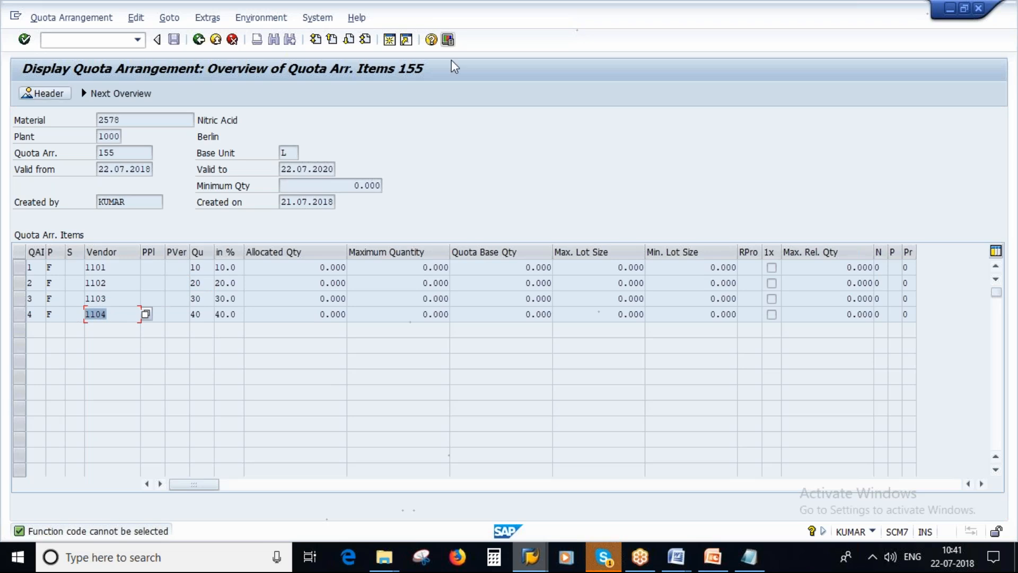
Start creating a purchase requisition with ME51N in a new SAP session
{"action": "left_click", "coordinate": [389, 41]}
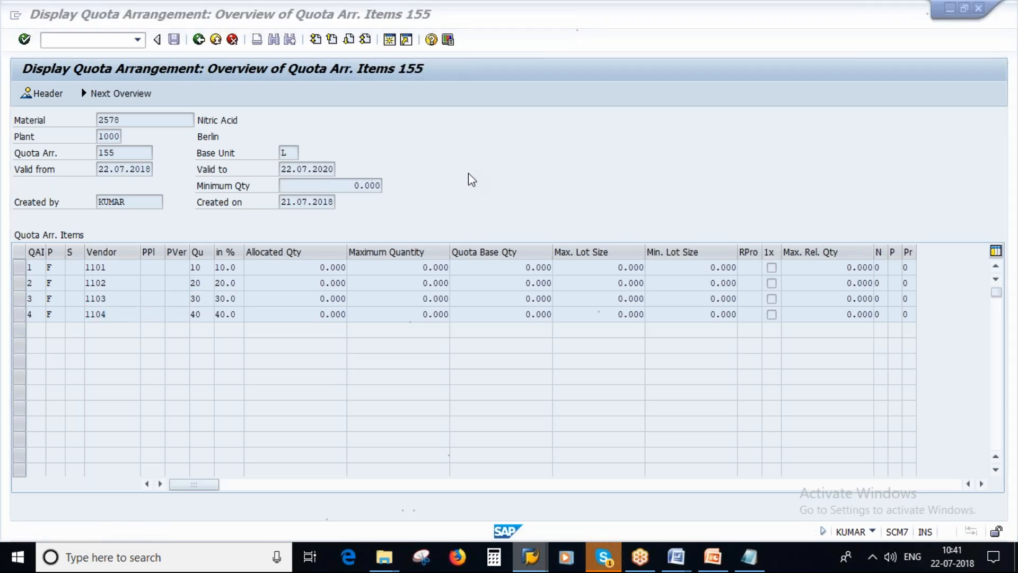
{"action": "type", "text": "me51n"}
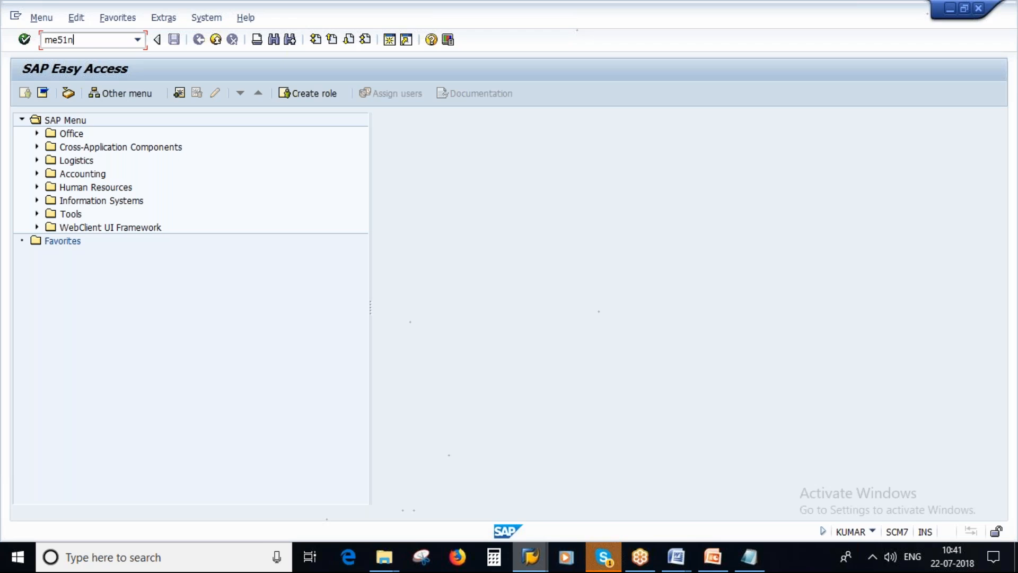
{"action": "key", "text": "Return"}
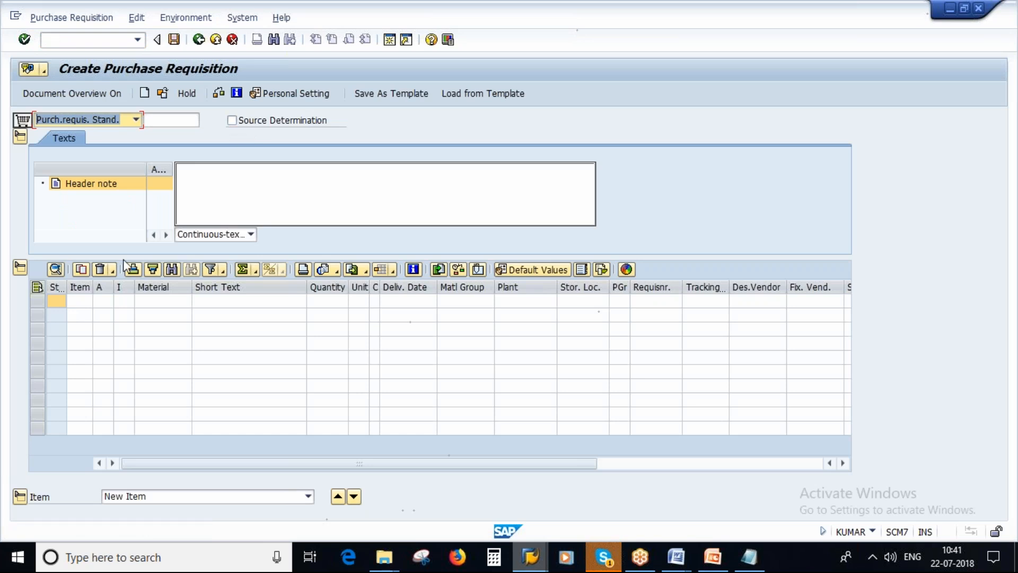
Enter a requisition item for material 2578 with quantity 100 and plant 1000
{"action": "left_click", "coordinate": [159, 301]}
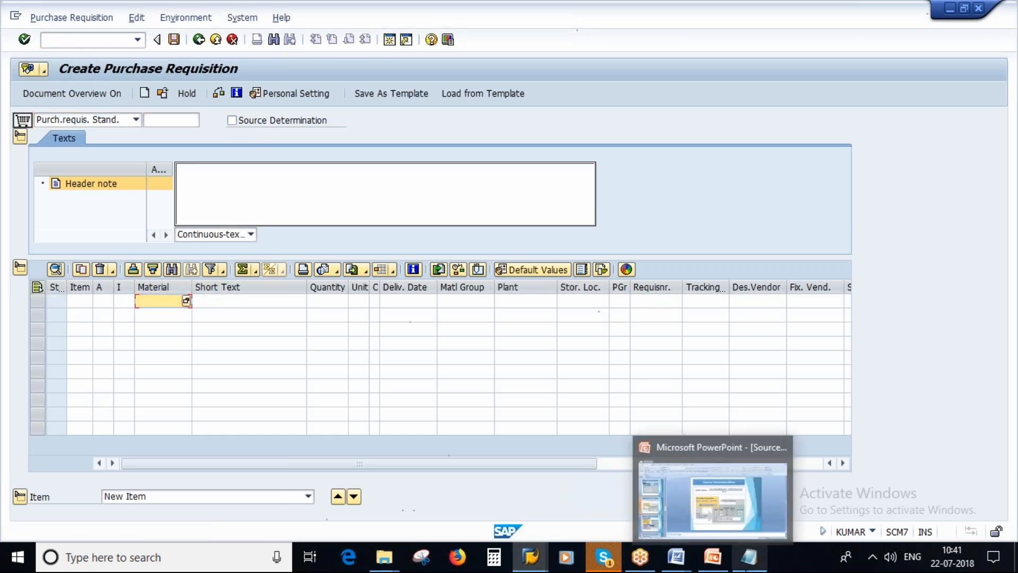
{"action": "left_click", "coordinate": [750, 557]}
{"action": "key", "text": "alt+Tab"}
{"action": "type", "text": "2578"}
{"action": "key", "text": "Tab"}
{"action": "type", "text": "100"}
{"action": "key", "text": "Tab"}
{"action": "key", "text": "Tab"}
{"action": "key", "text": "Tab"}
{"action": "key", "text": "Tab"}
{"action": "key", "text": "Tab"}
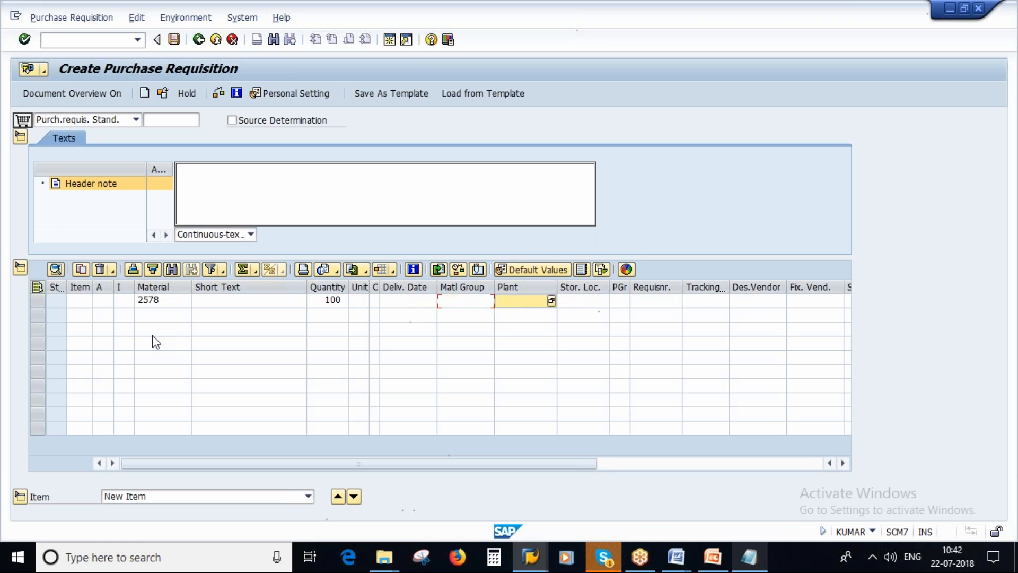
{"action": "type", "text": "1000"}
{"action": "key", "text": "Return"}
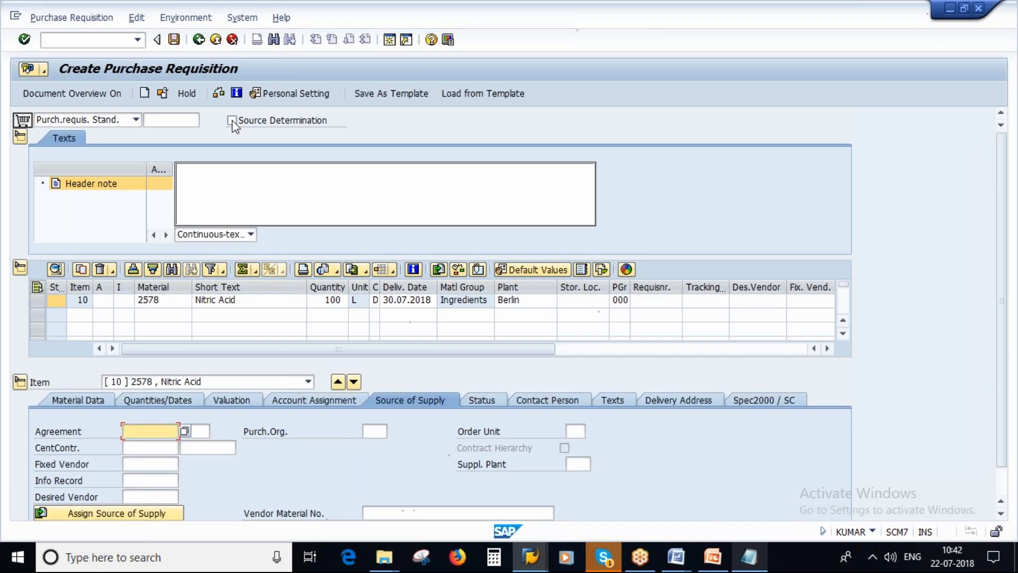
Turn on Source Determination for the purchase requisition and bring up the source assignment for item 10
{"action": "left_click", "coordinate": [232, 121]}
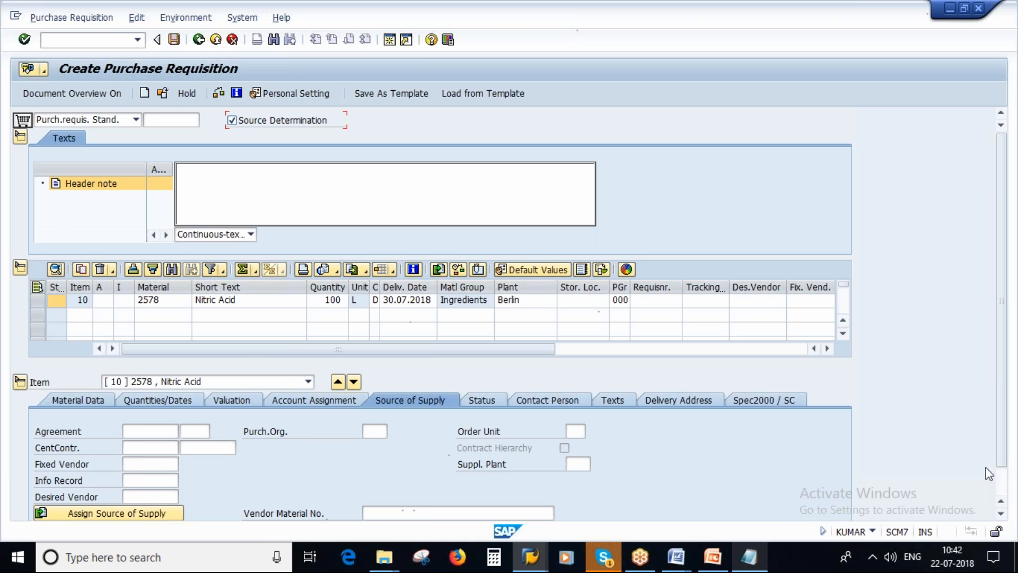
{"action": "left_click_drag", "start_coordinate": [1001, 442], "coordinate": [1004, 473]}
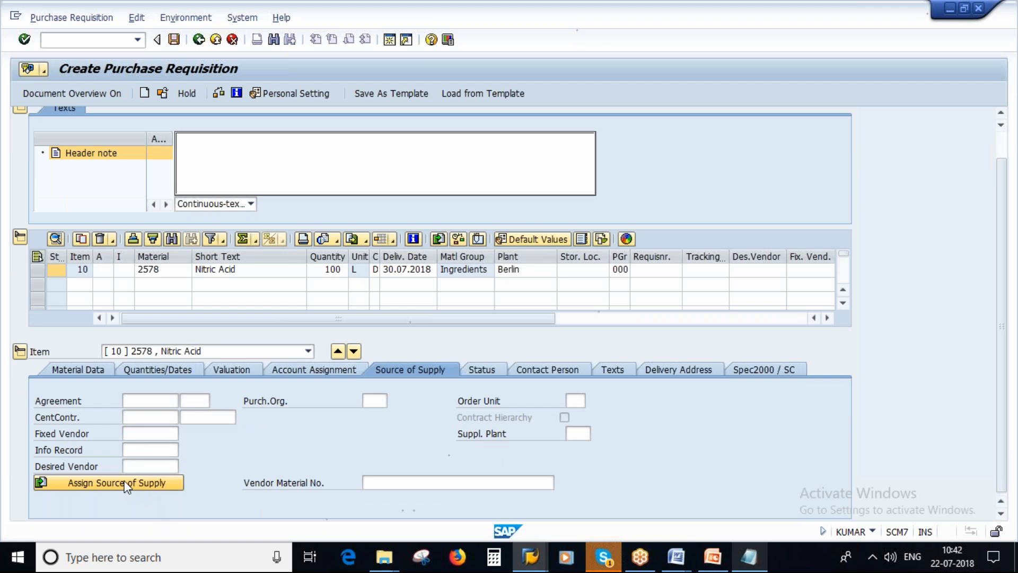
{"action": "left_click", "coordinate": [127, 485]}
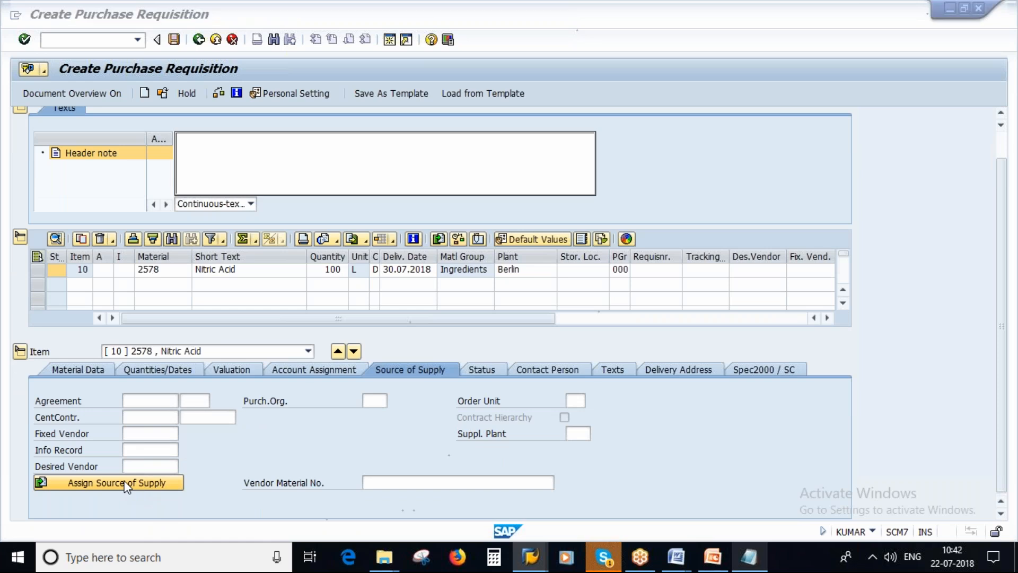
Highlight vendor 1104 in the Notepad vendor list and return to the purchase requisition
{"action": "key", "text": "alt+Tab"}
{"action": "left_click_drag", "start_coordinate": [116, 210], "coordinate": [161, 210]}
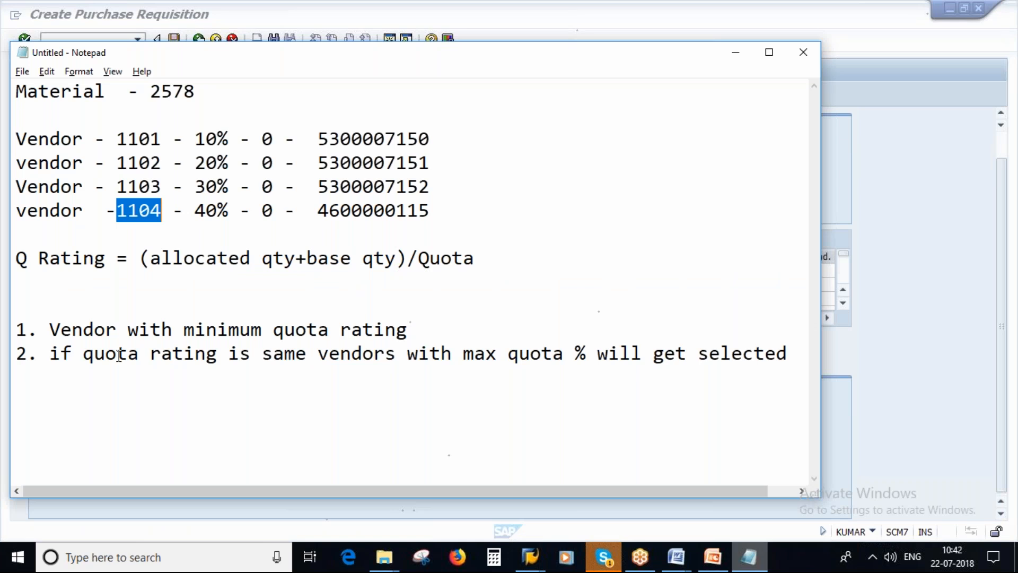
{"action": "key", "text": "alt+Tab"}
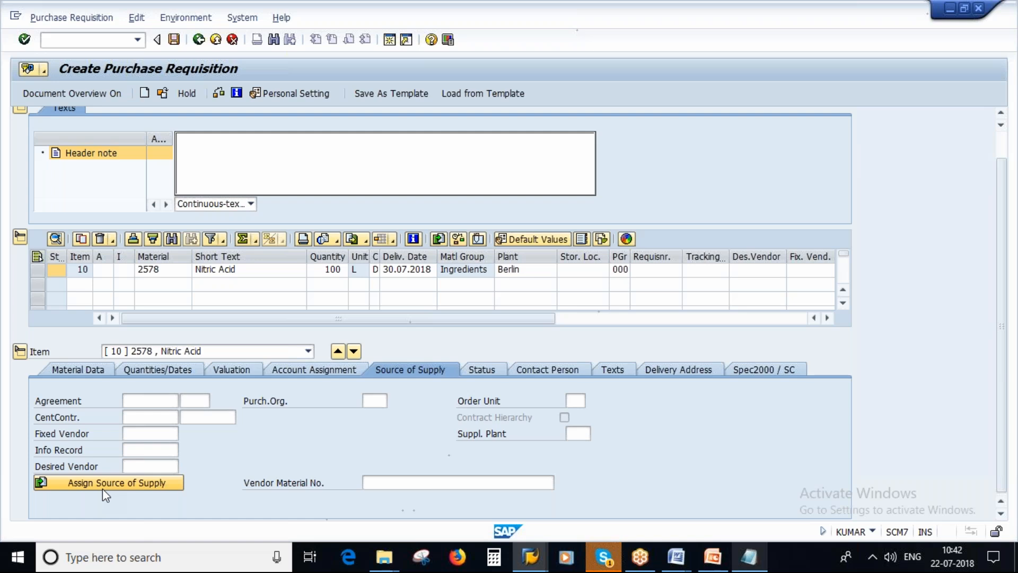
Assign a source of supply to requisition item 10 and check its fixed vendor
{"action": "left_click", "coordinate": [99, 483]}
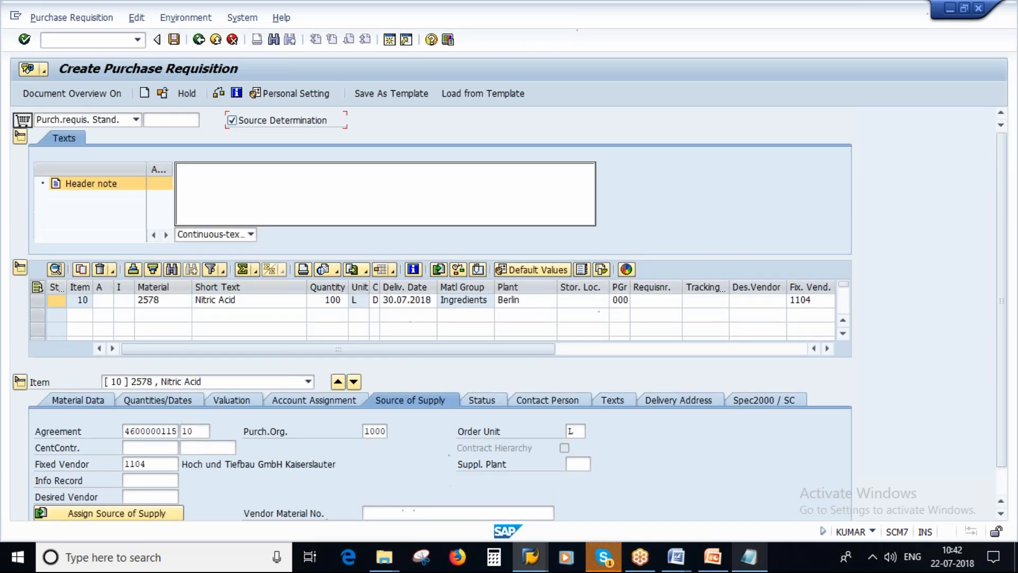
{"action": "left_click_drag", "start_coordinate": [1003, 441], "coordinate": [1006, 460]}
{"action": "left_click", "coordinate": [158, 434]}
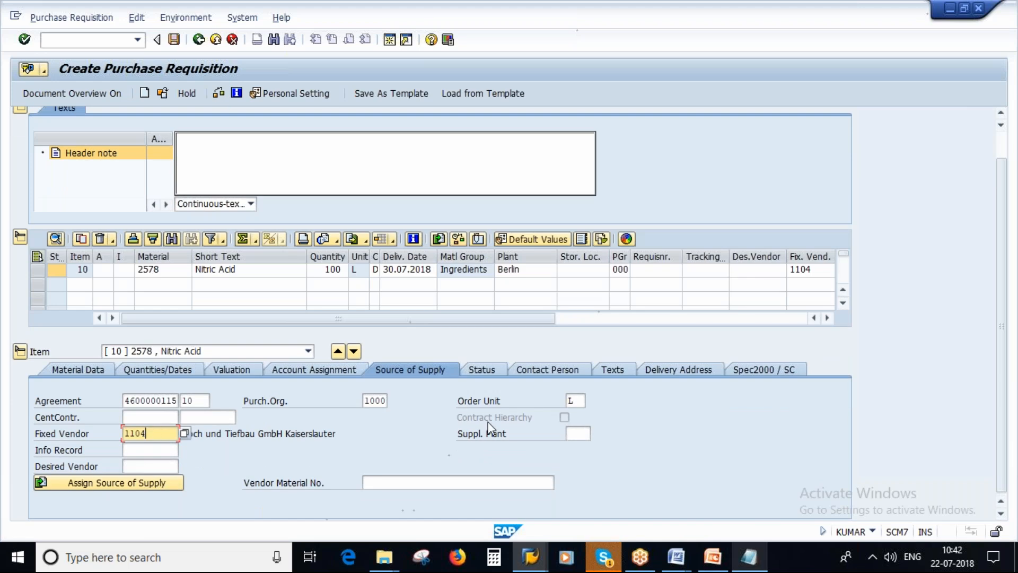
In Notepad, compare the minimum rating rule with the vendors' quota ratings and highlight vendor 1104's 40% share
{"action": "left_click", "coordinate": [748, 557]}
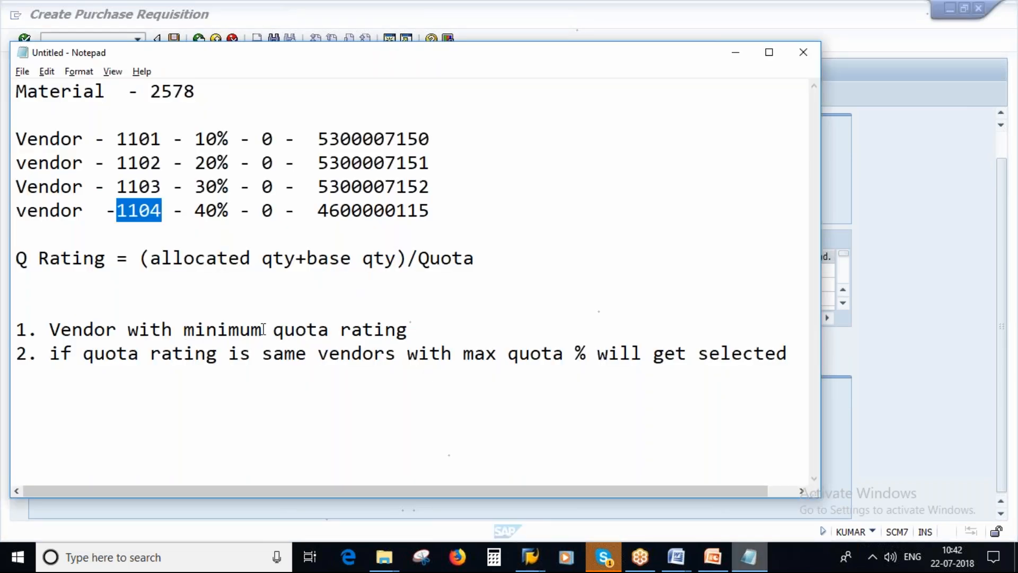
{"action": "left_click_drag", "start_coordinate": [410, 332], "coordinate": [340, 331]}
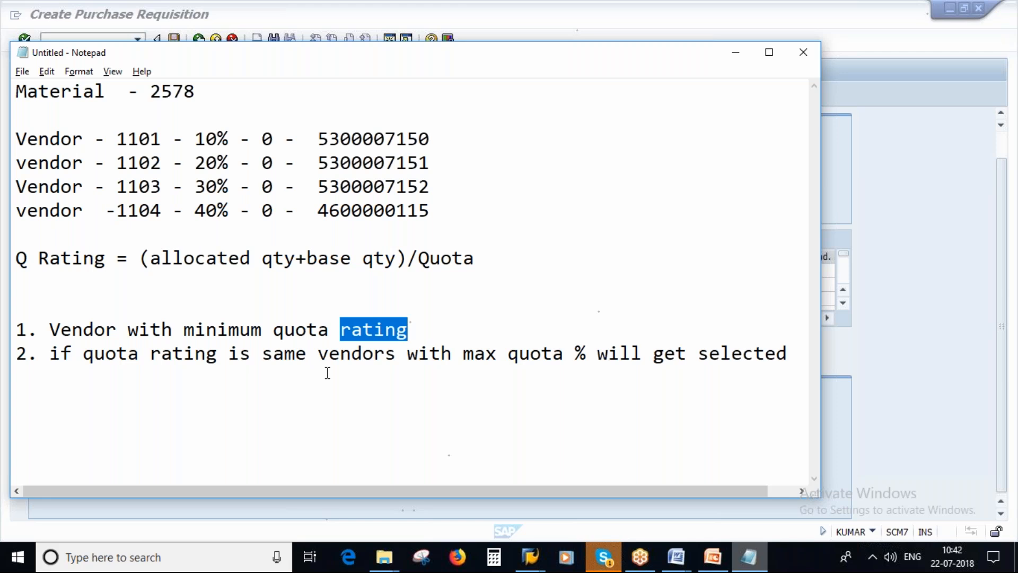
{"action": "left_click", "coordinate": [386, 328]}
{"action": "left_click", "coordinate": [272, 187]}
{"action": "left_click", "coordinate": [271, 210]}
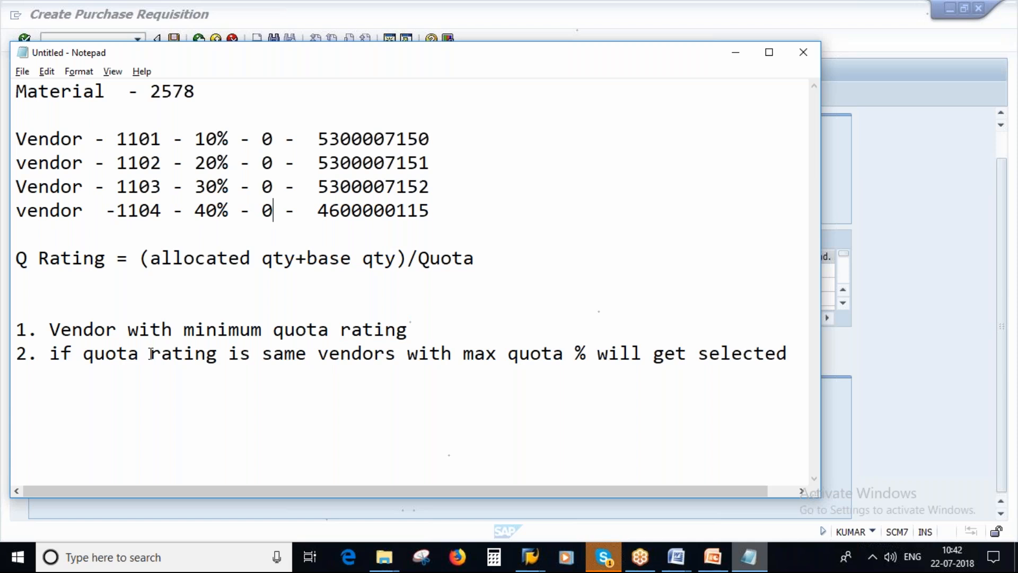
{"action": "left_click", "coordinate": [194, 210]}
{"action": "left_click_drag", "start_coordinate": [195, 210], "coordinate": [229, 210]}
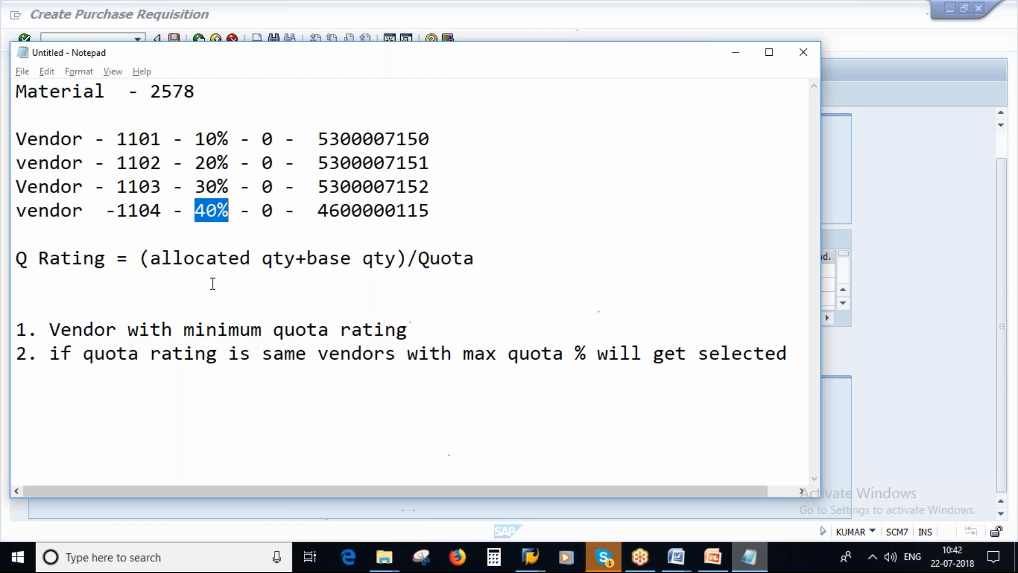
Switch to PowerPoint to view the quota rating example on the Source Determination slide
{"action": "key", "text": "alt+Tab"}
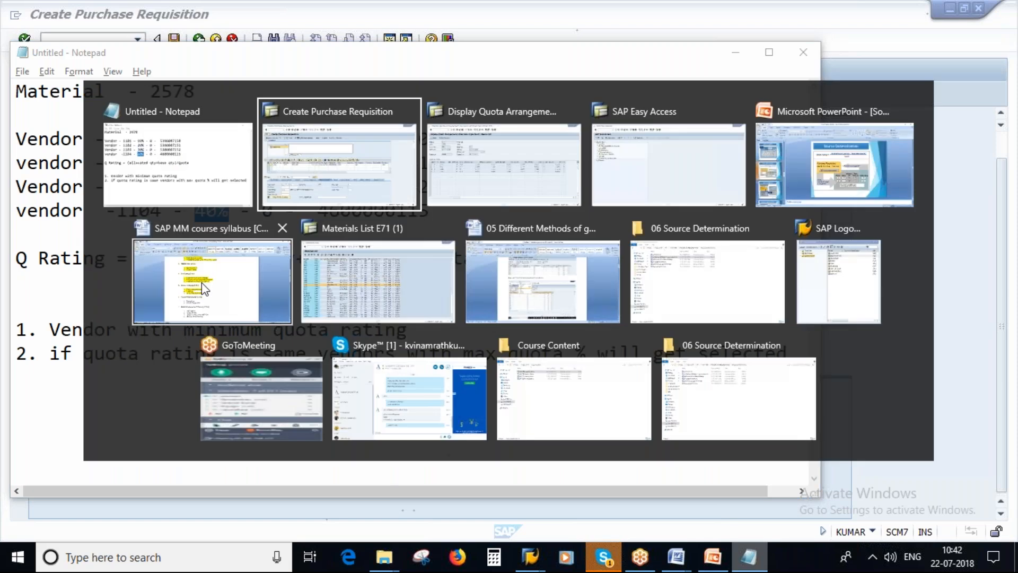
{"action": "key", "text": "alt+Tab"}
{"action": "key", "text": "alt+Tab"}
{"action": "key", "text": "alt+Tab"}
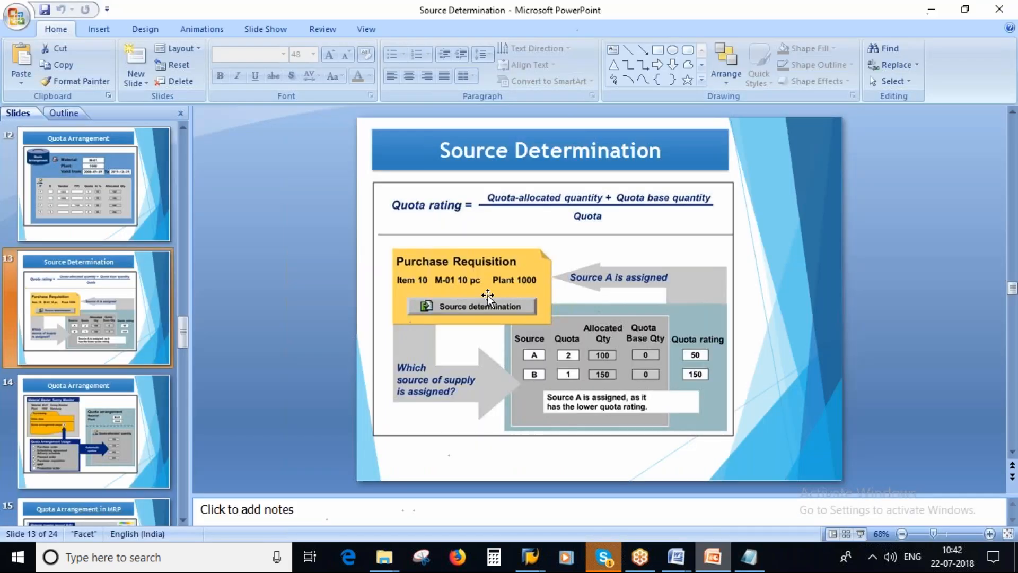
Bring up the Quota Arrangement slide that explains quota arrangement usage and the automatic update of allocated quantities
{"action": "left_click", "coordinate": [79, 375]}
{"action": "scroll", "coordinate": [80, 371], "scroll_direction": "down", "scroll_amount": 1}
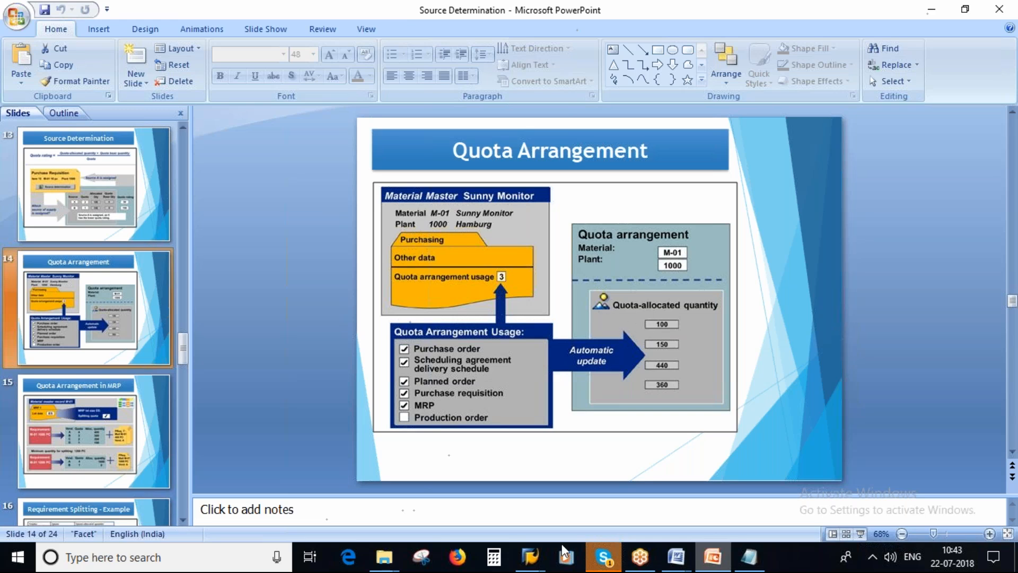
Switch to the SAP quota arrangement display for material 2578 and highlight the allocated quantity of vendor 1104
{"action": "mouse_move", "coordinate": [530, 557]}
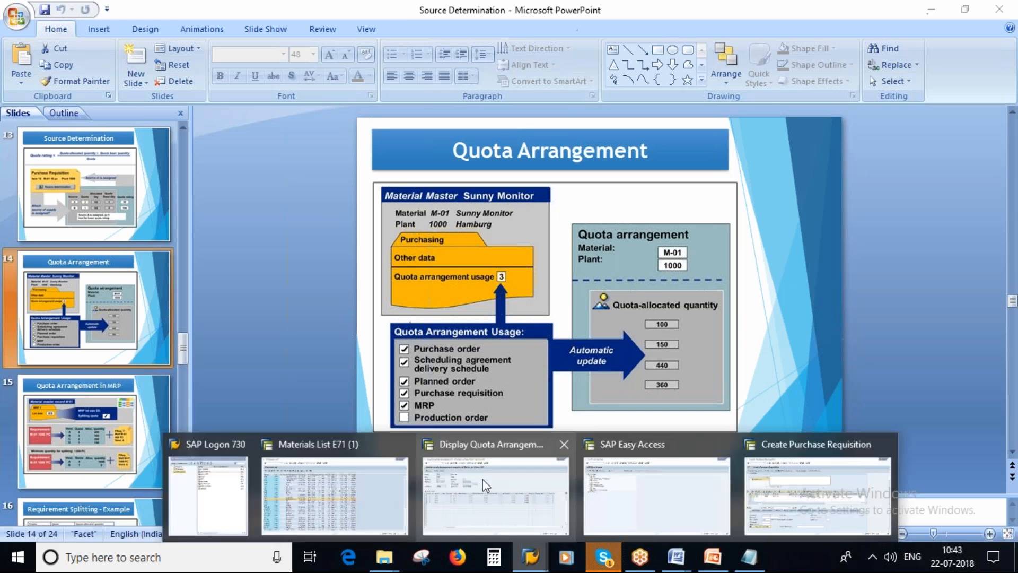
{"action": "left_click", "coordinate": [485, 485]}
{"action": "double_click", "coordinate": [318, 314]}
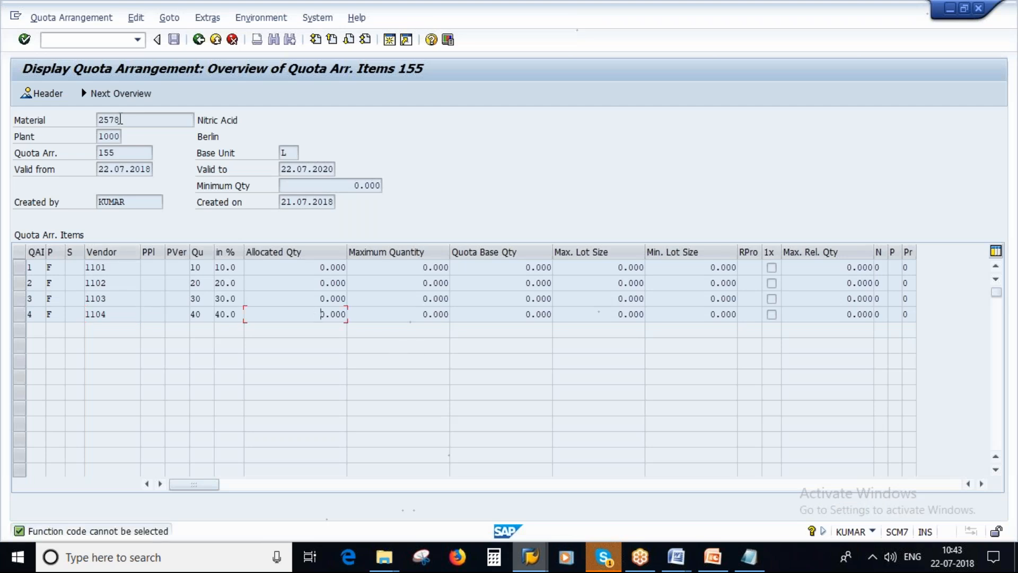
{"action": "double_click", "coordinate": [119, 120]}
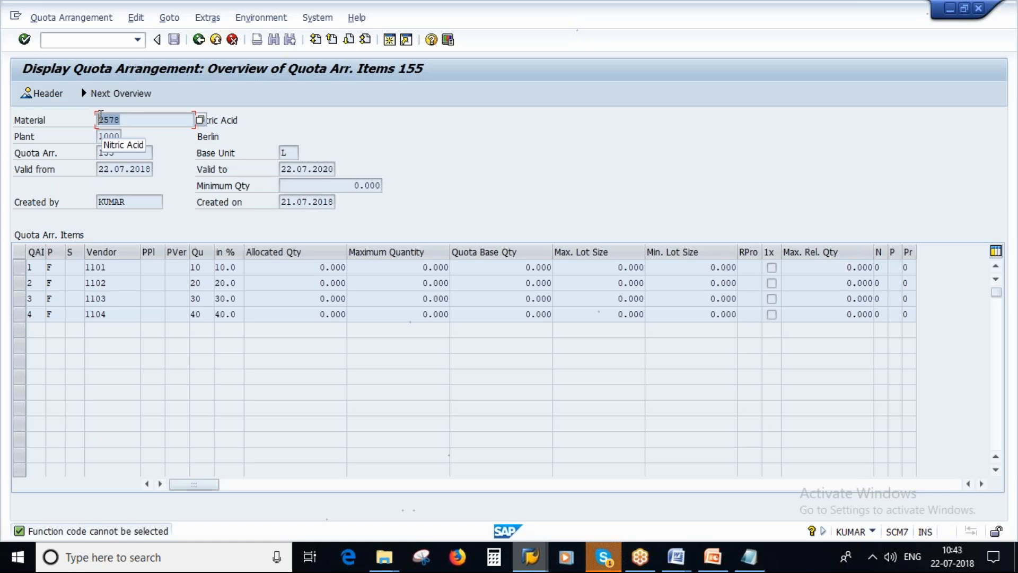
{"action": "double_click", "coordinate": [119, 314]}
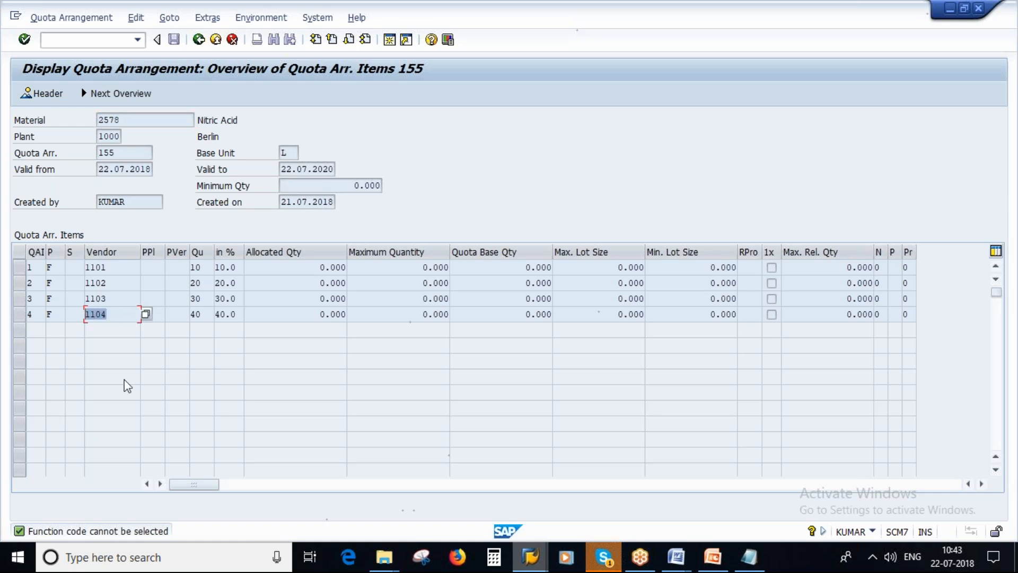
{"action": "double_click", "coordinate": [319, 314]}
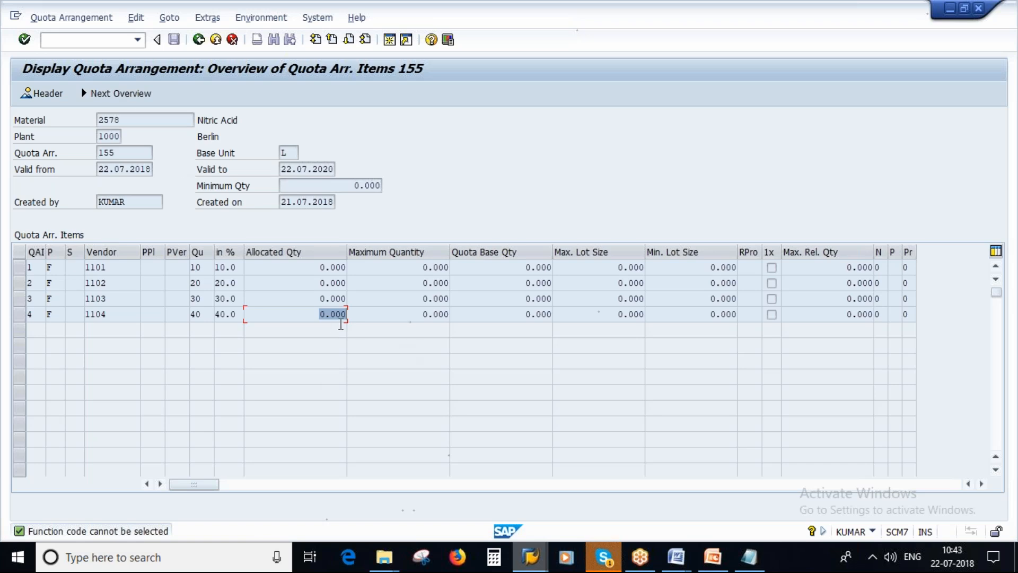
Return to PowerPoint and present the Quota Arrangement usage slide as a full-screen slide show
{"action": "left_click", "coordinate": [712, 556]}
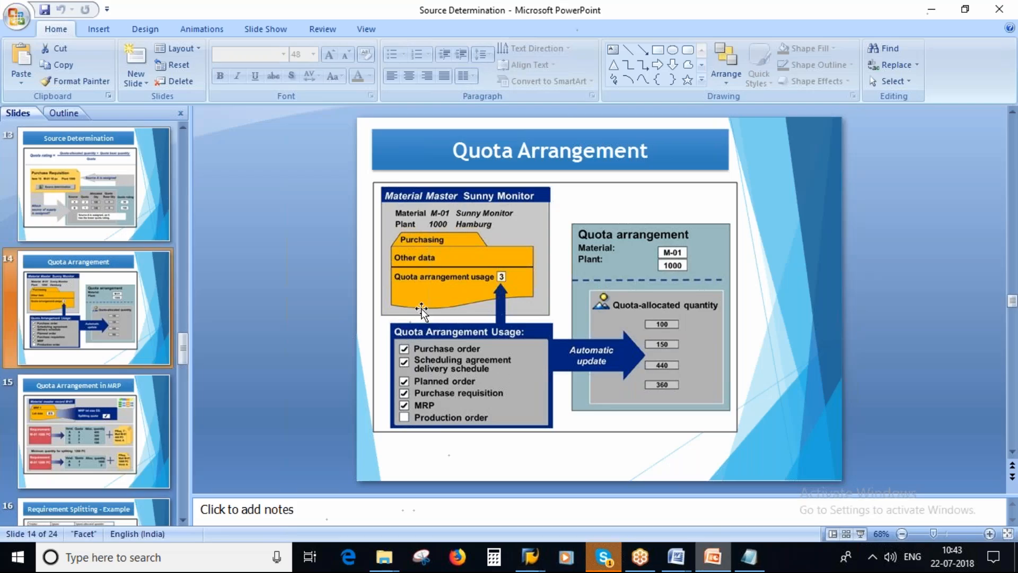
{"action": "left_click", "coordinate": [861, 534]}
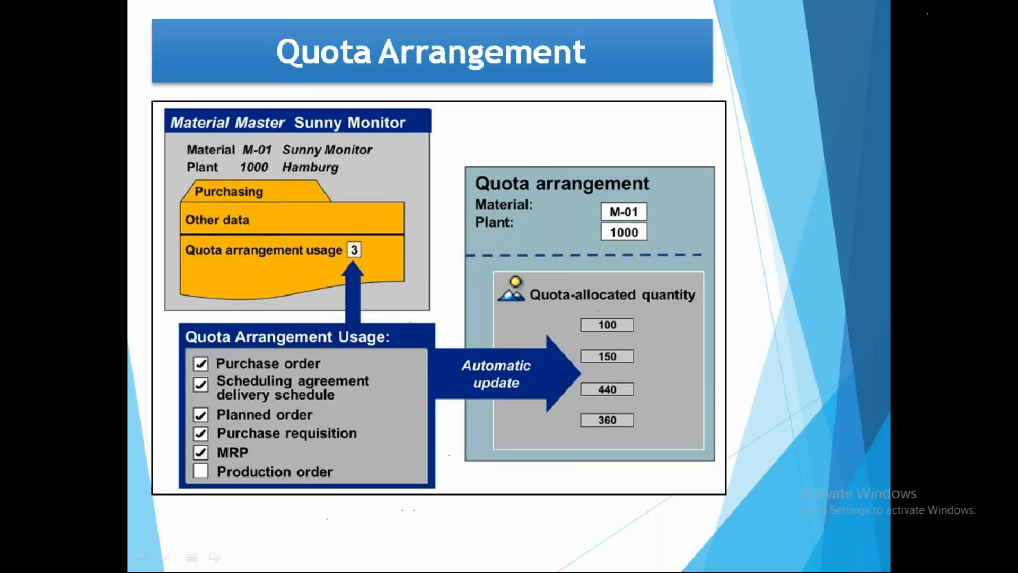
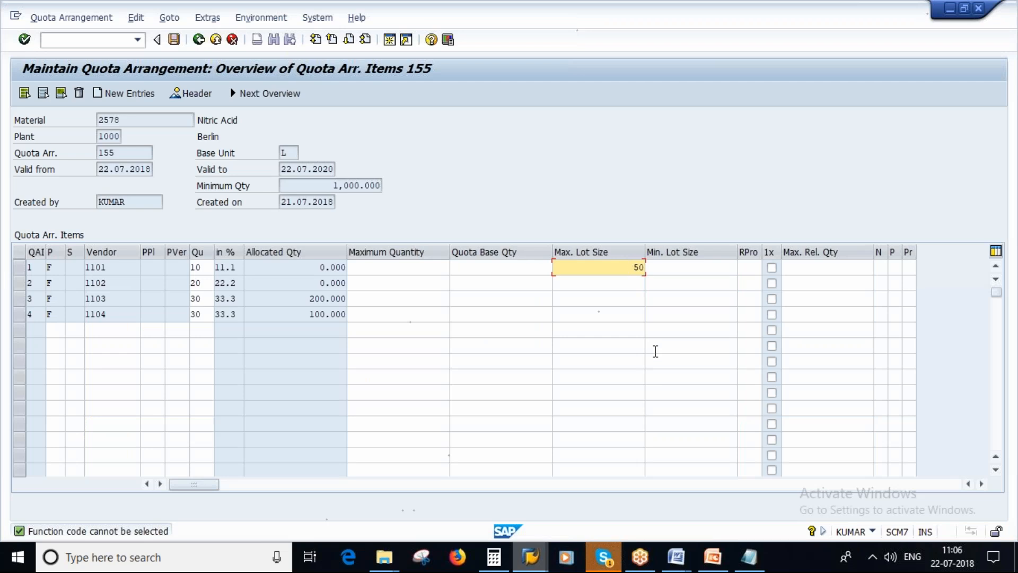
Leave the quota arrangement overview and collapse the Quota Arrangement and Master Data folders
{"action": "left_click", "coordinate": [174, 40]}
{"action": "key", "text": "F3"}
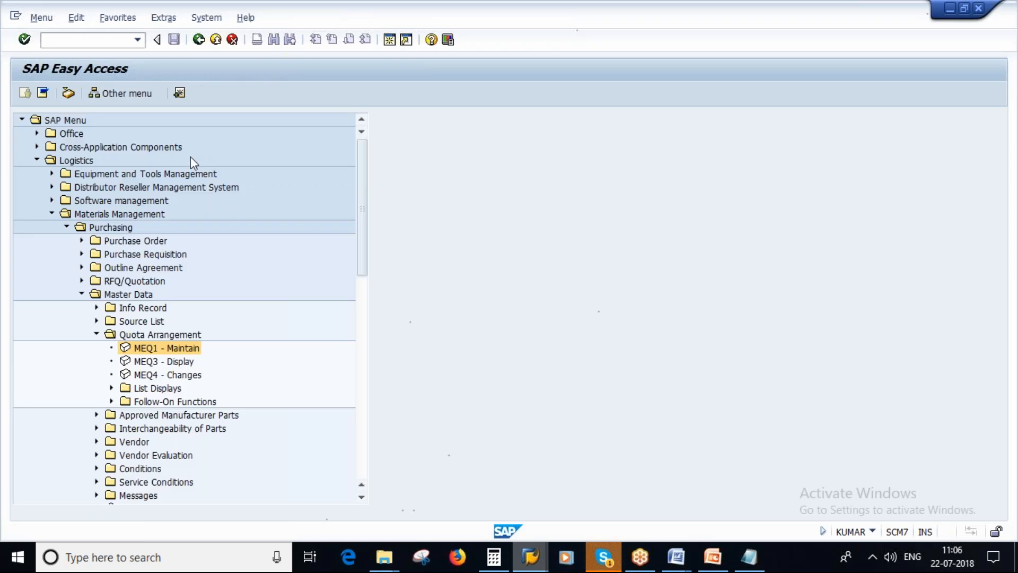
{"action": "left_click", "coordinate": [97, 335]}
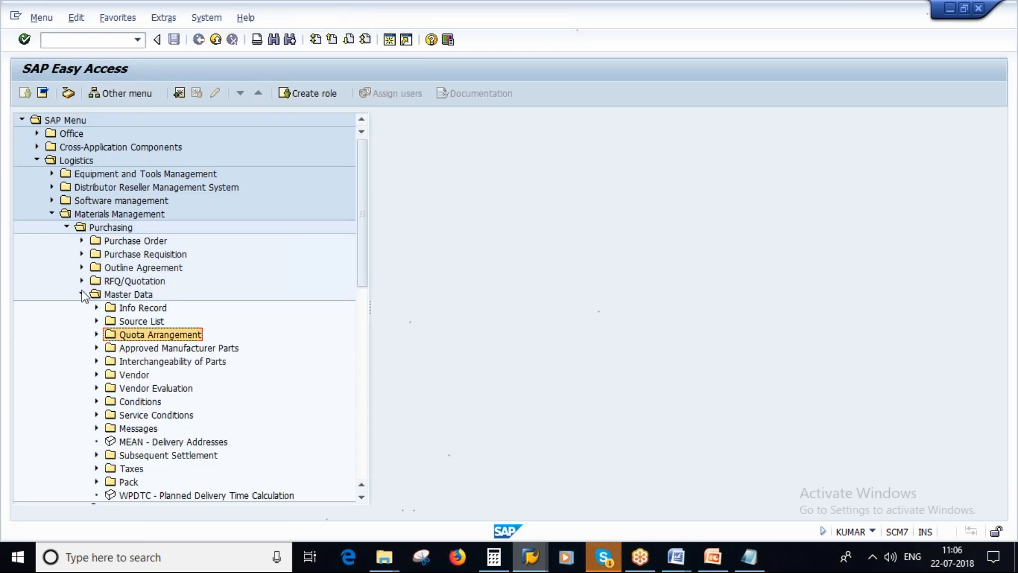
{"action": "left_click", "coordinate": [81, 294]}
Open the Create Info Record transaction and switch it to changing an existing info record, consulting the material in the Notepad notes
{"action": "left_click", "coordinate": [53, 40]}
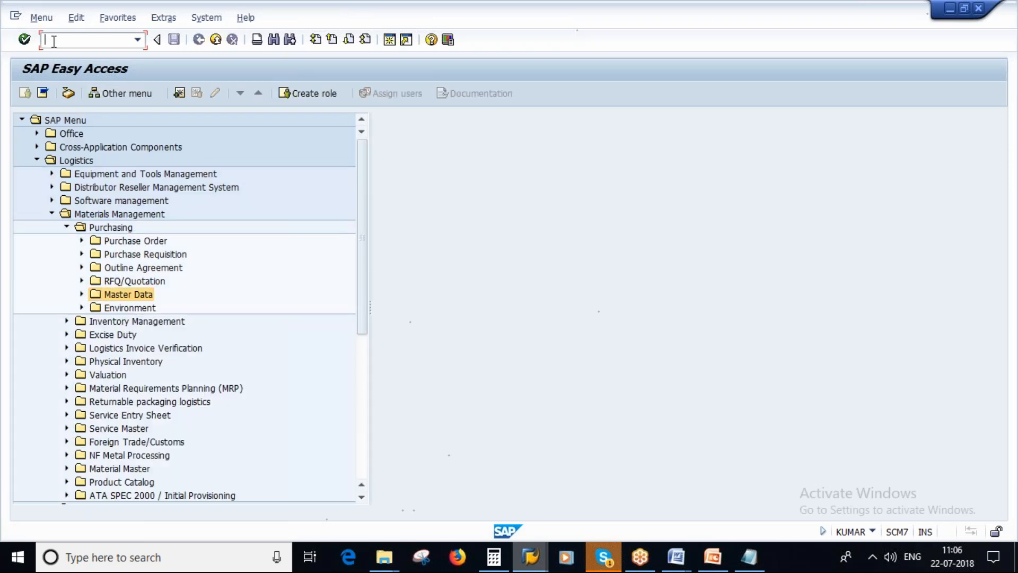
{"action": "type", "text": "me11"}
{"action": "key", "text": "Return"}
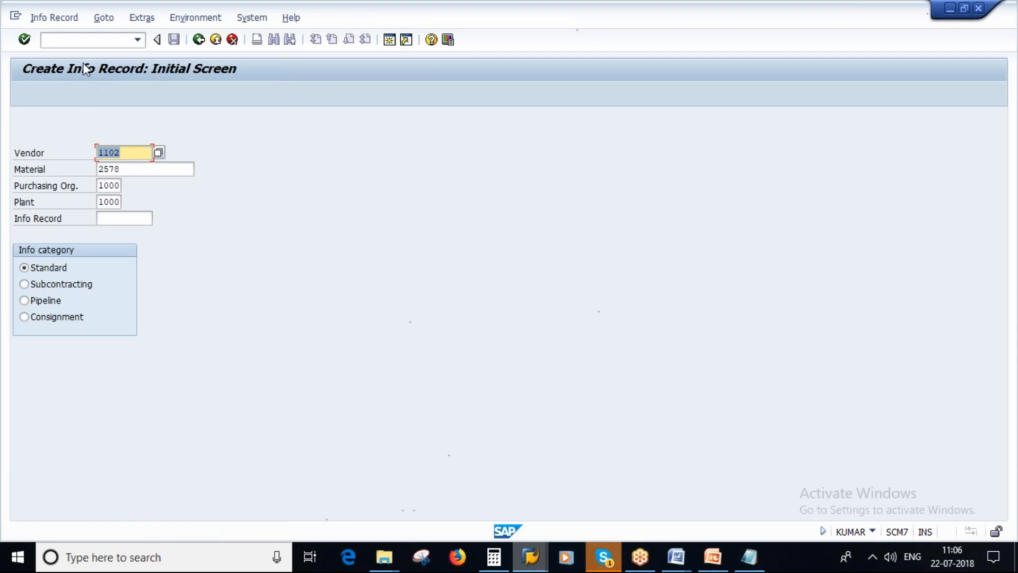
{"action": "left_click", "coordinate": [755, 561]}
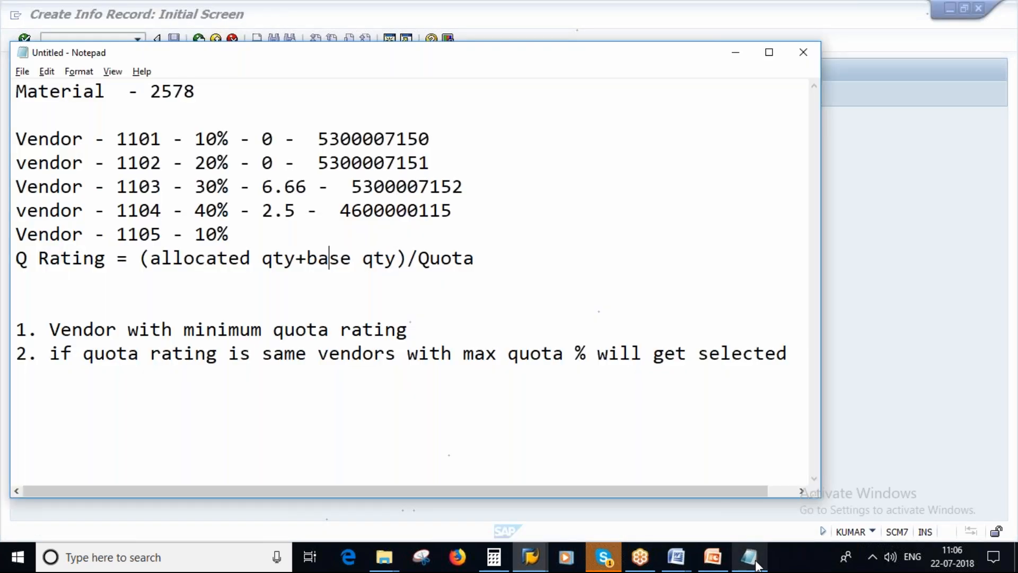
{"action": "left_click", "coordinate": [173, 95]}
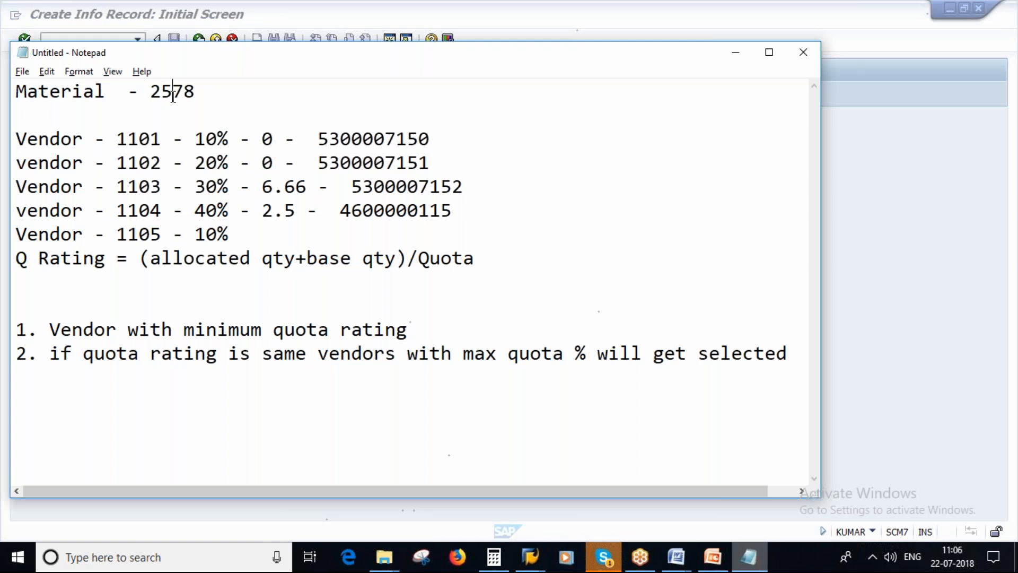
{"action": "key", "text": "alt+Tab"}
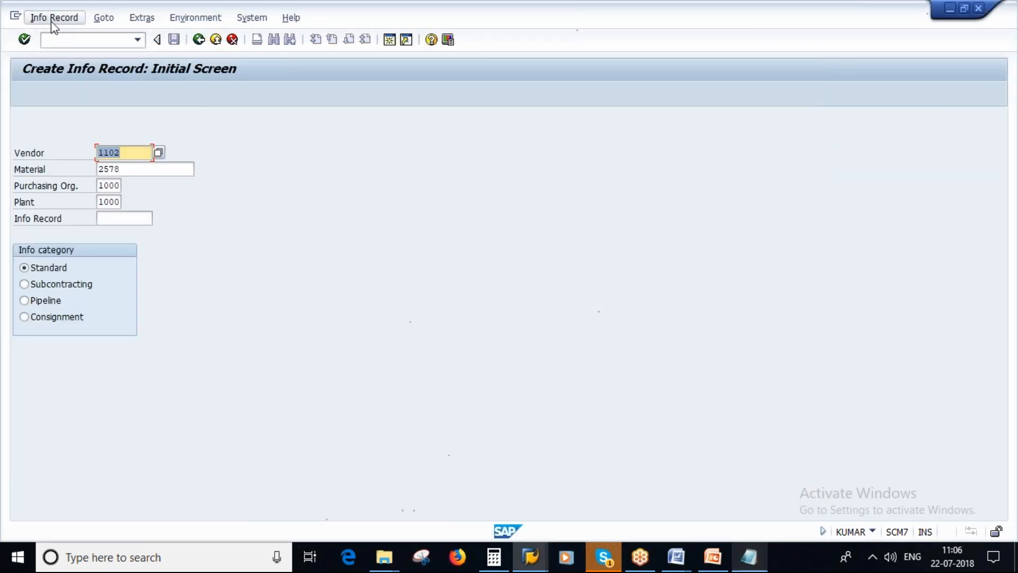
{"action": "left_click", "coordinate": [52, 20]}
{"action": "left_click", "coordinate": [56, 69]}
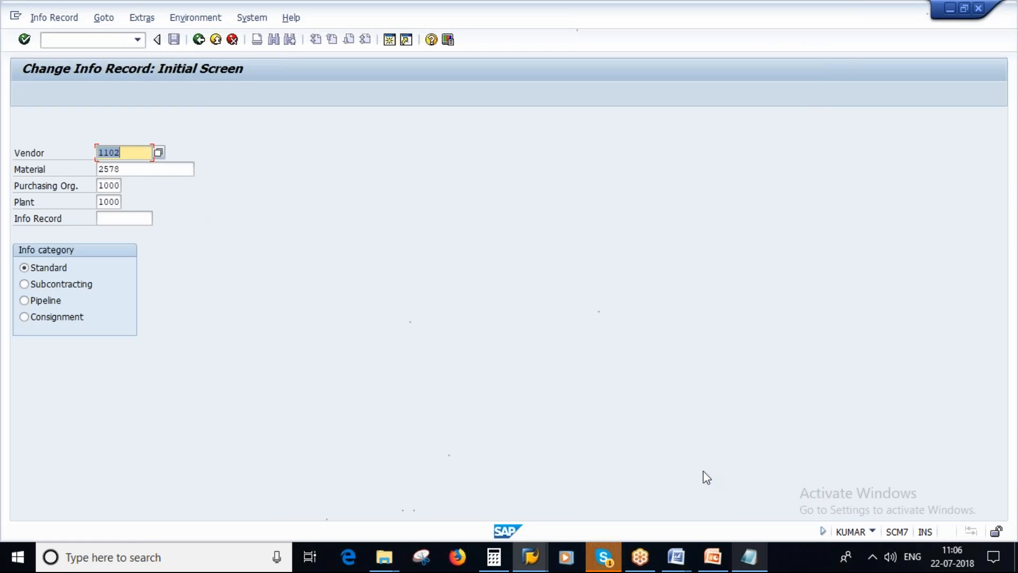
Open the info record of vendor 1101 for material 2578, purchasing organization 1000 and plant 1000, and mark it as Regular Vendor
{"action": "left_click", "coordinate": [755, 559]}
{"action": "key", "text": "alt+Tab"}
{"action": "left_click", "coordinate": [758, 561]}
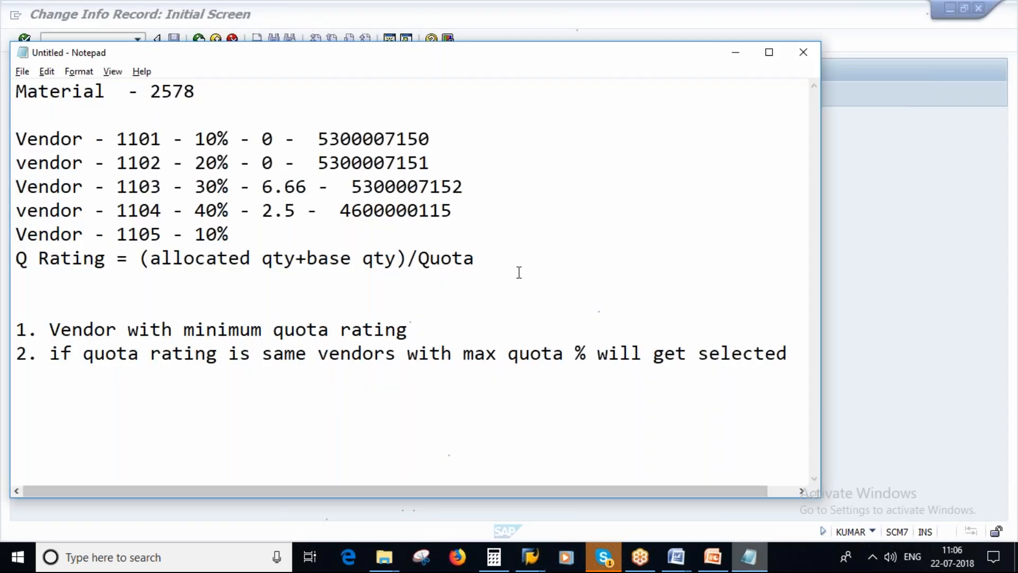
{"action": "key", "text": "alt+Tab"}
{"action": "key", "text": "Return"}
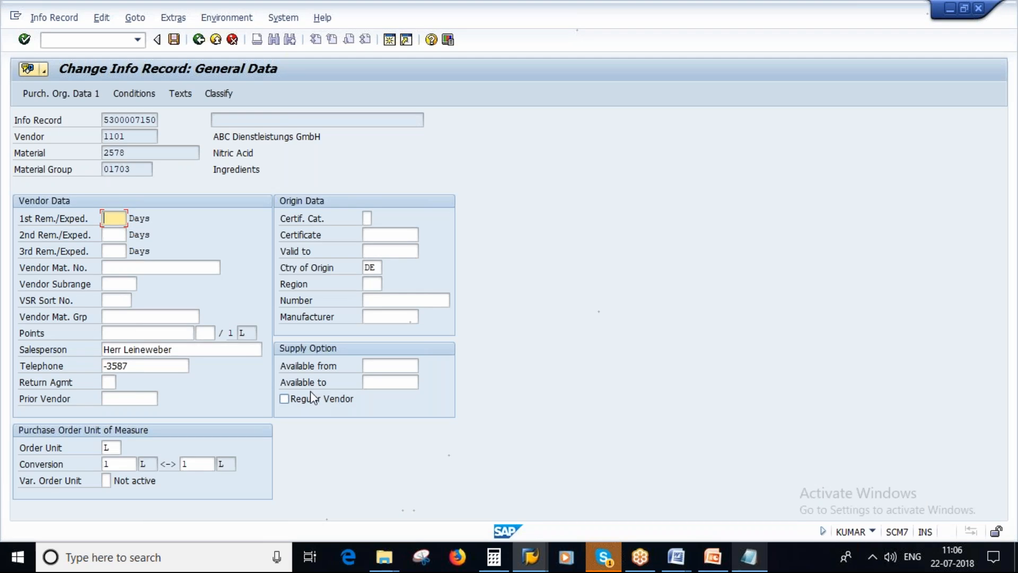
{"action": "left_click", "coordinate": [284, 398]}
Switch to the Notepad notes and replace the Vendor 1105 line with blank lines above the Q Rating formula
{"action": "left_click", "coordinate": [746, 565]}
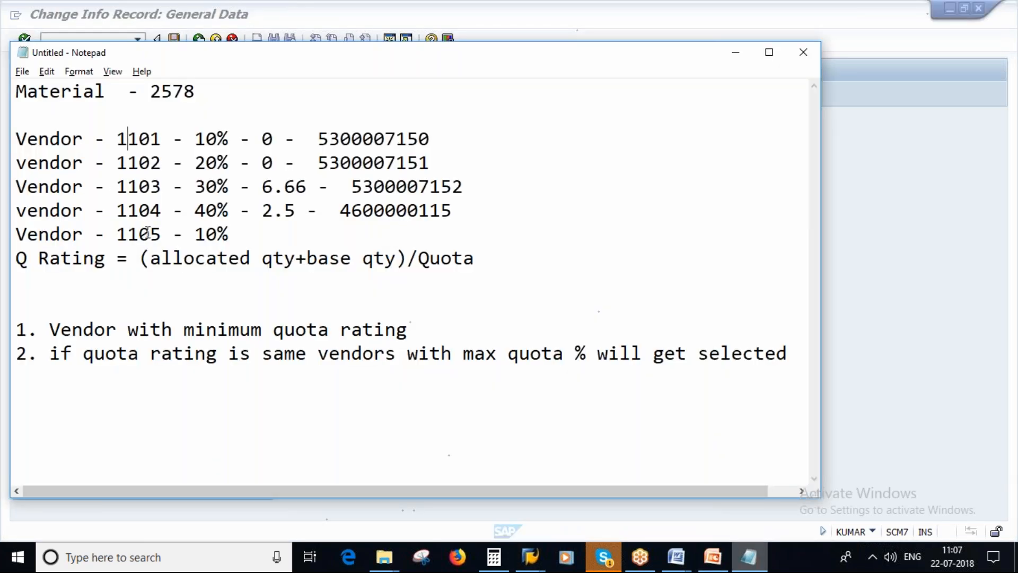
{"action": "double_click", "coordinate": [246, 237]}
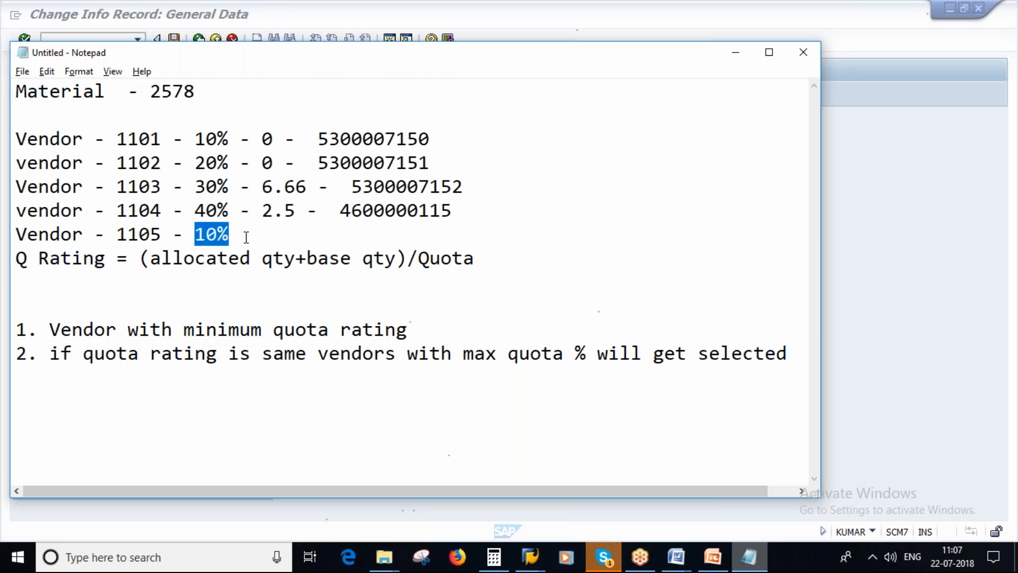
{"action": "key", "text": "Return"}
{"action": "key", "text": "Up"}
{"action": "key", "text": "Delete"}
{"action": "key", "text": "Delete"}
{"action": "key", "text": "Delete"}
{"action": "key", "text": "Delete"}
{"action": "key", "text": "Delete"}
{"action": "key", "text": "Delete"}
{"action": "key", "text": "Delete"}
{"action": "key", "text": "Delete"}
{"action": "key", "text": "Delete"}
{"action": "key", "text": "Delete"}
{"action": "key", "text": "Delete"}
{"action": "key", "text": "Delete"}
{"action": "key", "text": "Delete"}
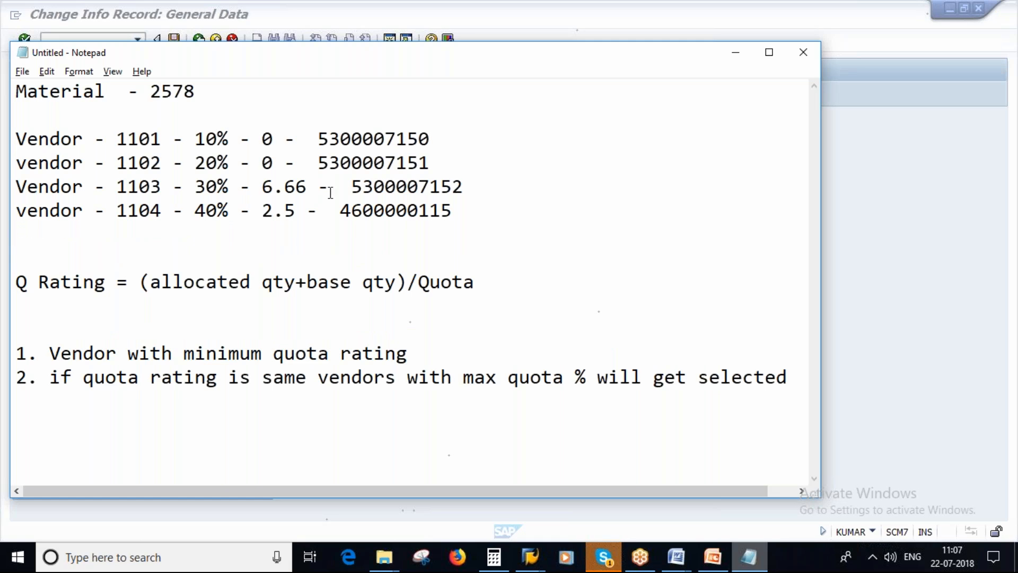
Append "- Regular vendor" to the vendor 1101 line in the notes
{"action": "left_click", "coordinate": [445, 139]}
{"action": "type", "text": "- R"}
{"action": "key", "text": "Caps_Lock"}
{"action": "type", "text": "egular"}
{"action": "key", "text": "Caps_Lock"}
{"action": "key", "text": "Caps_Lock"}
{"action": "type", "text": "vendor"}
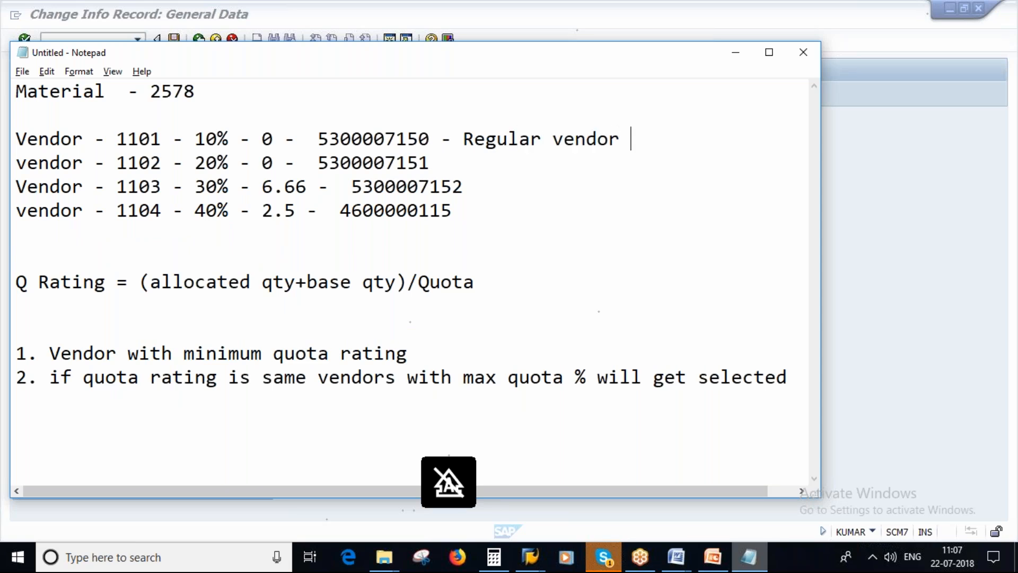
Add the note "No SL" between the vendor list and the Q Rating formula, followed by line breaks
{"action": "left_click", "coordinate": [56, 249]}
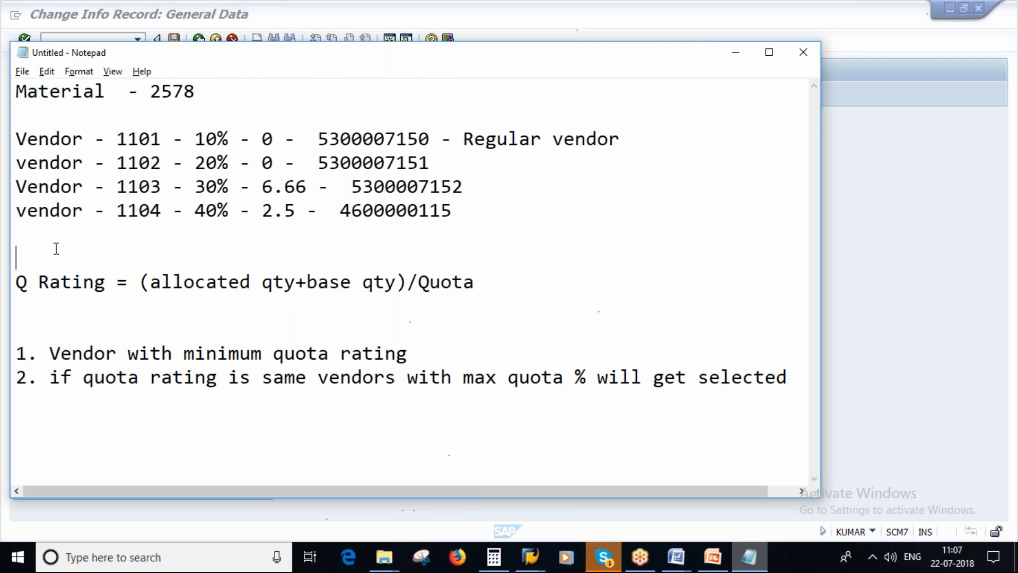
{"action": "key", "text": "Caps_Lock"}
{"action": "key", "text": "Delete"}
{"action": "type", "text": "N"}
{"action": "key", "text": "Caps_Lock"}
{"action": "type", "text": "o"}
{"action": "key", "text": "Caps_Lock"}
{"action": "type", "text": "SL"}
{"action": "key", "text": "Return"}
{"action": "key", "text": "Return"}
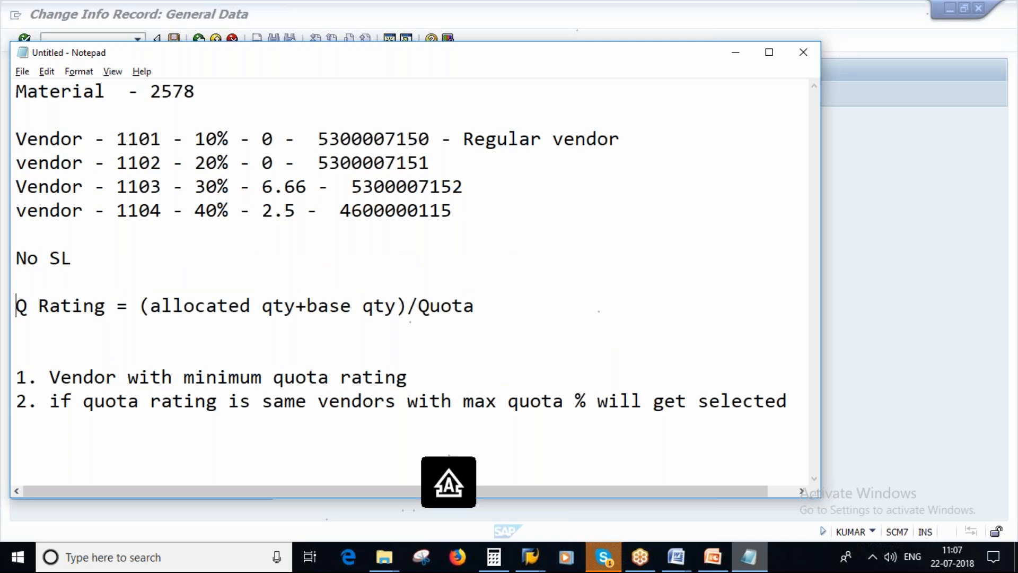
Add the line "NO Quota Arrangement" below the "No SL" note
{"action": "type", "text": "NO"}
{"action": "key", "text": "Caps_Lock"}
{"action": "type", "text": "q"}
{"action": "key", "text": "BackSpace"}
{"action": "key", "text": "Caps_Lock"}
{"action": "type", "text": "Q"}
{"action": "key", "text": "Caps_Lock"}
{"action": "type", "text": "uota"}
{"action": "key", "text": "Caps_Lock"}
{"action": "type", "text": "A"}
{"action": "key", "text": "Caps_Lock"}
{"action": "type", "text": "rrangement"}
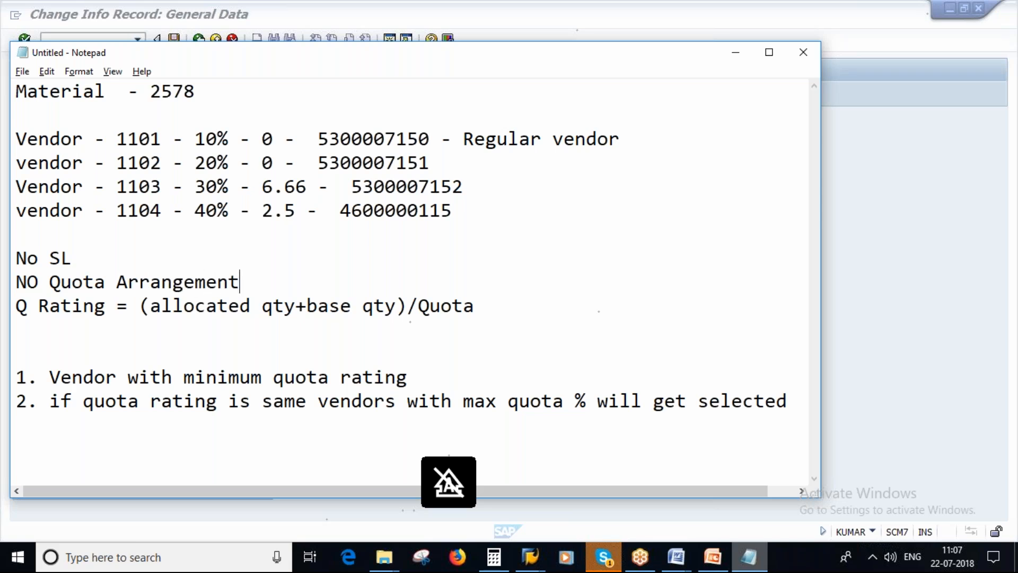
{"action": "key", "text": "Return"}
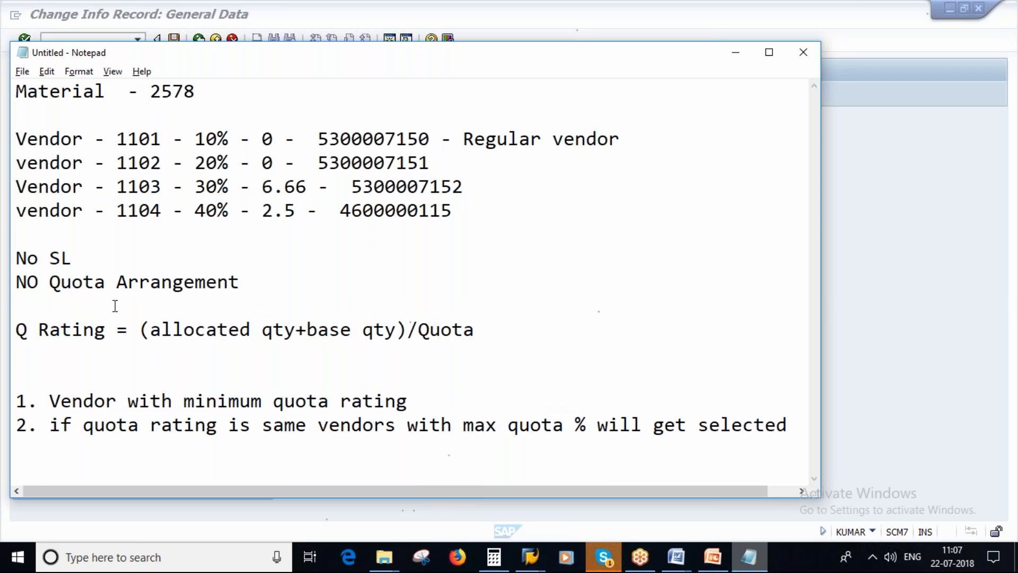
Highlight the four vendor numbers in turn and the "Regular vendor" remark beside vendor 1101 in the notes
{"action": "left_click_drag", "start_coordinate": [117, 139], "coordinate": [95, 139]}
{"action": "left_click", "coordinate": [122, 162]}
{"action": "double_click", "coordinate": [119, 185]}
{"action": "left_click", "coordinate": [121, 213]}
{"action": "double_click", "coordinate": [130, 186]}
{"action": "double_click", "coordinate": [130, 210]}
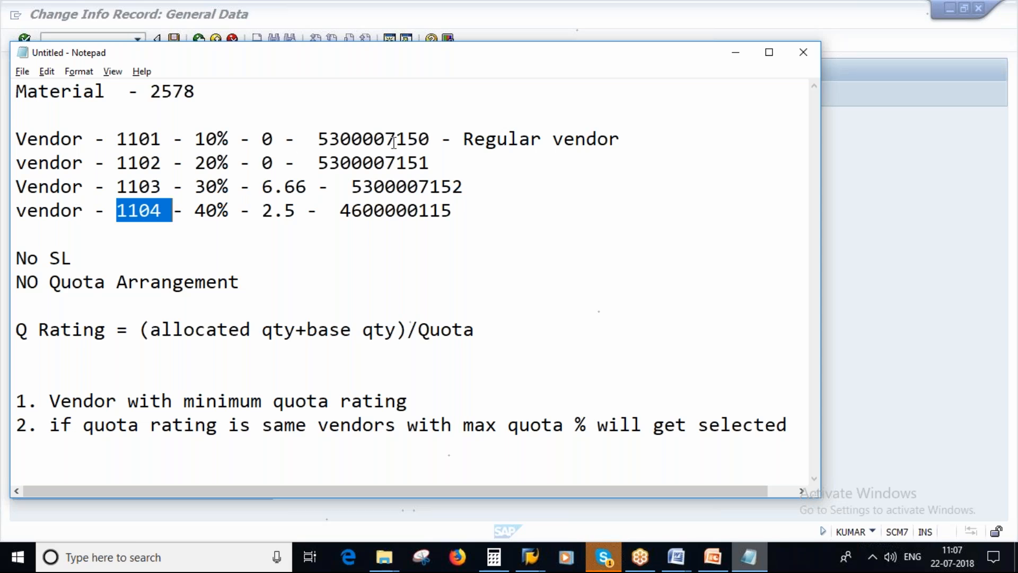
{"action": "left_click", "coordinate": [163, 140]}
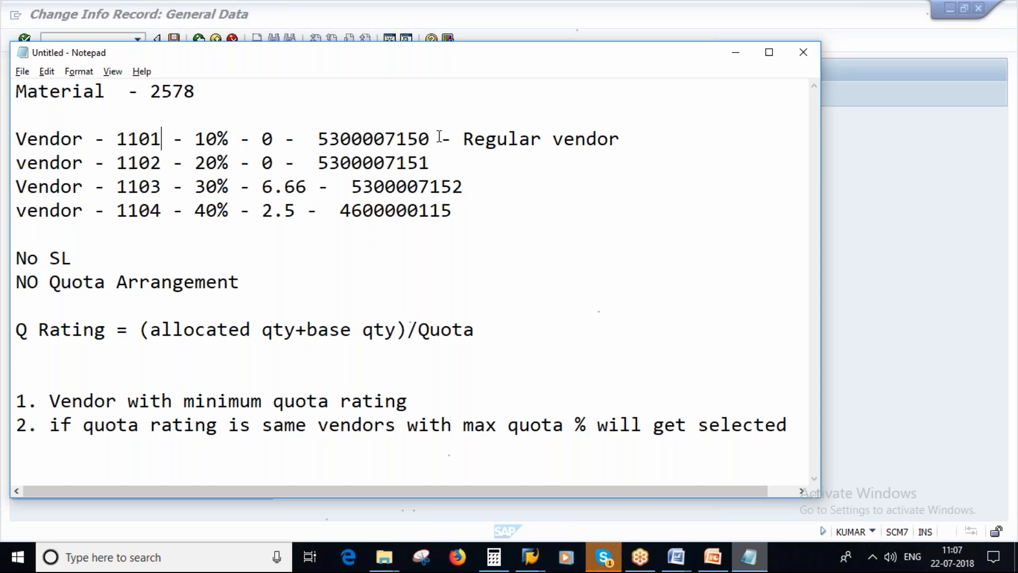
{"action": "left_click_drag", "start_coordinate": [462, 137], "coordinate": [525, 137]}
{"action": "left_click_drag", "start_coordinate": [597, 138], "coordinate": [608, 139]}
{"action": "left_click", "coordinate": [625, 142]}
Check the Regular Vendor flag in the SAP info record and switch to PowerPoint to view the Regular Vendor slide
{"action": "left_click", "coordinate": [531, 557]}
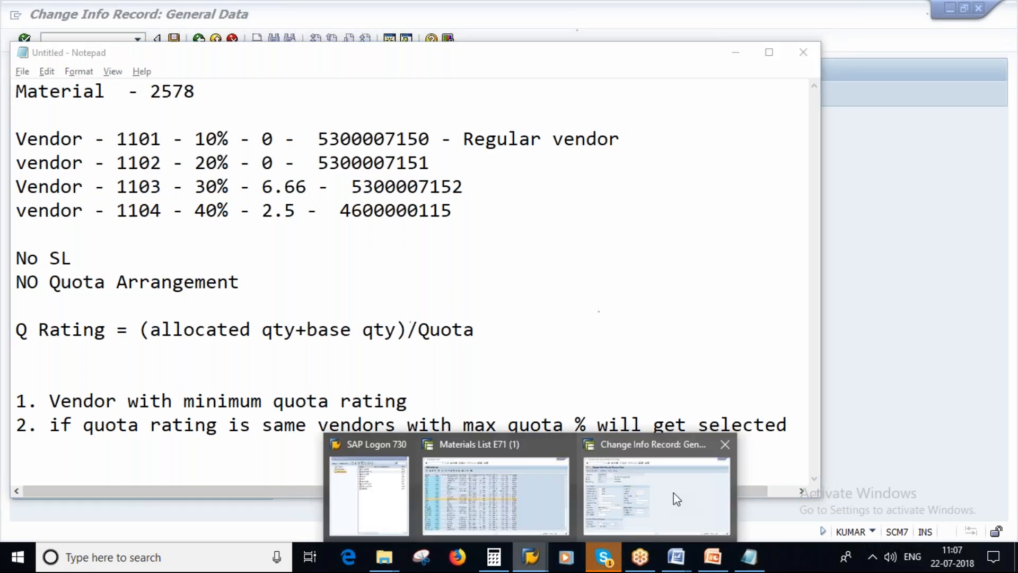
{"action": "left_click", "coordinate": [676, 499]}
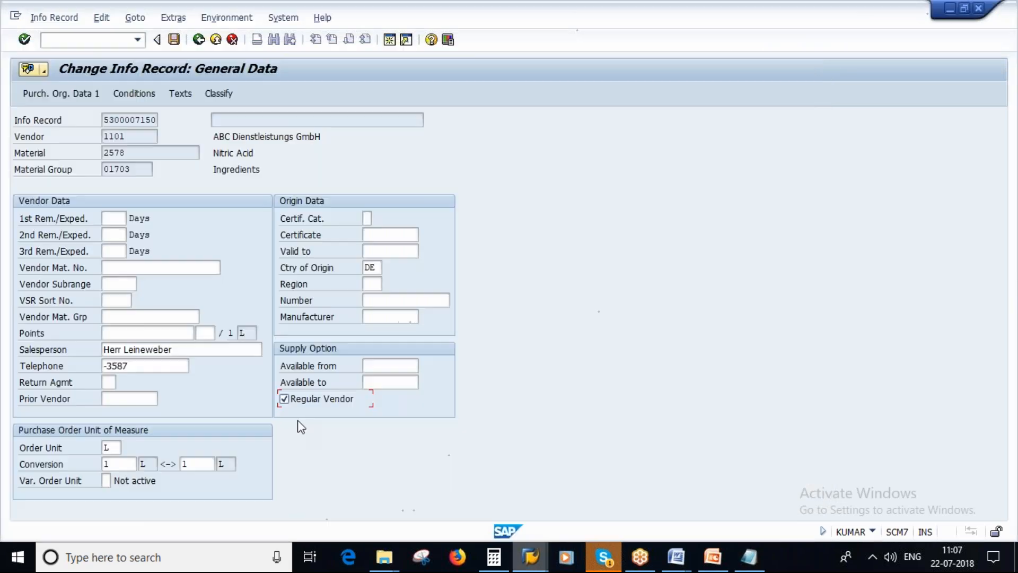
{"action": "left_click", "coordinate": [714, 557]}
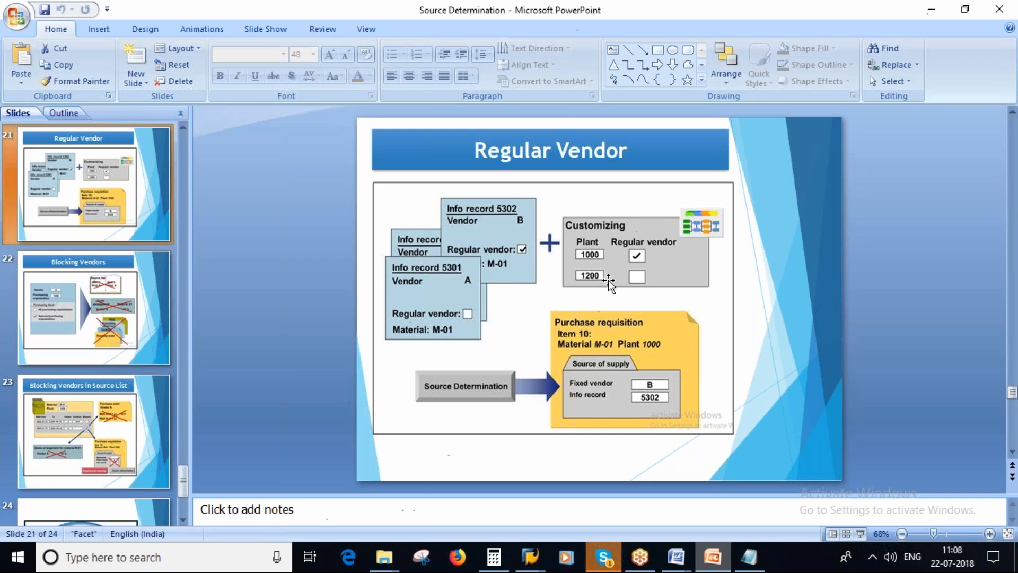
Switch back to SAP, leave the info record and open the SAP Reference IMG through the spro transaction
{"action": "left_click", "coordinate": [530, 558]}
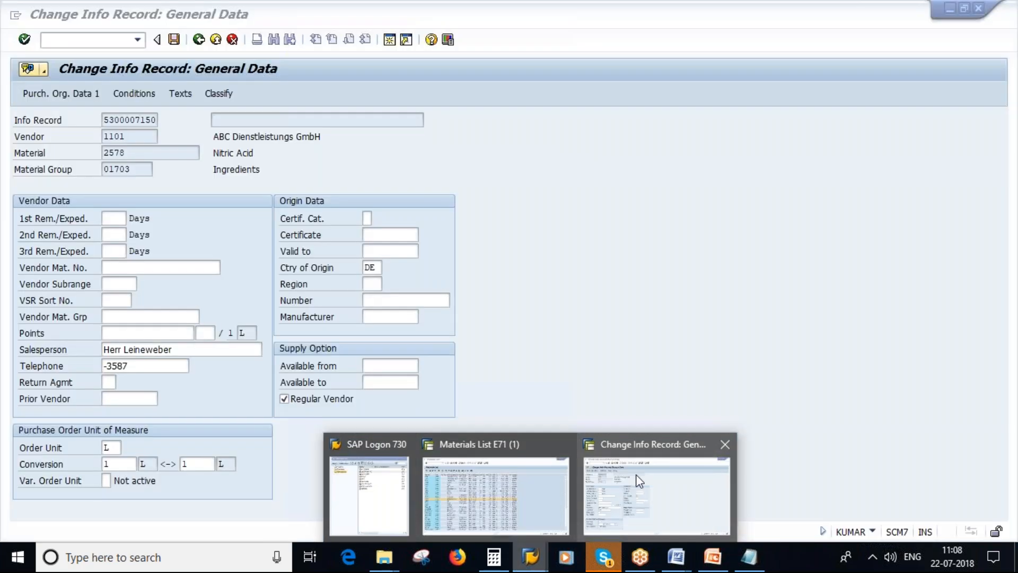
{"action": "left_click", "coordinate": [640, 481]}
{"action": "key", "text": "F3"}
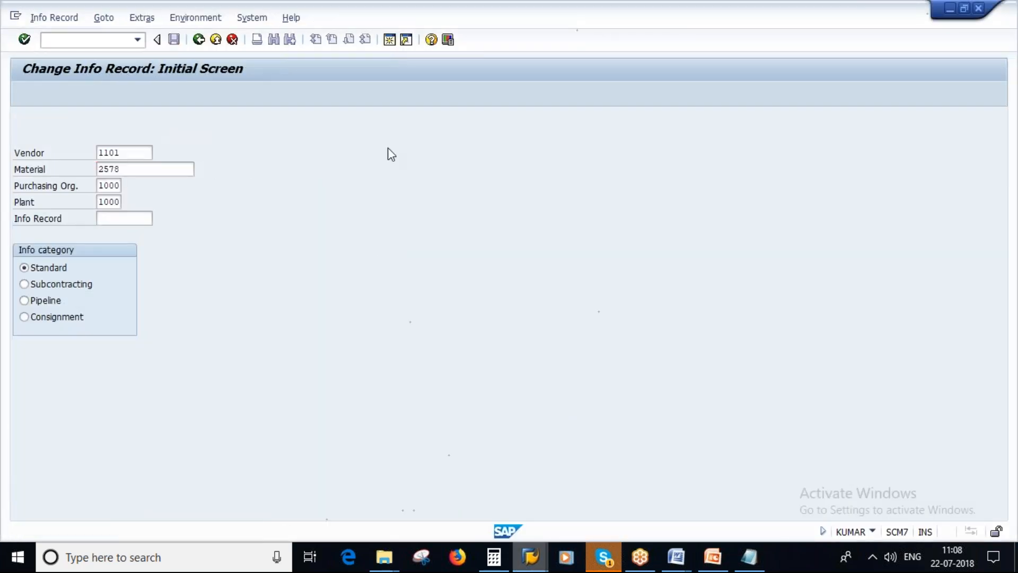
{"action": "key", "text": "F3"}
{"action": "type", "text": "spro"}
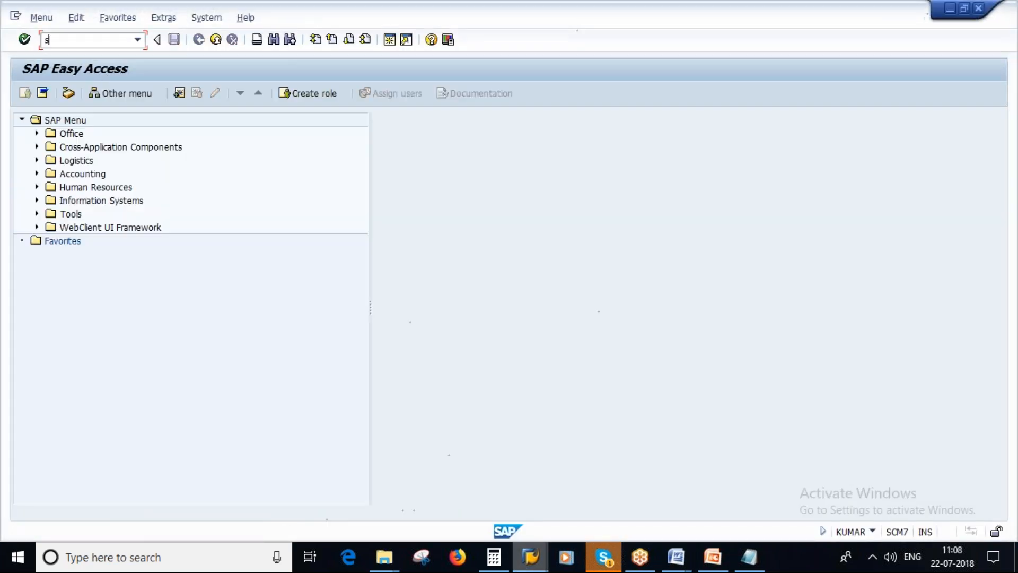
{"action": "key", "text": "Return"}
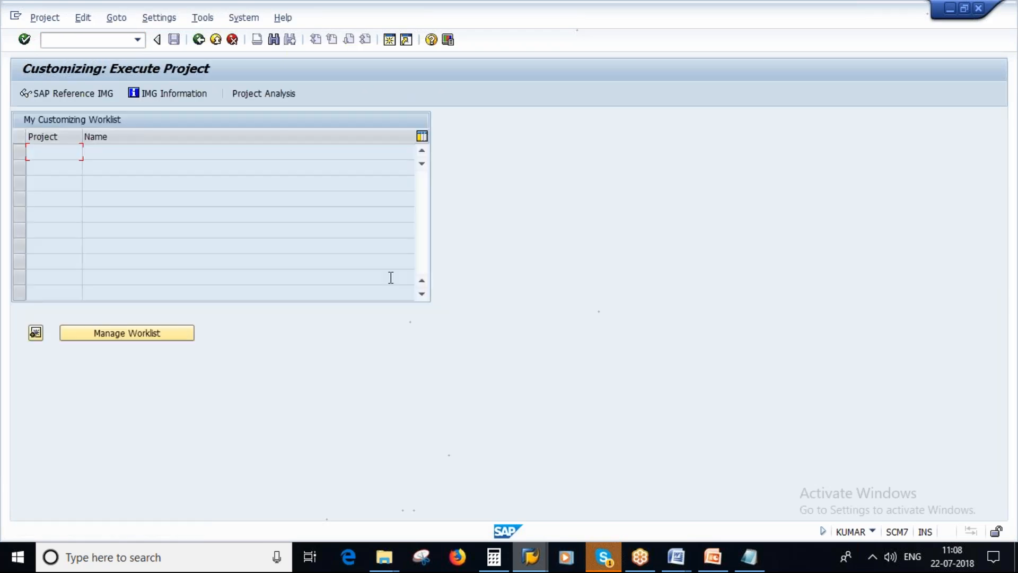
{"action": "key", "text": "F5"}
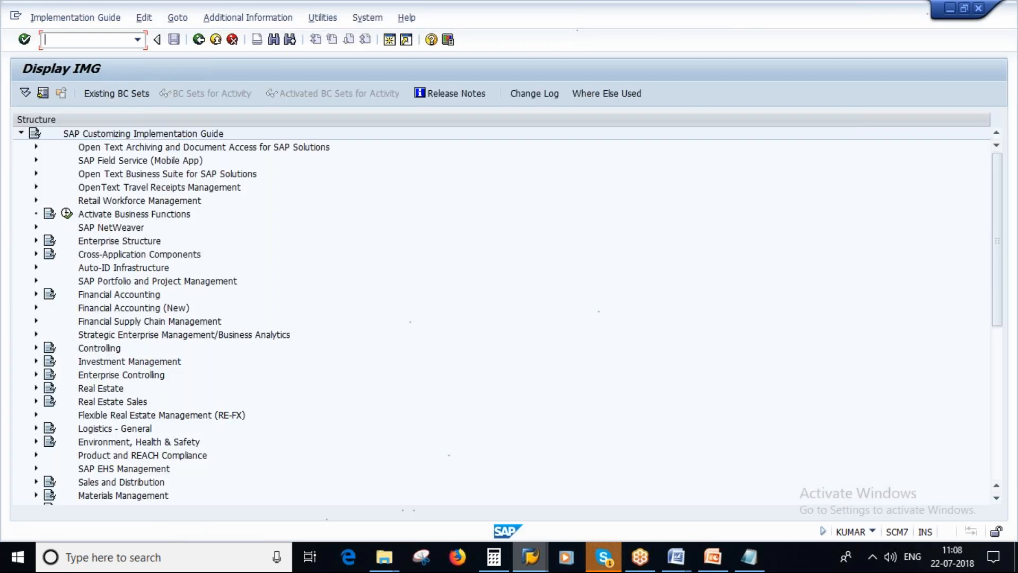
Expand the Purchasing settings under Materials Management in the IMG structure
{"action": "scroll", "coordinate": [423, 445], "scroll_direction": "down", "scroll_amount": 5}
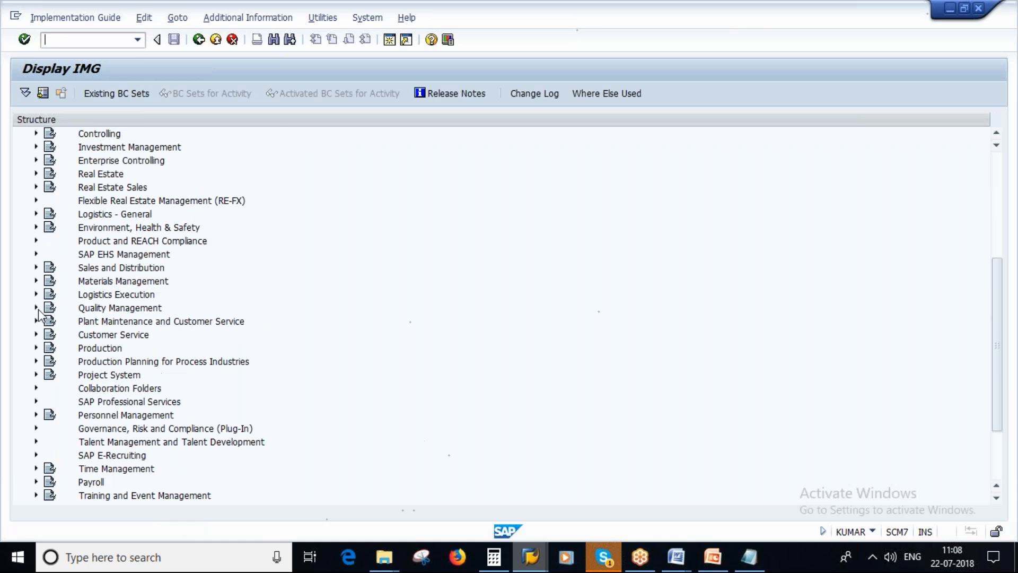
{"action": "left_click", "coordinate": [36, 281]}
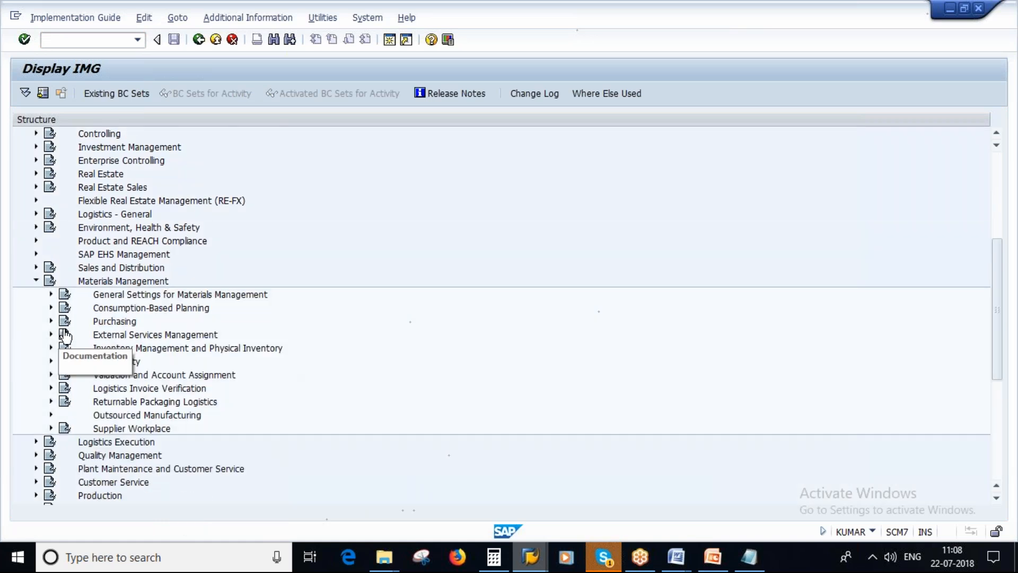
{"action": "left_click", "coordinate": [51, 321]}
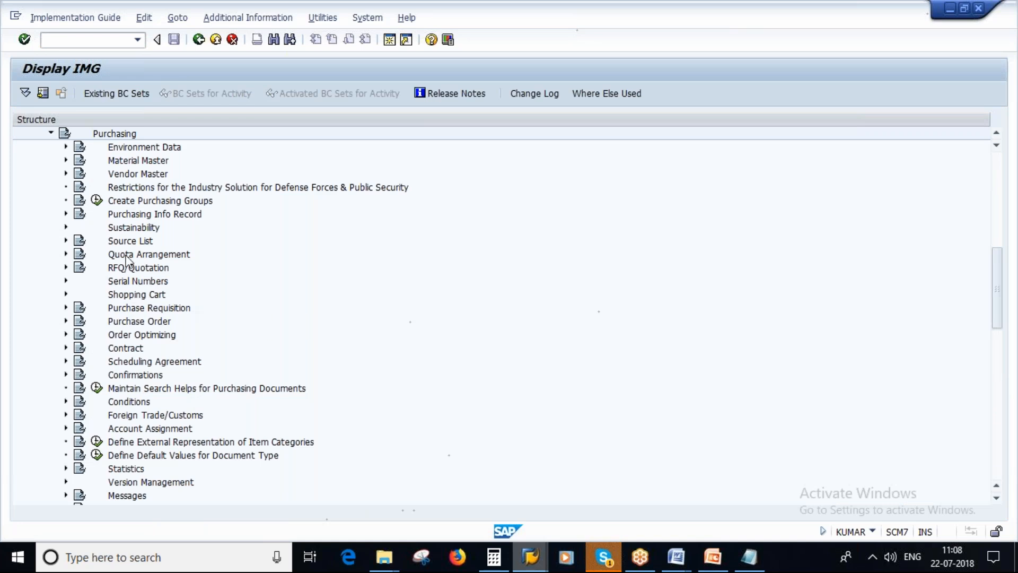
Look through the Purchasing Info Record, Purchase Requisition and Quota Arrangement nodes for the regular vendor setting
{"action": "left_click", "coordinate": [66, 214]}
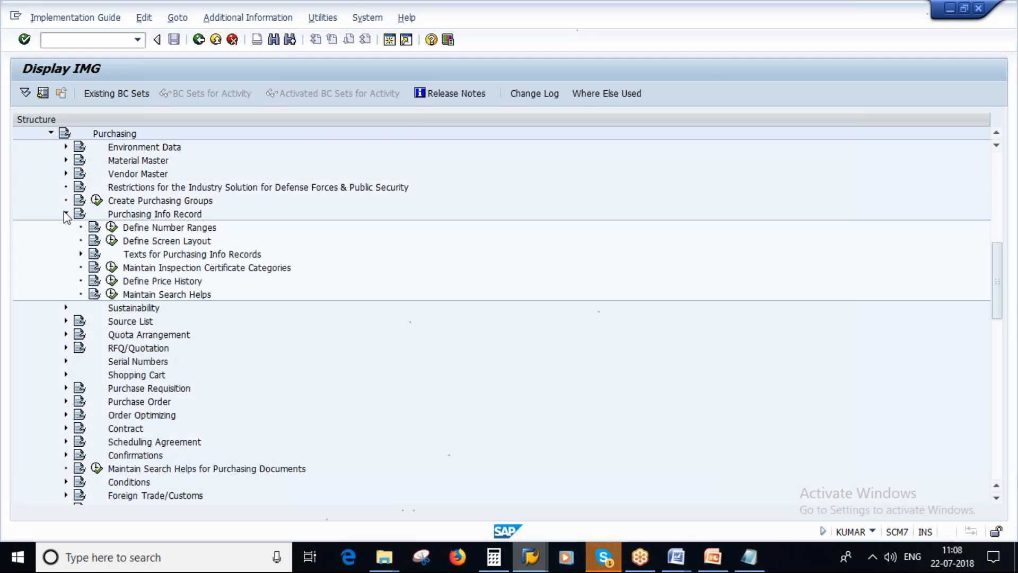
{"action": "left_click", "coordinate": [64, 214]}
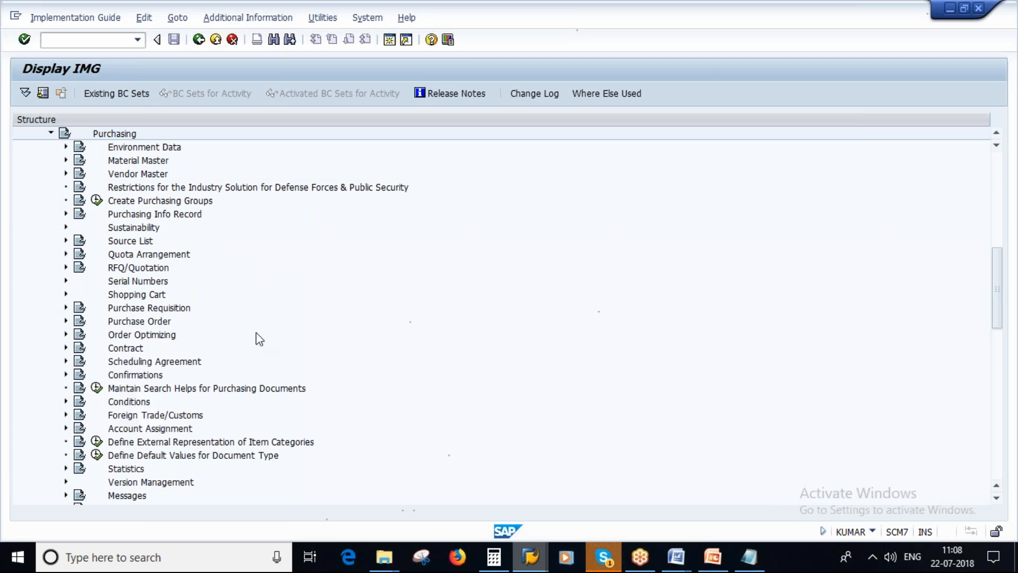
{"action": "left_click", "coordinate": [66, 307]}
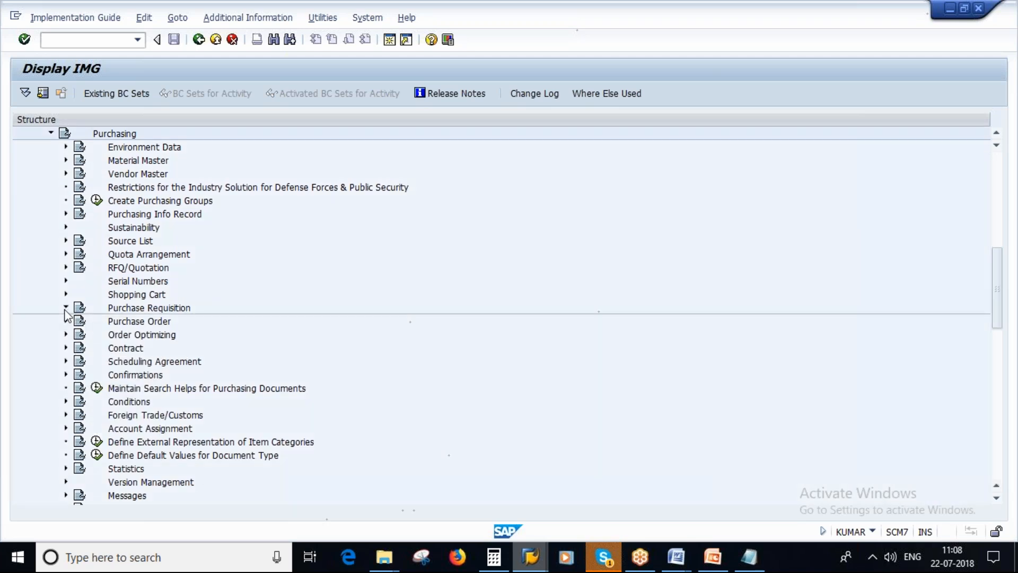
{"action": "left_click", "coordinate": [66, 307]}
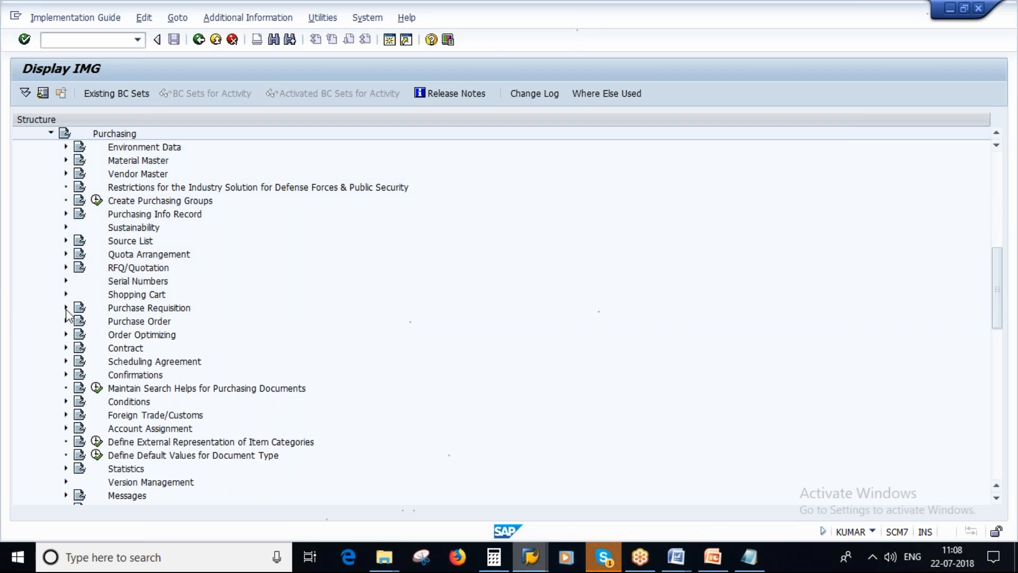
{"action": "scroll", "coordinate": [257, 376], "scroll_direction": "down", "scroll_amount": 4}
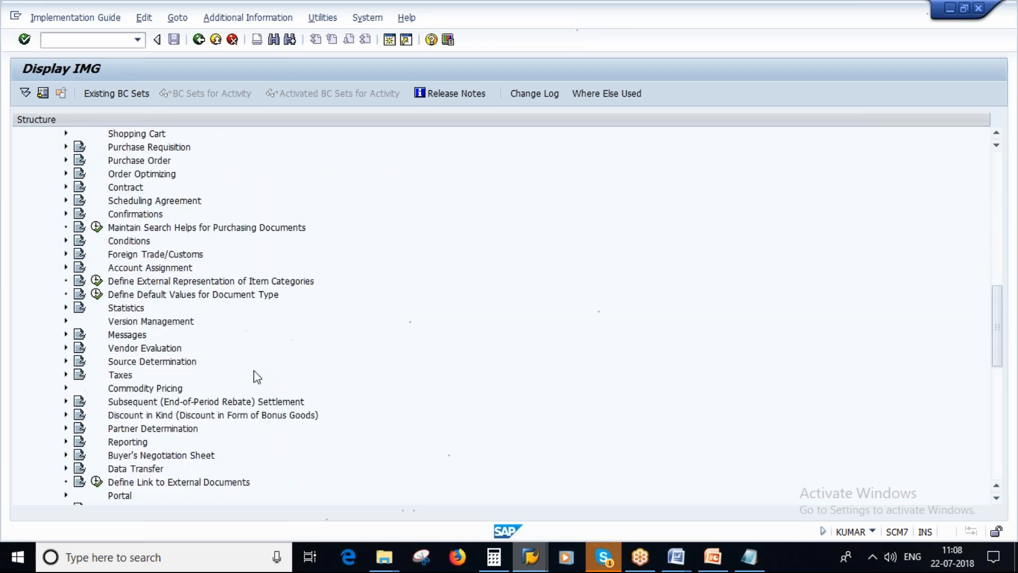
{"action": "scroll", "coordinate": [257, 377], "scroll_direction": "down", "scroll_amount": 1}
{"action": "scroll", "coordinate": [257, 376], "scroll_direction": "down", "scroll_amount": 2}
{"action": "scroll", "coordinate": [255, 375], "scroll_direction": "up", "scroll_amount": 8}
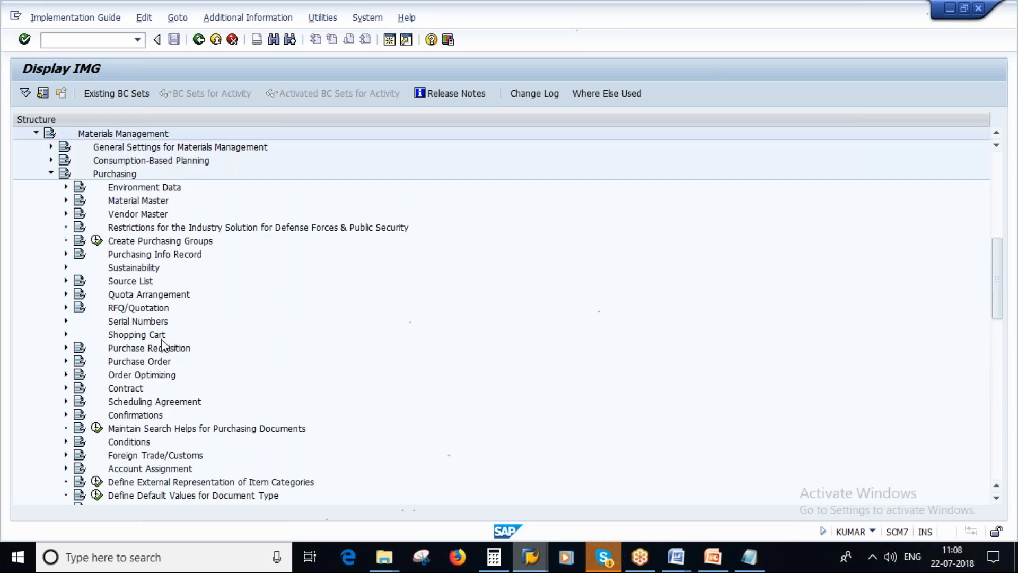
{"action": "left_click", "coordinate": [66, 254]}
{"action": "left_click", "coordinate": [67, 254]}
{"action": "left_click", "coordinate": [66, 295]}
{"action": "left_click", "coordinate": [67, 294]}
Examine the activities under Purchase Requisition and Purchase Order for the regular vendor setting
{"action": "left_click", "coordinate": [66, 348]}
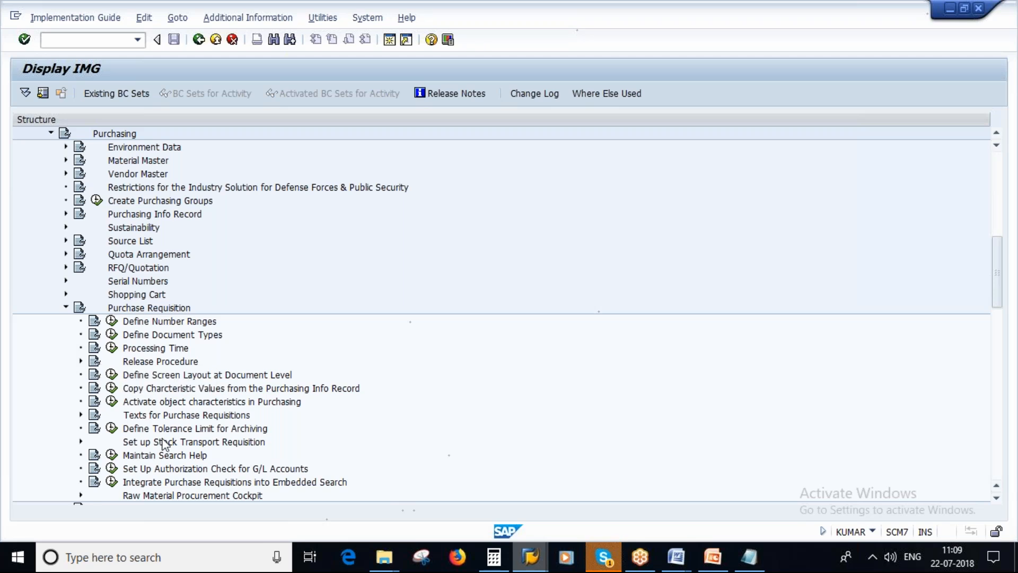
{"action": "scroll", "coordinate": [288, 401], "scroll_direction": "down", "scroll_amount": 1}
{"action": "scroll", "coordinate": [288, 400], "scroll_direction": "down", "scroll_amount": 1}
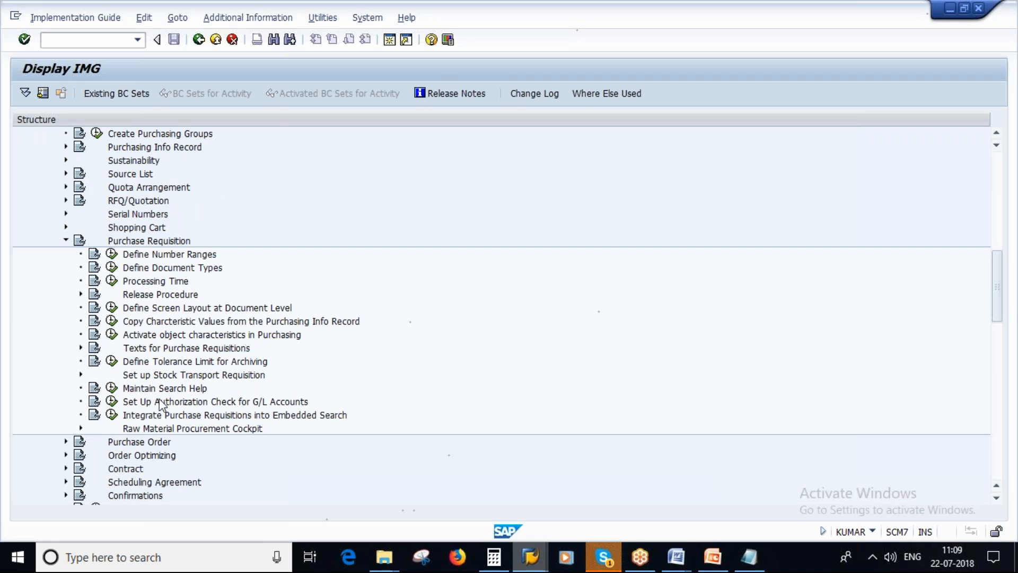
{"action": "scroll", "coordinate": [296, 402], "scroll_direction": "down", "scroll_amount": 3}
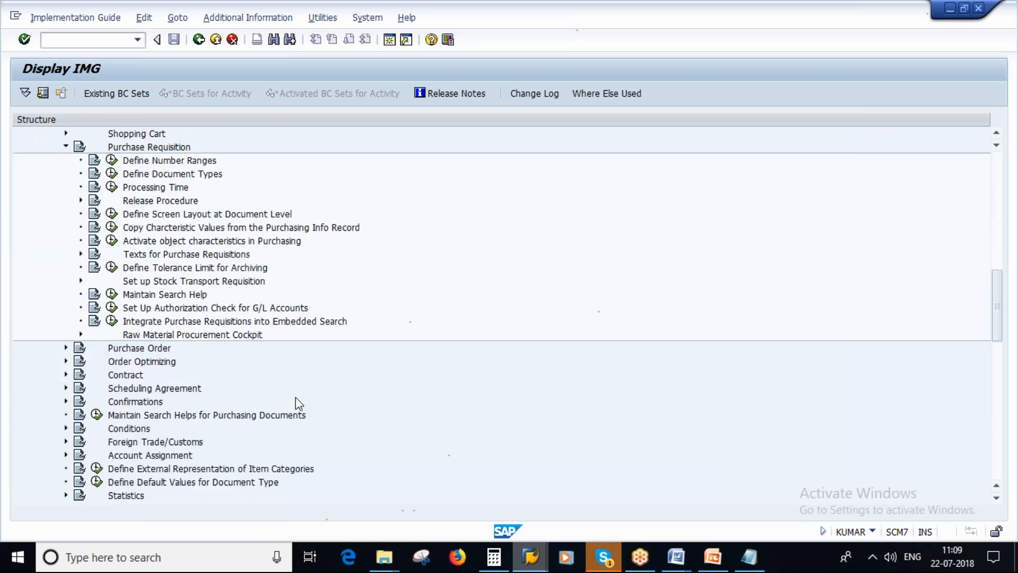
{"action": "scroll", "coordinate": [285, 383], "scroll_direction": "down", "scroll_amount": 1}
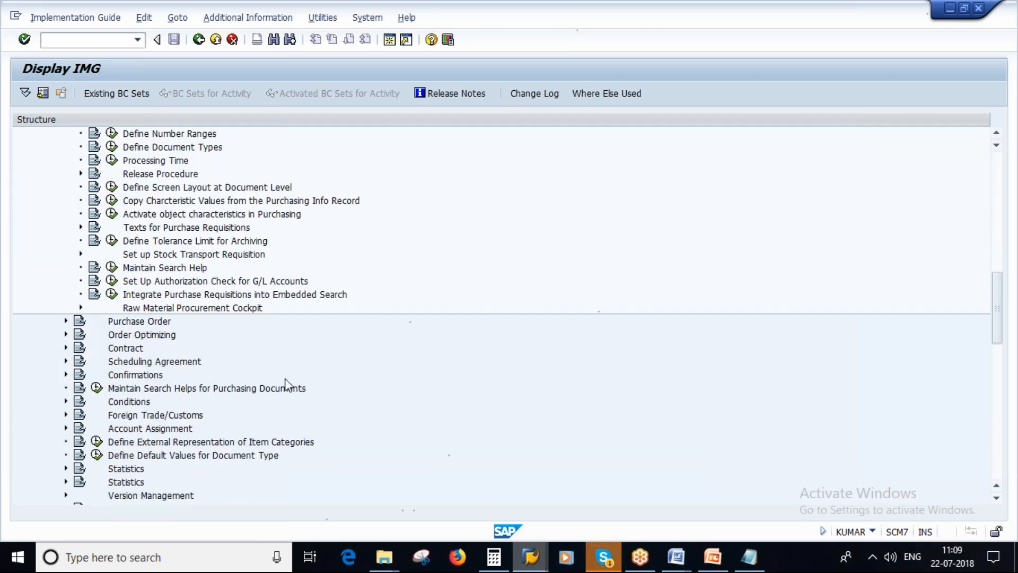
{"action": "scroll", "coordinate": [285, 383], "scroll_direction": "down", "scroll_amount": 1}
{"action": "left_click", "coordinate": [66, 308]}
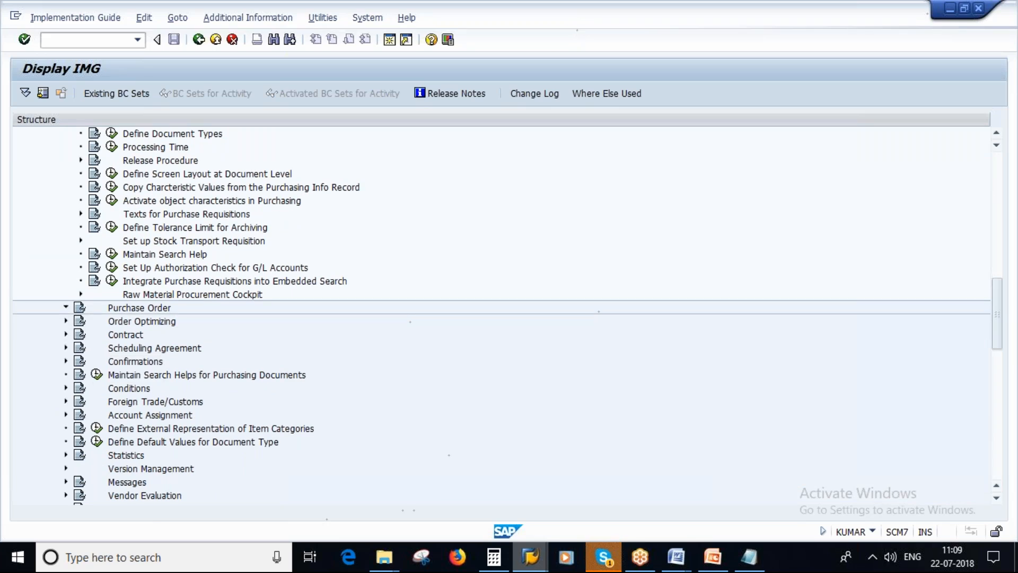
{"action": "left_click", "coordinate": [66, 187]}
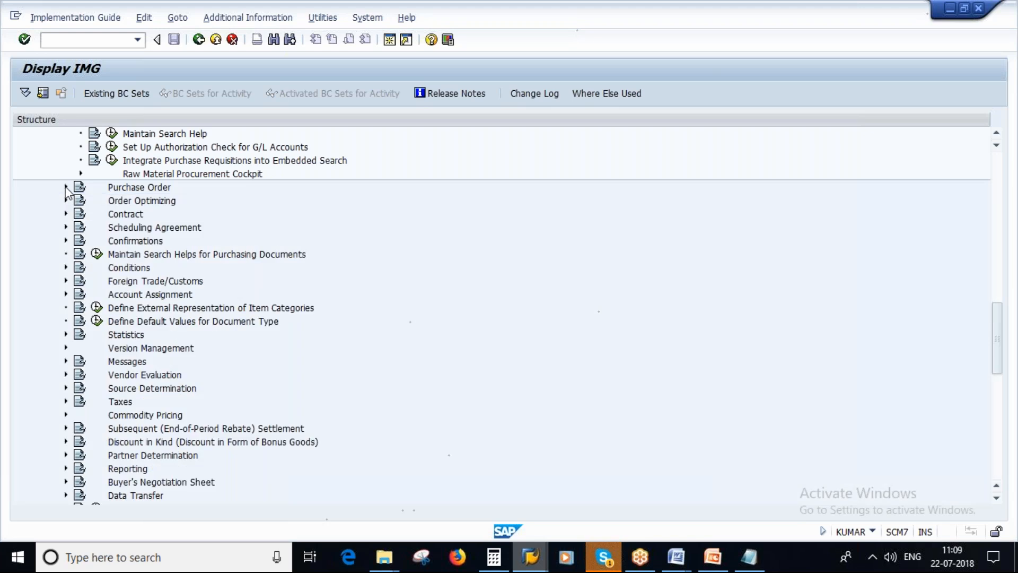
Expand Source Determination under Purchasing and open the Define Regular Vendor activity
{"action": "scroll", "coordinate": [228, 308], "scroll_direction": "up", "scroll_amount": 1}
{"action": "scroll", "coordinate": [228, 307], "scroll_direction": "down", "scroll_amount": 4}
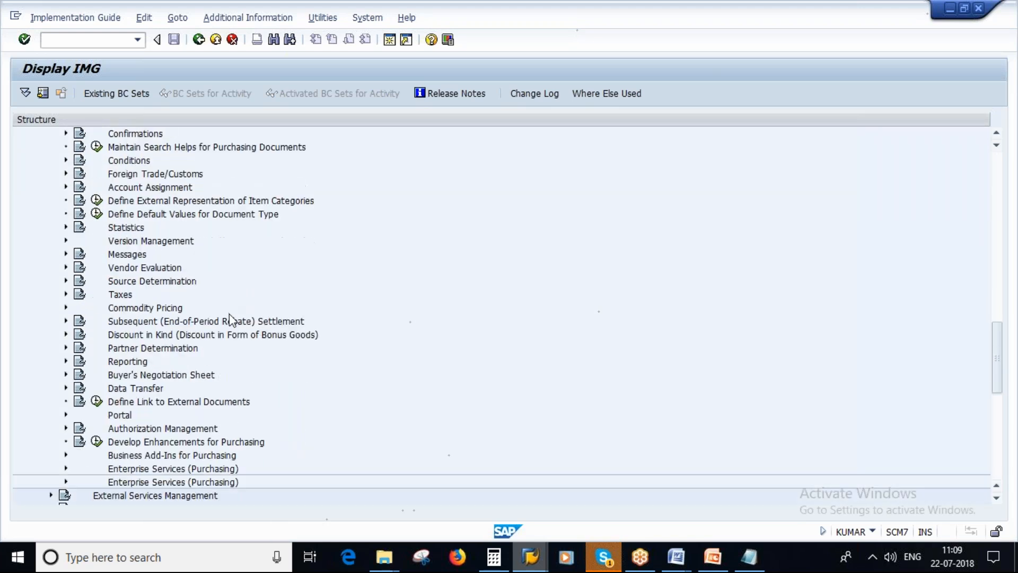
{"action": "scroll", "coordinate": [230, 315], "scroll_direction": "down", "scroll_amount": 2}
{"action": "scroll", "coordinate": [229, 315], "scroll_direction": "up", "scroll_amount": 1}
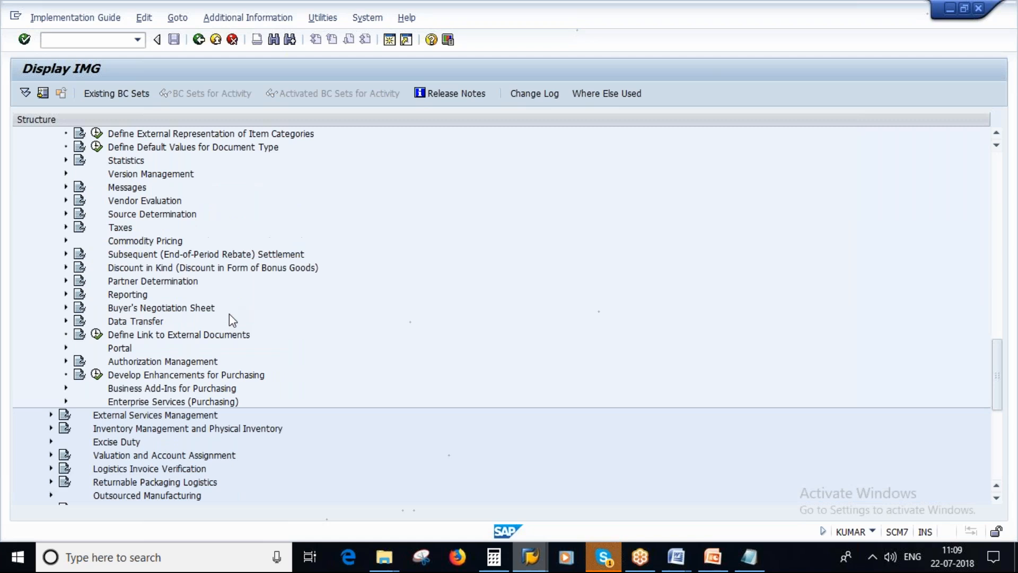
{"action": "scroll", "coordinate": [229, 321], "scroll_direction": "up", "scroll_amount": 1}
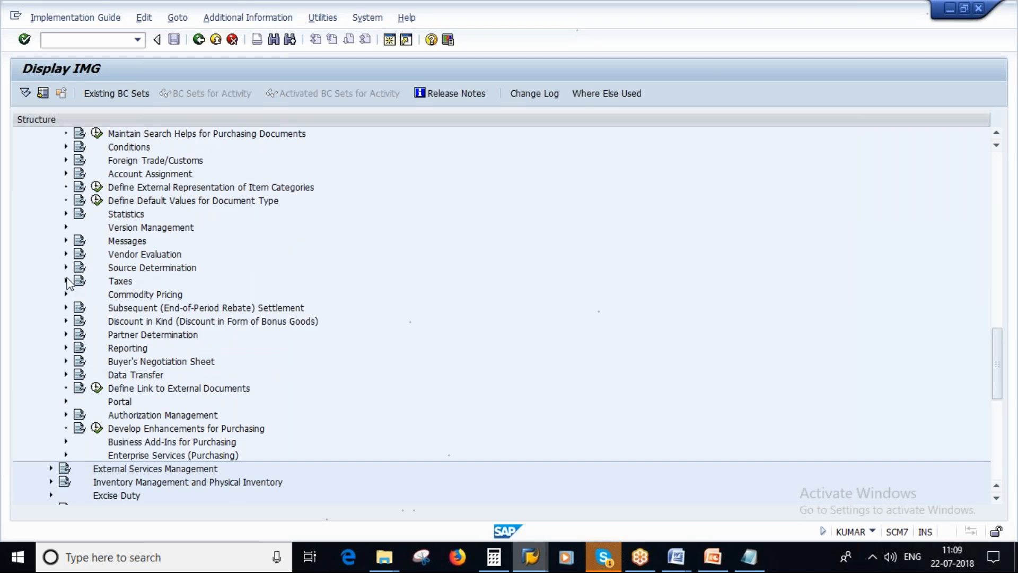
{"action": "left_click", "coordinate": [67, 266]}
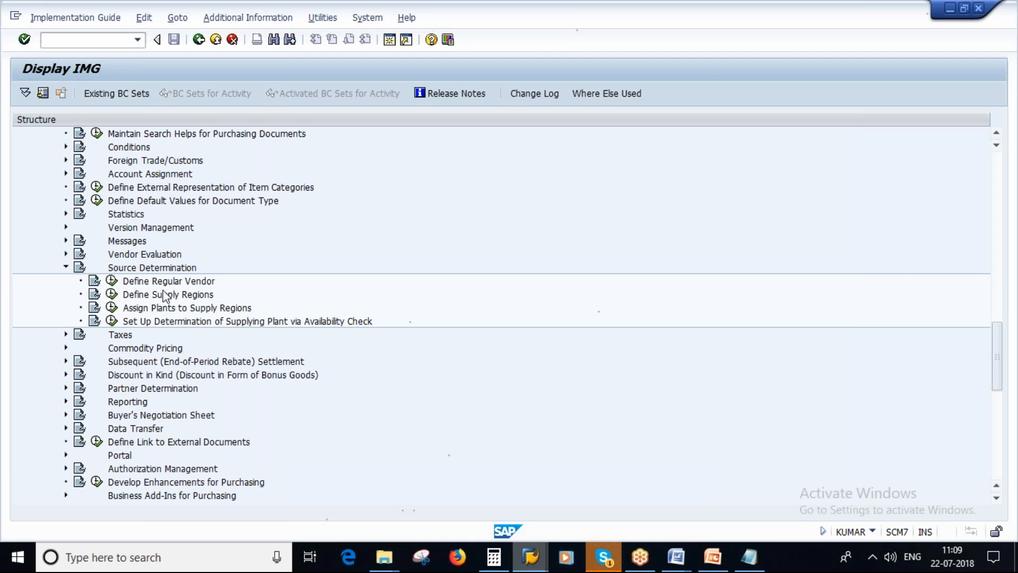
{"action": "left_click", "coordinate": [112, 281]}
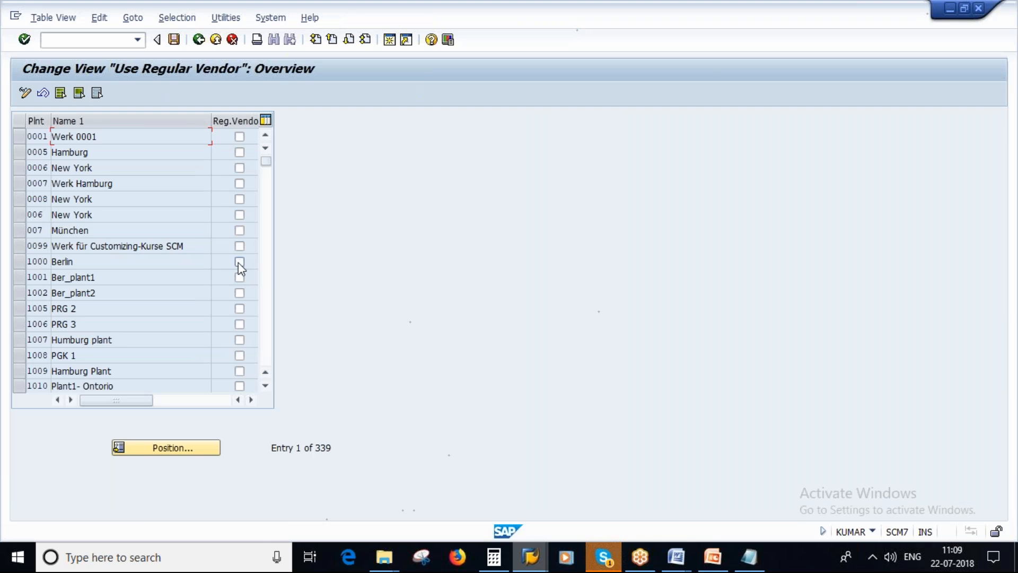
Activate the regular vendor flag for plant 1000 Berlin and switch to PowerPoint to view the Regular Vendor slide
{"action": "key", "text": "F3"}
{"action": "left_click", "coordinate": [240, 262]}
{"action": "left_click", "coordinate": [240, 263]}
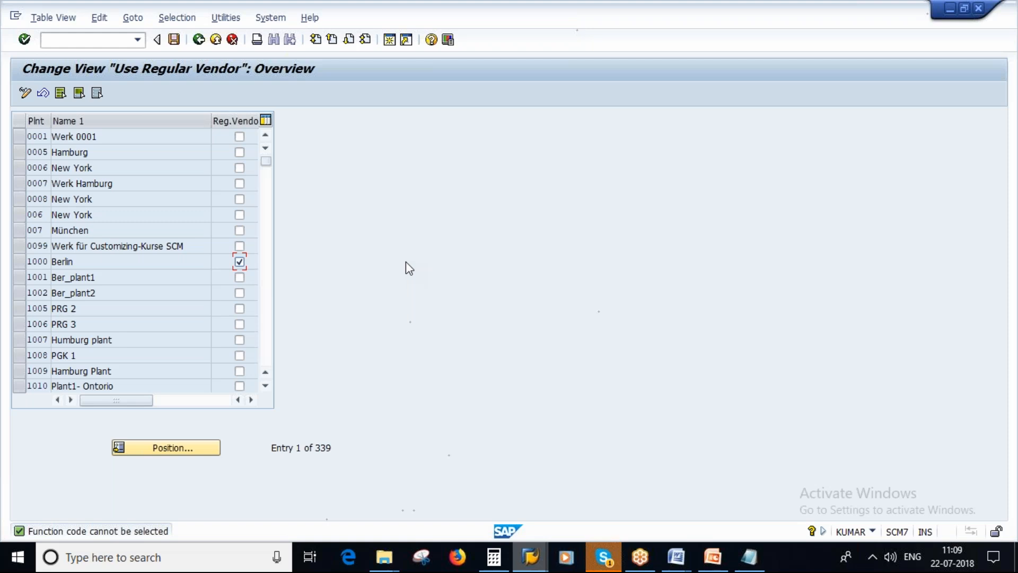
{"action": "left_click", "coordinate": [712, 557]}
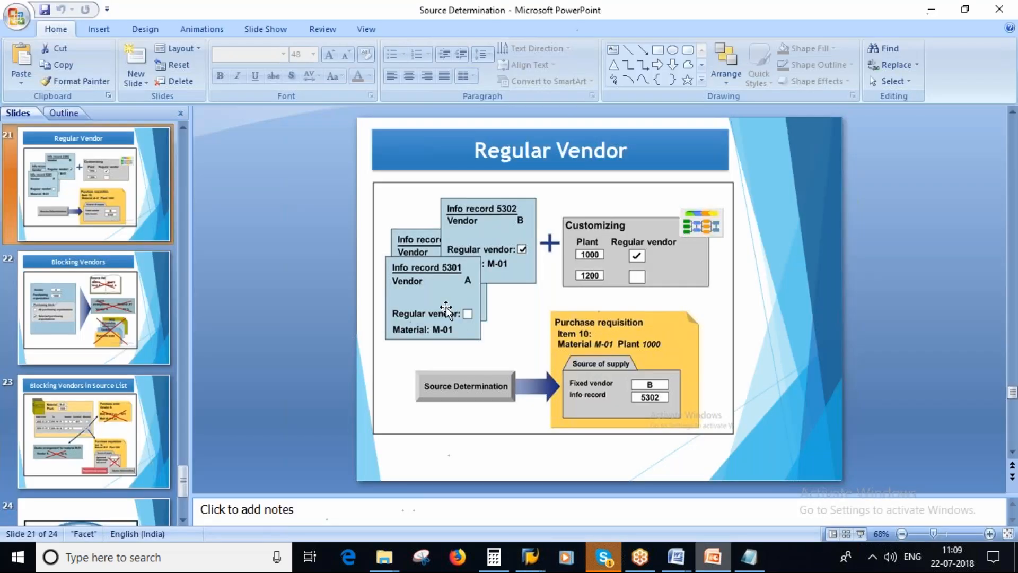